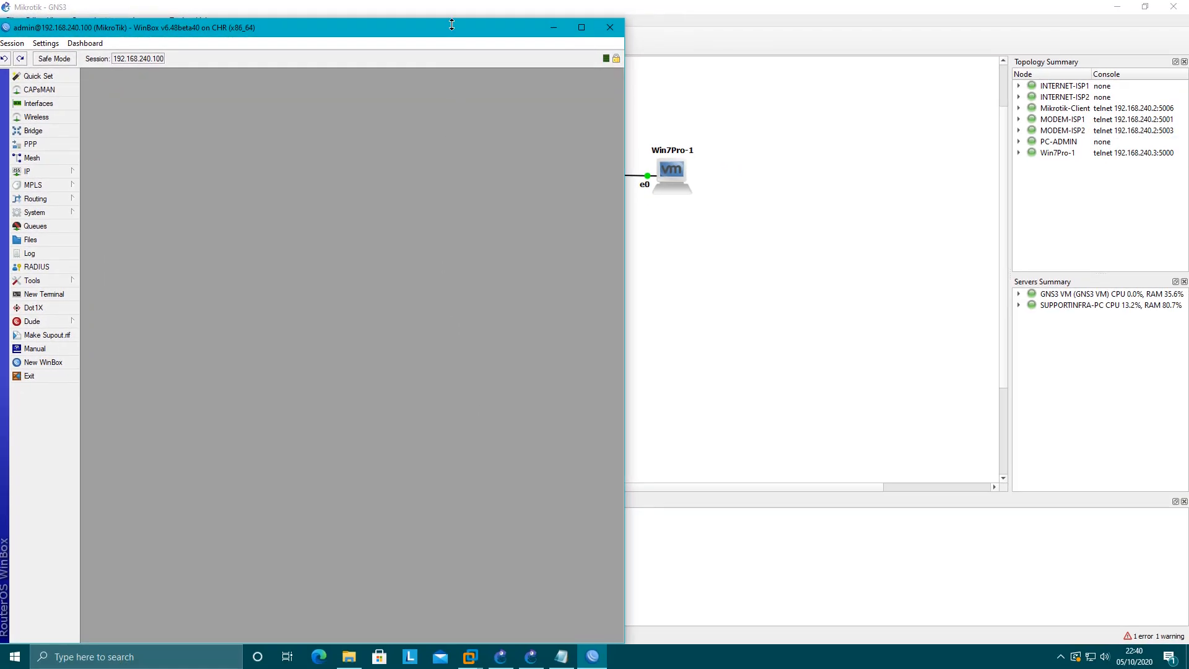
Step: Move the router window clear of the network topology and review the ether1-ISP1, ether2-ISP2 and ether3-LAN interfaces in the interface list
{"action": "left_click_drag", "start_coordinate": [455, 28], "coordinate": [1001, 19]}
{"action": "left_click", "coordinate": [586, 93]}
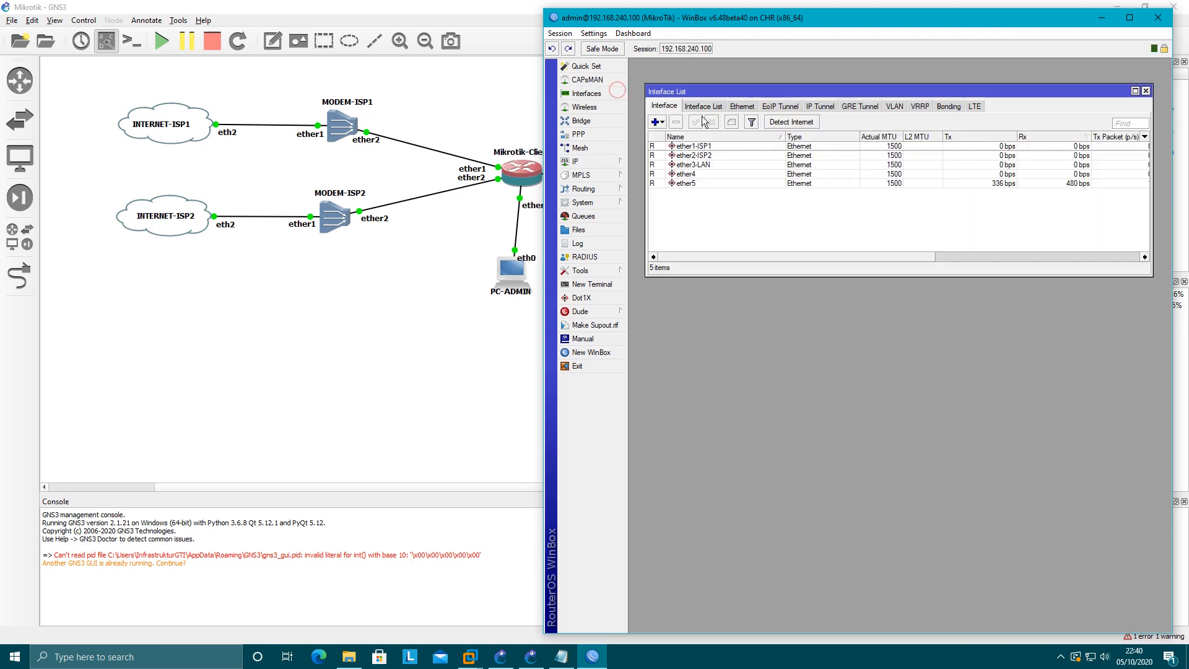
{"action": "left_click", "coordinate": [713, 147]}
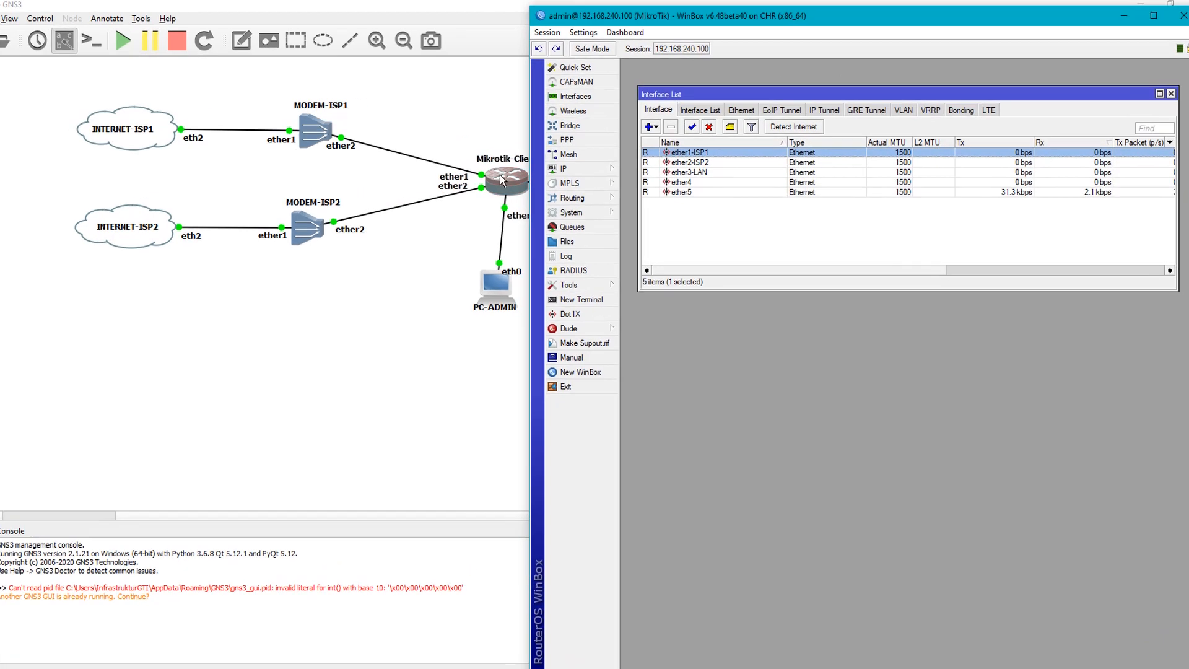
{"action": "left_click", "coordinate": [666, 162]}
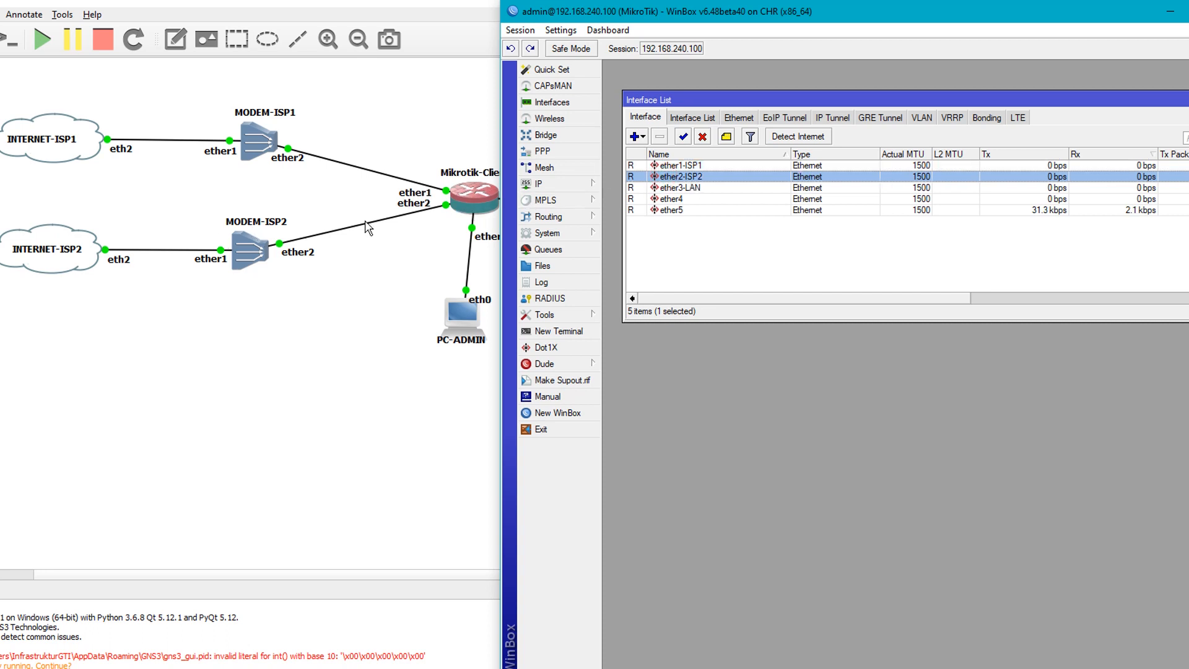
{"action": "left_click", "coordinate": [673, 188]}
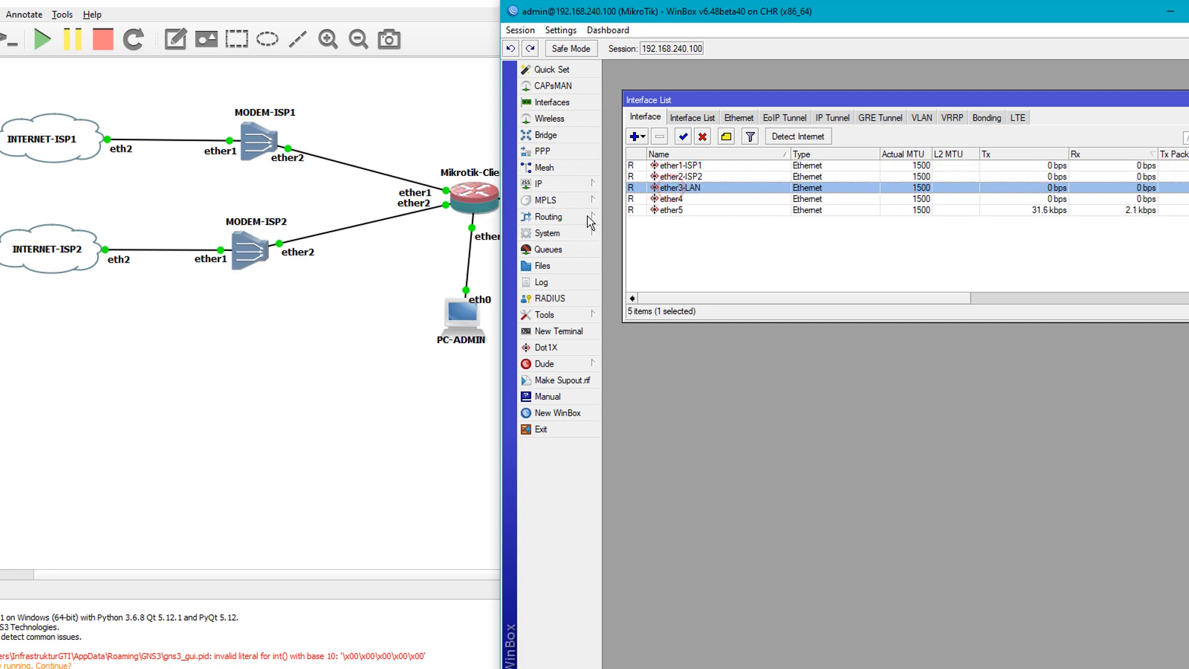
Step: Review the IP addresses assigned to ether1-ISP1, ether2-ISP2 and ether3-LAN, and close the address list
{"action": "left_click", "coordinate": [544, 184]}
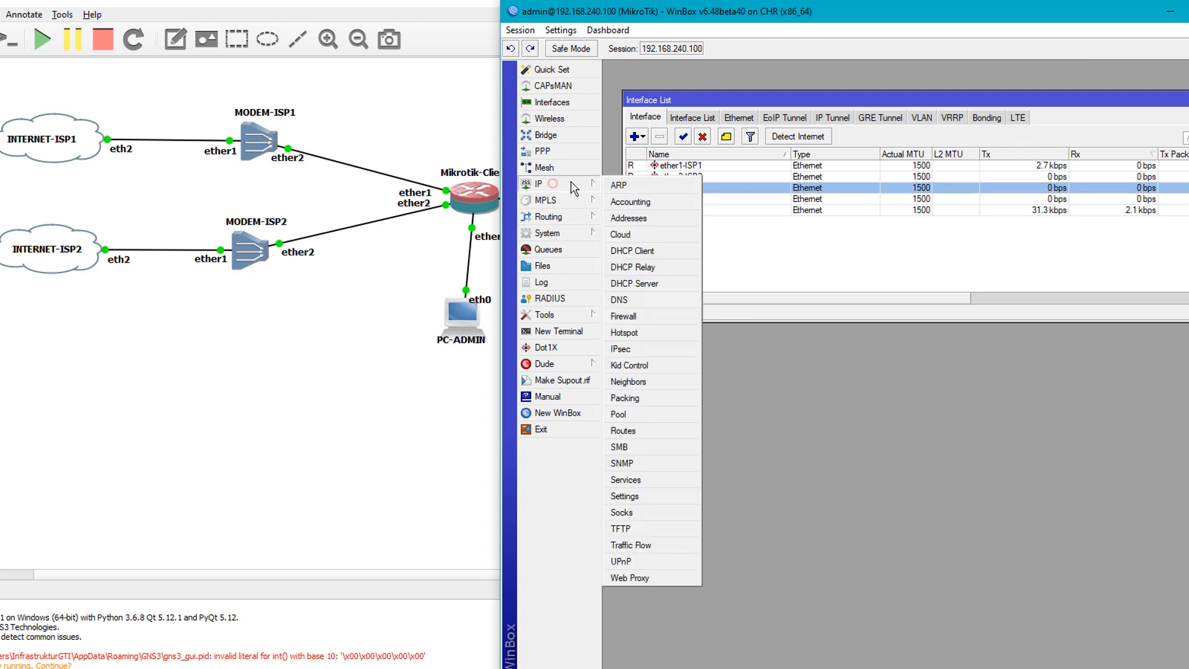
{"action": "left_click", "coordinate": [681, 220]}
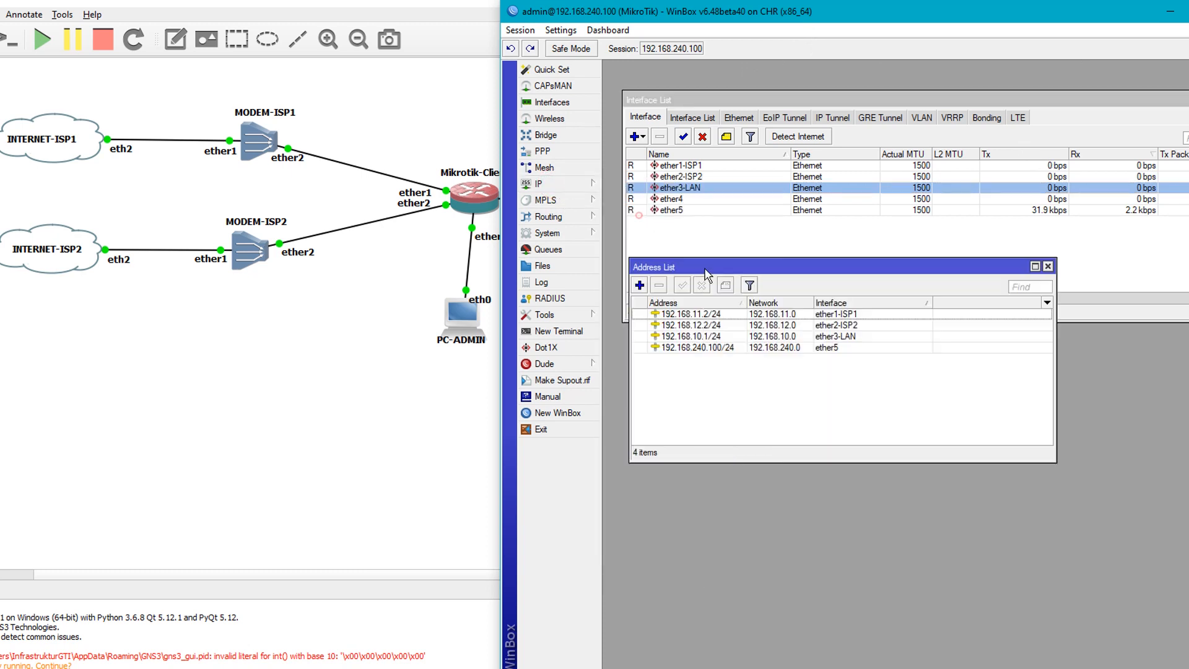
{"action": "left_click", "coordinate": [723, 314]}
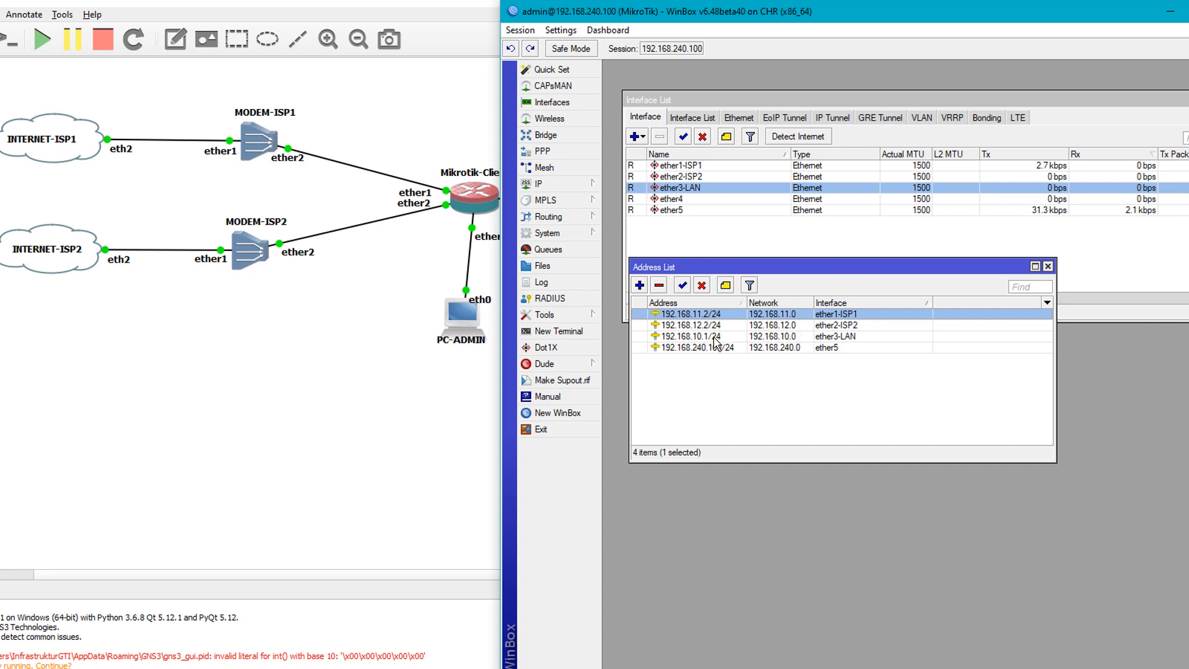
{"action": "left_click", "coordinate": [699, 325]}
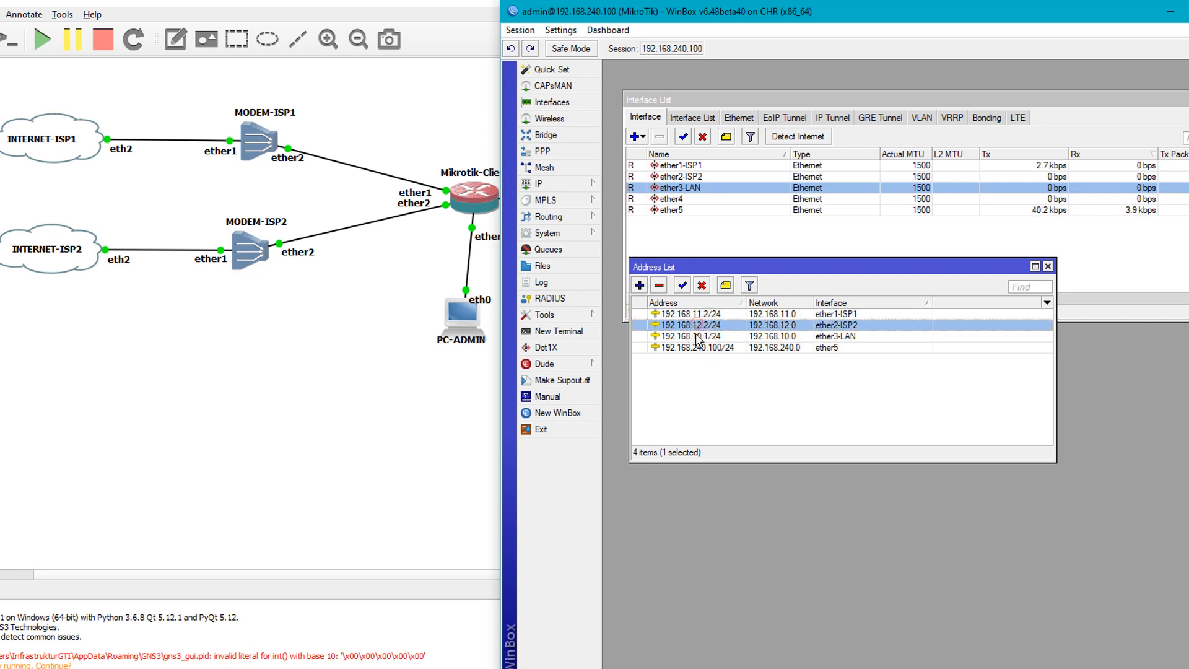
{"action": "left_click", "coordinate": [687, 338]}
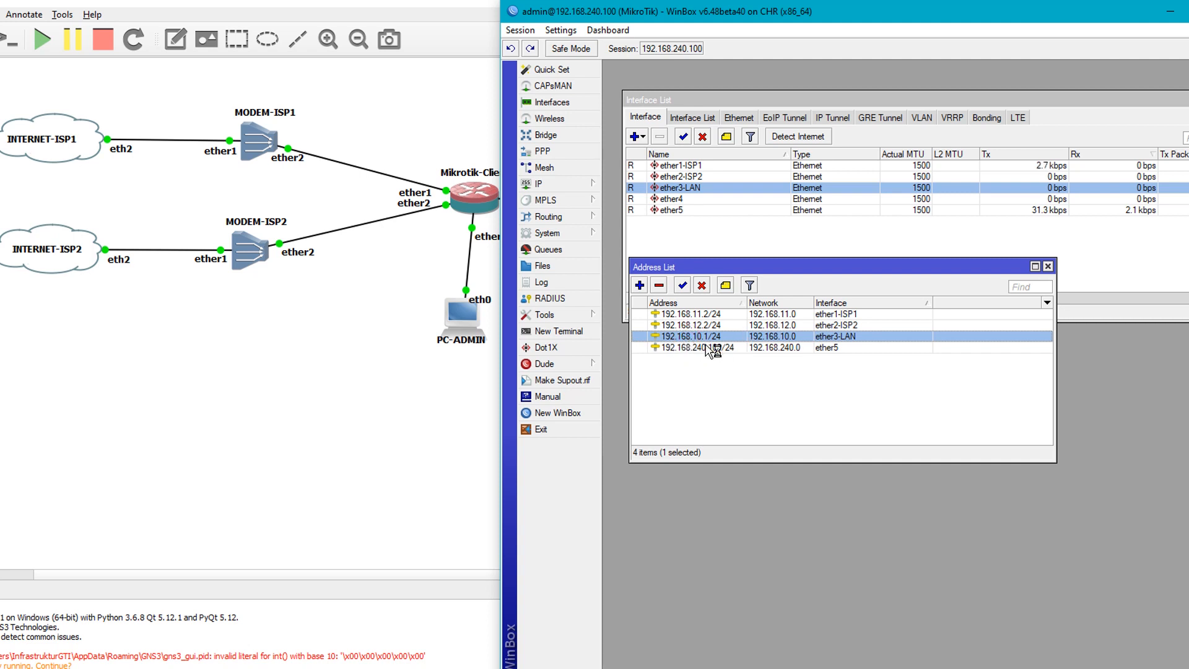
{"action": "left_click", "coordinate": [1048, 266]}
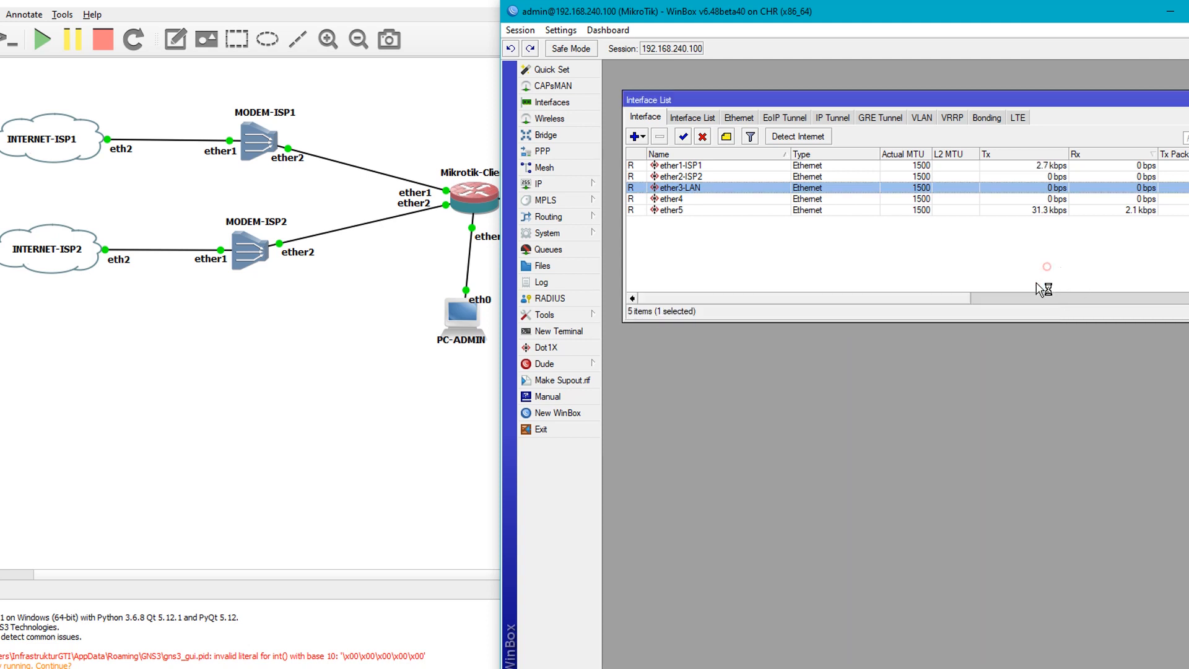
Step: Check the router's DNS settings and close them without changes
{"action": "left_click", "coordinate": [577, 186]}
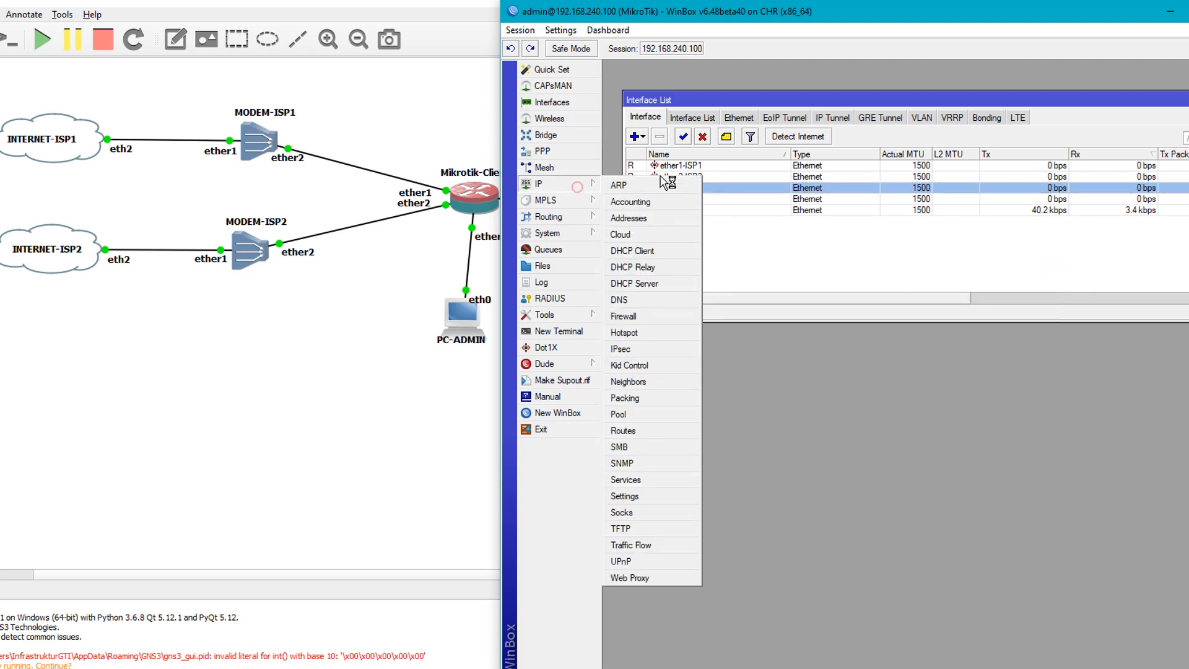
{"action": "left_click", "coordinate": [649, 300]}
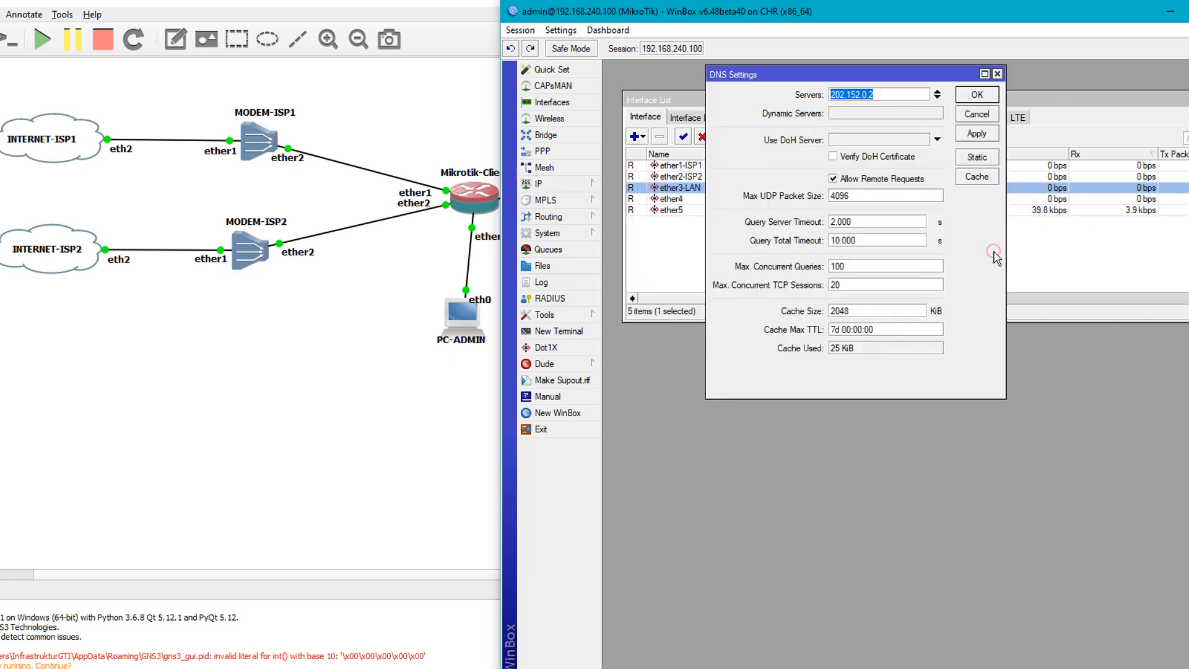
{"action": "left_click", "coordinate": [997, 74]}
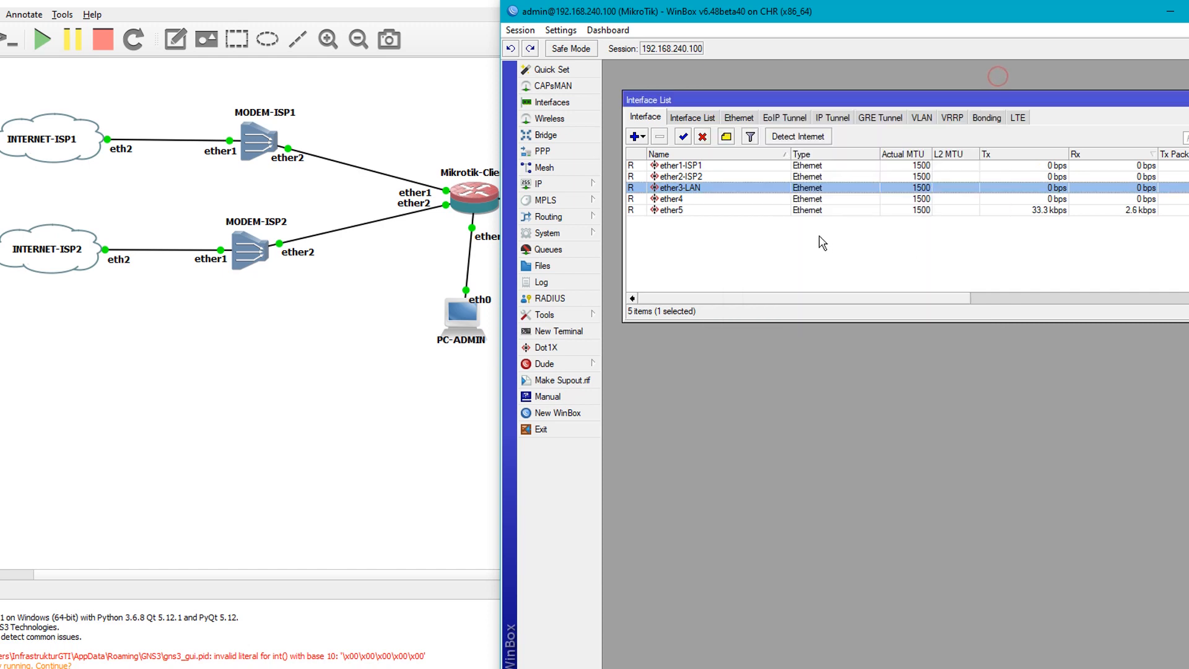
Step: Place the route list below the interface list and start a new 0.0.0.0/0 route with gateway 192.168.11.1
{"action": "left_click", "coordinate": [545, 185]}
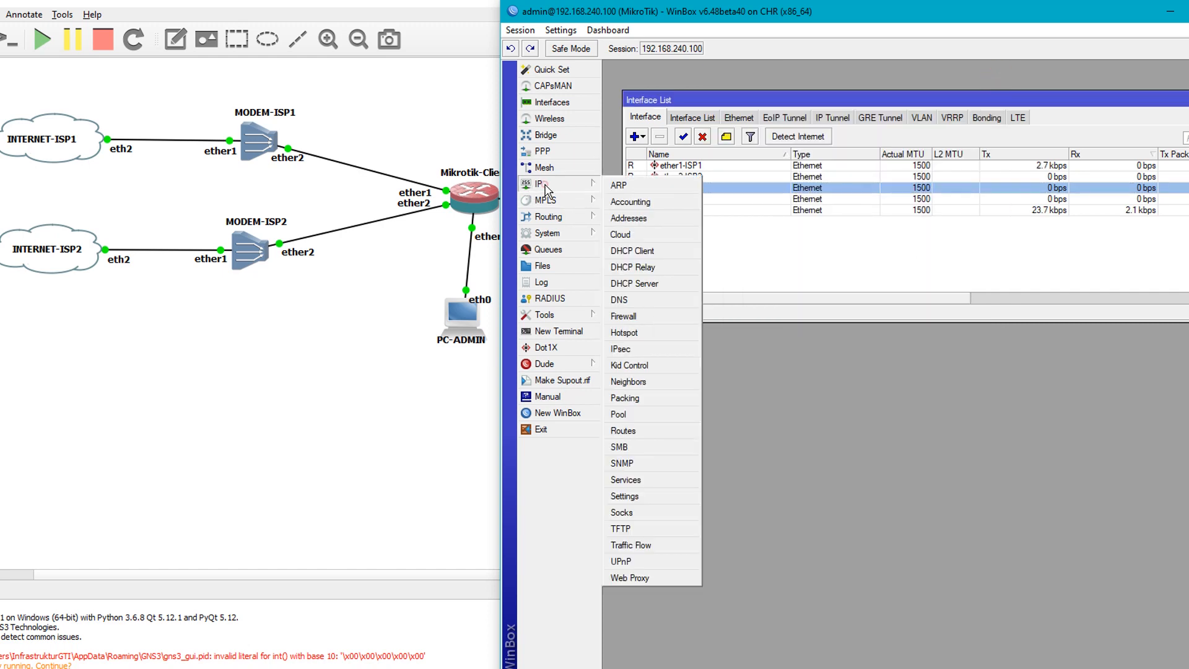
{"action": "left_click", "coordinate": [644, 430]}
{"action": "left_click_drag", "start_coordinate": [785, 447], "coordinate": [791, 317]}
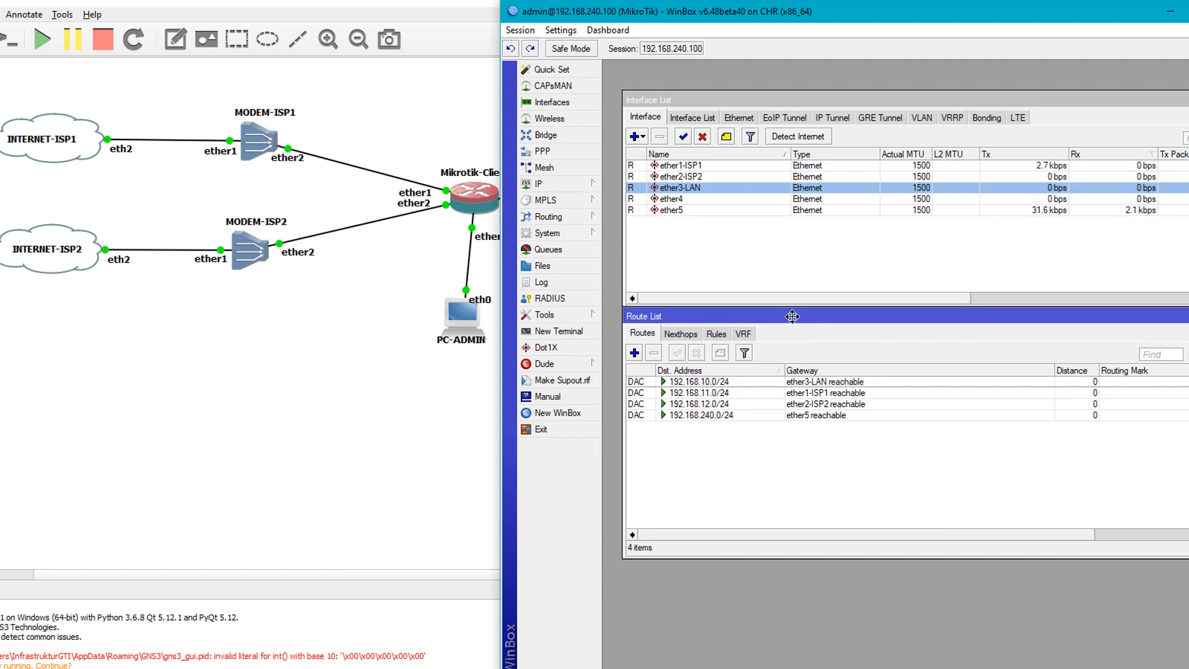
{"action": "left_click", "coordinate": [632, 354]}
{"action": "left_click_drag", "start_coordinate": [886, 153], "coordinate": [838, 297]}
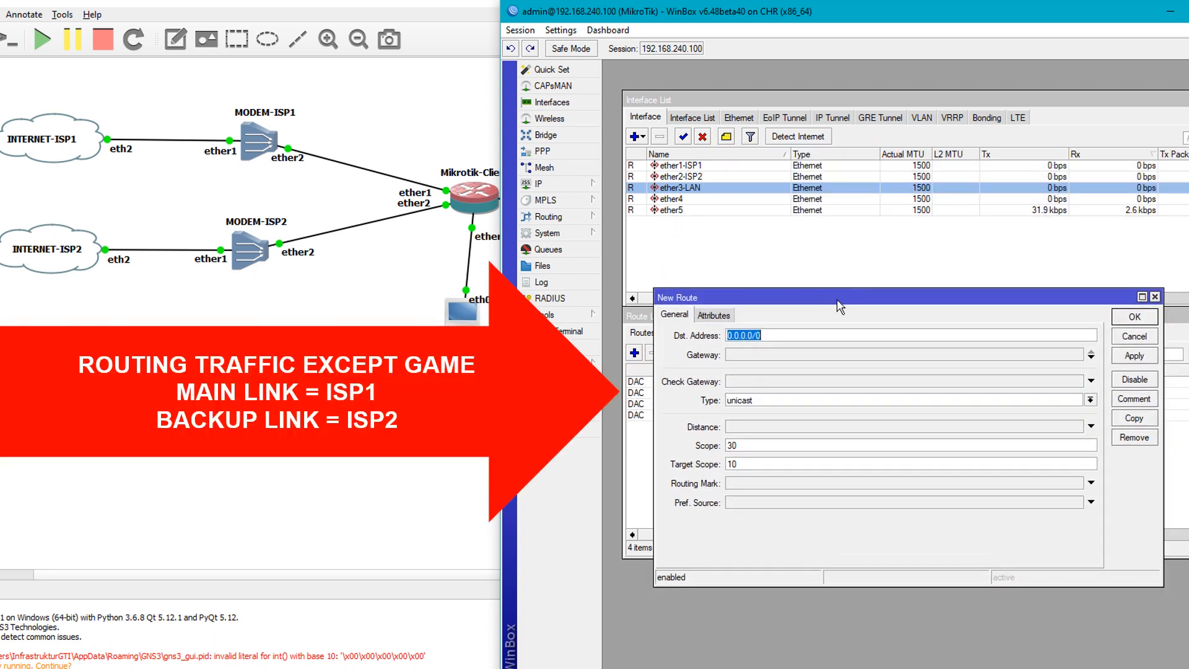
{"action": "left_click", "coordinate": [775, 356]}
{"action": "type", "text": "192"}
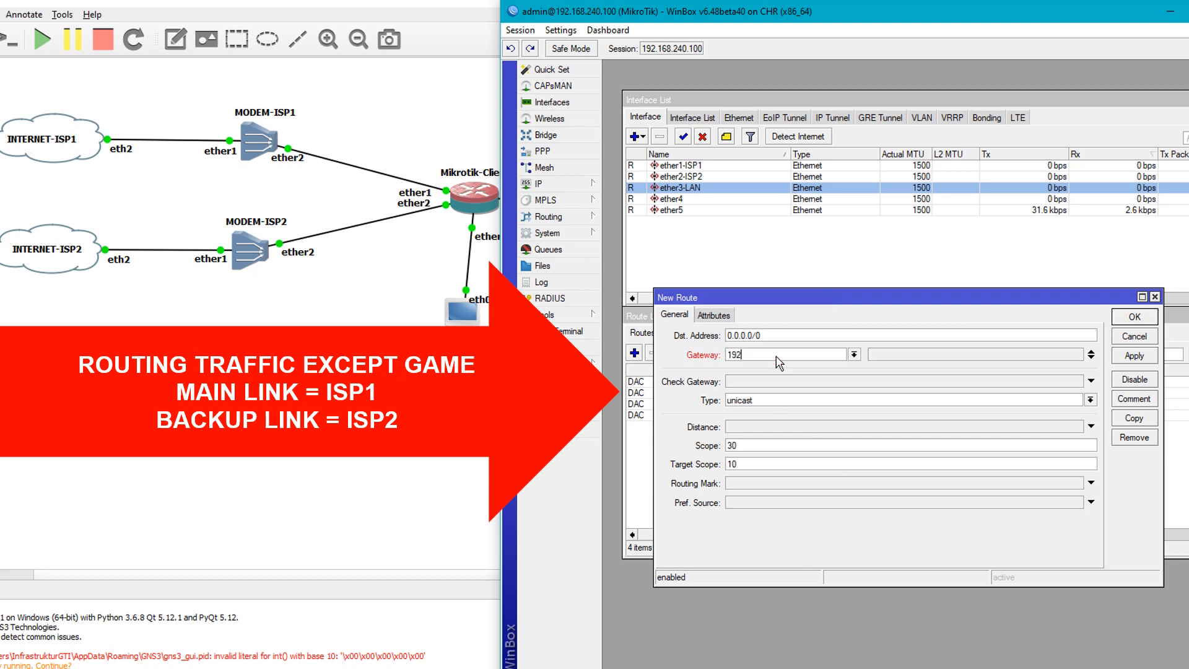
{"action": "type", "text": ".168.11.1"}
Step: Set the new route's gateway check to ping and its distance to 1, and apply the route
{"action": "left_click", "coordinate": [797, 381]}
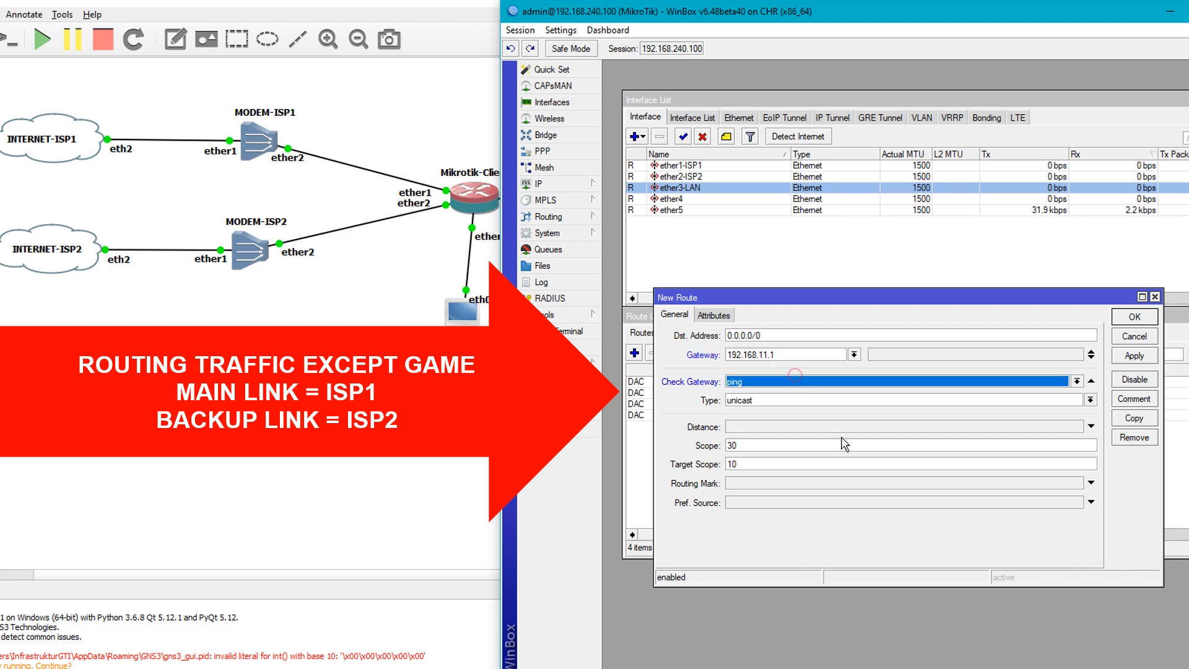
{"action": "left_click", "coordinate": [753, 441]}
{"action": "left_click", "coordinate": [757, 427]}
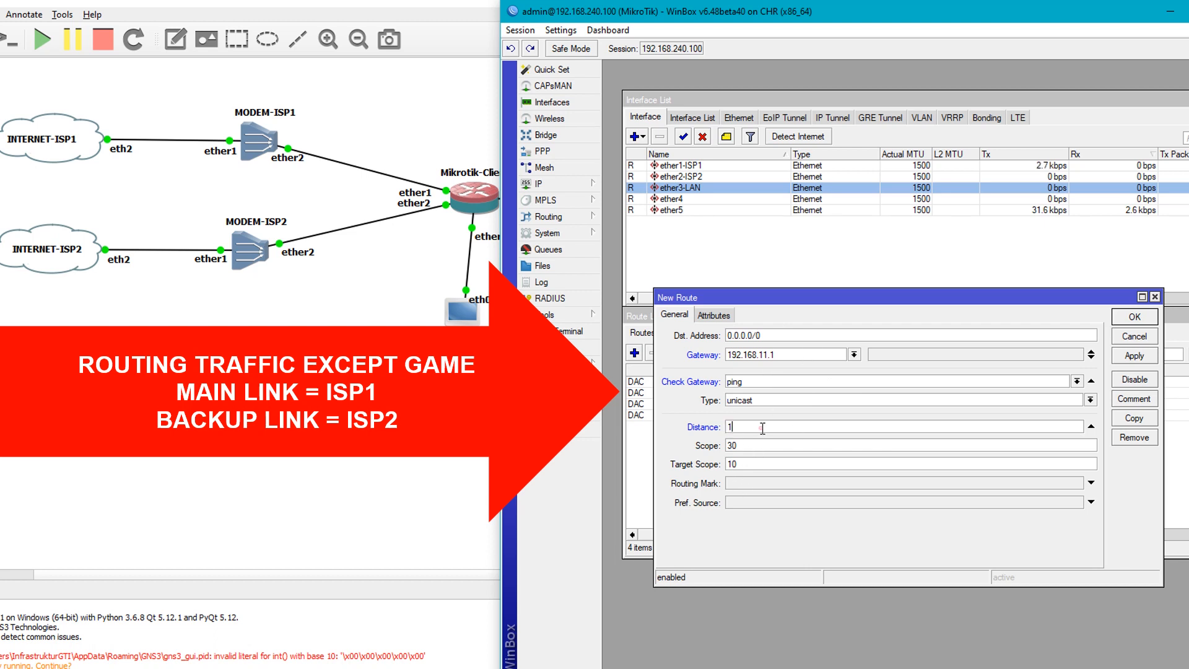
{"action": "type", "text": "1"}
{"action": "left_click", "coordinate": [1122, 358]}
Step: Copy the ISP1 default route into a backup route with gateway 192.168.12.1 and distance 2, and save both routes
{"action": "left_click", "coordinate": [1122, 418]}
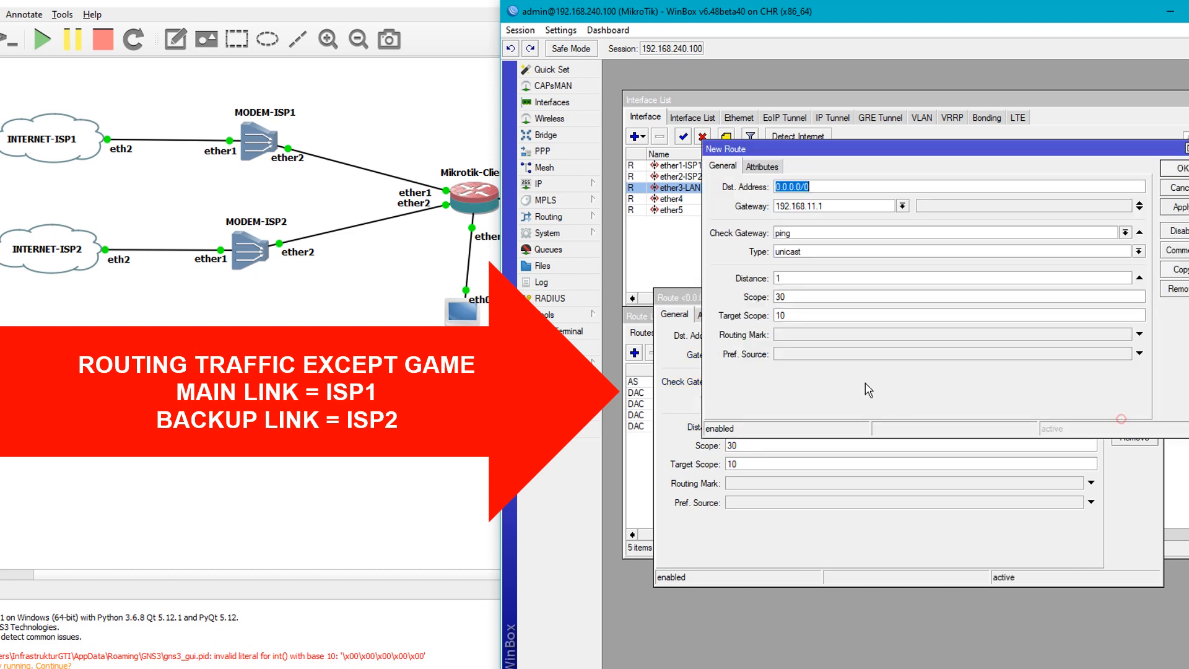
{"action": "left_click", "coordinate": [814, 207]}
{"action": "key", "text": "BackSpace"}
{"action": "type", "text": "2"}
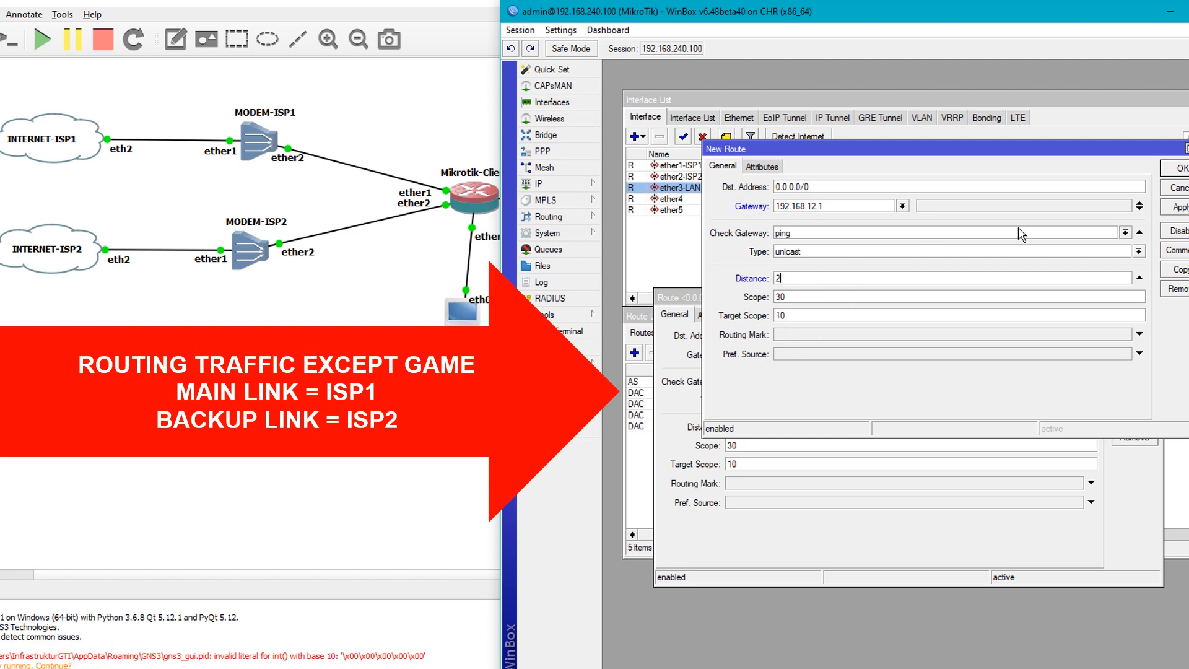
{"action": "left_click", "coordinate": [1178, 208]}
{"action": "left_click", "coordinate": [1176, 168]}
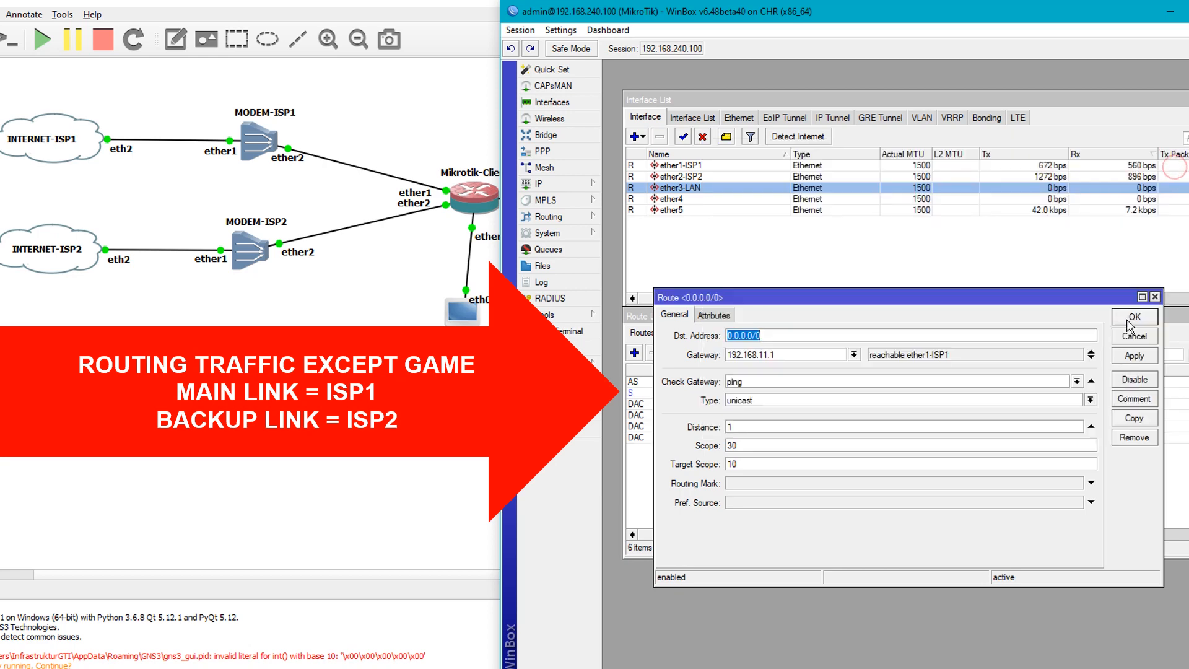
{"action": "left_click", "coordinate": [1129, 322]}
Step: Add the comment "ROUTE MAIN & BACKUP SELAIN GAME" to the 192.168.11.1 default route and select both default routes
{"action": "left_click", "coordinate": [712, 382]}
{"action": "right_click", "coordinate": [712, 382]}
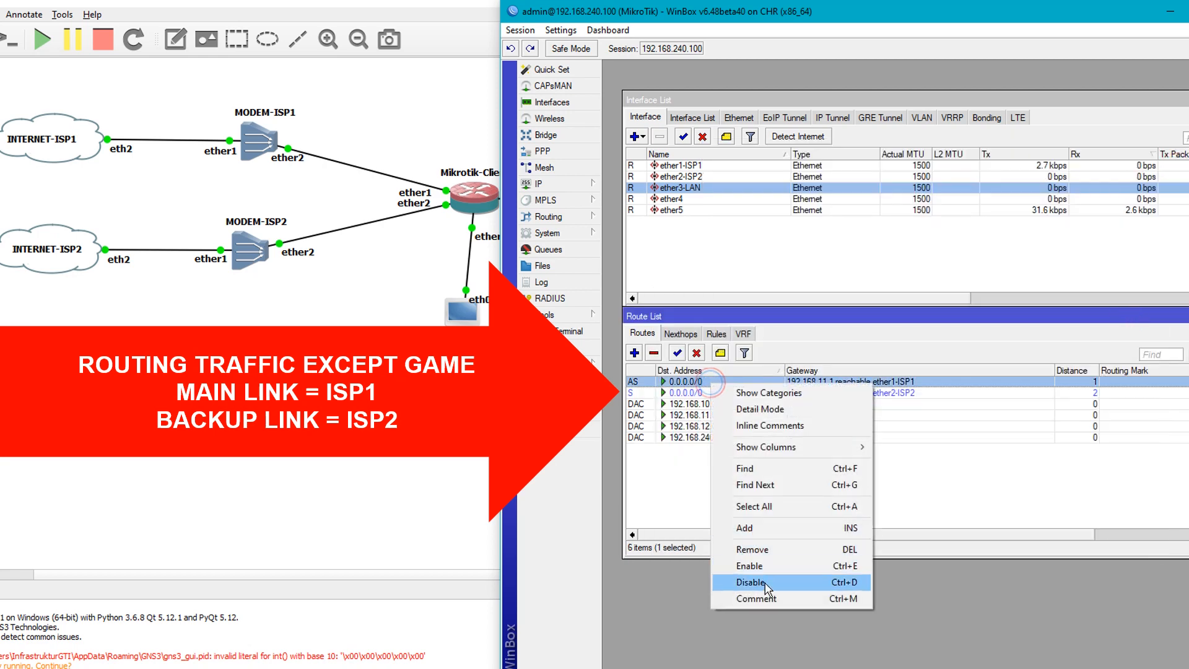
{"action": "left_click", "coordinate": [756, 598]}
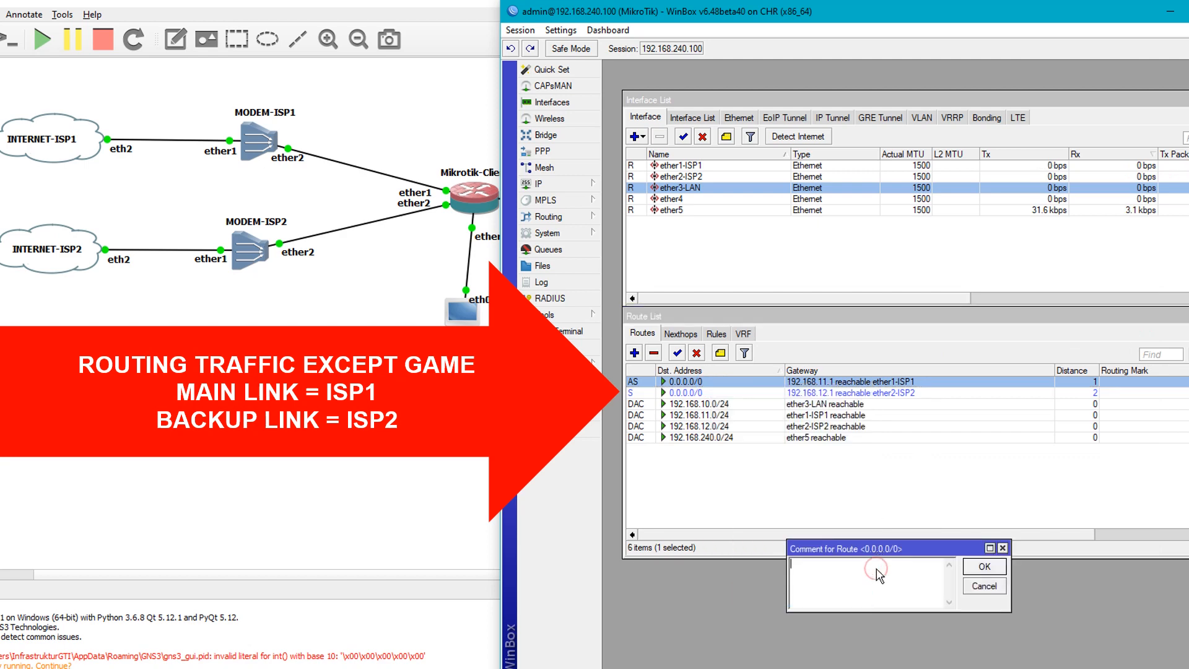
{"action": "type", "text": "LINK"}
{"action": "type", "text": " ROUTE"}
{"action": "type", "text": " MAIN & BACKUP SELAIN GAME"}
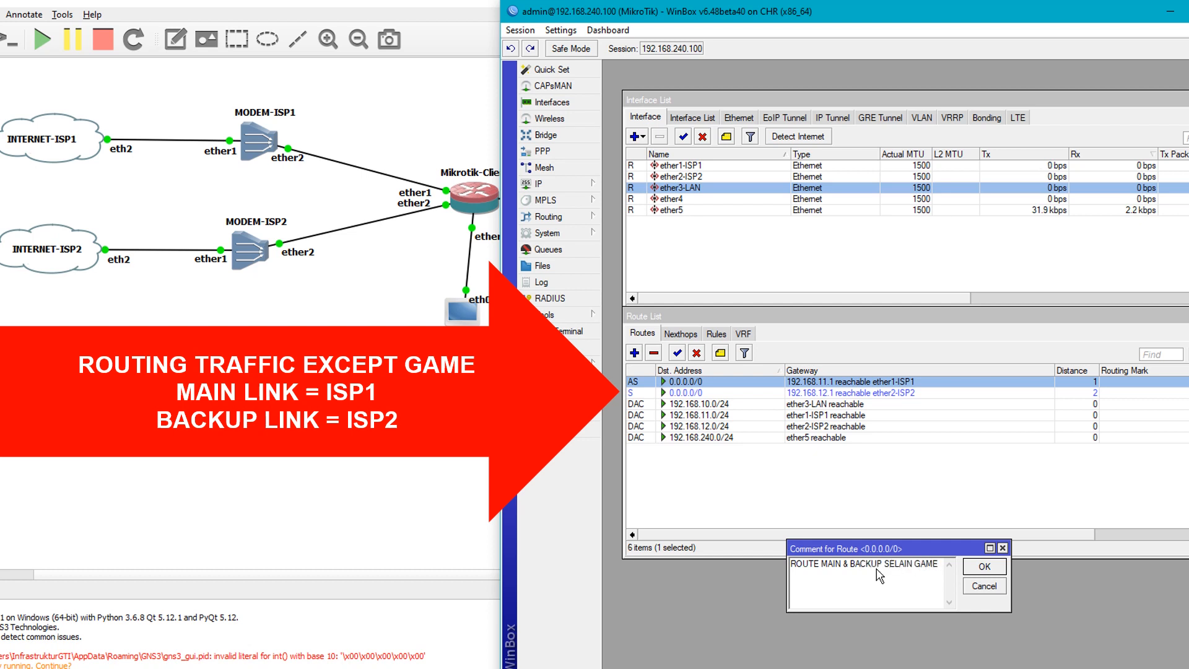
{"action": "left_click", "coordinate": [984, 566]}
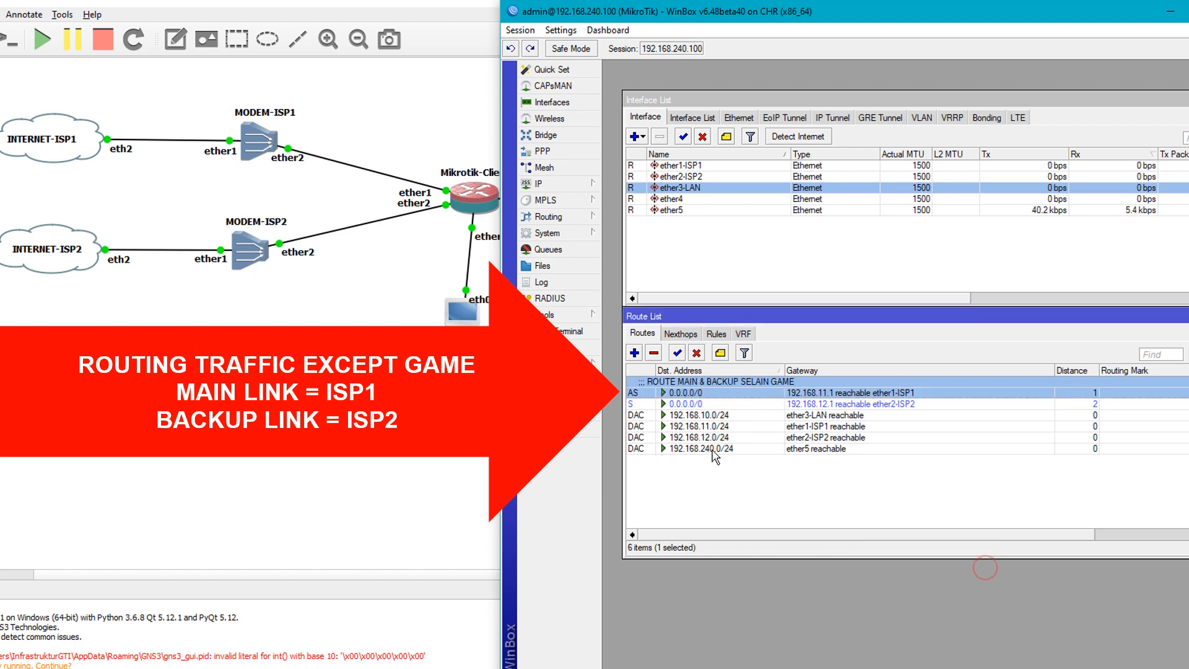
{"action": "left_click", "coordinate": [733, 403], "text": "ctrl"}
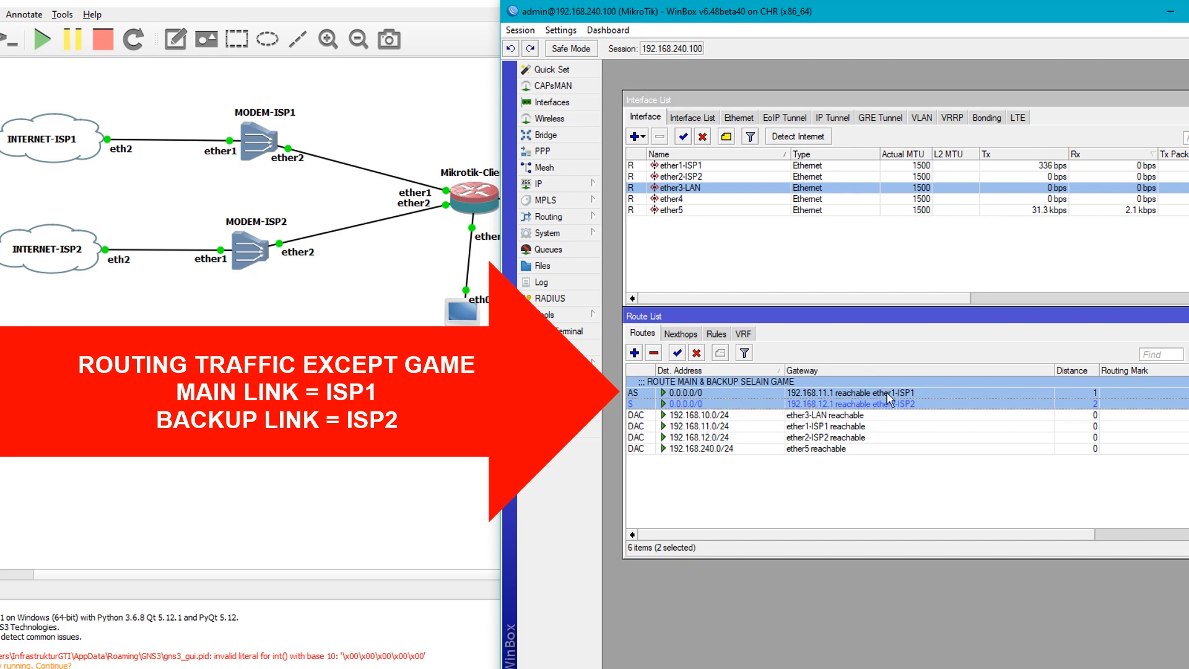
Step: Create a firewall NAT rule with chain srcnat, action masquerade and out interface ether1-ISP1, and apply it
{"action": "left_click", "coordinate": [540, 184]}
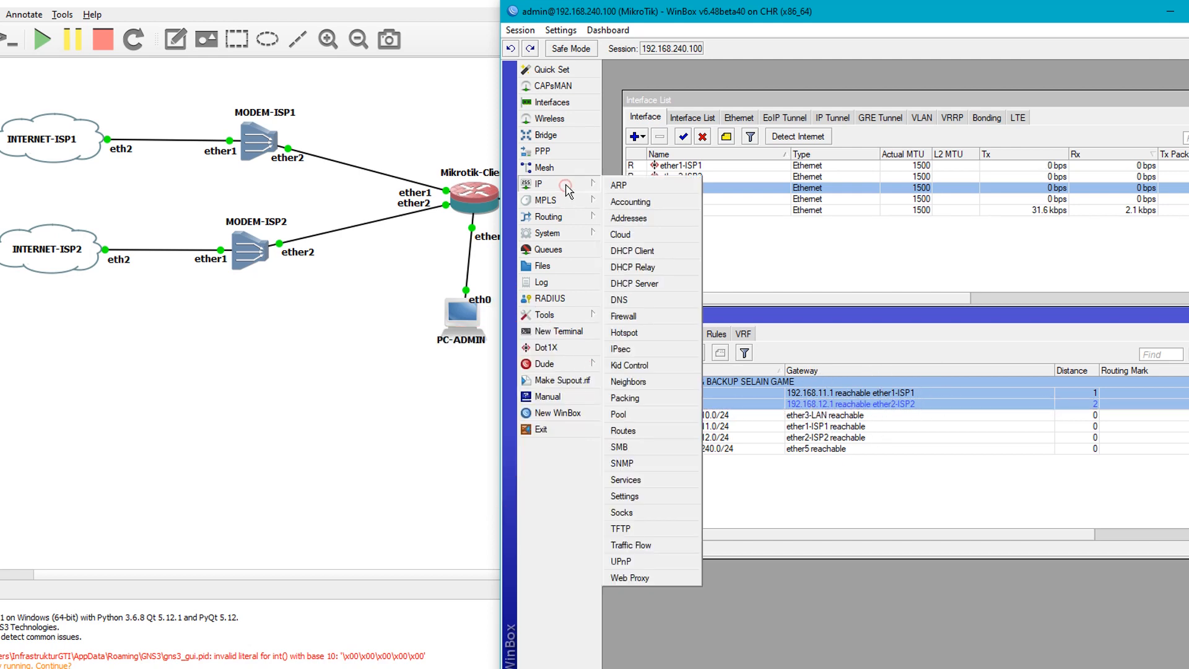
{"action": "left_click", "coordinate": [629, 315]}
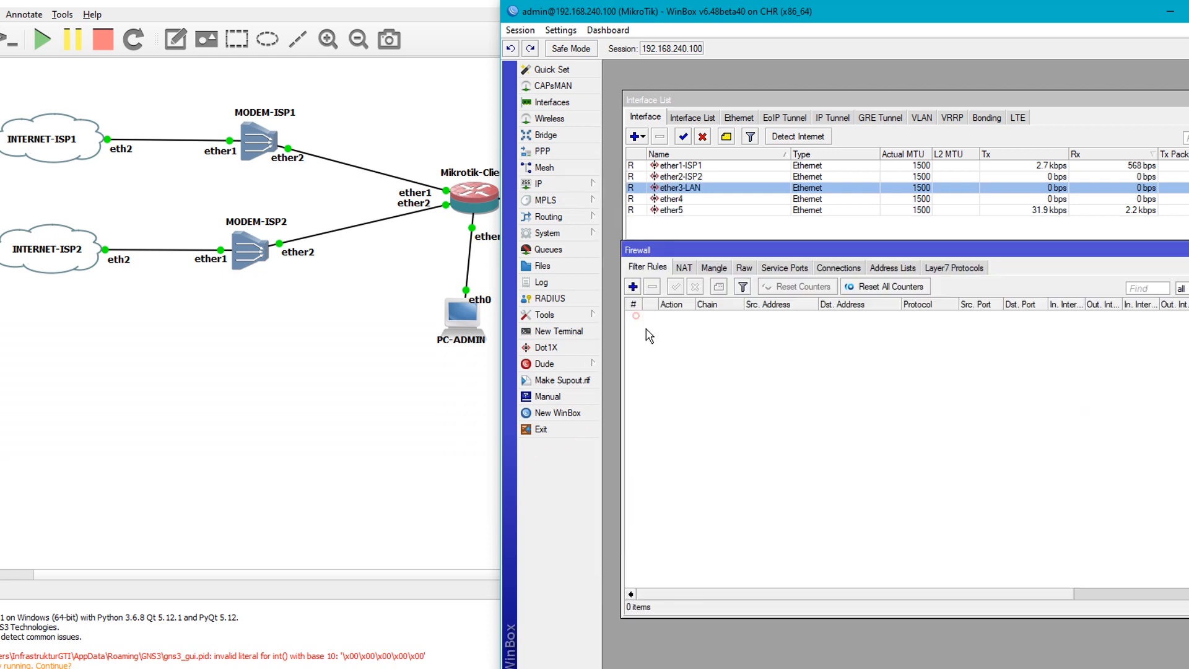
{"action": "left_click", "coordinate": [684, 267]}
{"action": "left_click", "coordinate": [632, 287]}
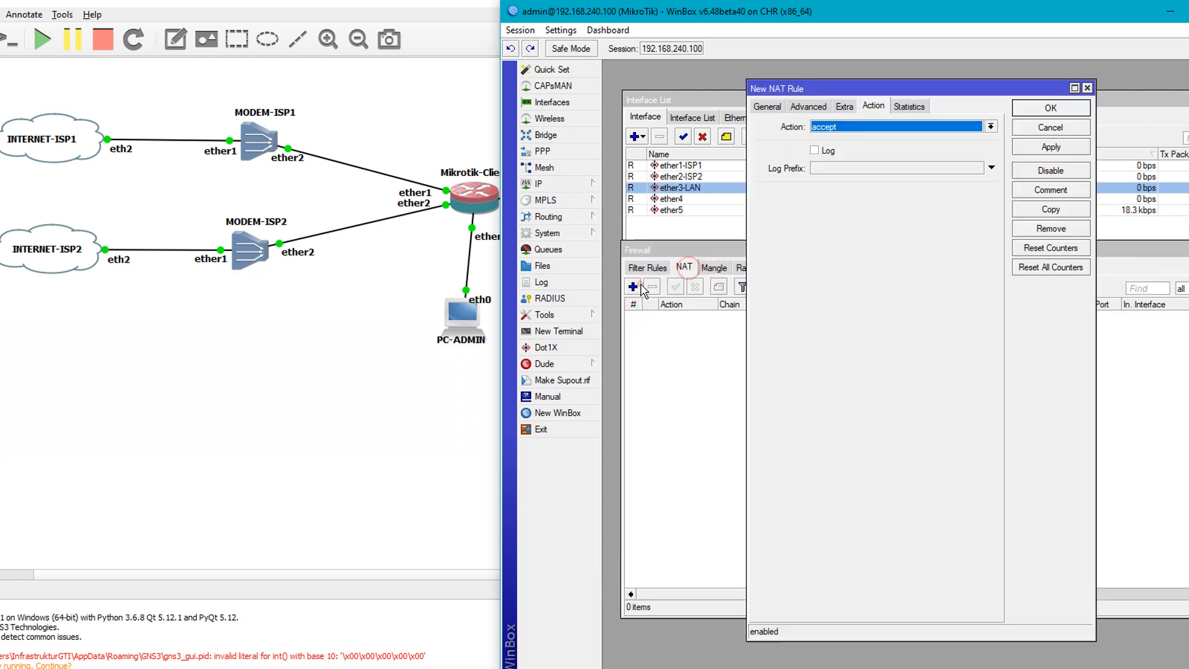
{"action": "left_click", "coordinate": [834, 127]}
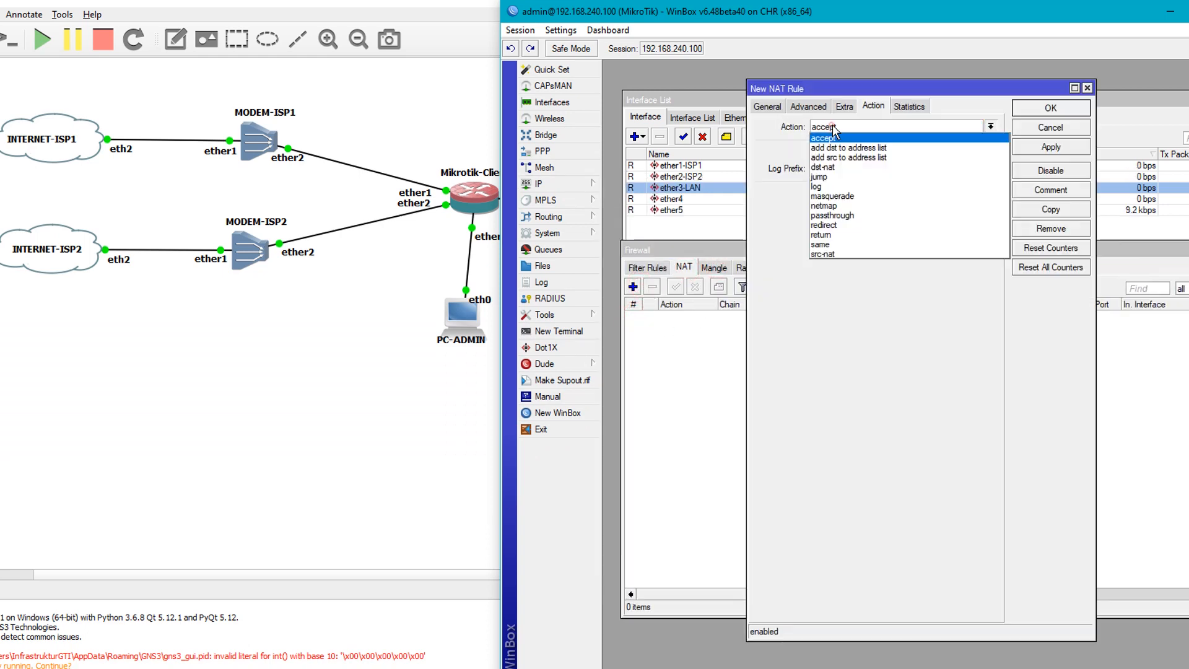
{"action": "left_click", "coordinate": [847, 196]}
{"action": "left_click", "coordinate": [767, 107]}
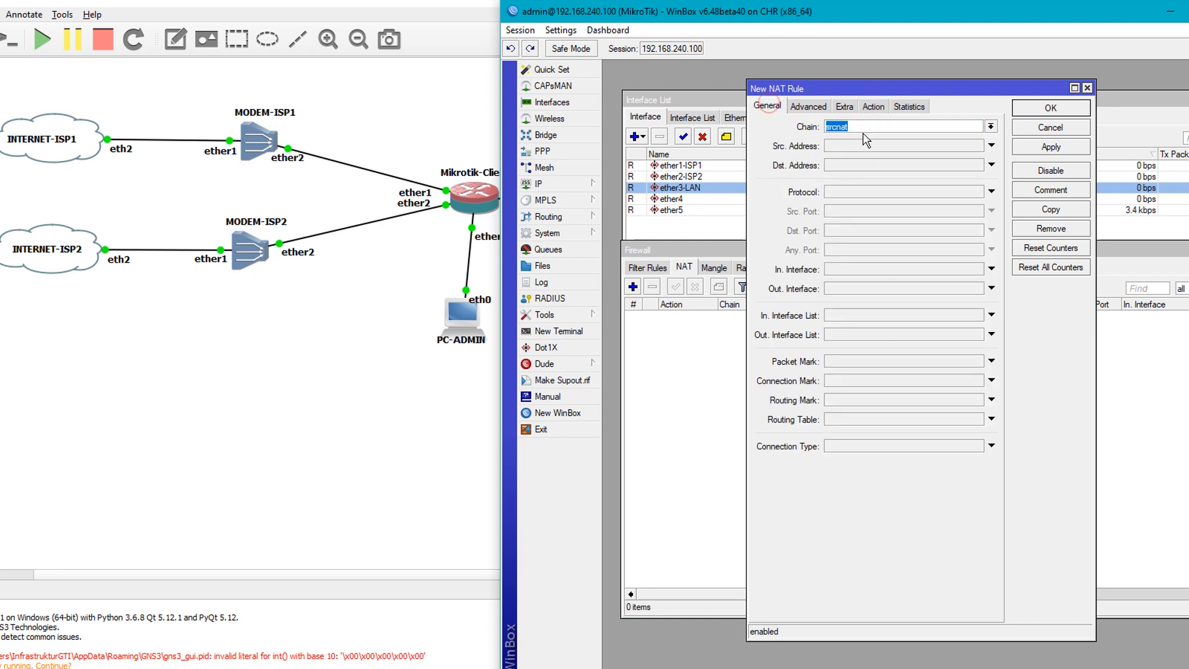
{"action": "left_click", "coordinate": [830, 288]}
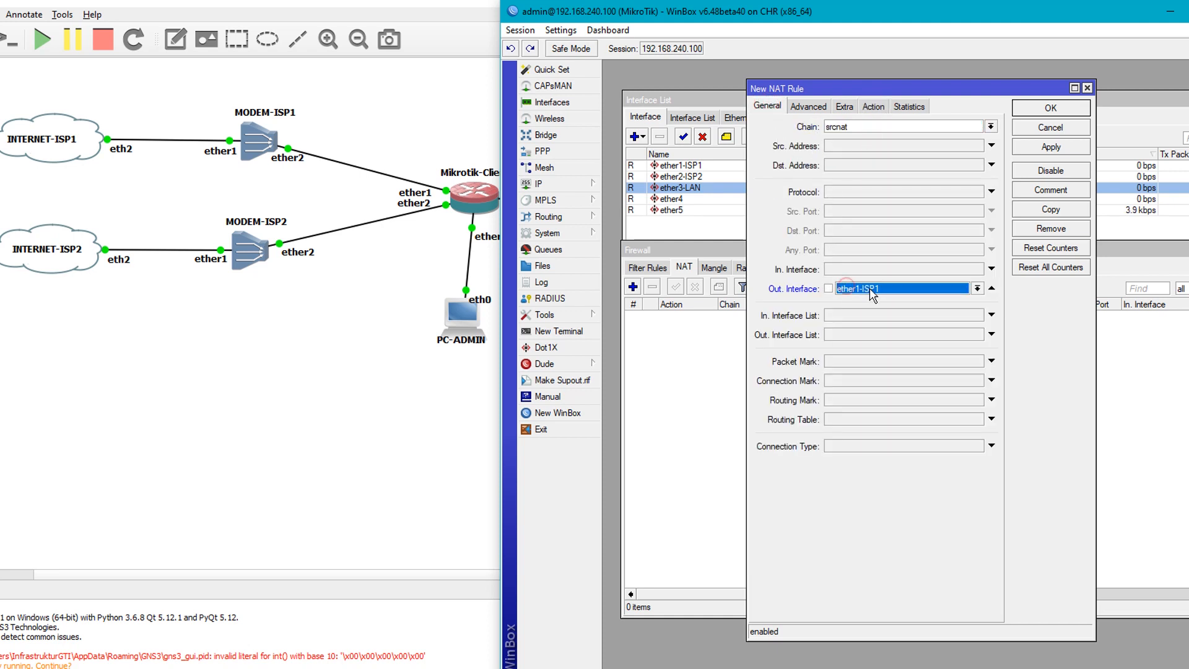
{"action": "left_click", "coordinate": [1046, 147]}
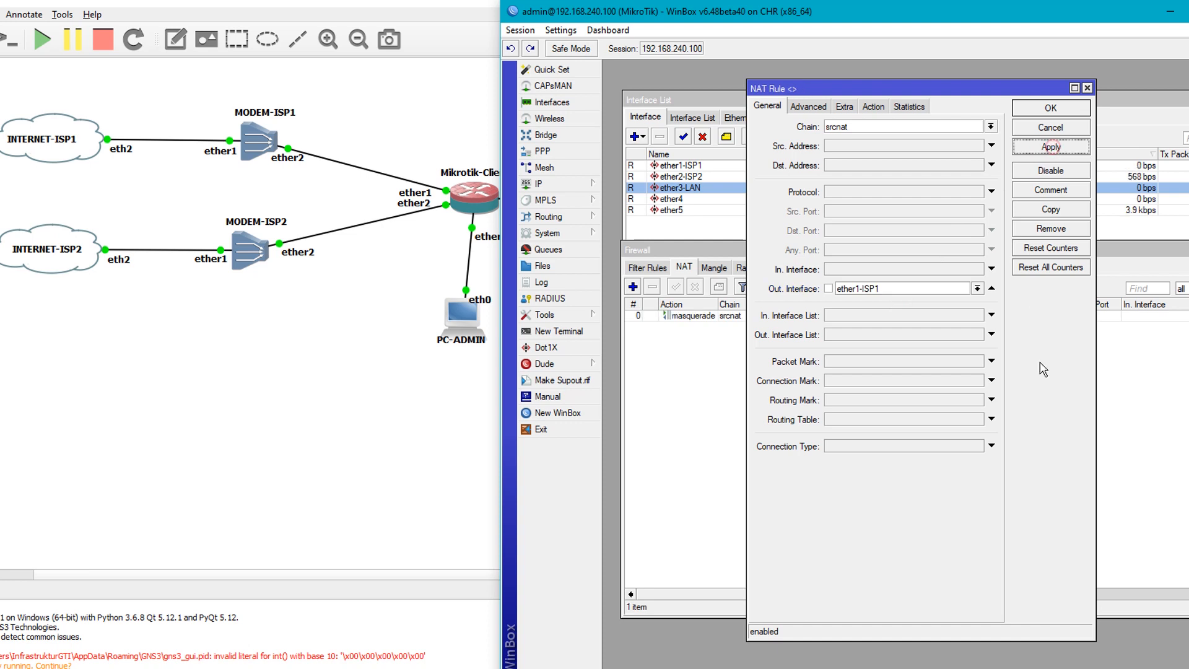
Step: Copy the ether1-ISP1 masquerade rule into a second srcnat rule with out interface ether2-ISP2, apply it and close both rules
{"action": "left_click", "coordinate": [1052, 209]}
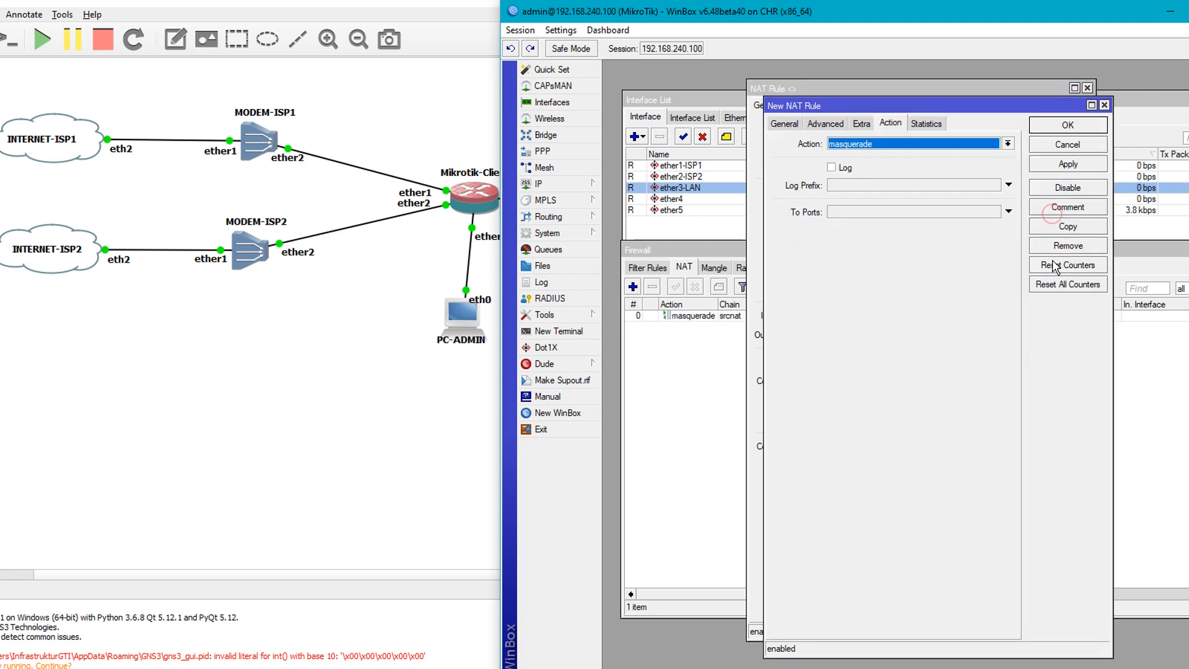
{"action": "left_click", "coordinate": [784, 123]}
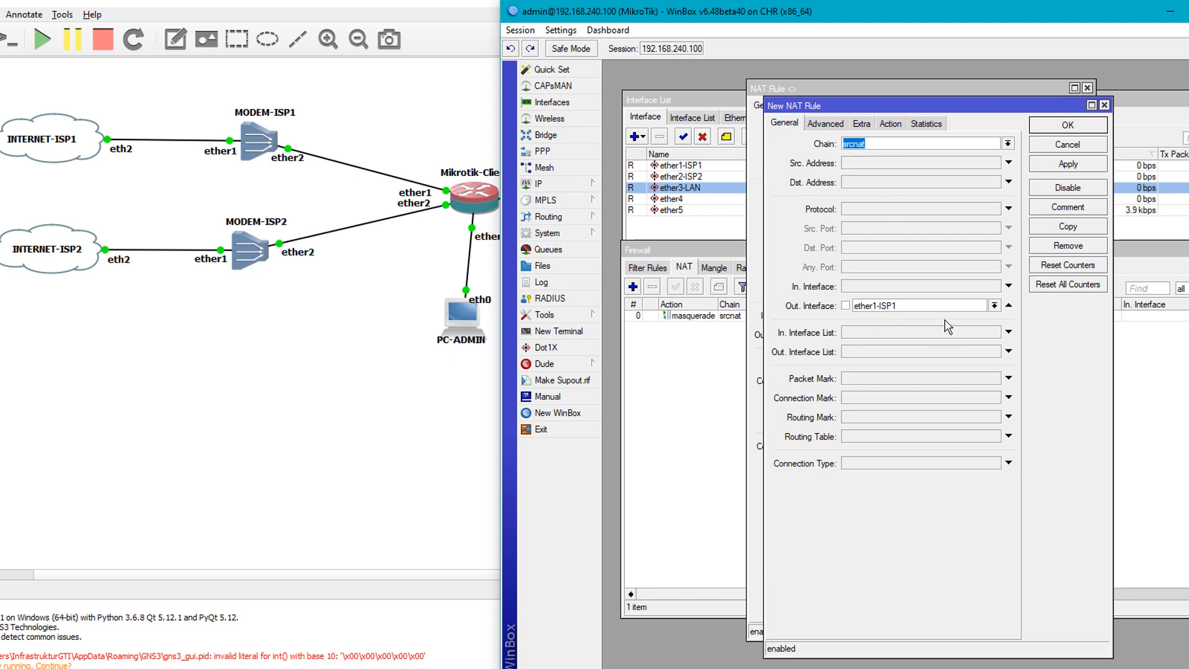
{"action": "left_click", "coordinate": [994, 306]}
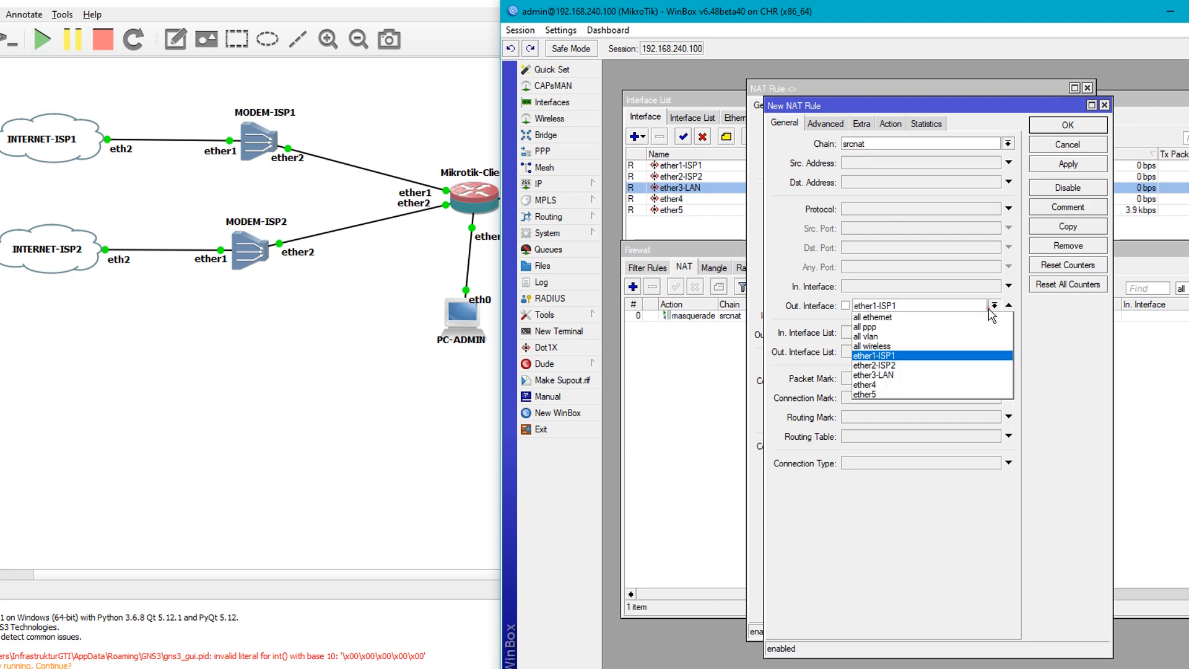
{"action": "left_click", "coordinate": [893, 366]}
{"action": "left_click", "coordinate": [1065, 168]}
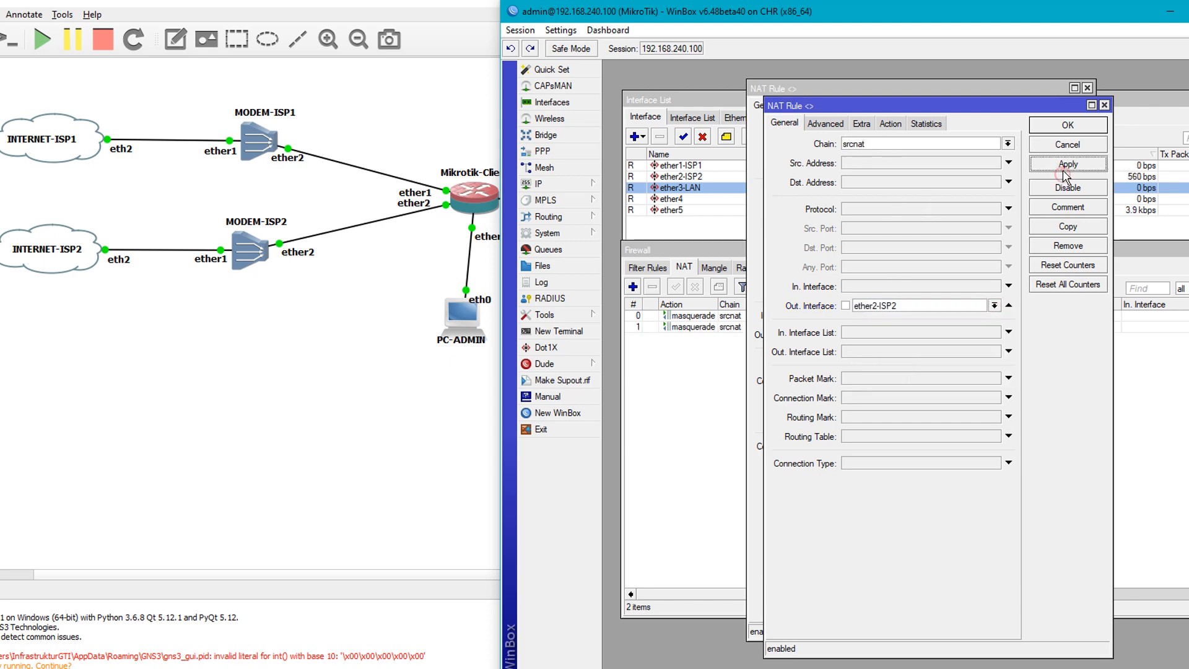
{"action": "left_click", "coordinate": [1066, 143]}
{"action": "left_click", "coordinate": [1047, 108]}
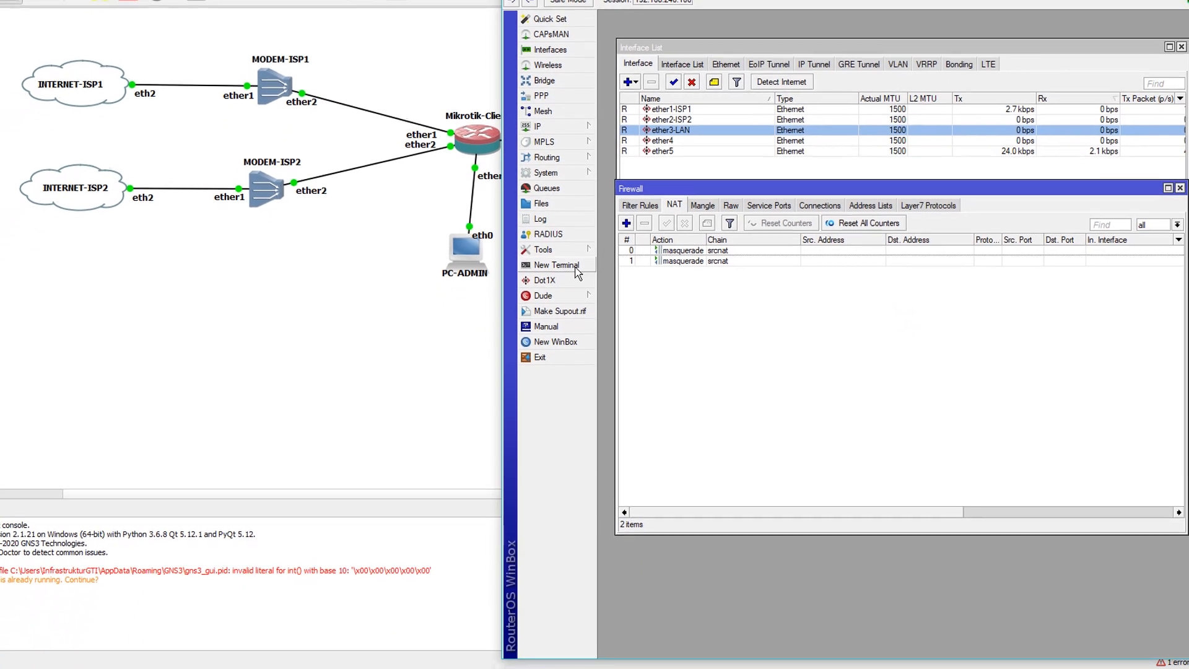
Step: Test the router's internet connection by pinging google.com from a terminal, stop the ping and close the terminal
{"action": "left_click", "coordinate": [576, 330]}
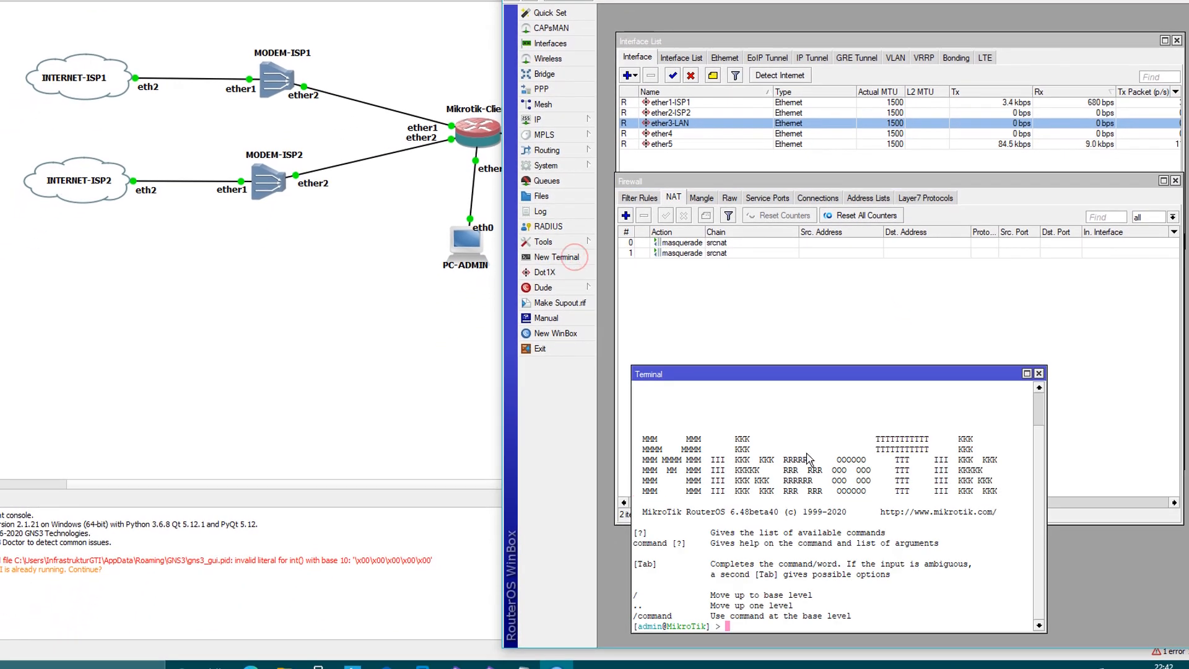
{"action": "type", "text": "ping google.com"}
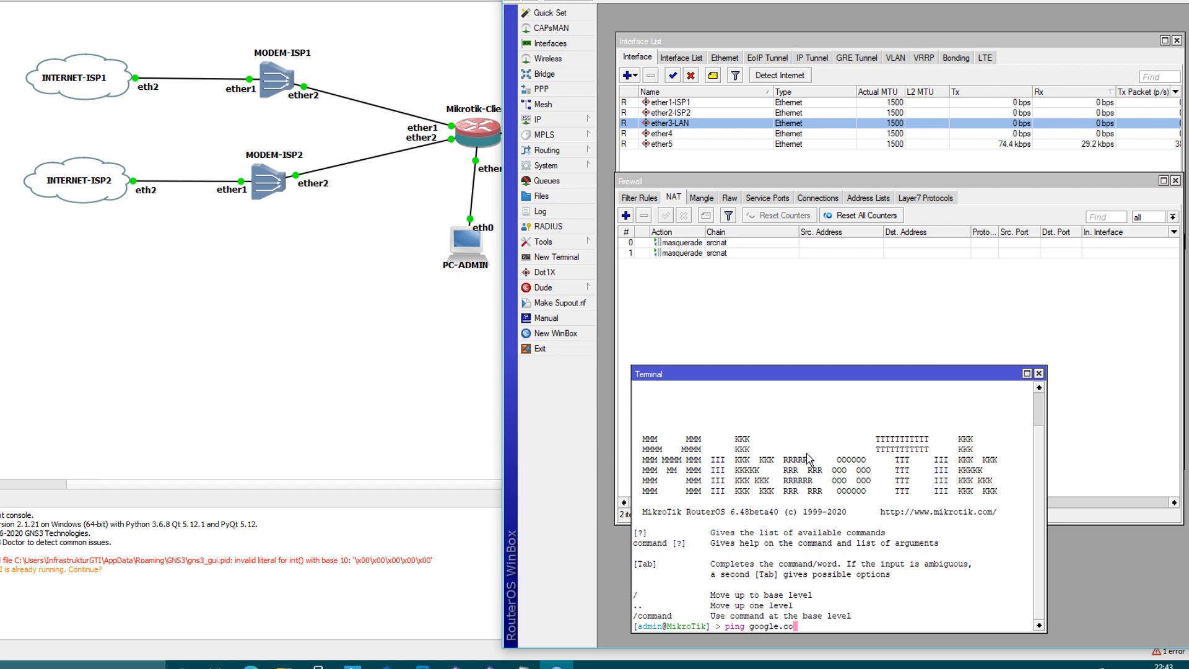
{"action": "key", "text": "Return"}
{"action": "key", "text": "ctrl+c"}
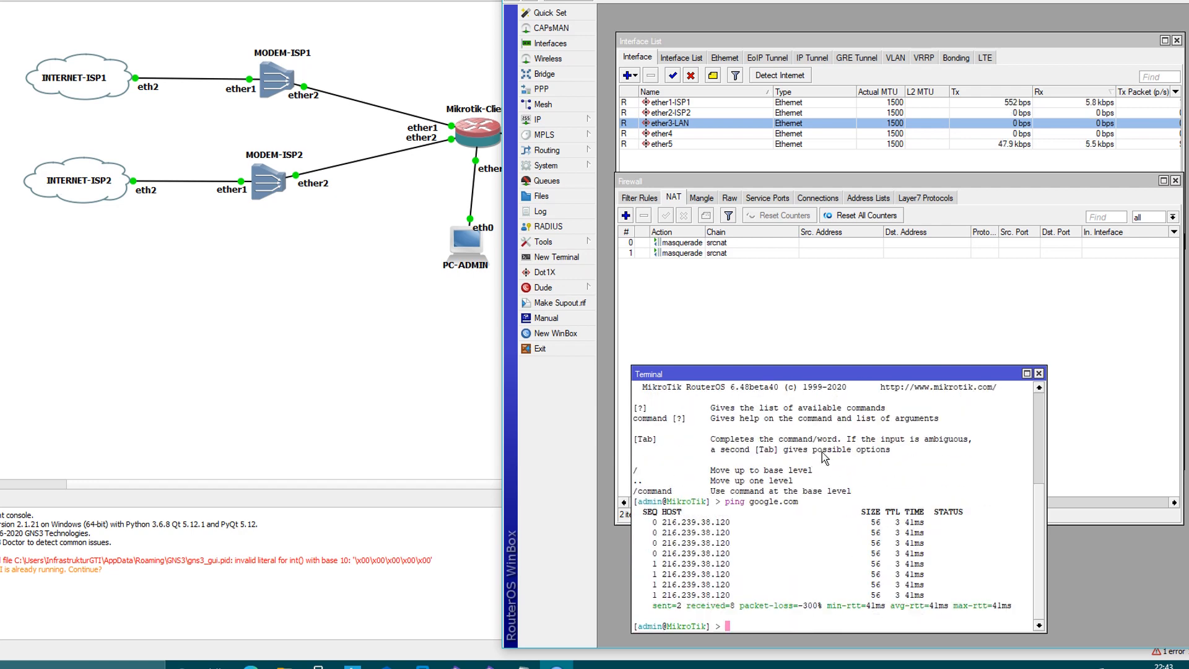
{"action": "left_click", "coordinate": [1039, 374]}
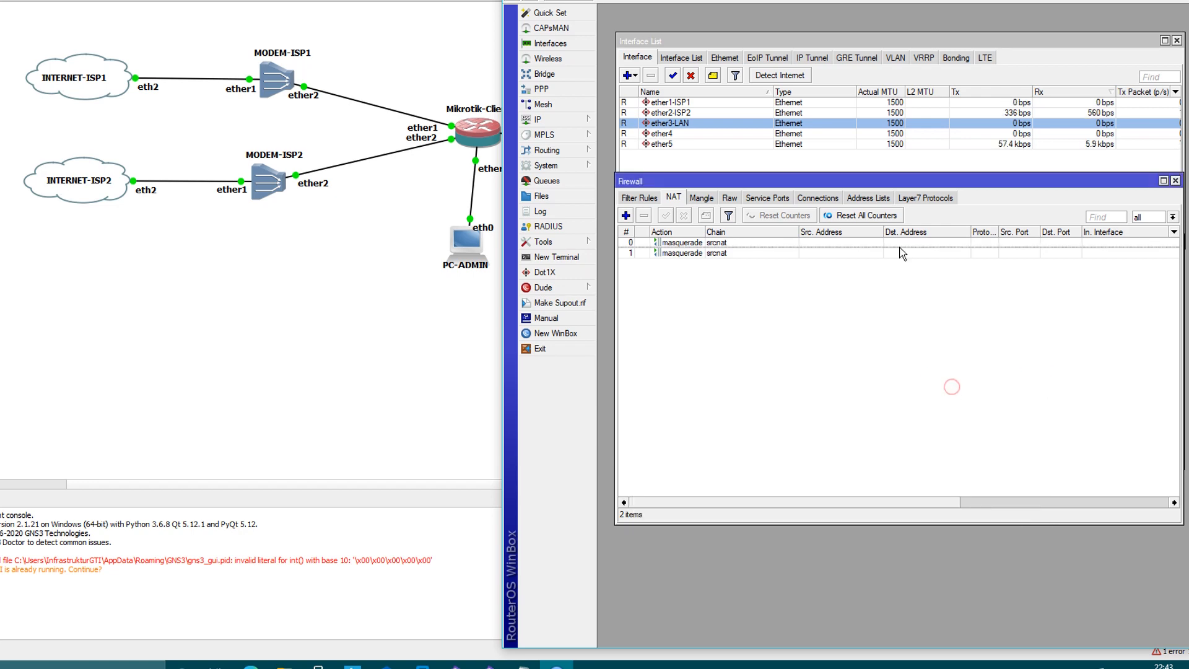
Step: Arrange the Interface List, Route List and Firewall windows one below another so that all three can be seen together
{"action": "left_click_drag", "start_coordinate": [906, 186], "coordinate": [902, 230]}
{"action": "left_click_drag", "start_coordinate": [972, 0], "coordinate": [418, 20]}
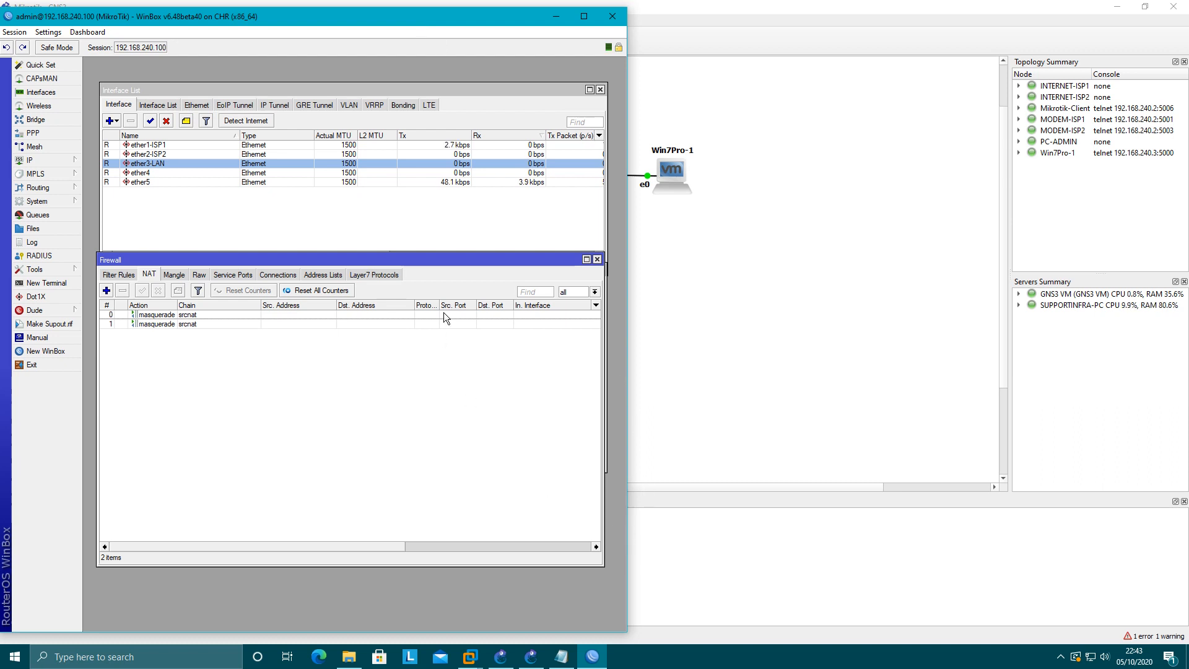
{"action": "left_click_drag", "start_coordinate": [475, 261], "coordinate": [476, 348]}
{"action": "left_click_drag", "start_coordinate": [463, 275], "coordinate": [458, 210]}
{"action": "left_click", "coordinate": [418, 380]}
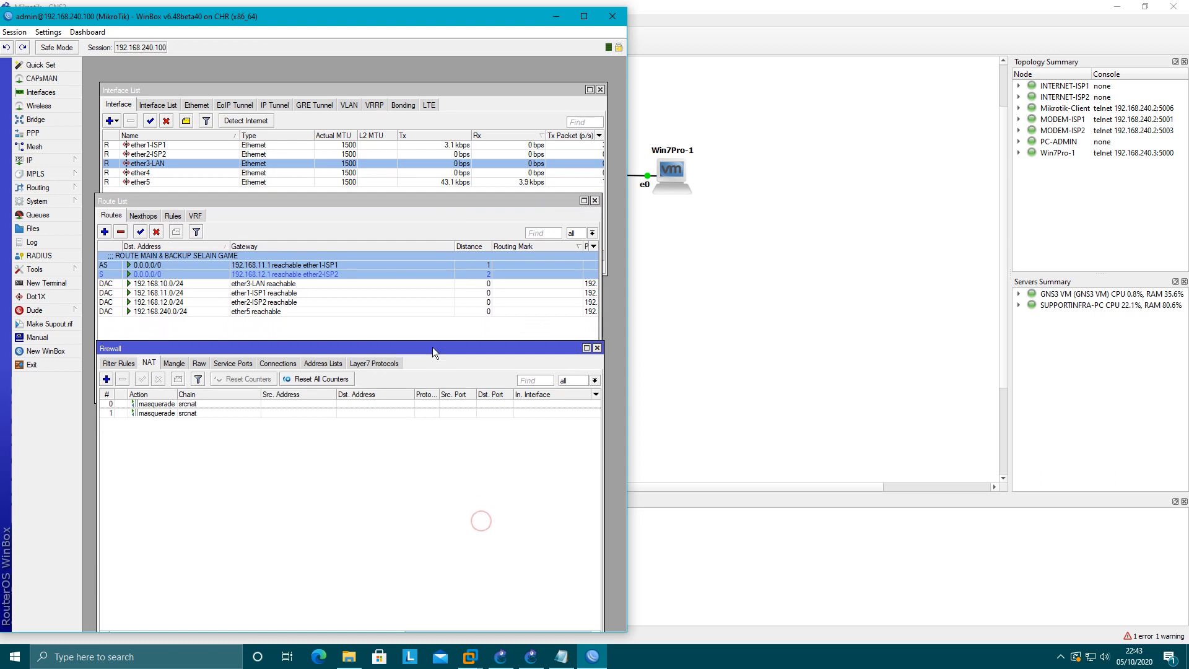
{"action": "left_click_drag", "start_coordinate": [432, 347], "coordinate": [426, 321]}
{"action": "left_click", "coordinate": [404, 275]}
{"action": "left_click", "coordinate": [479, 570]}
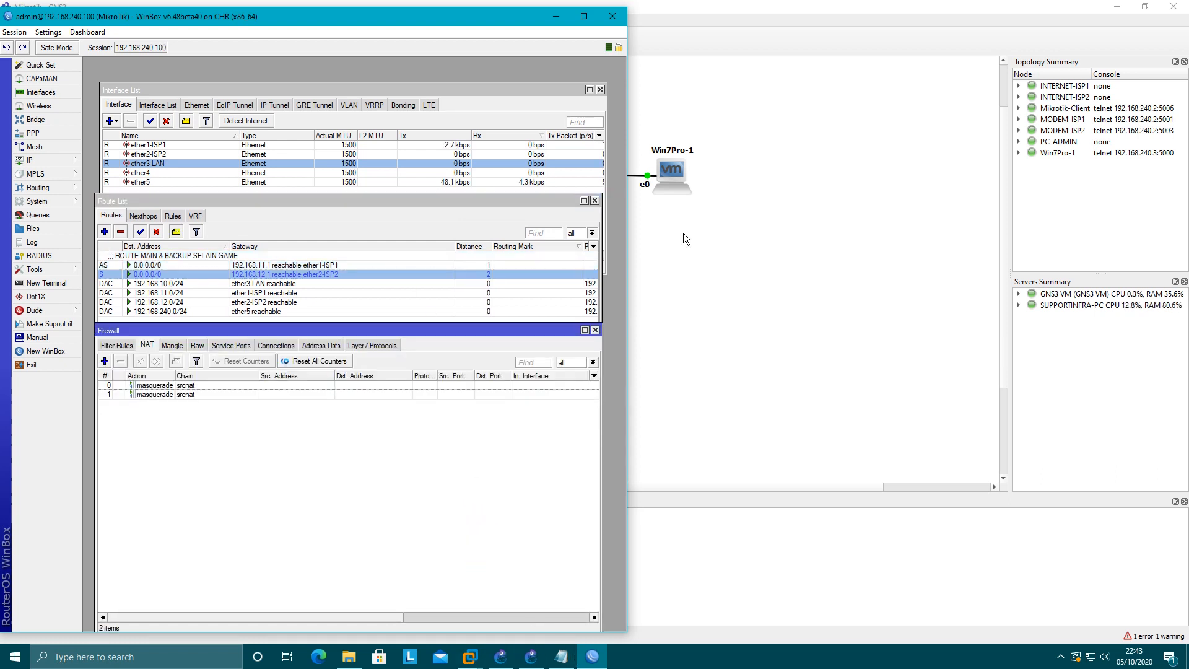
Step: Switch to the Win7Pro virtual machine in VMware Workstation, open YouTube in its browser and place the window beside the interface traffic list
{"action": "mouse_move", "coordinate": [470, 656]}
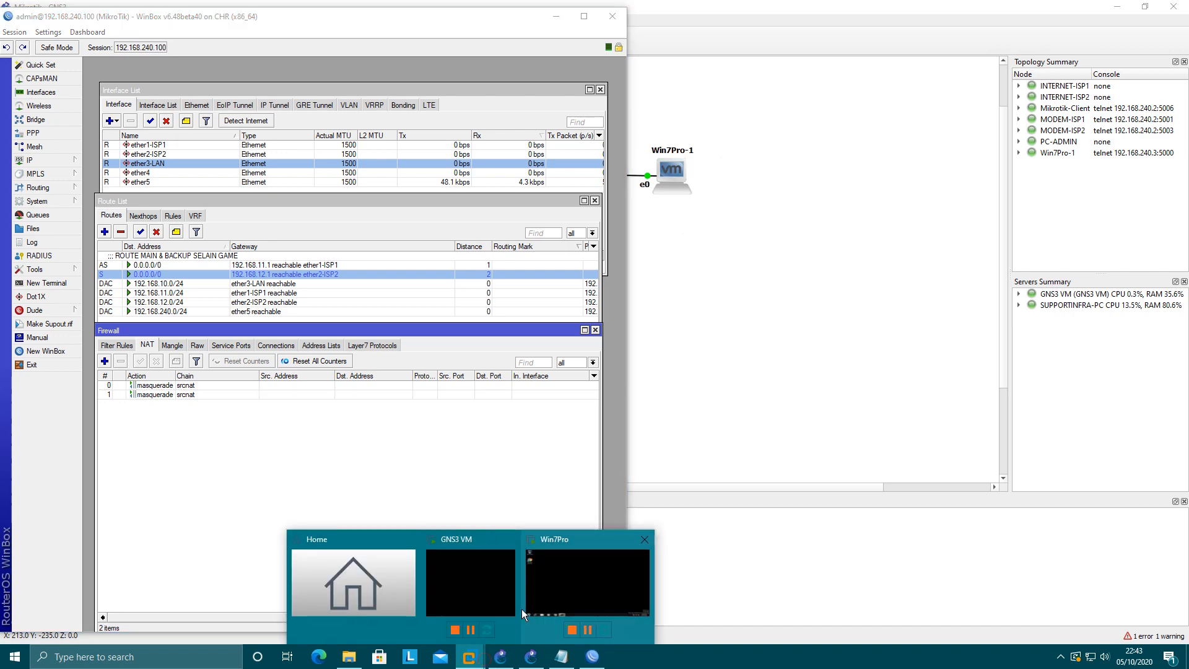
{"action": "left_click", "coordinate": [575, 619]}
{"action": "left_click_drag", "start_coordinate": [772, 29], "coordinate": [893, 19]}
{"action": "left_click", "coordinate": [309, 147]}
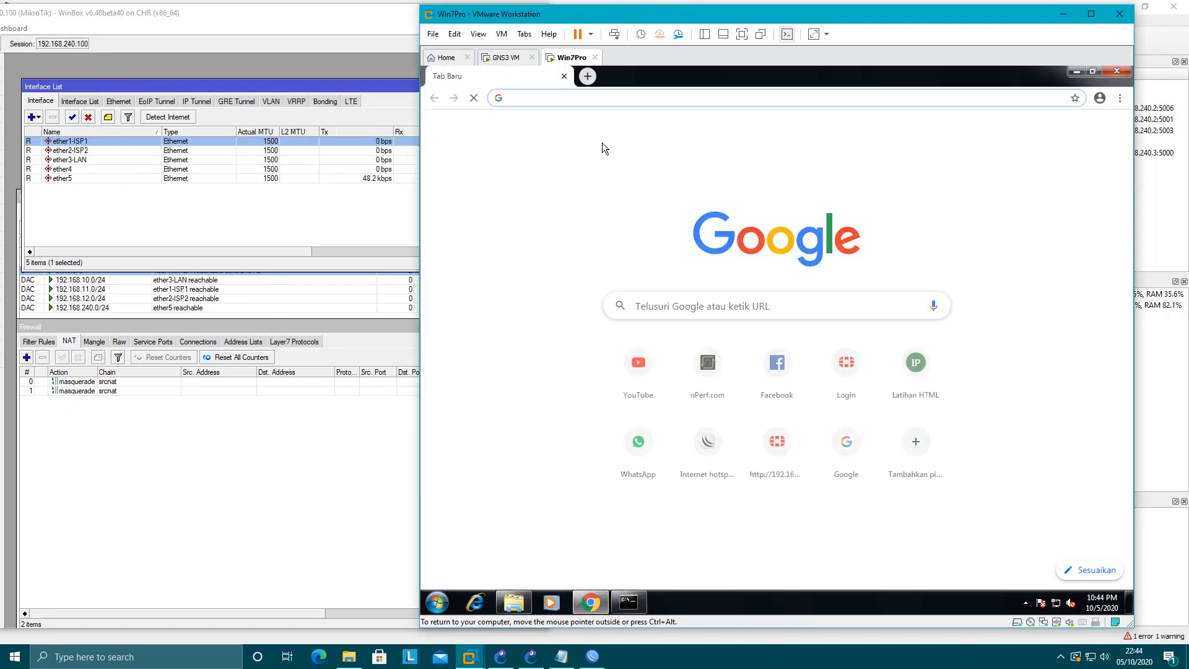
{"action": "left_click", "coordinate": [638, 368]}
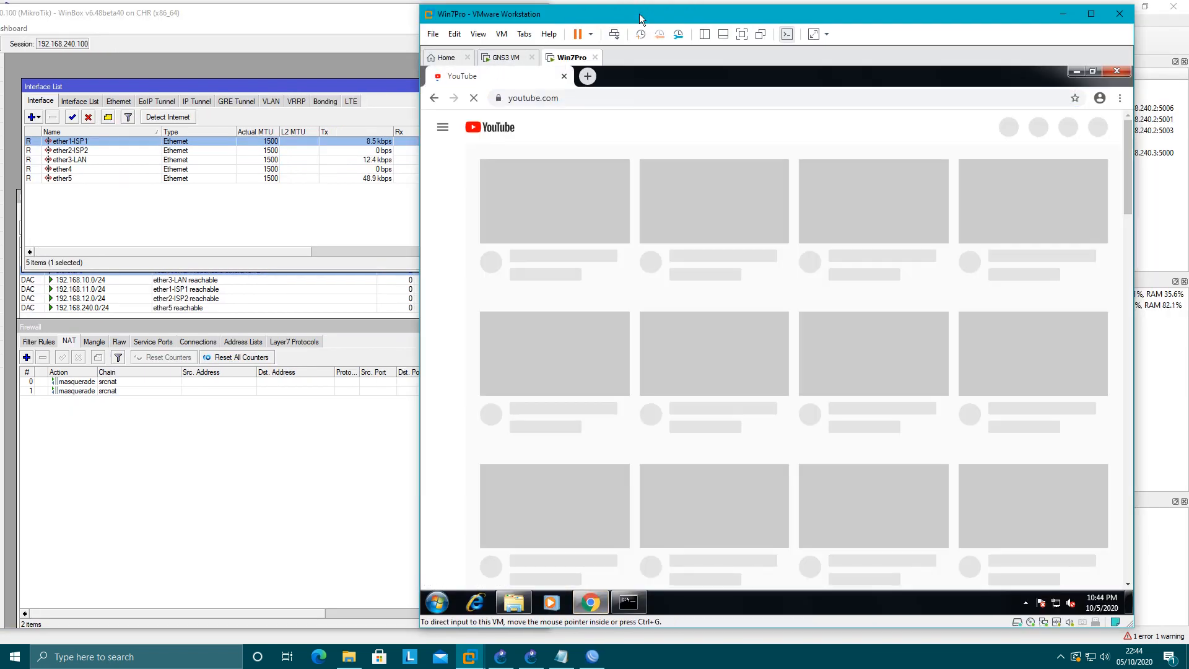
{"action": "left_click_drag", "start_coordinate": [632, 9], "coordinate": [761, 13]}
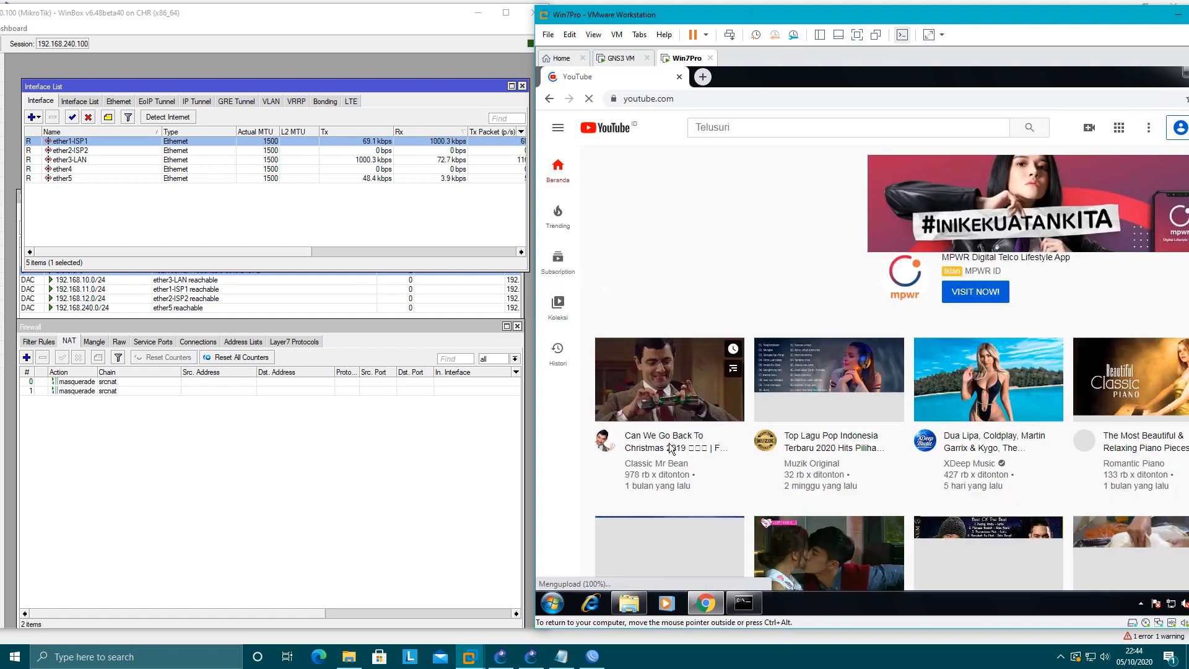
Step: Open the YouTube videos "Can We Go Back To Christmas 2019" and "Top Lagu Pop Indonesia Terbaru 2020" in new browser tabs
{"action": "right_click", "coordinate": [672, 441]}
{"action": "left_click", "coordinate": [706, 452]}
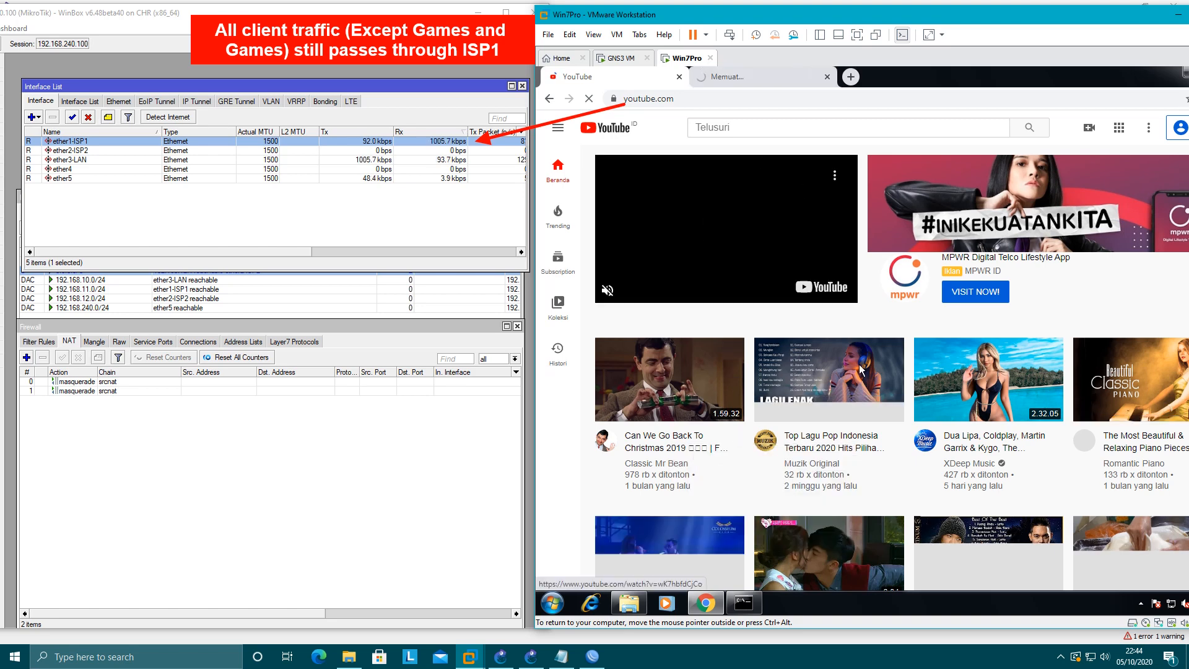
{"action": "right_click", "coordinate": [812, 444]}
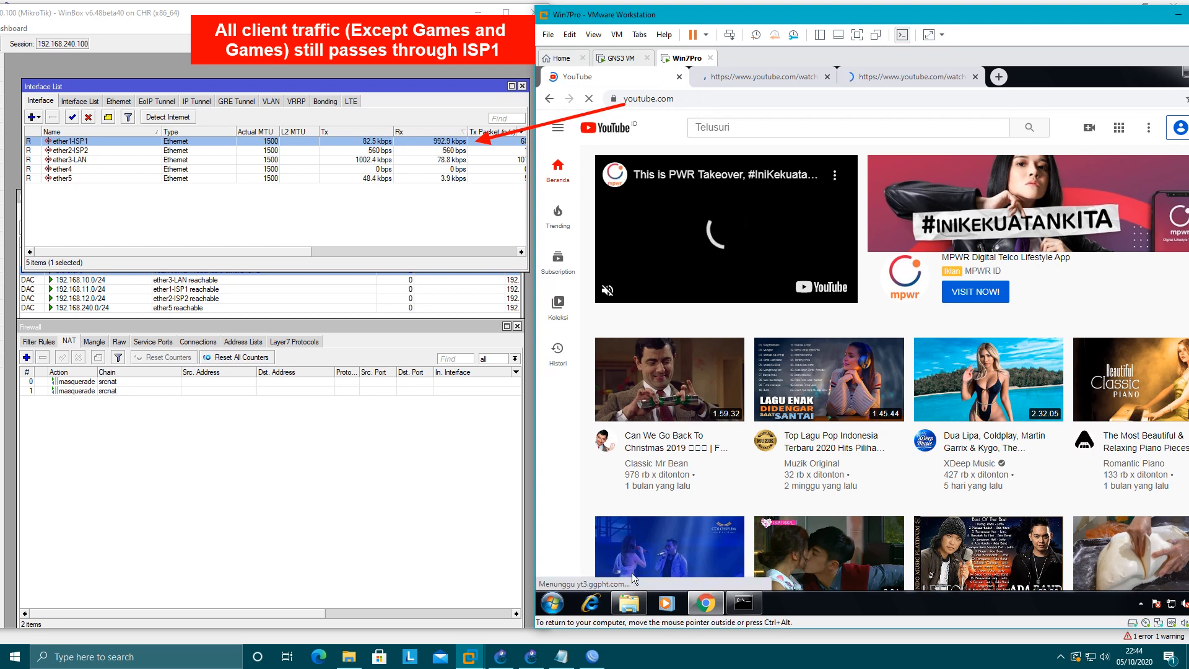
Step: Launch Among Us on the Windows 7 client and return to the YouTube browser window
{"action": "left_click", "coordinate": [629, 604]}
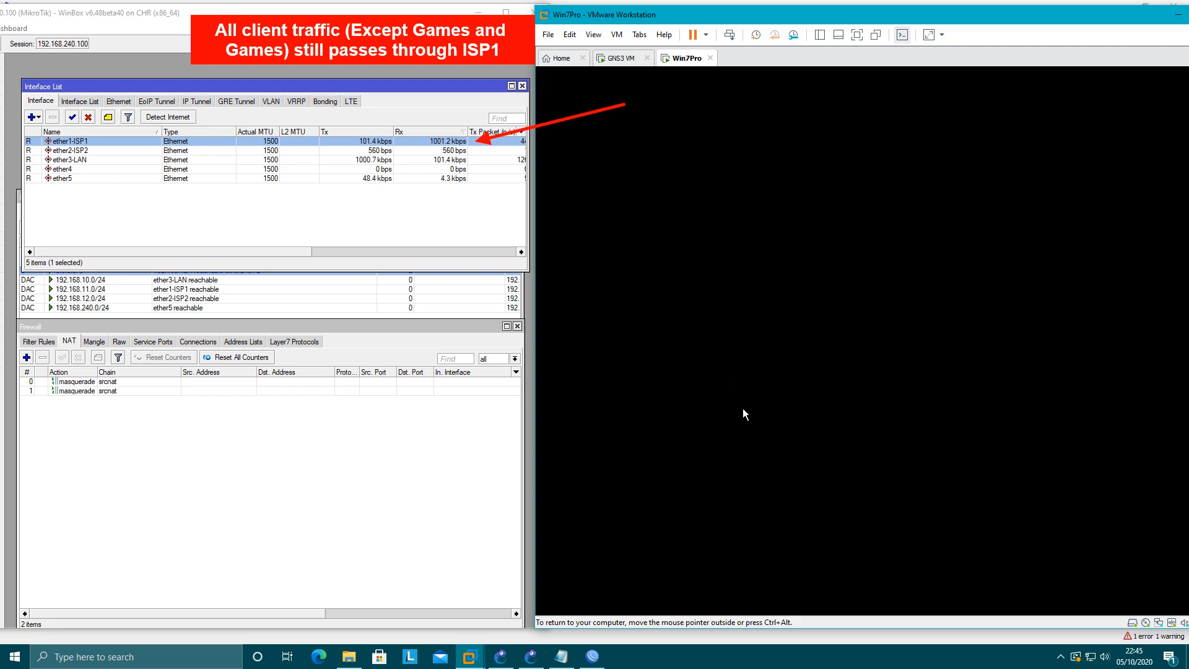
{"action": "key", "text": "alt+Tab"}
{"action": "key", "text": "alt+Tab"}
{"action": "key", "text": "alt+Tab"}
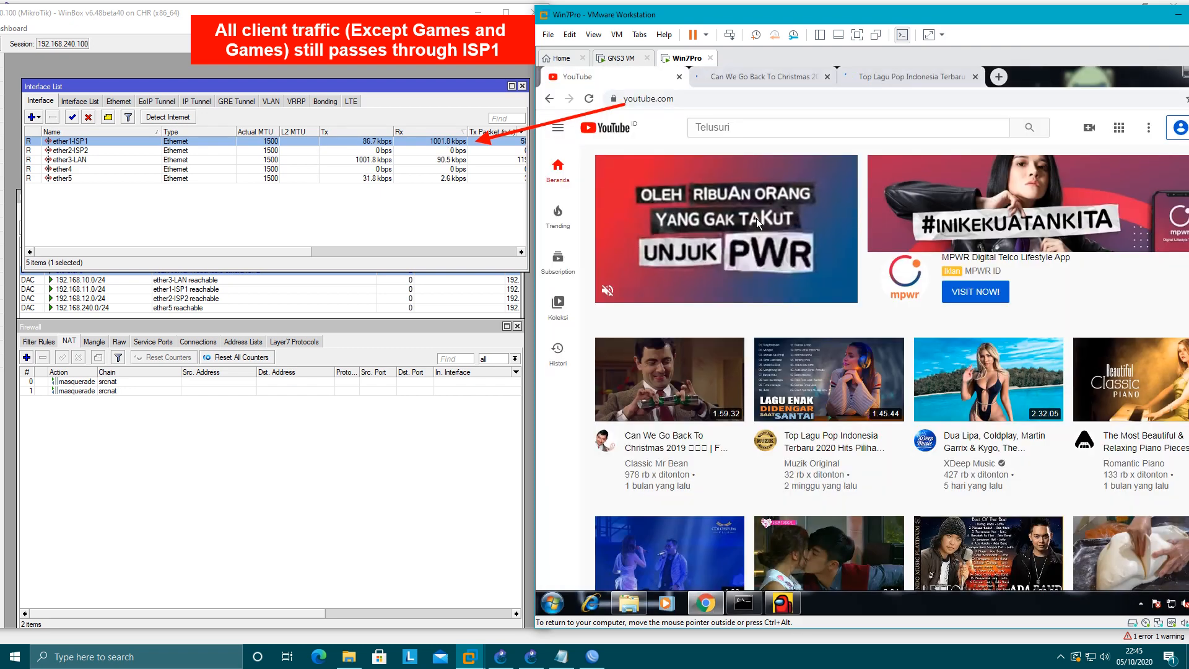
Step: Load both YouTube videos in their tabs, skipping the advert on the Mr Bean video, to generate continuous client traffic
{"action": "left_click", "coordinate": [763, 80]}
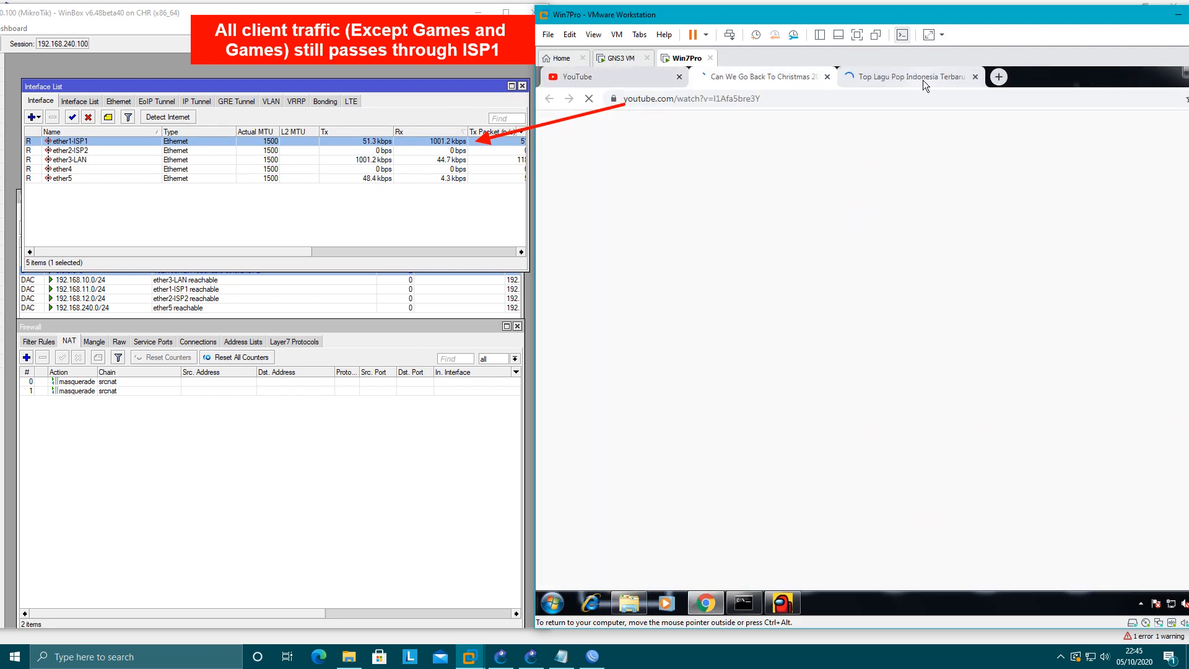
{"action": "left_click", "coordinate": [923, 80]}
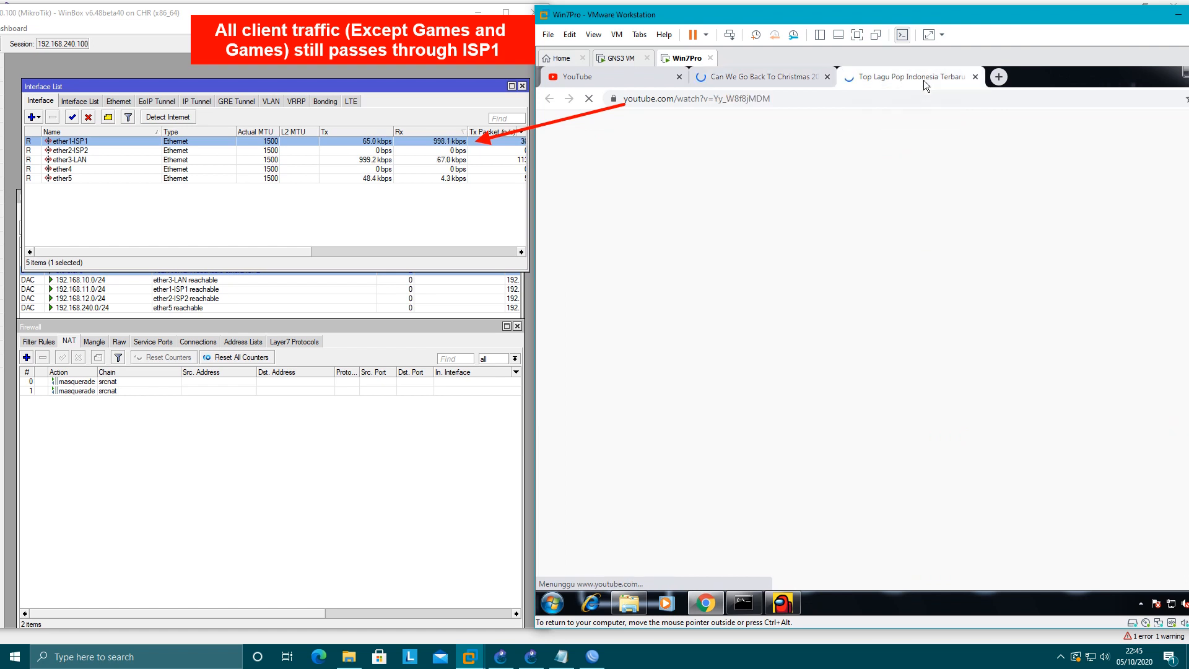
{"action": "left_click", "coordinate": [875, 80]}
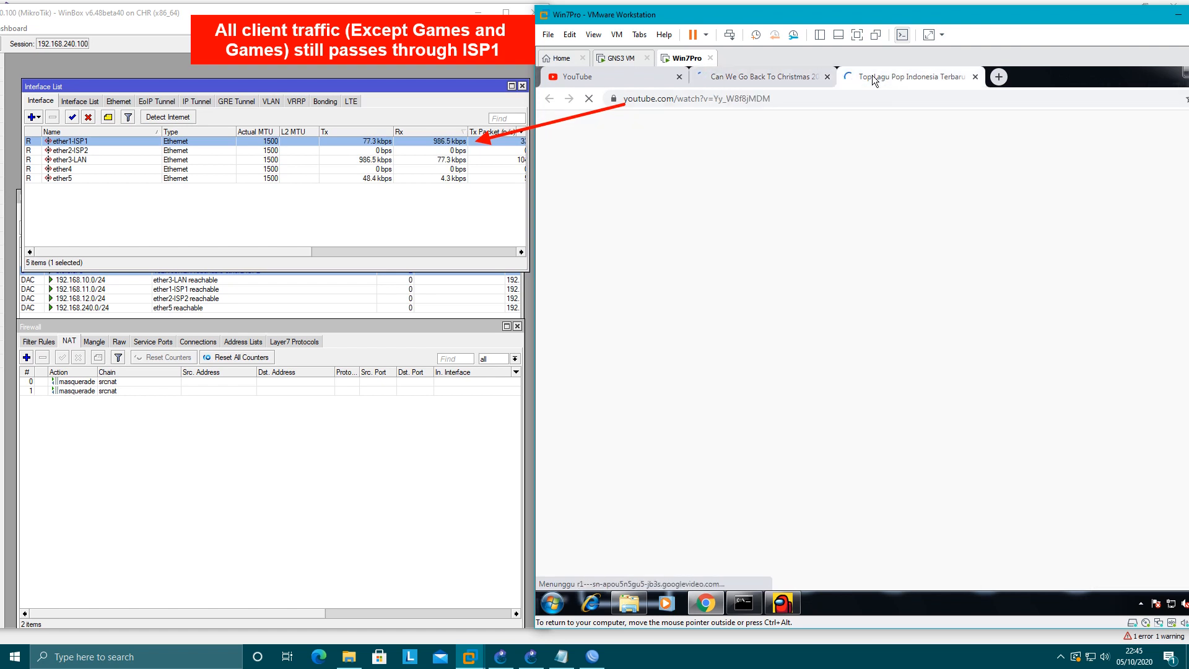
{"action": "left_click", "coordinate": [789, 82]}
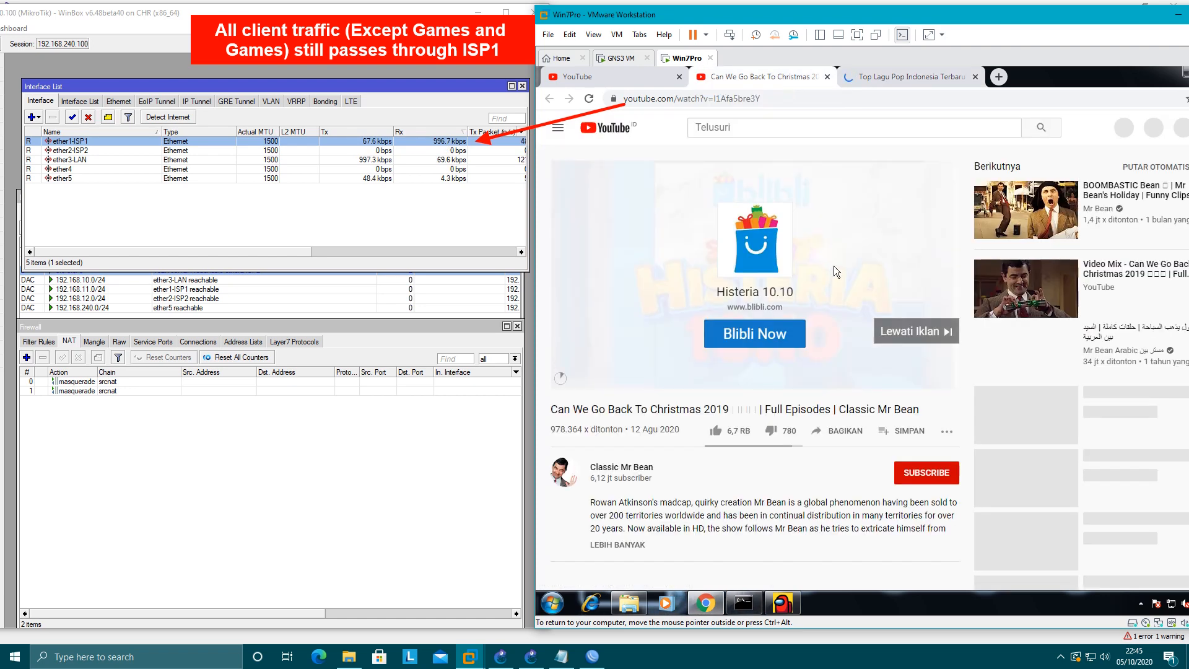
{"action": "left_click", "coordinate": [897, 332]}
{"action": "left_click", "coordinate": [870, 77]}
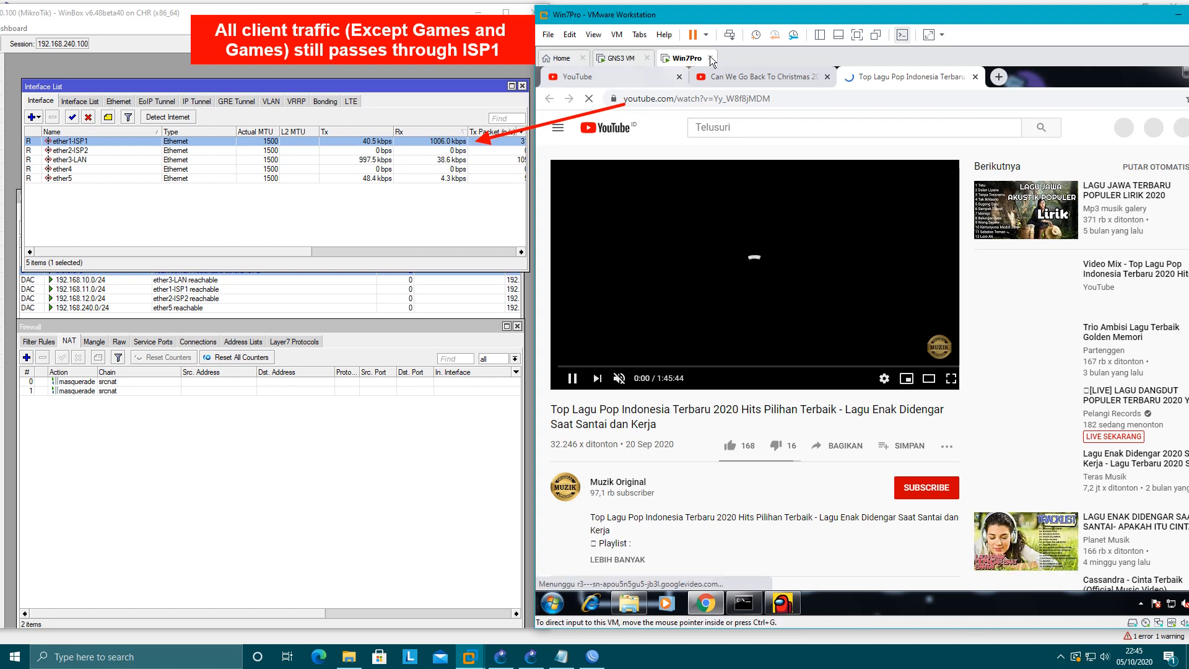
{"action": "left_click", "coordinate": [742, 77]}
Step: Switch to Among Us, find a public online game to join, and reposition the virtual machine window
{"action": "left_click", "coordinate": [792, 600]}
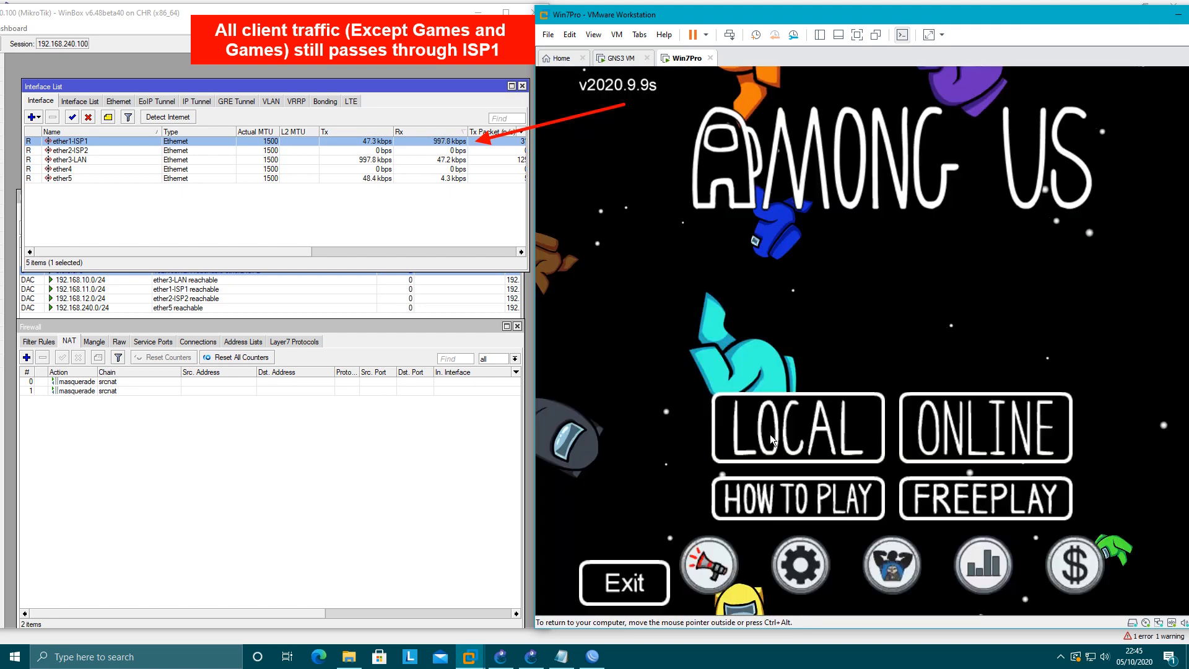
{"action": "left_click", "coordinate": [961, 443]}
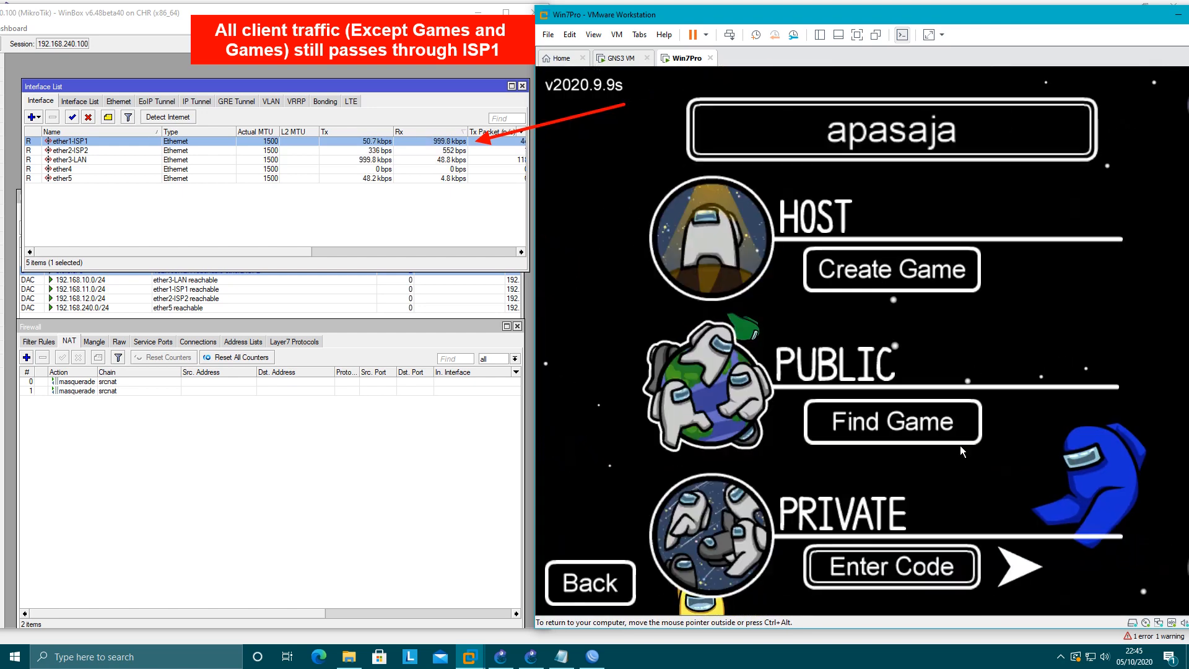
{"action": "left_click", "coordinate": [894, 434]}
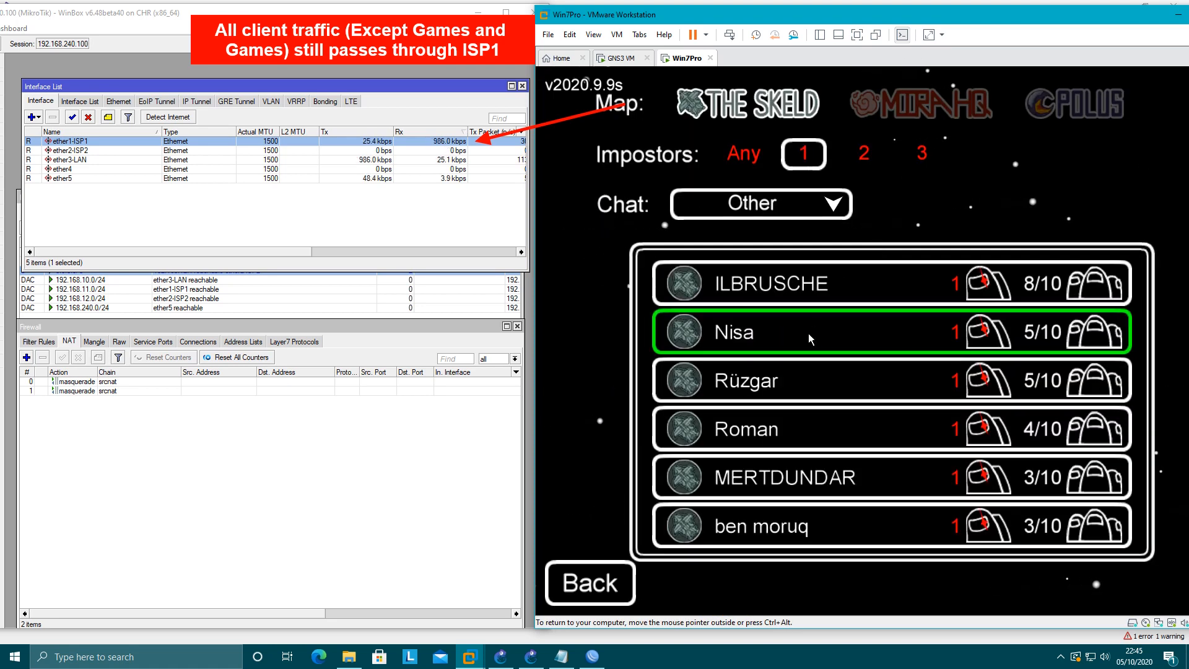
{"action": "left_click_drag", "start_coordinate": [998, 13], "coordinate": [949, 14]}
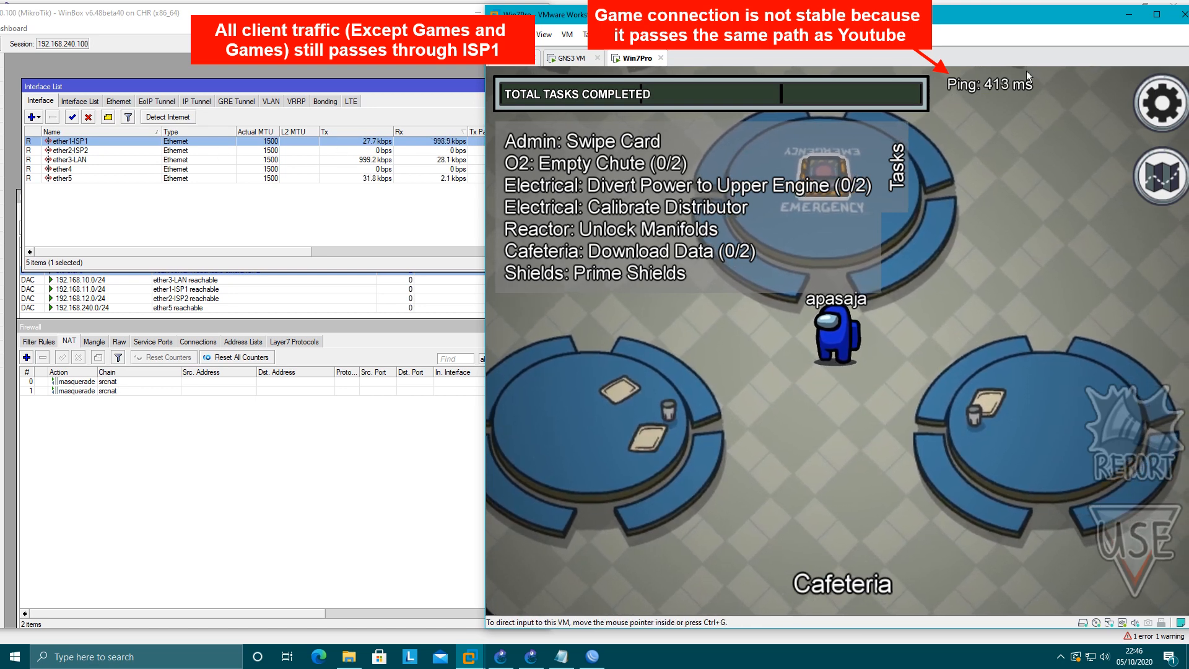
Step: Walk the character around and out of the Cafeteria to check the game's ping while the YouTube videos load
{"action": "key", "text": "s"}
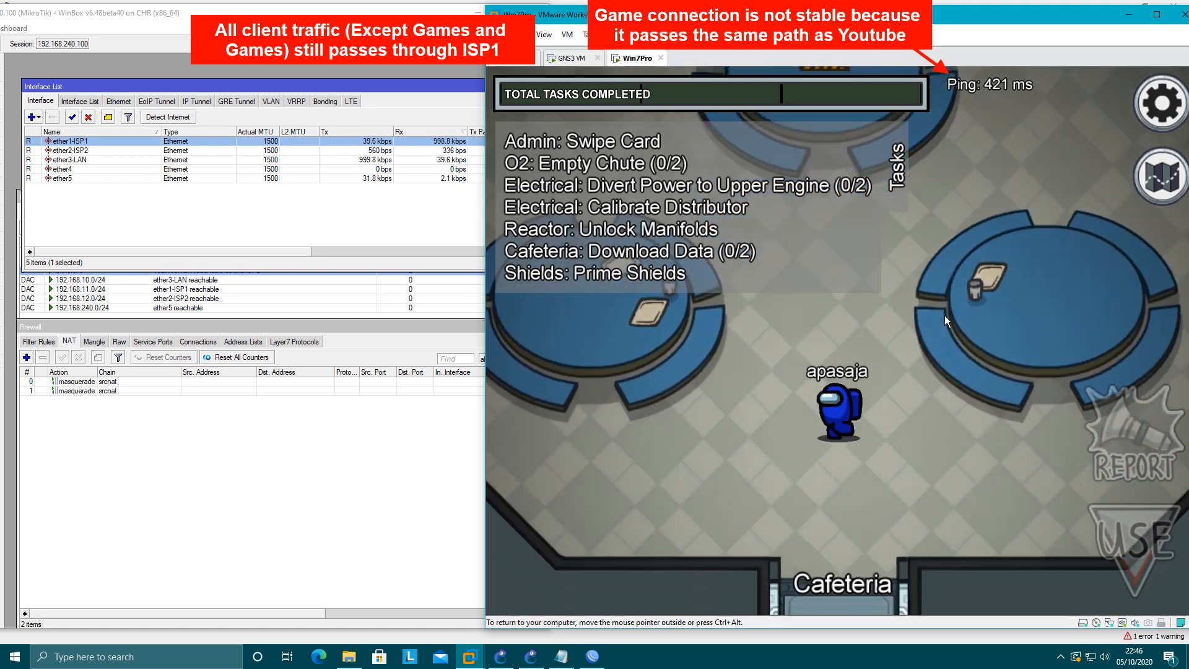
{"action": "key", "text": "a"}
{"action": "key", "text": "w"}
{"action": "key", "text": "a"}
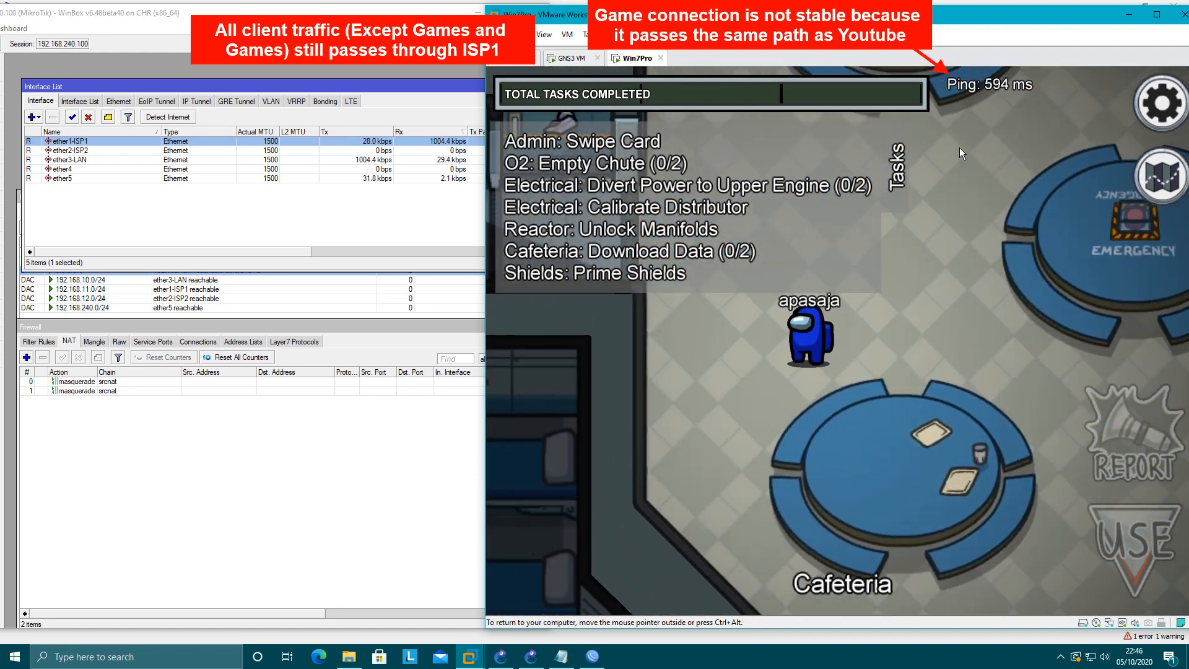
{"action": "key", "text": "w"}
{"action": "key", "text": "a"}
{"action": "key", "text": "s"}
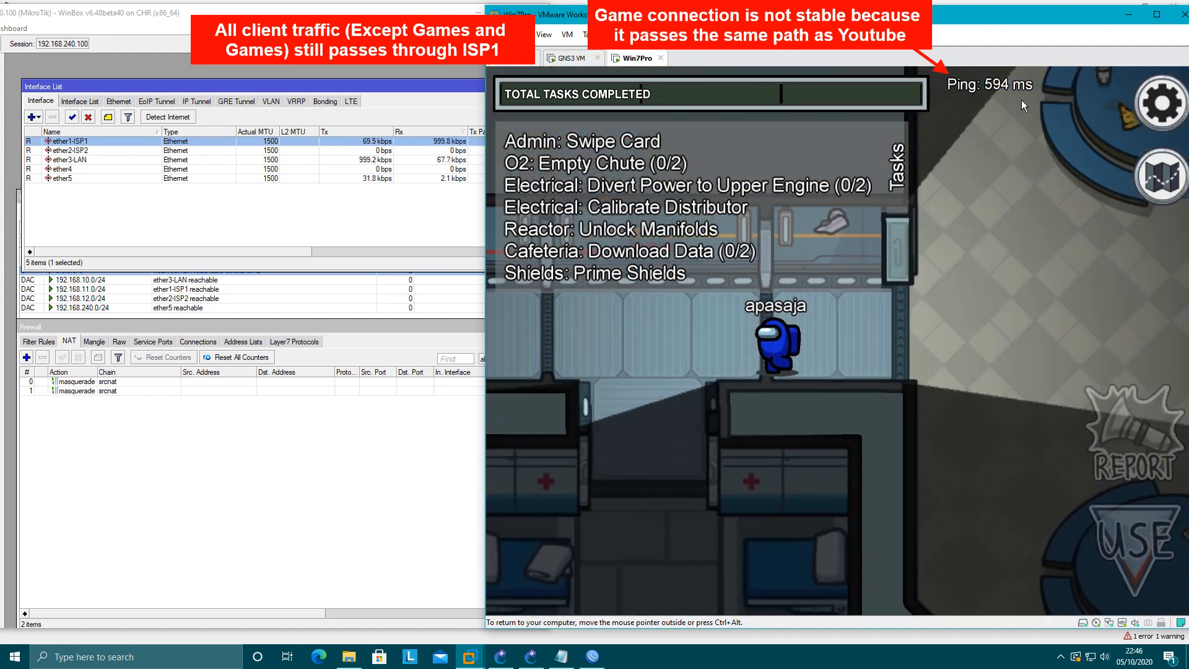
Step: Quit the Among Us match, return to the main menu and move the virtual machine window clear of the router windows
{"action": "left_click", "coordinate": [1153, 102]}
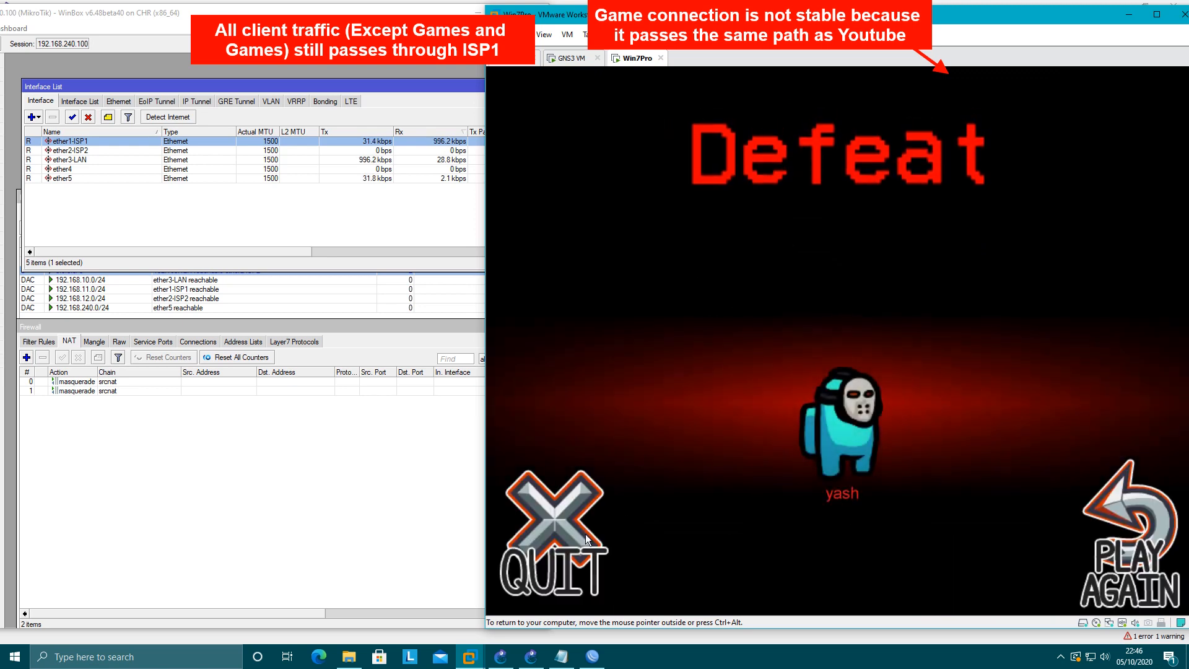
{"action": "left_click", "coordinate": [566, 533]}
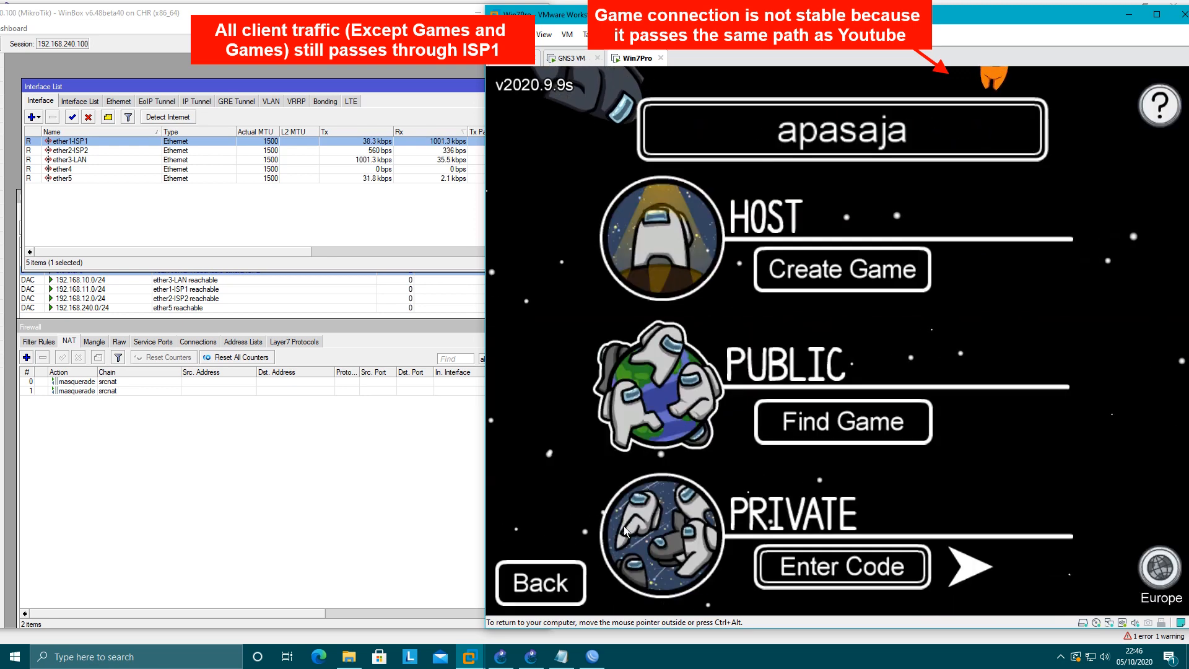
{"action": "left_click", "coordinate": [567, 584]}
{"action": "left_click_drag", "start_coordinate": [739, 21], "coordinate": [823, 17]}
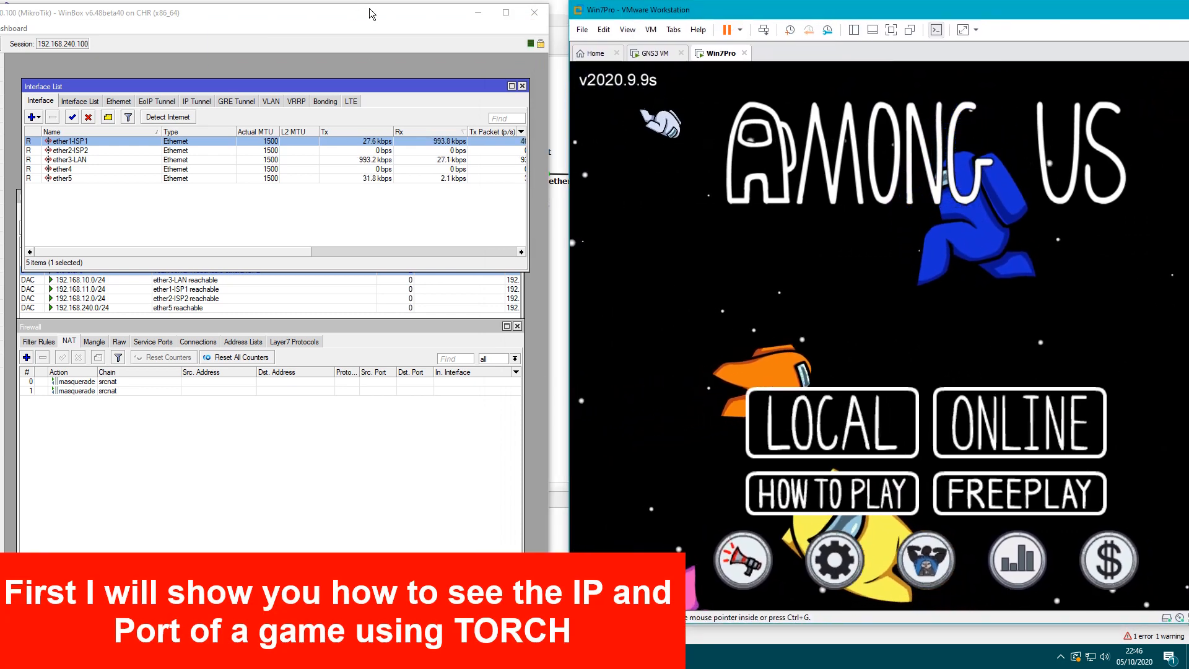
Step: Shift the router window, close Among Us on the client, and bring up the Command Prompt with its IP configuration
{"action": "left_click", "coordinate": [372, 11]}
{"action": "left_click_drag", "start_coordinate": [371, 11], "coordinate": [408, 11]}
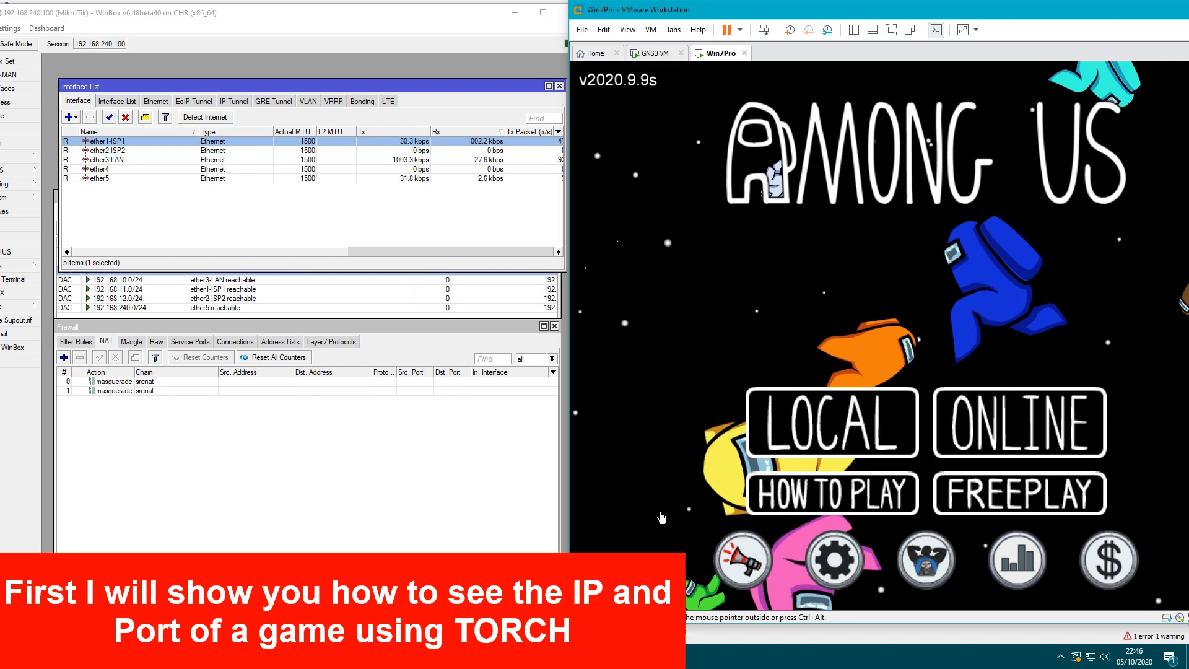
{"action": "key", "text": "alt+F4"}
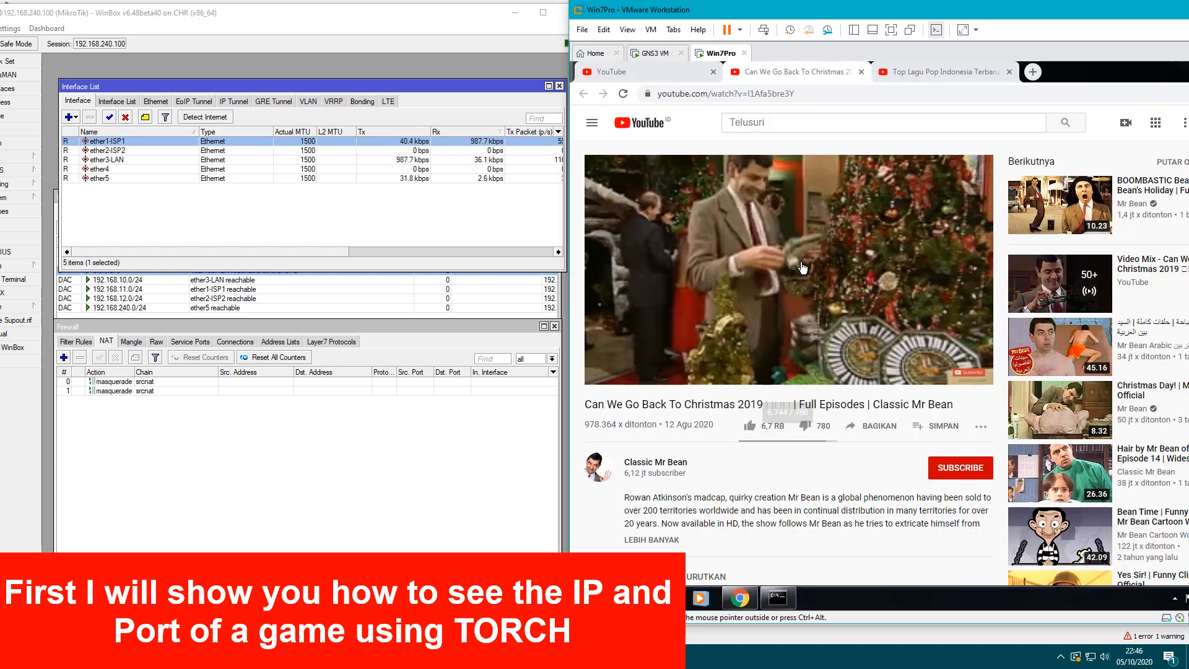
{"action": "left_click", "coordinate": [766, 595]}
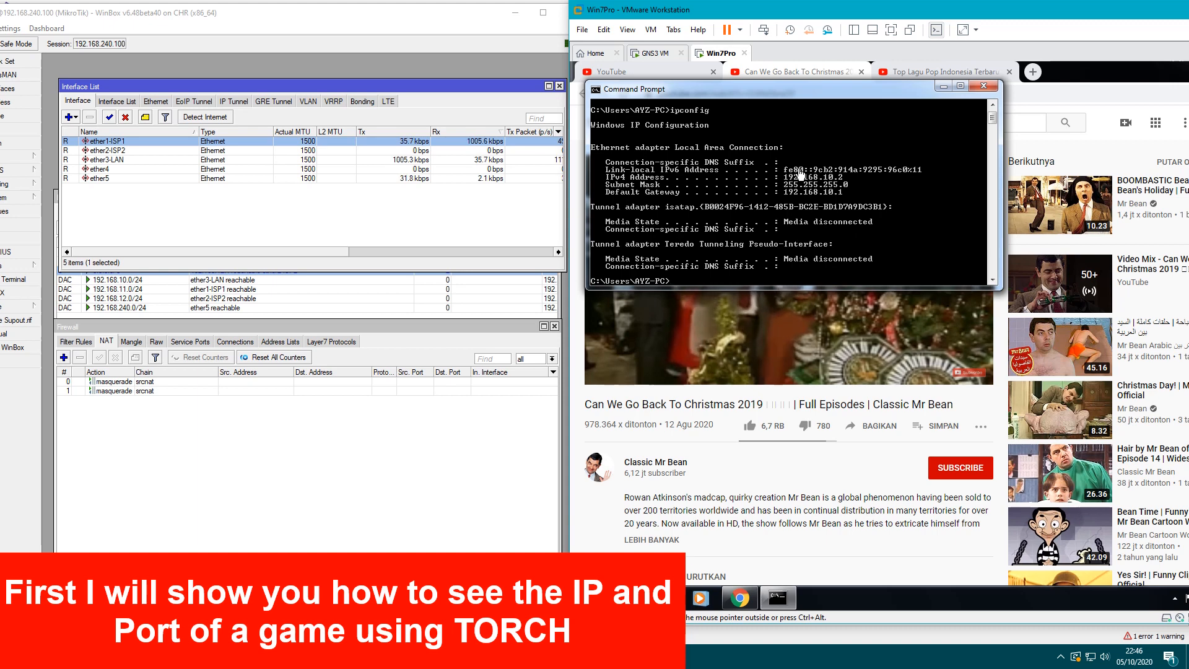
Step: Open the router's ARP list and start Torch from the entry for client 192.168.10.2 on ether3-LAN
{"action": "left_click", "coordinate": [25, 159]}
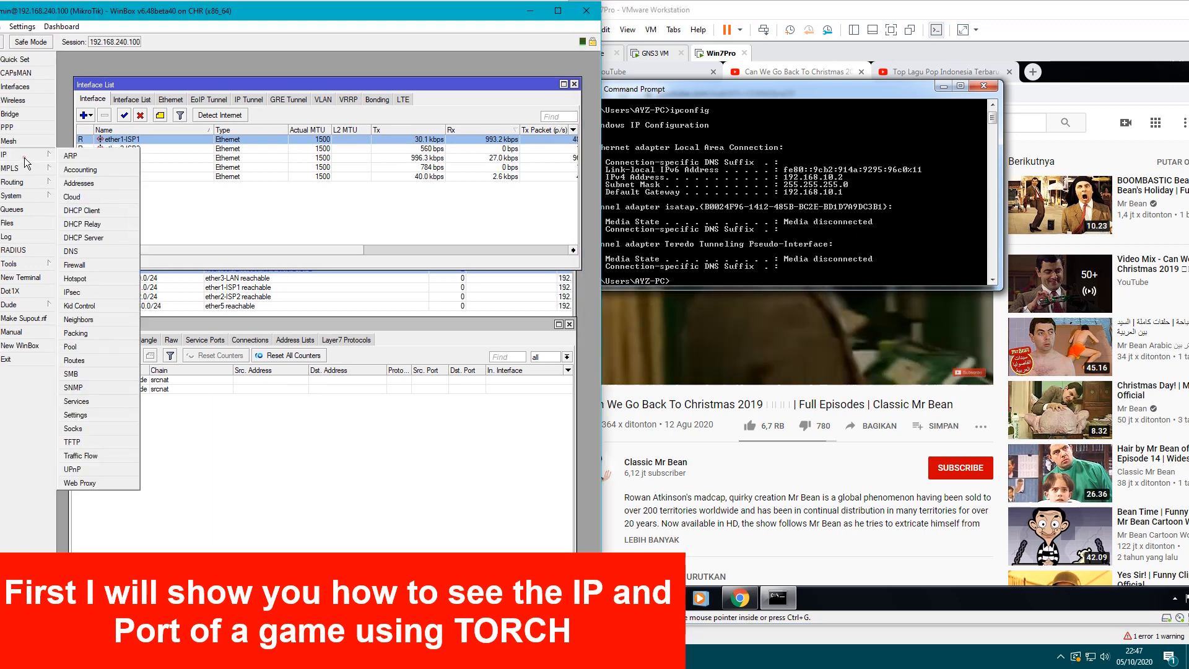
{"action": "left_click", "coordinate": [130, 158]}
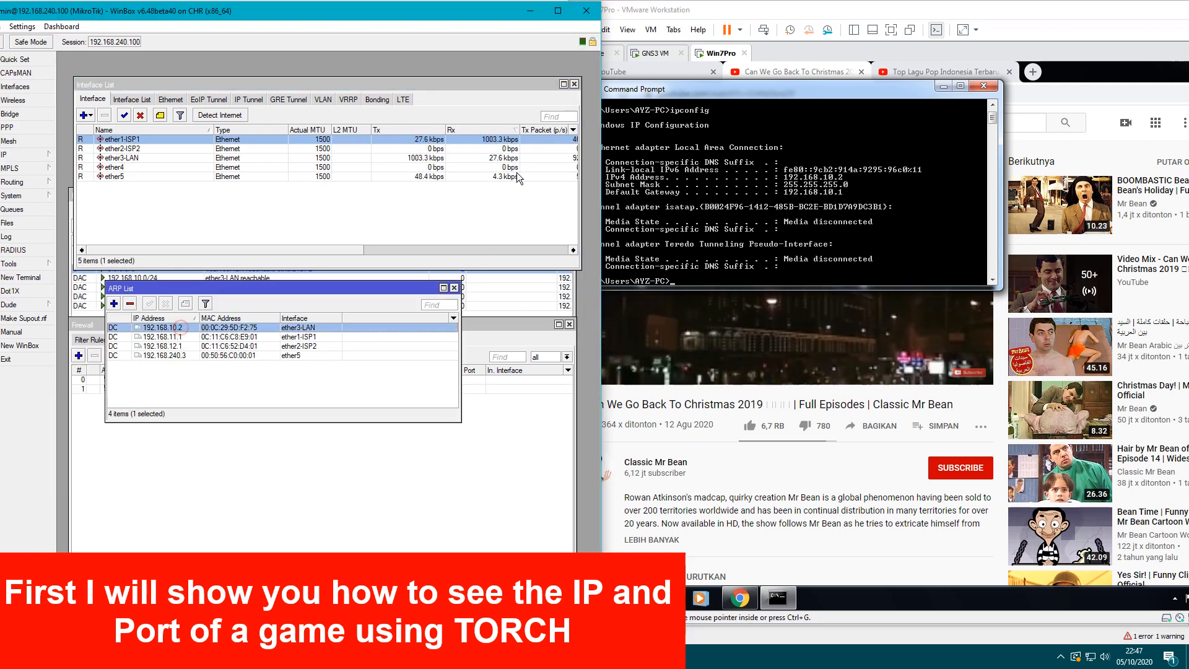
{"action": "left_click", "coordinate": [838, 154]}
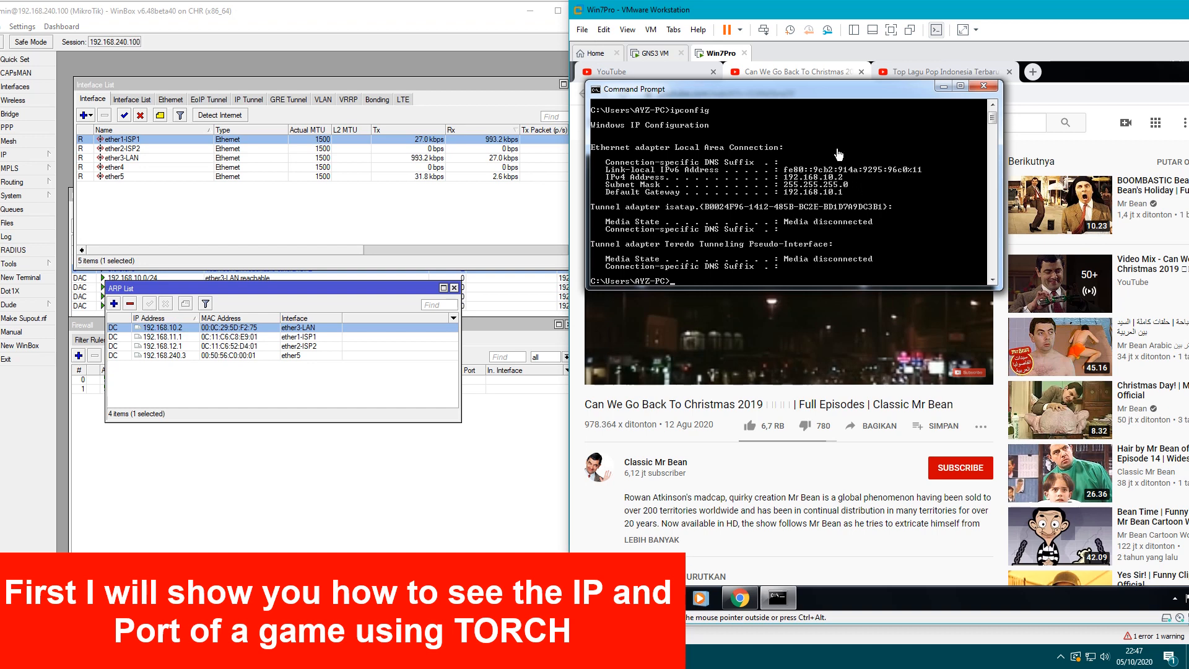
{"action": "double_click", "coordinate": [163, 327]}
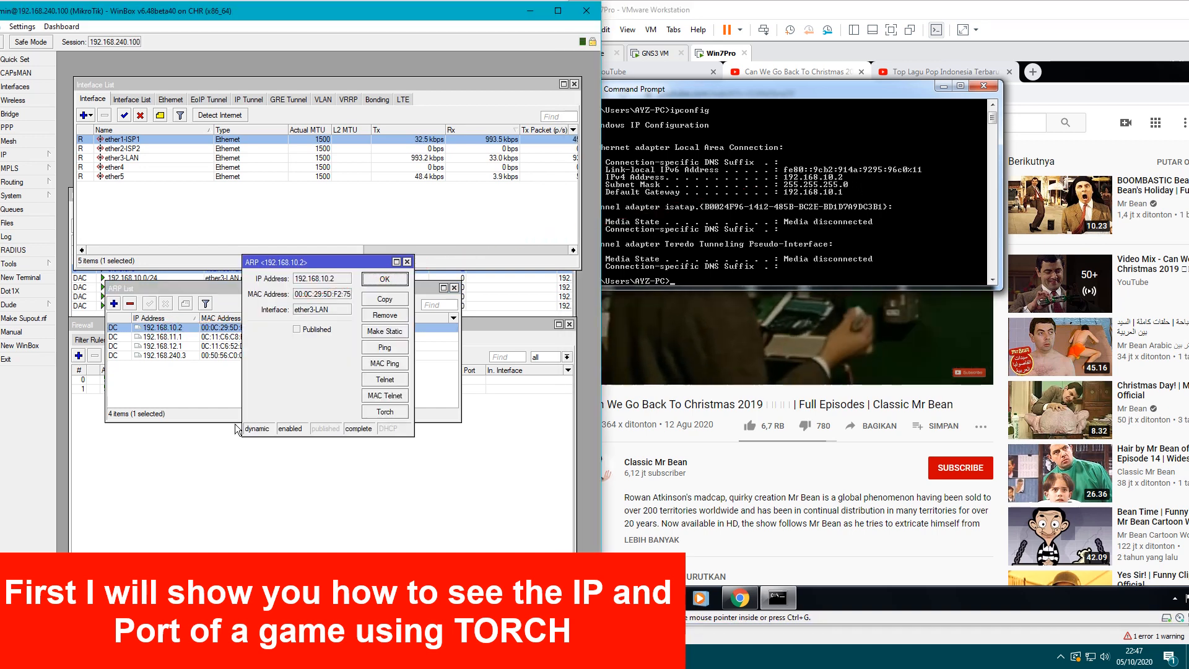
{"action": "left_click", "coordinate": [384, 411]}
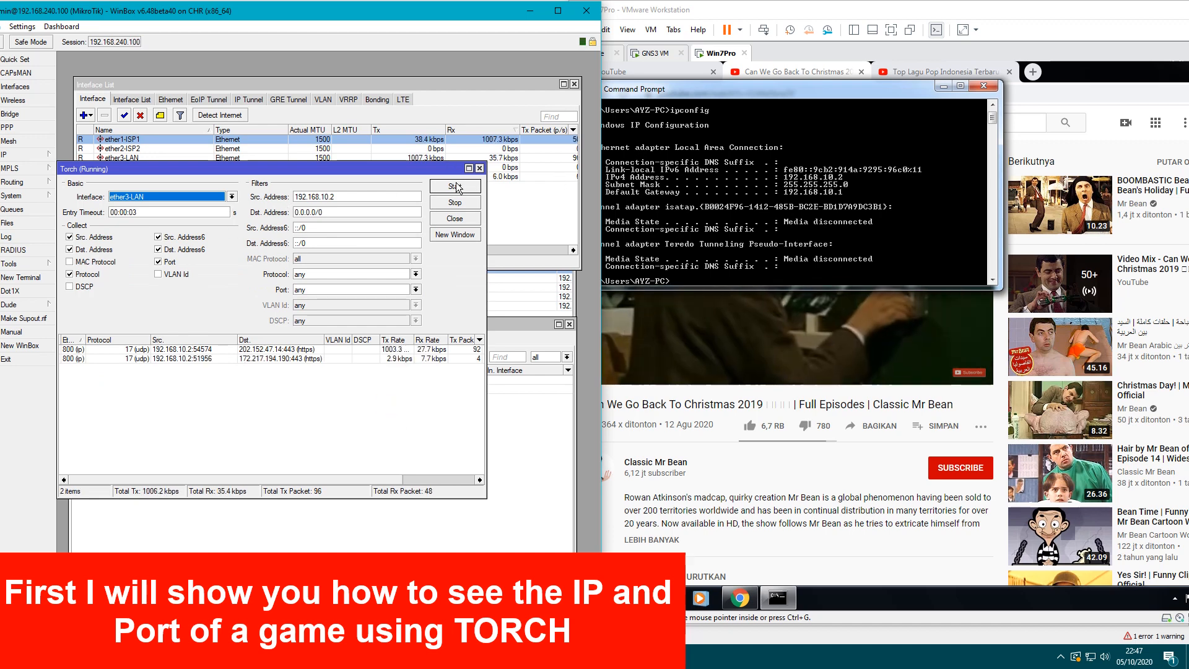
Step: Close the YouTube tabs and the browser on the client to stop its non-game traffic
{"action": "left_click", "coordinate": [1073, 76]}
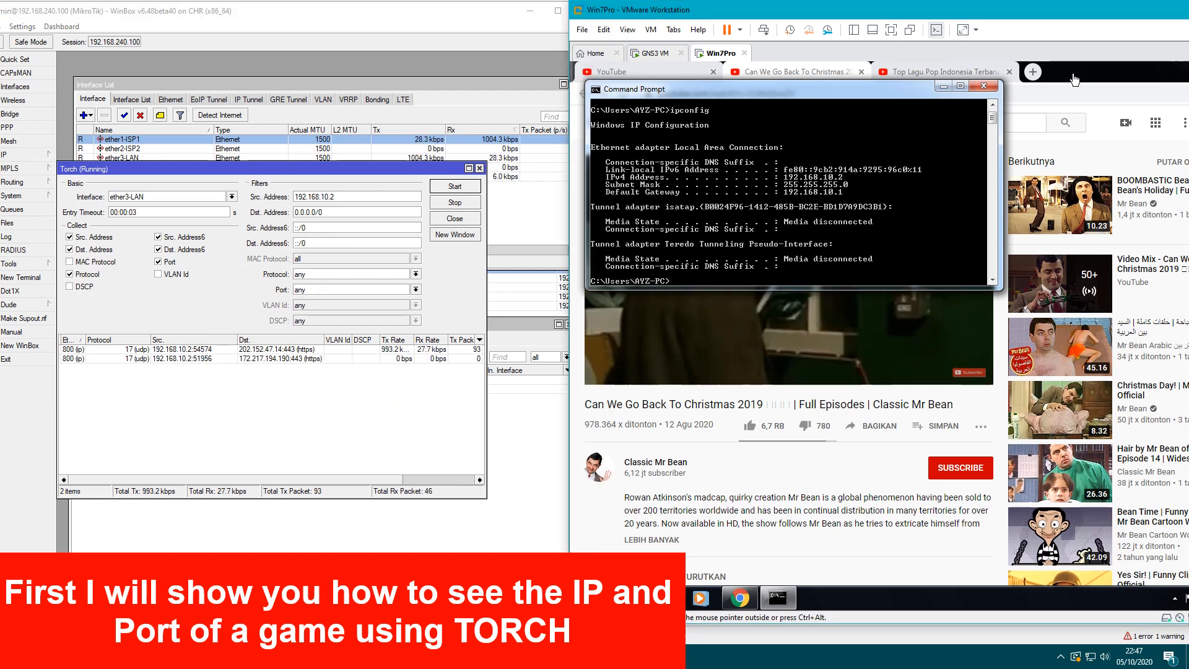
{"action": "left_click", "coordinate": [1010, 72]}
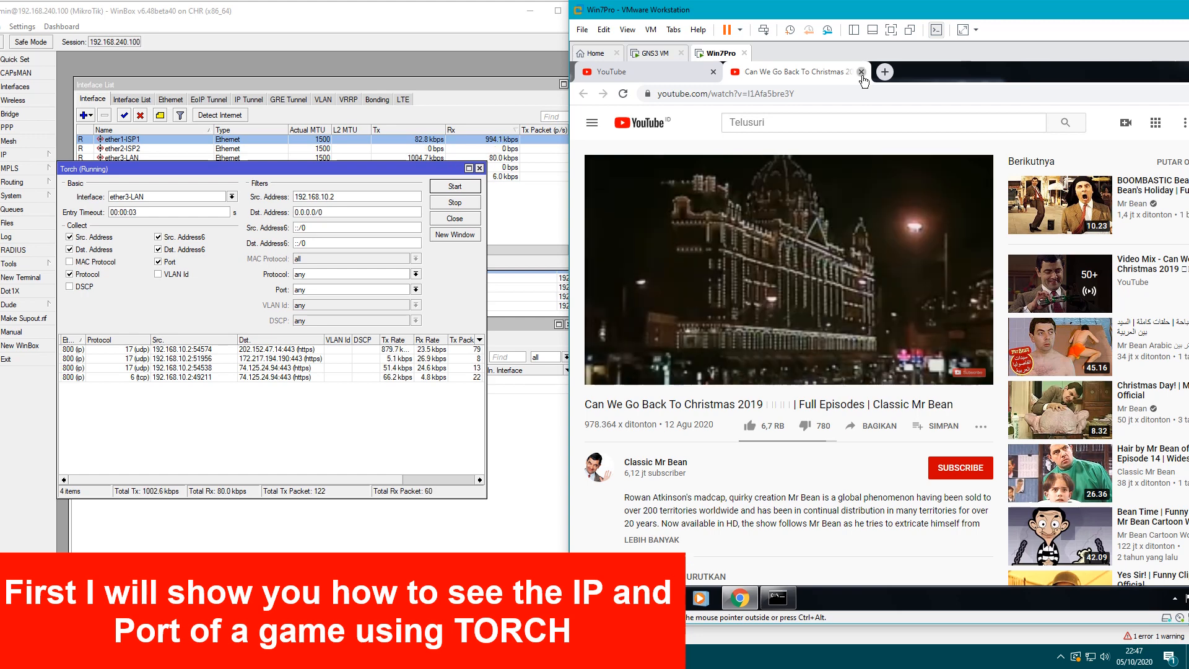
{"action": "left_click", "coordinate": [861, 72]}
{"action": "left_click", "coordinate": [713, 73]}
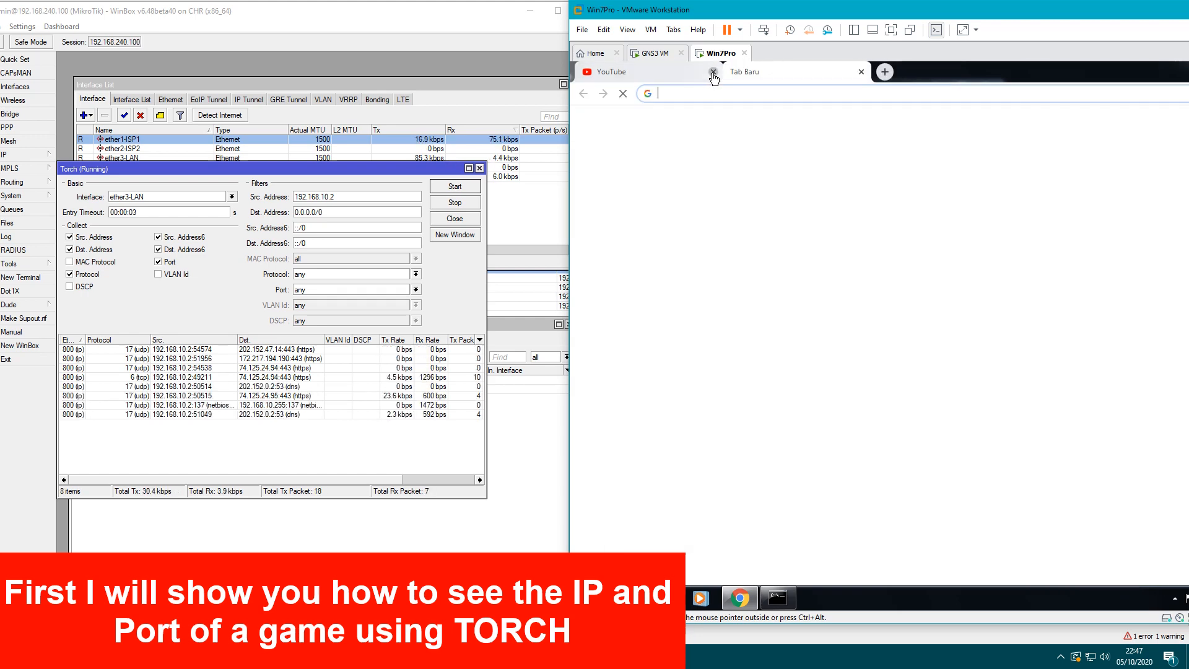
{"action": "mouse_move", "coordinate": [956, 7]}
{"action": "left_mouse_down"}
{"action": "mouse_move", "coordinate": [935, 8]}
{"action": "mouse_move", "coordinate": [960, 15]}
{"action": "left_mouse_up"}
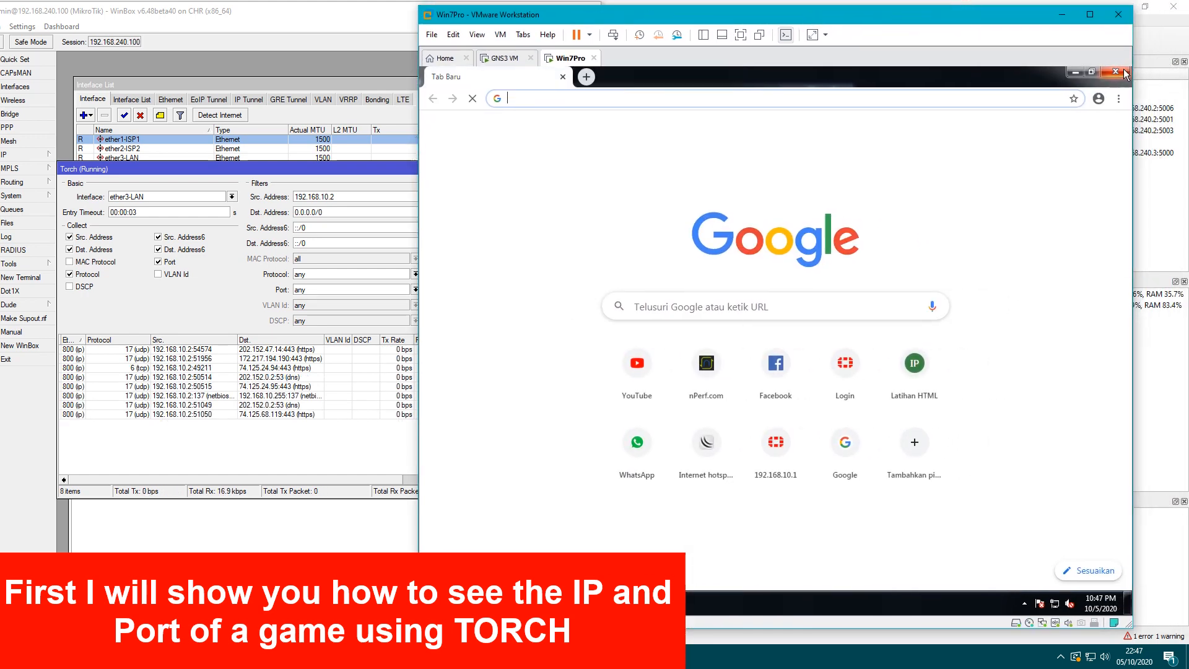
{"action": "left_click", "coordinate": [1119, 70]}
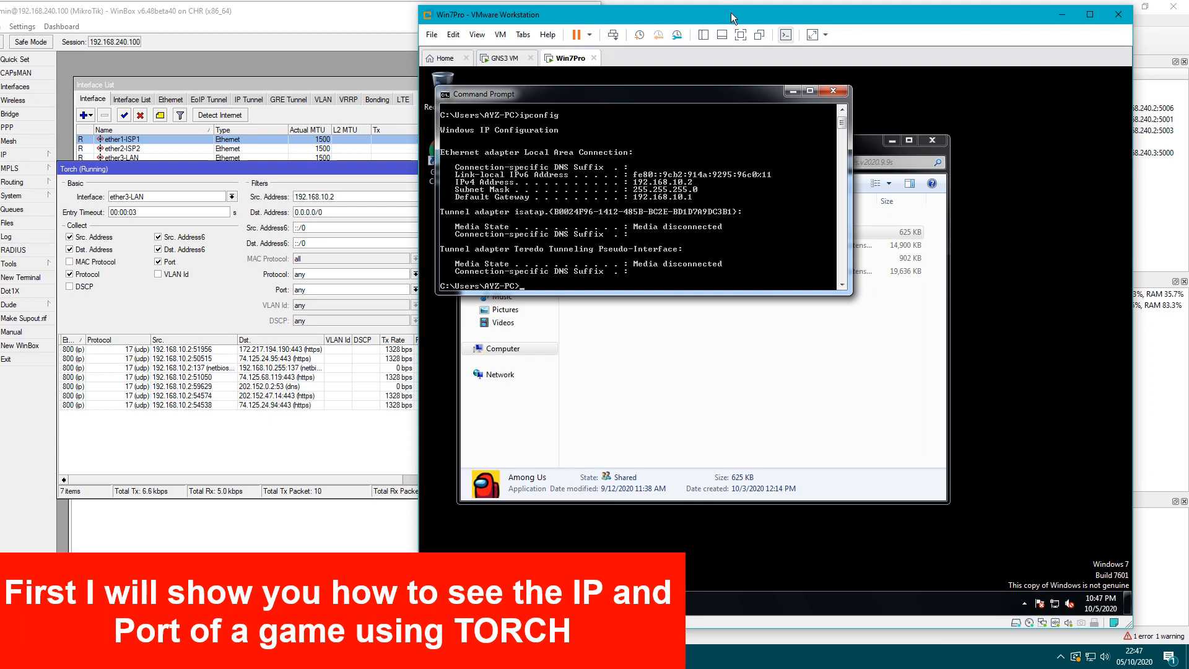
Step: Move the virtual machine window clear of Torch, bring the Among Us folder forward, and restart the Torch capture
{"action": "left_click_drag", "start_coordinate": [730, 12], "coordinate": [831, 12]}
{"action": "left_click", "coordinate": [748, 445]}
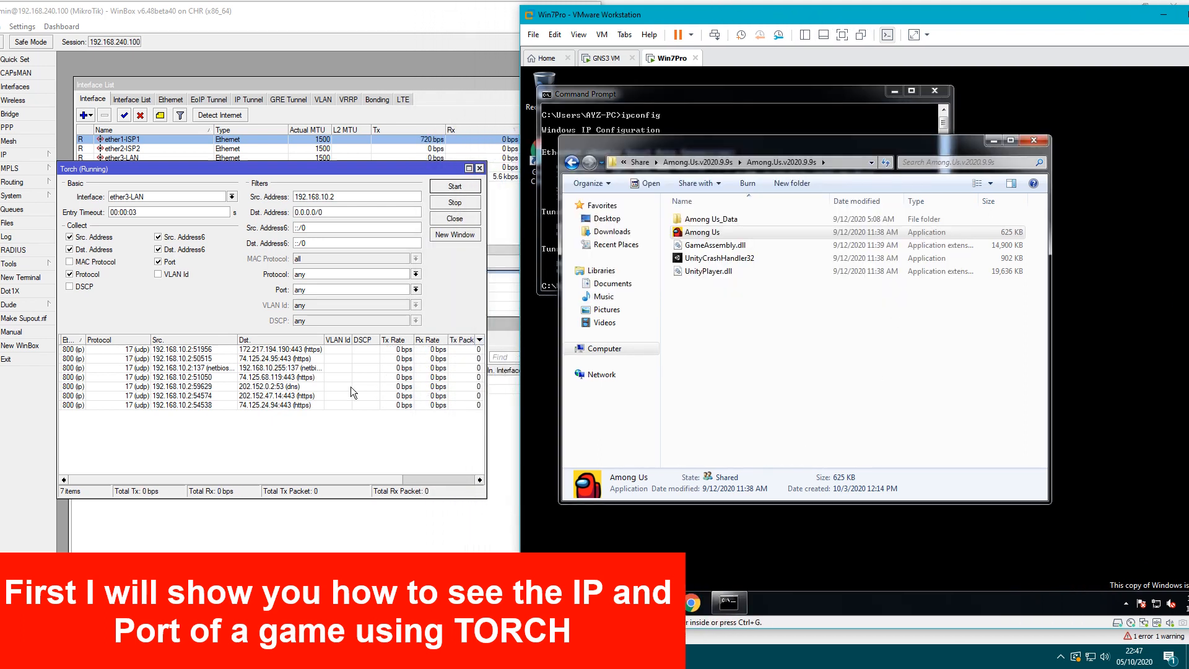
{"action": "left_click", "coordinate": [468, 203]}
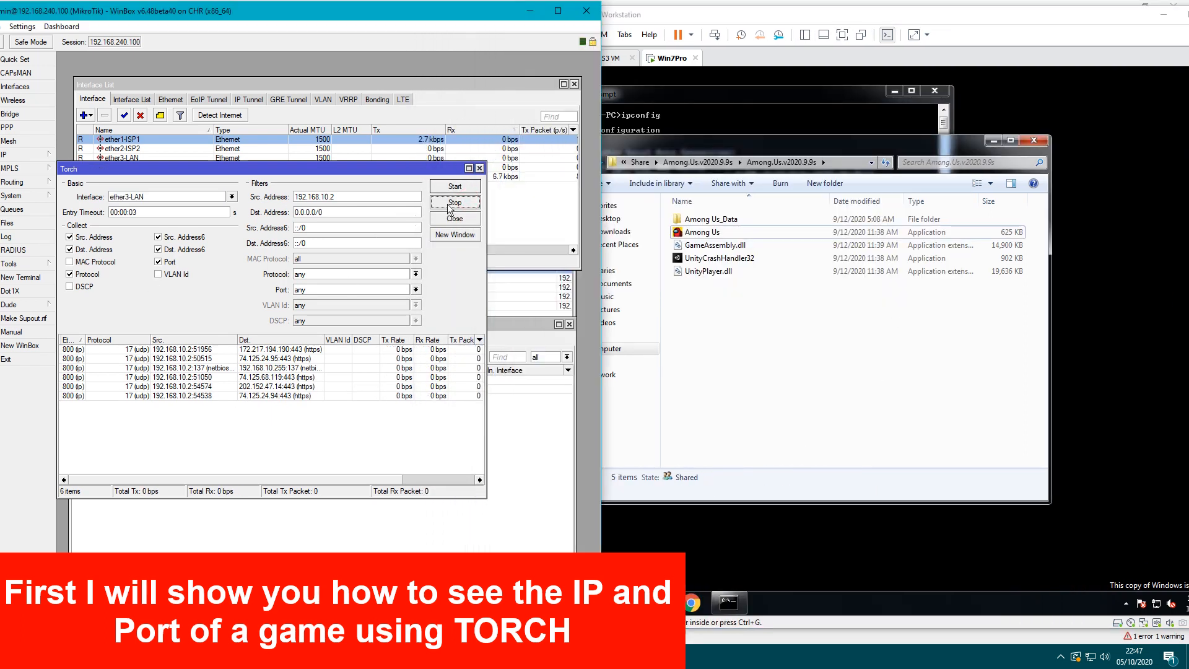
{"action": "left_click", "coordinate": [455, 187]}
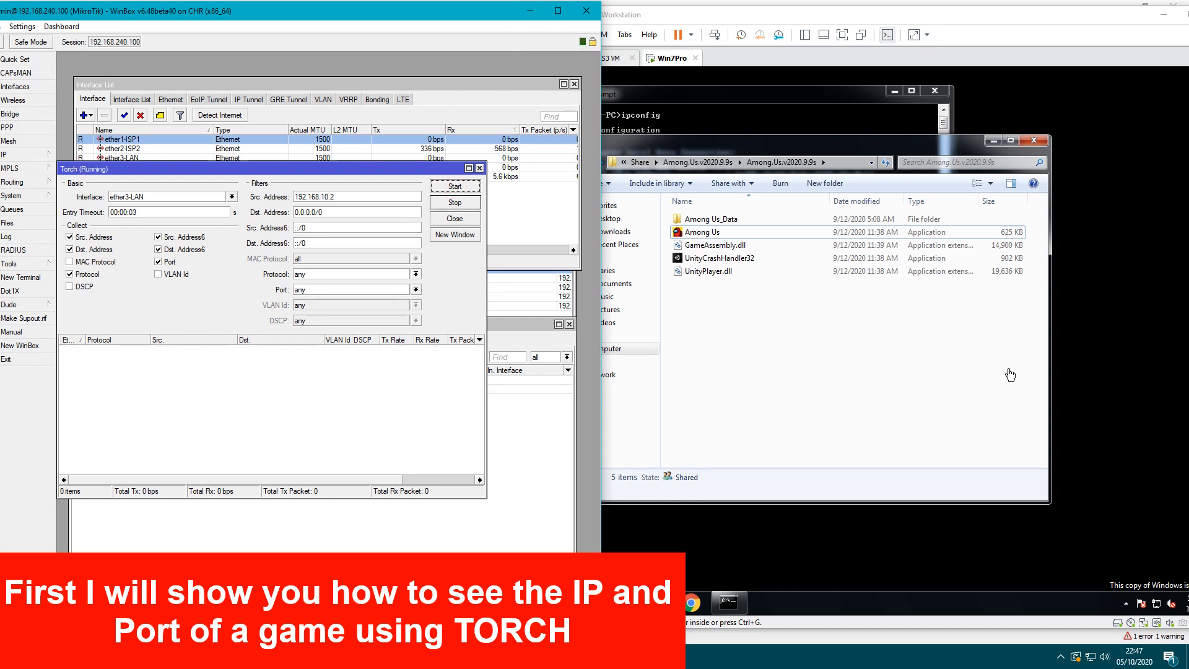
Step: Launch Among Us from its folder on the client and open its online play screen
{"action": "left_click", "coordinate": [855, 391]}
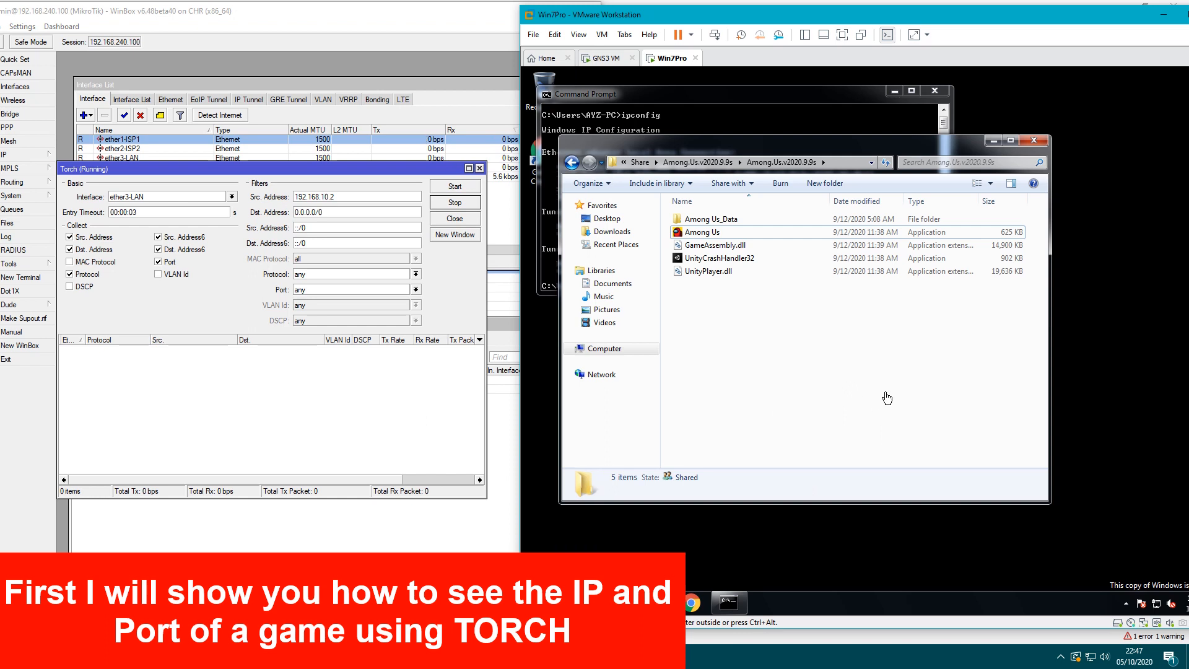
{"action": "left_click", "coordinate": [698, 236]}
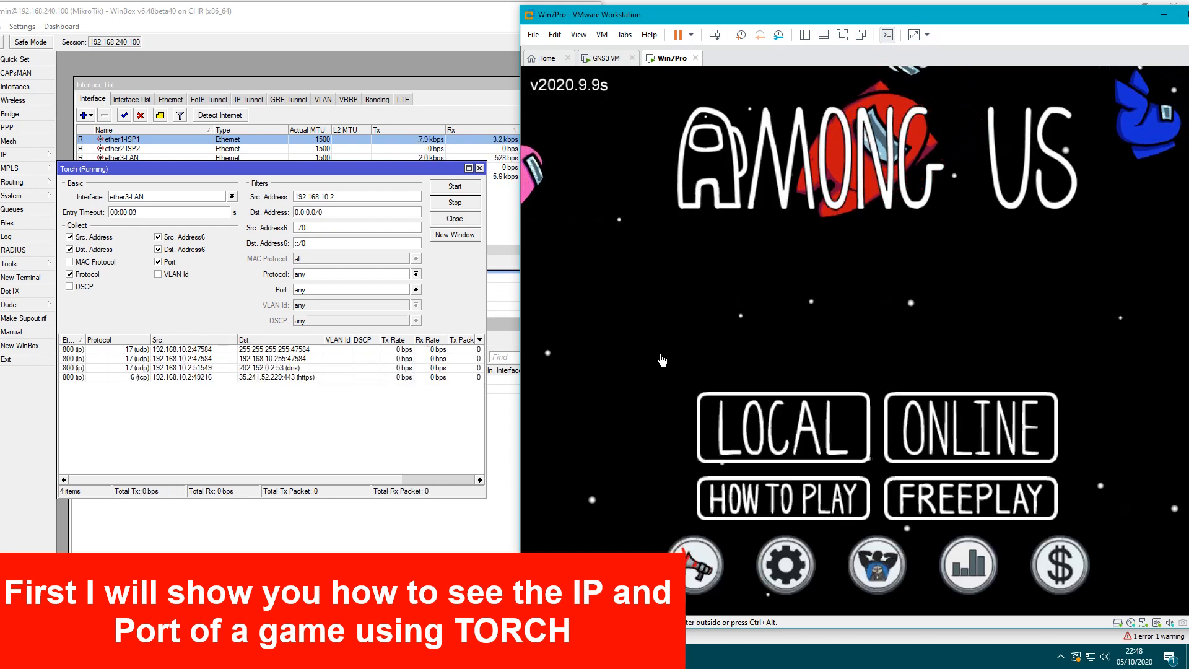
{"action": "left_click", "coordinate": [875, 381]}
{"action": "left_click_drag", "start_coordinate": [967, 13], "coordinate": [909, 13]}
Step: Set the Among Us region to Asia, search for public games, and select the game server's connection in Torch
{"action": "left_click", "coordinate": [1136, 568]}
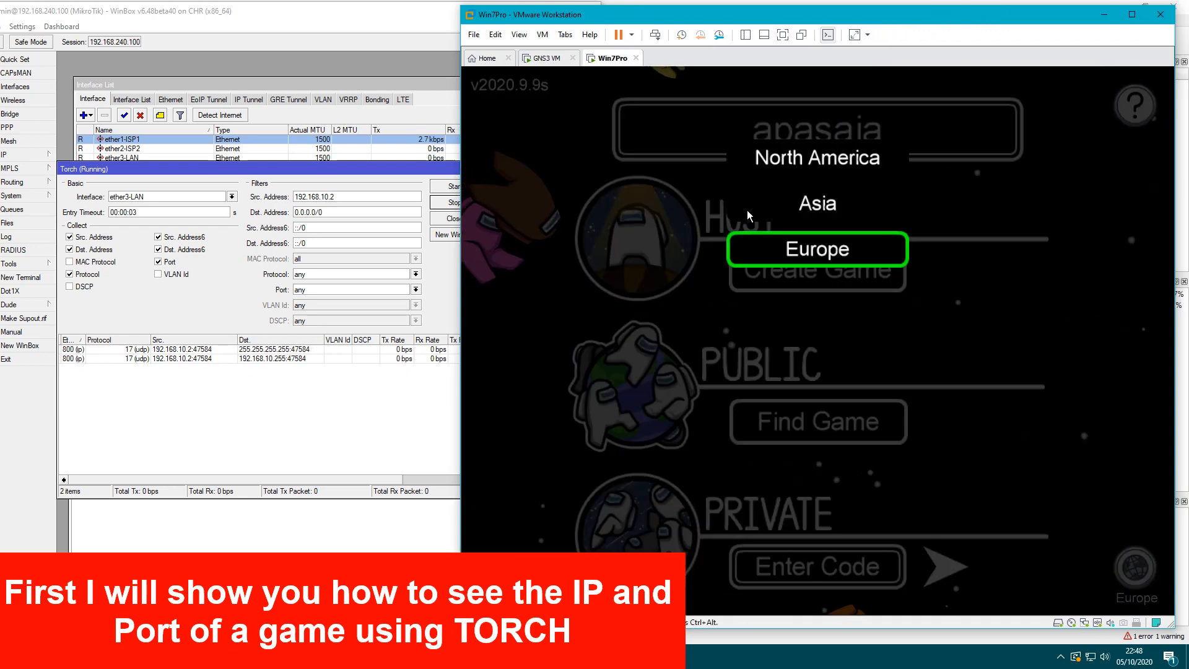
{"action": "left_click", "coordinate": [824, 206]}
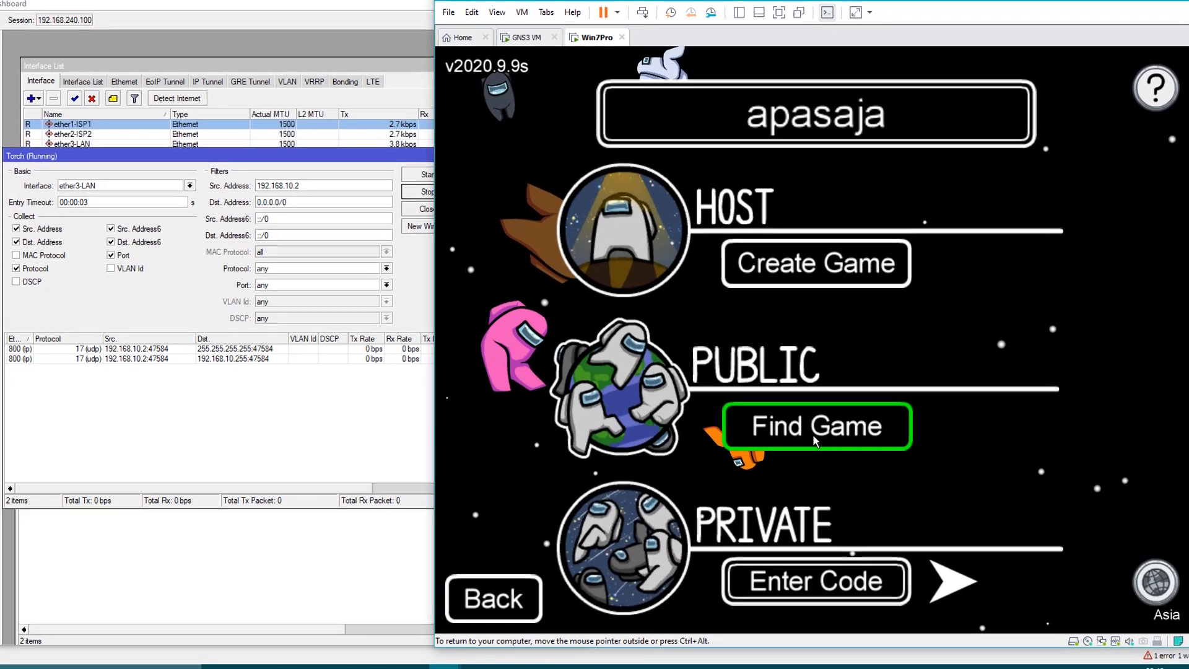
{"action": "left_click", "coordinate": [813, 433]}
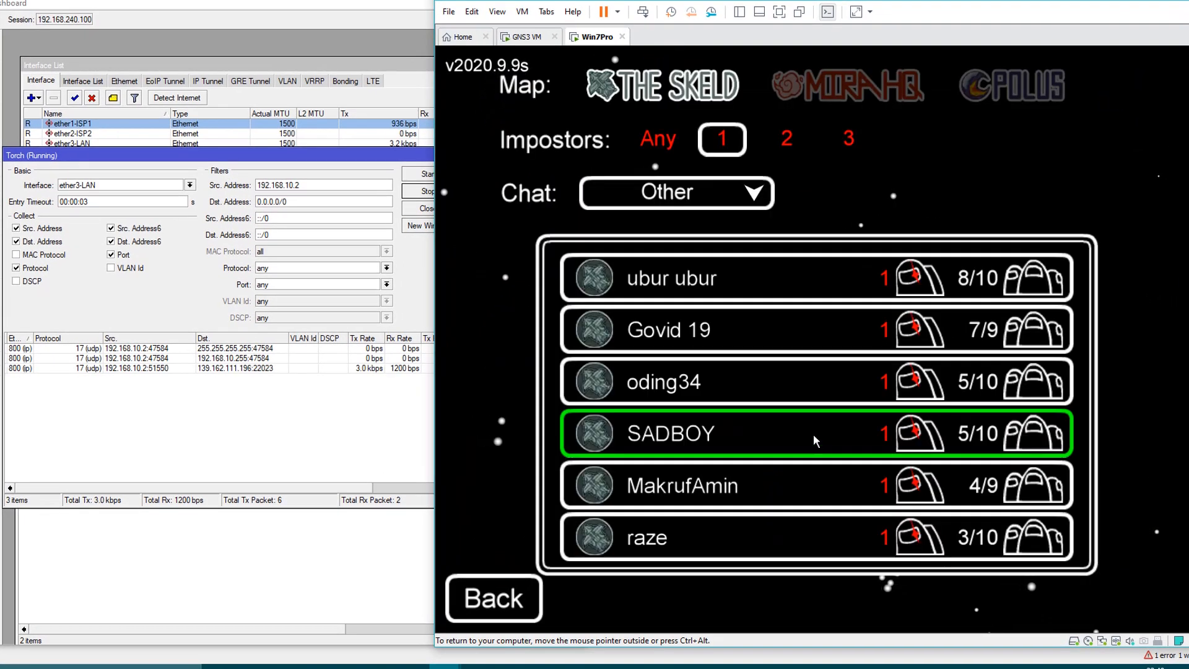
{"action": "left_click", "coordinate": [263, 385]}
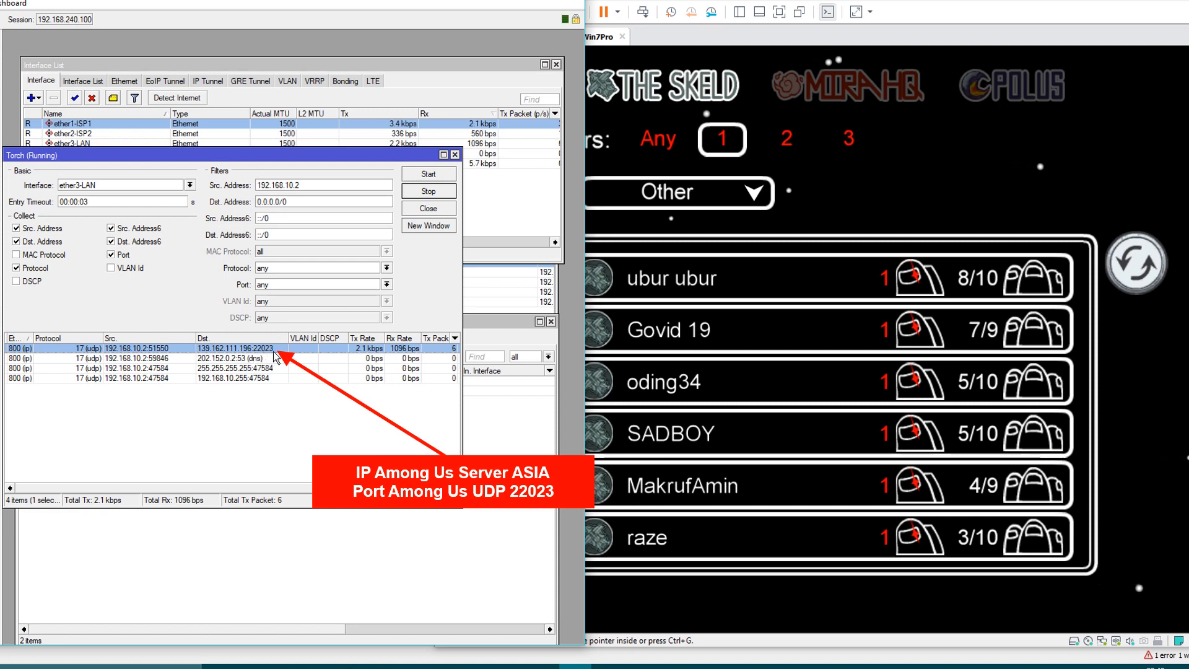
Step: Add the lines "Port Game AMONG US 22023" and "Server ASIA 139.168.111.196" to the Notepad port notes
{"action": "left_click", "coordinate": [543, 665]}
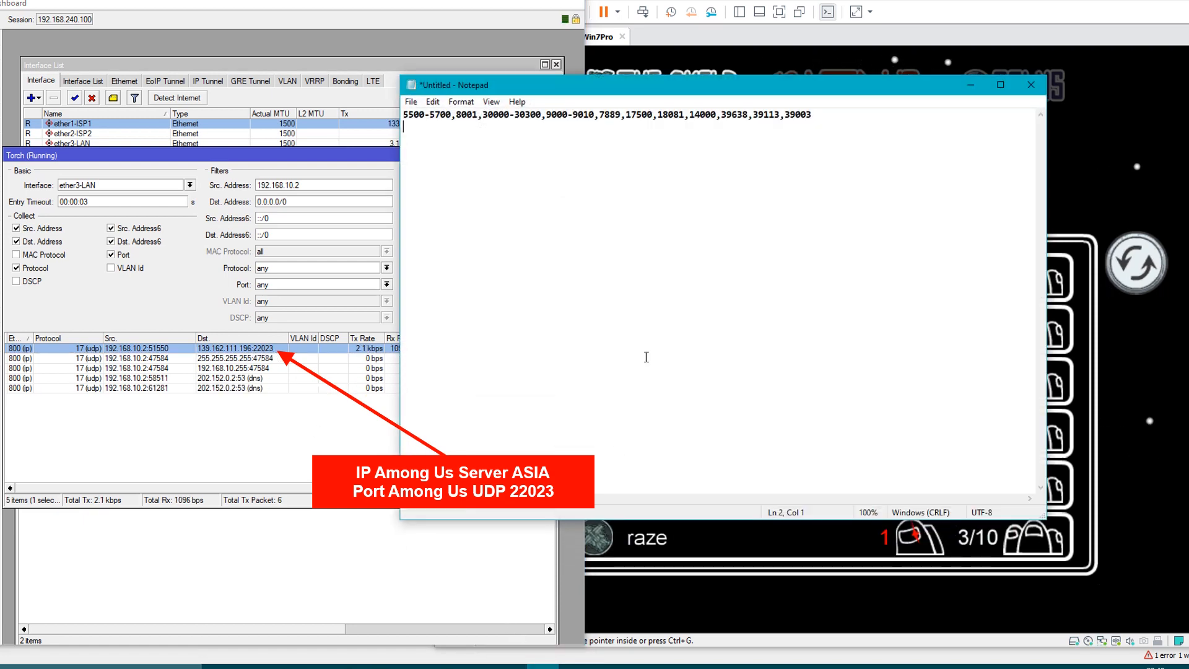
{"action": "key", "text": "BackSpace"}
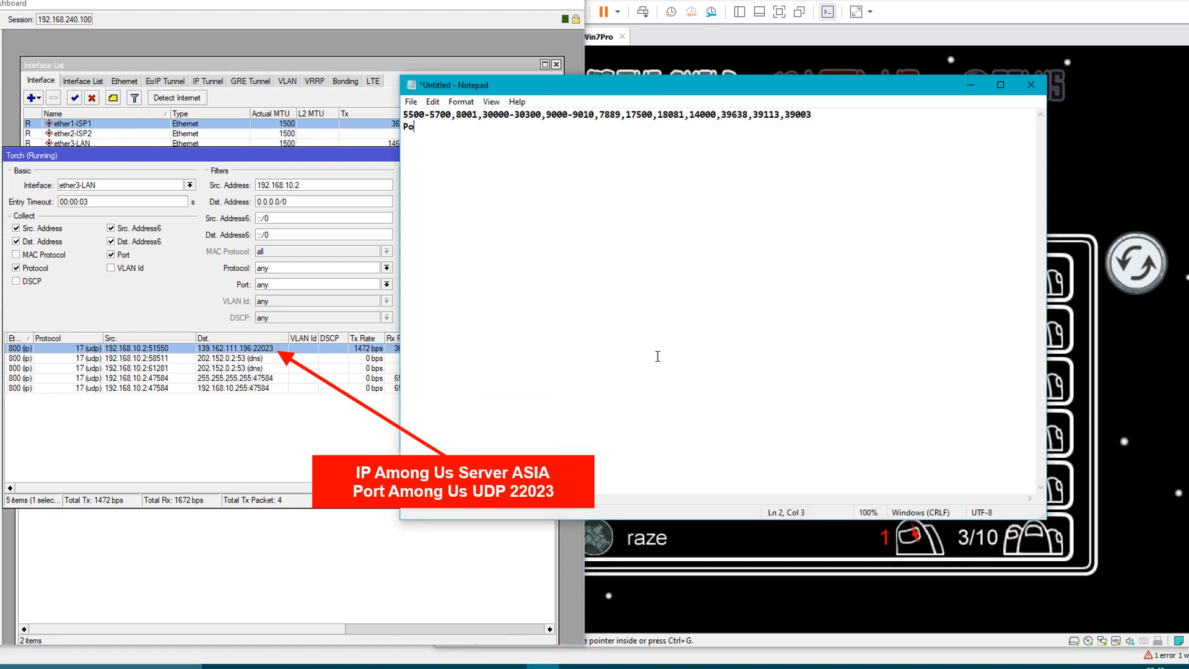
{"action": "type", "text": "rt Game AMONG US"}
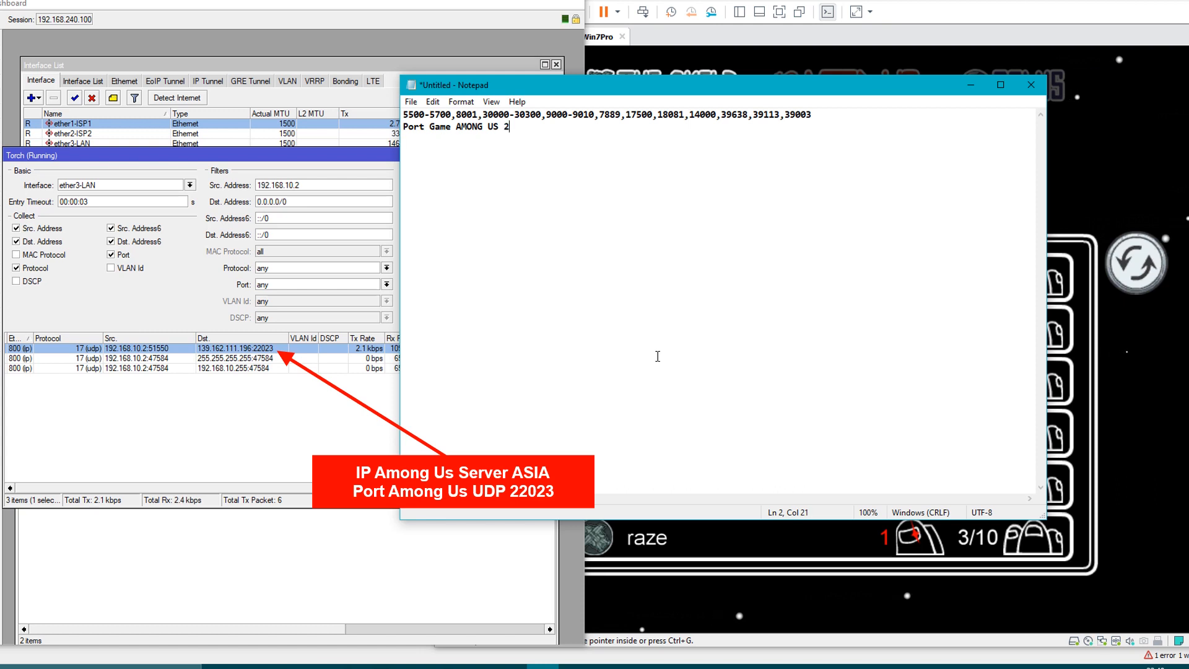
{"action": "type", "text": "22023"}
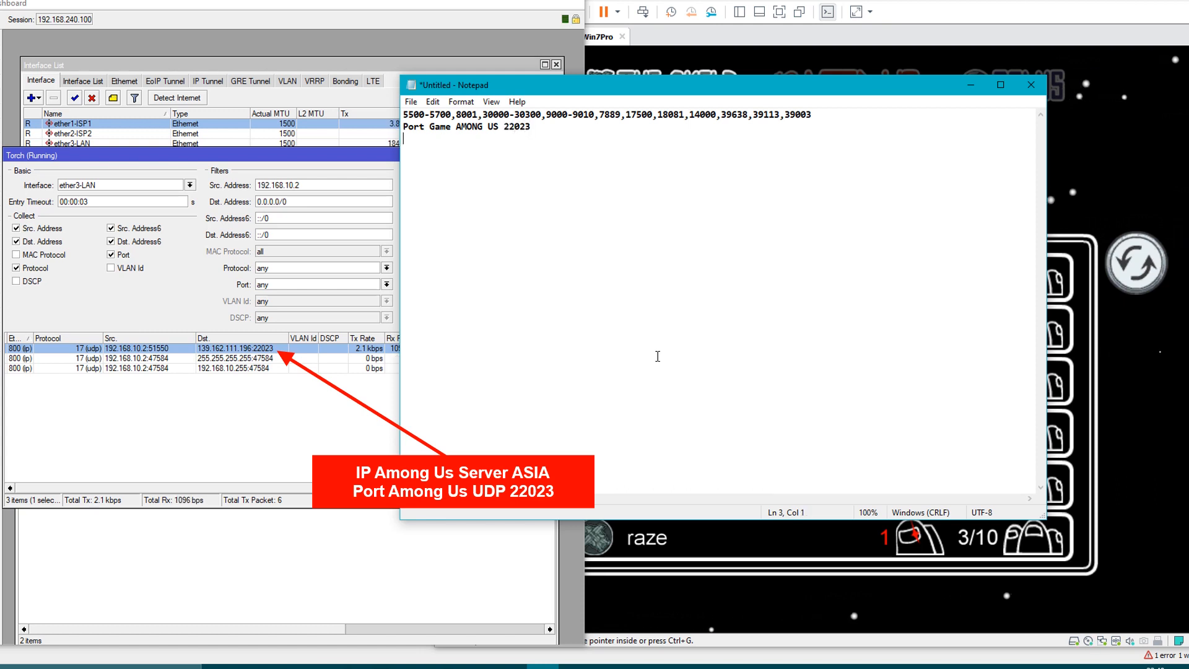
{"action": "key", "text": "Return"}
{"action": "type", "text": "Server ASIA "}
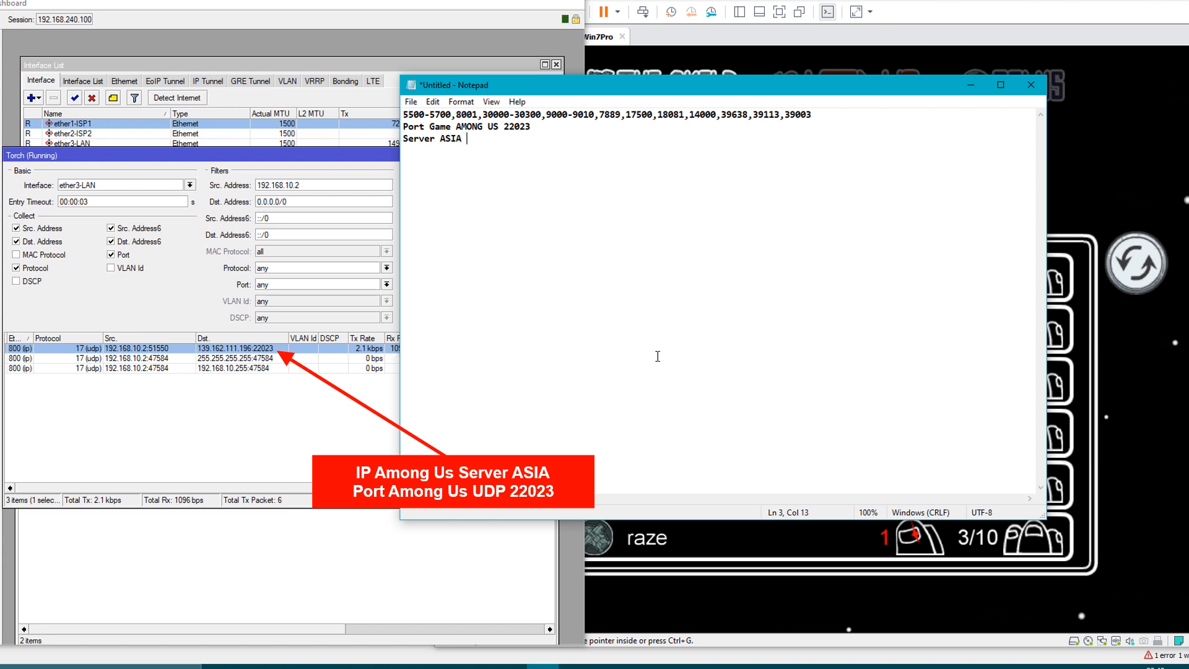
{"action": "type", "text": "139.168.111.196"}
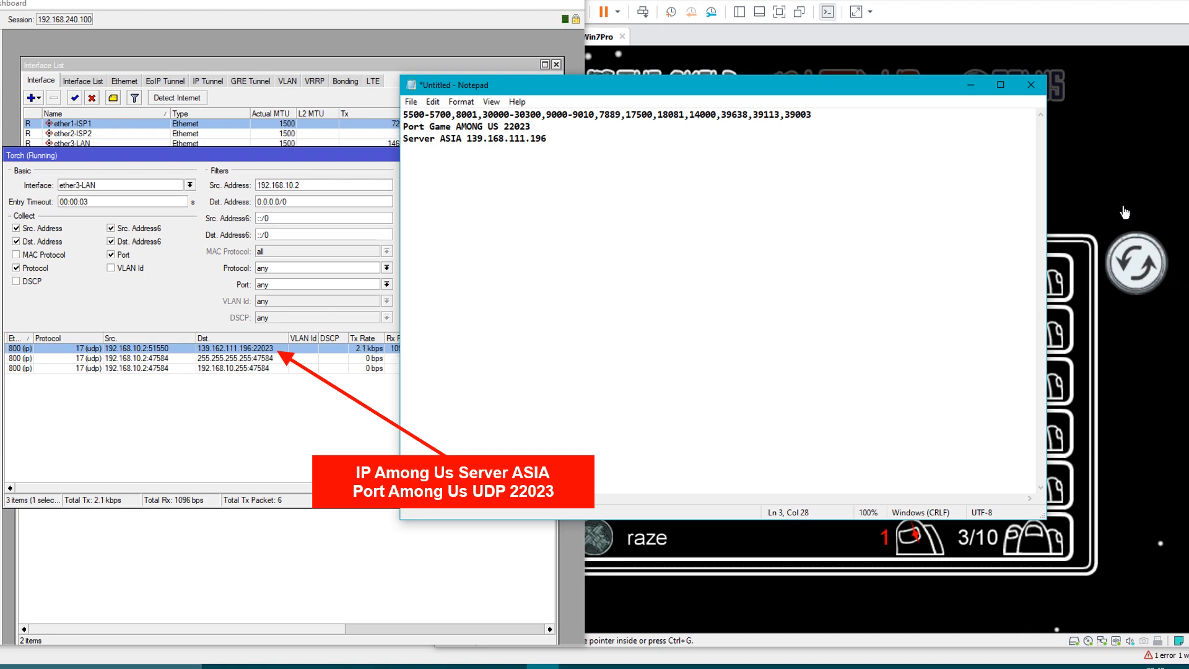
Step: Return to the Among Us online screen and switch the server region to North America
{"action": "left_click", "coordinate": [1125, 213]}
{"action": "left_click", "coordinate": [494, 598]}
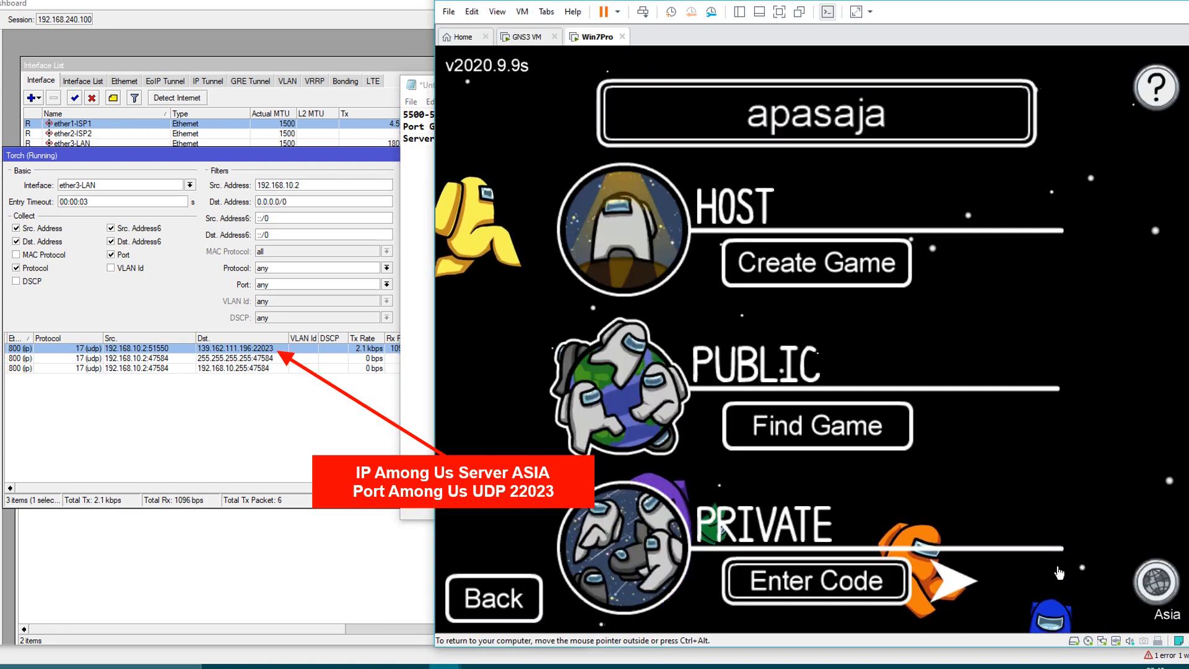
{"action": "left_click", "coordinate": [1156, 582]}
{"action": "left_click", "coordinate": [808, 161]}
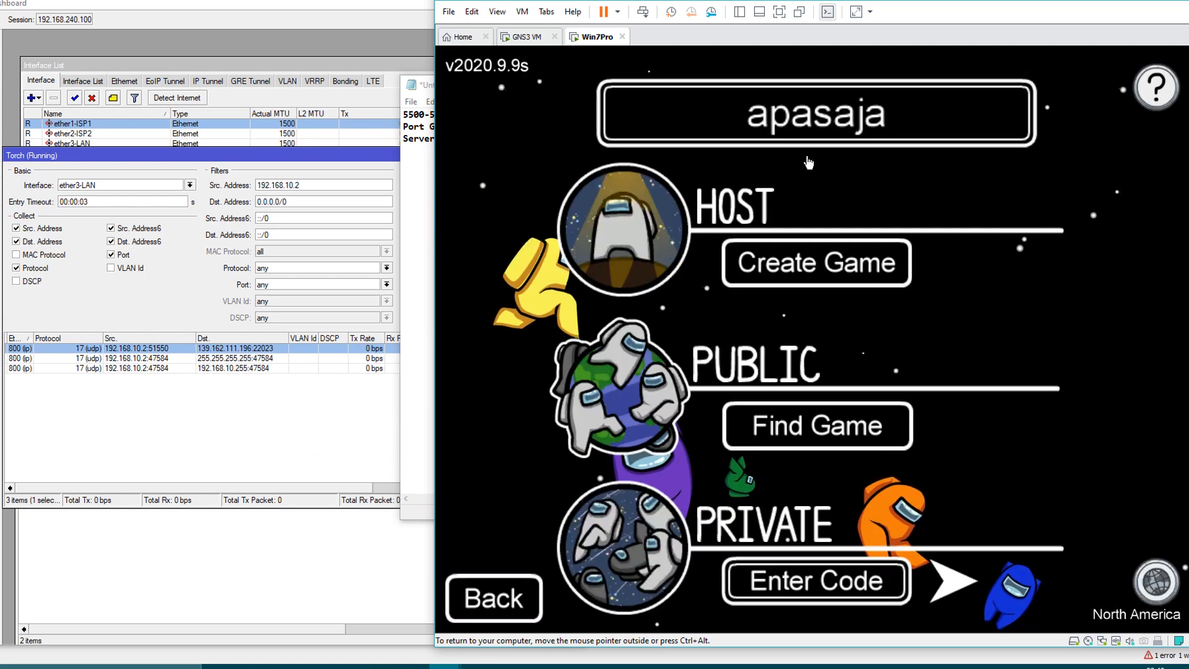
Step: Arrange Torch beside the game, search for public North America games, and select that server's connection in Torch
{"action": "left_click", "coordinate": [288, 429]}
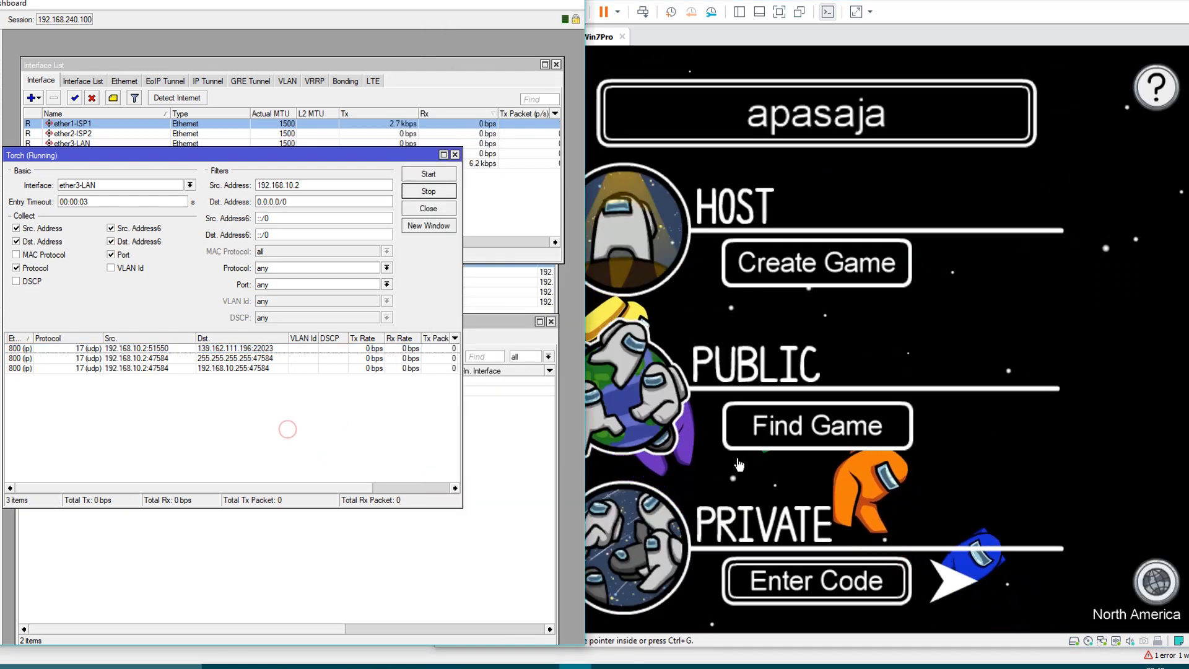
{"action": "left_click", "coordinate": [882, 3]}
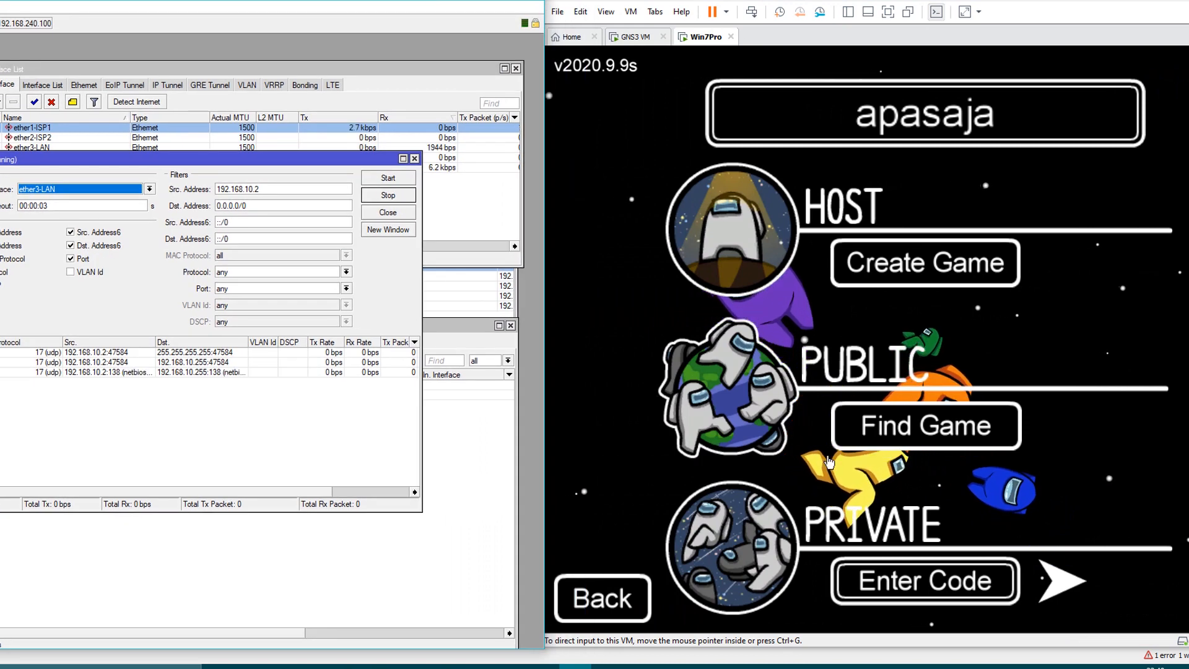
{"action": "left_click", "coordinate": [923, 432]}
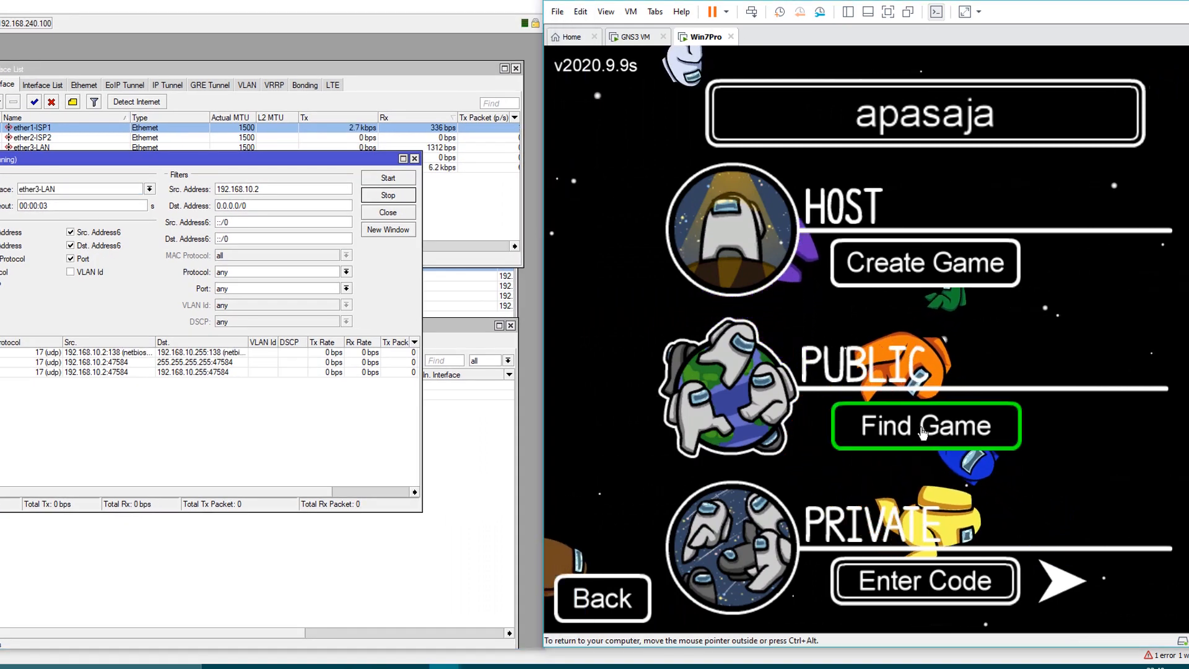
{"action": "left_click", "coordinate": [922, 432]}
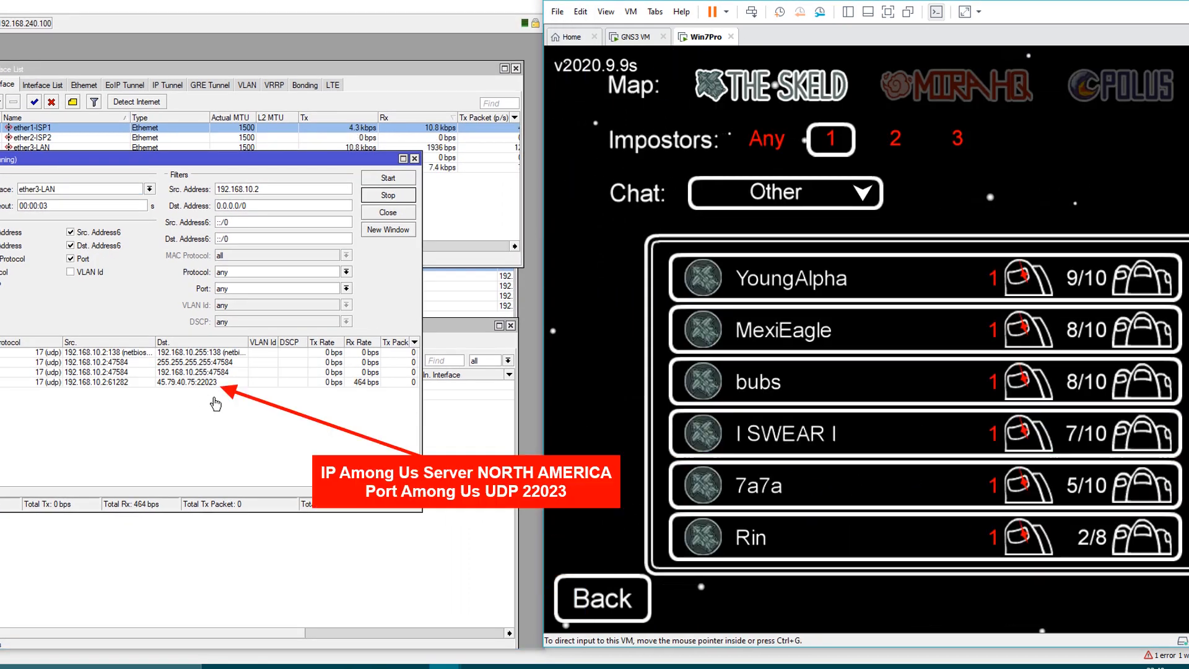
{"action": "left_click", "coordinate": [197, 381]}
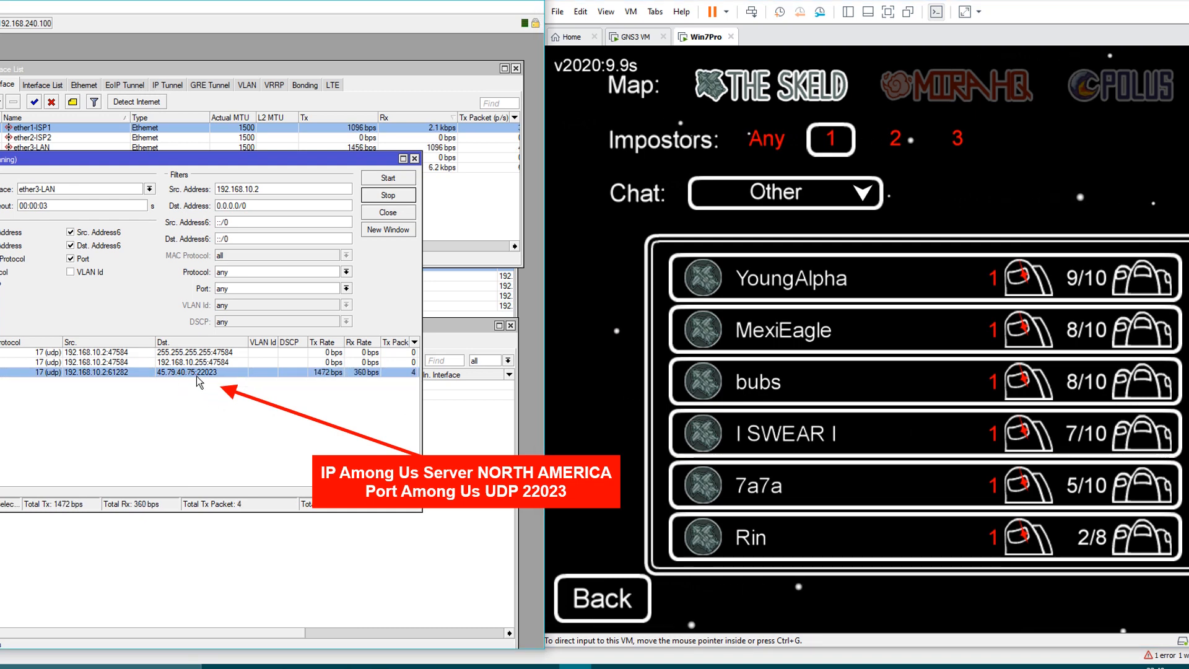
Step: Add the line "Server North America 45.79.40.75" to the Notepad port notes
{"action": "left_click", "coordinate": [543, 666]}
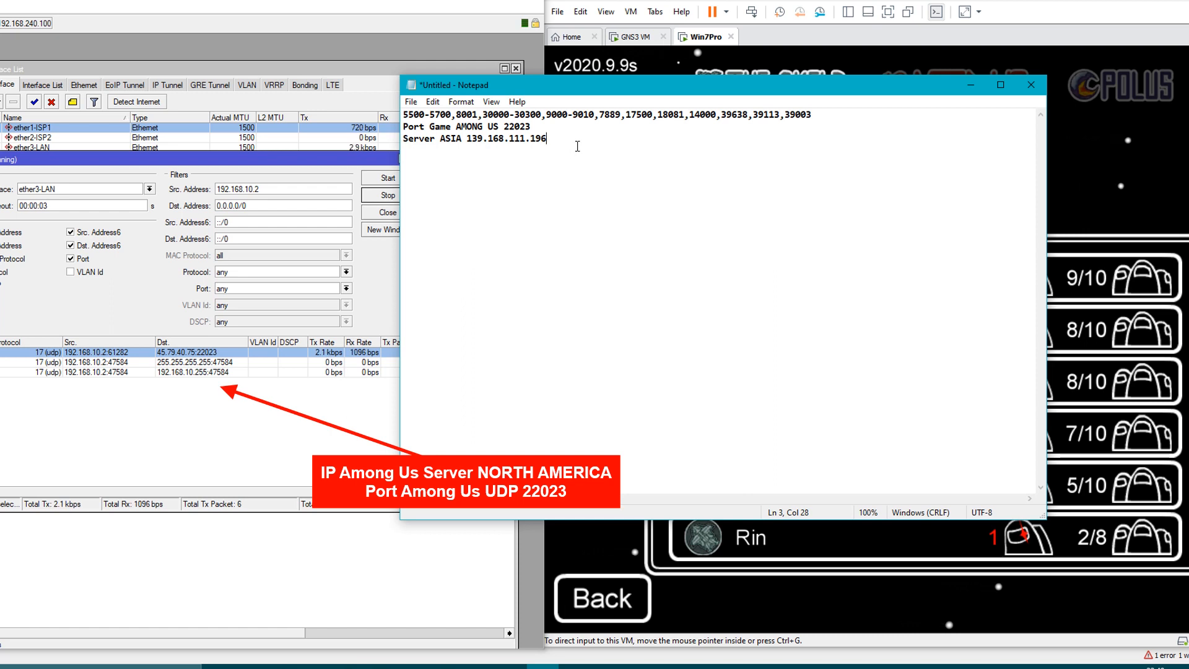
{"action": "key", "text": "Return"}
{"action": "type", "text": "Server "}
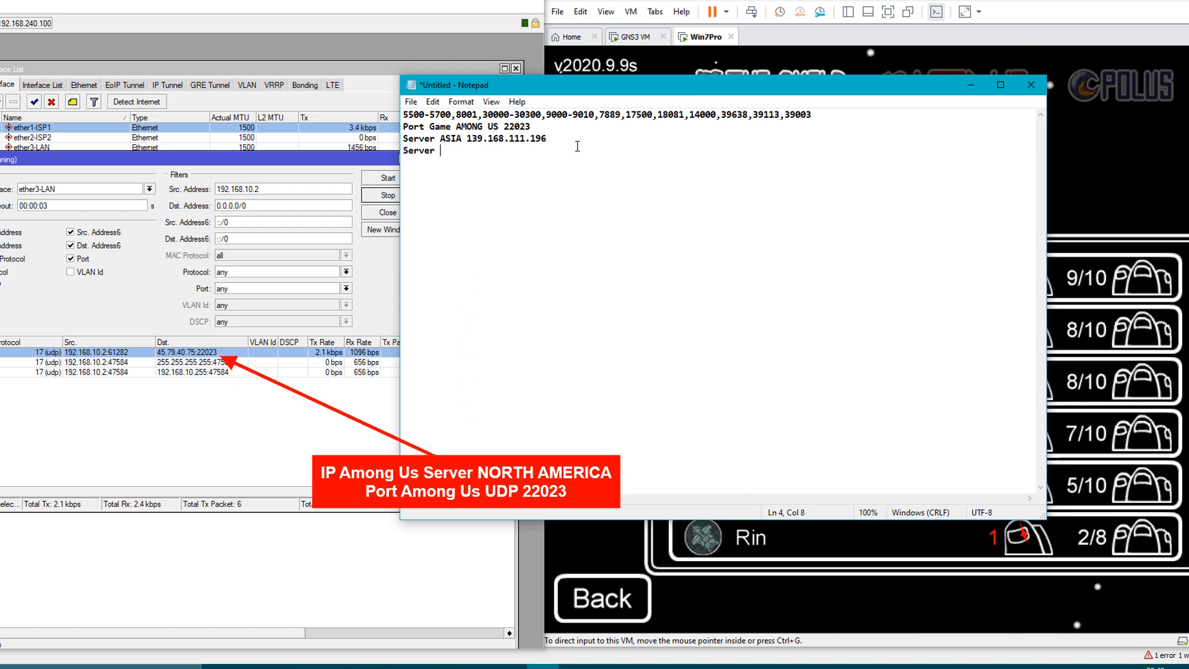
{"action": "type", "text": "North Amer"}
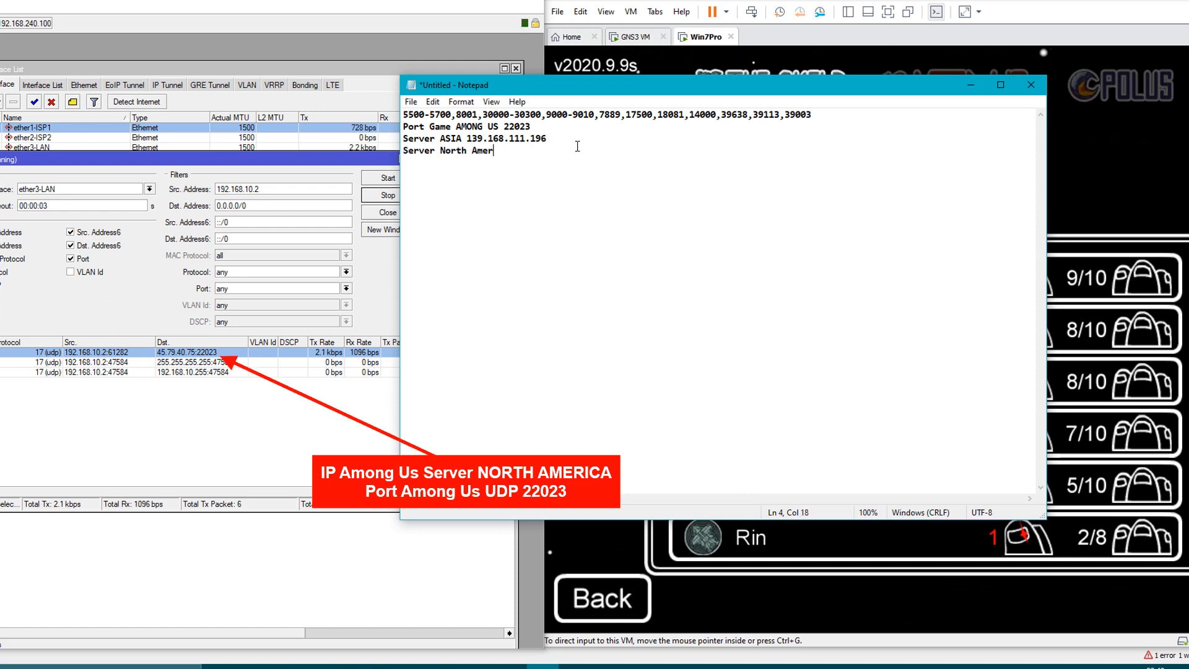
{"action": "type", "text": "ica "}
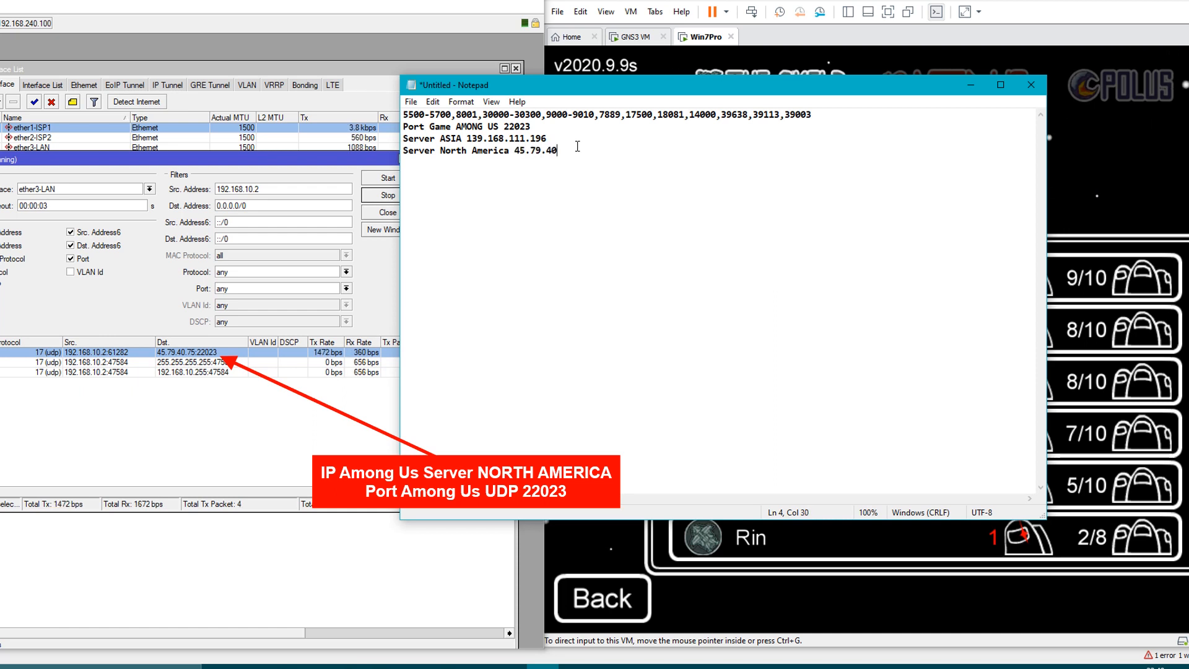
{"action": "type", "text": "45.79.40.75"}
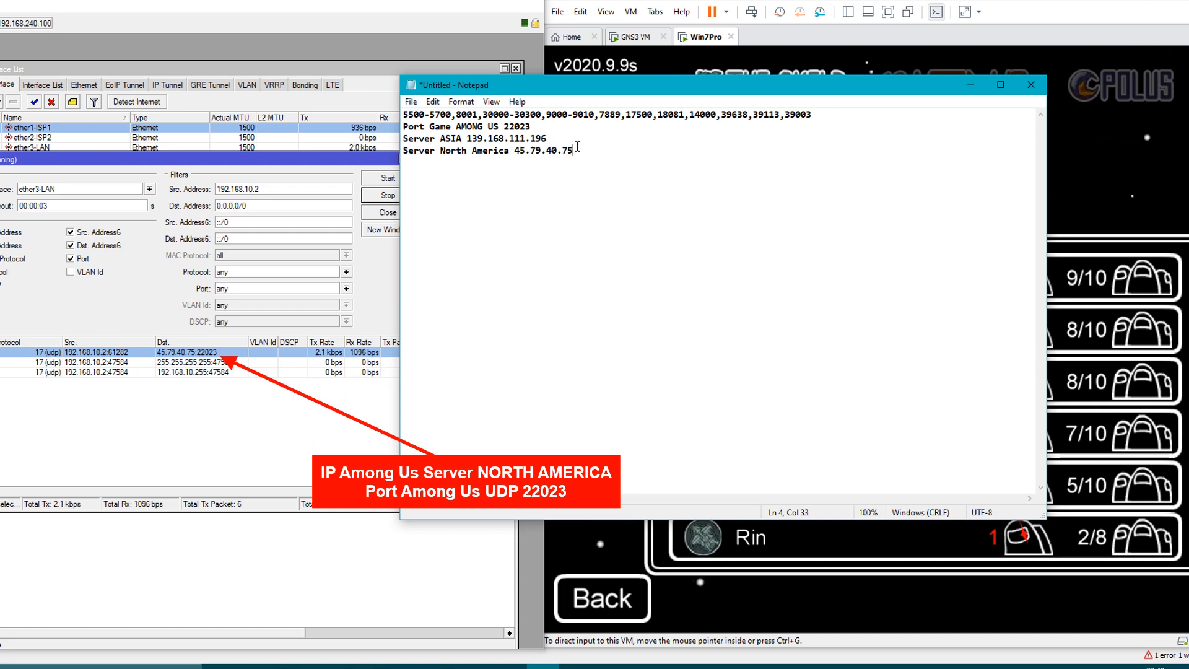
{"action": "key", "text": "Return"}
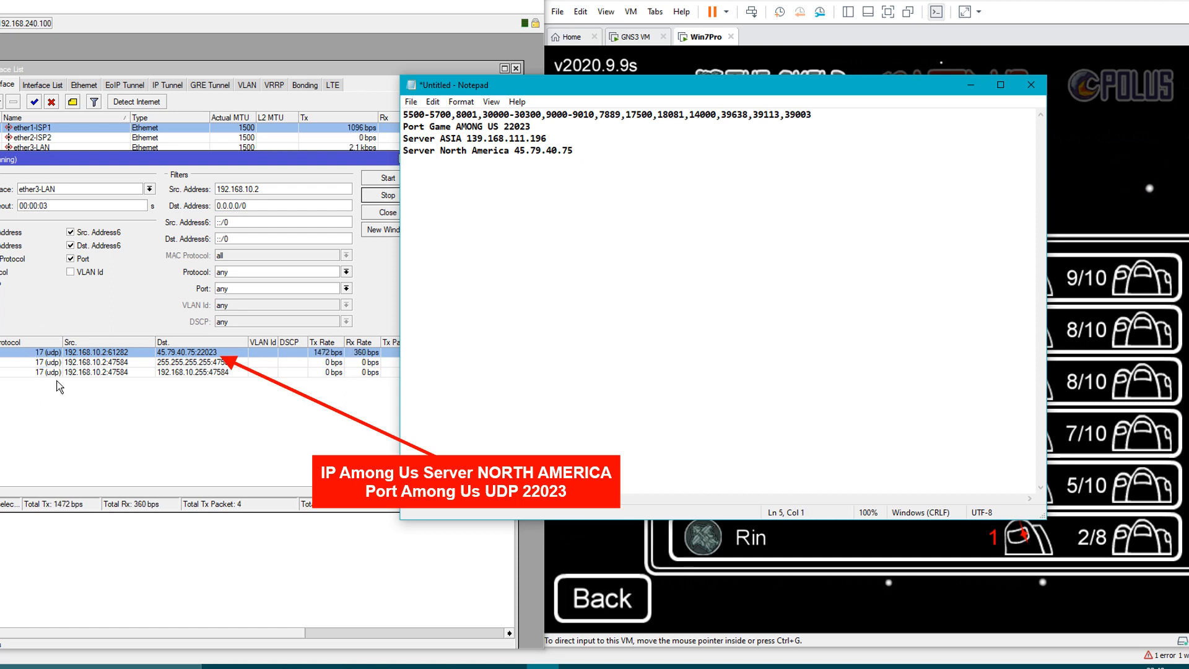
Step: Switch the Among Us region to Europe, search for public games, and select that server's connection in Torch
{"action": "left_click", "coordinate": [781, 624]}
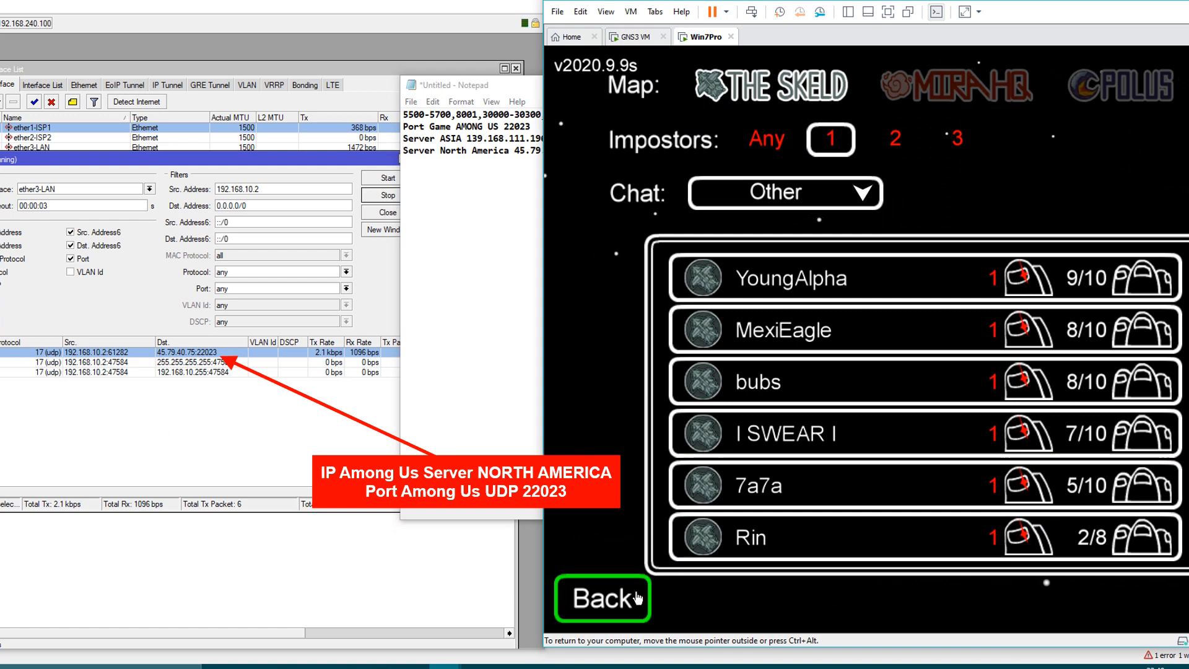
{"action": "left_click", "coordinate": [602, 598]}
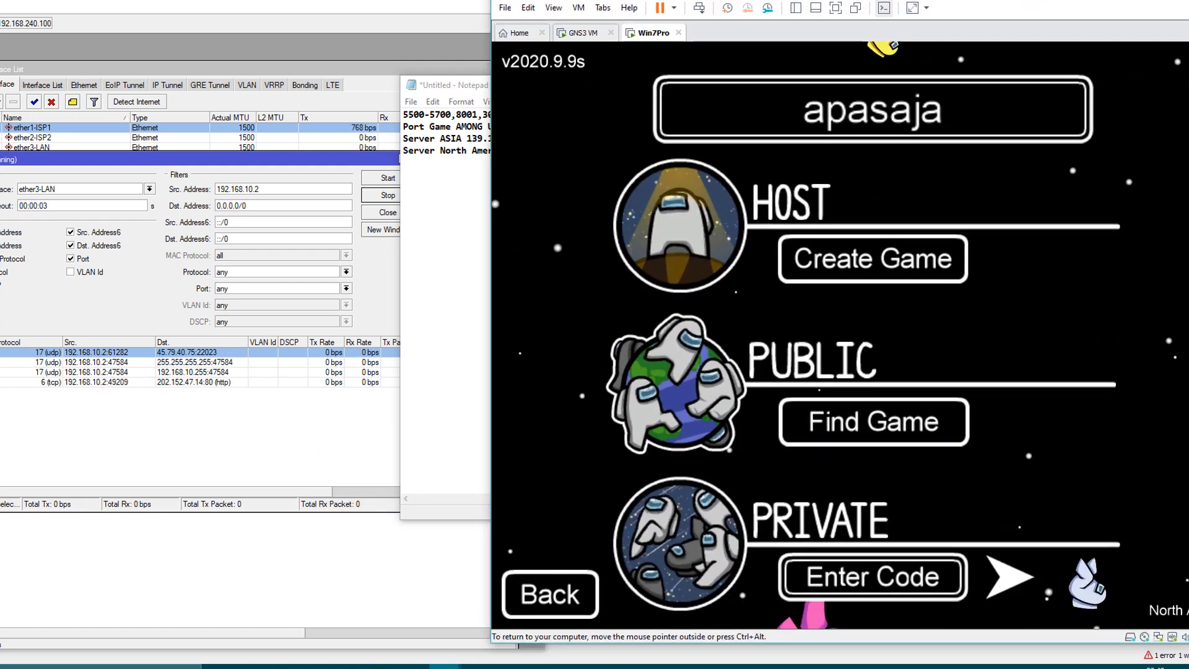
{"action": "left_click", "coordinate": [1101, 589]}
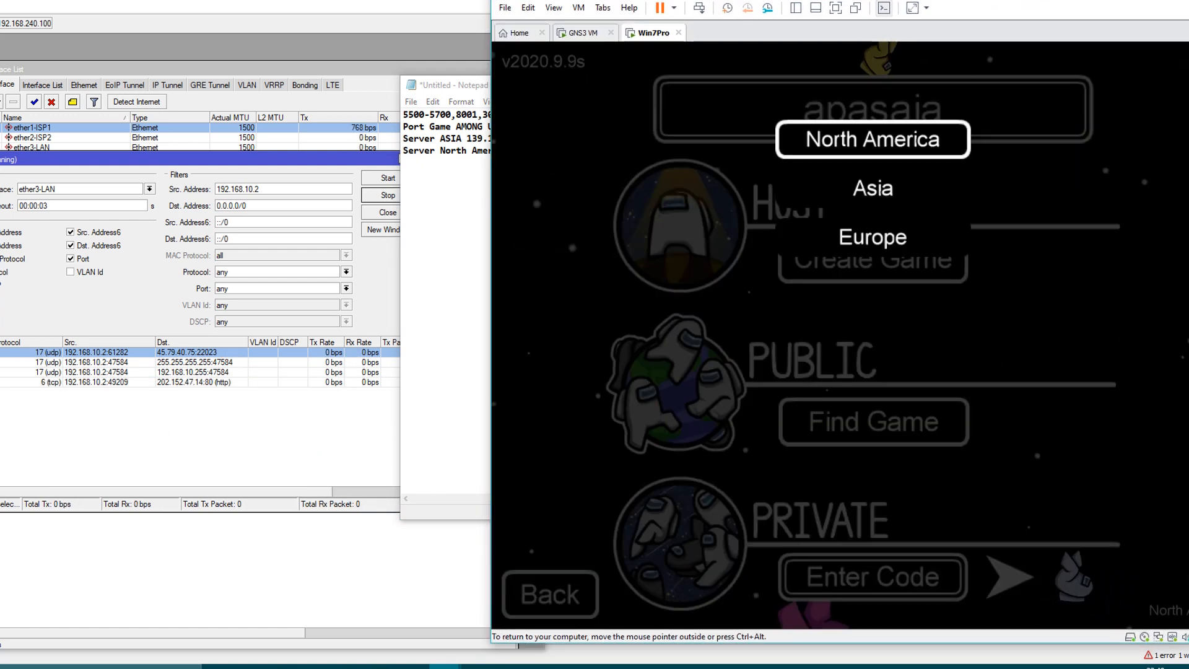
{"action": "left_click", "coordinate": [880, 245]}
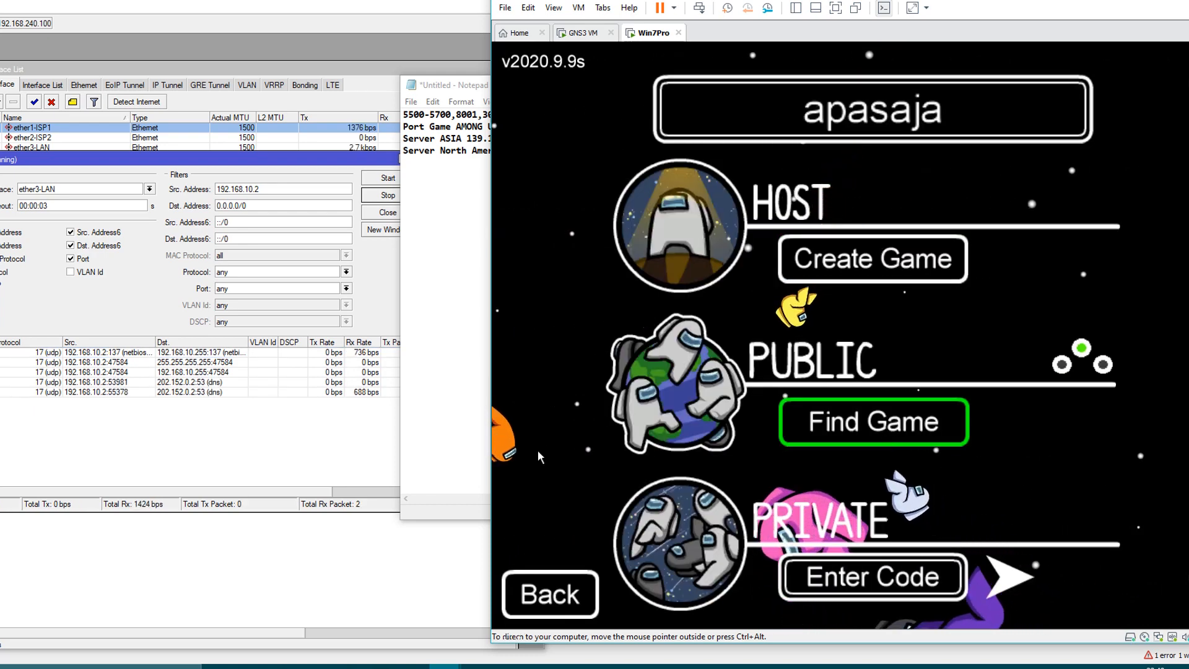
{"action": "left_click", "coordinate": [885, 441]}
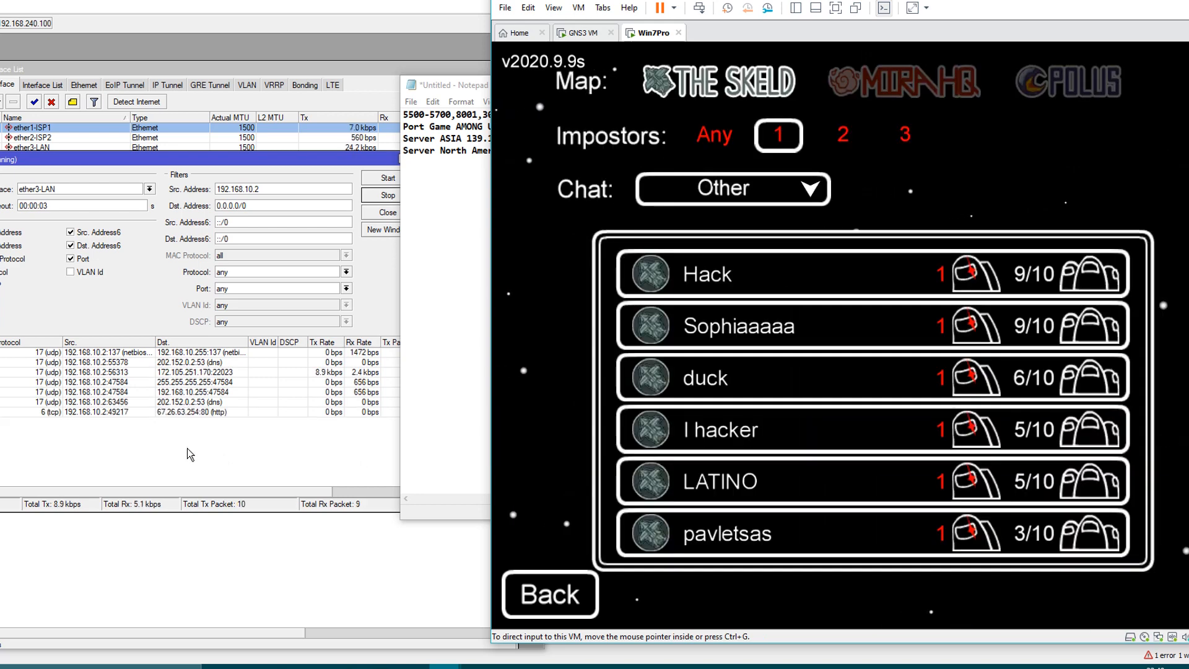
{"action": "left_click", "coordinate": [180, 373]}
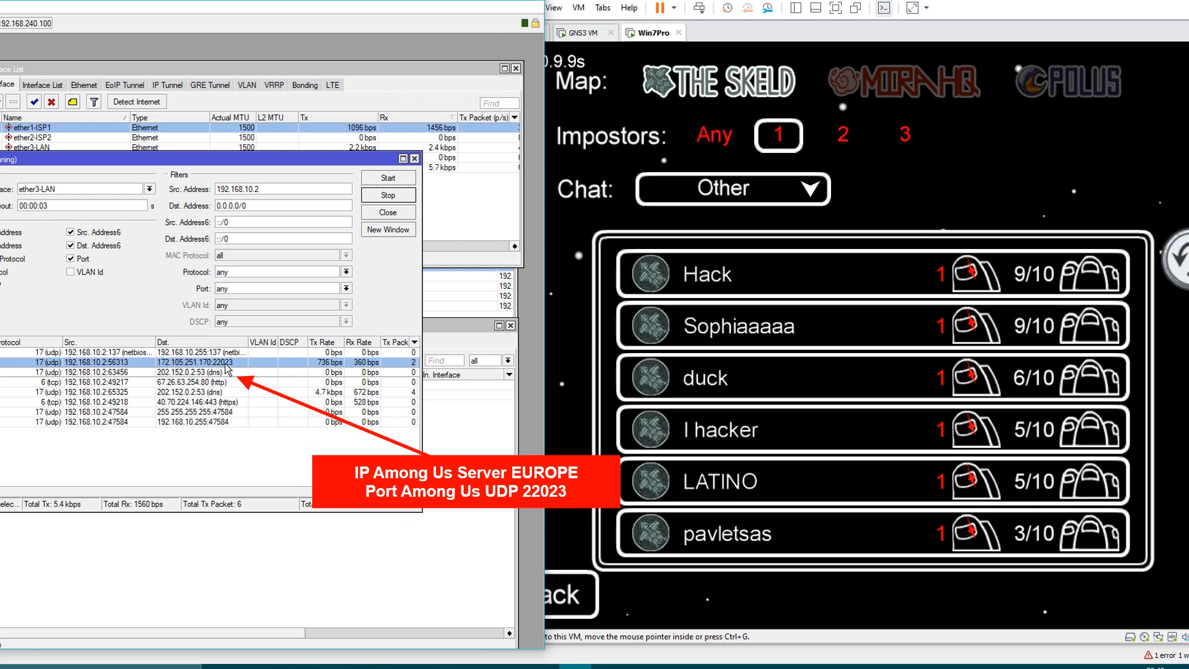
Step: Add the line "Server EUROPE 172.105.251.170" below the North America entry in the Notepad notes
{"action": "left_click", "coordinate": [573, 665]}
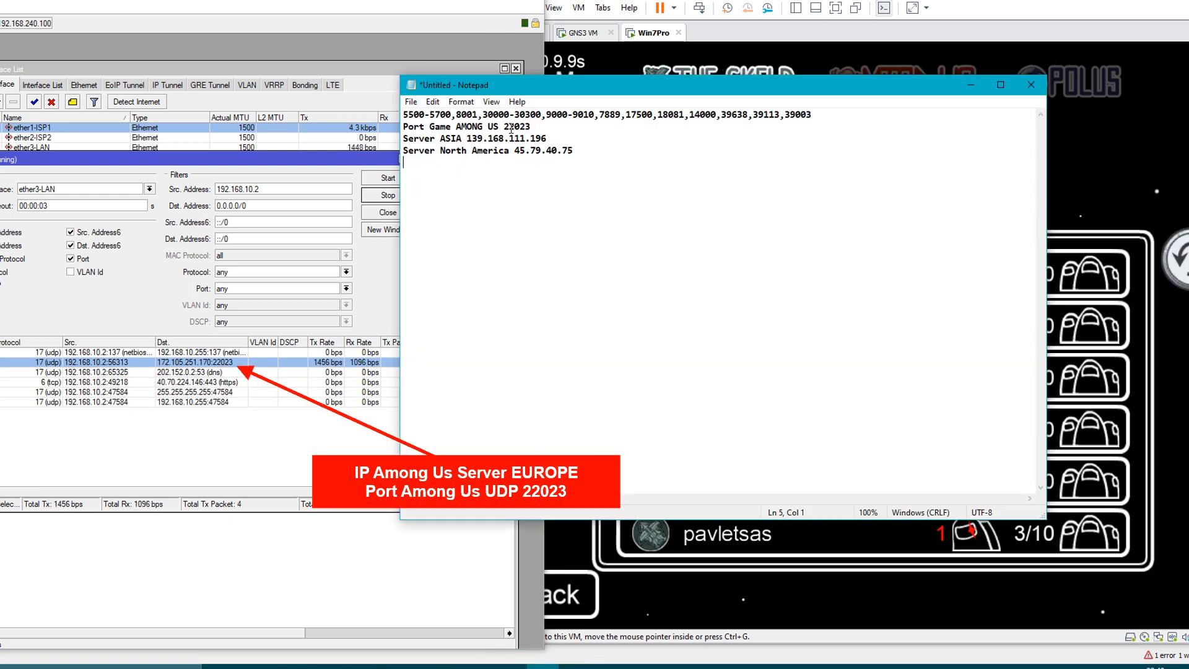
{"action": "left_click", "coordinate": [592, 150]}
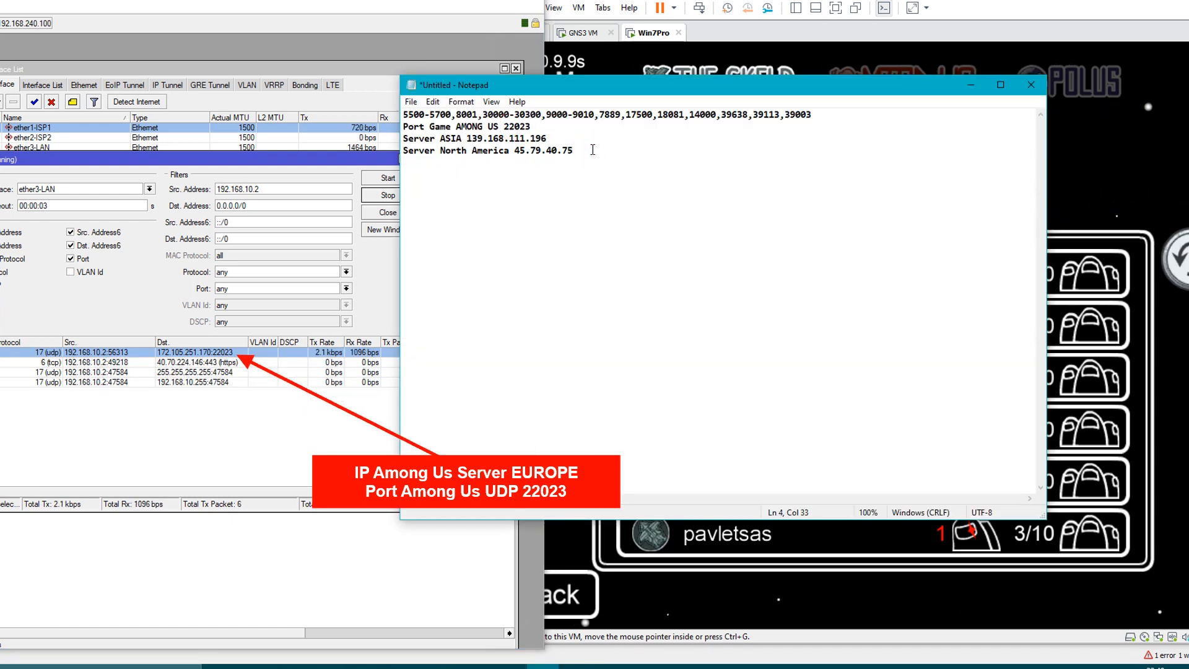
{"action": "type", "text": "Serv"}
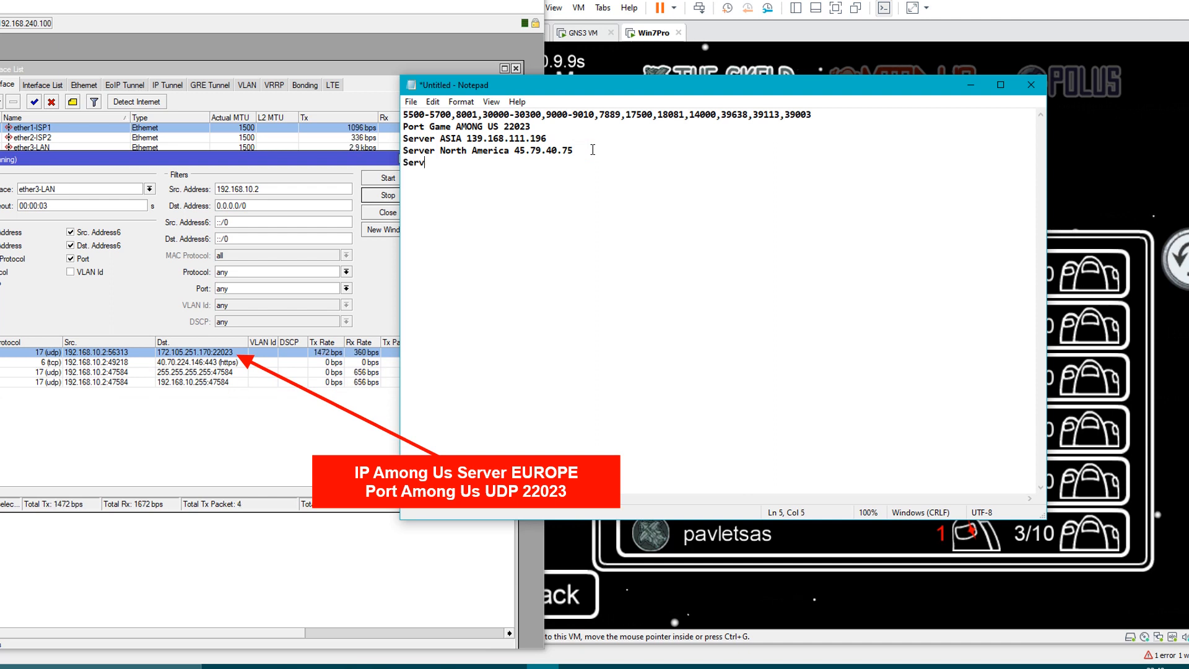
{"action": "type", "text": "er EUR"}
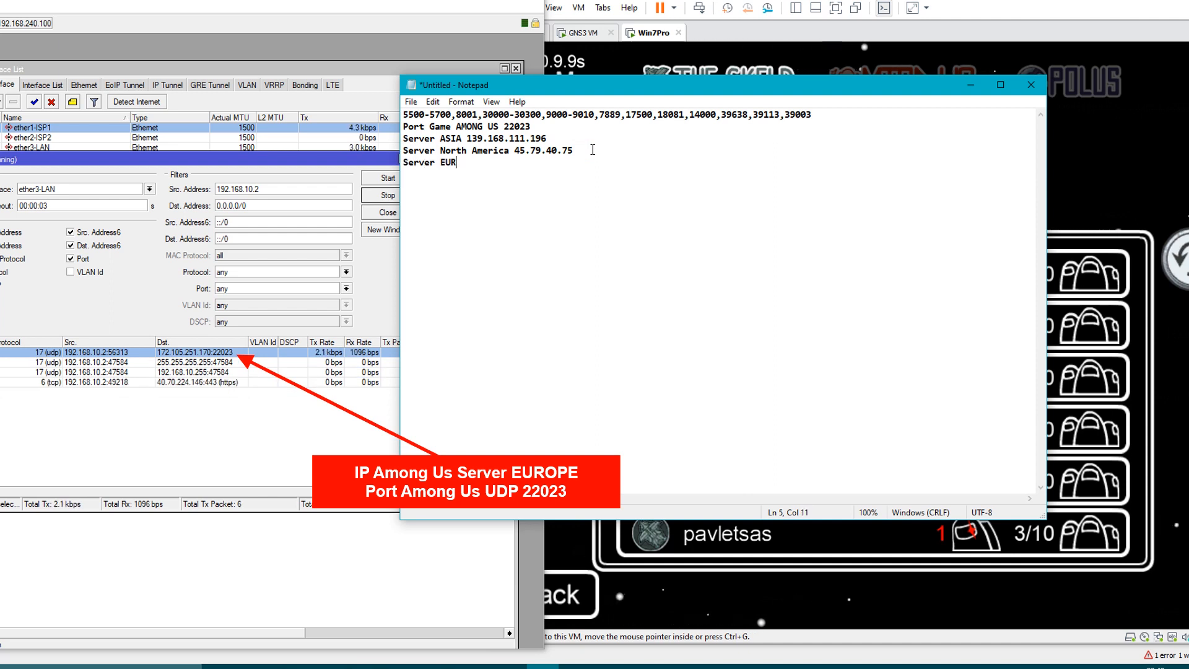
{"action": "type", "text": "OPE 1"}
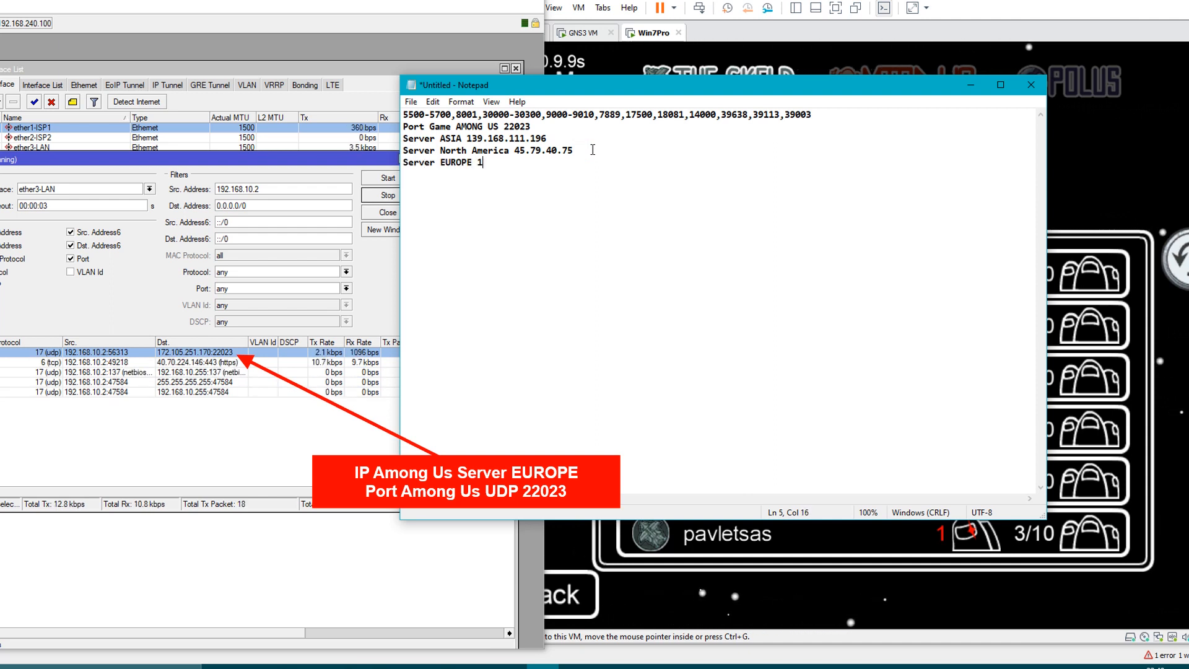
{"action": "type", "text": "72.105.25"}
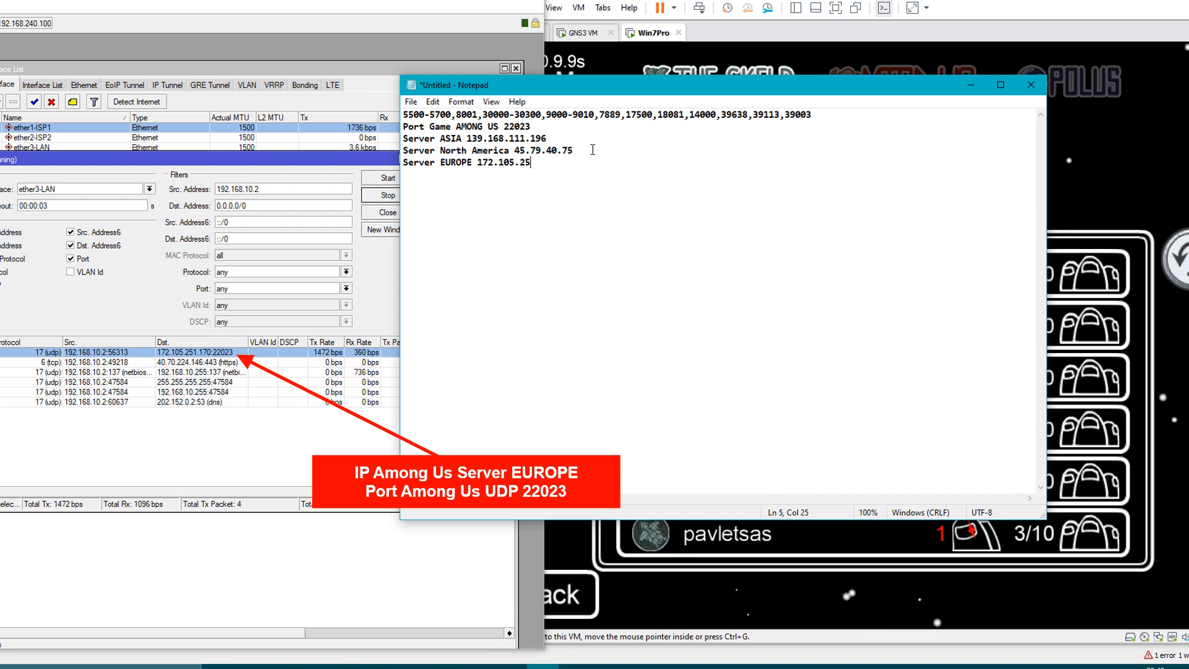
{"action": "type", "text": "1.170"}
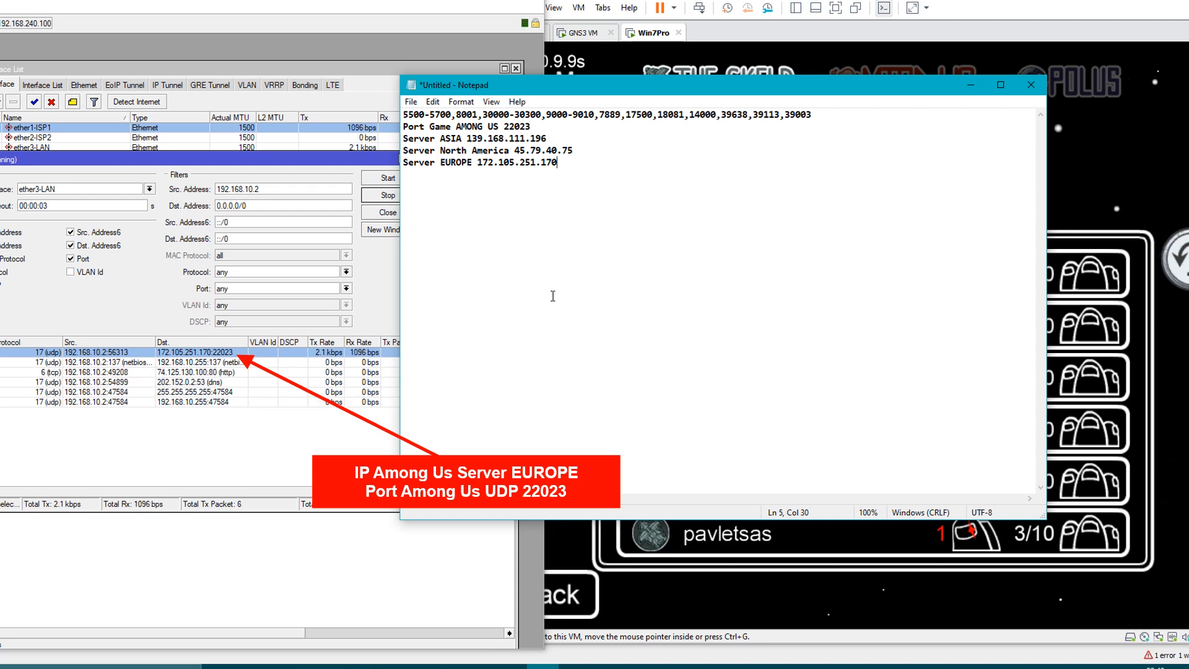
Step: Append "Protocol UDP" to the Among Us port line in the notes
{"action": "left_click", "coordinate": [504, 126]}
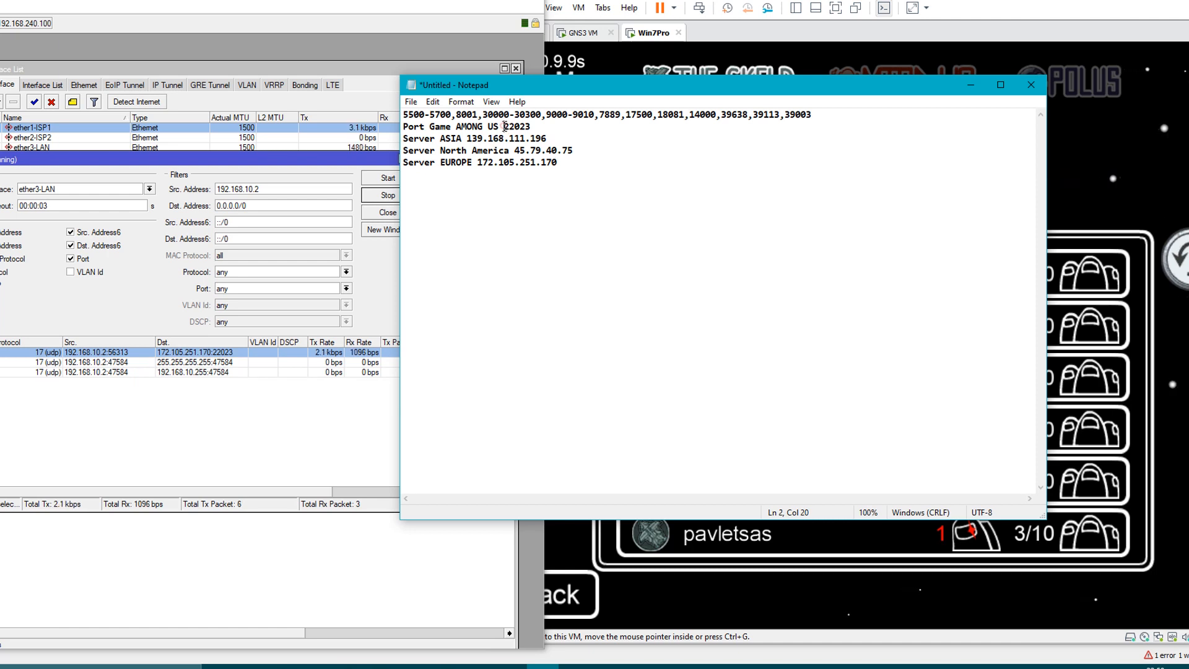
{"action": "mouse_move", "coordinate": [509, 131]}
{"action": "left_mouse_down"}
{"action": "mouse_move", "coordinate": [530, 127]}
{"action": "mouse_move", "coordinate": [529, 139]}
{"action": "left_mouse_up"}
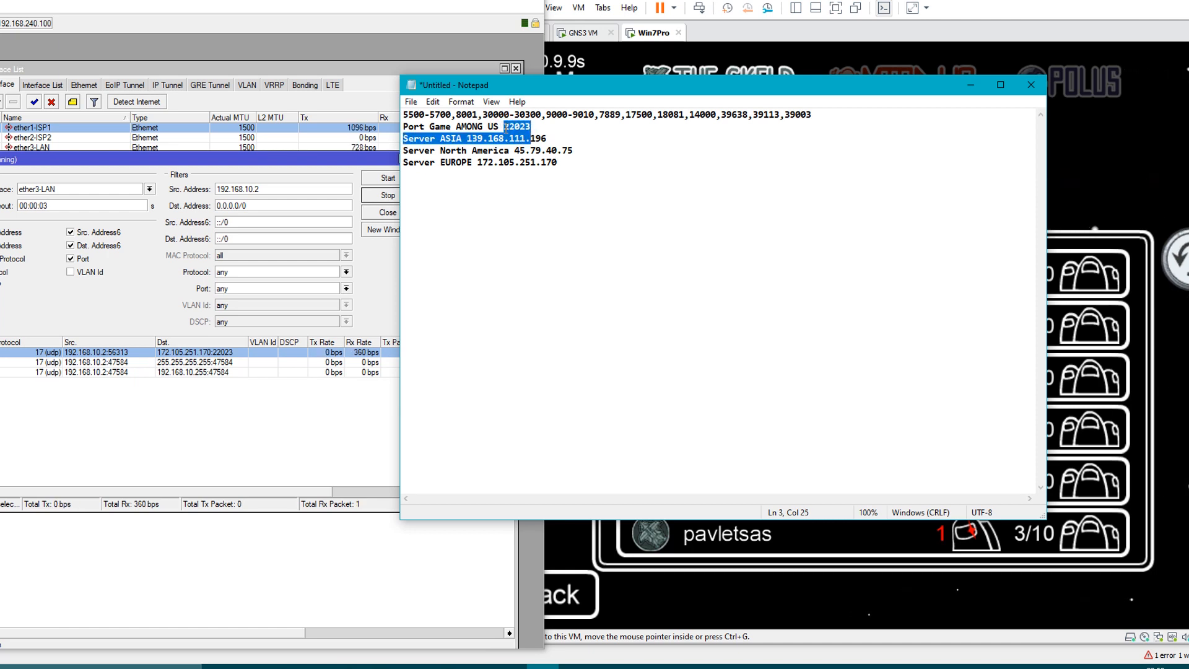
{"action": "left_click", "coordinate": [505, 128]}
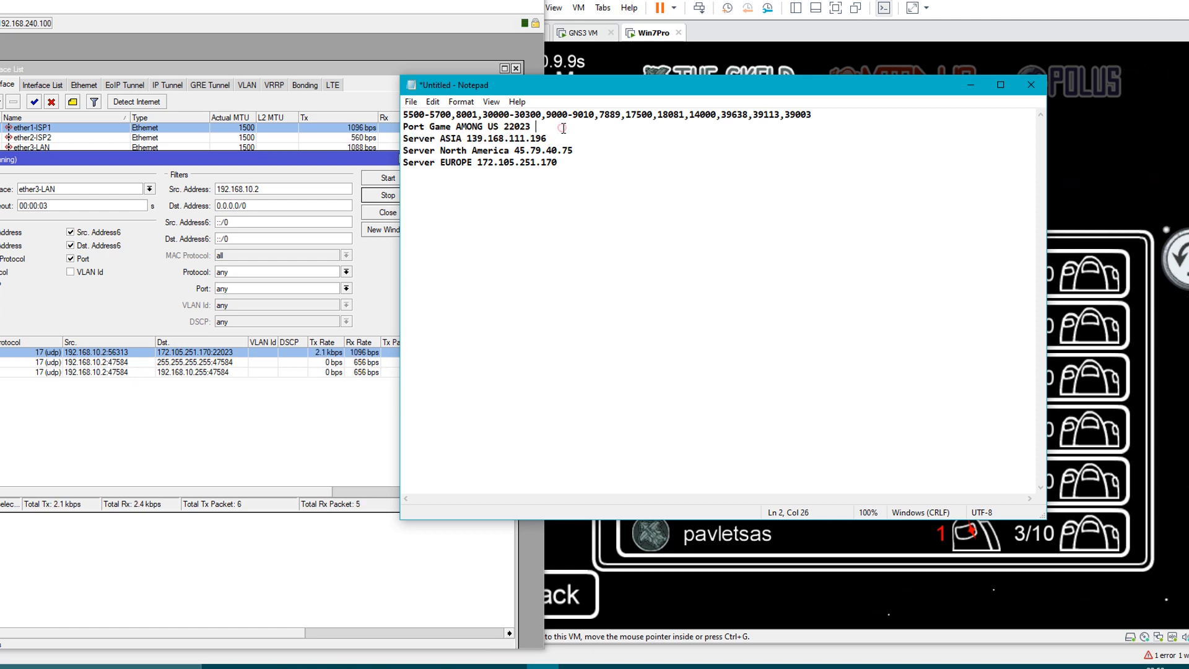
{"action": "type", "text": "Protocol UDP"}
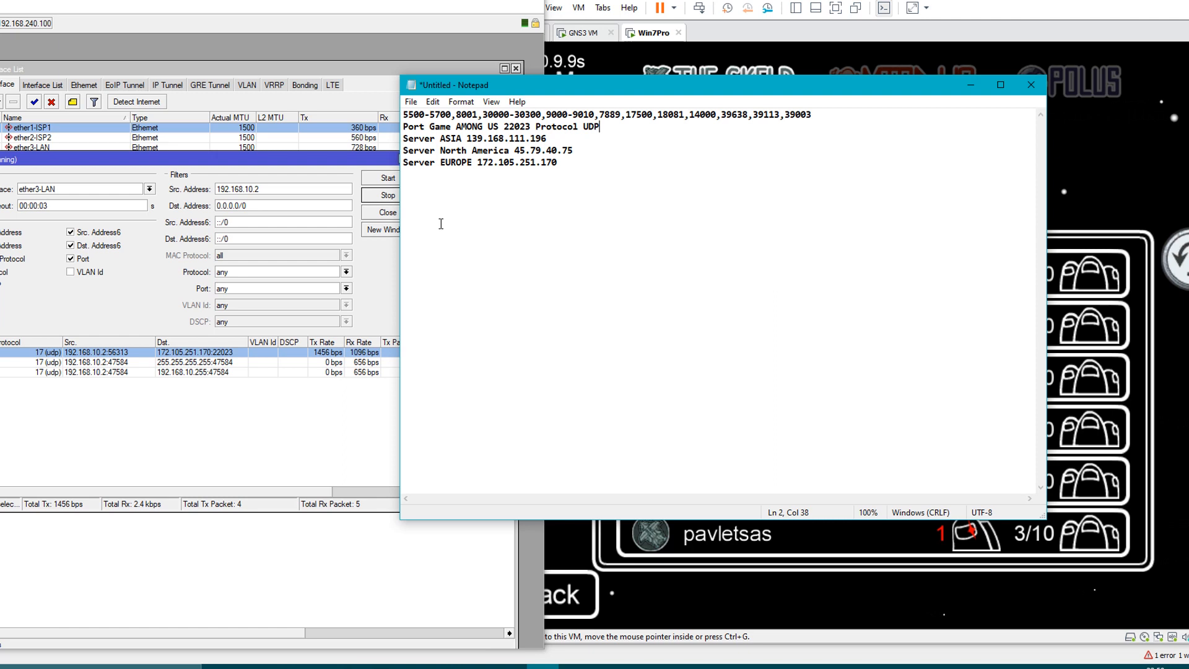
Step: Bring the whole Torch window into view and compare its protocol and port columns with the noted Among Us port
{"action": "left_click", "coordinate": [345, 408]}
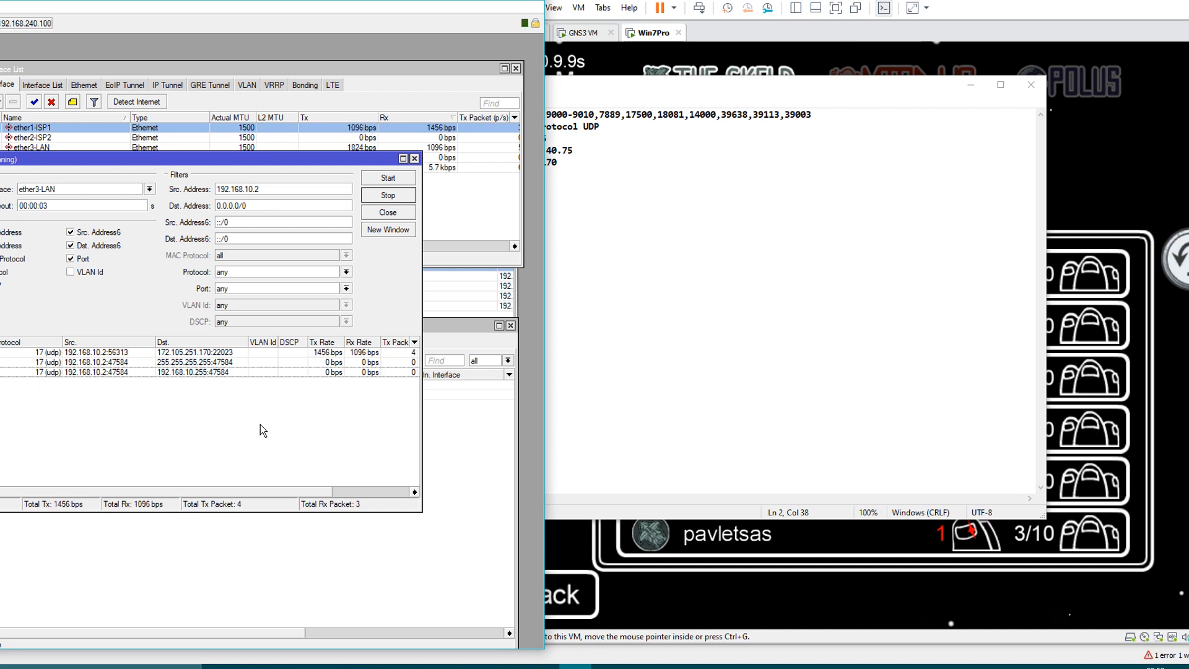
{"action": "left_click", "coordinate": [650, 180]}
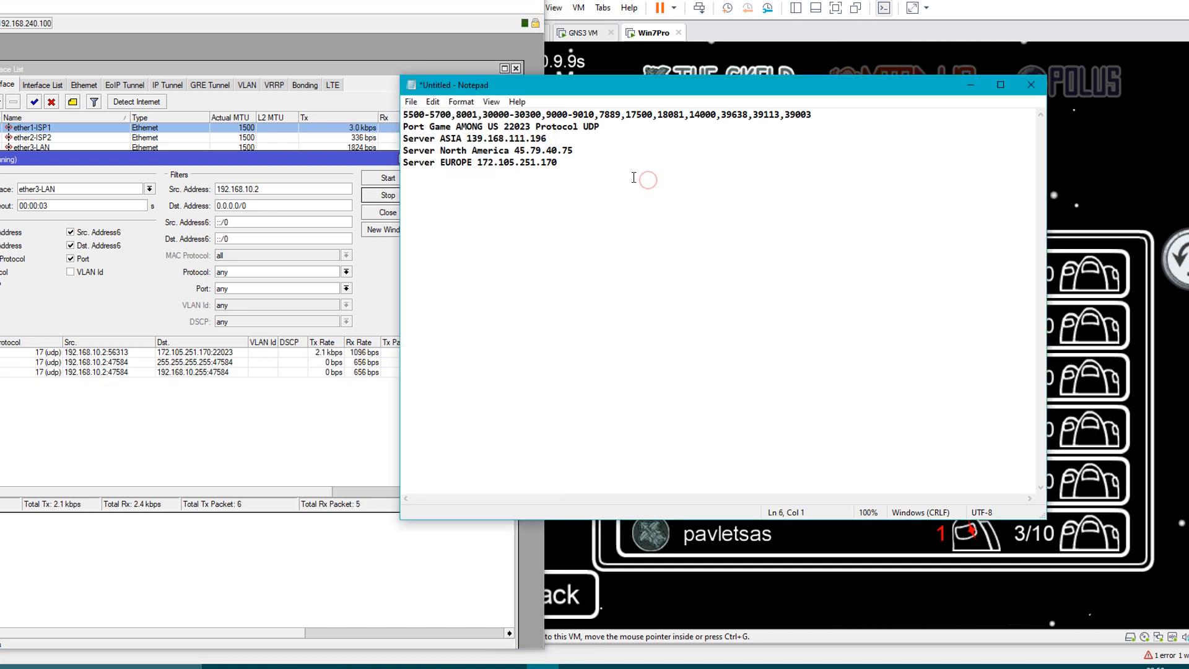
{"action": "left_click", "coordinate": [332, 439]}
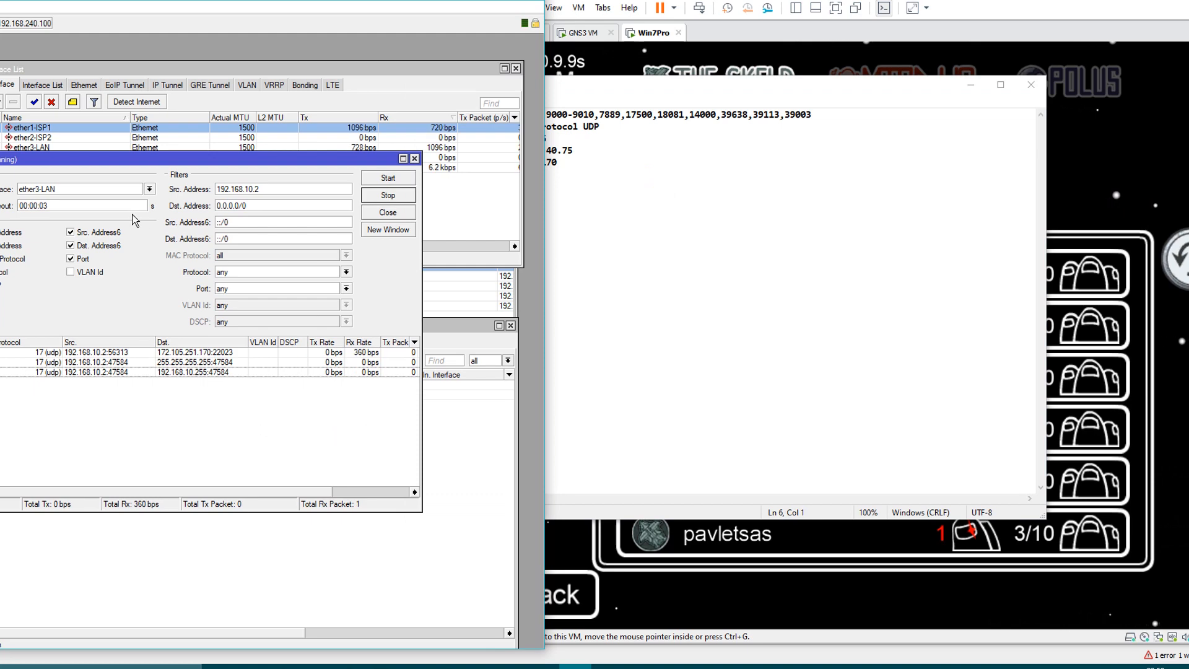
{"action": "left_click_drag", "start_coordinate": [129, 160], "coordinate": [171, 162]}
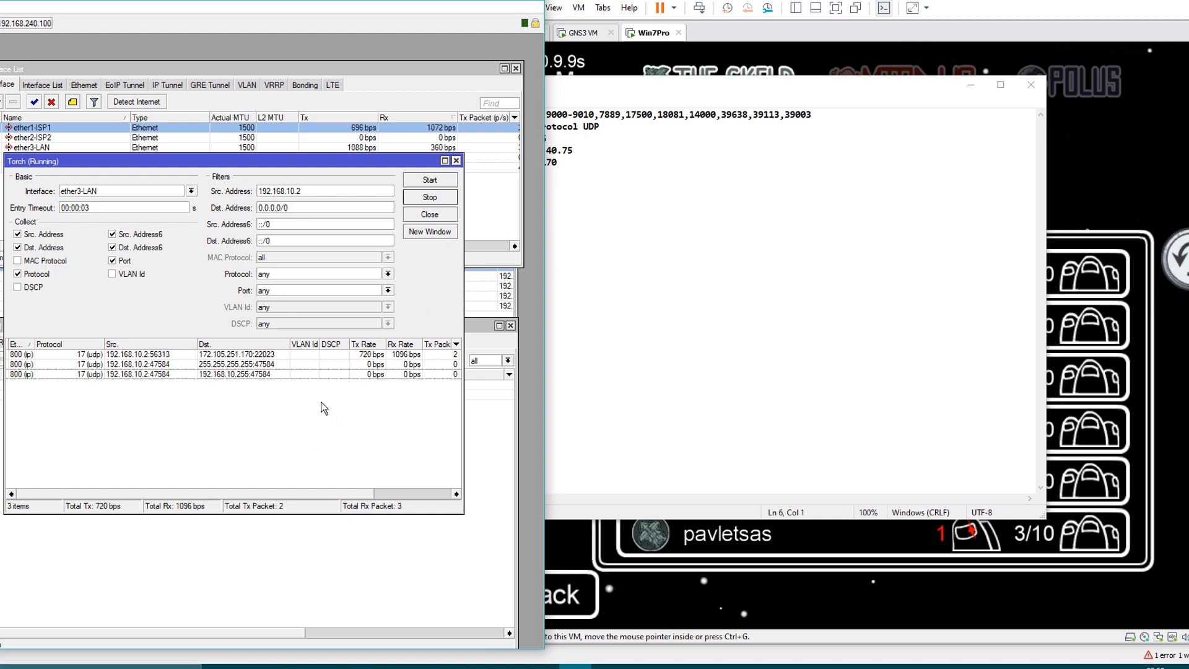
{"action": "left_click", "coordinate": [611, 169]}
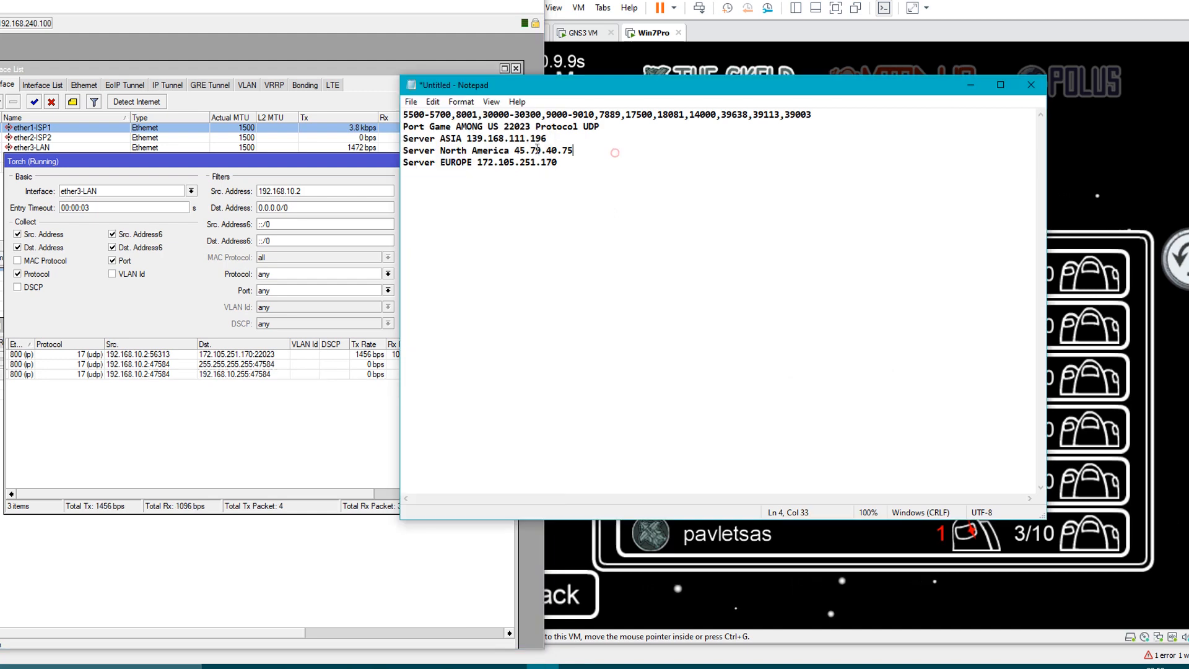
{"action": "left_click_drag", "start_coordinate": [504, 126], "coordinate": [527, 126]}
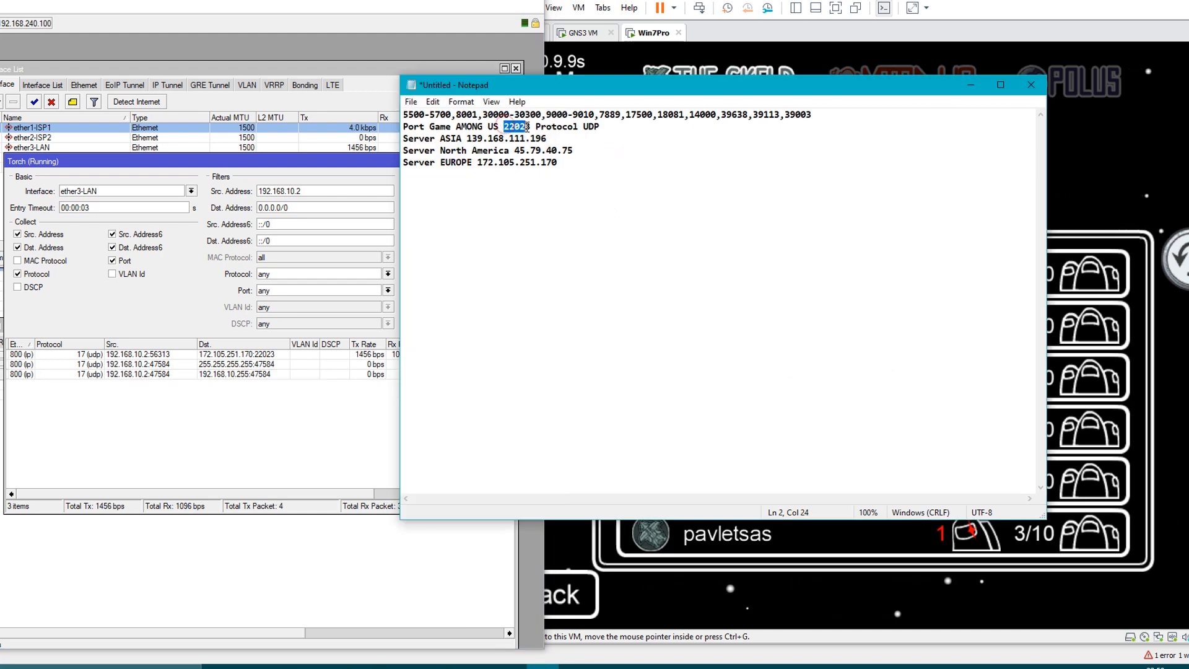
Step: Close Torch, the ARP entry for 192.168.10.2, and the ARP List in WinBox
{"action": "left_click", "coordinate": [375, 438]}
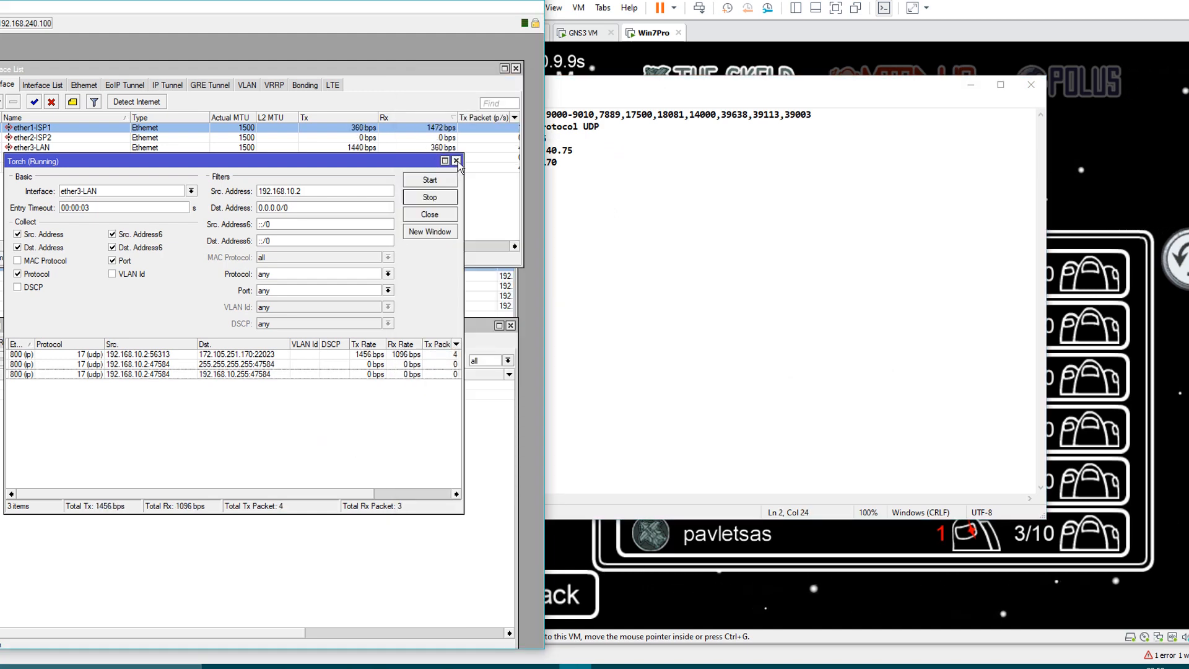
{"action": "left_click", "coordinate": [457, 161]}
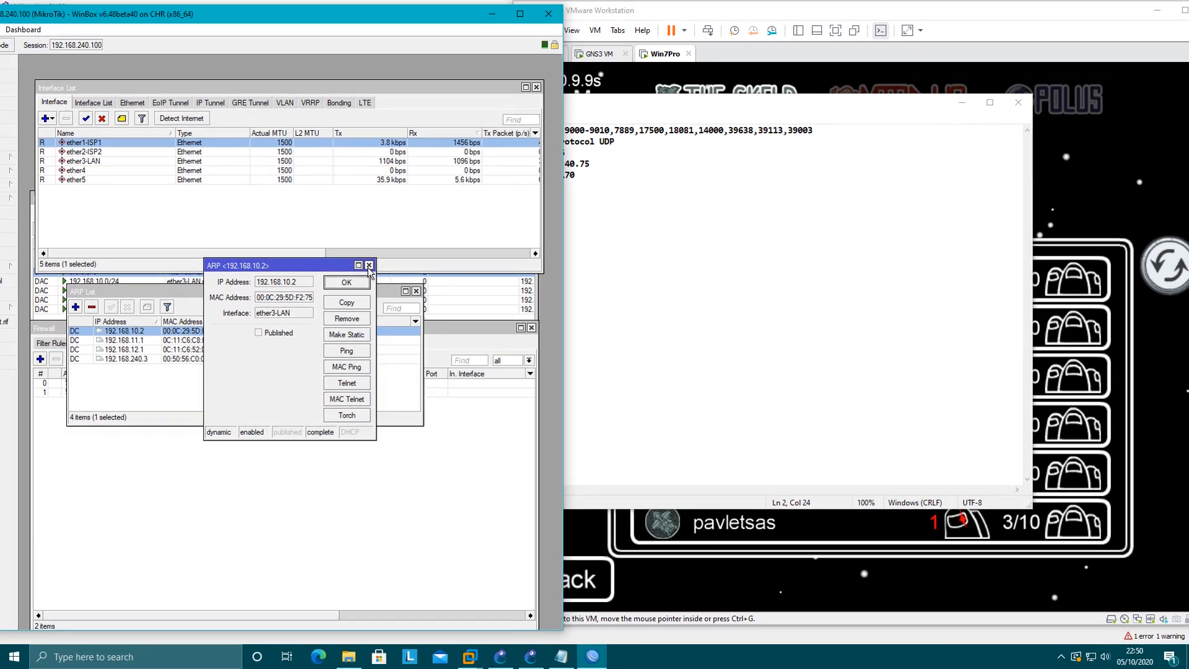
{"action": "left_click", "coordinate": [369, 265]}
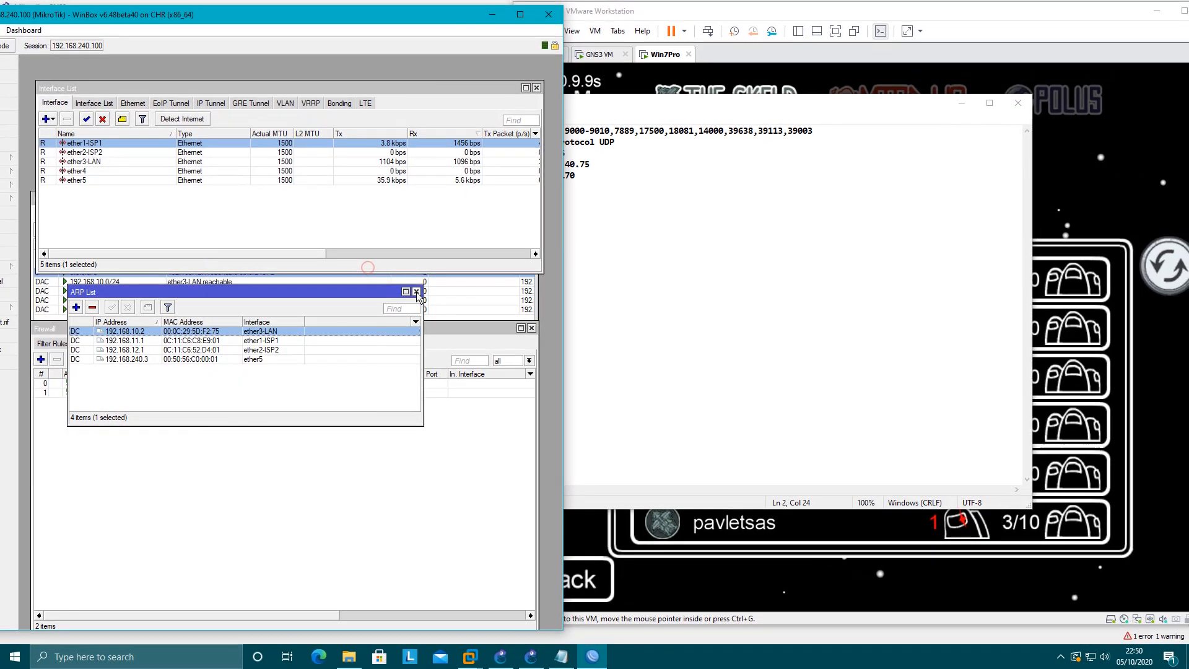
{"action": "left_click", "coordinate": [416, 291]}
Step: Return to the Notepad notes and review the Among Us port and the server addresses
{"action": "left_click", "coordinate": [601, 213]}
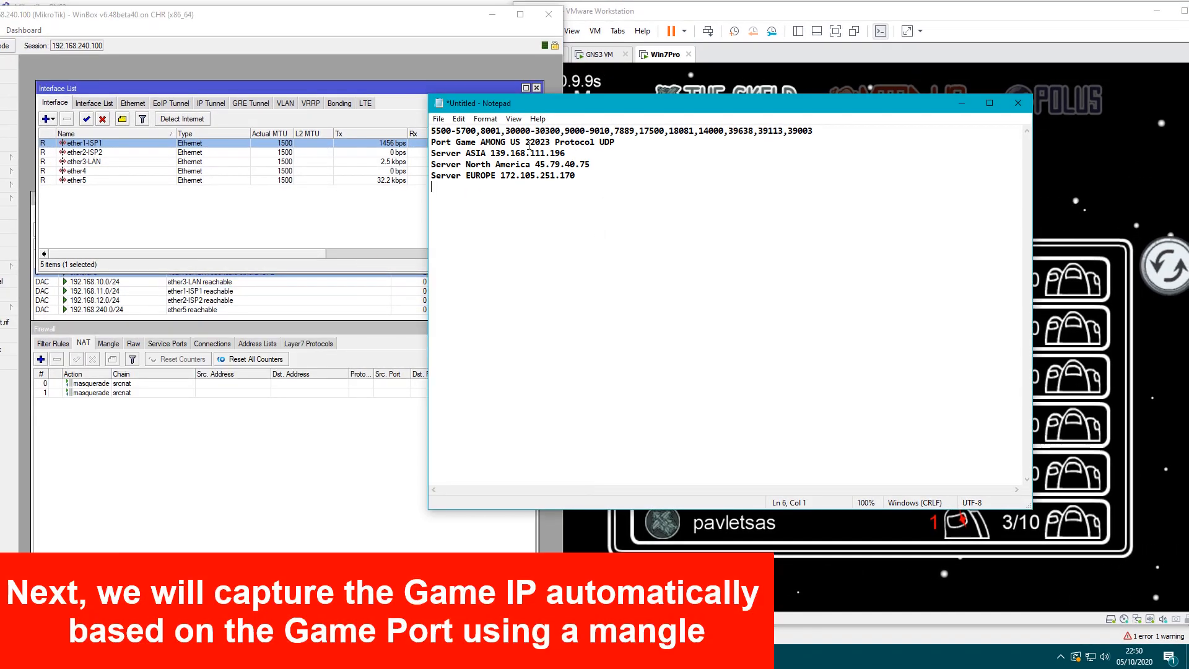
{"action": "mouse_move", "coordinate": [546, 143]}
{"action": "left_mouse_down"}
{"action": "mouse_move", "coordinate": [527, 143]}
{"action": "mouse_move", "coordinate": [551, 144]}
{"action": "left_mouse_up"}
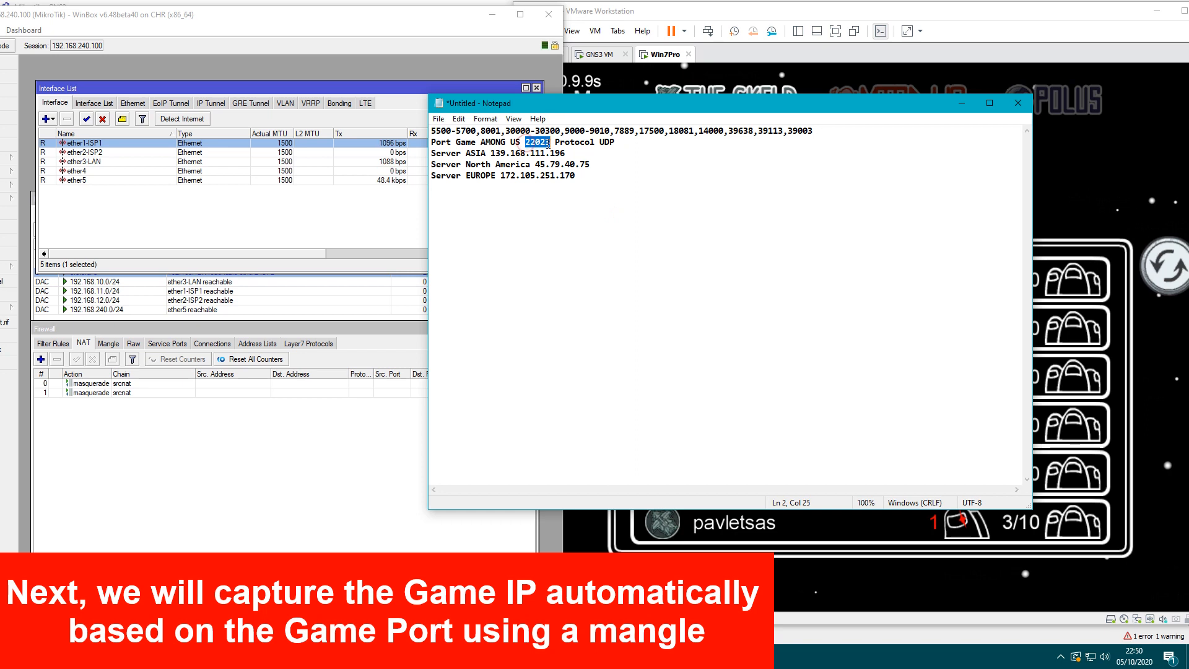
{"action": "left_click", "coordinate": [574, 163]}
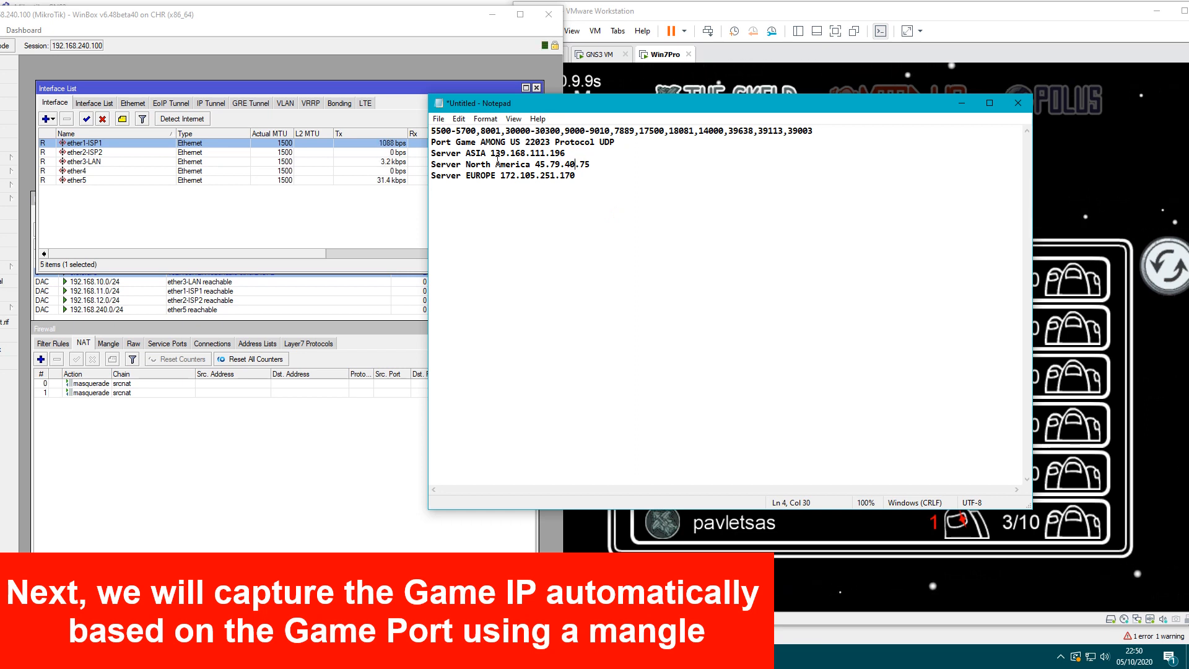
Step: Highlight the Asia, North America and Europe server lines in the notes to review their addresses
{"action": "left_click_drag", "start_coordinate": [456, 153], "coordinate": [597, 176]}
{"action": "left_click", "coordinate": [590, 180]}
{"action": "left_click_drag", "start_coordinate": [455, 160], "coordinate": [600, 179]}
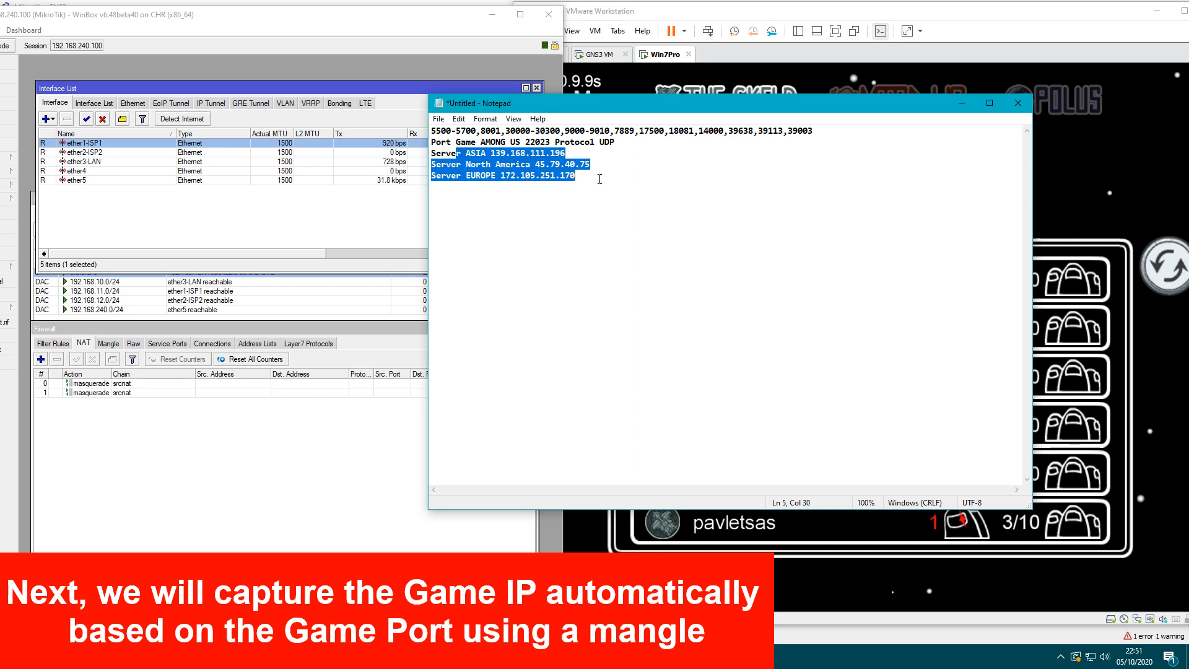
{"action": "left_click", "coordinate": [510, 176]}
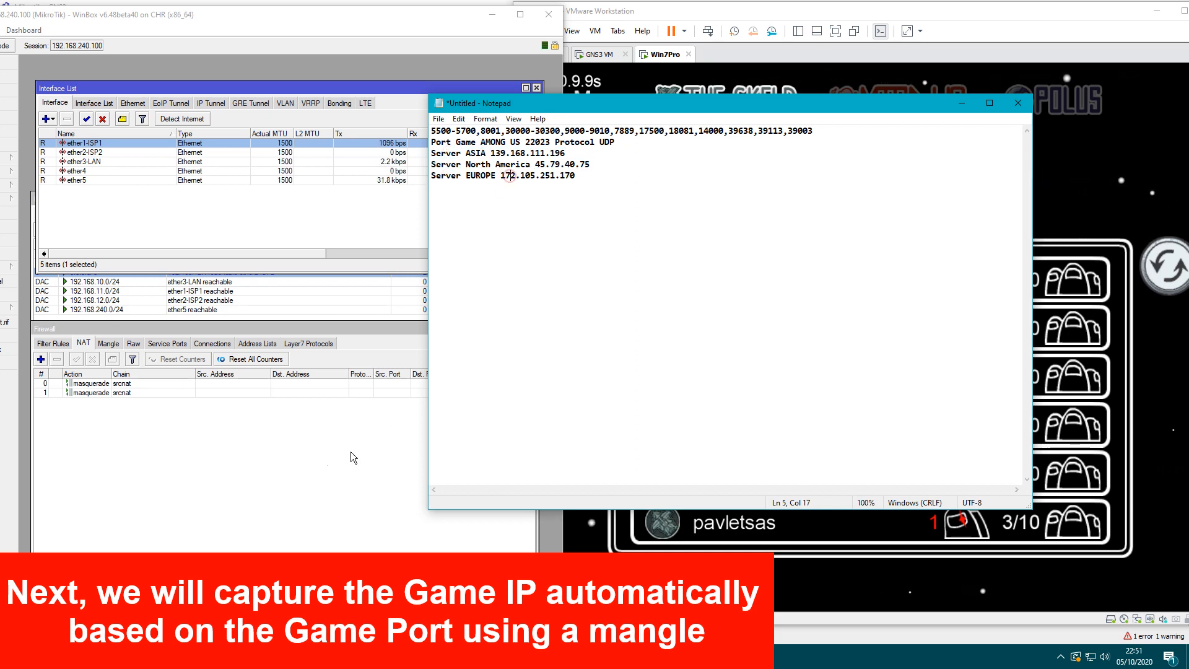
Step: Arrange the Firewall window and the notes so both are readable, and highlight "22023 Protocol UDP" in the notes
{"action": "left_click", "coordinate": [318, 469]}
{"action": "left_click_drag", "start_coordinate": [215, 329], "coordinate": [231, 202]}
{"action": "left_click", "coordinate": [598, 186]}
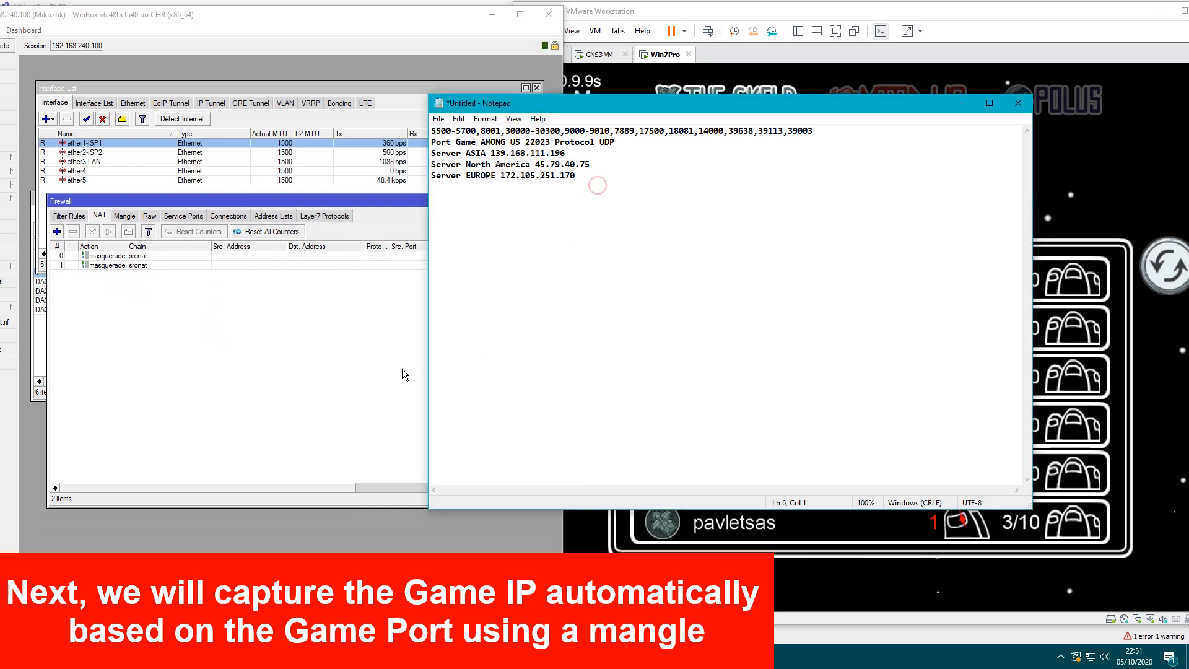
{"action": "left_click_drag", "start_coordinate": [600, 106], "coordinate": [726, 101]}
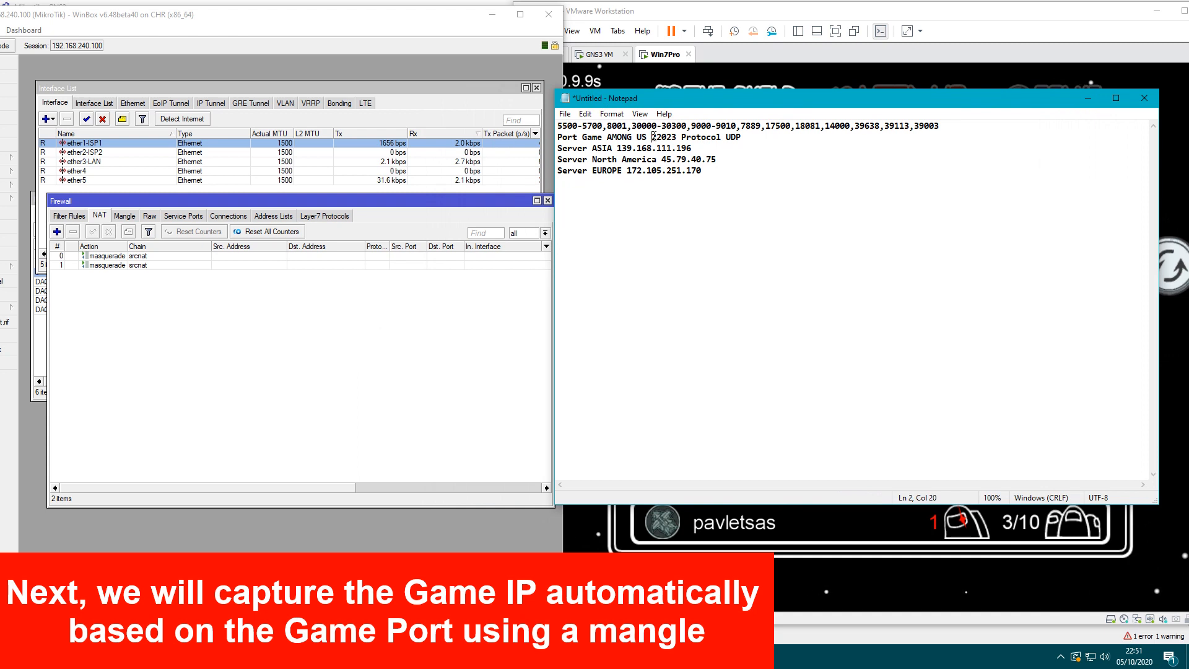
{"action": "left_click_drag", "start_coordinate": [653, 137], "coordinate": [738, 137]}
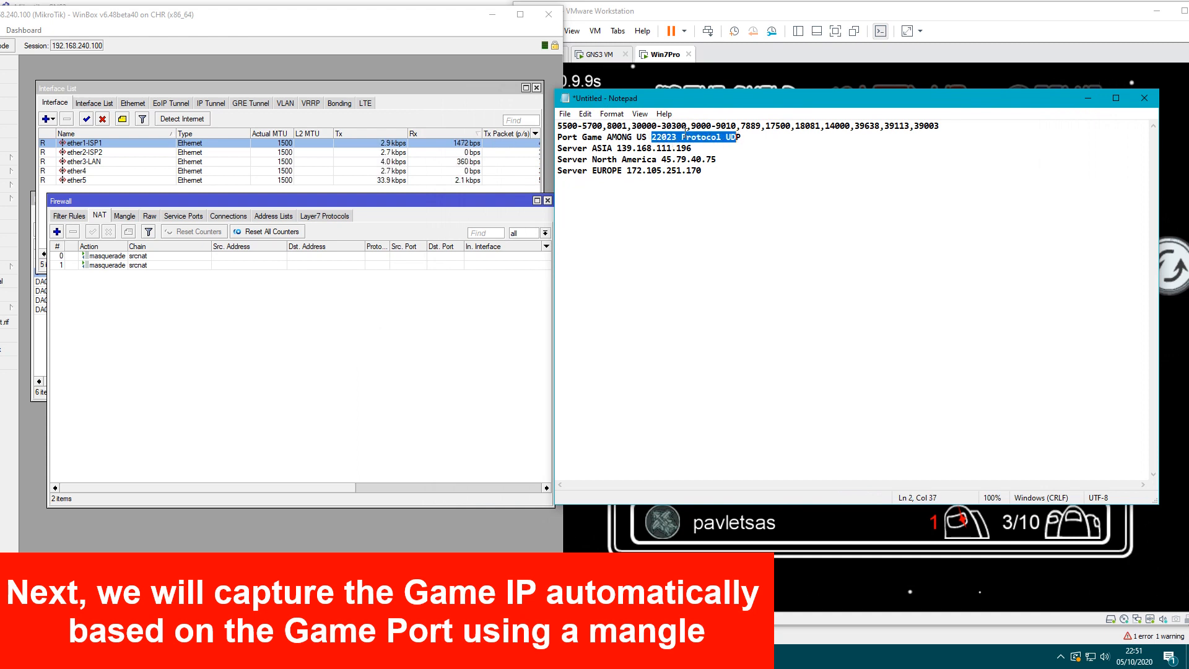
{"action": "left_click", "coordinate": [361, 373]}
{"action": "left_click", "coordinate": [124, 215]}
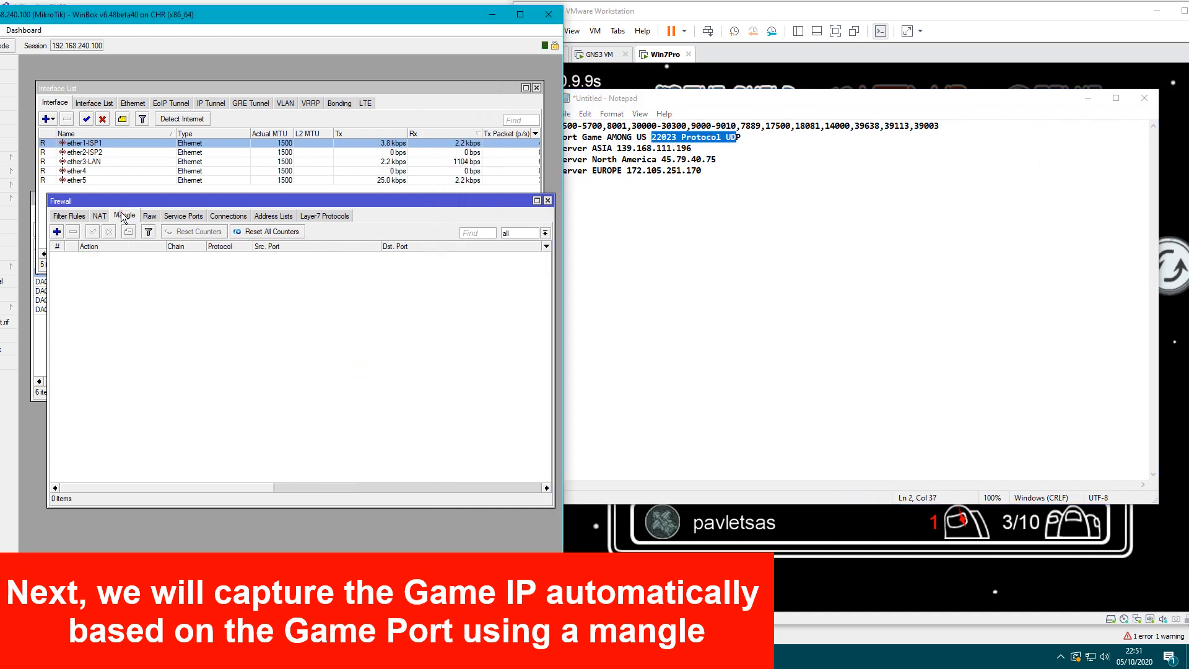
{"action": "left_click", "coordinate": [56, 231]}
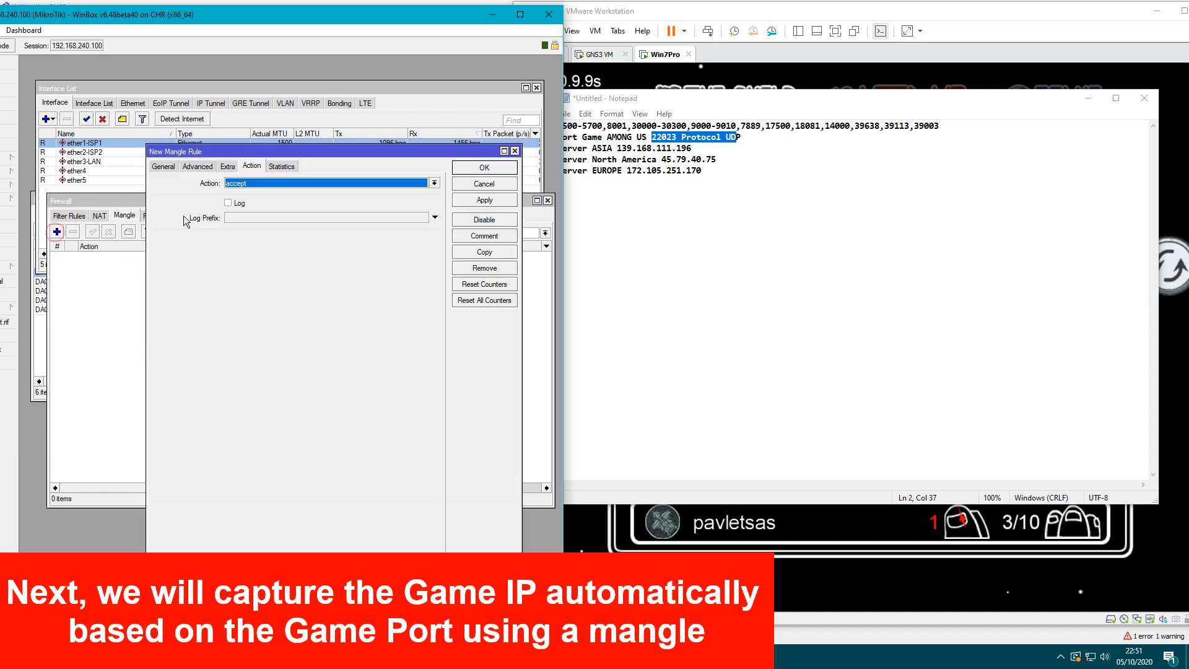
{"action": "left_click", "coordinate": [164, 167]}
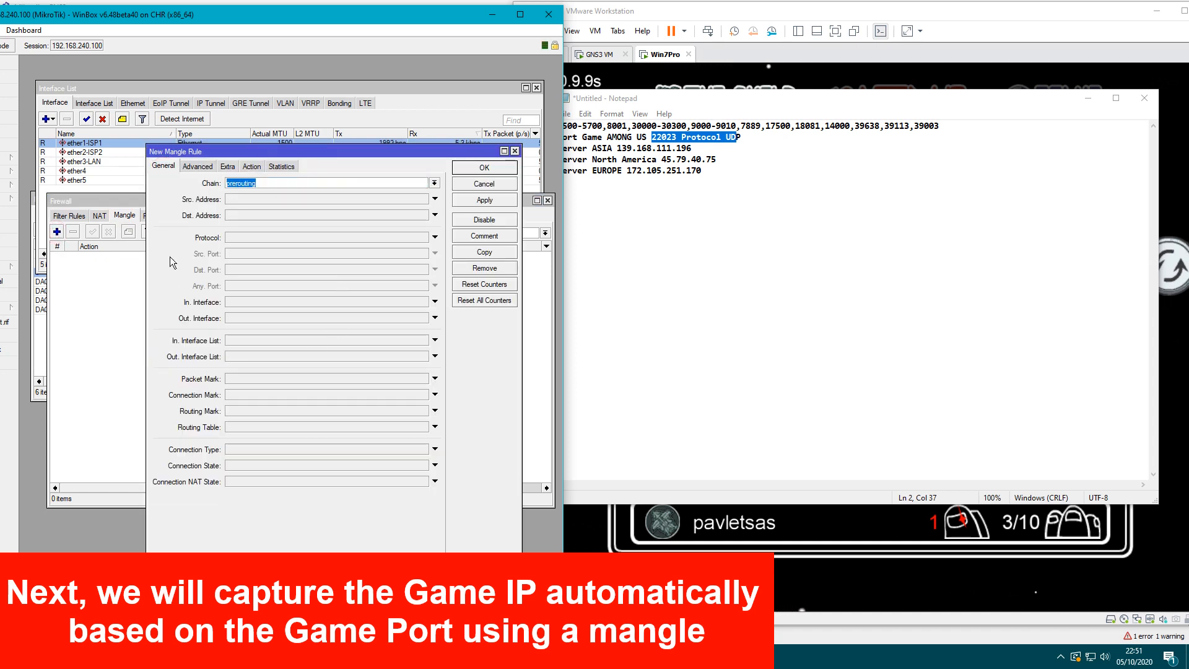
{"action": "left_click", "coordinate": [268, 237]}
{"action": "left_click", "coordinate": [422, 237]}
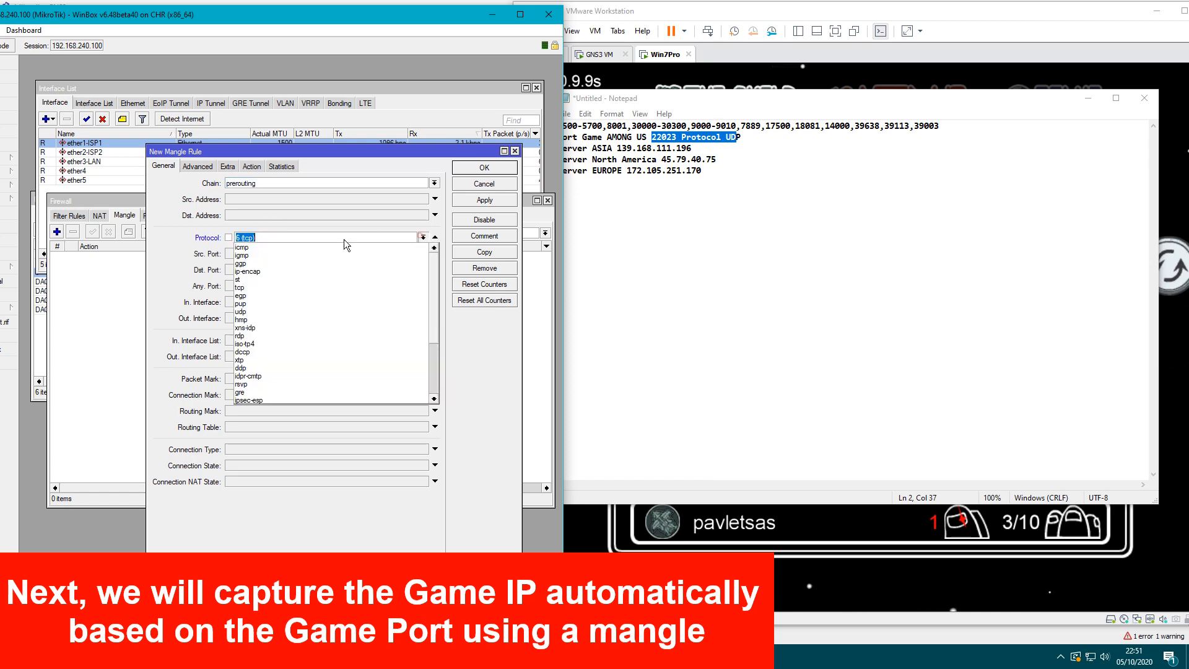
{"action": "left_click", "coordinate": [254, 309]}
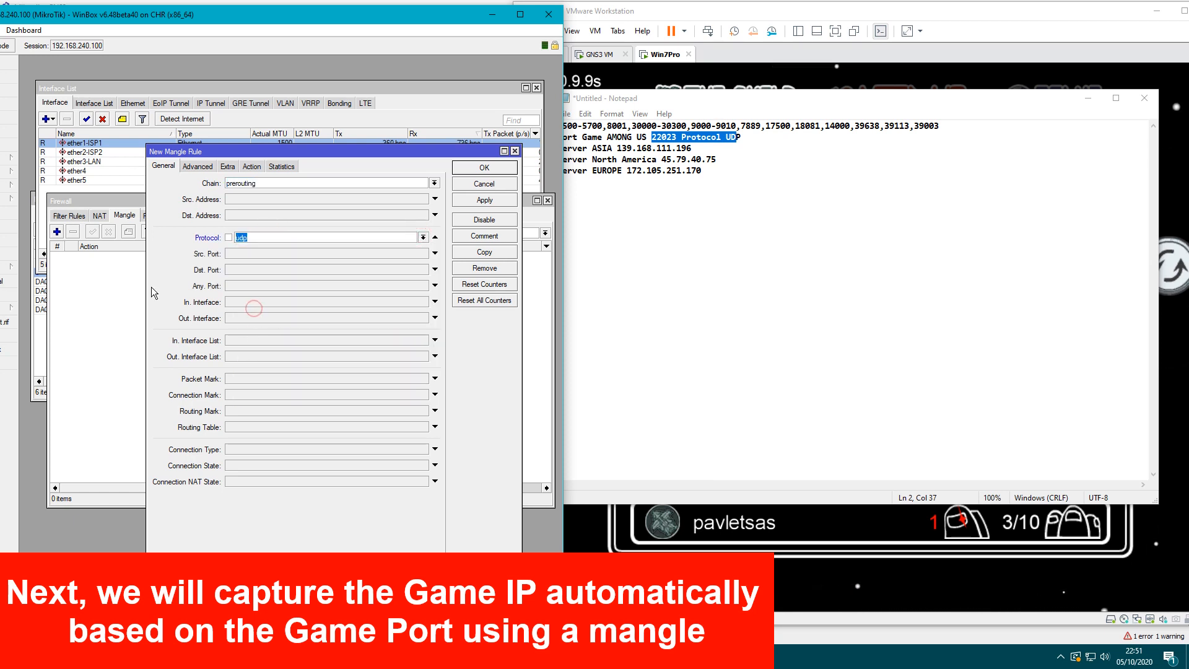
{"action": "left_click", "coordinate": [254, 269]}
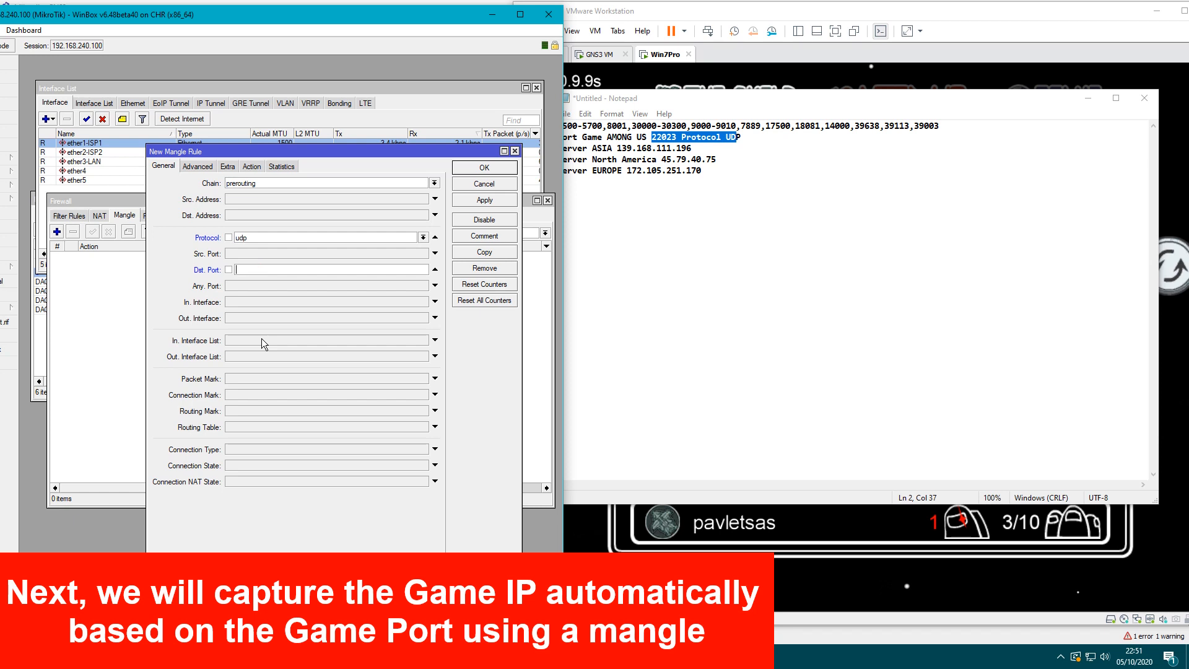
{"action": "type", "text": "22023"}
{"action": "left_click", "coordinate": [515, 151]}
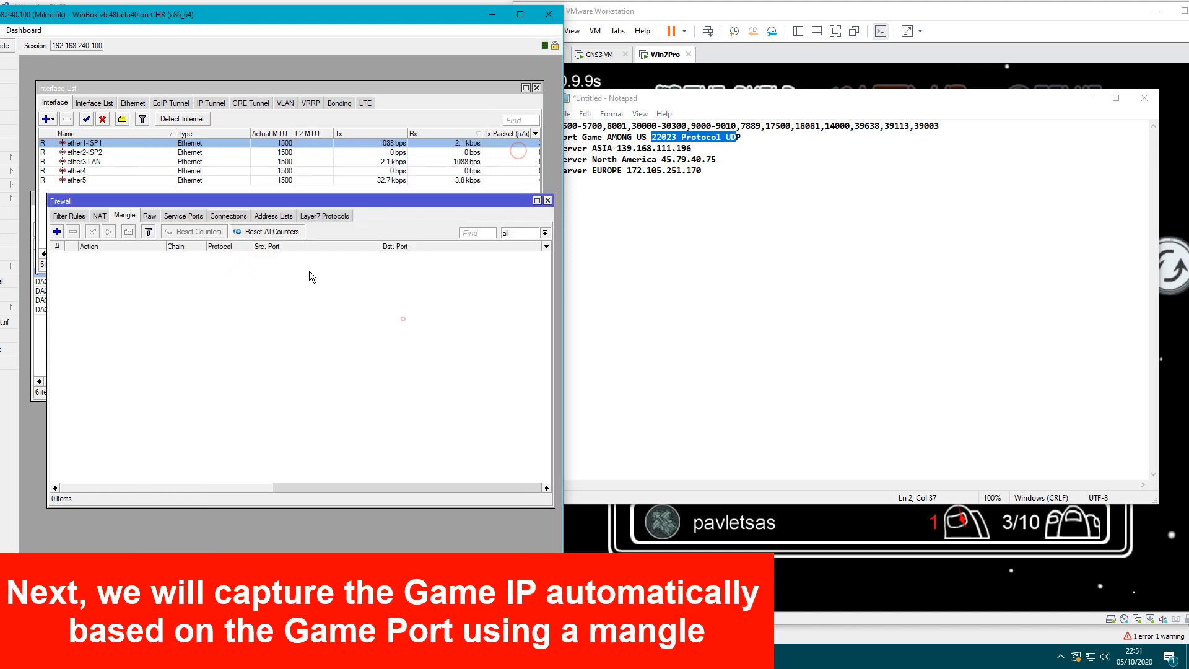
Step: Create a new firewall address list entry named LOCAL
{"action": "left_click", "coordinate": [273, 215]}
{"action": "left_click", "coordinate": [56, 232]}
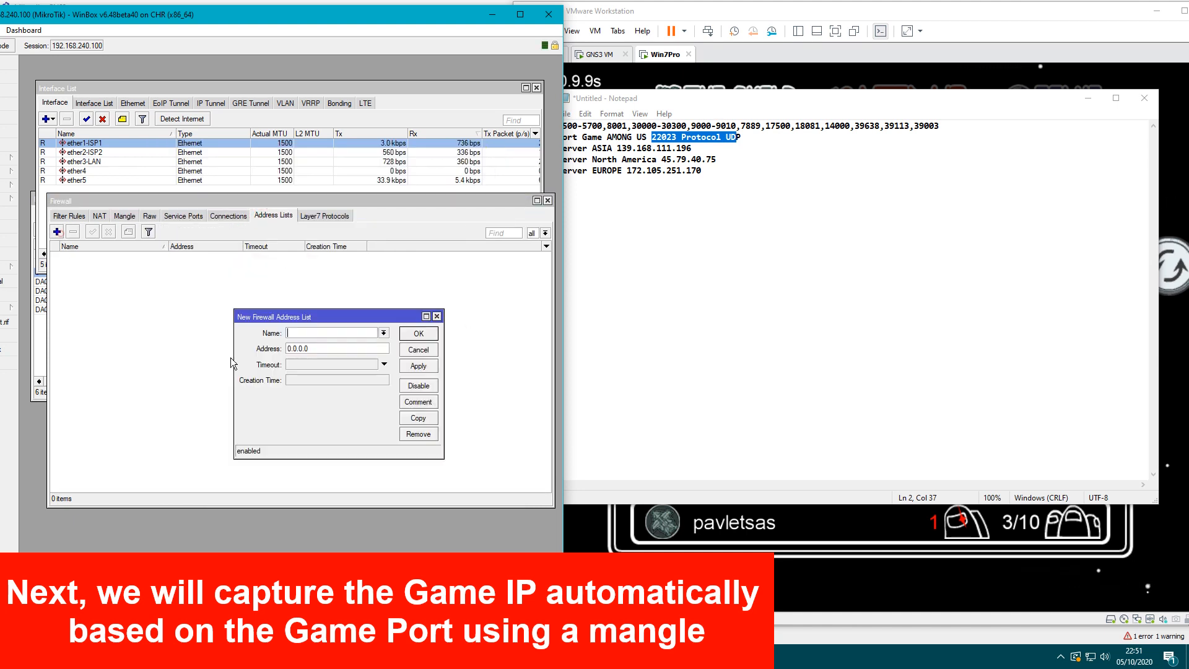
{"action": "left_click_drag", "start_coordinate": [351, 318], "coordinate": [332, 311]}
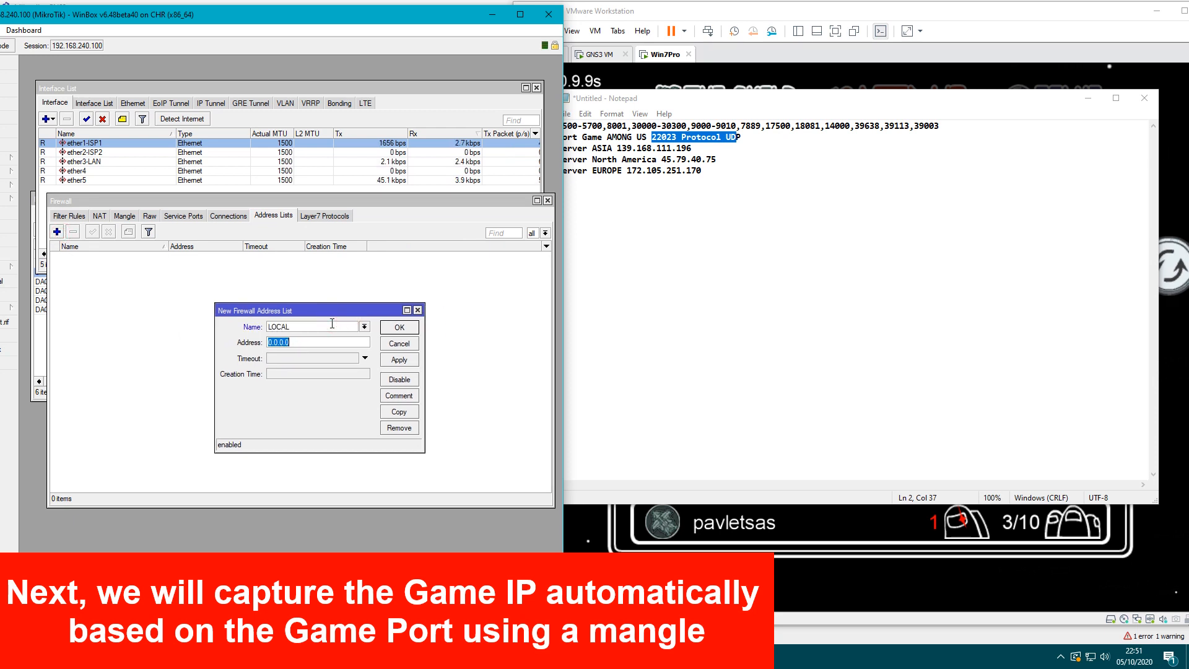
Step: Open the router's IP address list for reference and set the LOCAL entry's address to the ether3-LAN network 192.168.10.0/24
{"action": "left_click_drag", "start_coordinate": [116, 15], "coordinate": [164, 17]}
{"action": "left_click", "coordinate": [43, 164]}
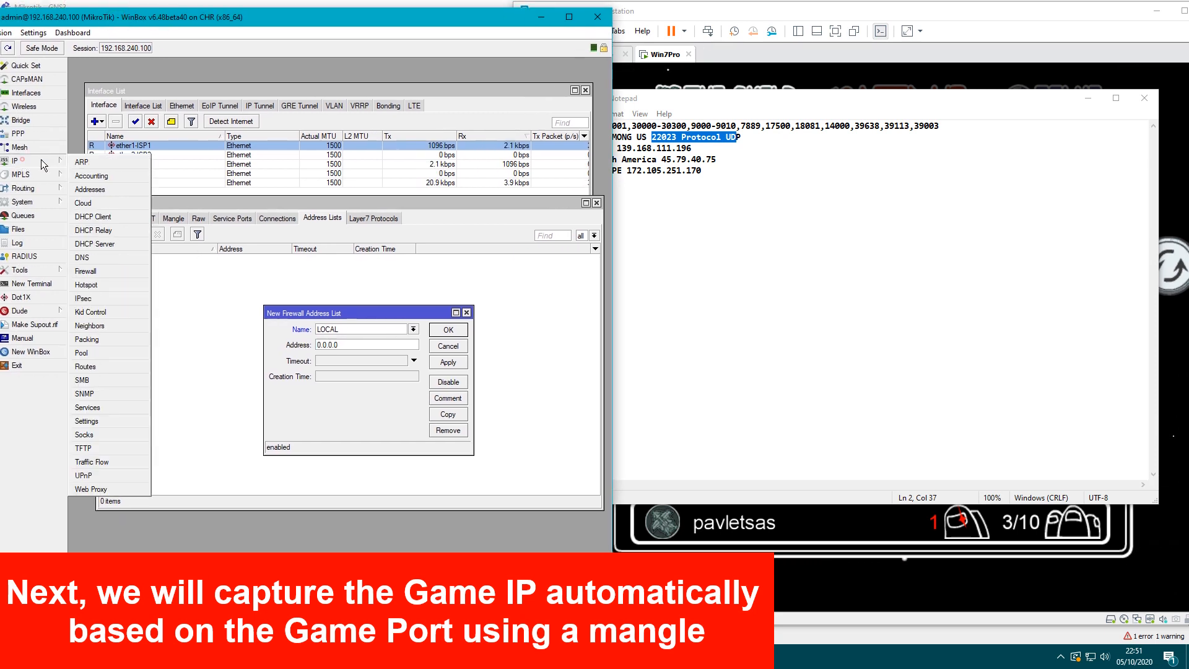
{"action": "left_click", "coordinate": [89, 189]}
{"action": "left_click_drag", "start_coordinate": [204, 227], "coordinate": [229, 138]}
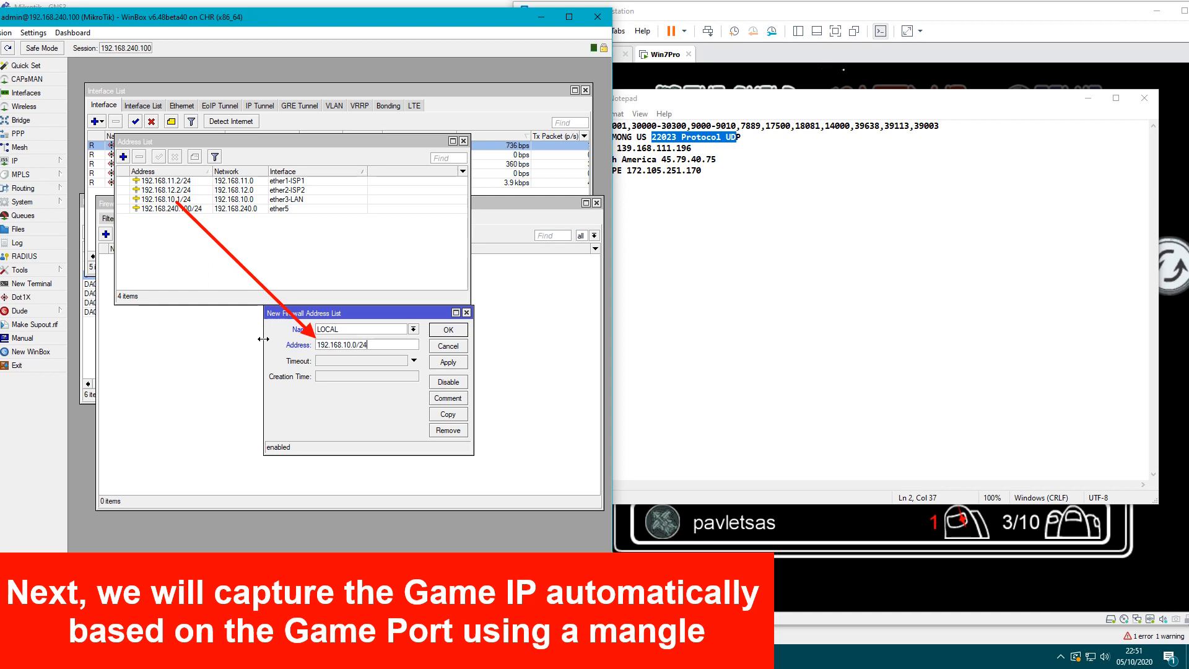
{"action": "left_click", "coordinate": [187, 200]}
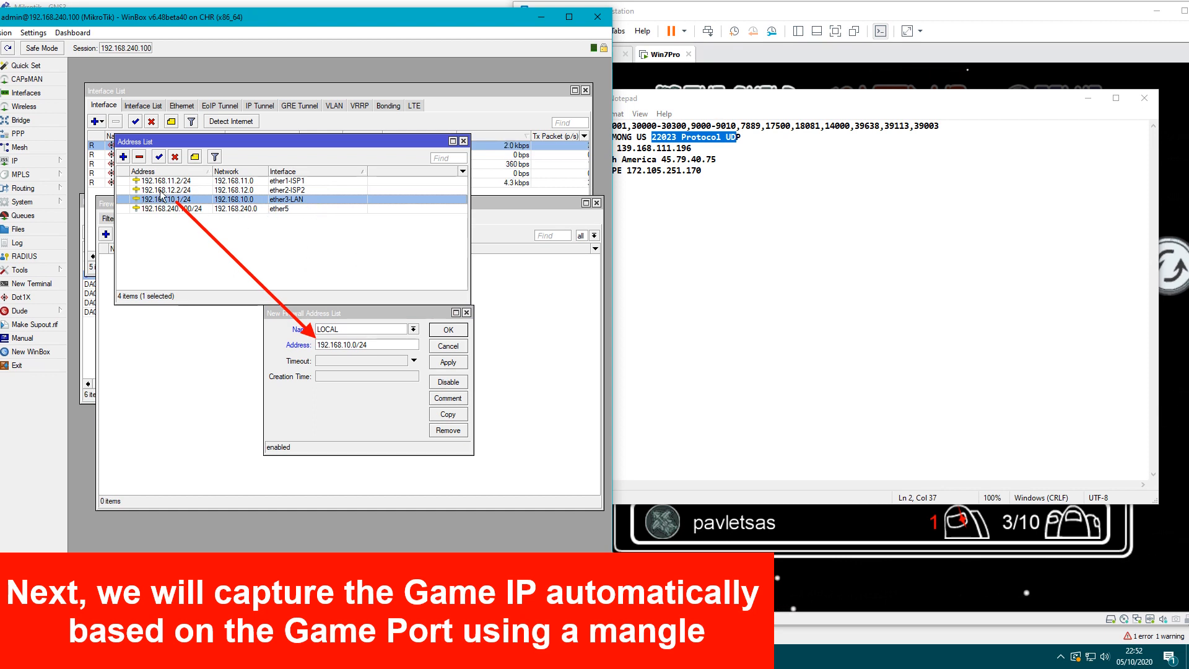
{"action": "left_click", "coordinate": [328, 412]}
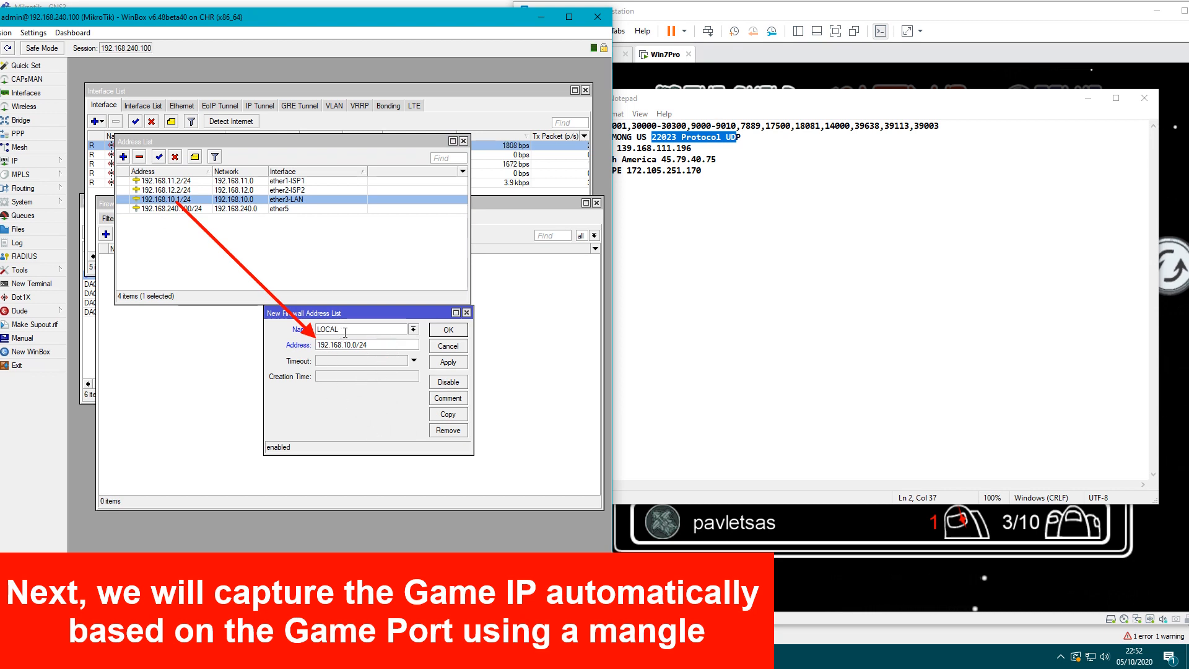
Step: Apply and save the LOCAL firewall address list entry, and close the router's IP address list
{"action": "double_click", "coordinate": [379, 345]}
{"action": "left_click", "coordinate": [461, 364]}
{"action": "left_click", "coordinate": [449, 331]}
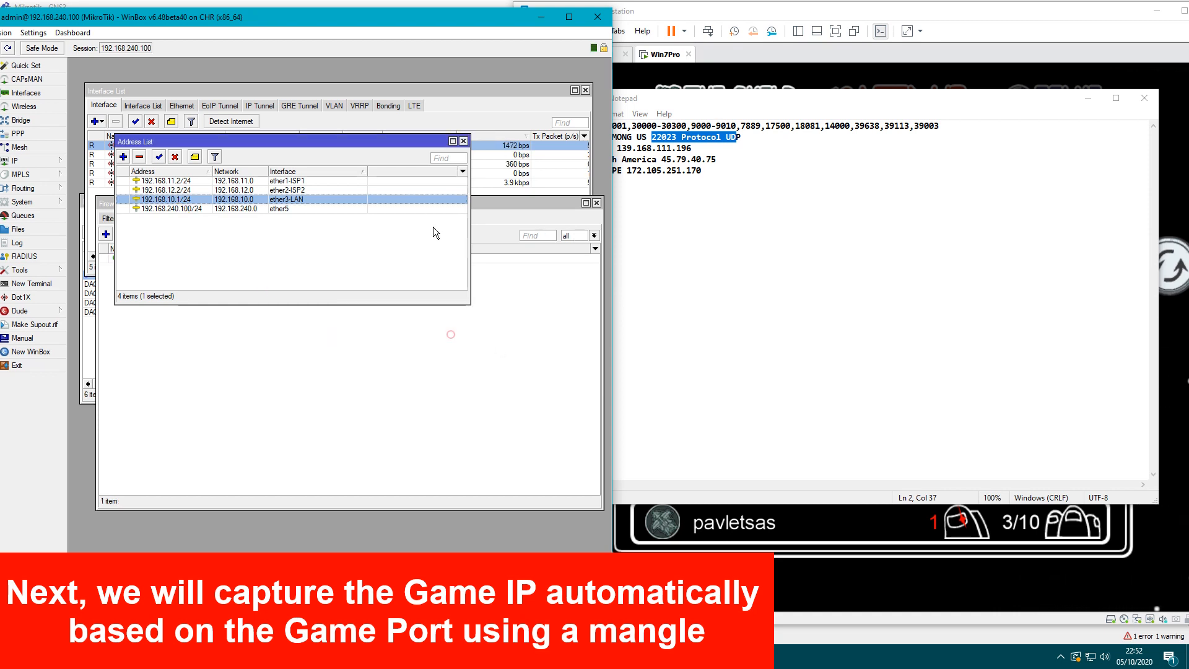
{"action": "left_click", "coordinate": [462, 142]}
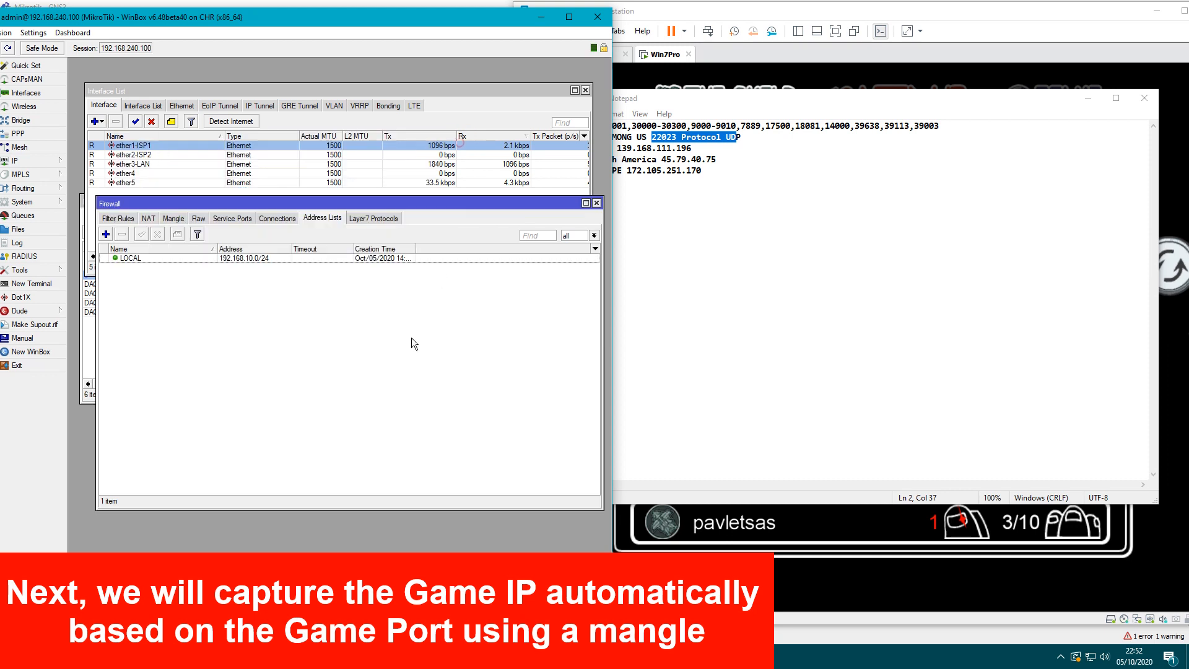
Step: Start a new firewall mangle rule in the prerouting chain with the protocol set to udp
{"action": "left_click", "coordinate": [174, 218]}
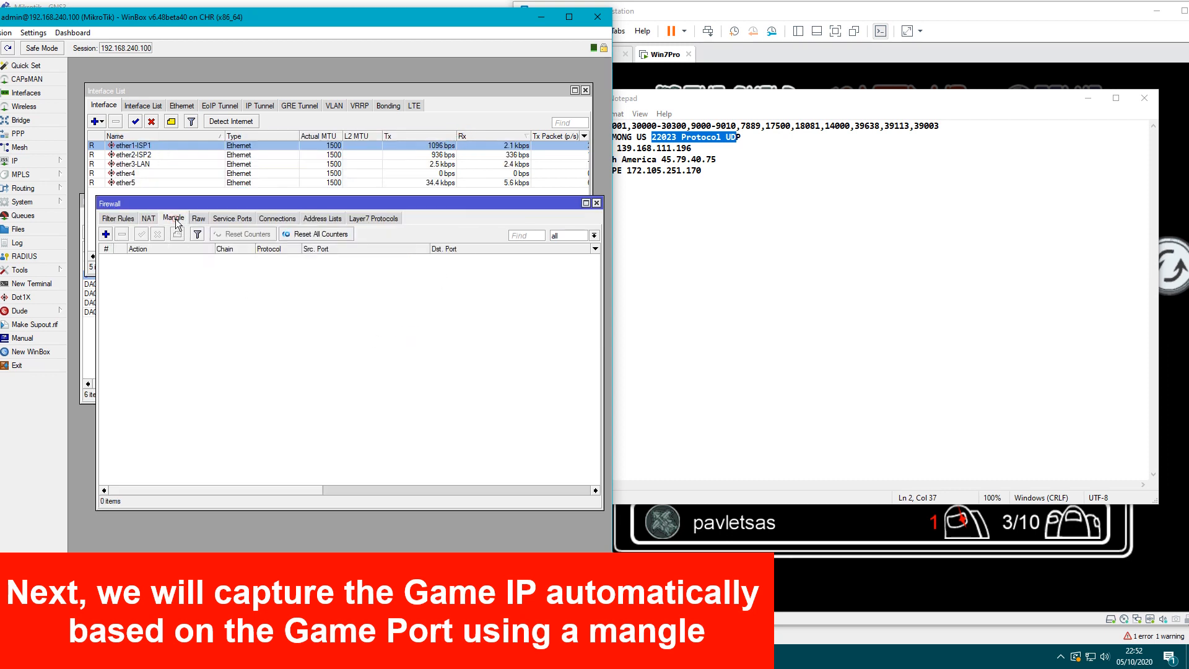
{"action": "left_click", "coordinate": [106, 234]}
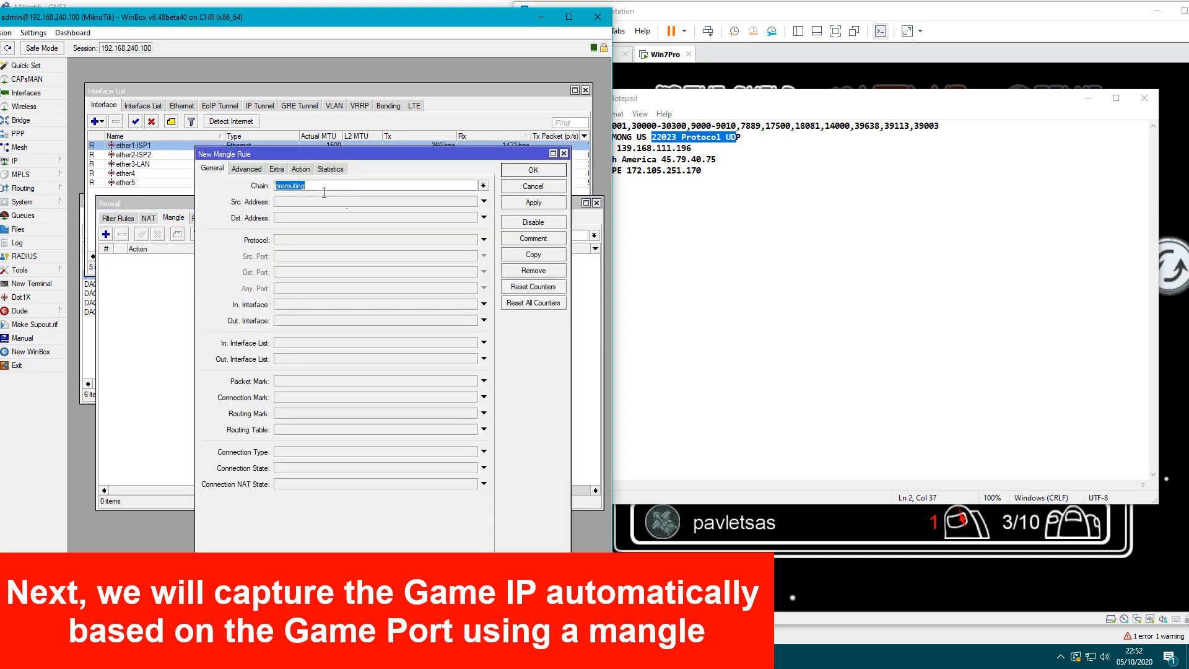
{"action": "left_click", "coordinate": [344, 239]}
{"action": "left_click", "coordinate": [341, 239]}
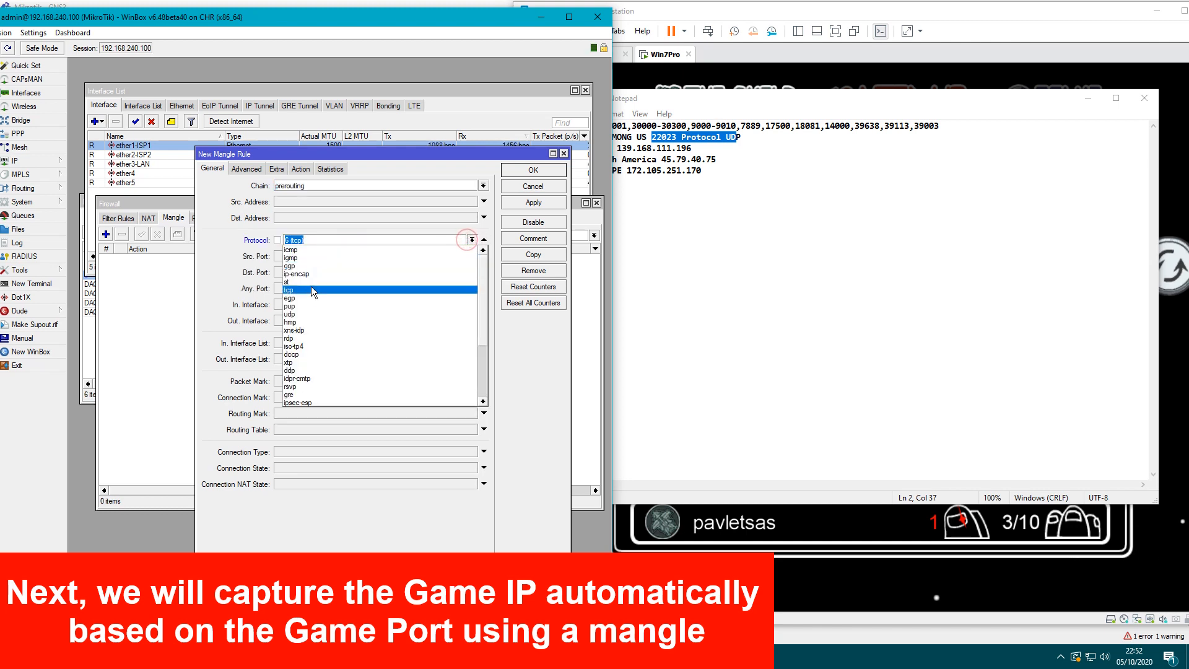
{"action": "left_click", "coordinate": [303, 311]}
Step: Set the mangle rule's destination port to 22023, the Among Us port from the notes
{"action": "left_click", "coordinate": [321, 273]}
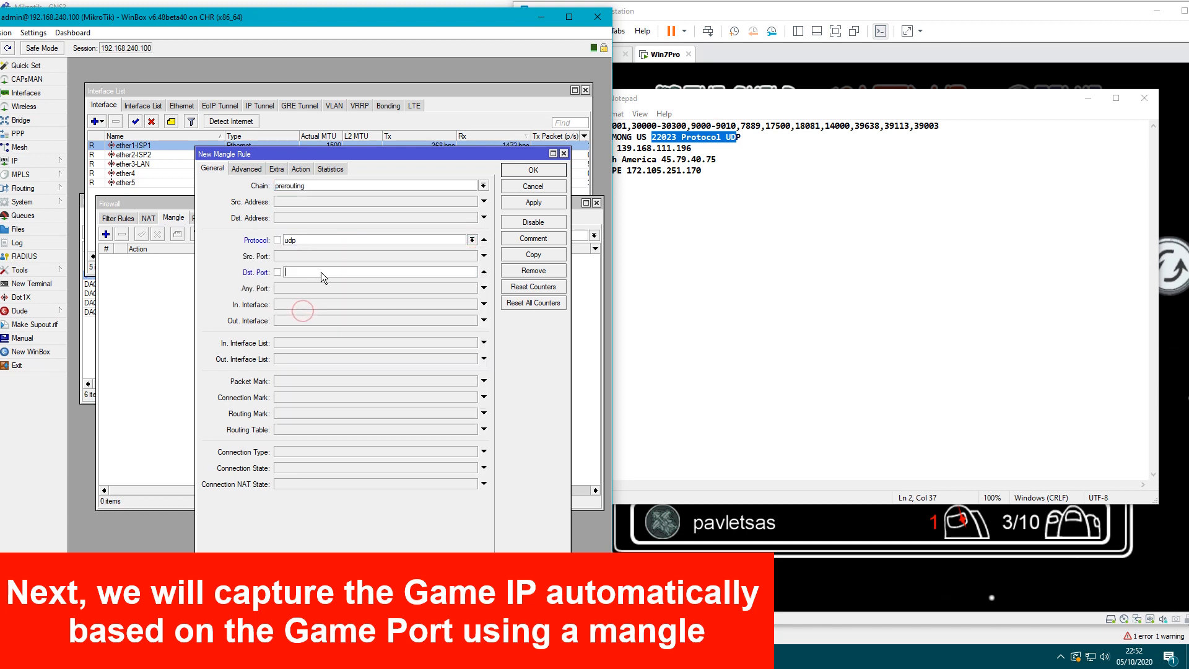
{"action": "left_click", "coordinate": [663, 139]}
{"action": "right_click", "coordinate": [674, 137]}
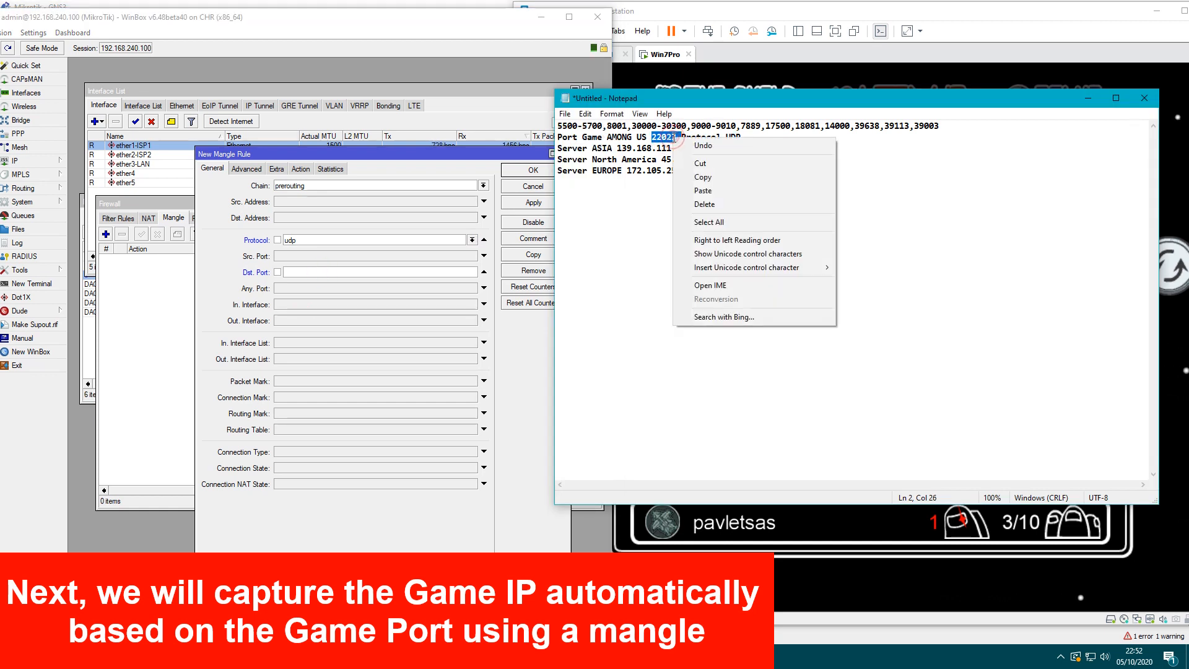
{"action": "left_click", "coordinate": [658, 139]}
{"action": "left_click", "coordinate": [306, 273]}
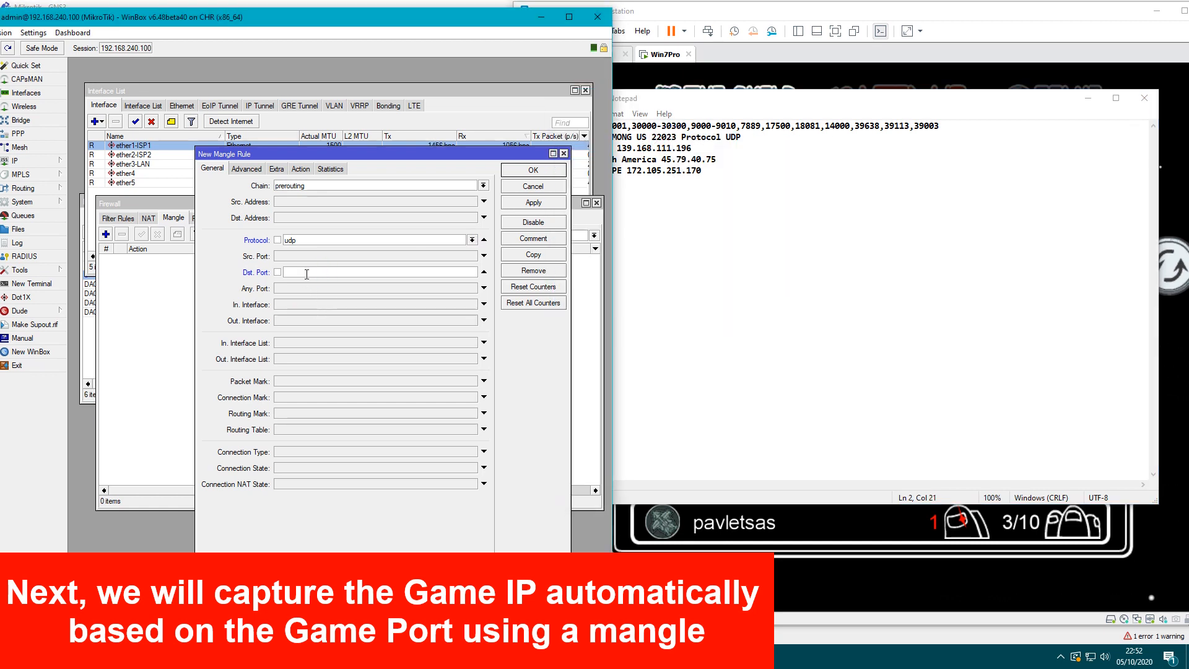
{"action": "type", "text": "22023"}
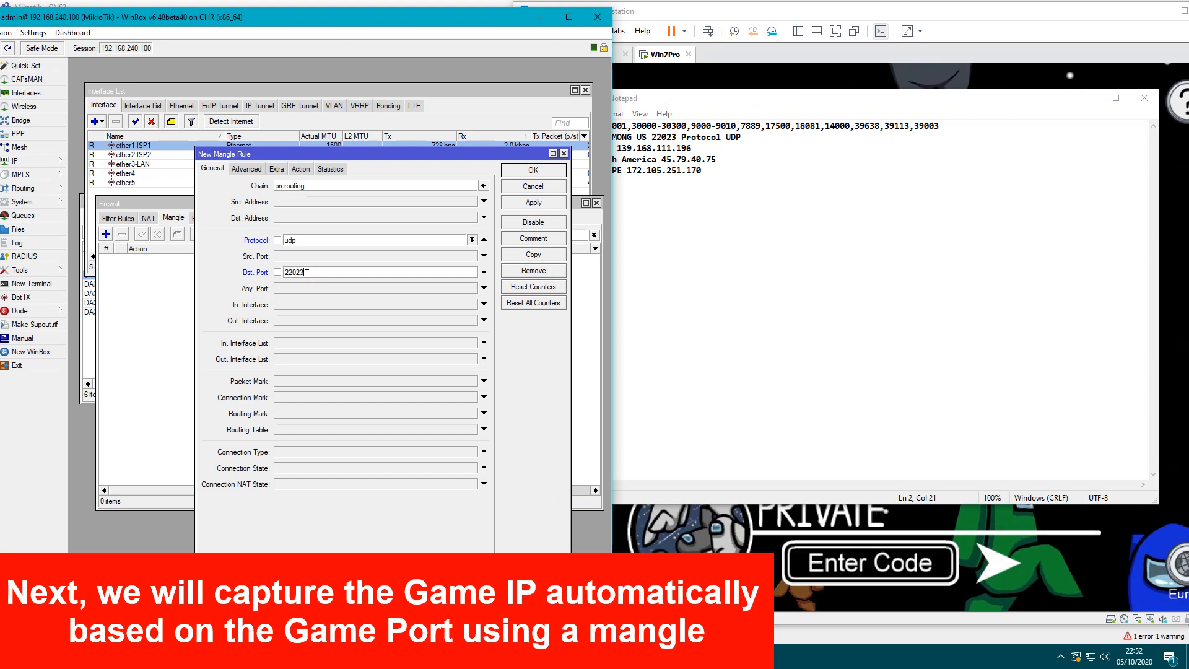
Step: Match traffic from source address list LOCAL whose destination address list is not LOCAL in the mangle rule
{"action": "left_click", "coordinate": [246, 171]}
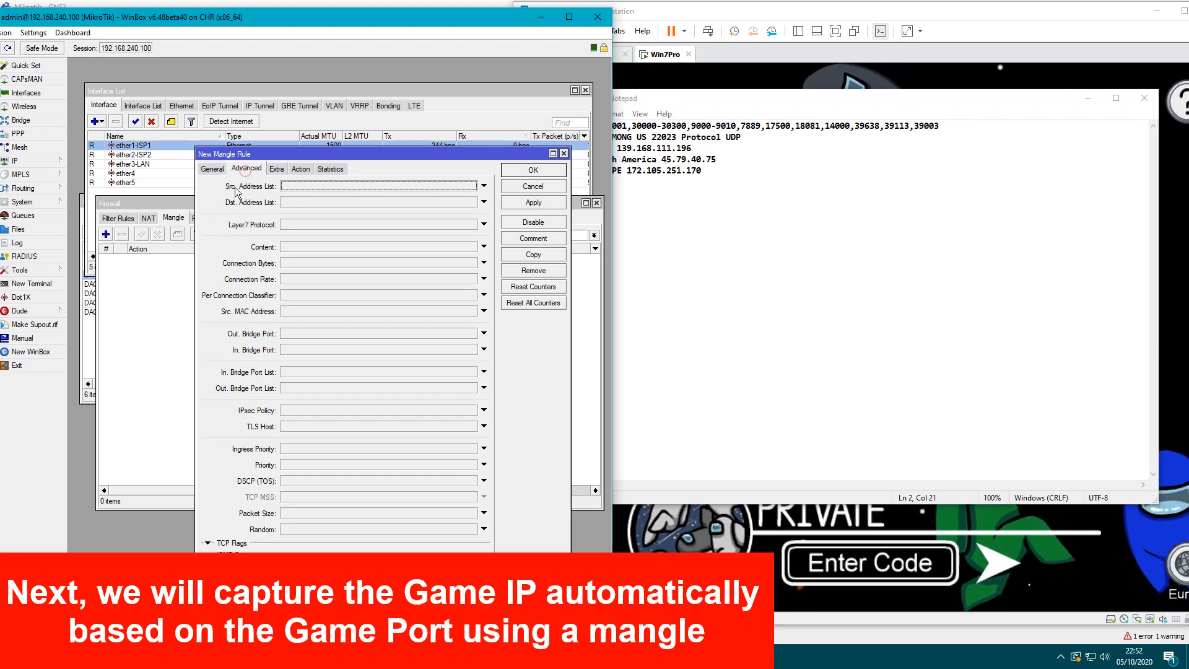
{"action": "left_click", "coordinate": [329, 186]}
{"action": "left_click", "coordinate": [472, 186]}
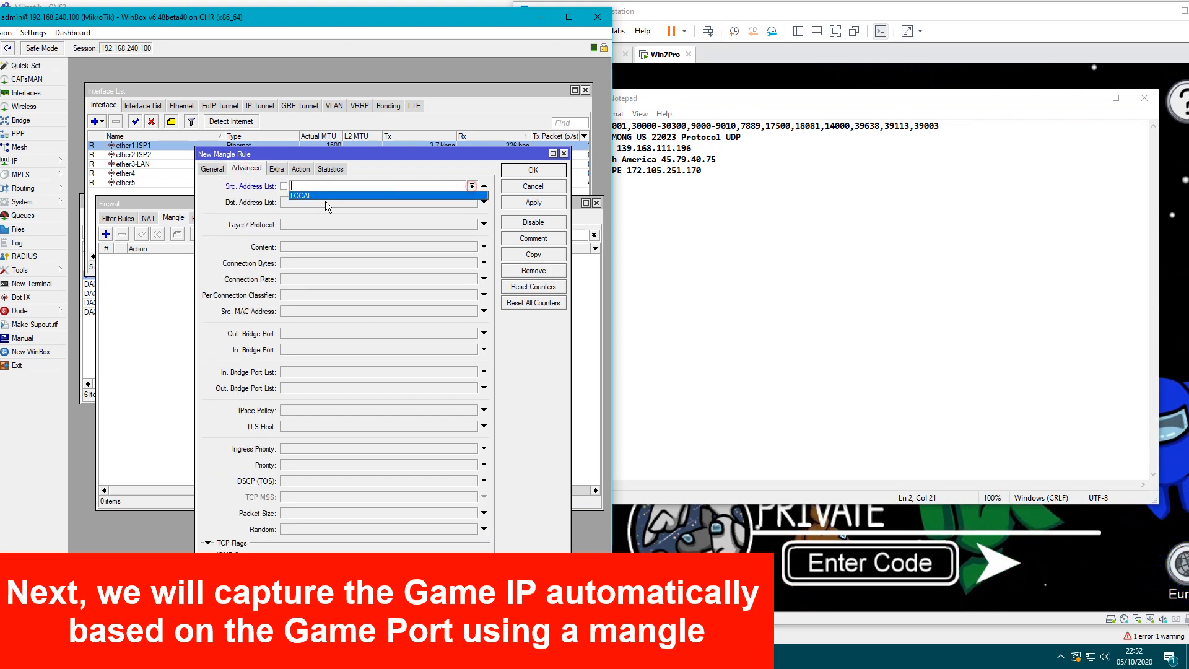
{"action": "left_click", "coordinate": [319, 195]}
{"action": "left_click", "coordinate": [326, 202]}
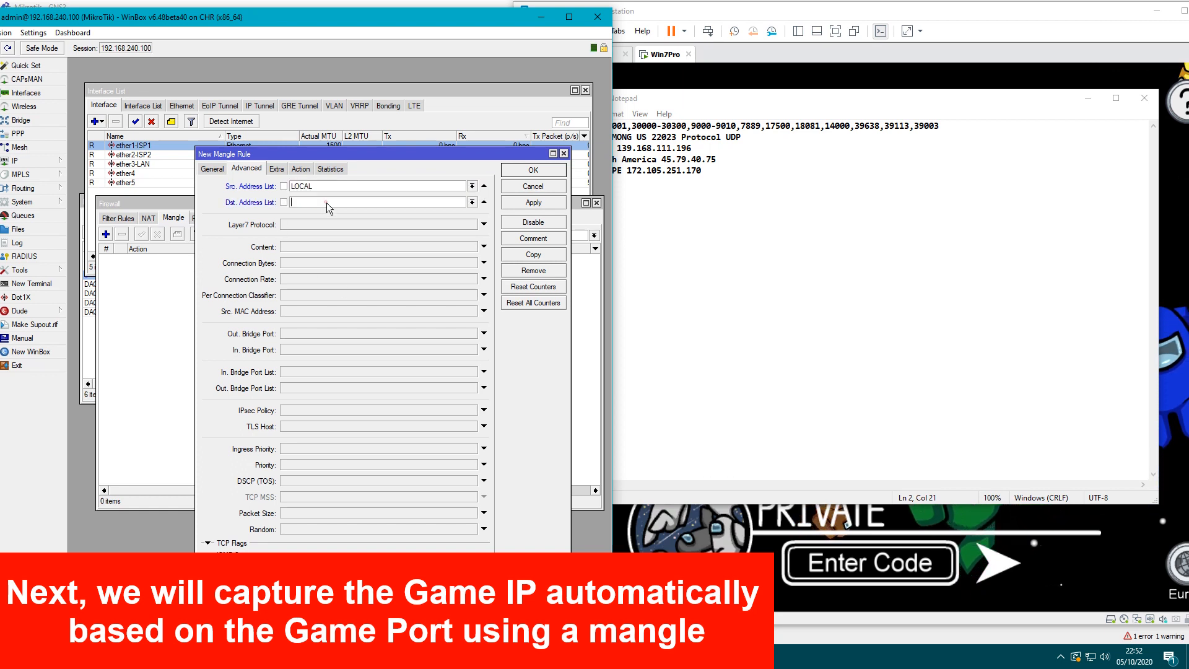
{"action": "left_click", "coordinate": [283, 201]}
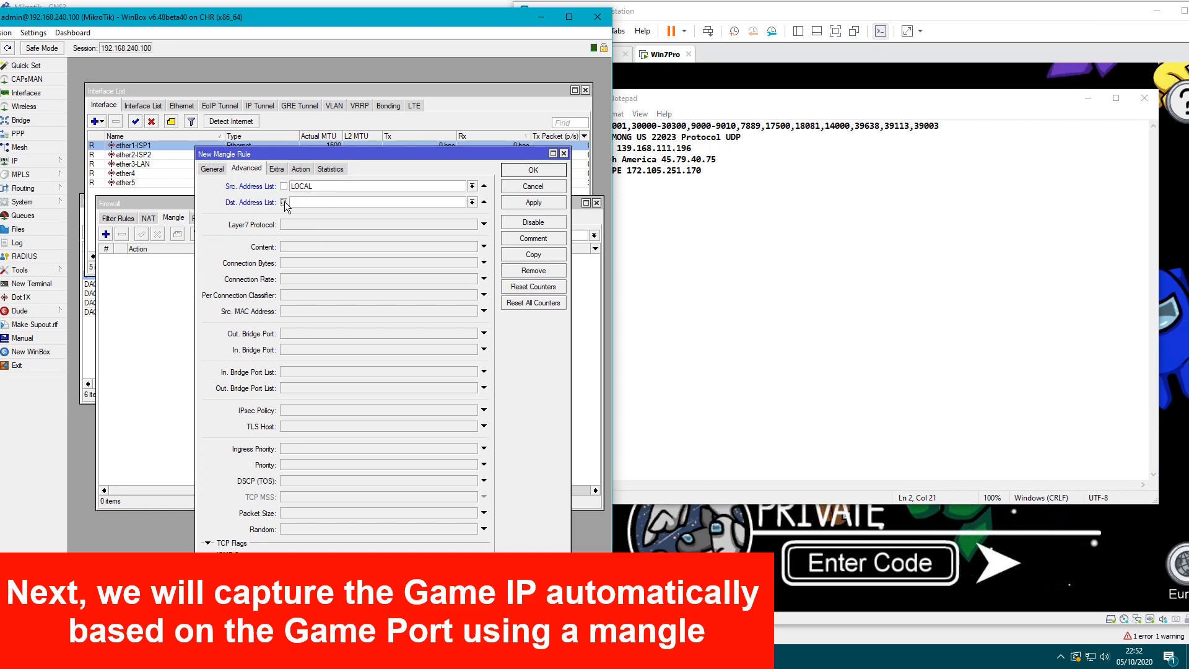
{"action": "left_click", "coordinate": [473, 202]}
{"action": "left_click", "coordinate": [350, 212]}
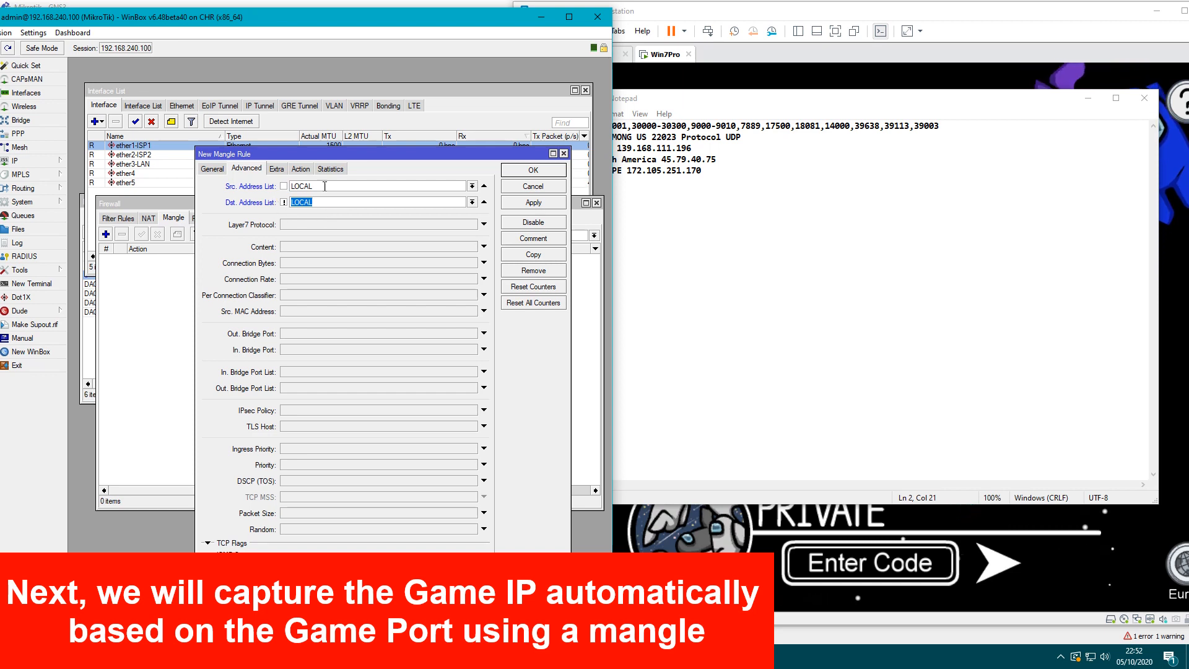
Step: Set the mangle rule's action to add dst to address list with a timeout of 1d 00:00:00
{"action": "left_click", "coordinate": [300, 168]}
{"action": "left_click", "coordinate": [296, 185]}
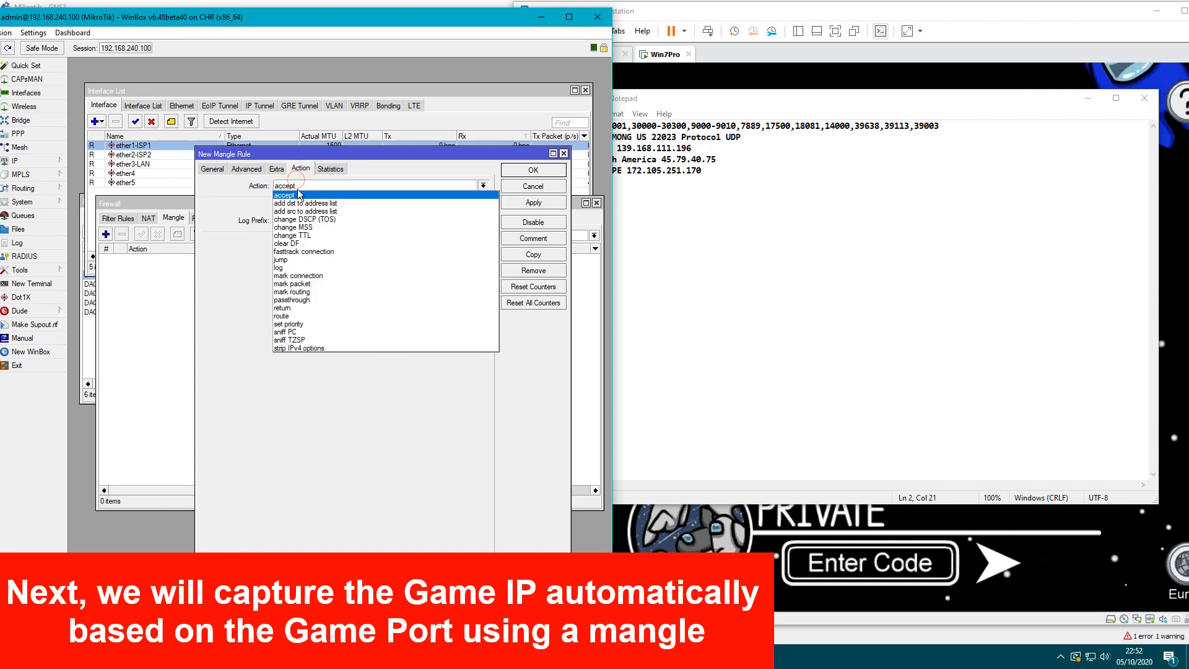
{"action": "left_click", "coordinate": [322, 204]}
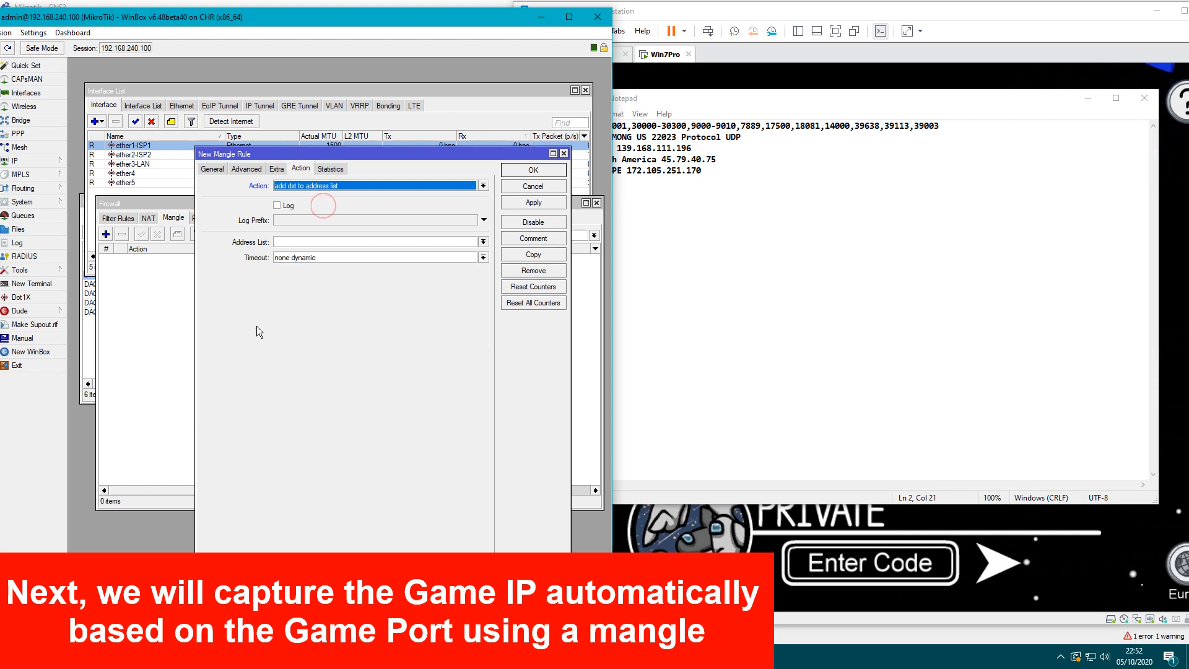
{"action": "left_click", "coordinate": [339, 257]}
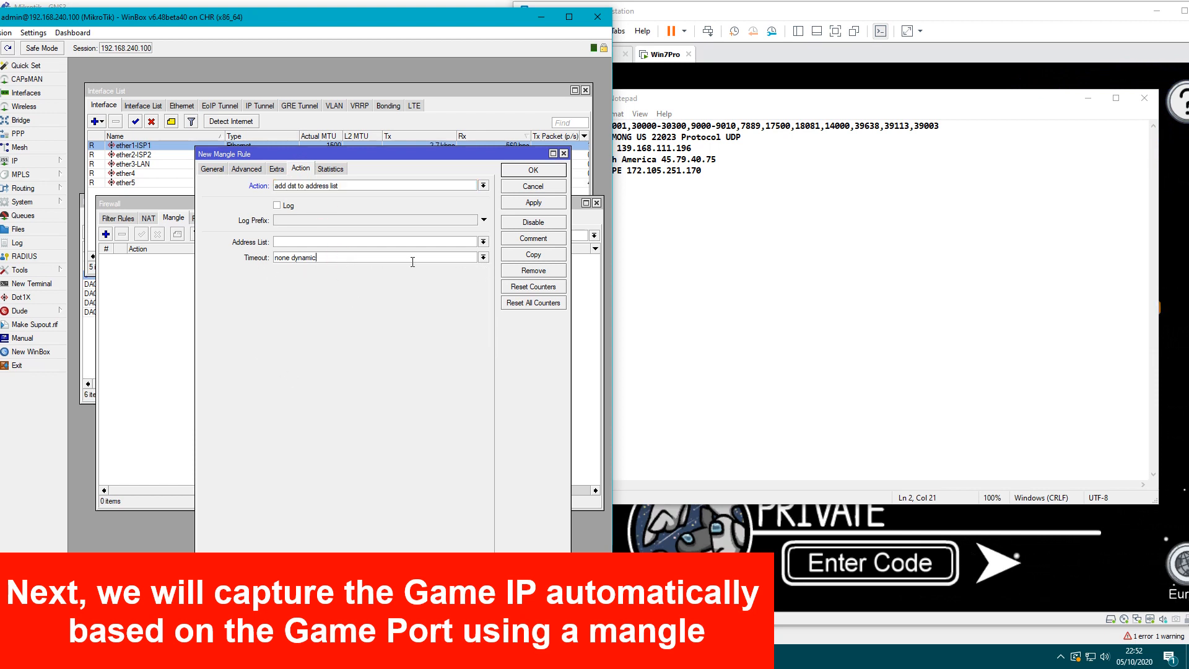
{"action": "left_click", "coordinate": [483, 257]}
{"action": "left_click", "coordinate": [483, 256]}
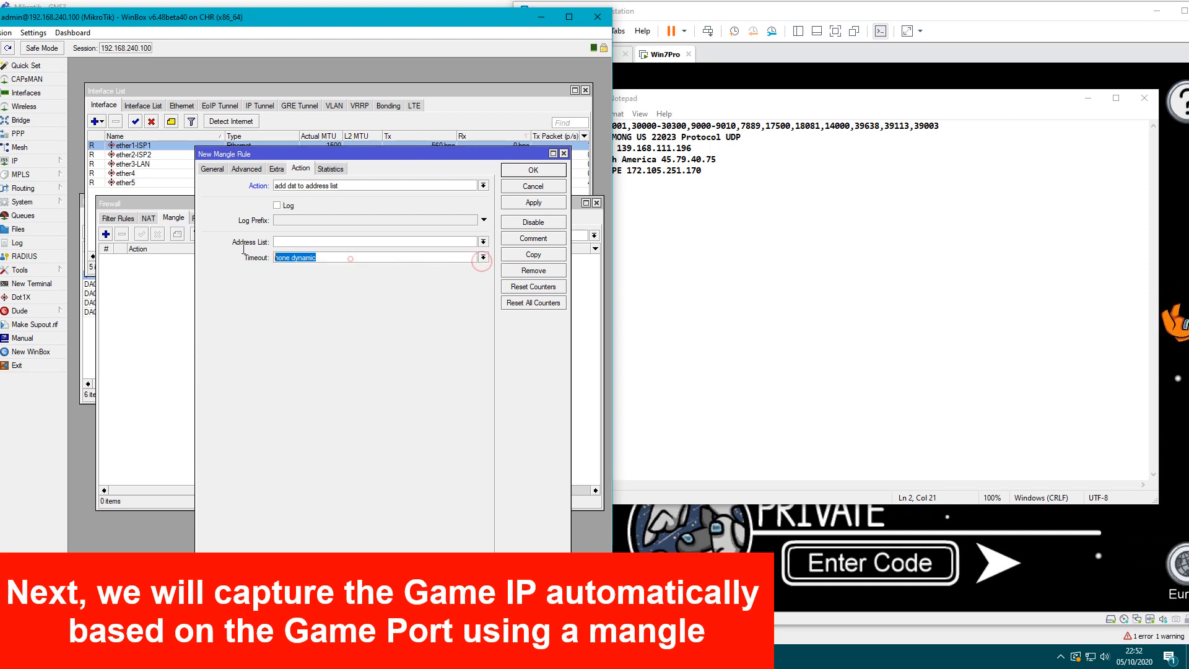
{"action": "type", "text": "1d 0"}
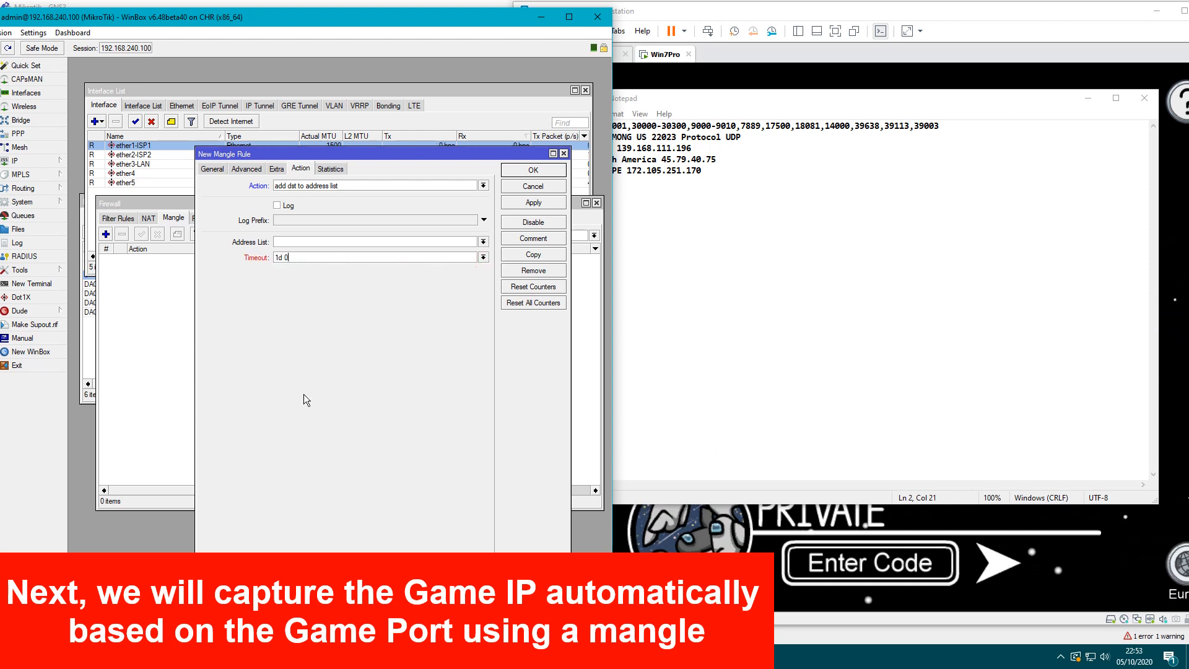
{"action": "type", "text": "0:00:00"}
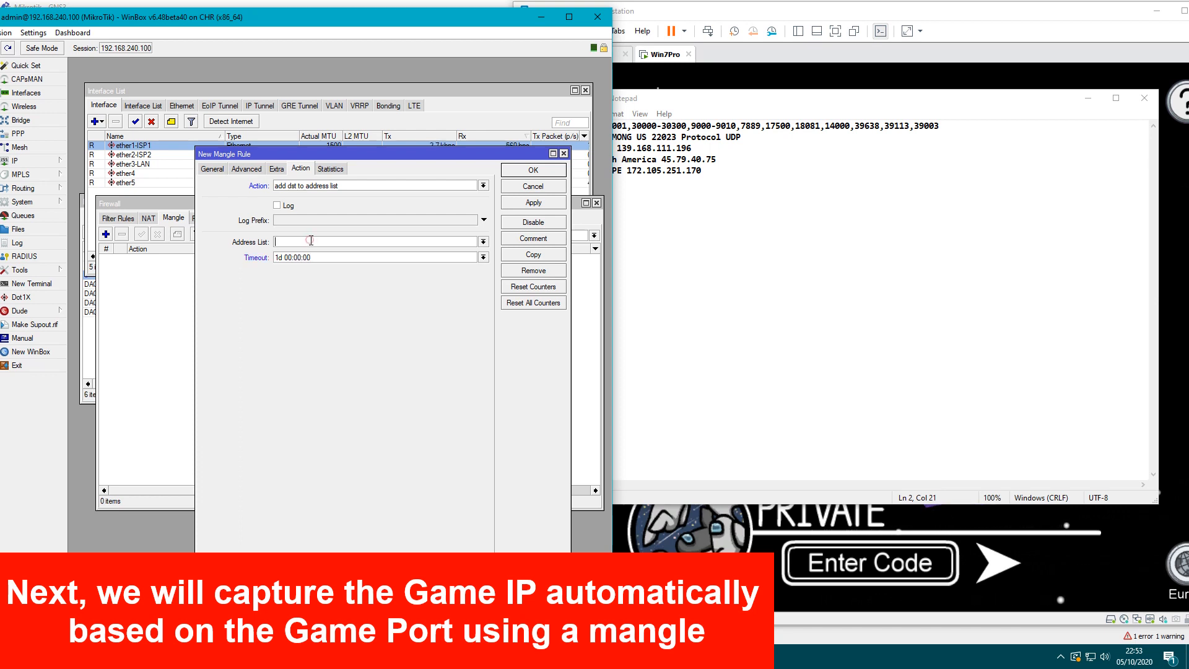
Step: Name the mangle rule's target address list GAME, then apply and save the rule
{"action": "left_click", "coordinate": [311, 240]}
{"action": "type", "text": "GAME"}
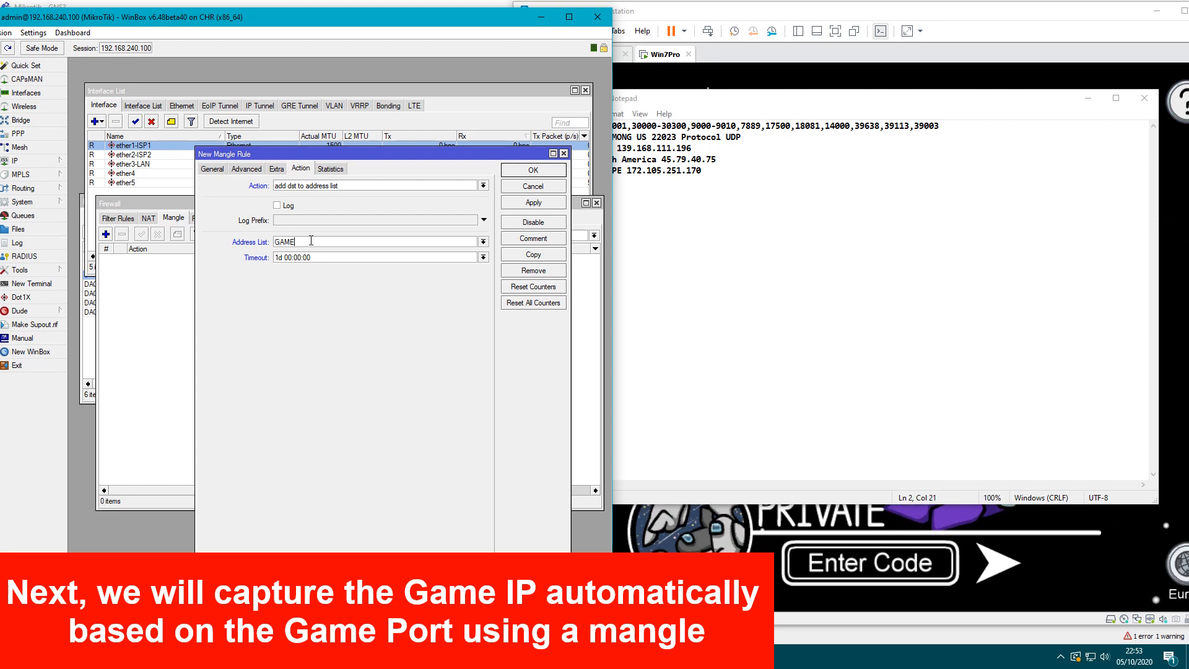
{"action": "left_click", "coordinate": [541, 204]}
{"action": "left_click", "coordinate": [535, 173]}
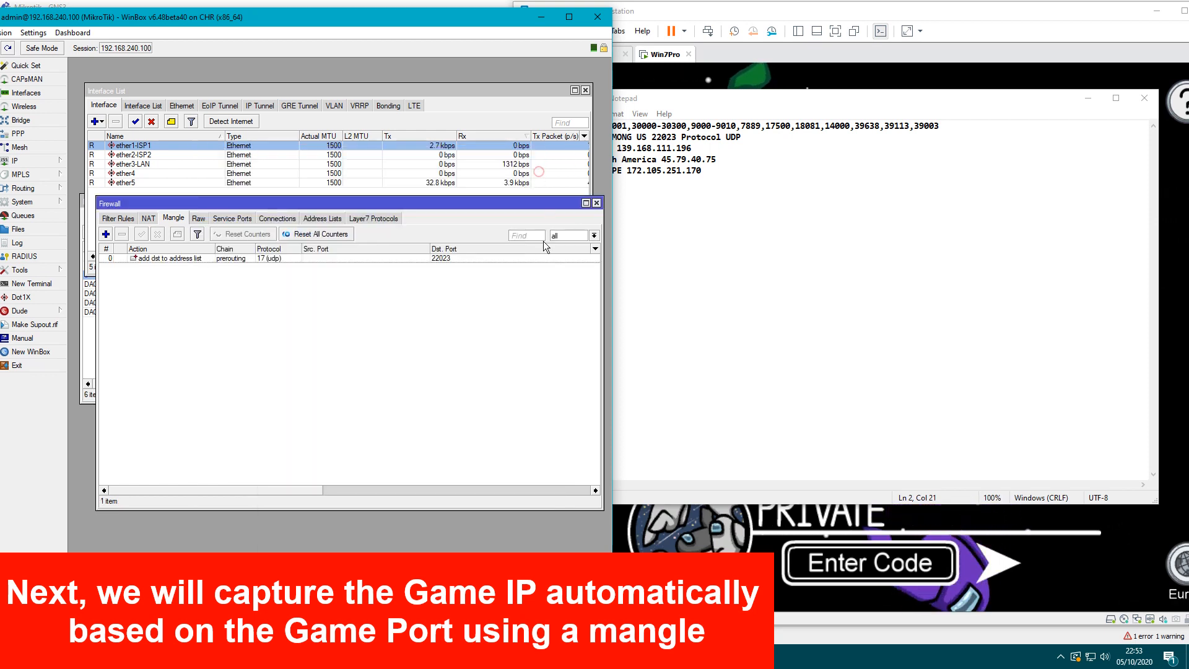
Step: Show the firewall address lists, switch to the Win7Pro virtual machine and find public Among Us games on the Europe server
{"action": "left_click", "coordinate": [484, 327]}
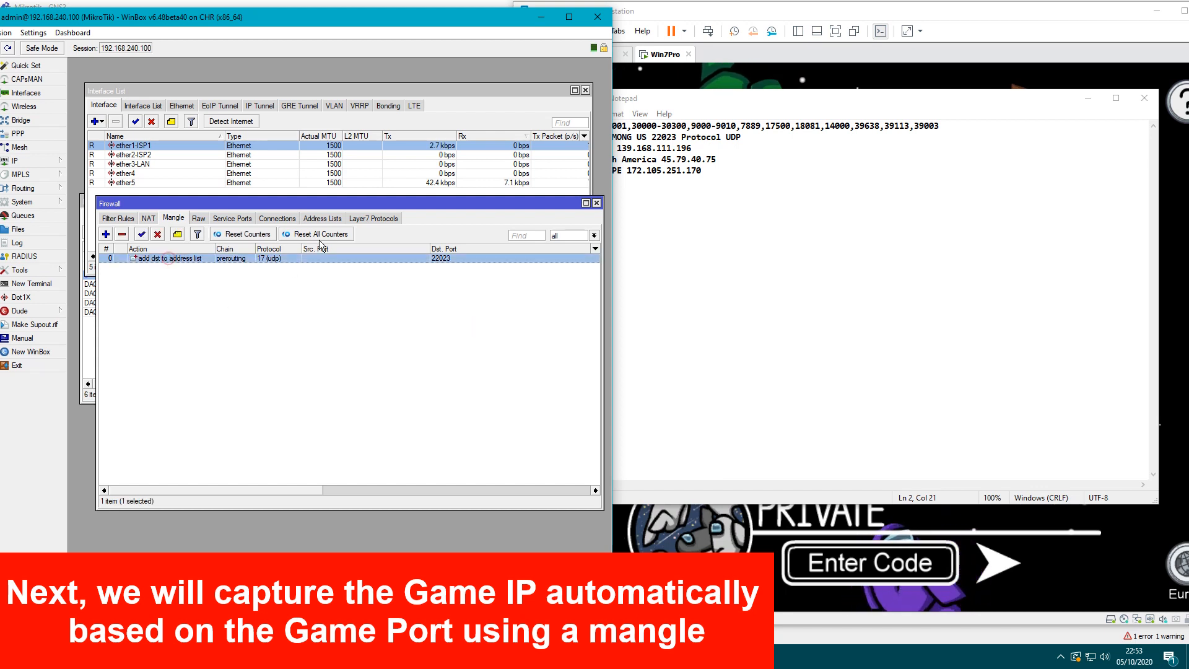
{"action": "left_click", "coordinate": [332, 219]}
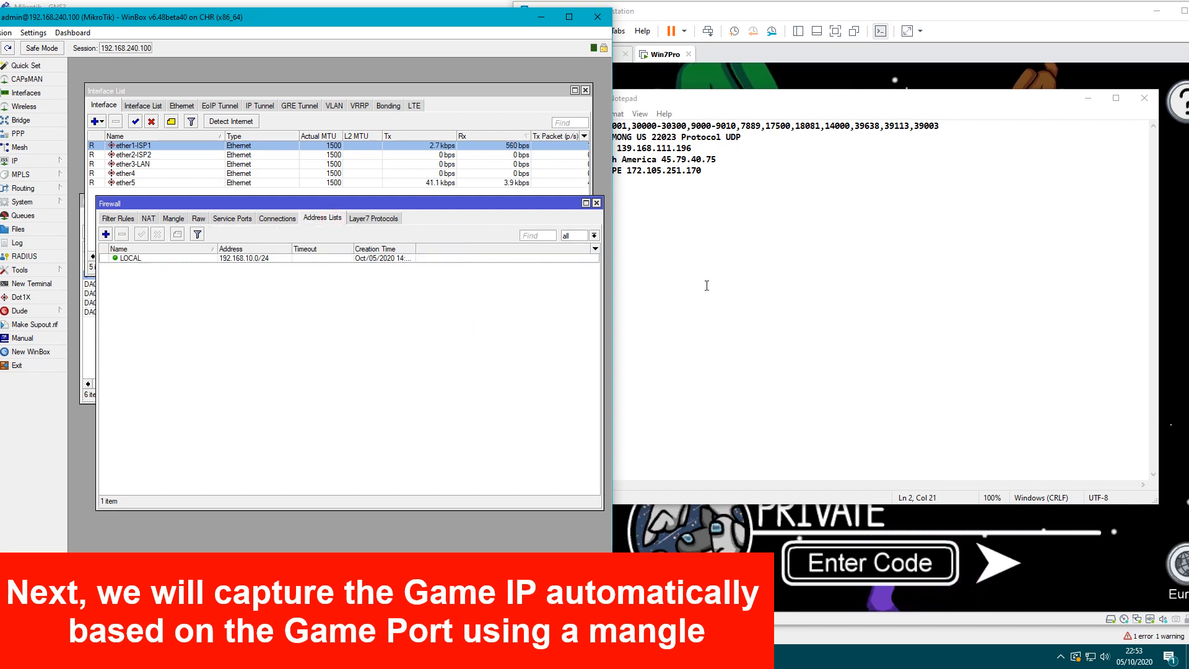
{"action": "left_click", "coordinate": [1066, 56]}
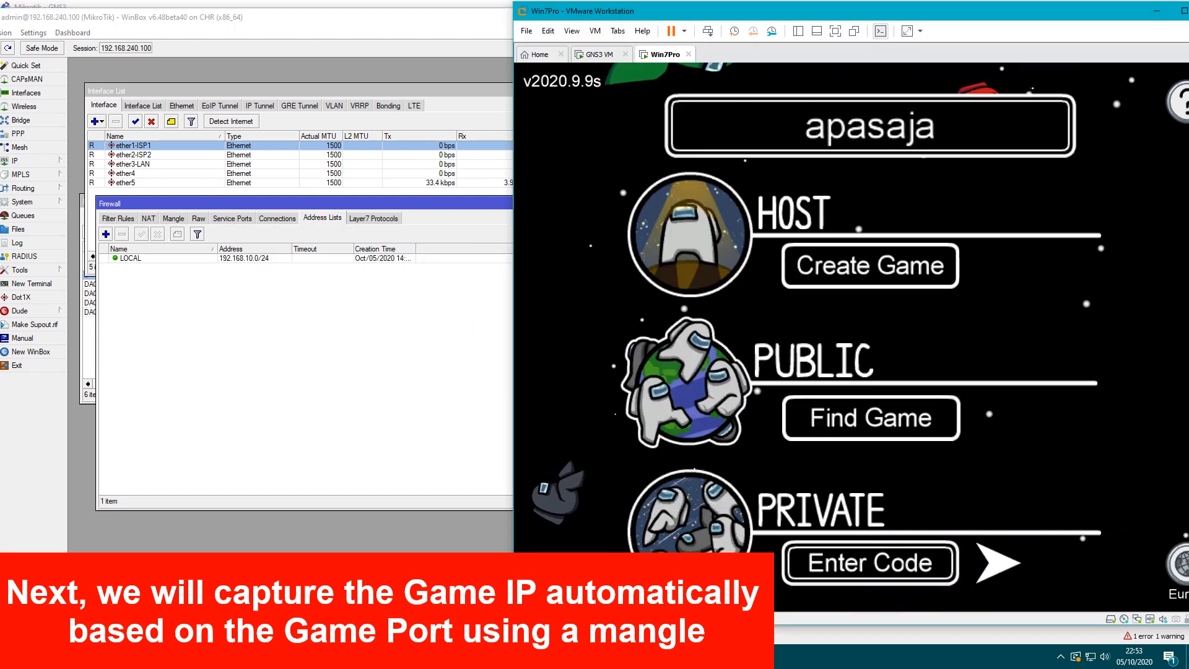
{"action": "left_click", "coordinate": [553, 565]}
{"action": "left_click", "coordinate": [932, 440]}
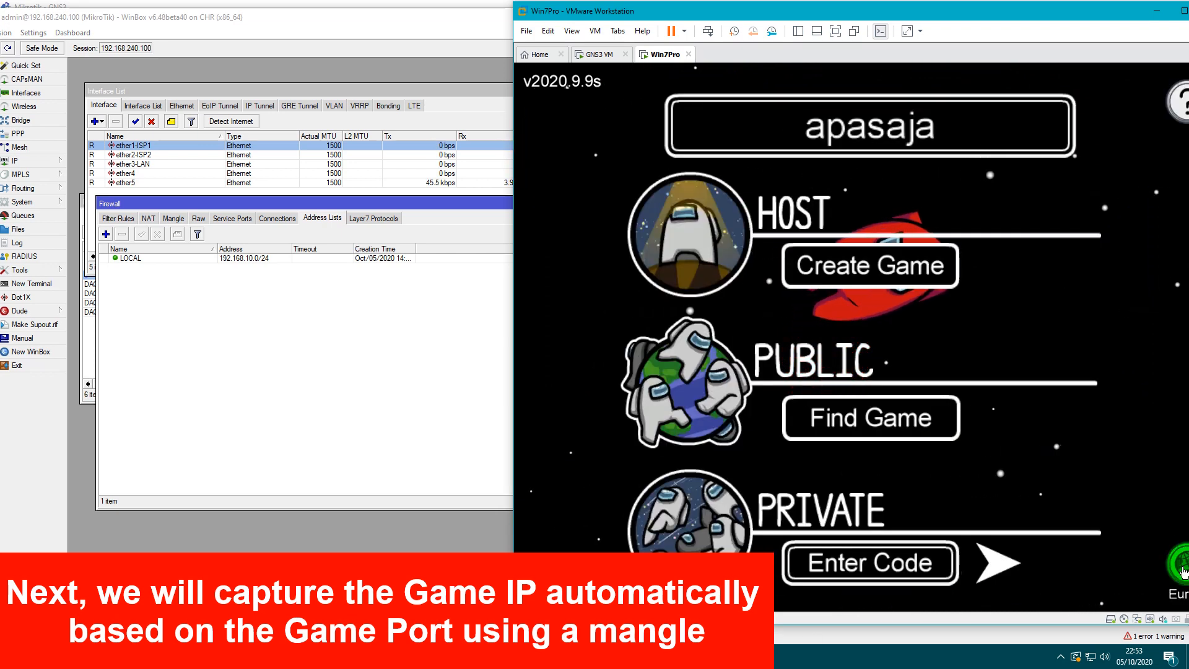
{"action": "left_click_drag", "start_coordinate": [1040, 17], "coordinate": [978, 16]}
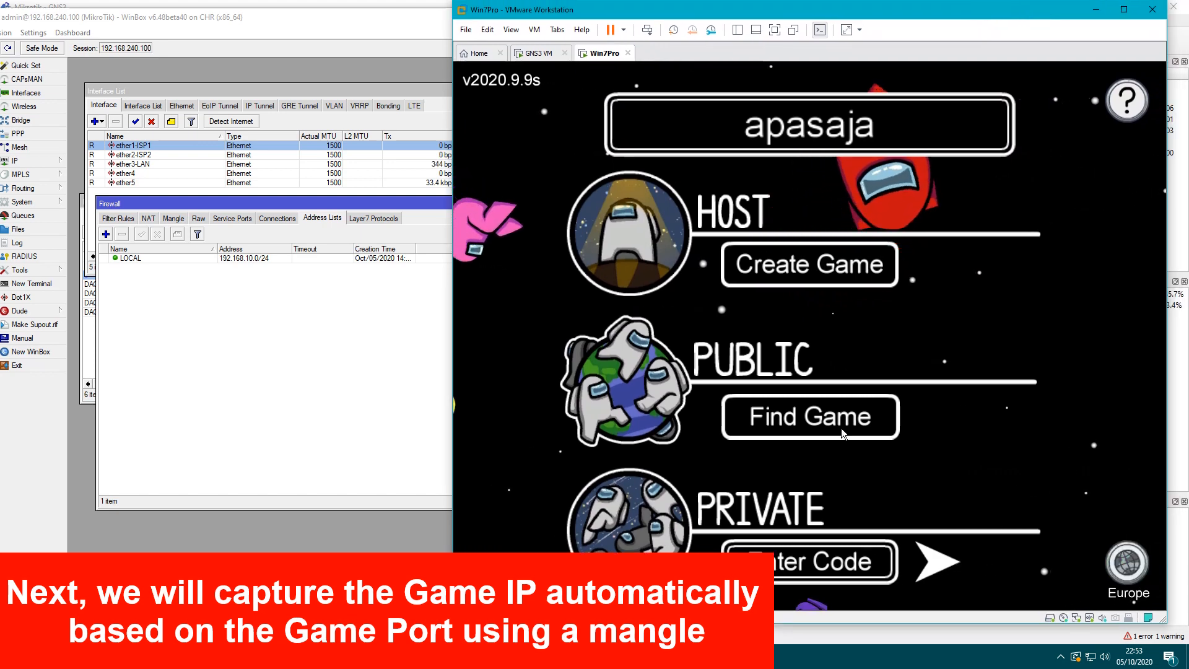
{"action": "left_click", "coordinate": [808, 425]}
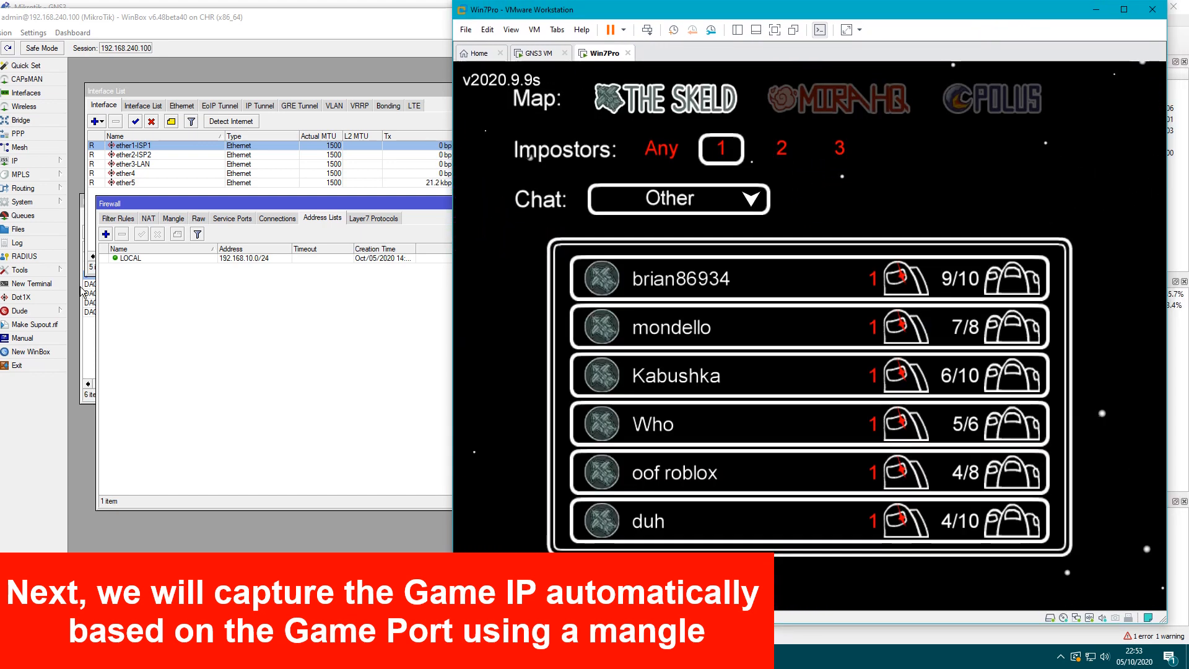
Step: Compare the captured GAME entry in the router's address list with the Europe server IP in the notes
{"action": "left_click", "coordinate": [243, 325]}
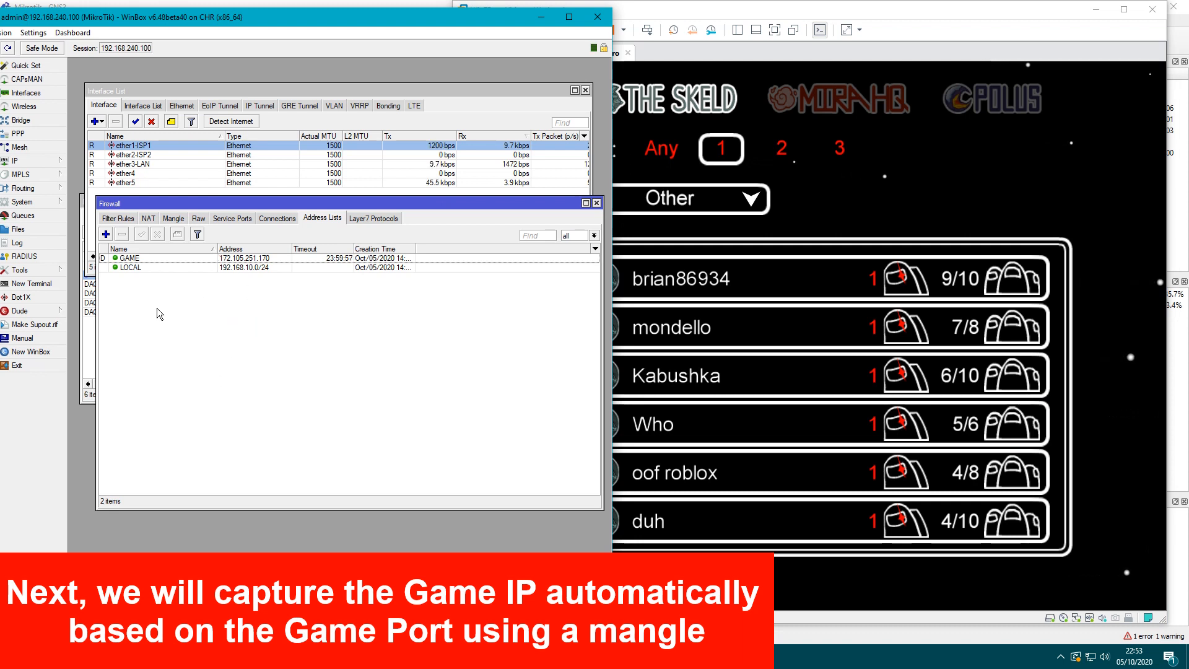
{"action": "left_click", "coordinate": [249, 258]}
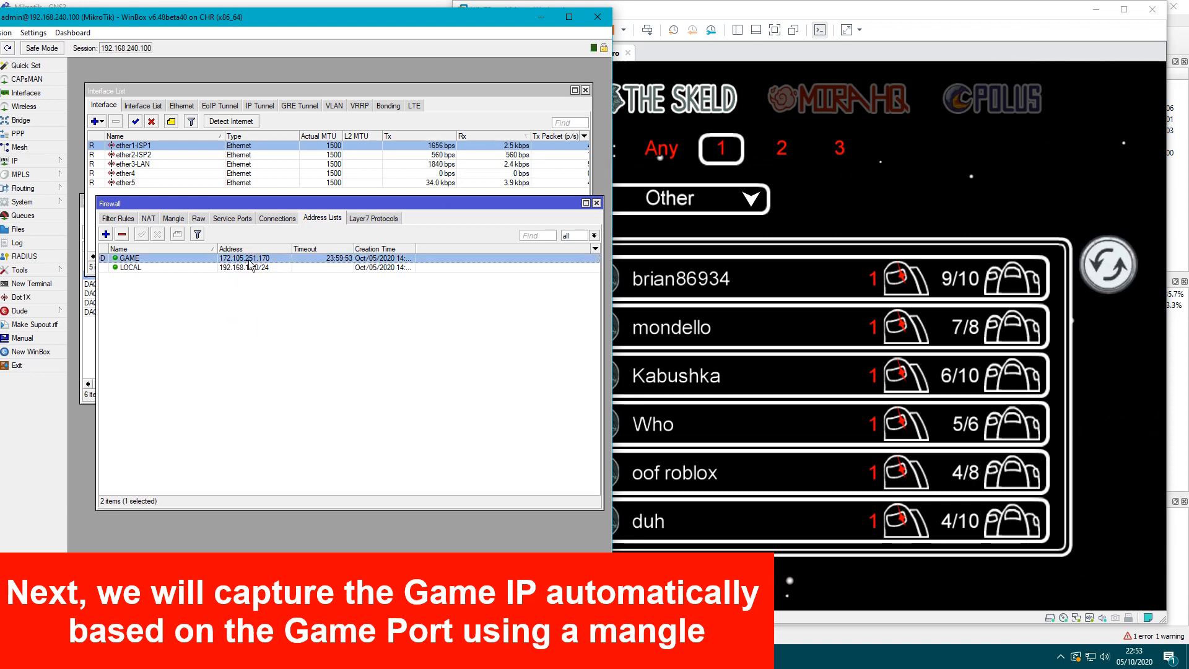
{"action": "left_click", "coordinate": [396, 656]}
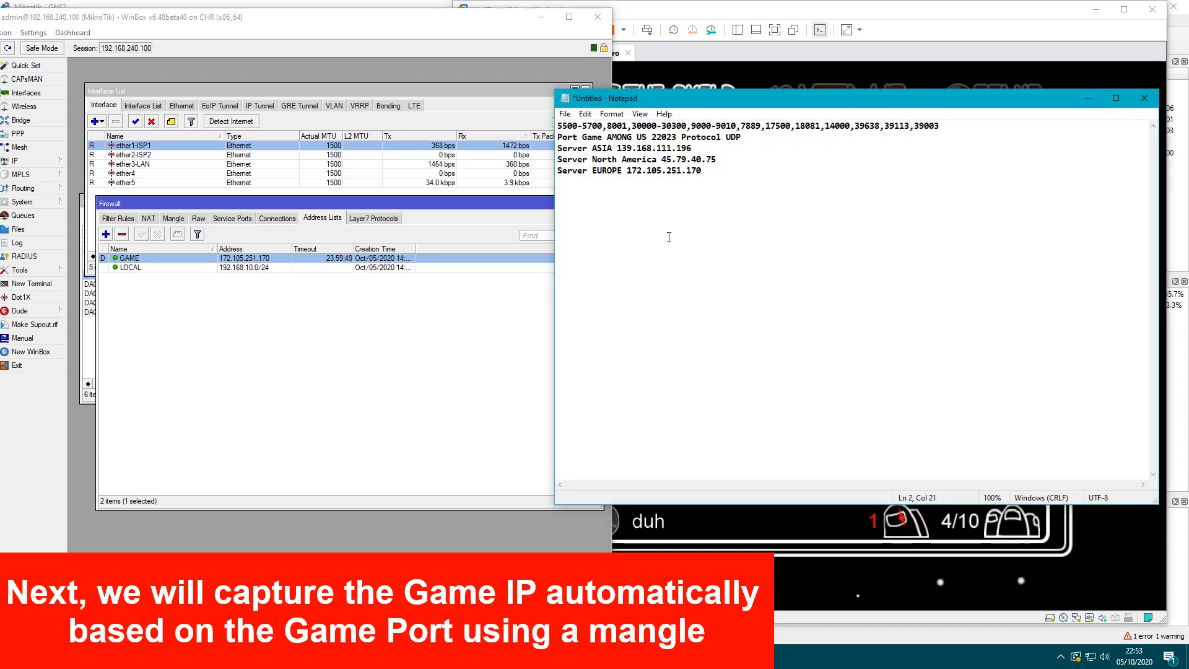
{"action": "left_click_drag", "start_coordinate": [627, 172], "coordinate": [691, 175]}
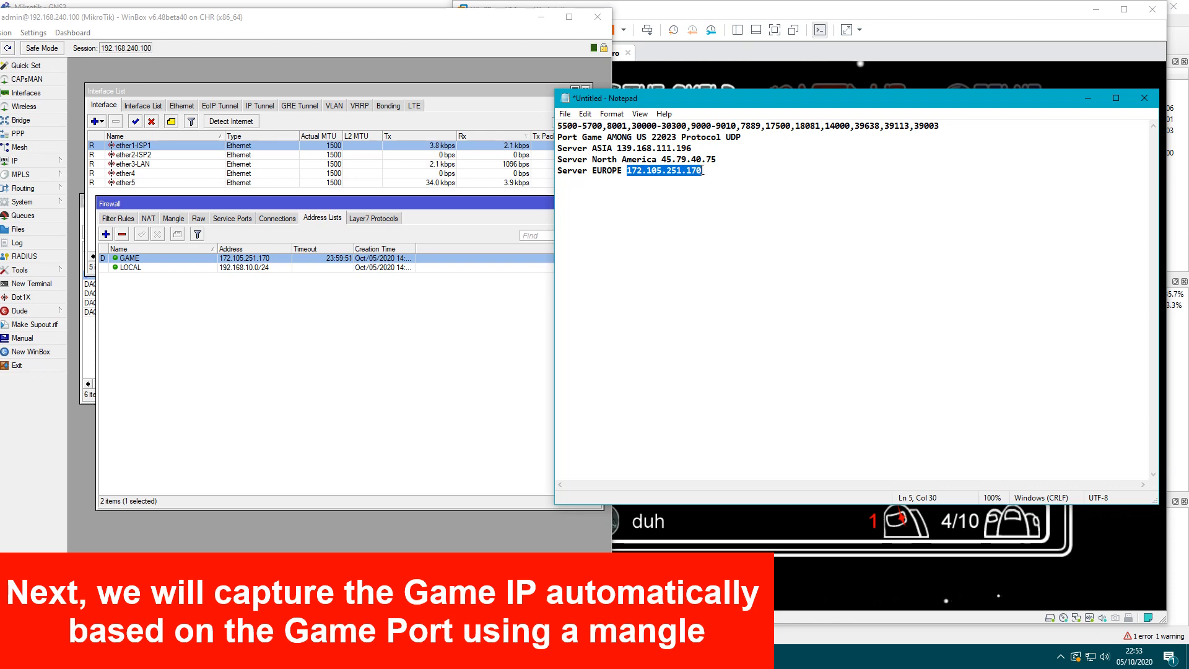
Step: Return to the Among Us online menu, change the region to Asia and find public games
{"action": "left_click", "coordinate": [734, 579]}
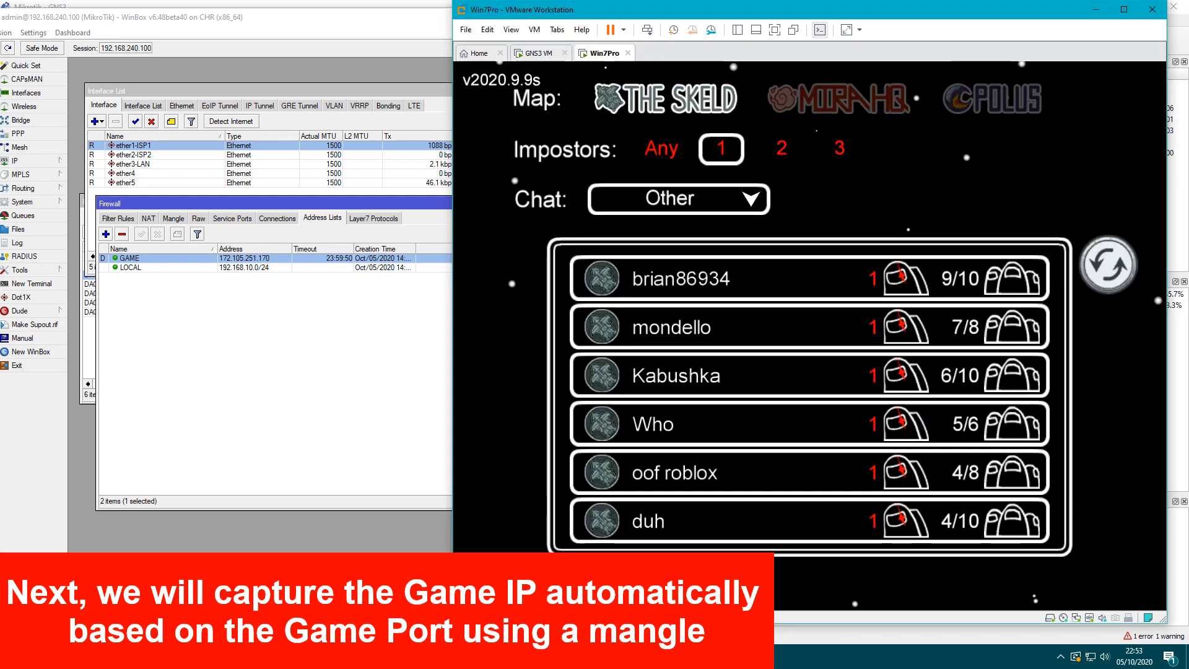
{"action": "key", "text": "Escape"}
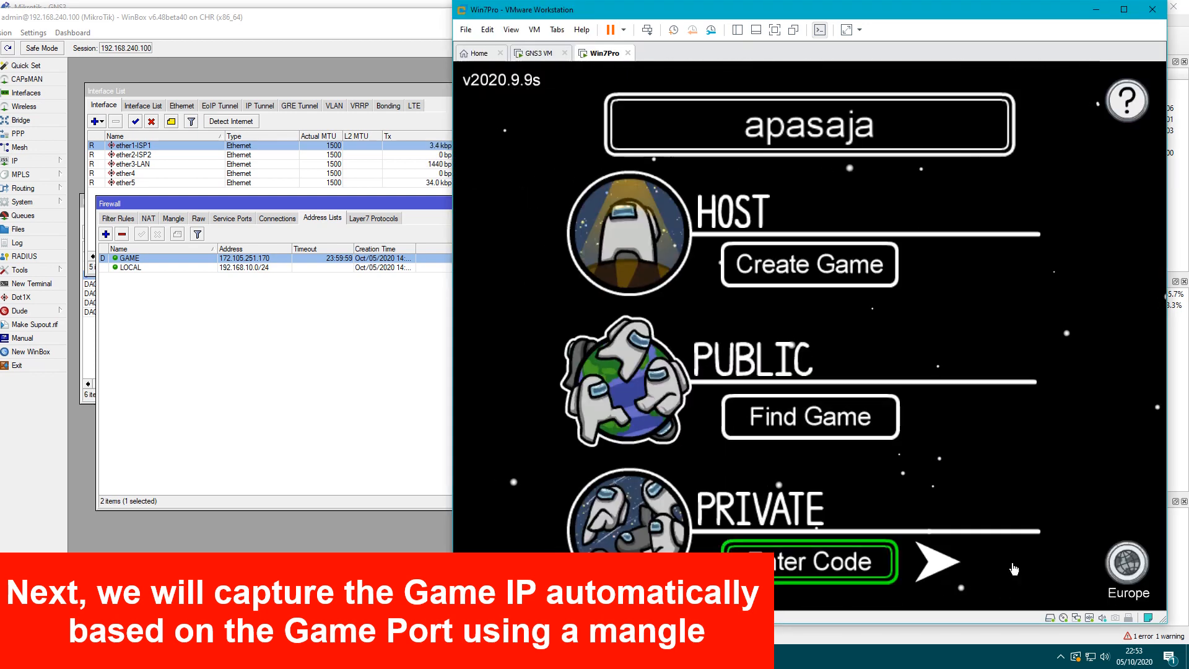
{"action": "left_click", "coordinate": [1127, 563]}
{"action": "left_click", "coordinate": [805, 198]}
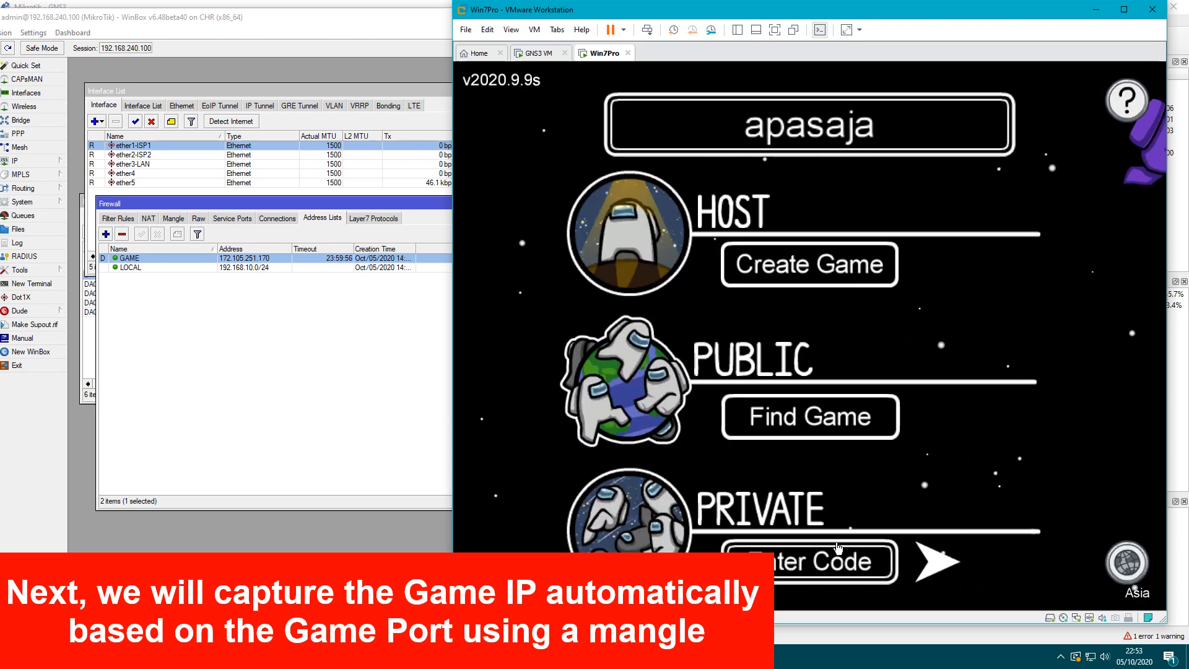
{"action": "left_click", "coordinate": [867, 420]}
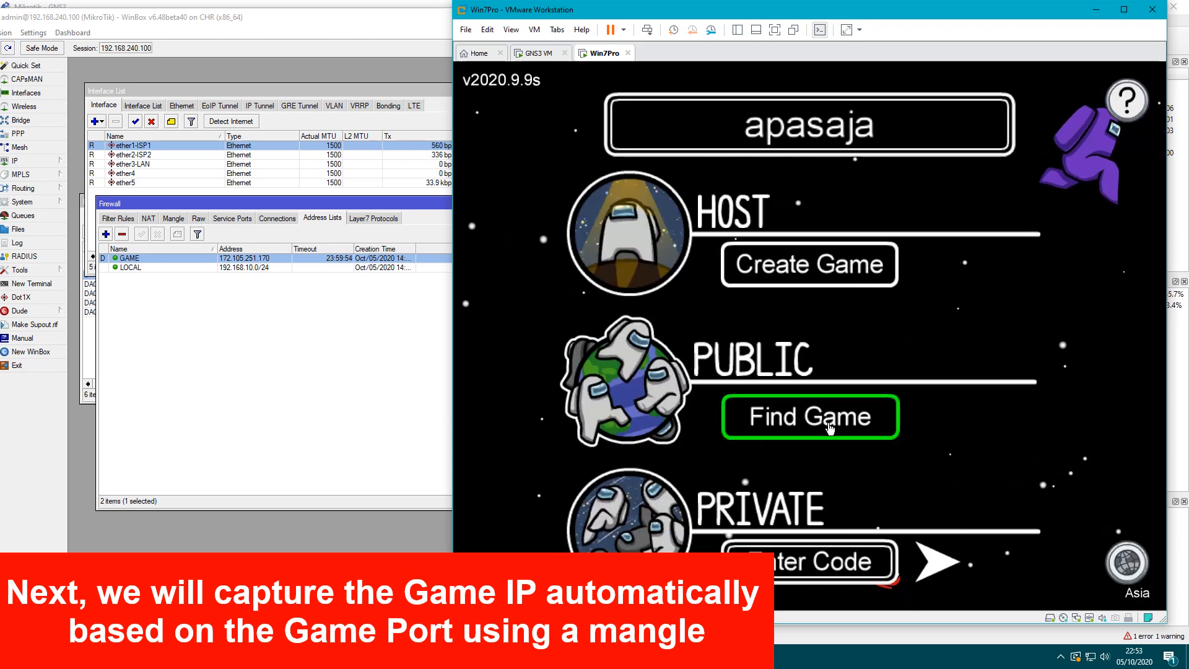
Step: Check the new GAME entry against the Asia IP in the notes and append ", 139.168.111.196" to the Server ASIA line
{"action": "left_click", "coordinate": [377, 362]}
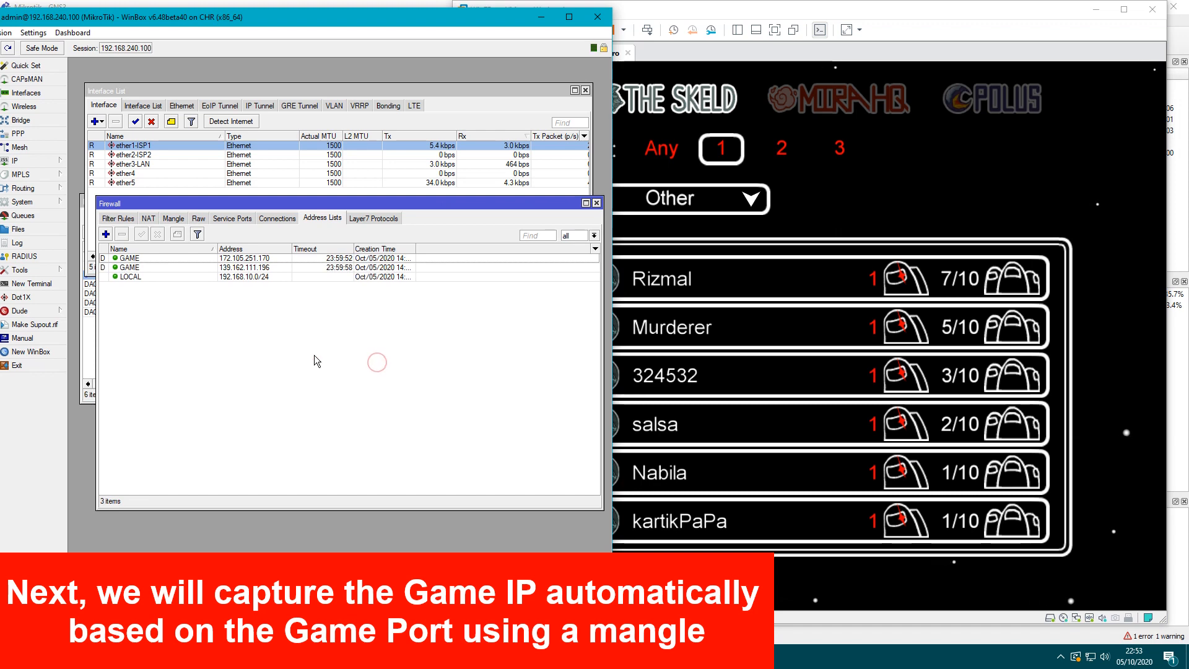
{"action": "left_click", "coordinate": [224, 268]}
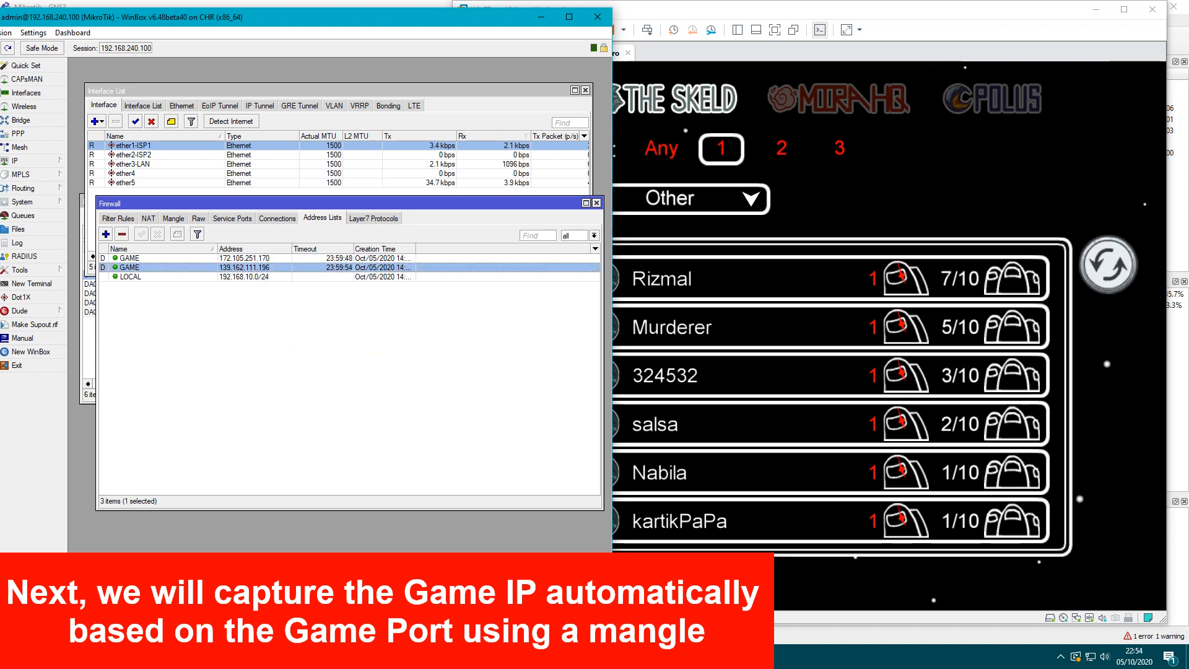
{"action": "key", "text": "alt+Tab"}
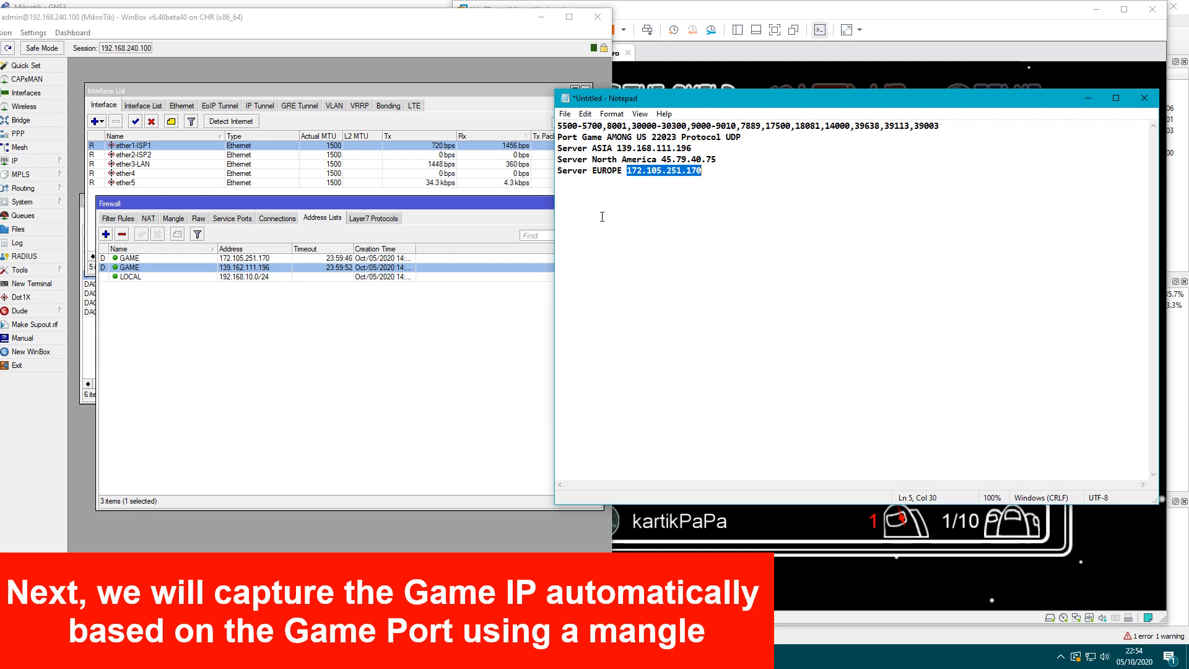
{"action": "left_click_drag", "start_coordinate": [617, 149], "coordinate": [667, 149]}
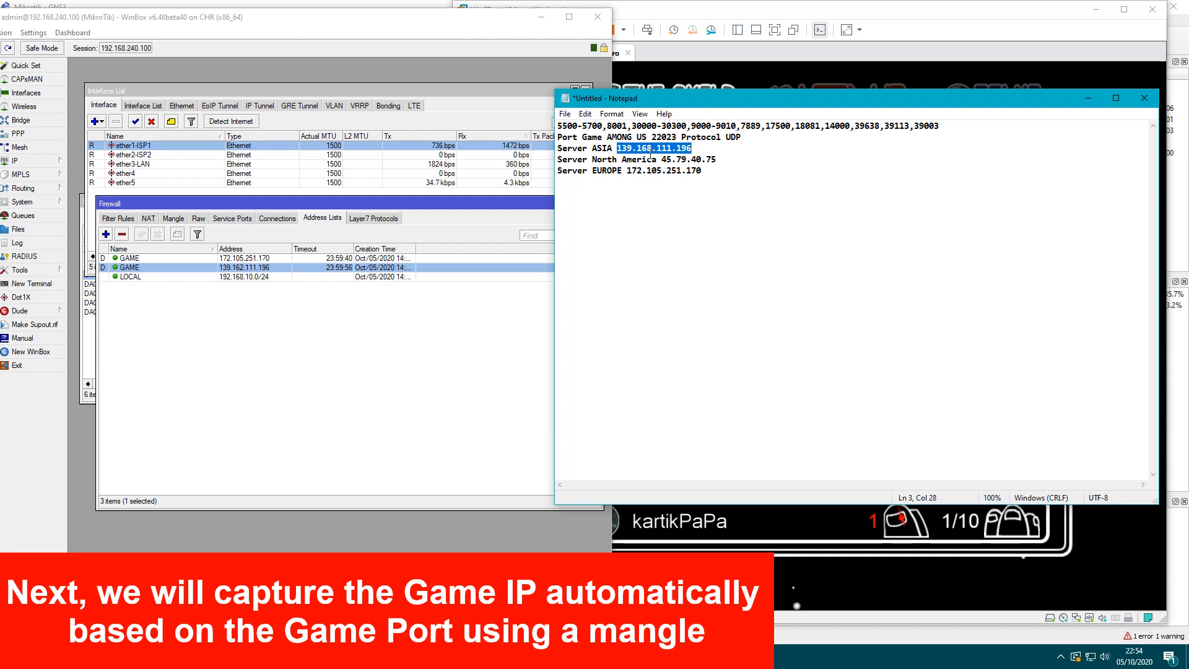
{"action": "left_click", "coordinate": [704, 150]}
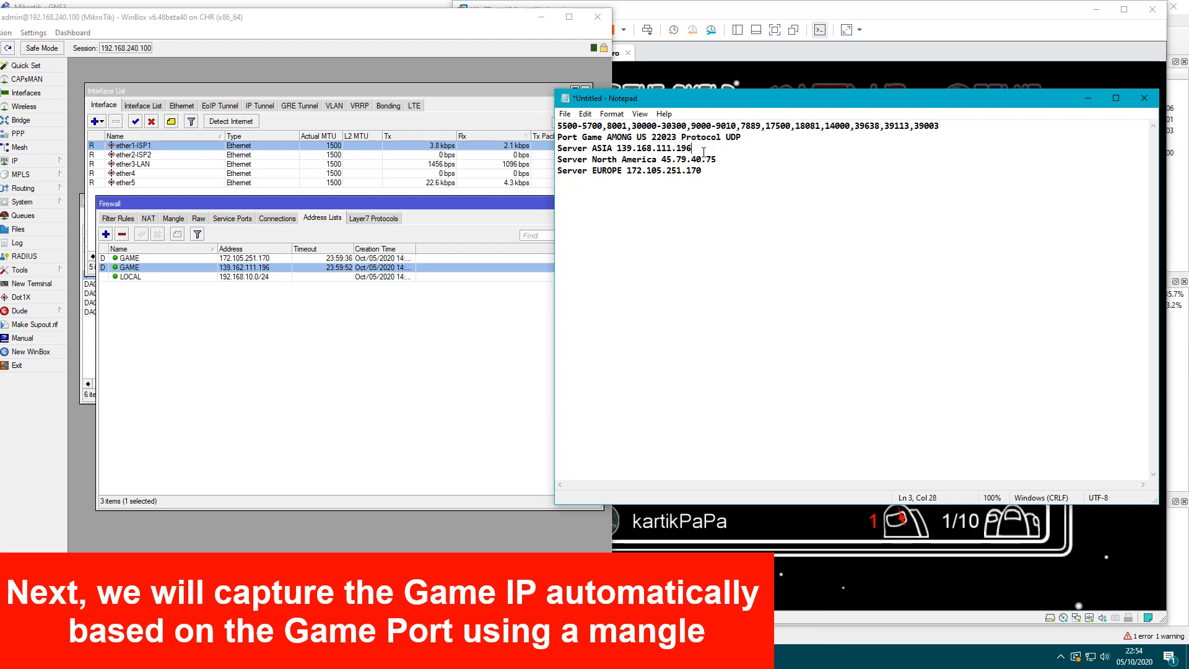
{"action": "type", "text": ", 139.168.111.196"}
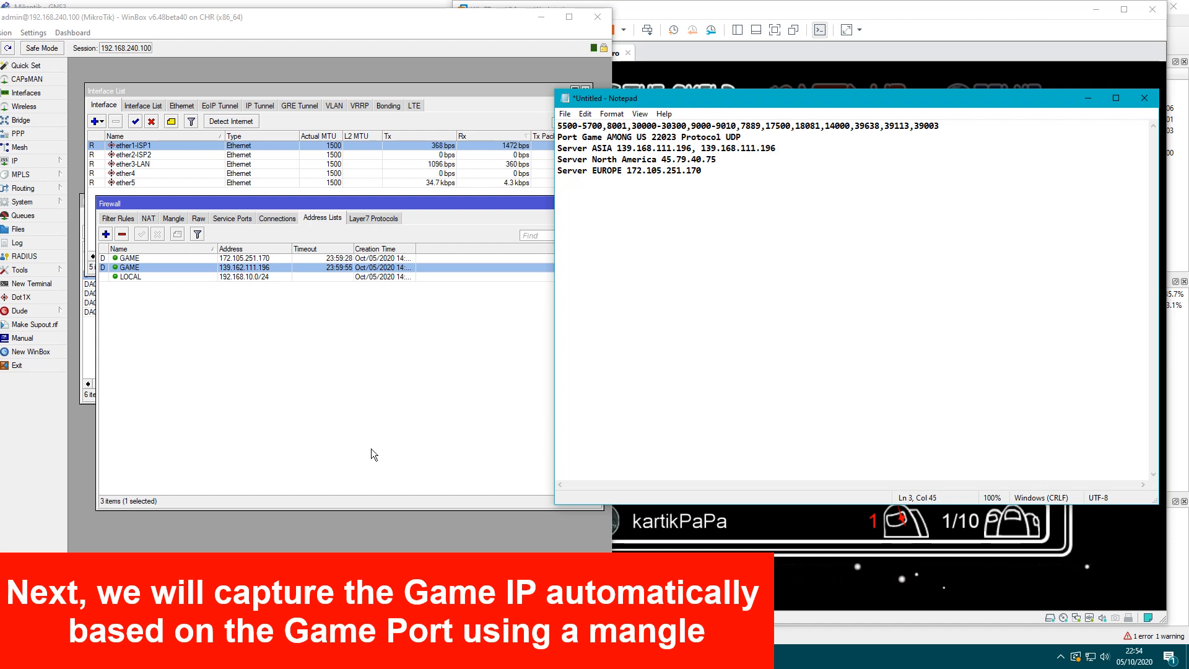
Step: Switch back to Among Us, try to join the second public game in the Asia list and close the notice
{"action": "left_click", "coordinate": [398, 442]}
{"action": "key", "text": "alt+Tab"}
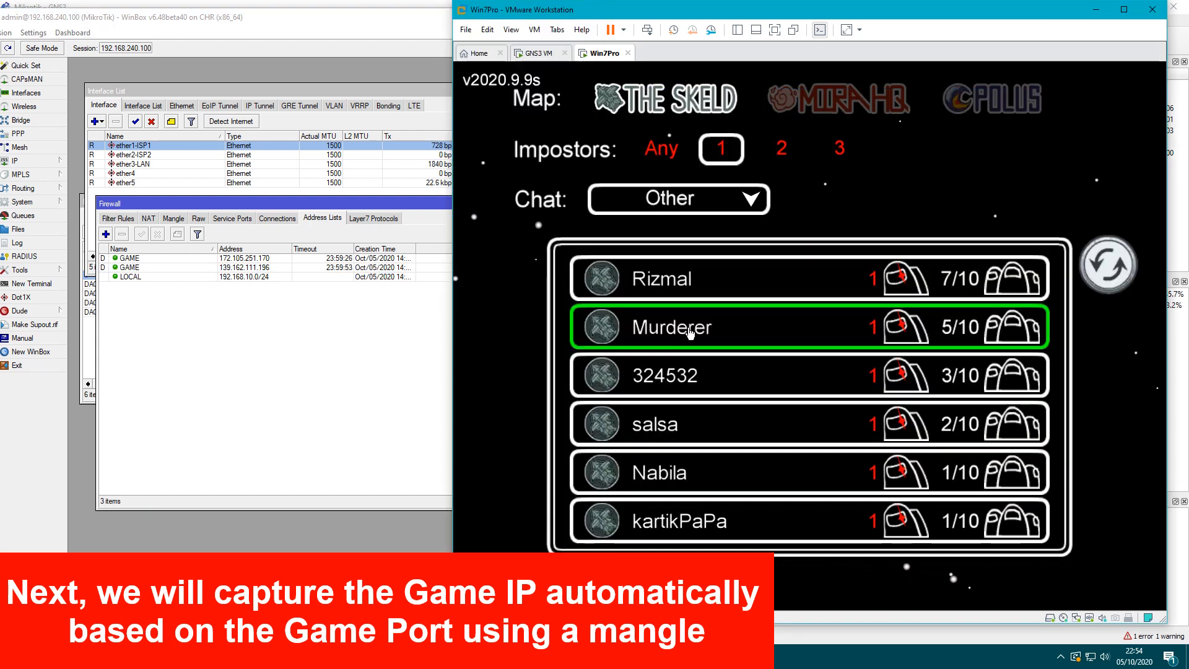
{"action": "left_click", "coordinate": [690, 332]}
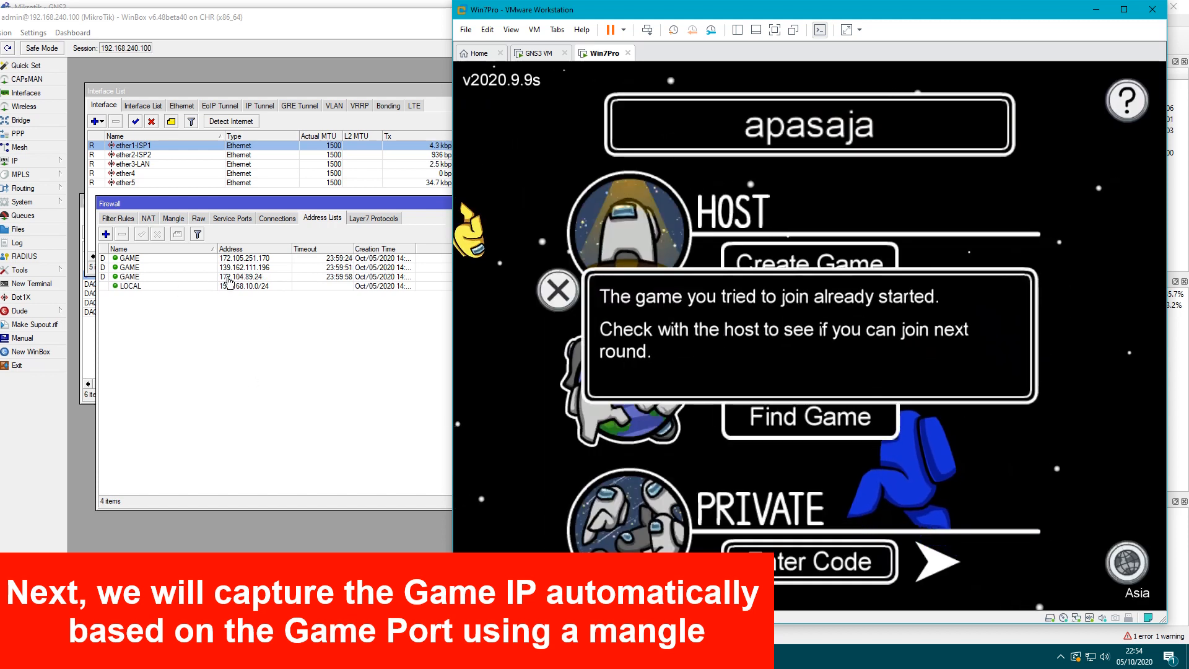
{"action": "left_click", "coordinate": [547, 292]}
Step: Select the newest GAME entry in the router's address list and append ", 172.104.89.24" to the Server ASIA line of the notes
{"action": "left_click", "coordinate": [243, 277]}
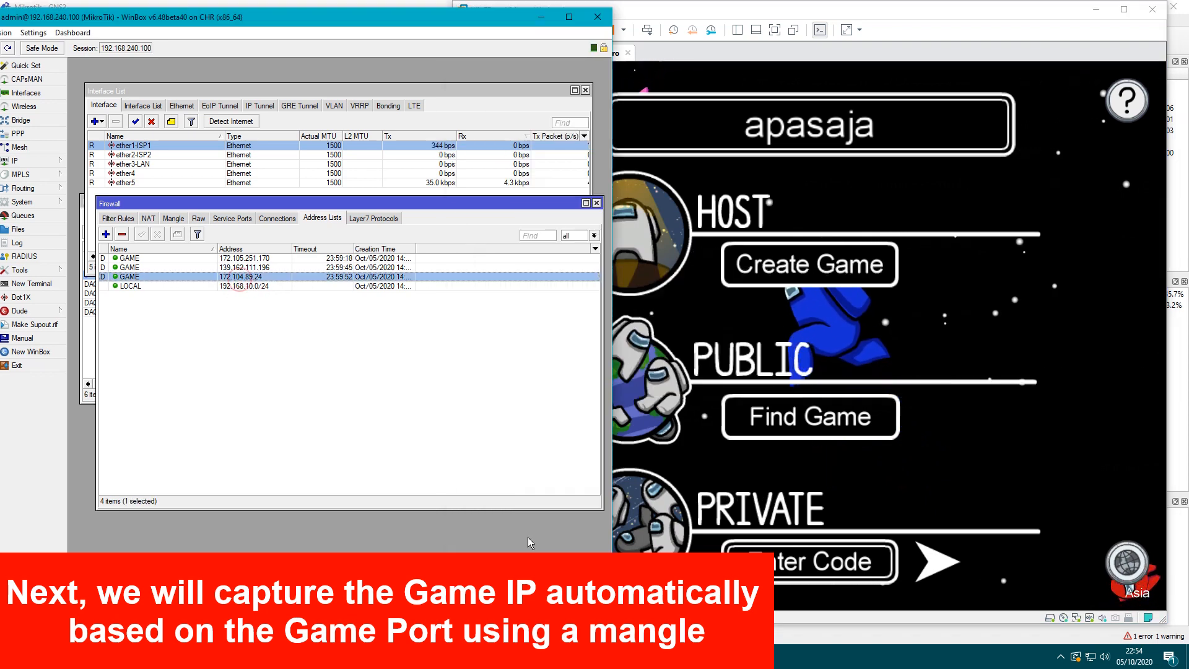
{"action": "left_click", "coordinate": [576, 656]}
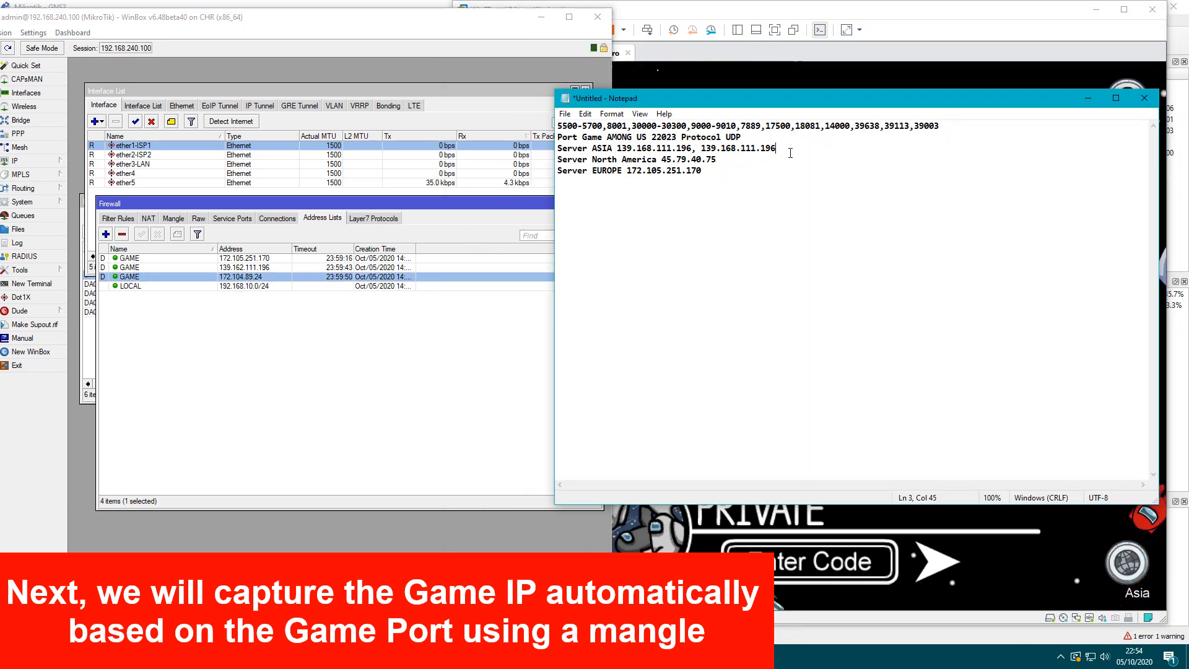
{"action": "type", "text": ", "}
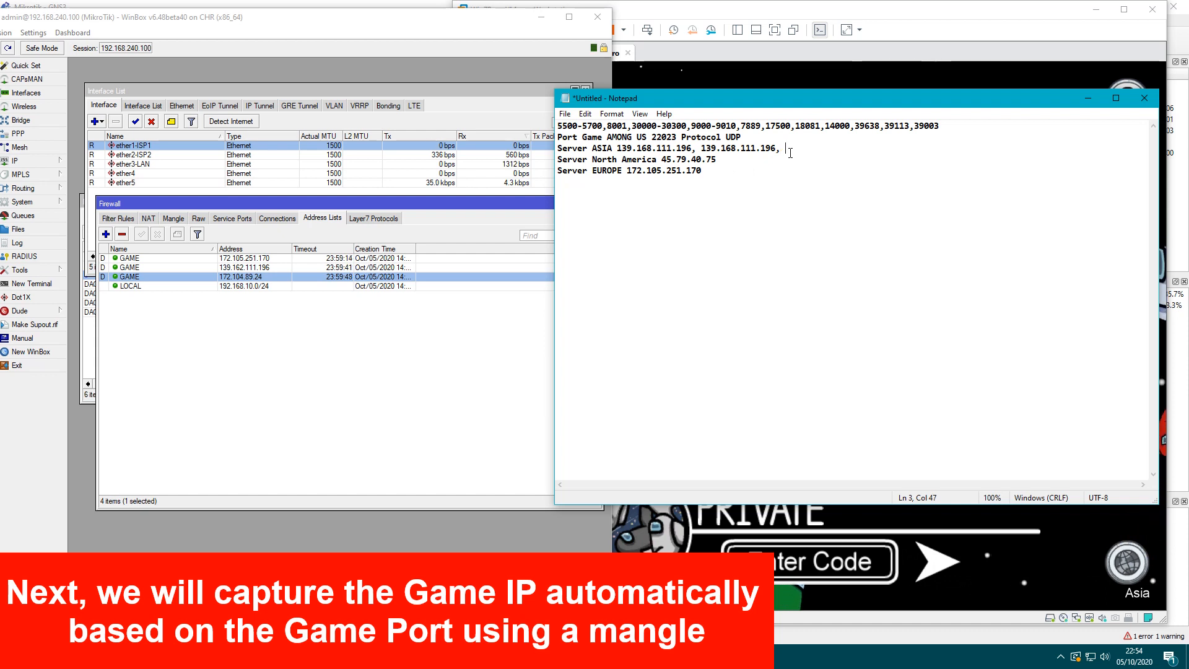
{"action": "type", "text": "172.10"}
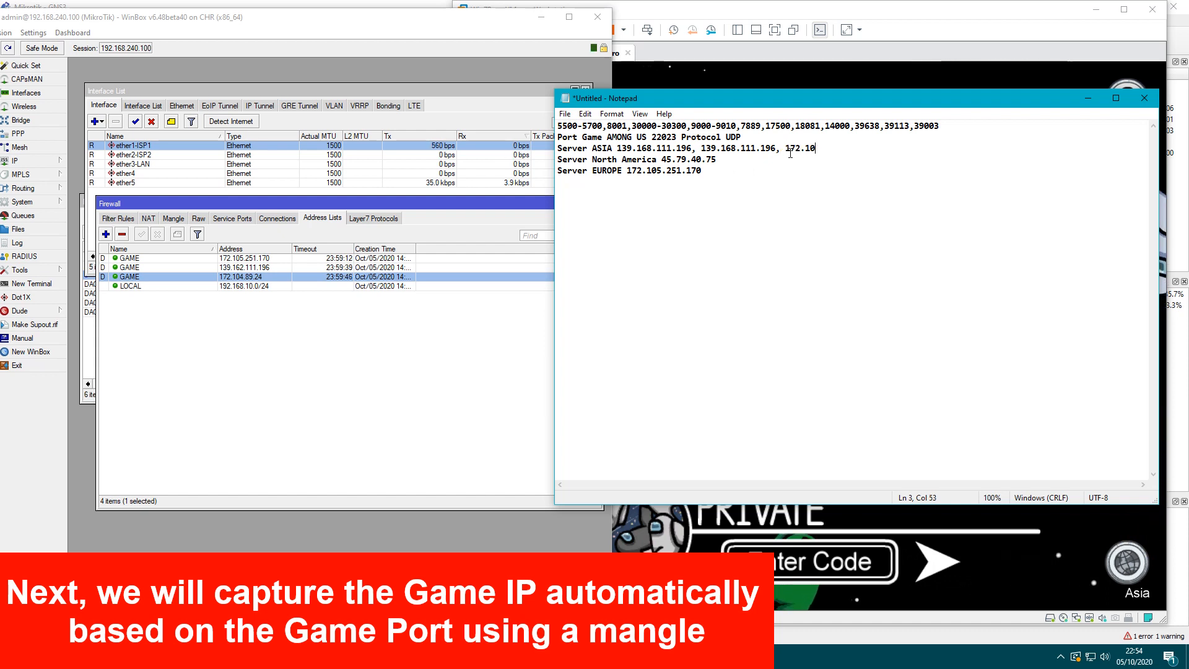
{"action": "type", "text": "4.89.24"}
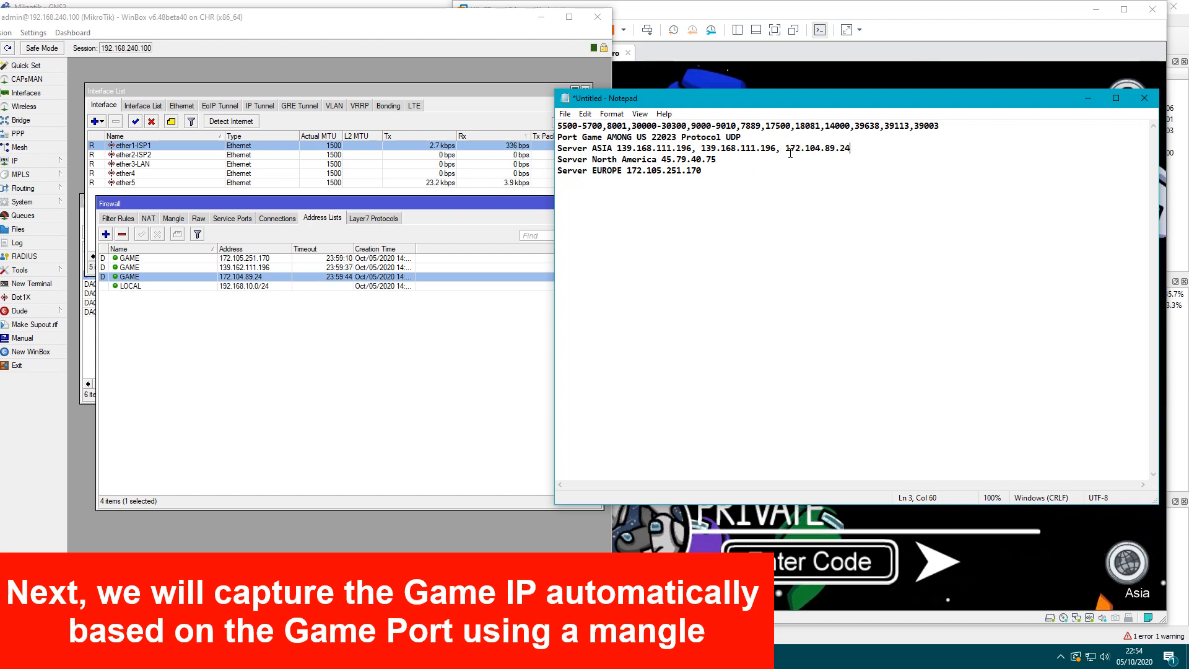
Step: Switch back to Among Us and find public games in the Asia region, returning to the online menu to search again
{"action": "left_click", "coordinate": [454, 359]}
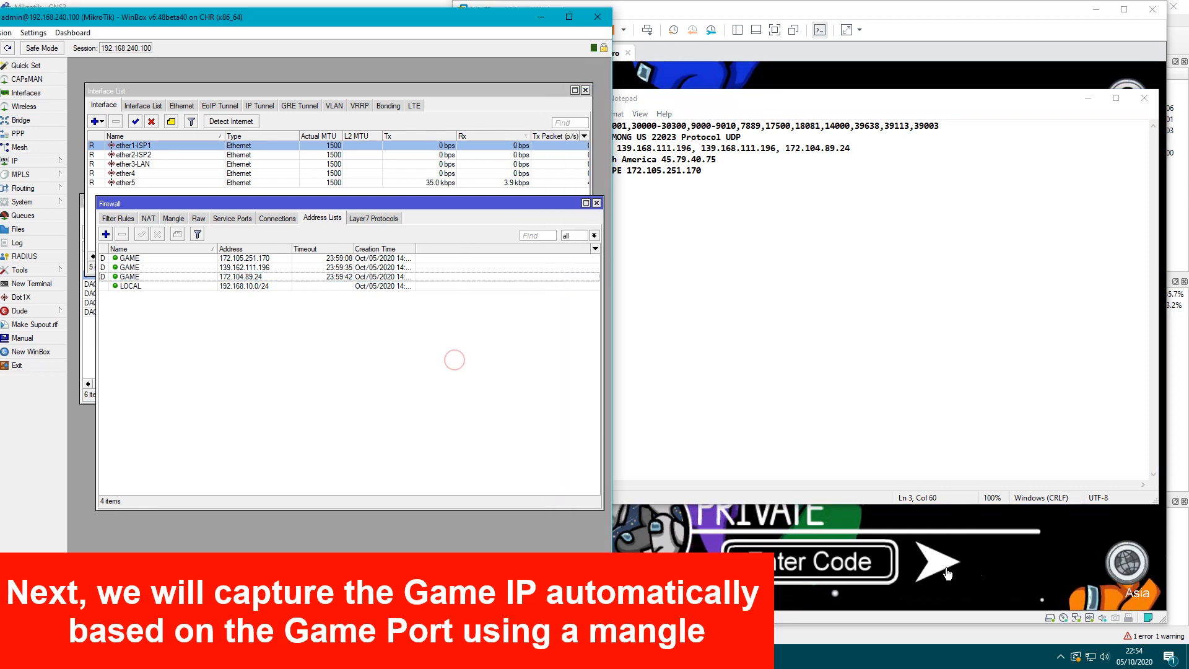
{"action": "left_click", "coordinate": [947, 574]}
{"action": "left_click", "coordinate": [839, 422]}
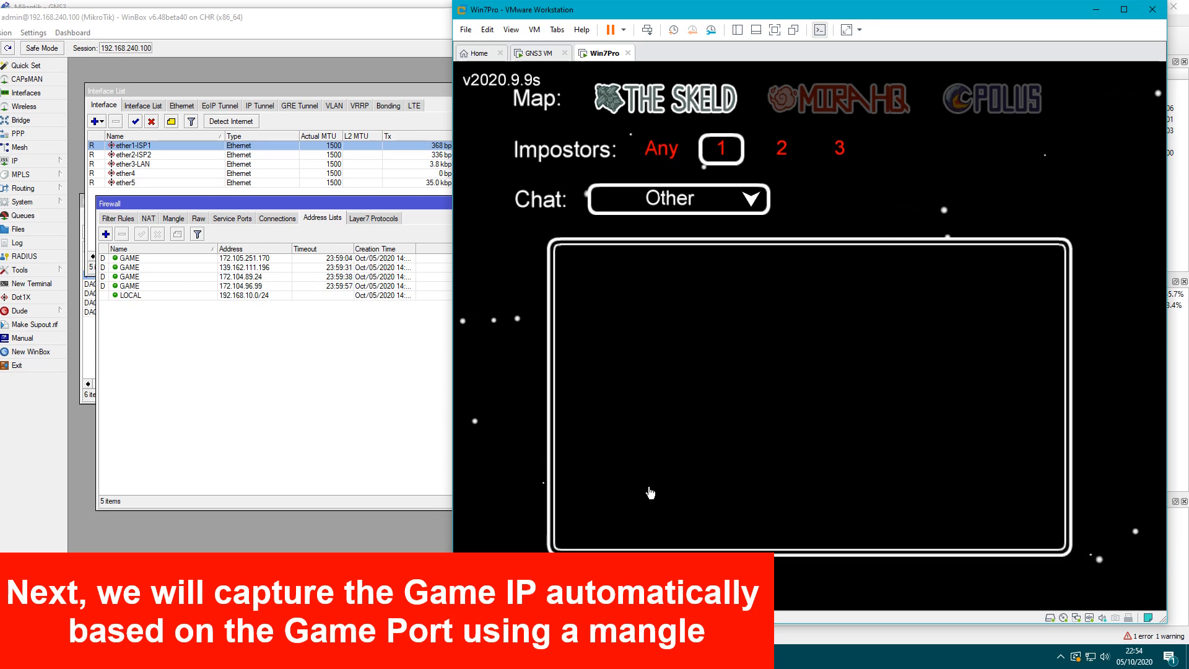
{"action": "left_click", "coordinate": [493, 574]}
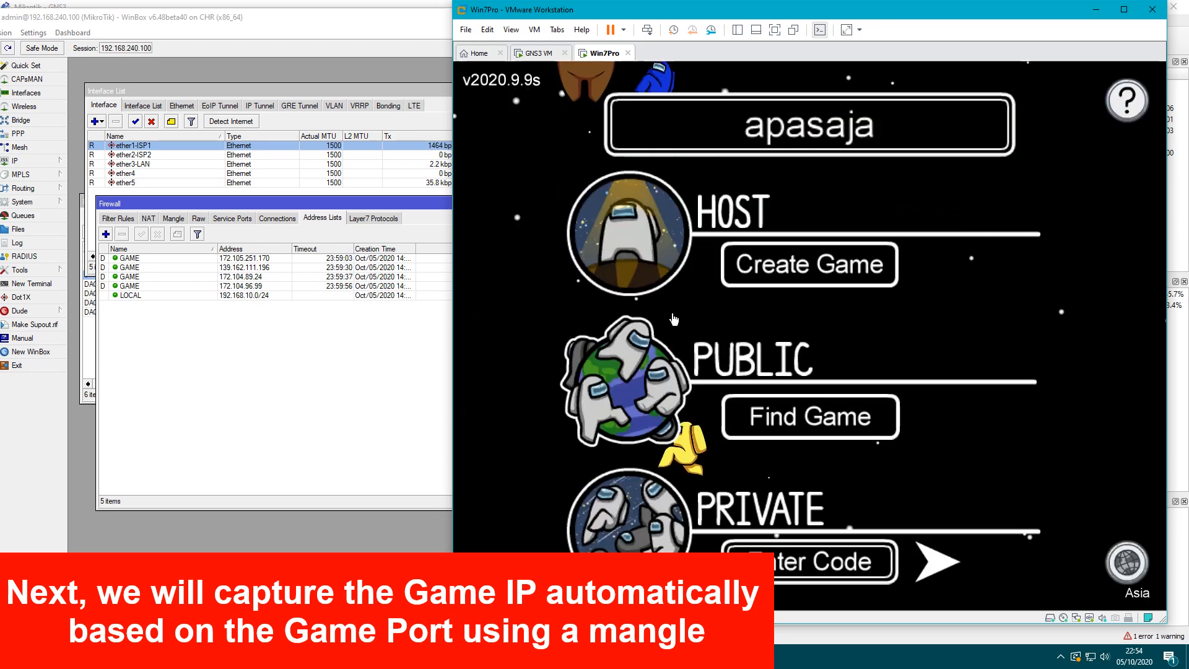
{"action": "left_click", "coordinate": [834, 430]}
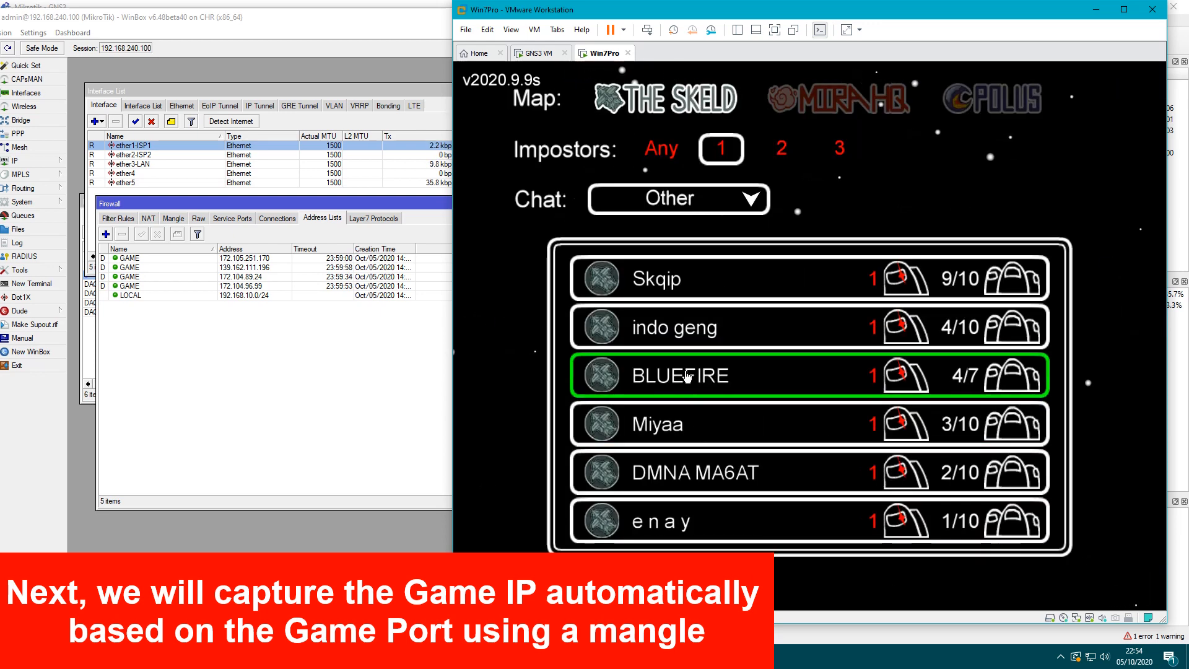
Step: Select the newest GAME entry in the router's address list and append ", 172.104.96.99" to the Server ASIA line of the notes
{"action": "left_click", "coordinate": [265, 287]}
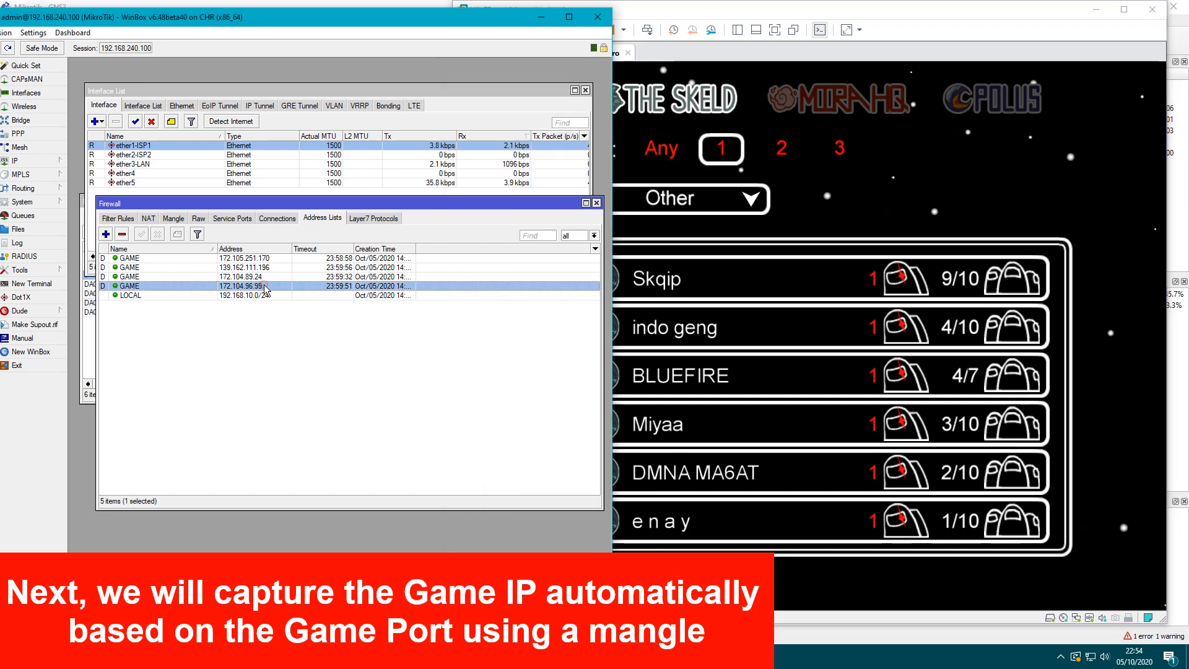
{"action": "left_click", "coordinate": [310, 656]}
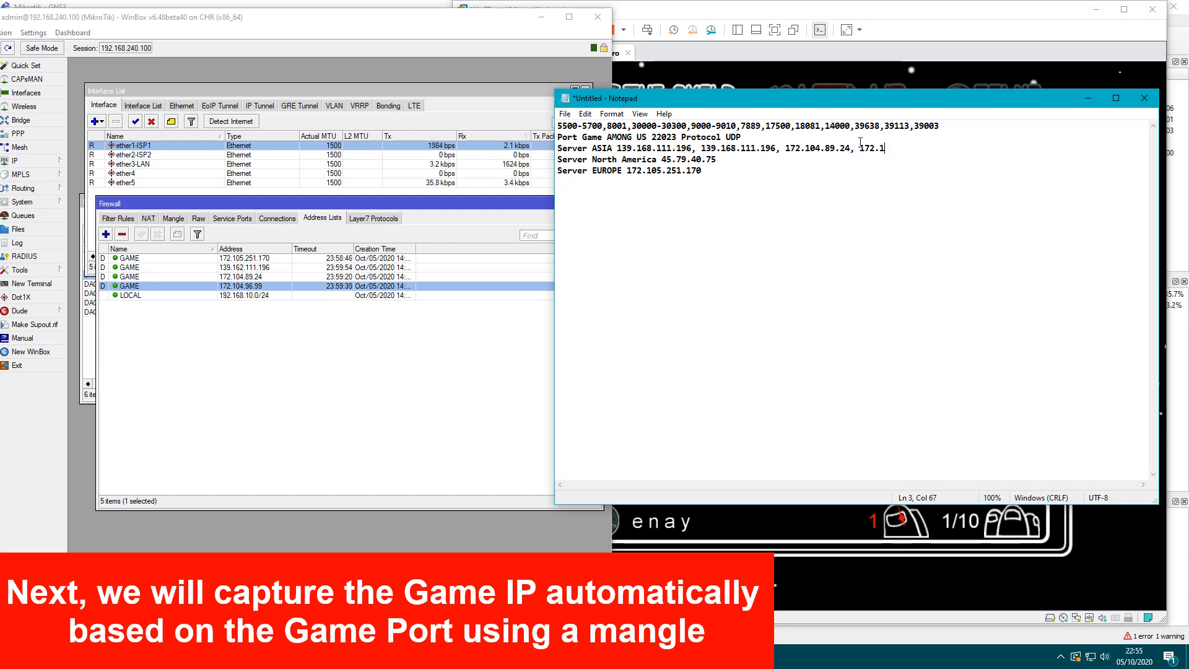
{"action": "type", "text": "04.96."}
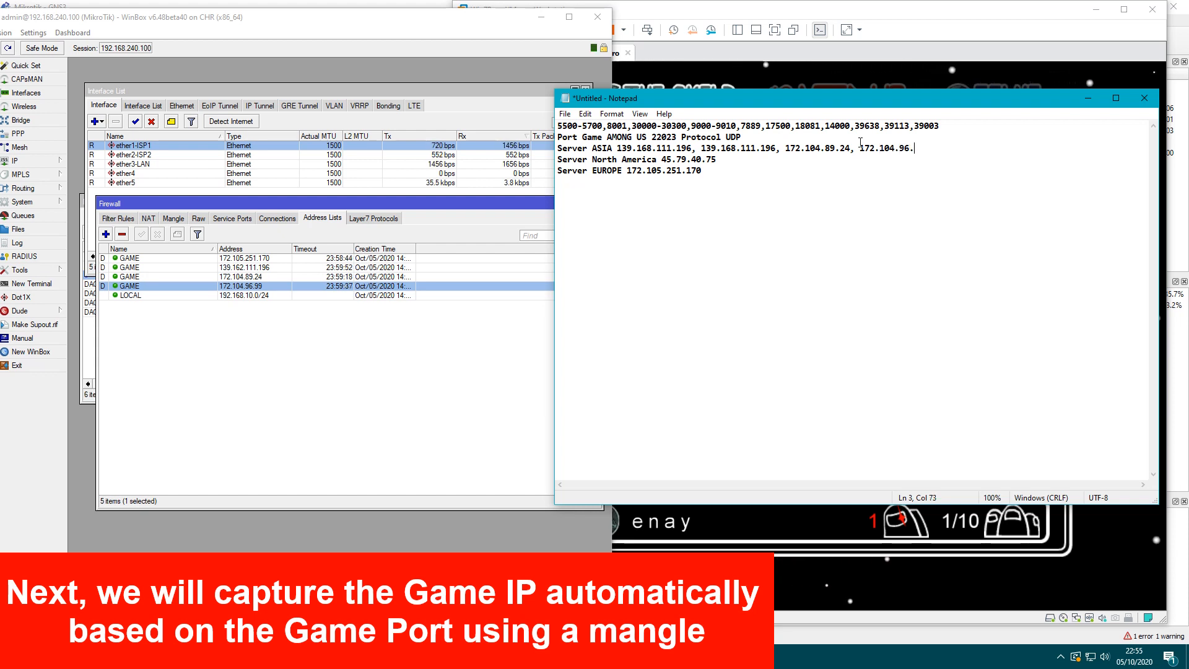
{"action": "type", "text": "99"}
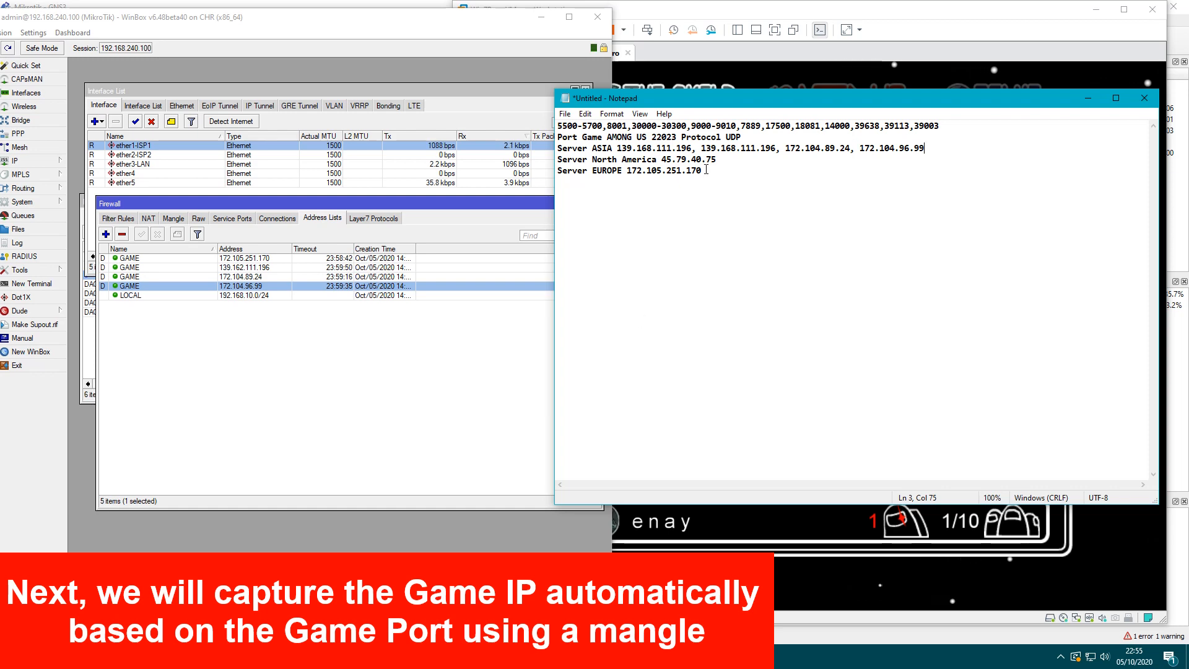
Step: Return to the Among Us online menu, change the region to North America and find public games
{"action": "left_click", "coordinate": [392, 366]}
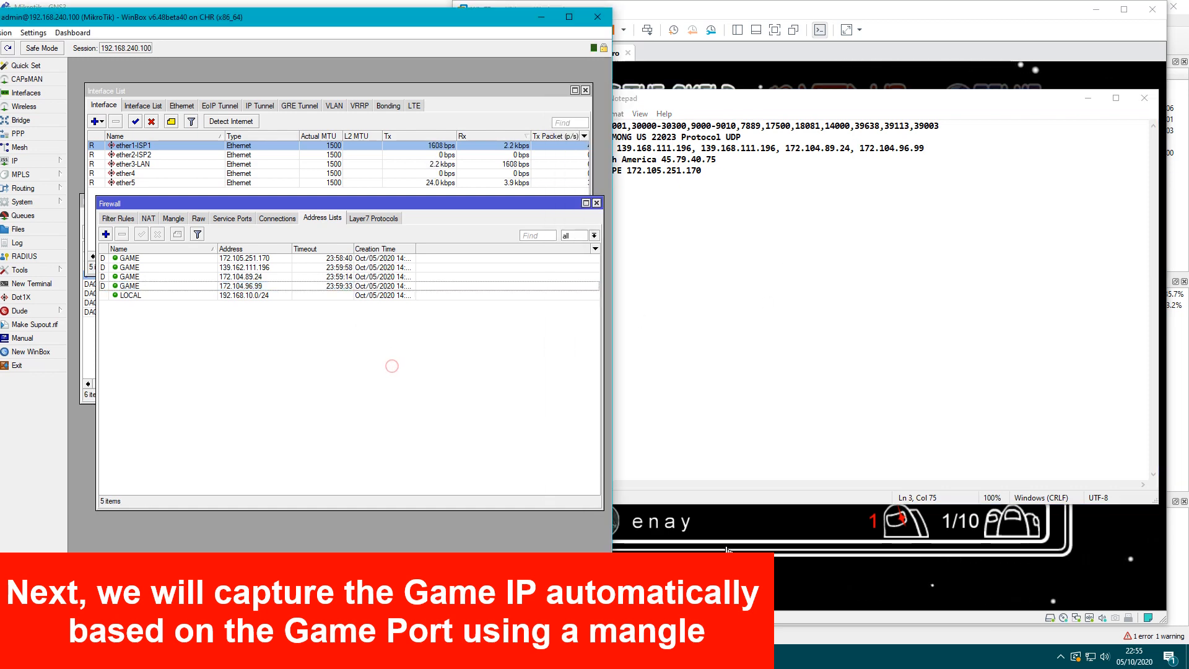
{"action": "left_click", "coordinate": [728, 549]}
{"action": "left_click", "coordinate": [486, 579]}
{"action": "left_click", "coordinate": [1127, 562]}
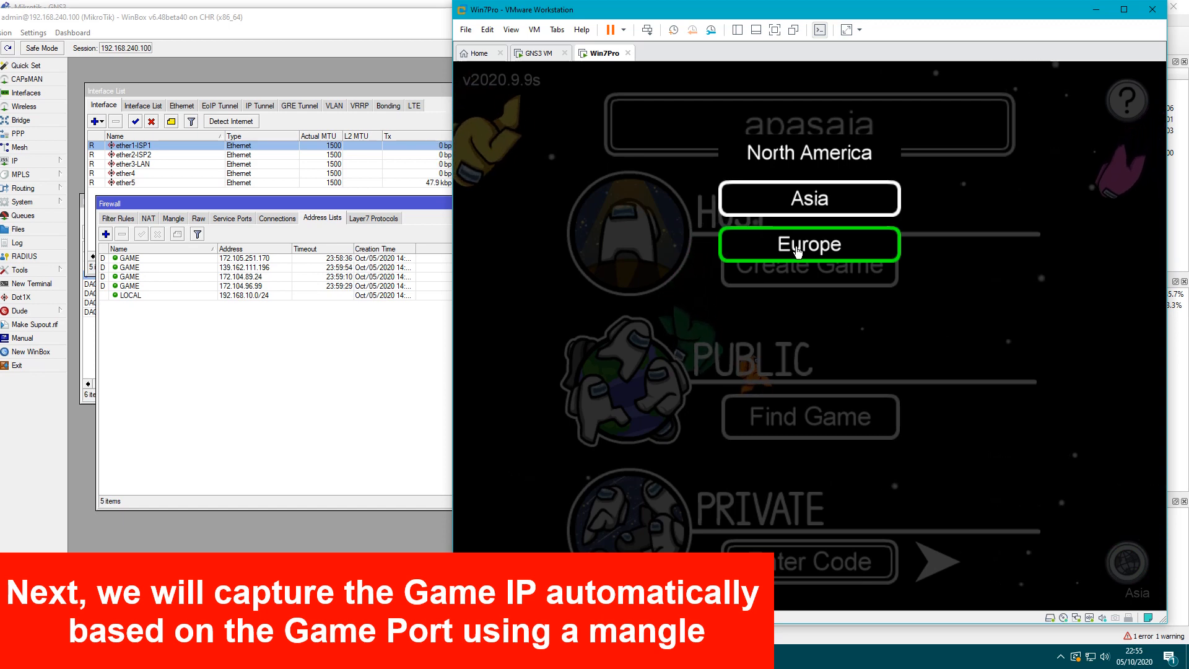
{"action": "left_click", "coordinate": [805, 153]}
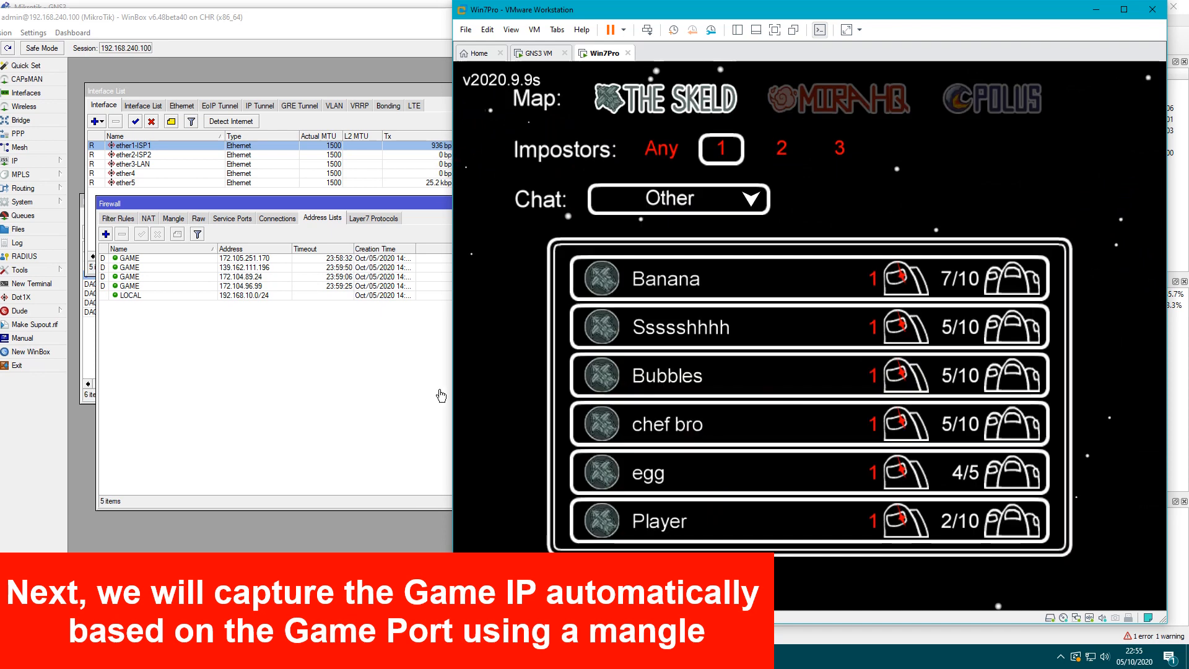
Step: Select the newest GAME entry in the router's address list and compare it with the Server North America IP in the notes
{"action": "left_click", "coordinate": [394, 395]}
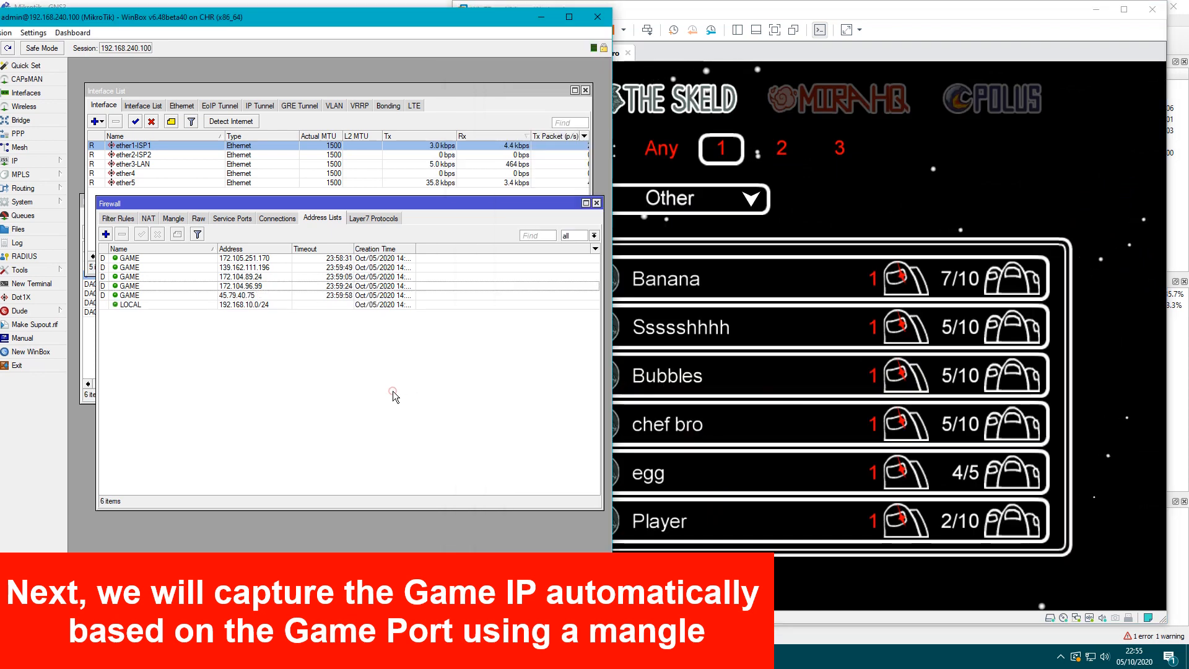
{"action": "left_click", "coordinate": [246, 297]}
{"action": "key", "text": "alt+Tab"}
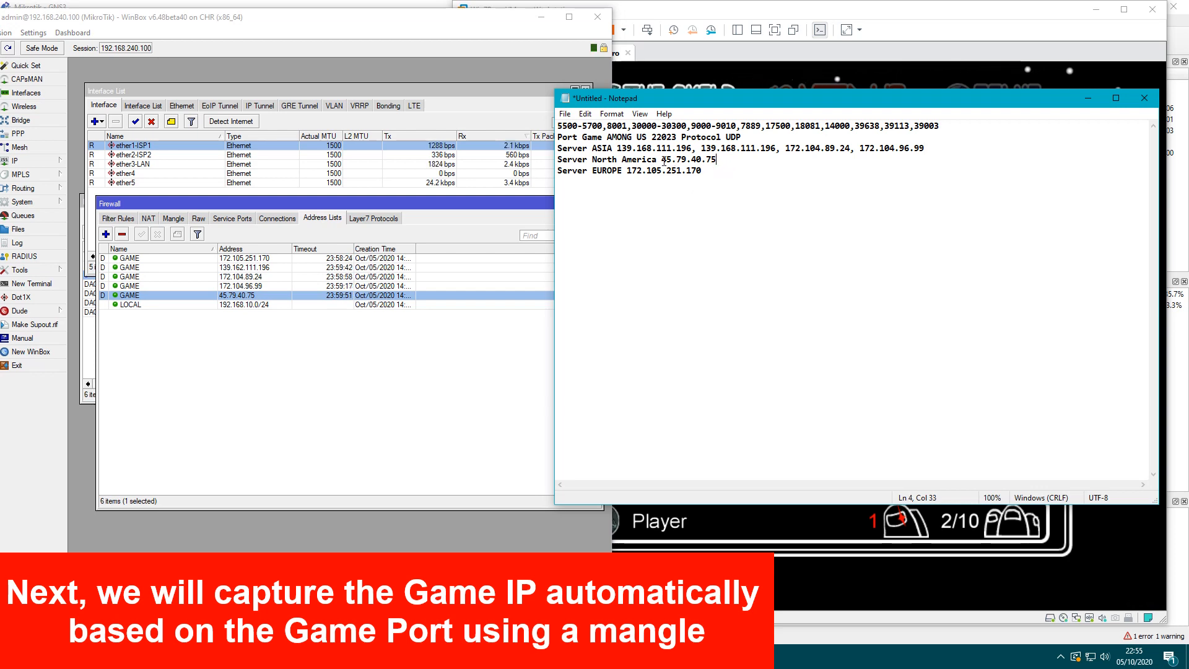
Step: Switch back to Among Us, try to join the third public game in the North America list and close the notice
{"action": "key", "text": "alt+Tab"}
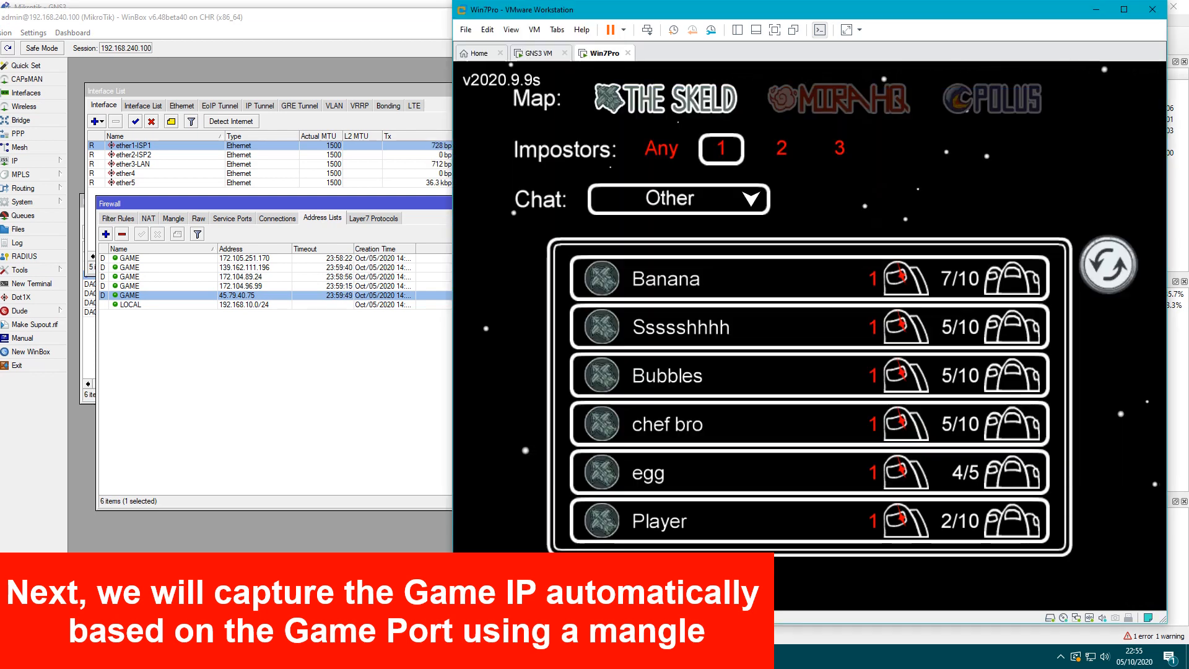
{"action": "left_click", "coordinate": [693, 379]}
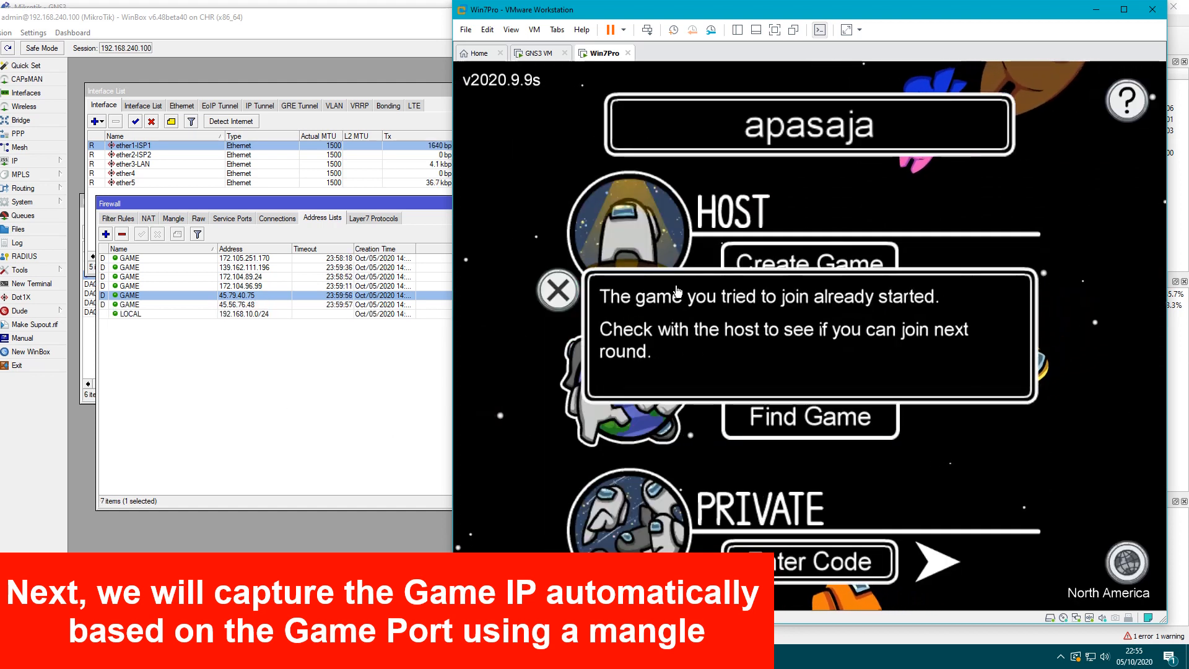
{"action": "left_click", "coordinate": [557, 296]}
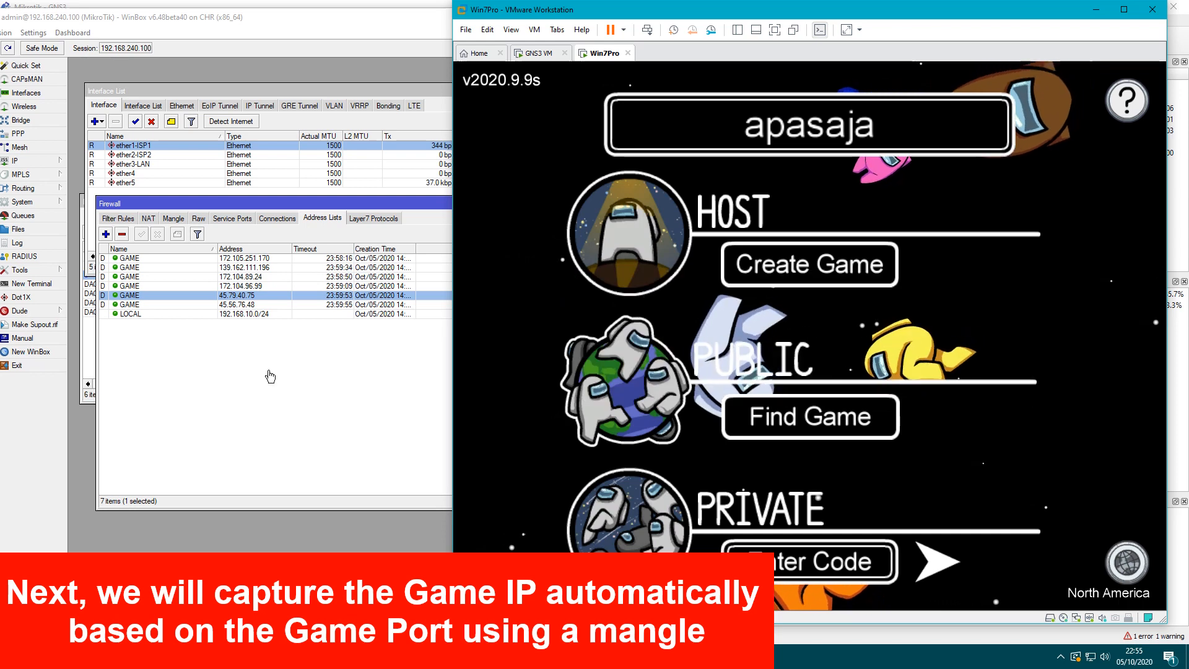
Step: Select the newest GAME entry in the router's address list and append ", 45.56.76.48" to the Server North America line of the notes
{"action": "left_click", "coordinate": [252, 337]}
{"action": "left_click", "coordinate": [257, 304]}
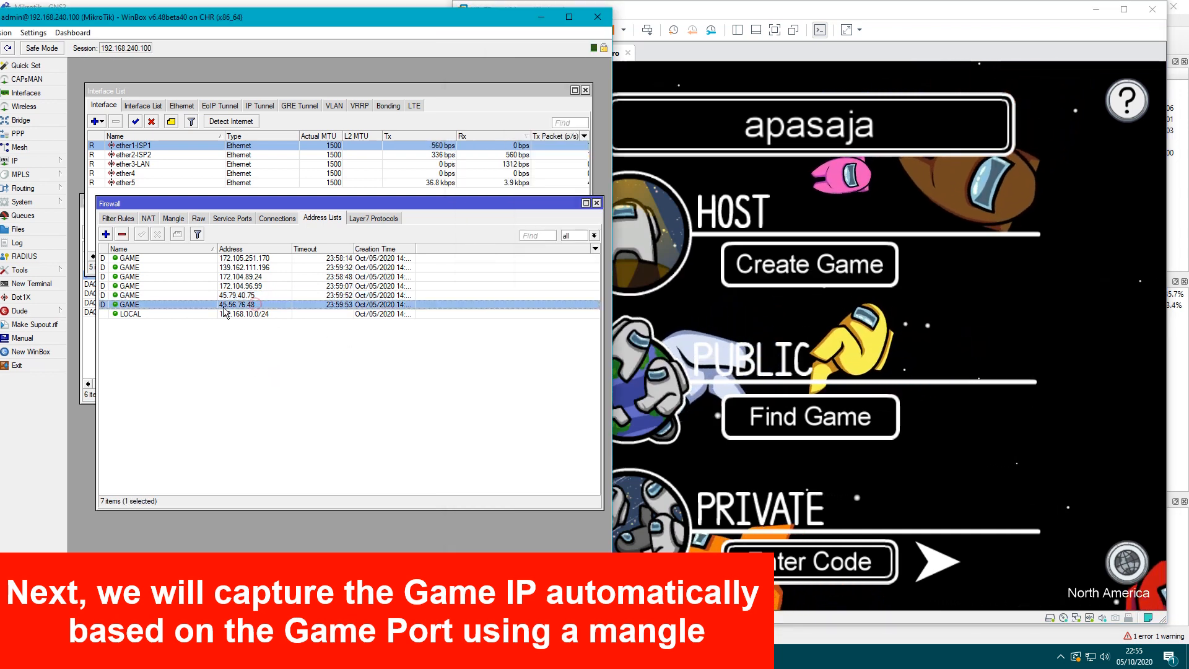
{"action": "key", "text": "alt+Tab"}
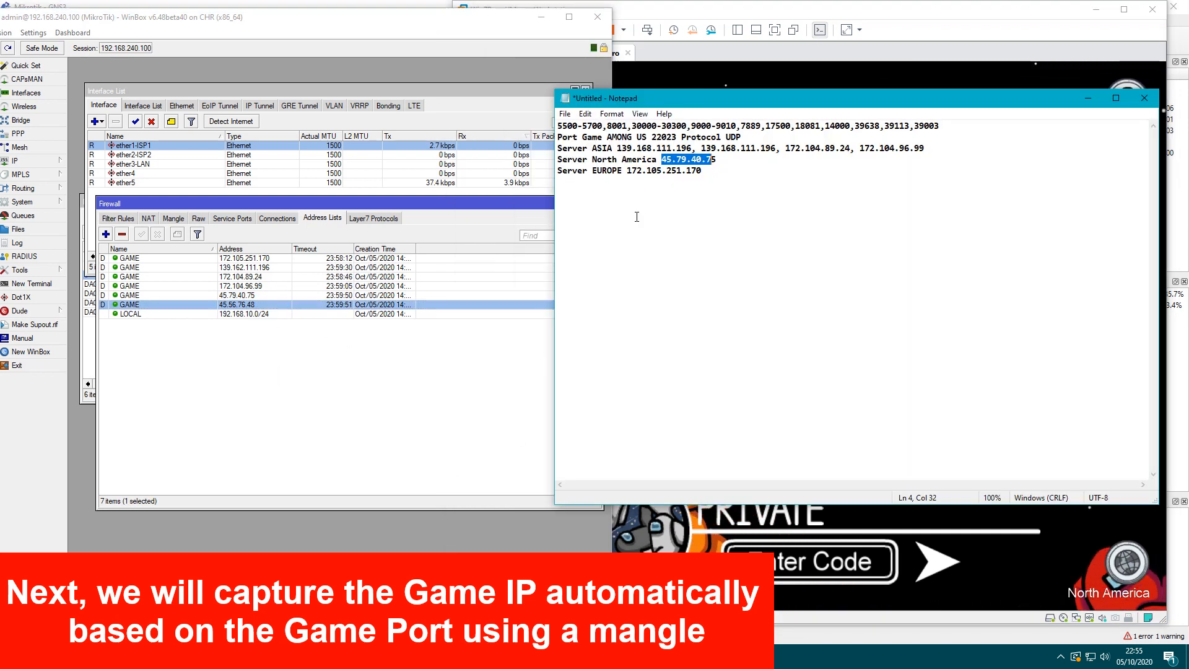
{"action": "left_click", "coordinate": [726, 160]}
{"action": "type", "text": ", "}
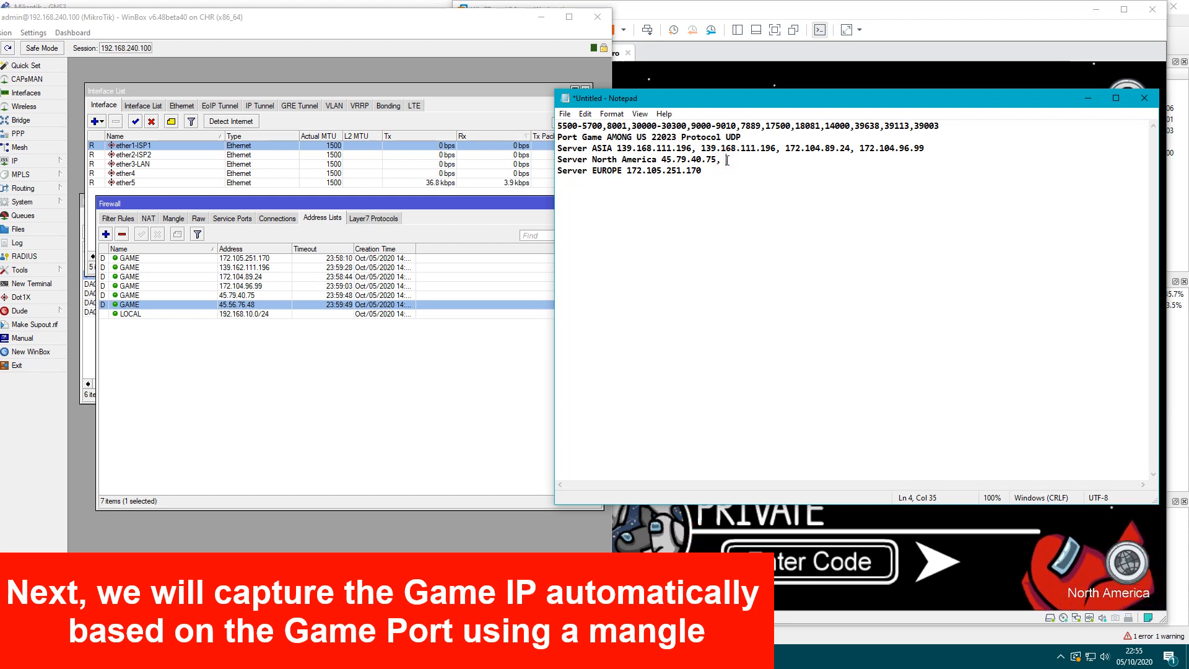
{"action": "type", "text": "45."}
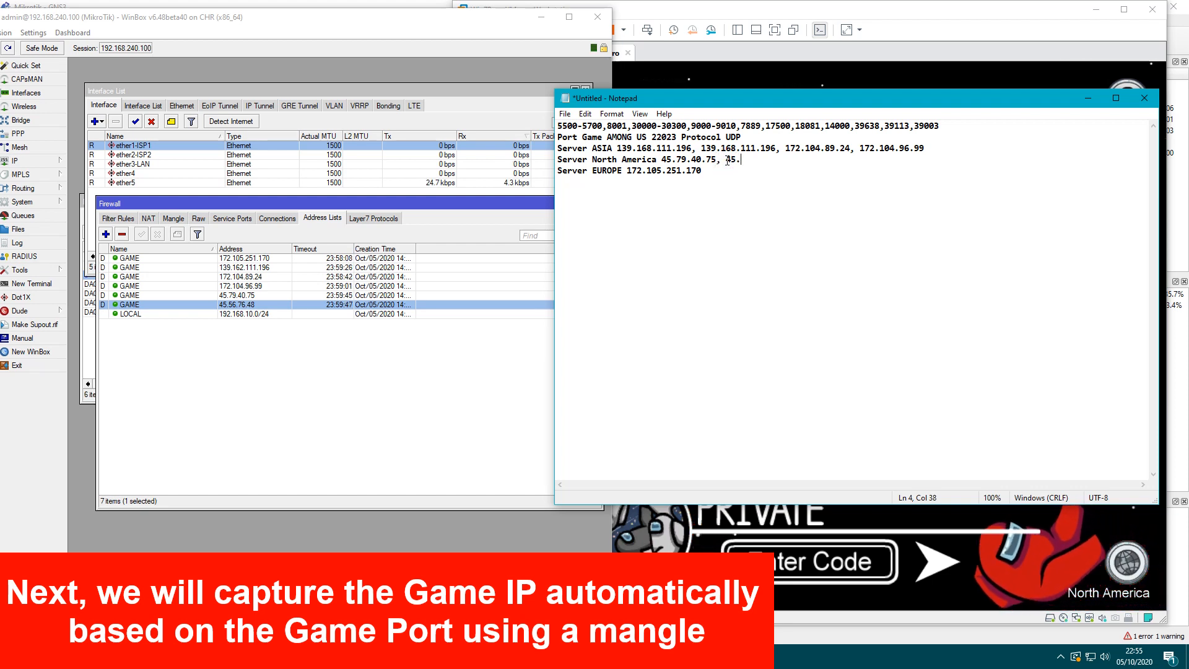
{"action": "type", "text": "56.76"}
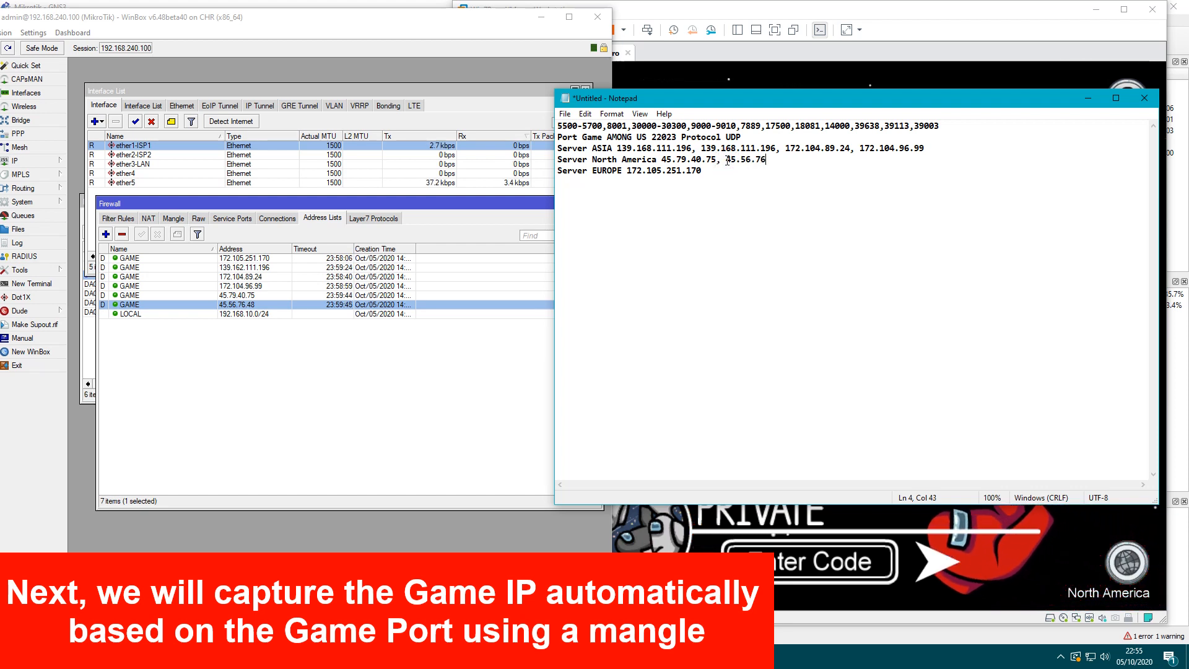
{"action": "type", "text": ".48"}
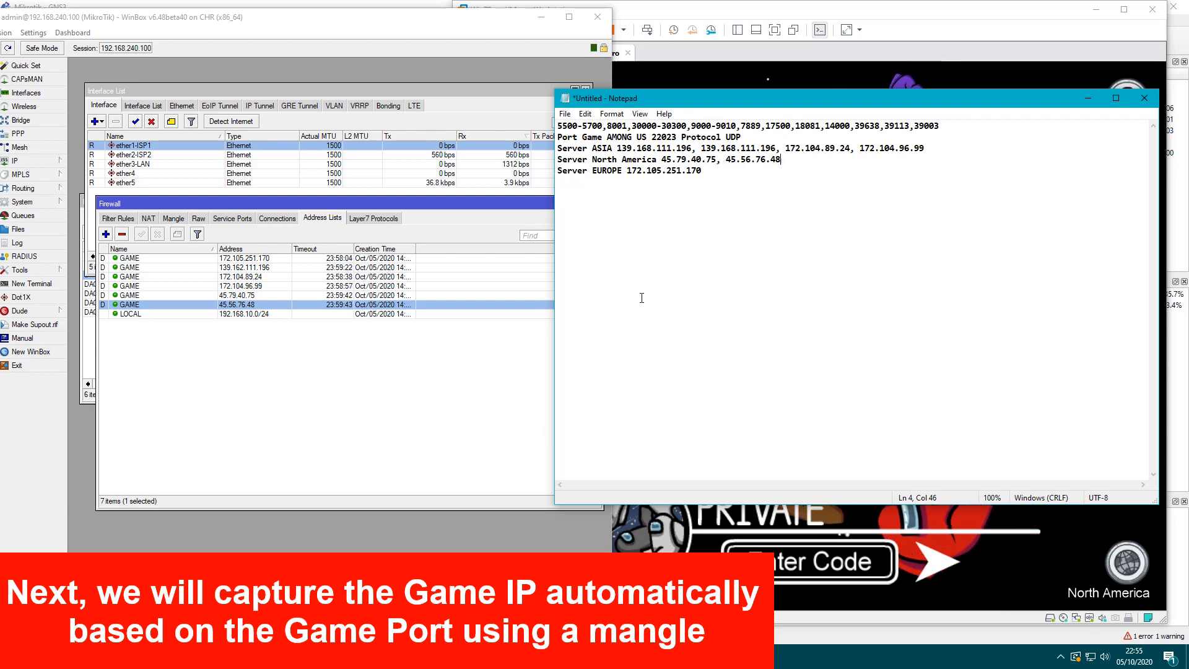
Step: Change the Among Us region to Asia and try to join the third public game found there, closing the notice
{"action": "left_click", "coordinate": [406, 398]}
{"action": "key", "text": "alt+Tab"}
{"action": "left_click", "coordinate": [1127, 562]}
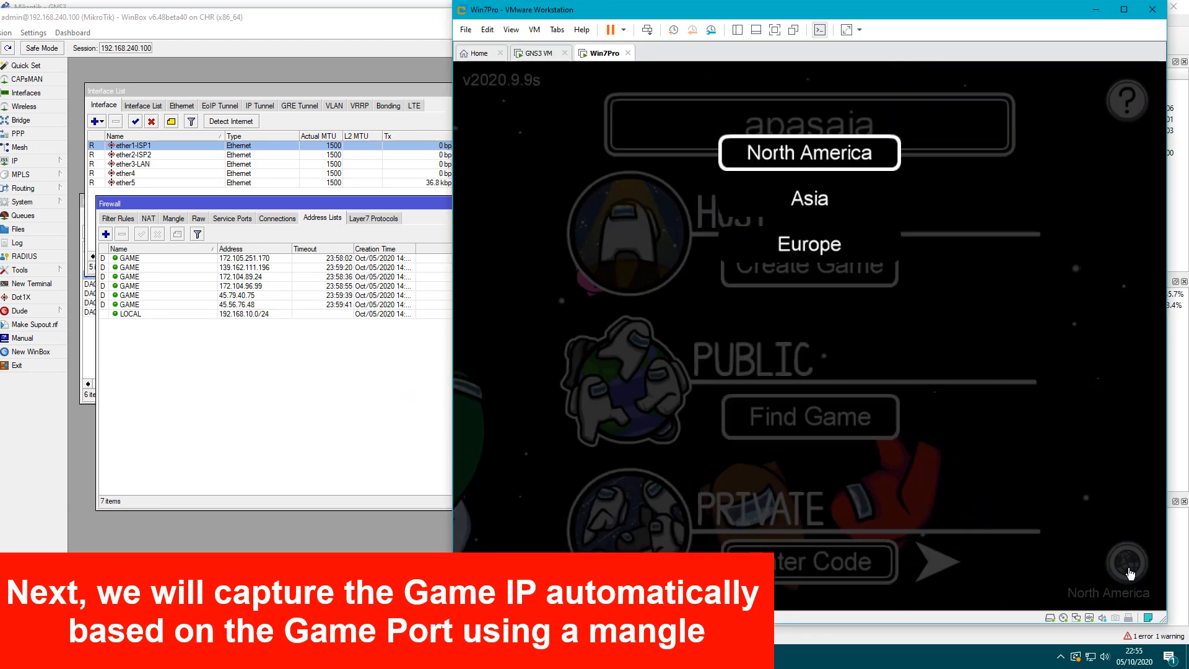
{"action": "left_click", "coordinate": [809, 198]}
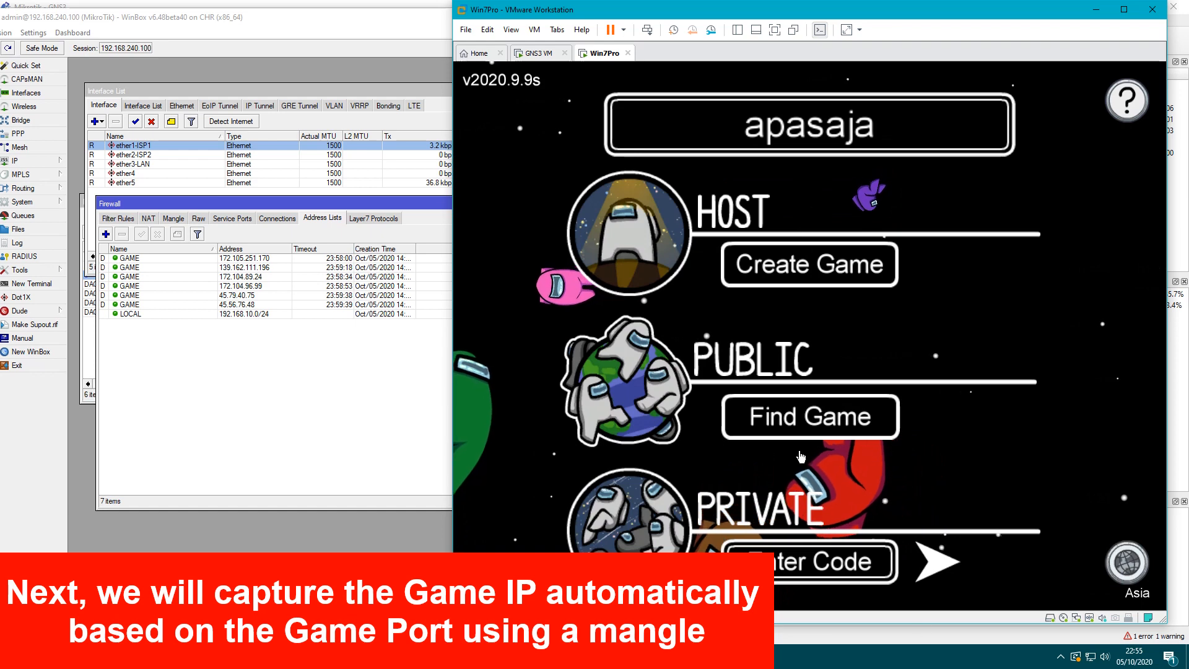
{"action": "left_click", "coordinate": [805, 426]}
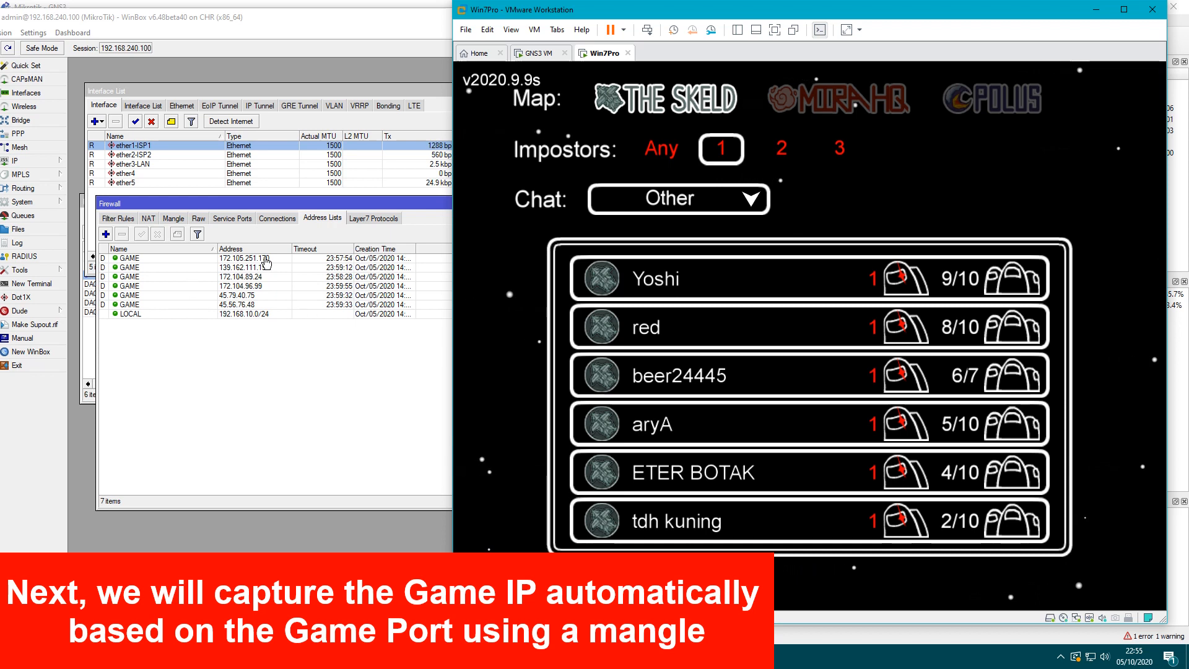
{"action": "left_click", "coordinate": [706, 374]}
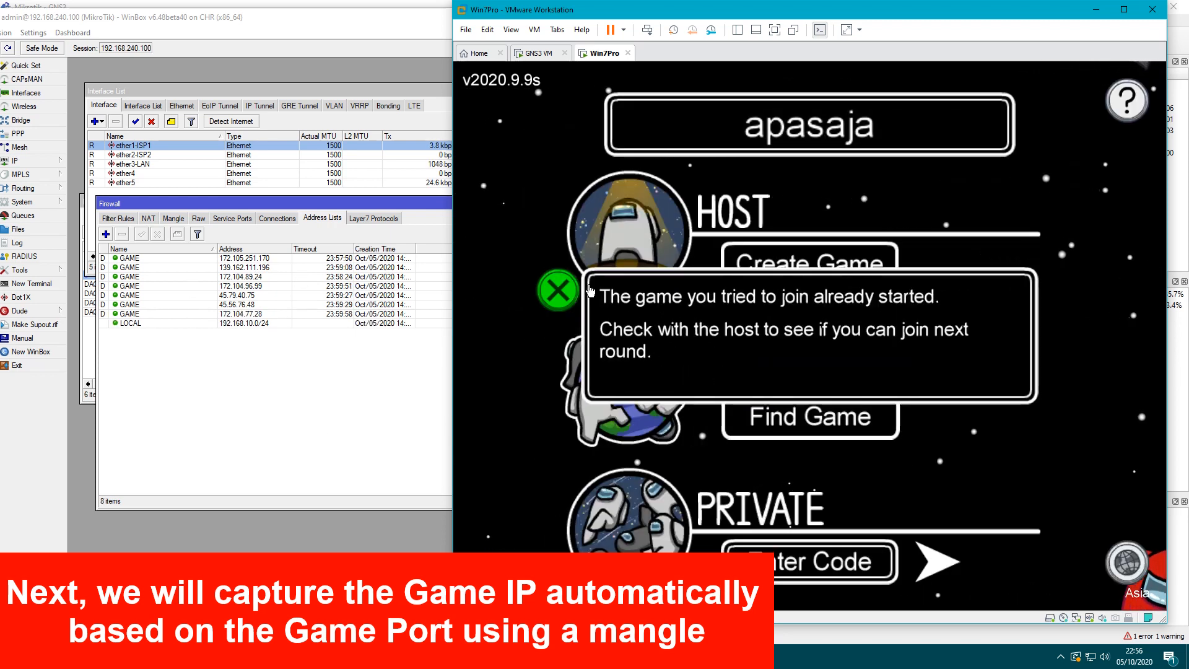
{"action": "left_click", "coordinate": [557, 290]}
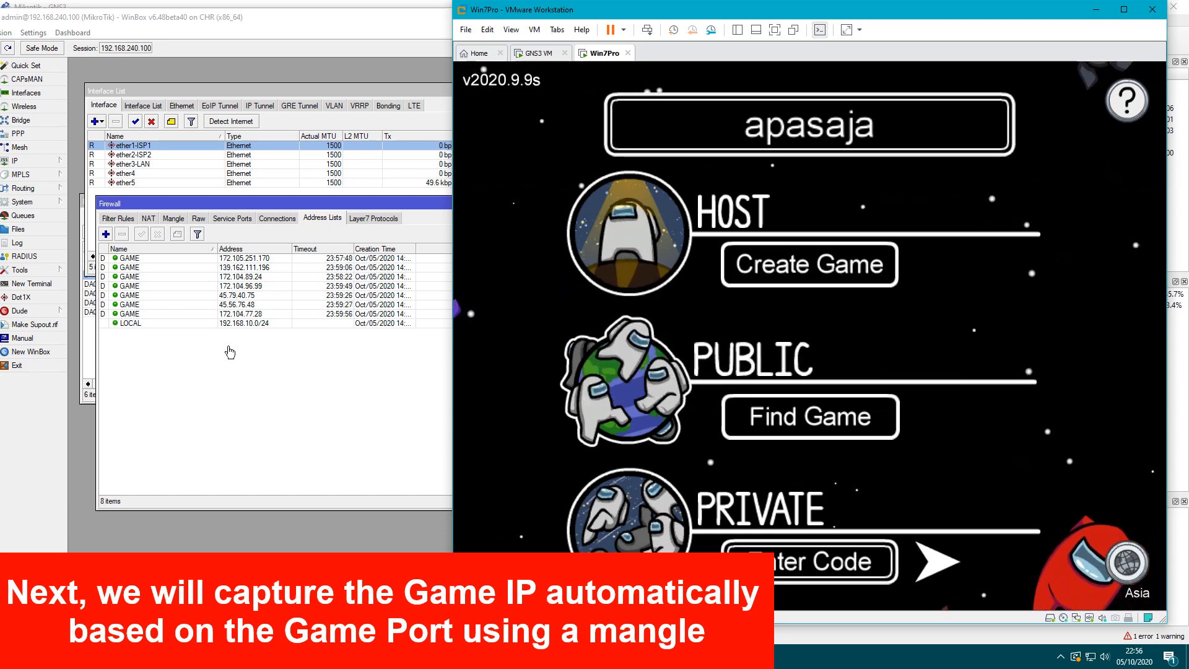
Step: Select the newest GAME entry in the router's address list and append ", 172.104.77.28" to the Server ASIA line of the notes
{"action": "left_click", "coordinate": [240, 314]}
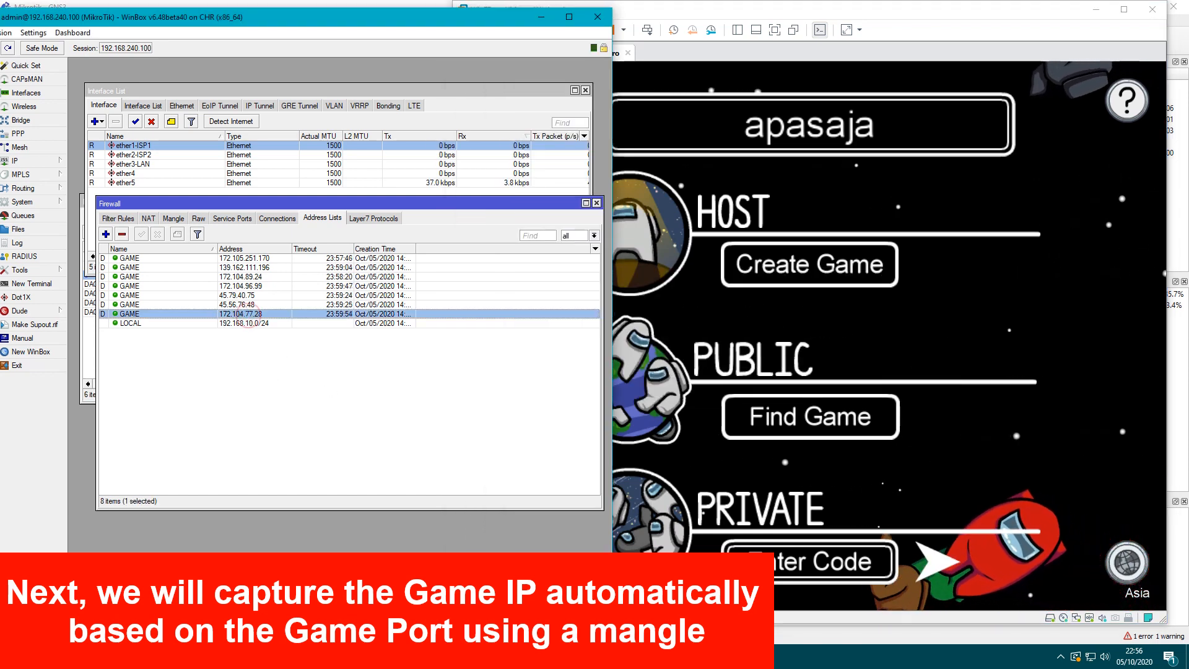
{"action": "key", "text": "alt+Tab"}
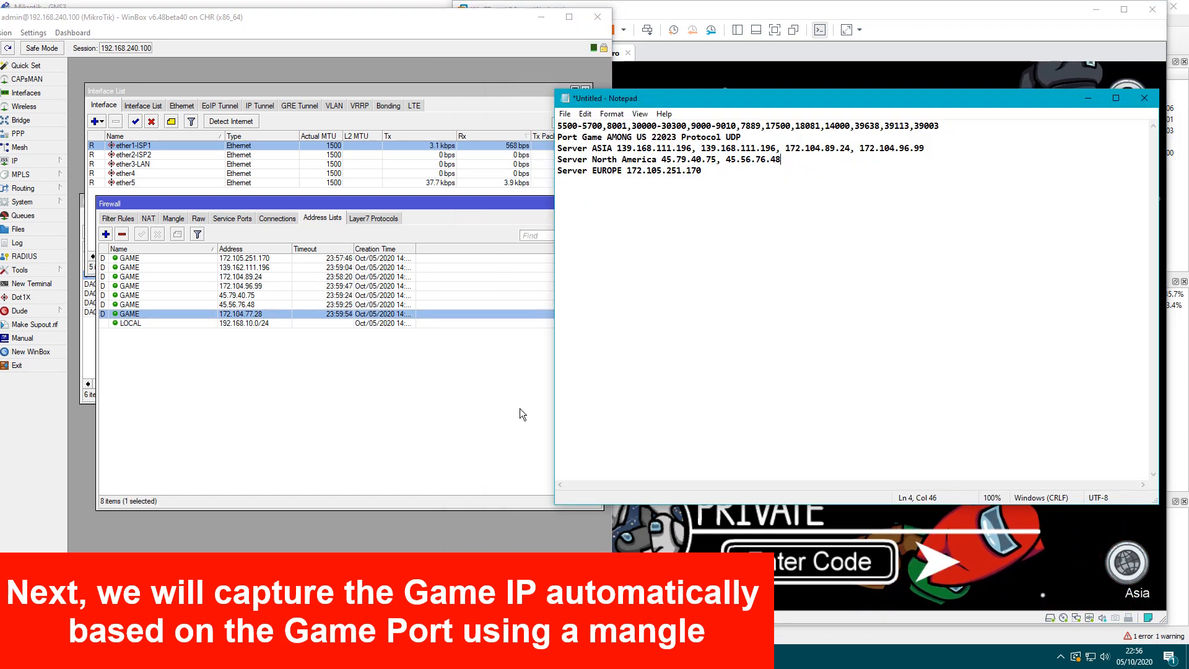
{"action": "left_click", "coordinate": [746, 176]}
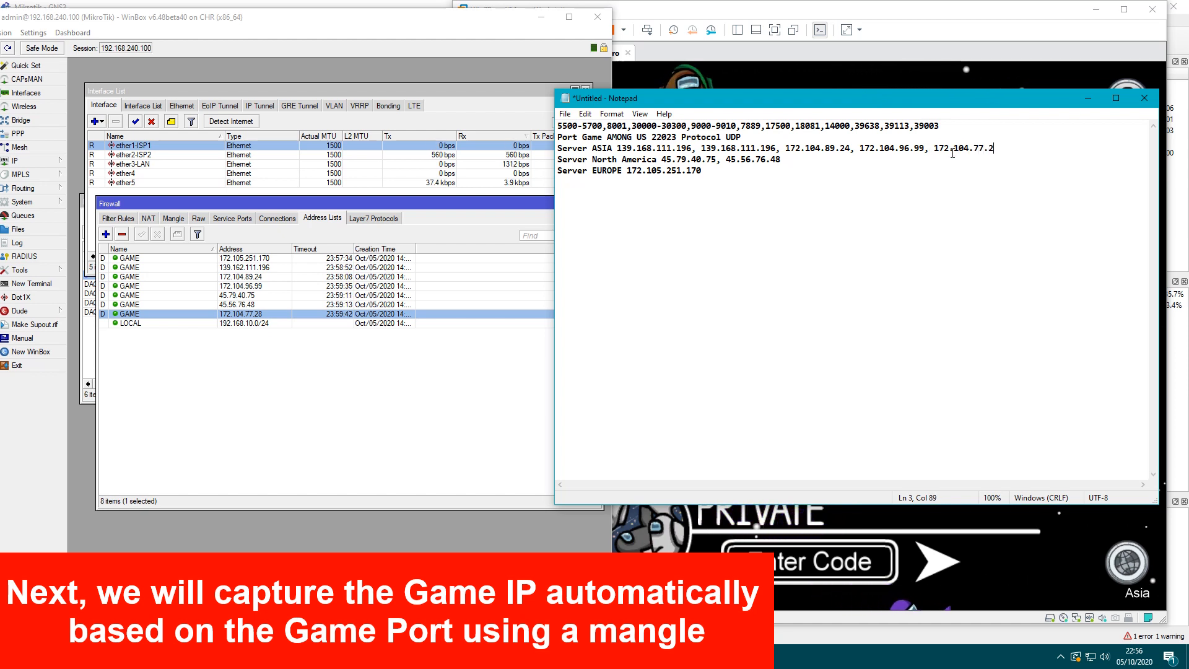
Step: Switch back to Among Us, change the region to Europe and find public games
{"action": "left_click", "coordinate": [1058, 570]}
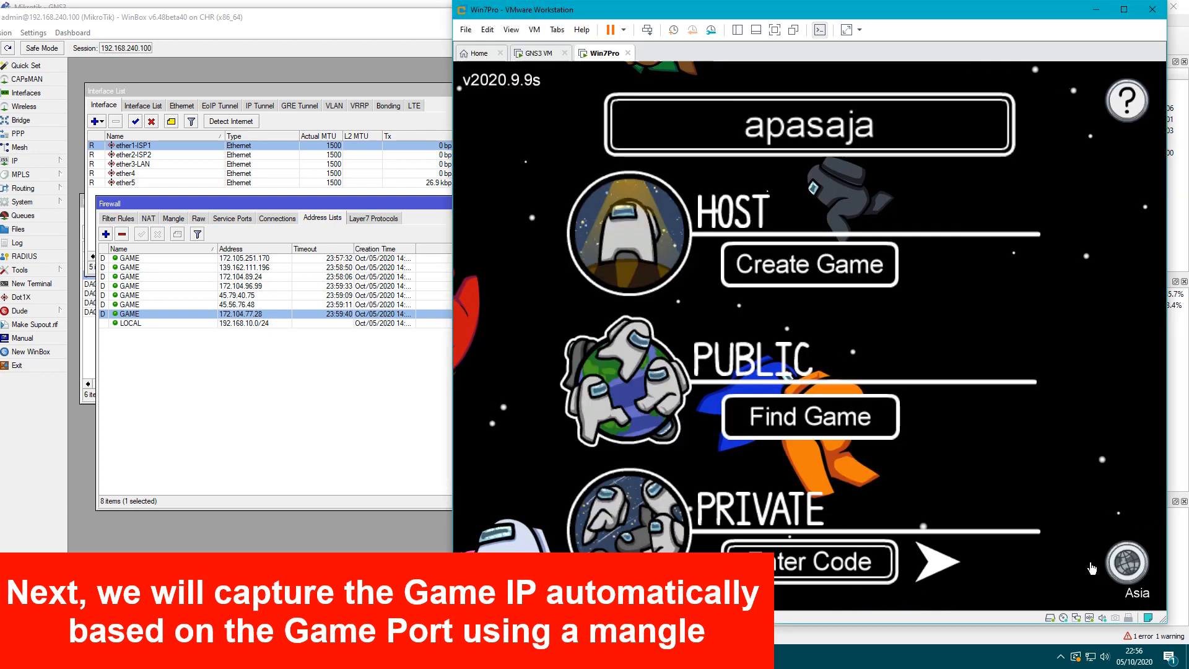
{"action": "left_click", "coordinate": [1127, 562]}
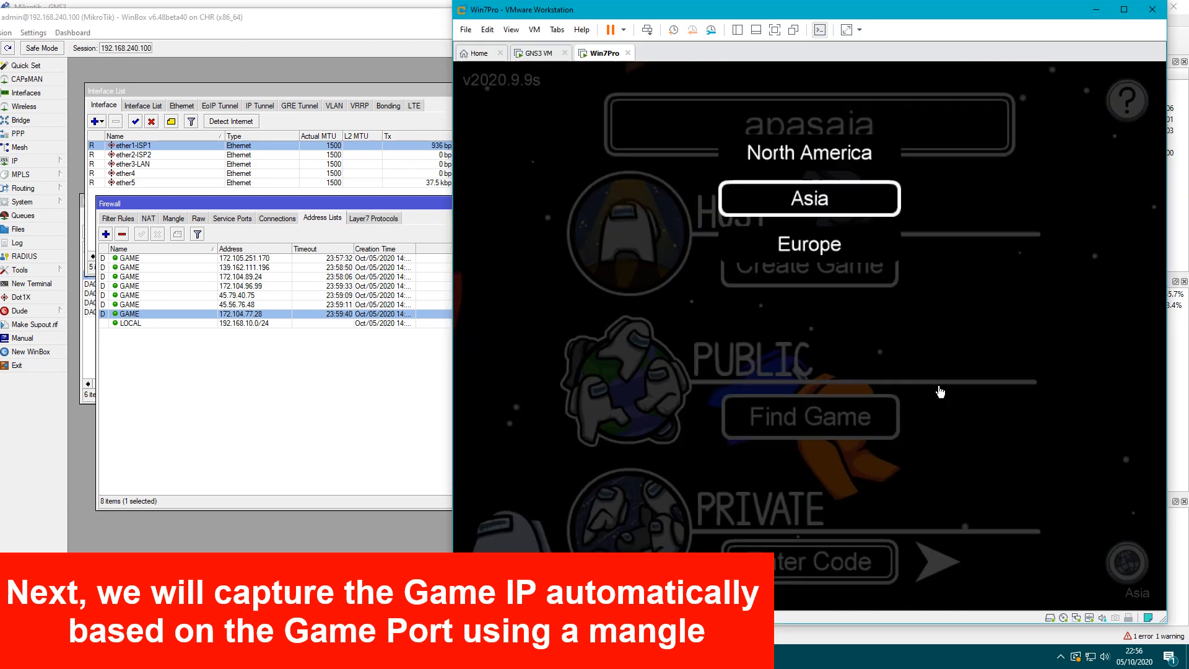
{"action": "left_click", "coordinate": [829, 246]}
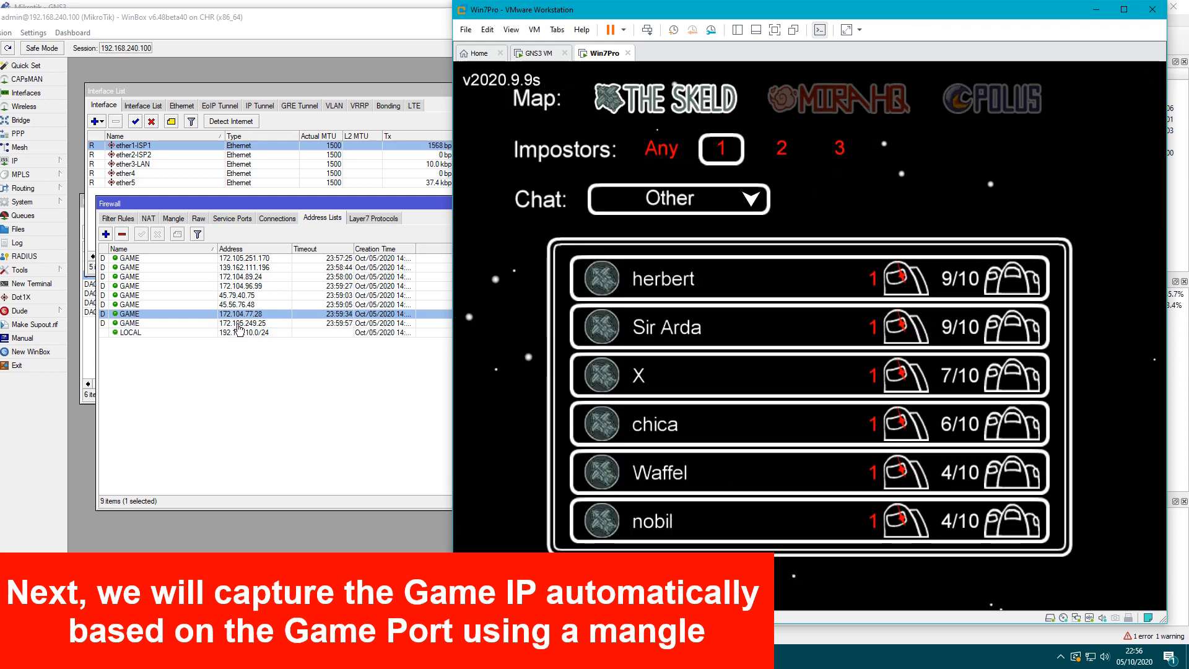
Step: Select the newest GAME entry in the router's address list and append ", 172.105.249.25" to the Server EUROPE line of the notes
{"action": "left_click", "coordinate": [238, 324]}
{"action": "left_click", "coordinate": [483, 656]}
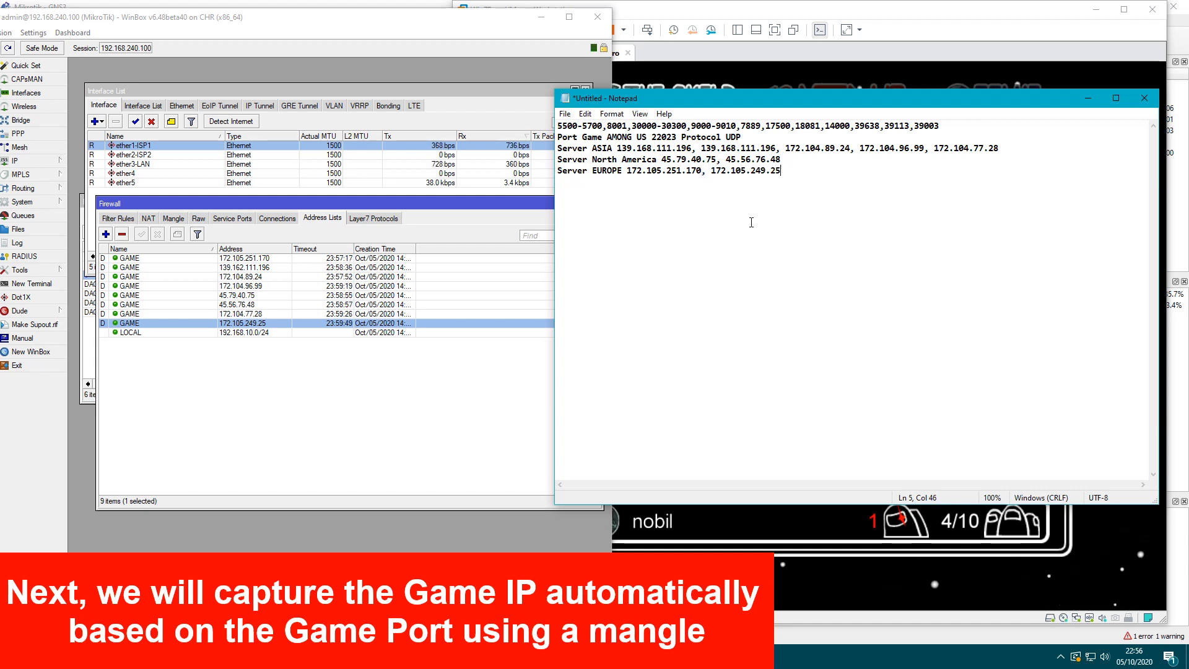
Step: Switch back to the Europe public games list in Among Us
{"action": "left_click", "coordinate": [1092, 576]}
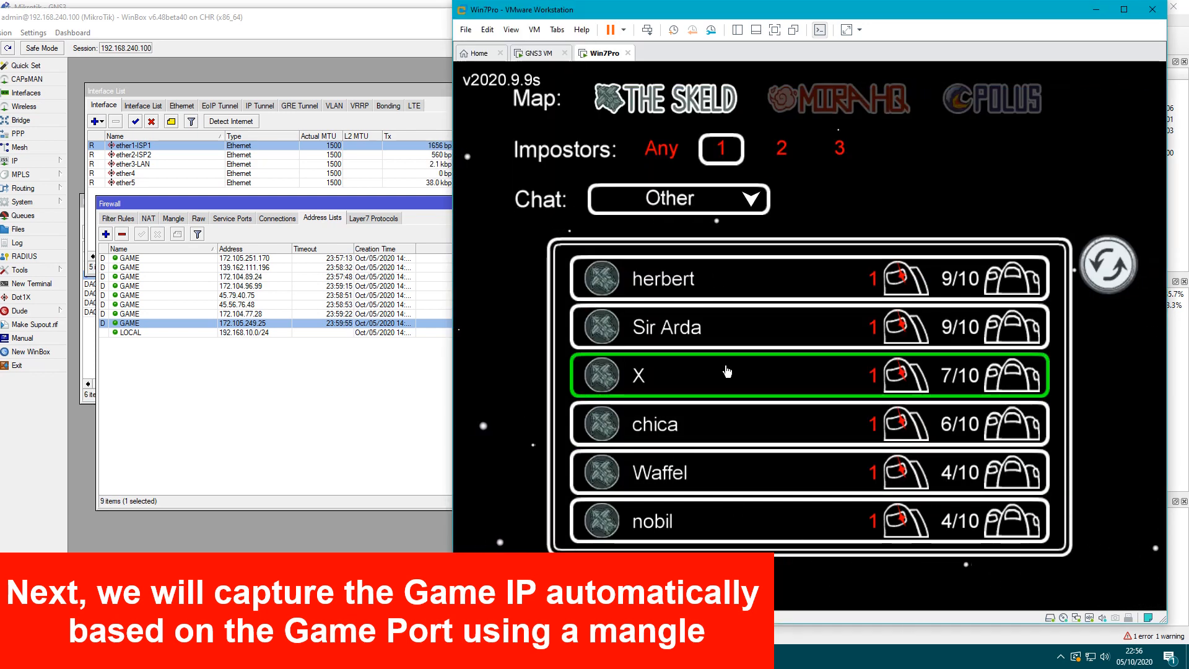
Step: Inspect the captured GAME addresses in the router's firewall address list
{"action": "left_click", "coordinate": [265, 361]}
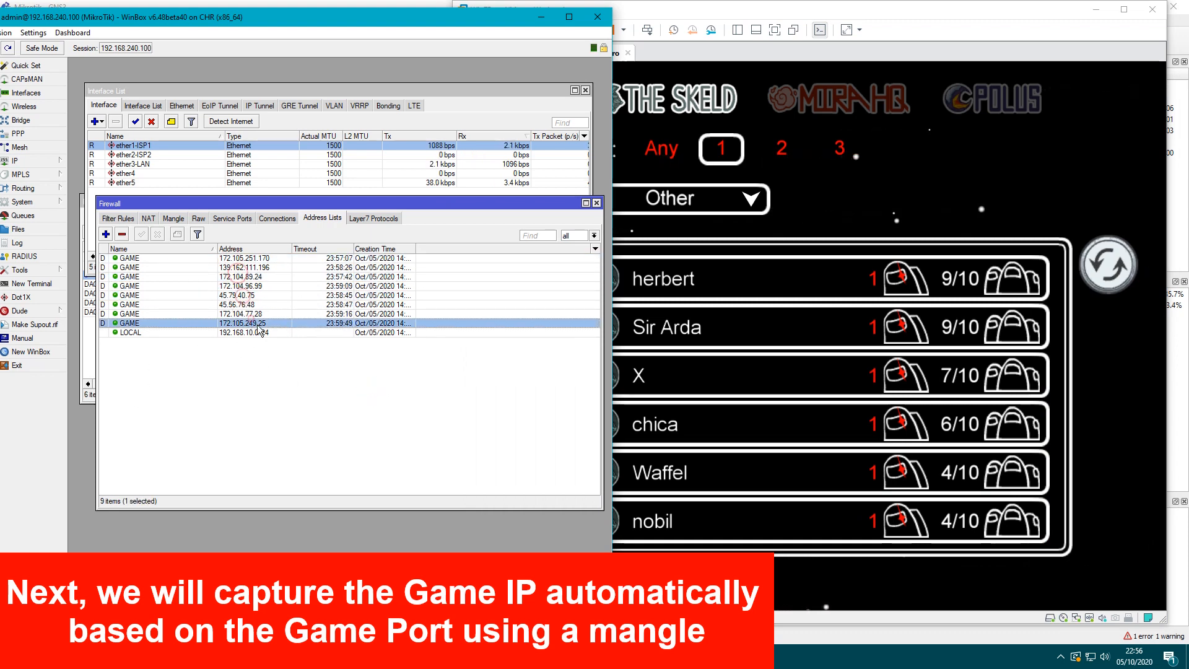
{"action": "left_click", "coordinate": [251, 314]}
{"action": "left_click", "coordinate": [254, 287]}
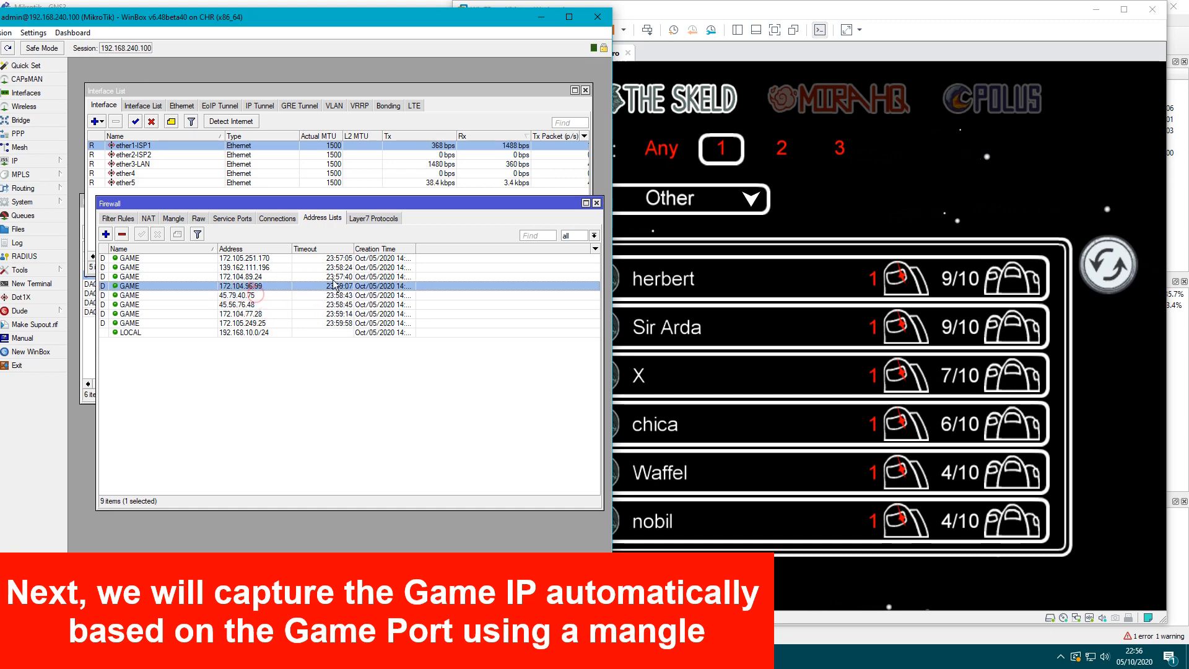
Step: Exit the public game list in the Win7Pro virtual machine and place the VM and WinBox windows side by side
{"action": "left_click", "coordinate": [959, 190]}
{"action": "left_click", "coordinate": [488, 578]}
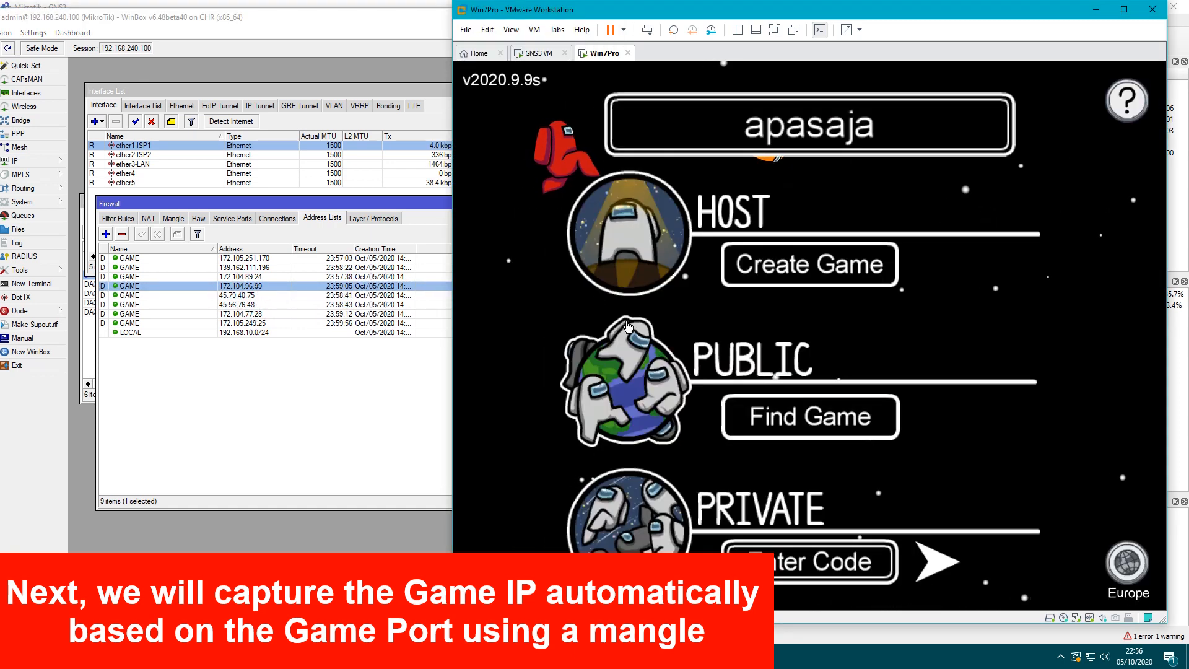
{"action": "left_click_drag", "start_coordinate": [728, 12], "coordinate": [780, 14]}
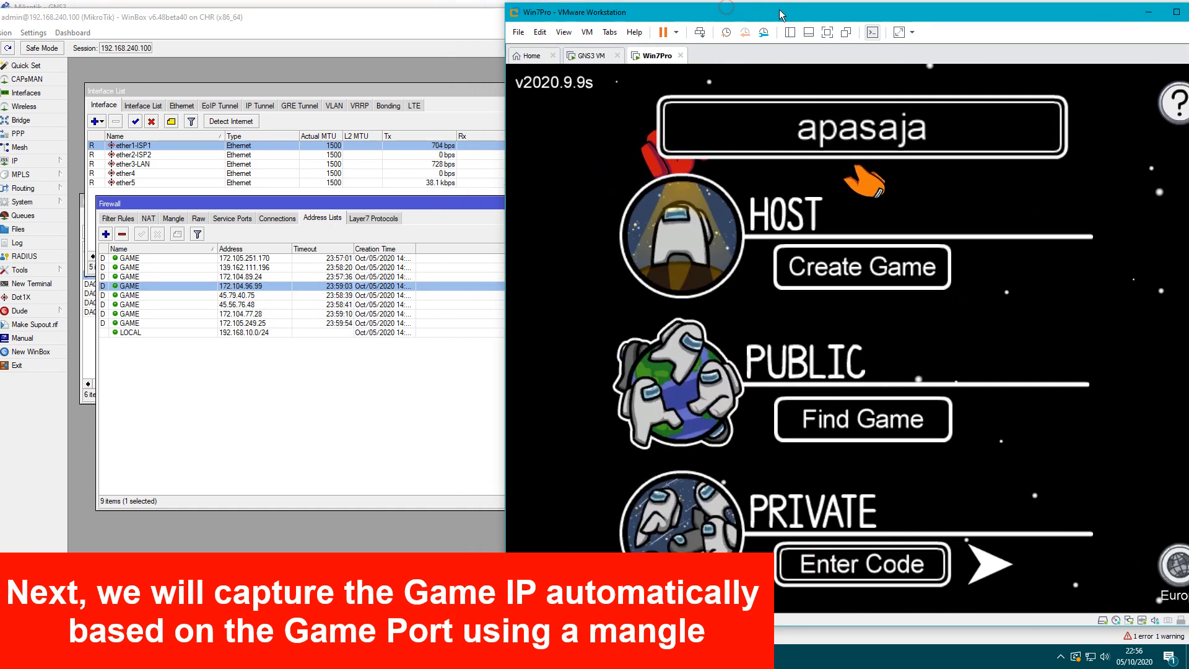
{"action": "left_click_drag", "start_coordinate": [390, 23], "coordinate": [361, 22]}
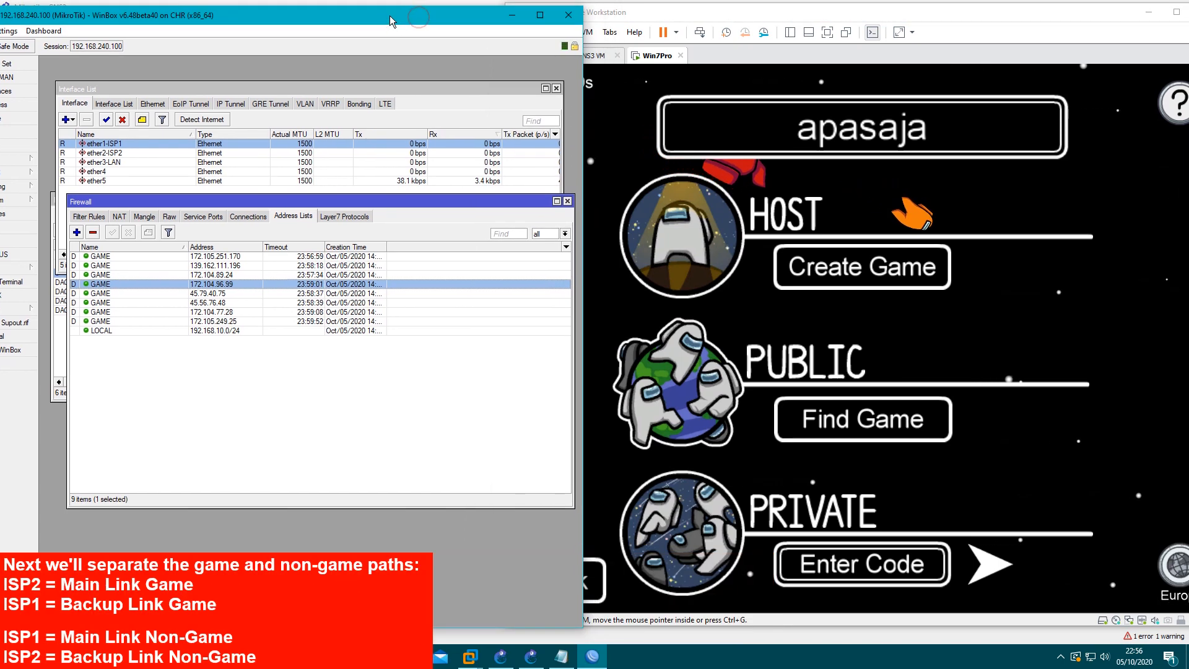
Step: Review the individual GAME entries in the firewall address list and their timeouts
{"action": "left_click", "coordinate": [218, 266]}
{"action": "left_click", "coordinate": [201, 285]}
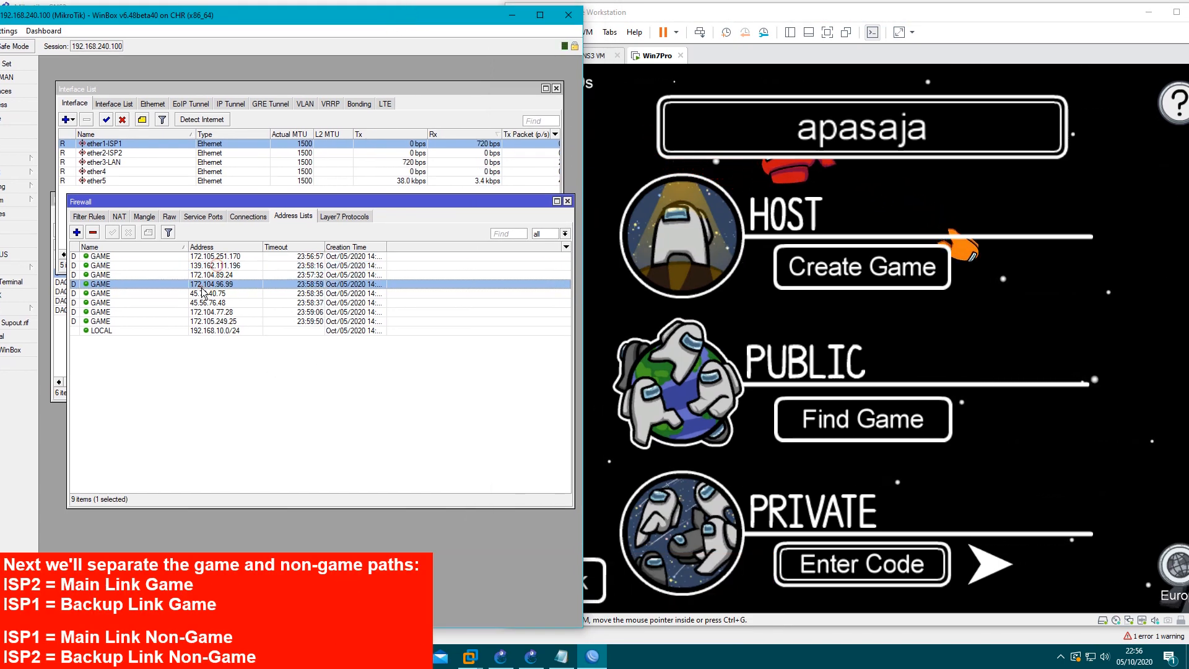
{"action": "left_click", "coordinate": [216, 301]}
{"action": "left_click", "coordinate": [235, 323]}
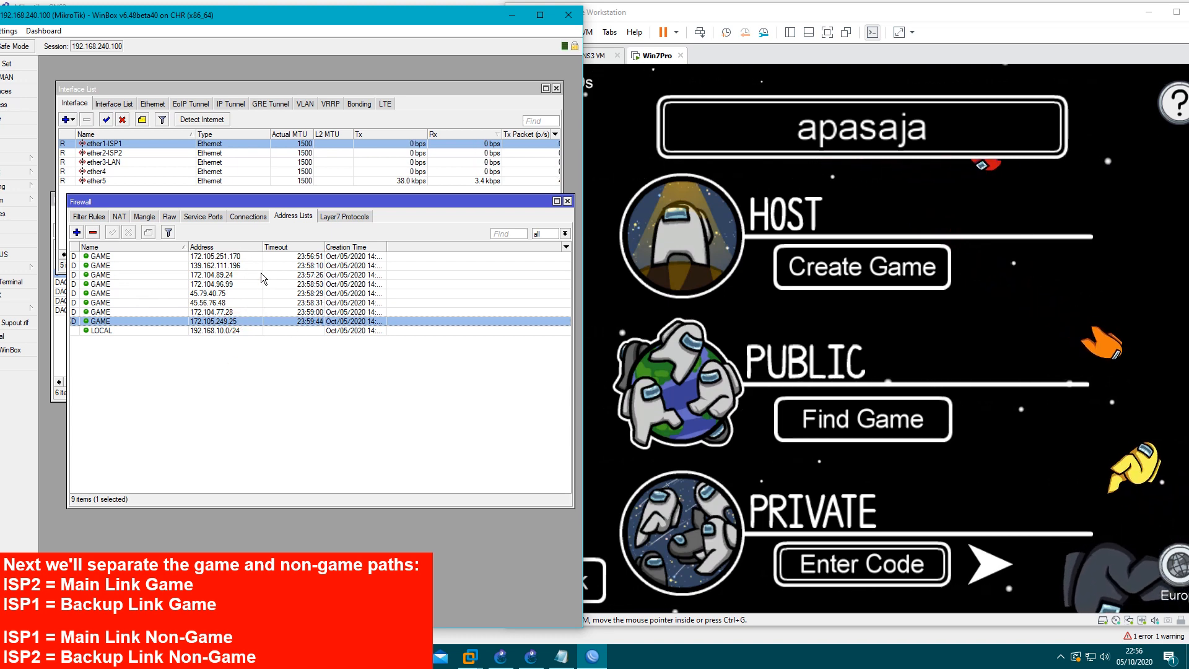
{"action": "left_click", "coordinate": [218, 293]}
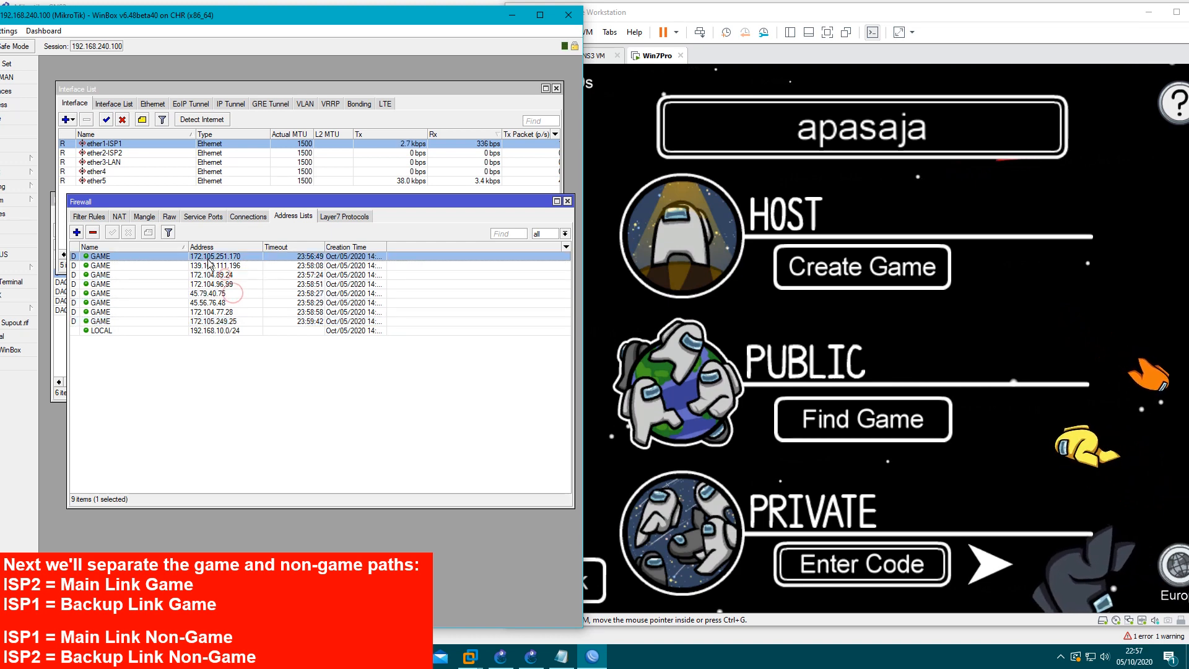
Step: Start a new firewall mangle rule on the prerouting chain and show its advanced matching options
{"action": "left_click", "coordinate": [146, 217]}
{"action": "left_click", "coordinate": [175, 352]}
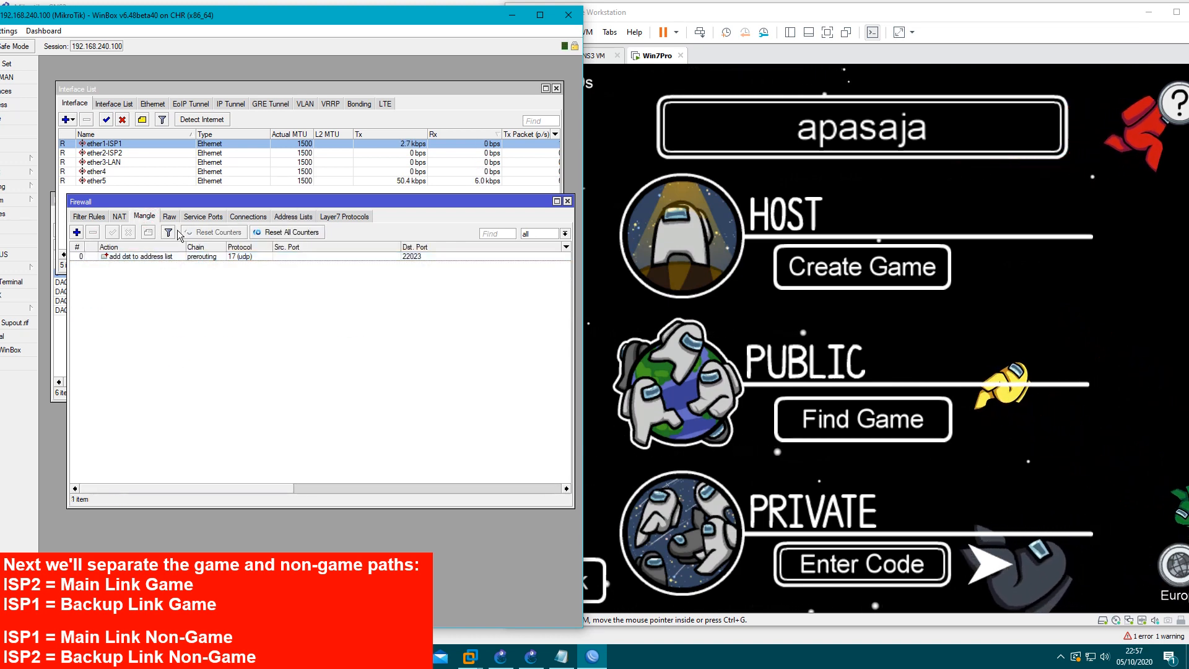
{"action": "left_click_drag", "start_coordinate": [193, 207], "coordinate": [194, 196]}
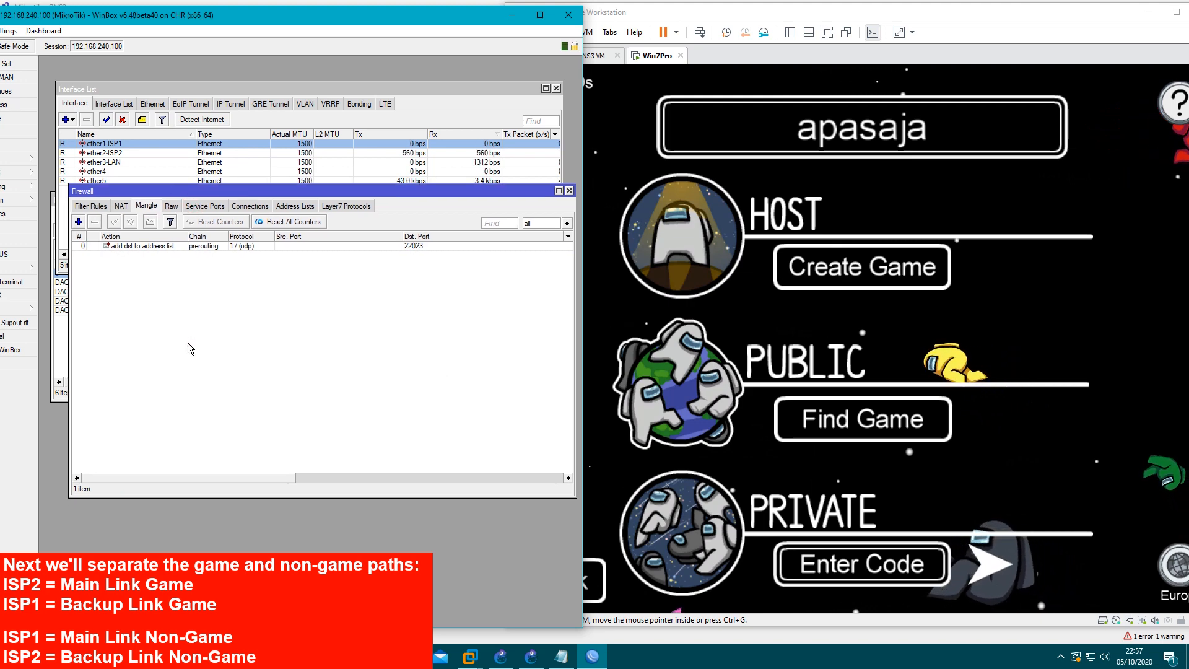
{"action": "left_click", "coordinate": [187, 343]}
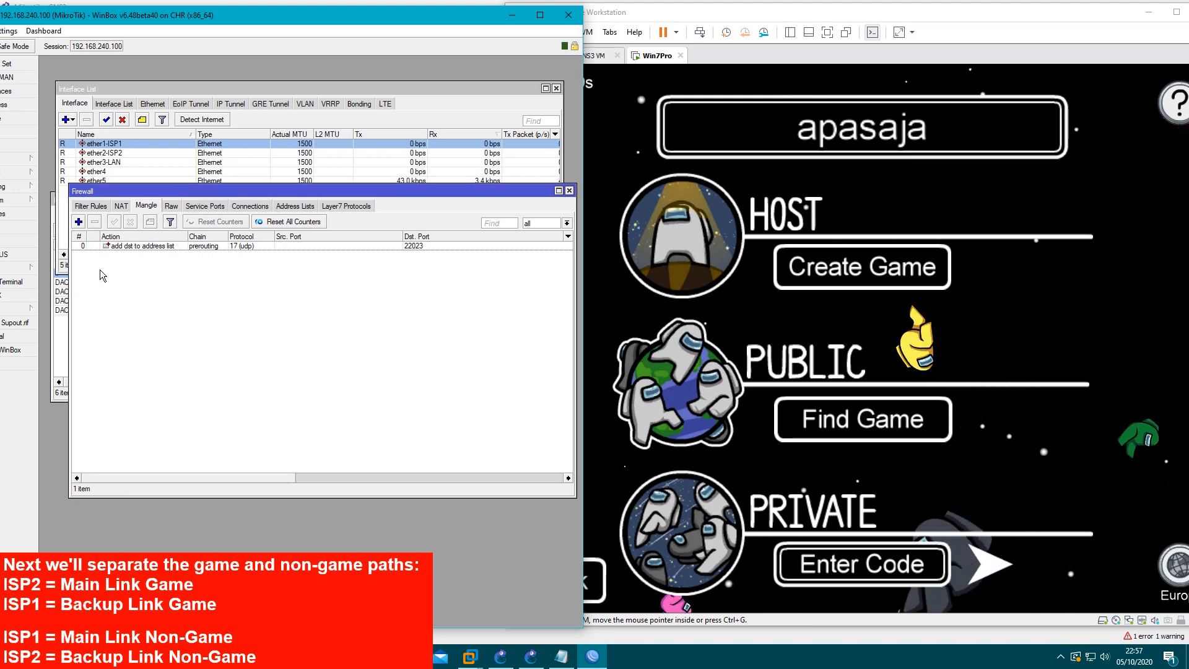
{"action": "left_click", "coordinate": [78, 221]}
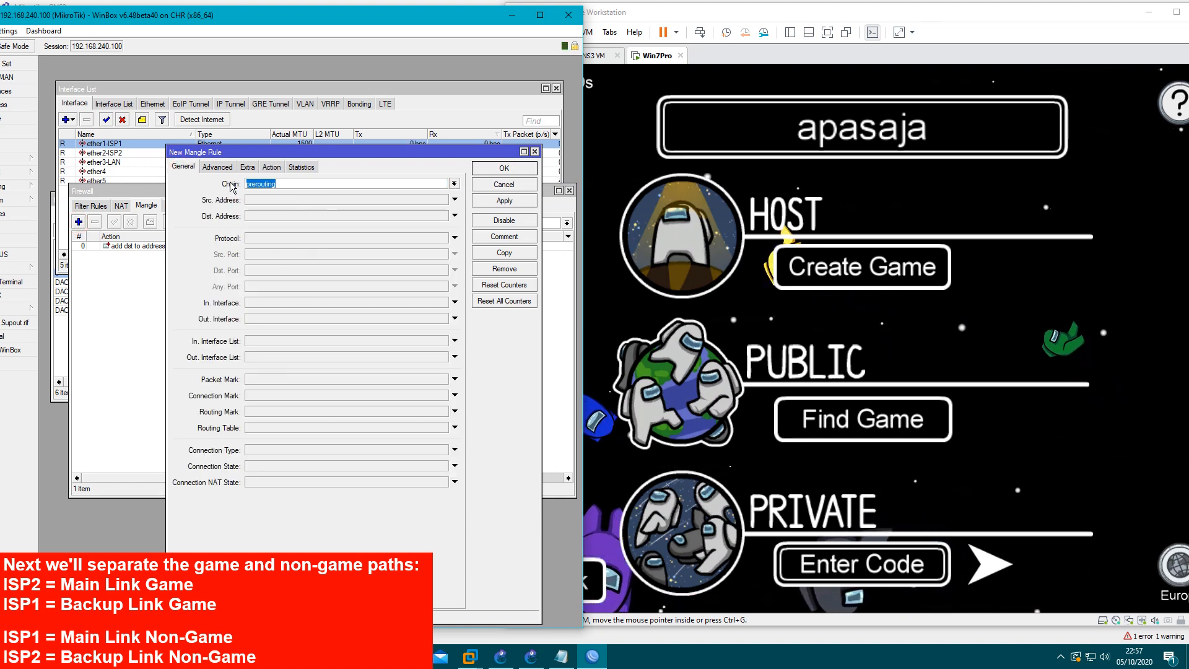
{"action": "left_click", "coordinate": [217, 168]}
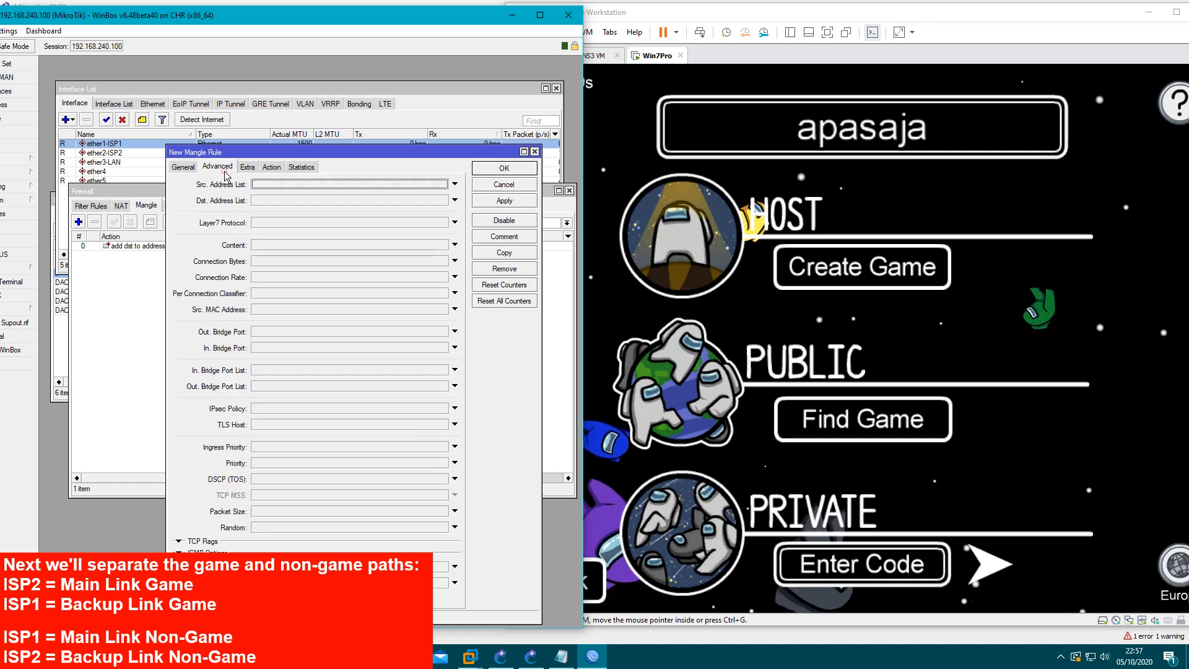
{"action": "left_click", "coordinate": [365, 184]}
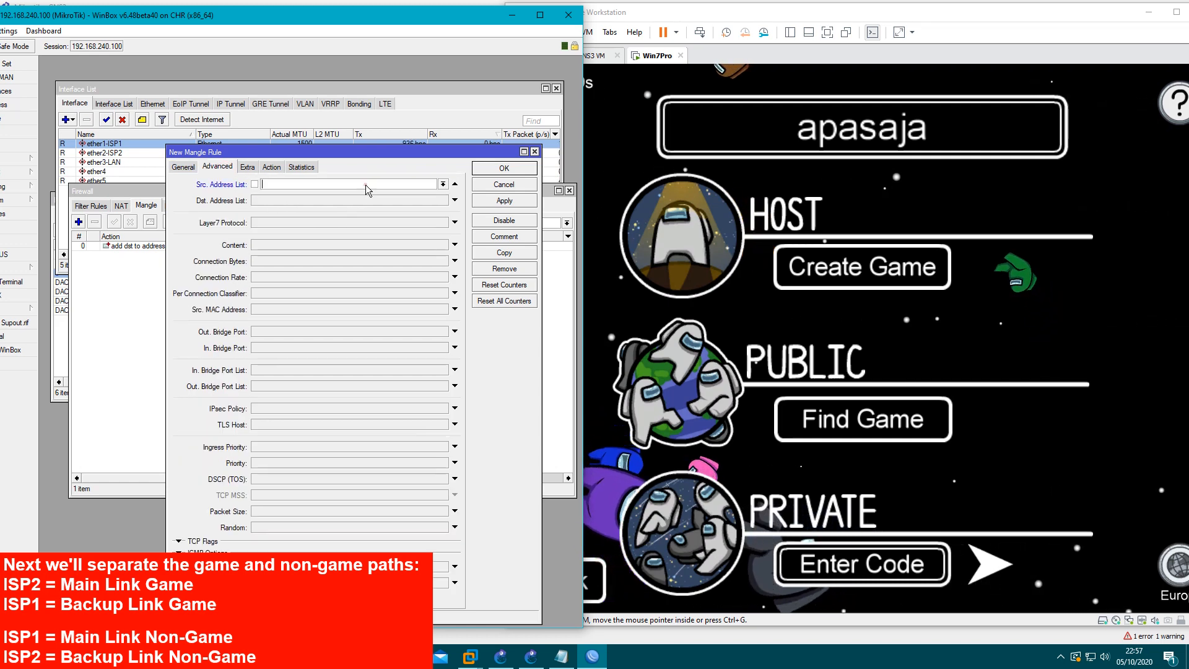
{"action": "left_click", "coordinate": [442, 184]}
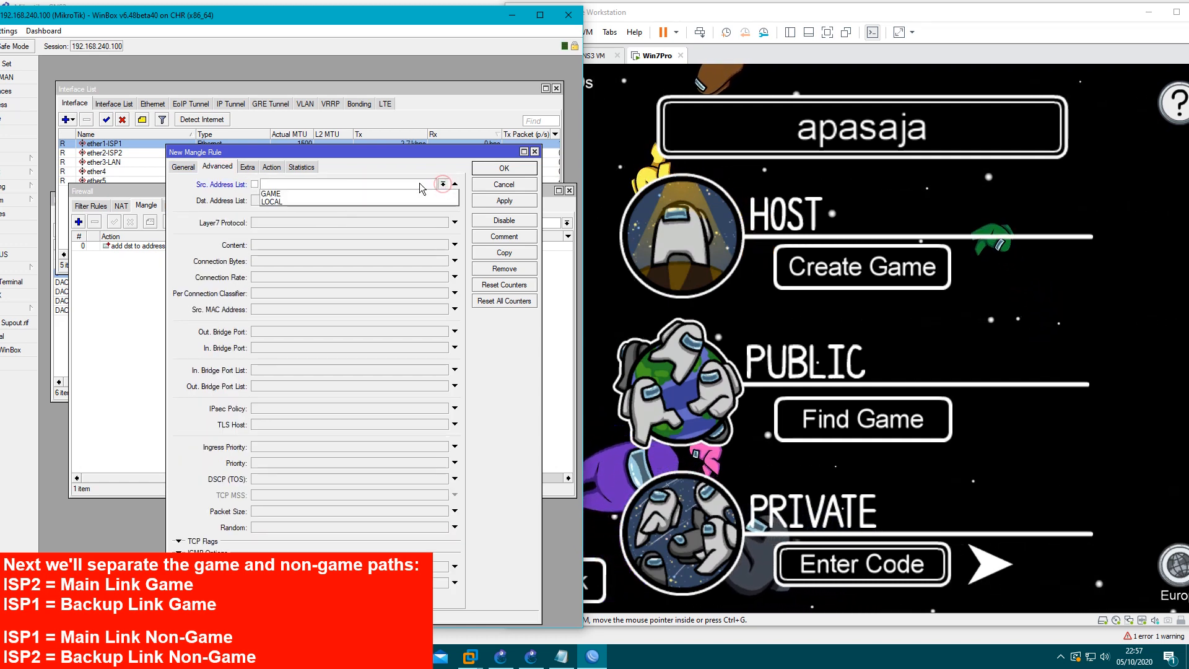
{"action": "left_click", "coordinate": [453, 184]}
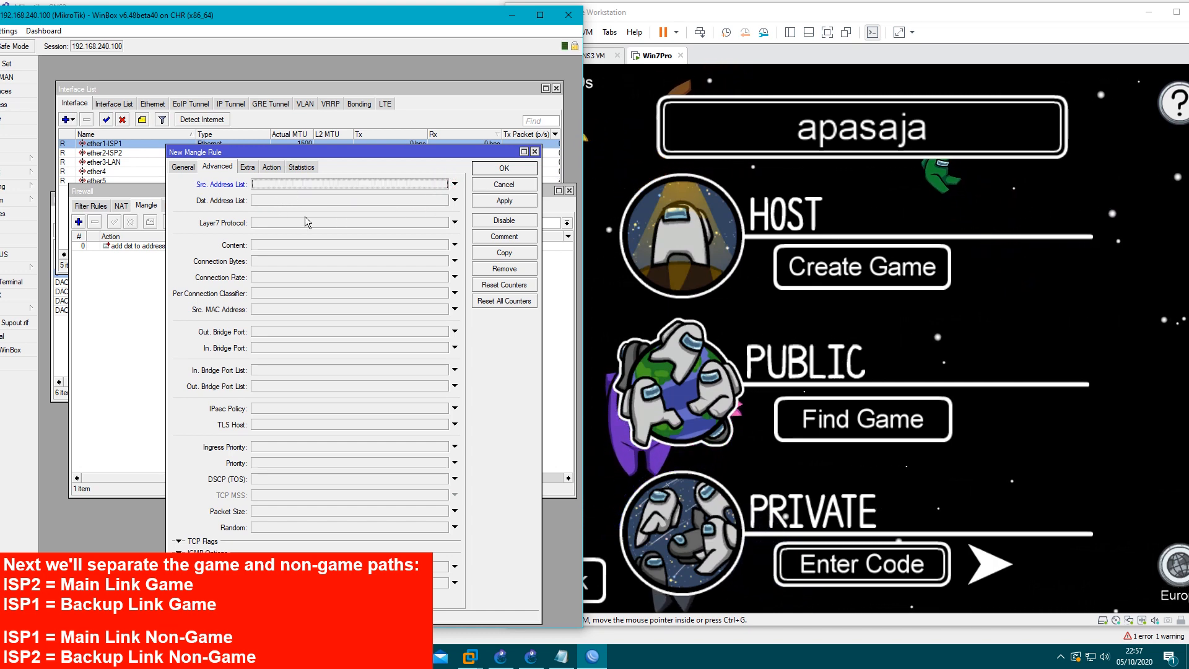
{"action": "left_click", "coordinate": [359, 183]}
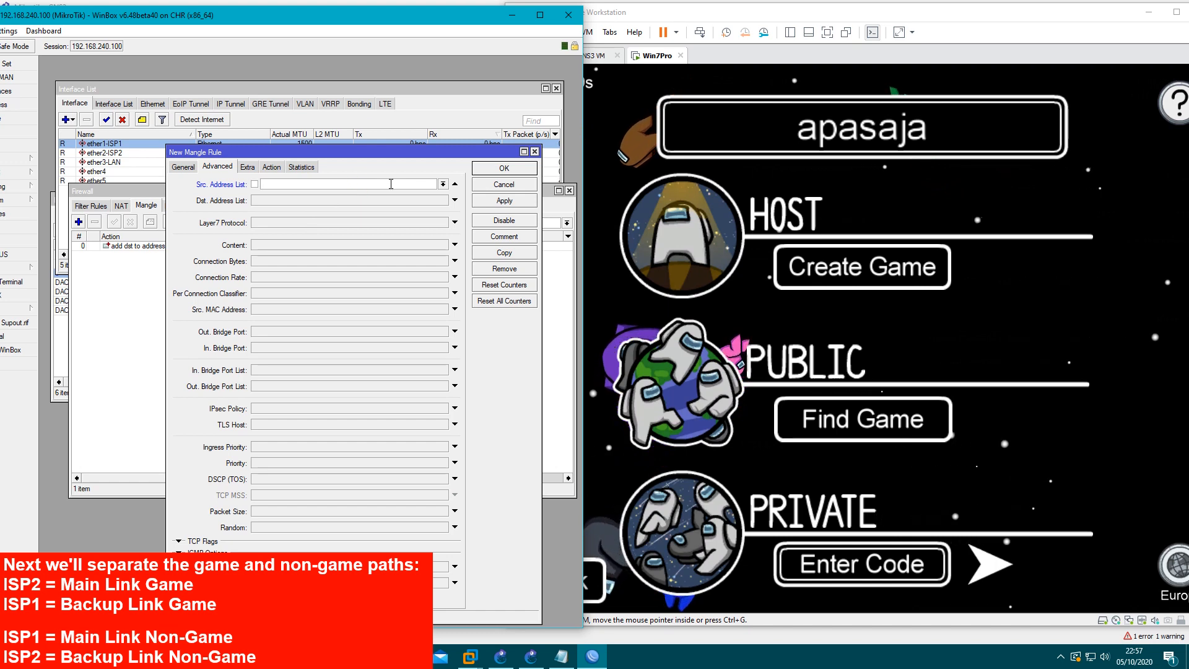
{"action": "left_click", "coordinate": [457, 186]}
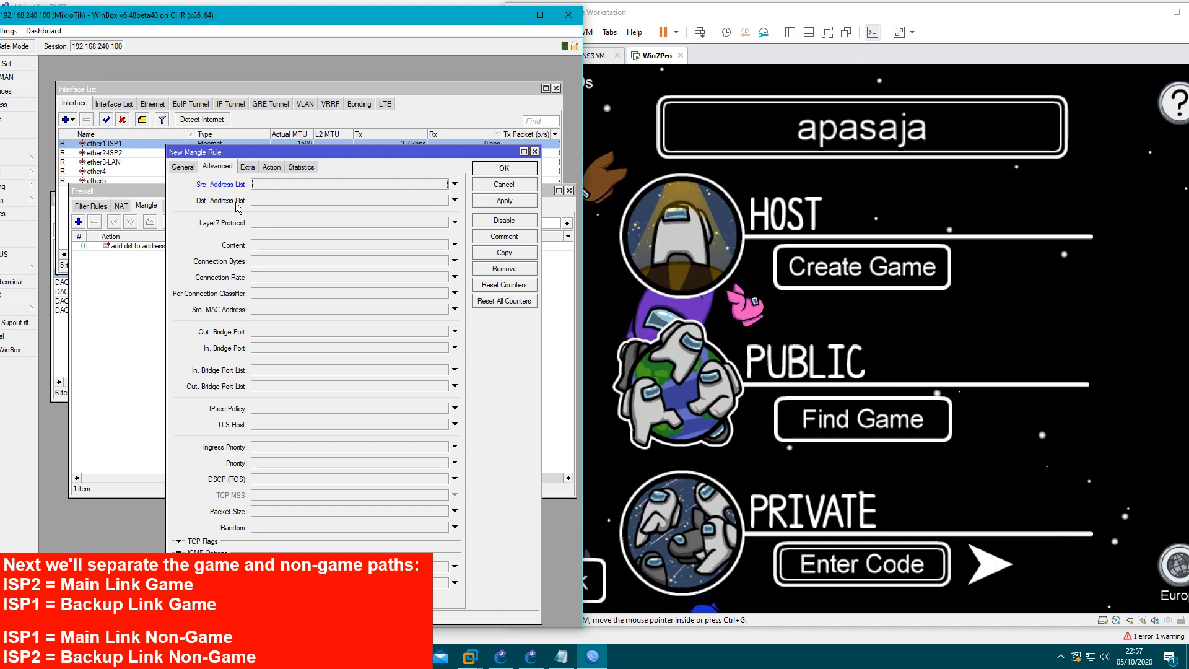
Step: Set the new mangle rule's destination address list to GAME and its source address list to LOCAL
{"action": "left_click", "coordinate": [284, 199]}
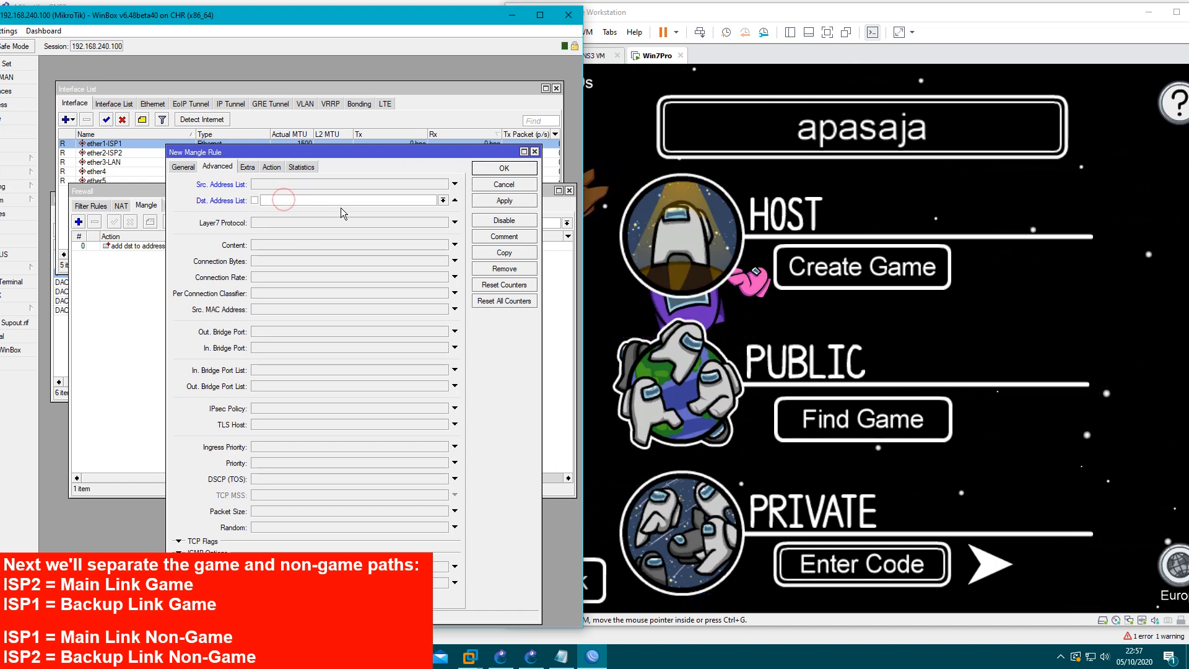
{"action": "left_click", "coordinate": [444, 200]}
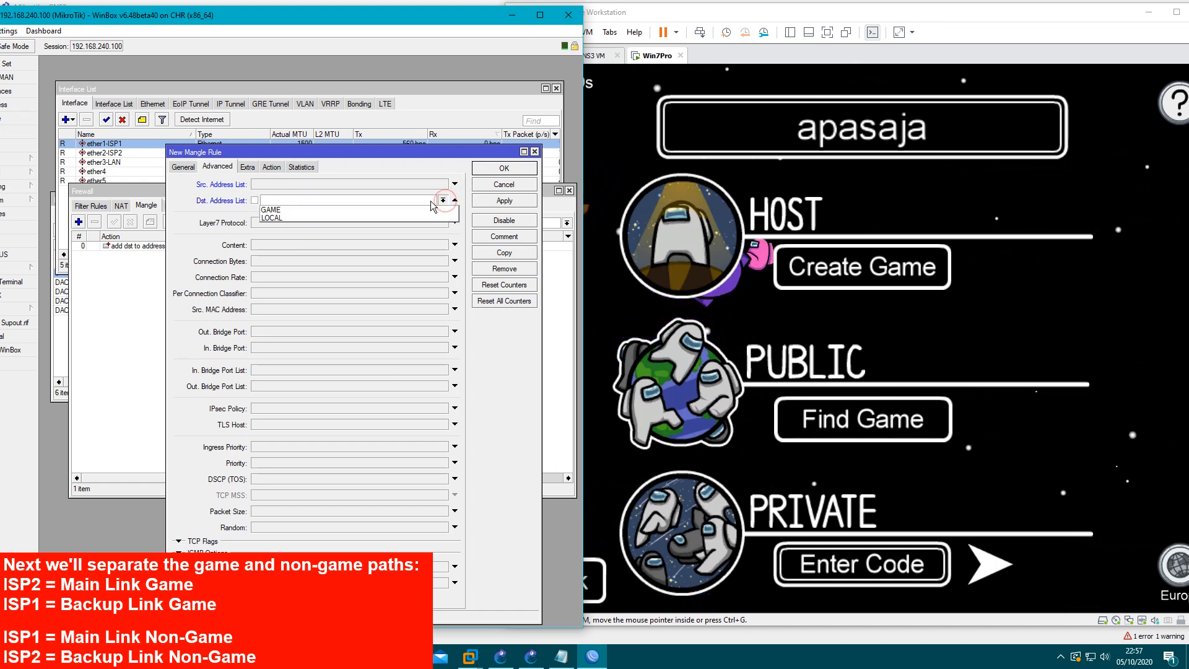
{"action": "left_click", "coordinate": [281, 210]}
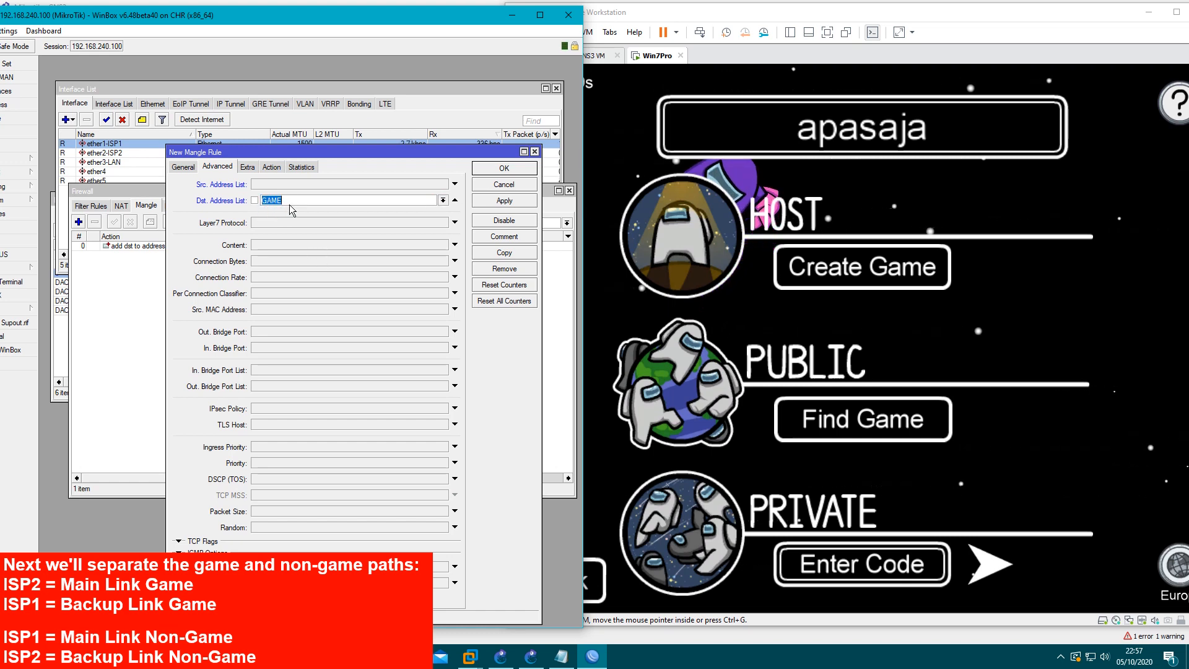
{"action": "left_click", "coordinate": [307, 185]}
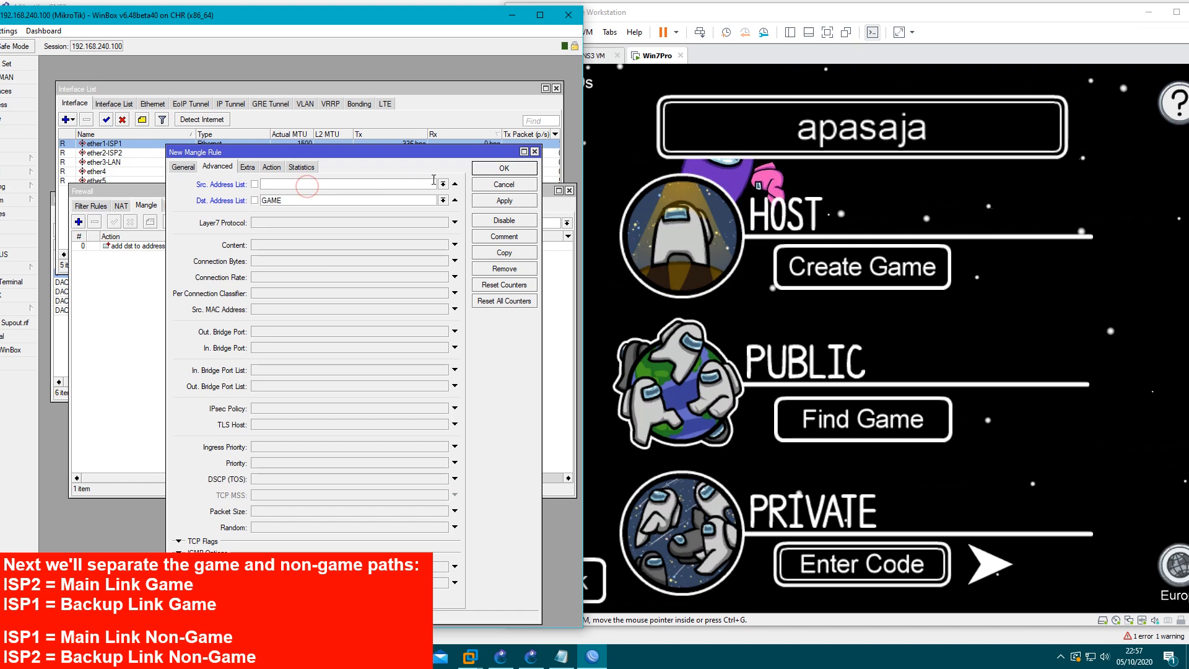
{"action": "left_click", "coordinate": [443, 184]}
{"action": "left_click", "coordinate": [287, 204]}
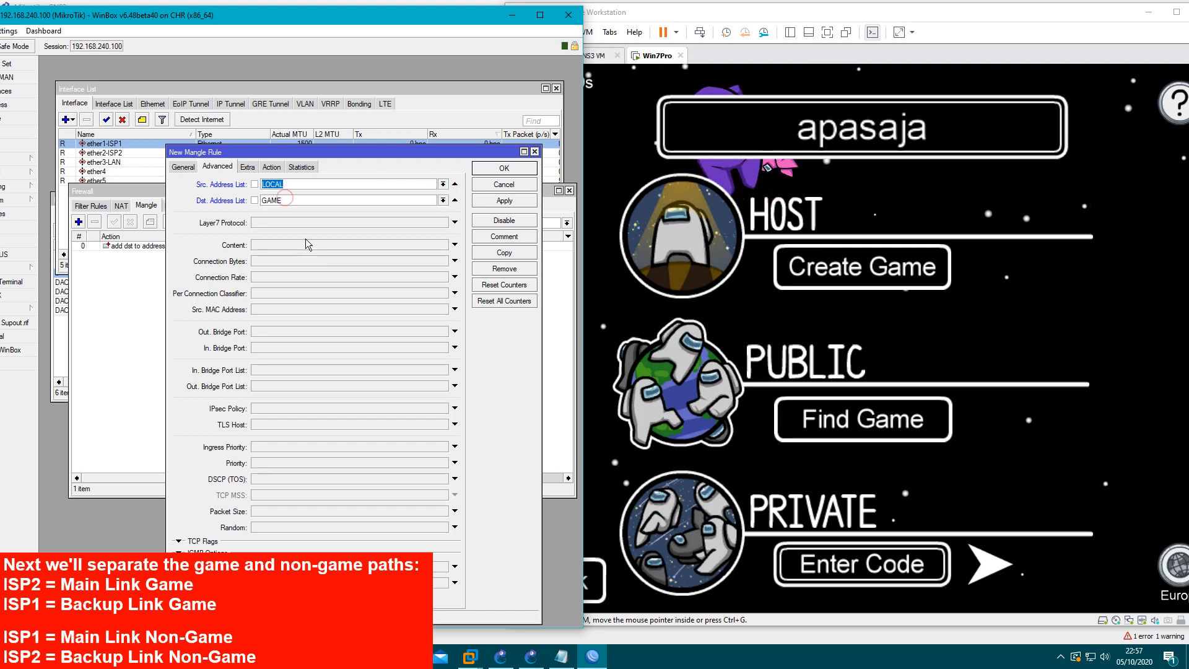
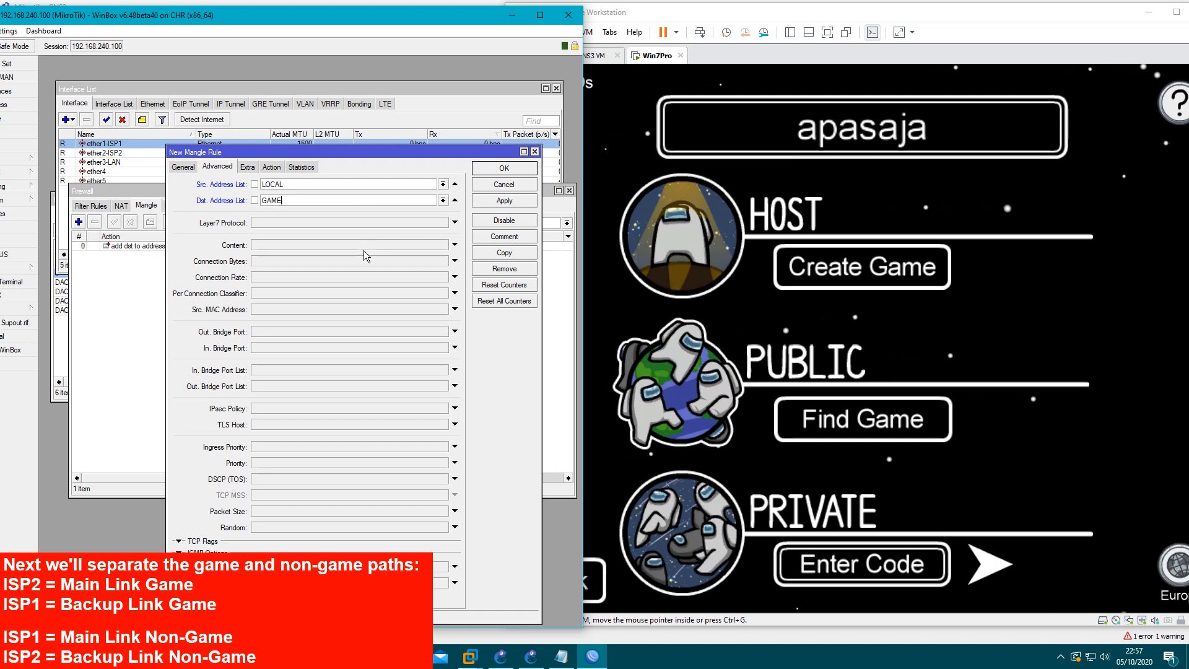
Step: Move the unsaved mangle rule aside, check the dynamic GAME entries in the firewall address lists, and return to the rule
{"action": "left_click_drag", "start_coordinate": [359, 156], "coordinate": [340, 134]}
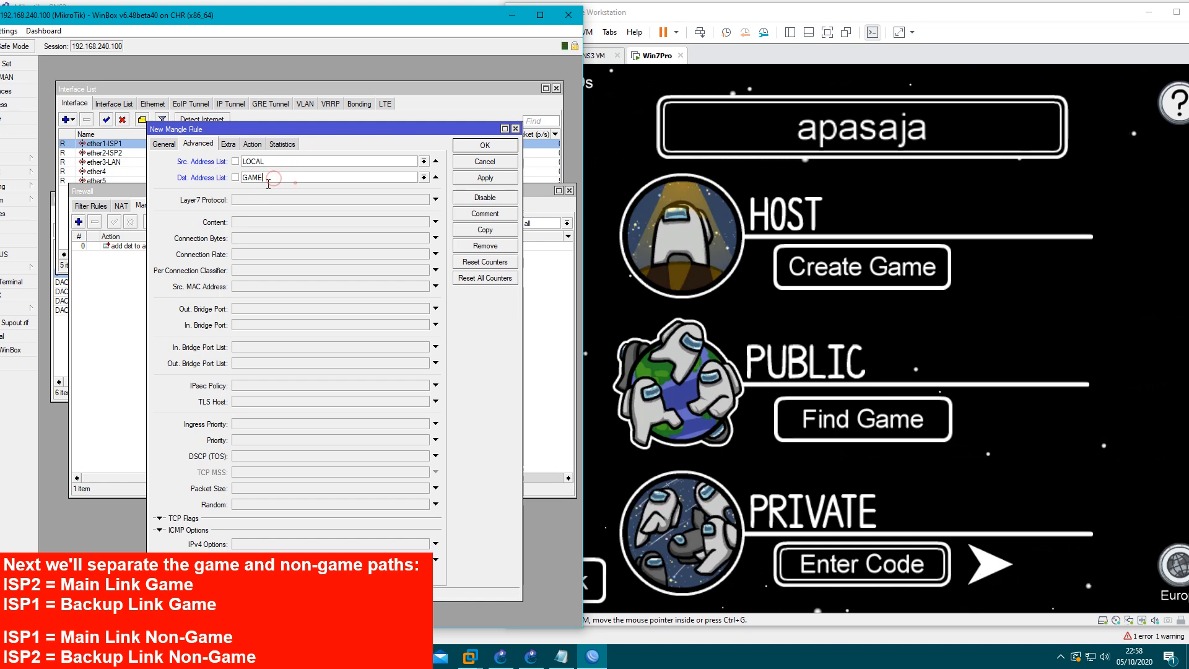
{"action": "left_click_drag", "start_coordinate": [287, 135], "coordinate": [264, 278]}
{"action": "left_click", "coordinate": [290, 210]}
{"action": "left_click", "coordinate": [105, 254]}
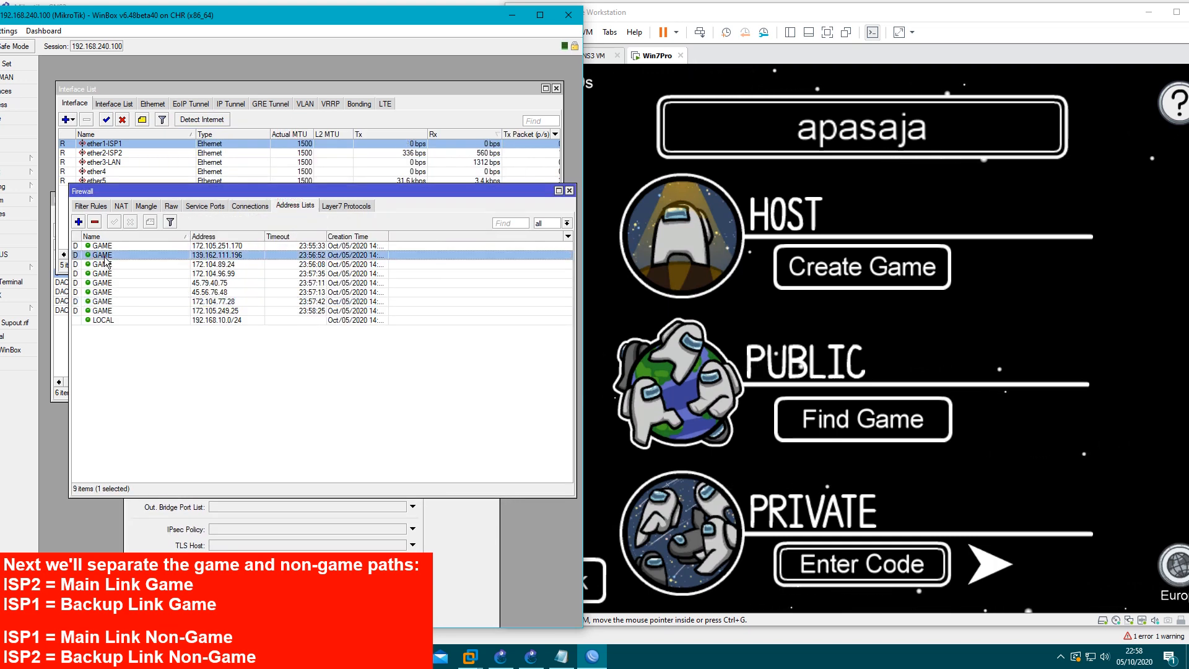
{"action": "left_click", "coordinate": [122, 282]}
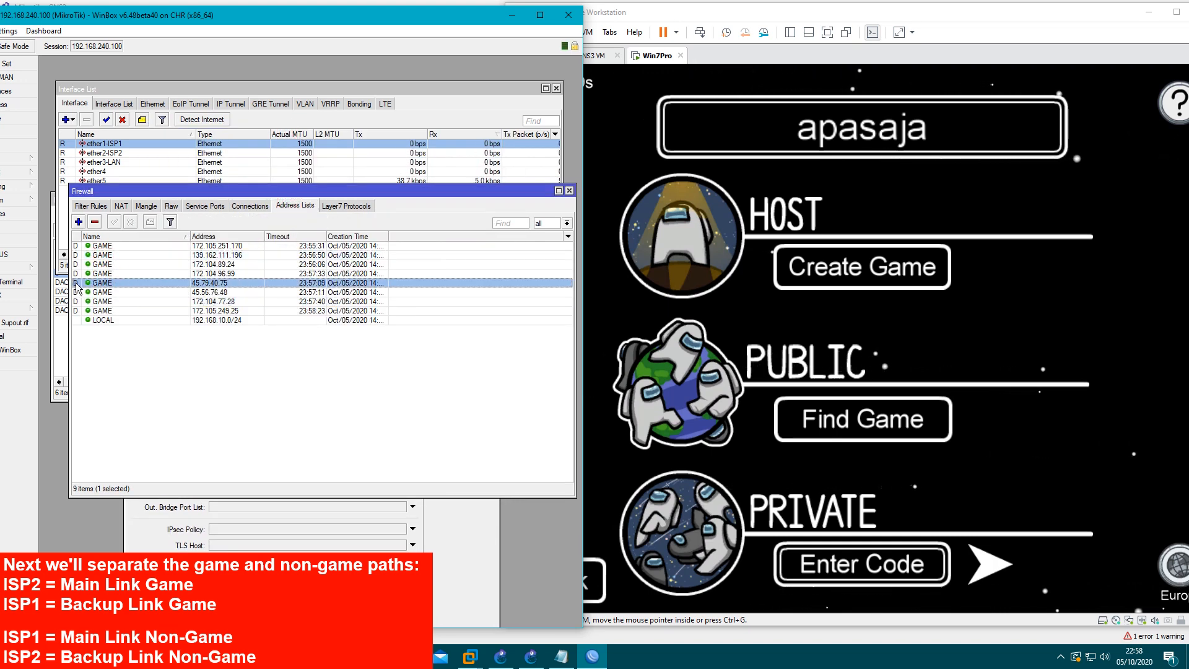
{"action": "left_click", "coordinate": [450, 520]}
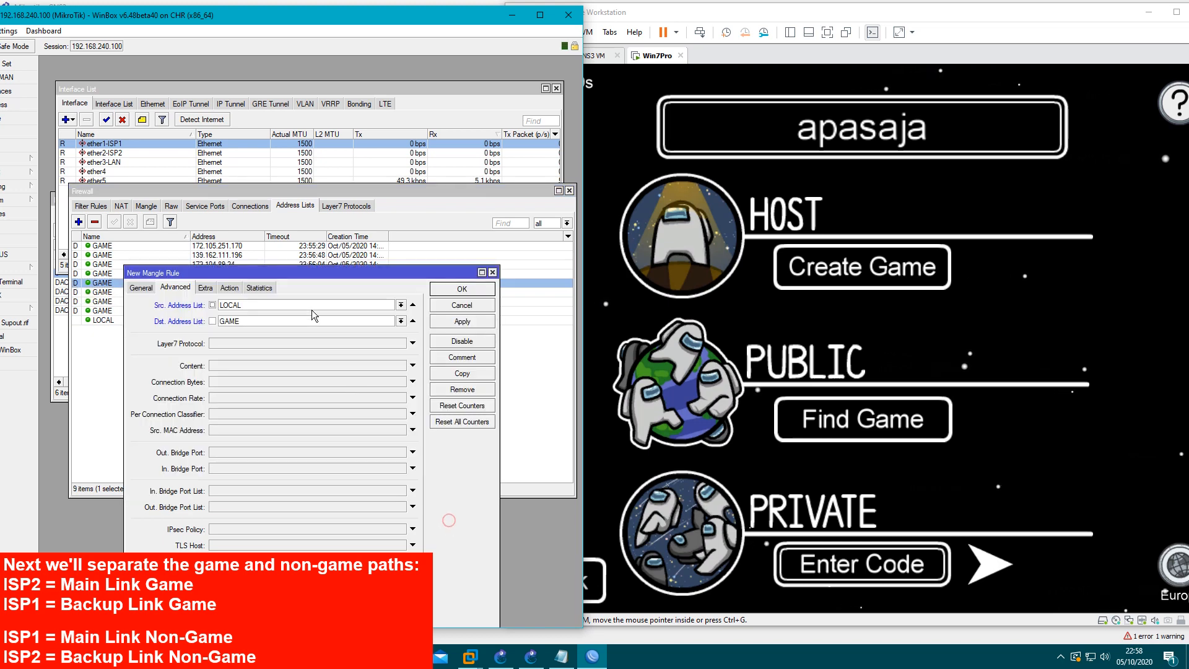
Step: Set the rule's action to mark routing with new routing mark JALUR-GAME, disable passthrough, and save the rule
{"action": "left_click", "coordinate": [229, 288]}
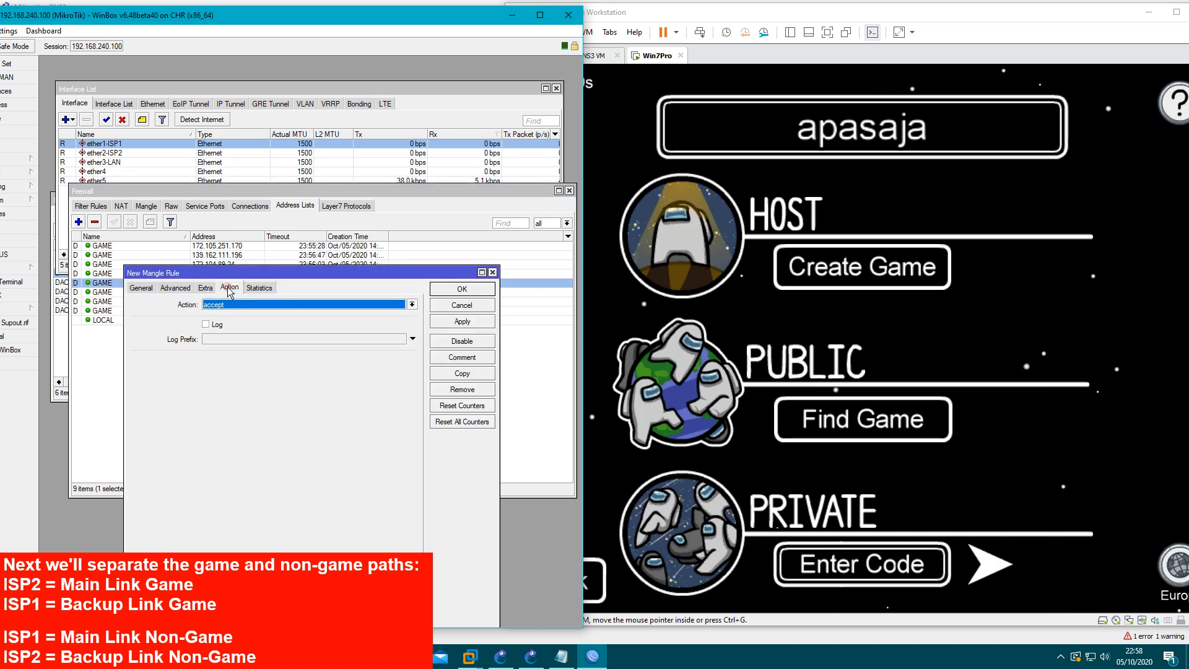
{"action": "left_click", "coordinate": [255, 305]}
{"action": "left_click", "coordinate": [236, 406]}
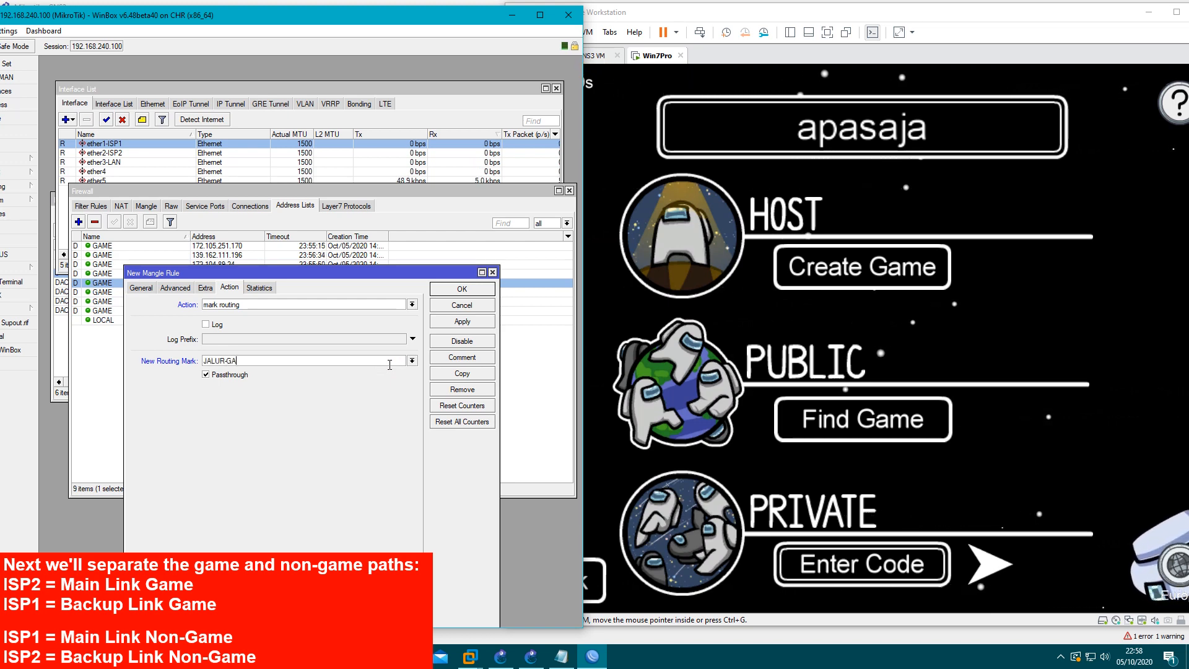
{"action": "type", "text": "ME"}
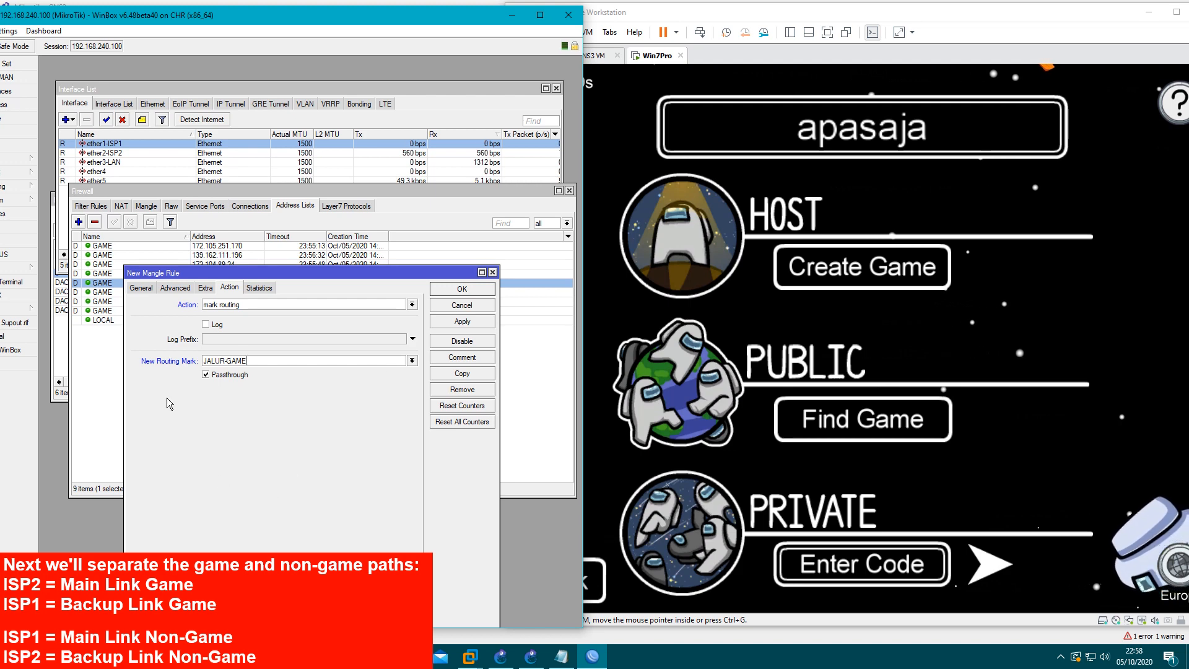
{"action": "left_click", "coordinate": [206, 375]}
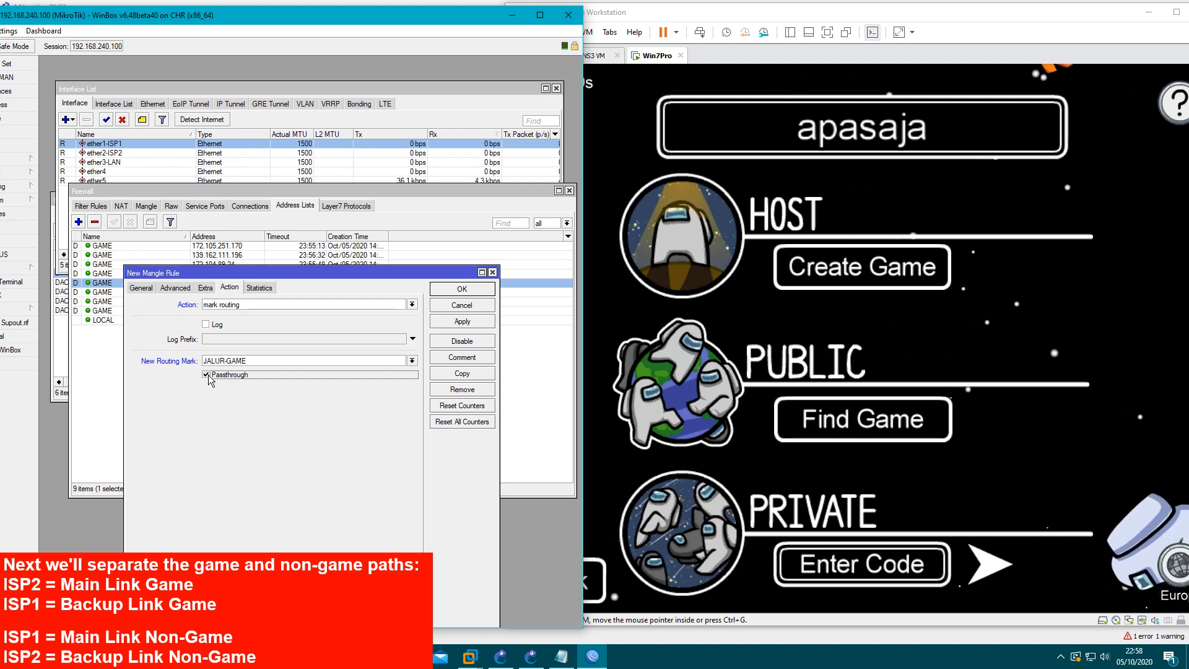
{"action": "left_click", "coordinate": [464, 322]}
{"action": "left_click", "coordinate": [464, 290]}
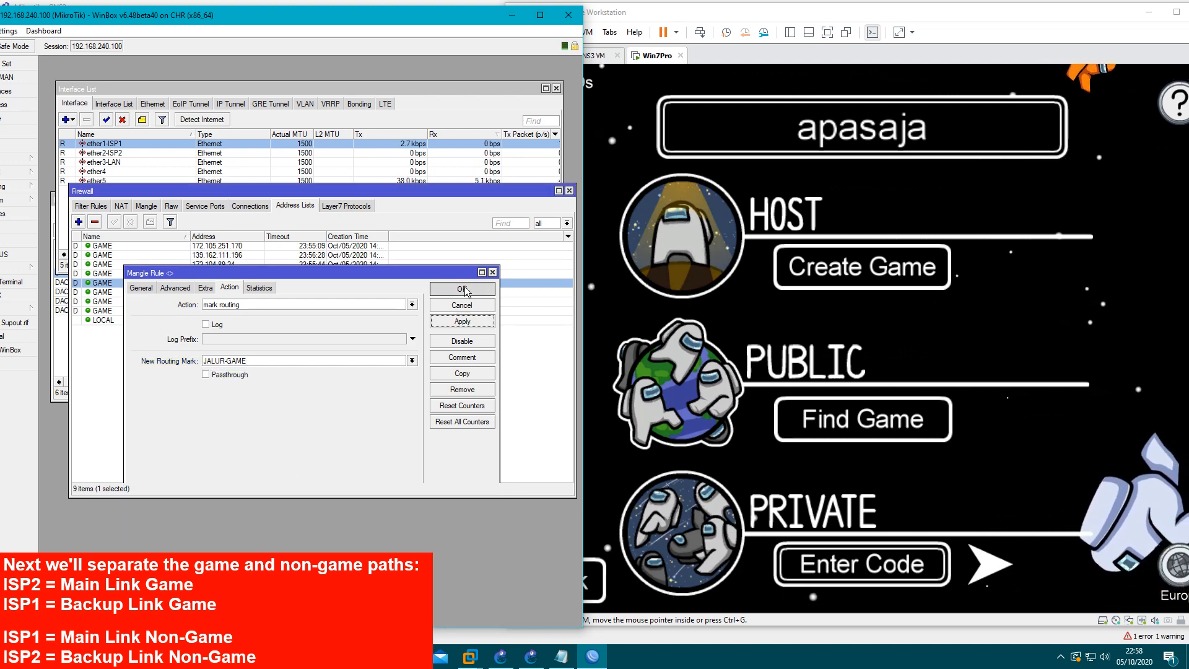
Step: Show the firewall's mangle rules and select the mark routing rule to check it
{"action": "left_click", "coordinate": [146, 206]}
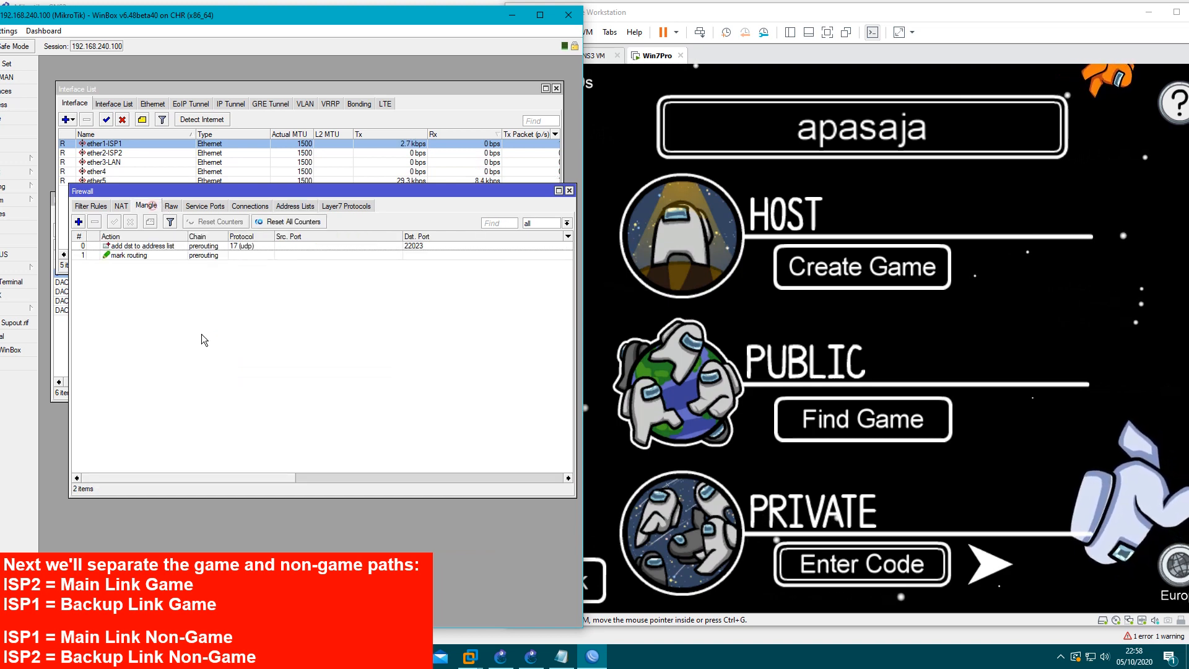
{"action": "left_click", "coordinate": [187, 257]}
{"action": "left_click_drag", "start_coordinate": [262, 477], "coordinate": [236, 473]}
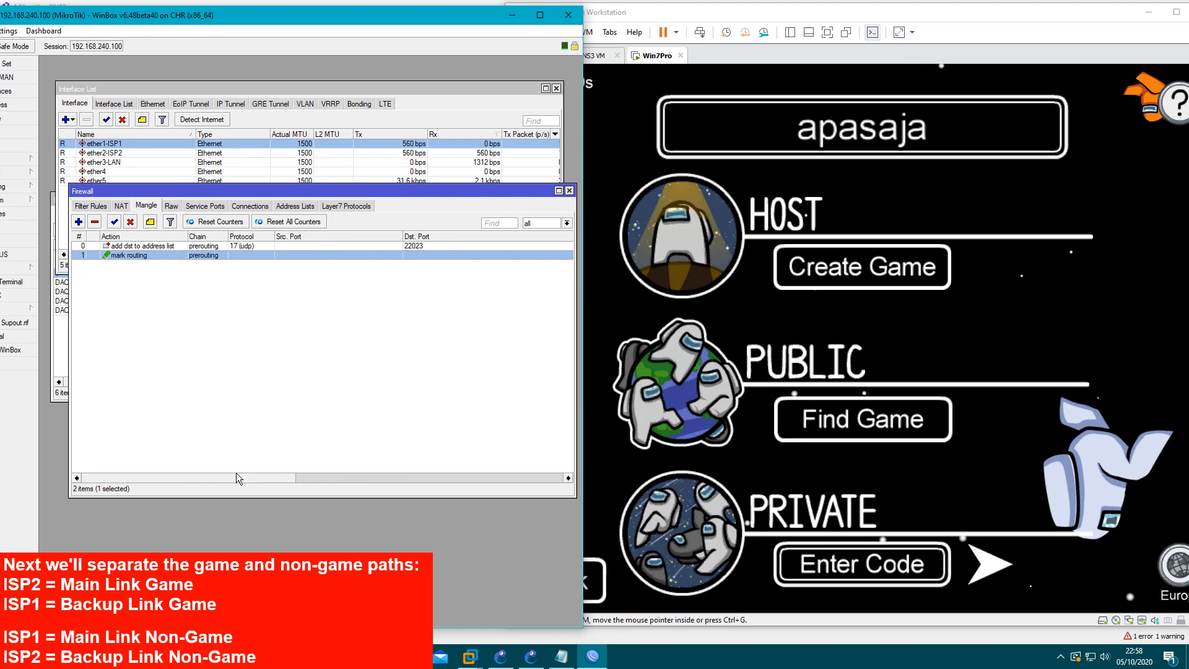
Step: Open the router's route list and place it below the firewall window so both stay visible
{"action": "left_click", "coordinate": [223, 406]}
{"action": "left_click_drag", "start_coordinate": [247, 19], "coordinate": [283, 16]}
{"action": "left_click", "coordinate": [20, 157]}
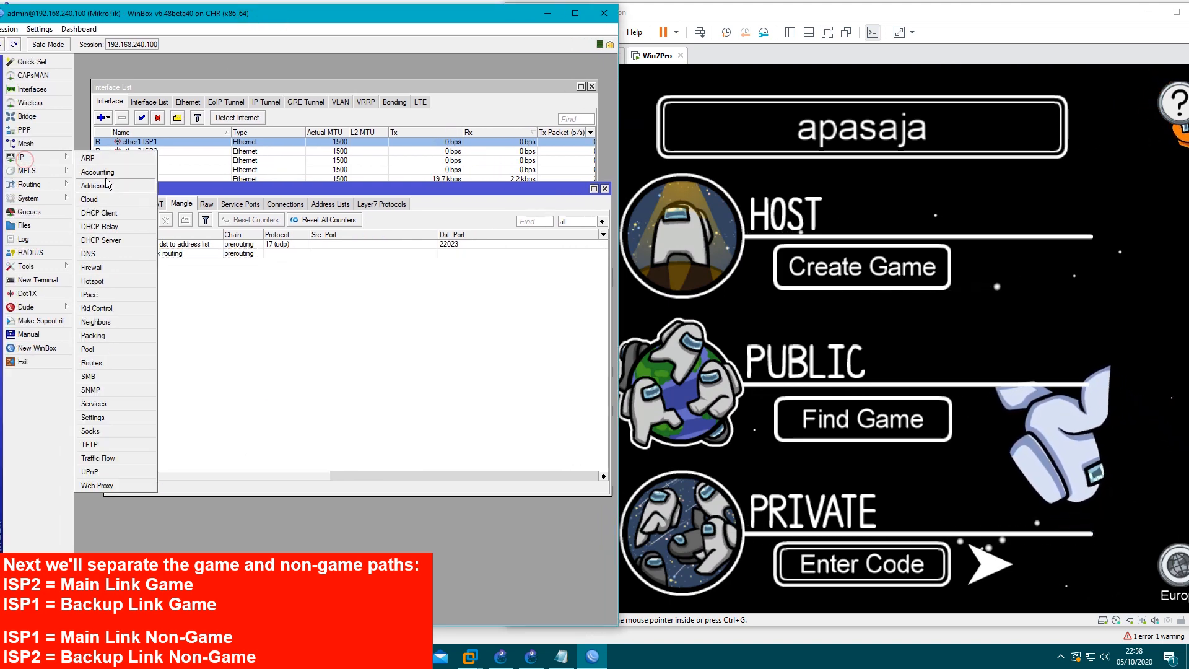
{"action": "left_click", "coordinate": [104, 361]}
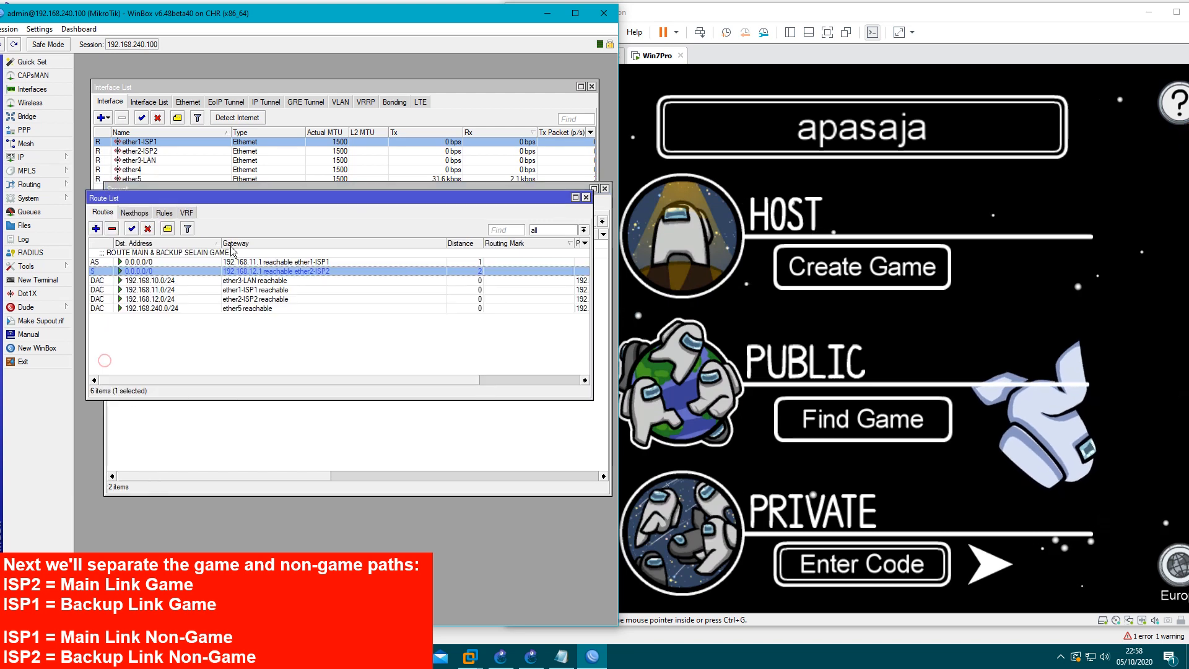
{"action": "left_click_drag", "start_coordinate": [260, 197], "coordinate": [266, 345]}
{"action": "left_click_drag", "start_coordinate": [265, 193], "coordinate": [262, 116]}
{"action": "left_click", "coordinate": [254, 529]}
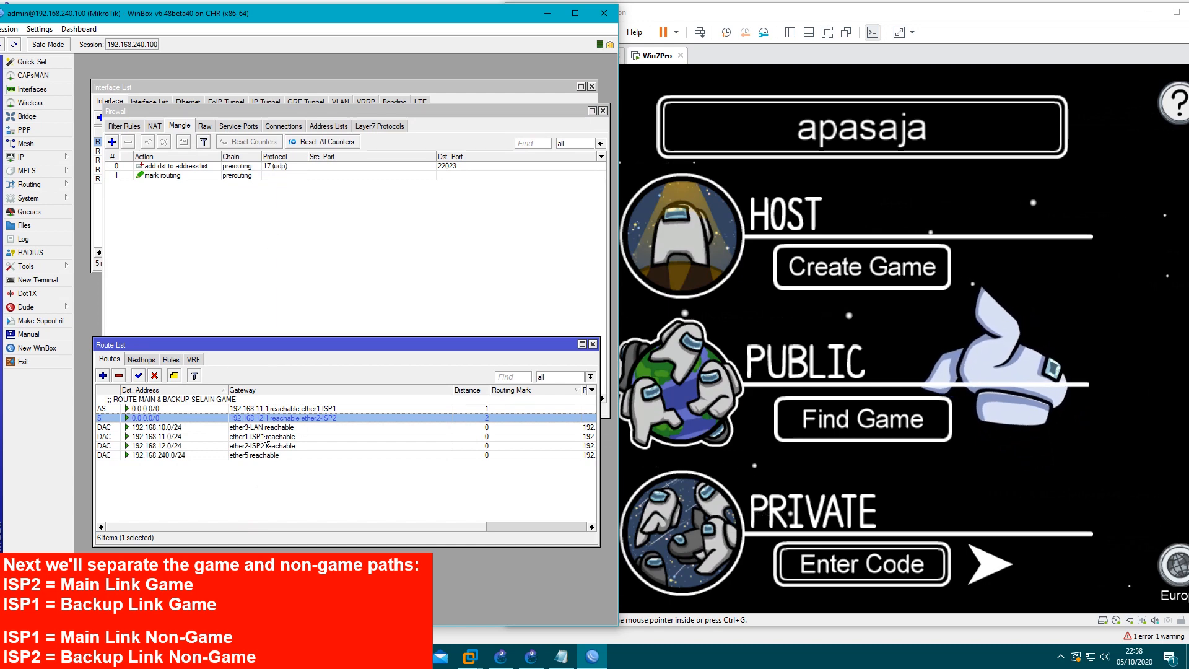
Step: Show the firewall address lists, quit the game in the Win7Pro VM, and ping captured game address 172.105.251.170 from Command Prompt, stopping it early
{"action": "left_click", "coordinate": [323, 125]}
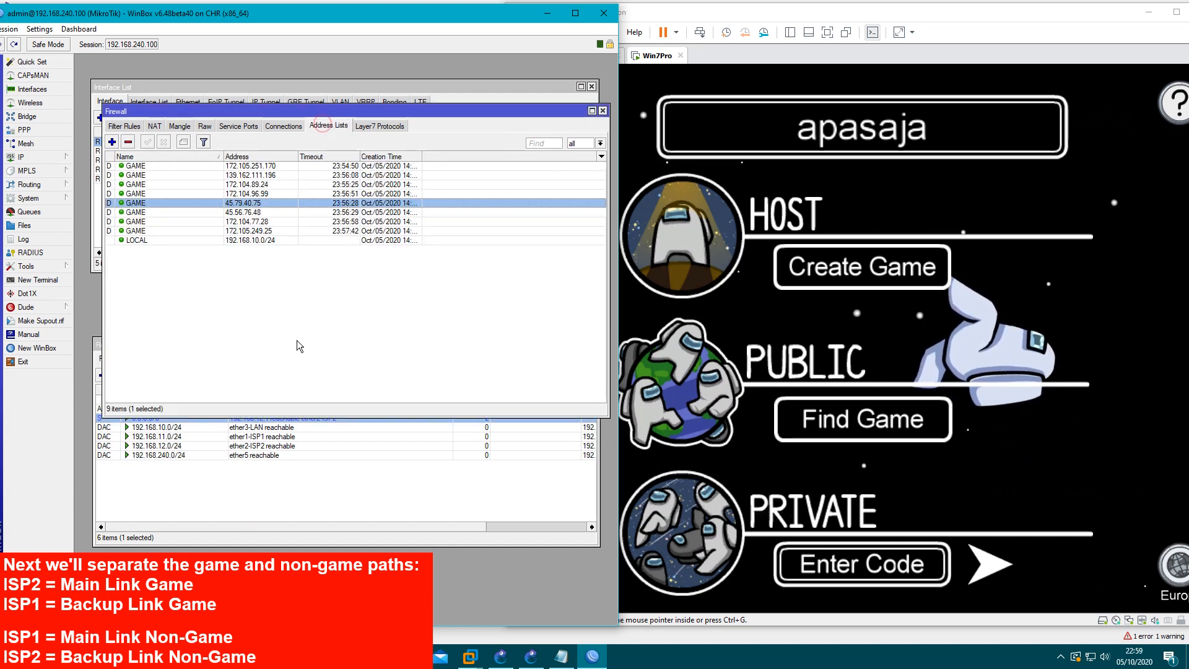
{"action": "left_click", "coordinate": [1103, 238]}
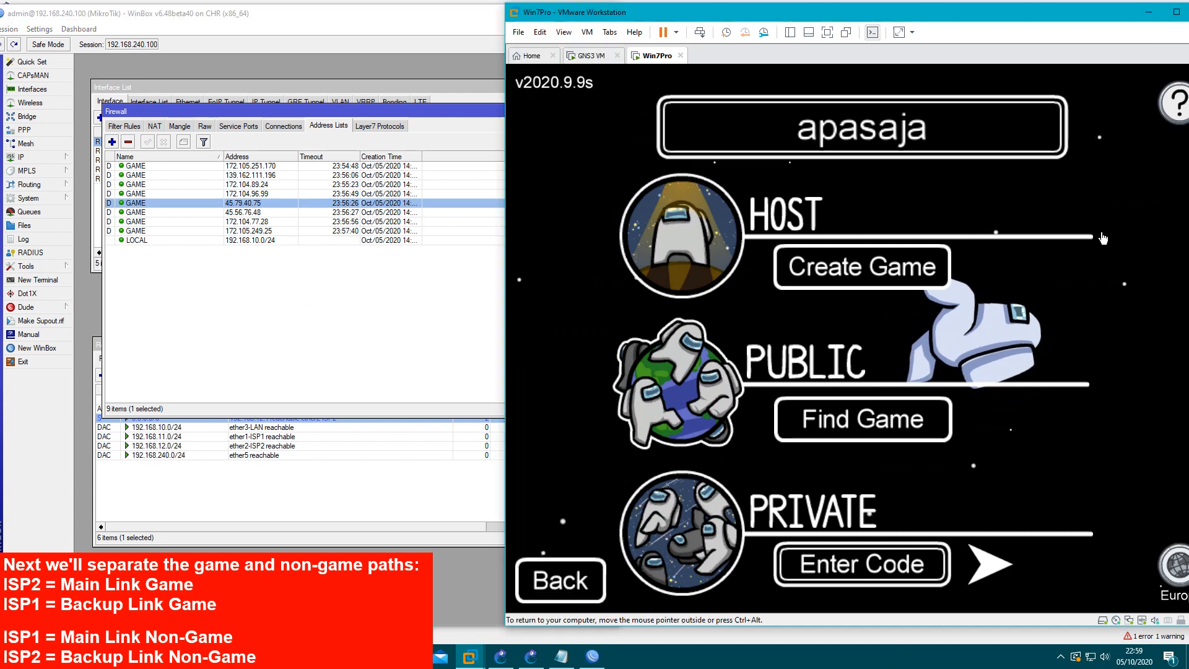
{"action": "left_click", "coordinate": [561, 581]}
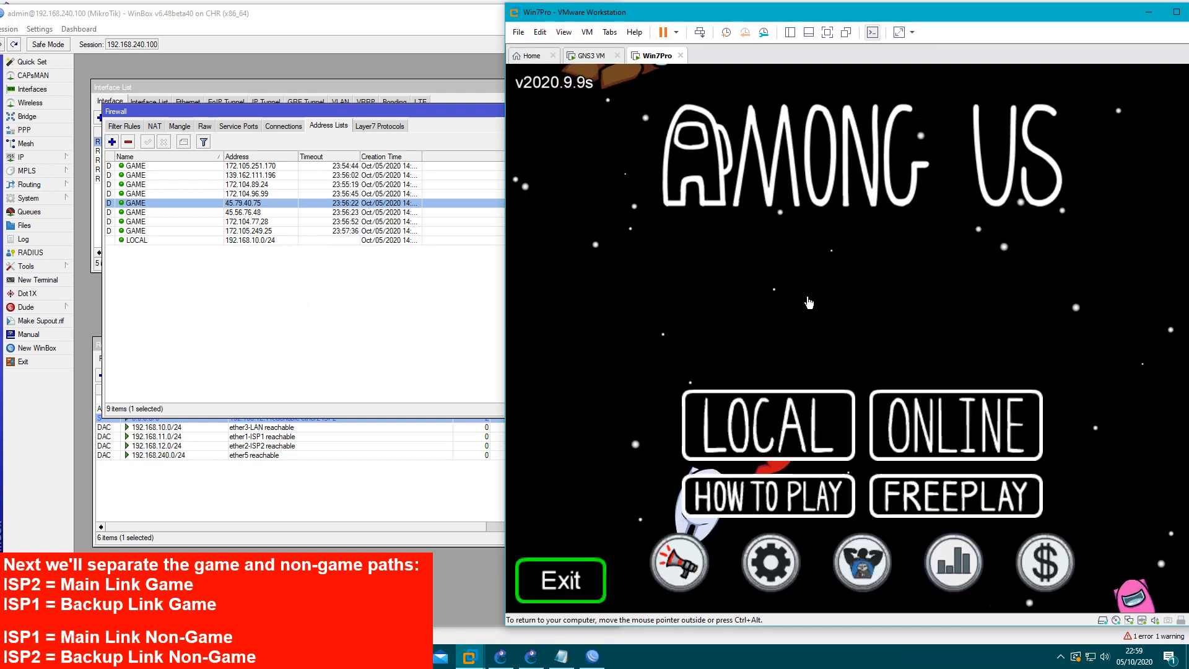
{"action": "left_click", "coordinate": [714, 600]}
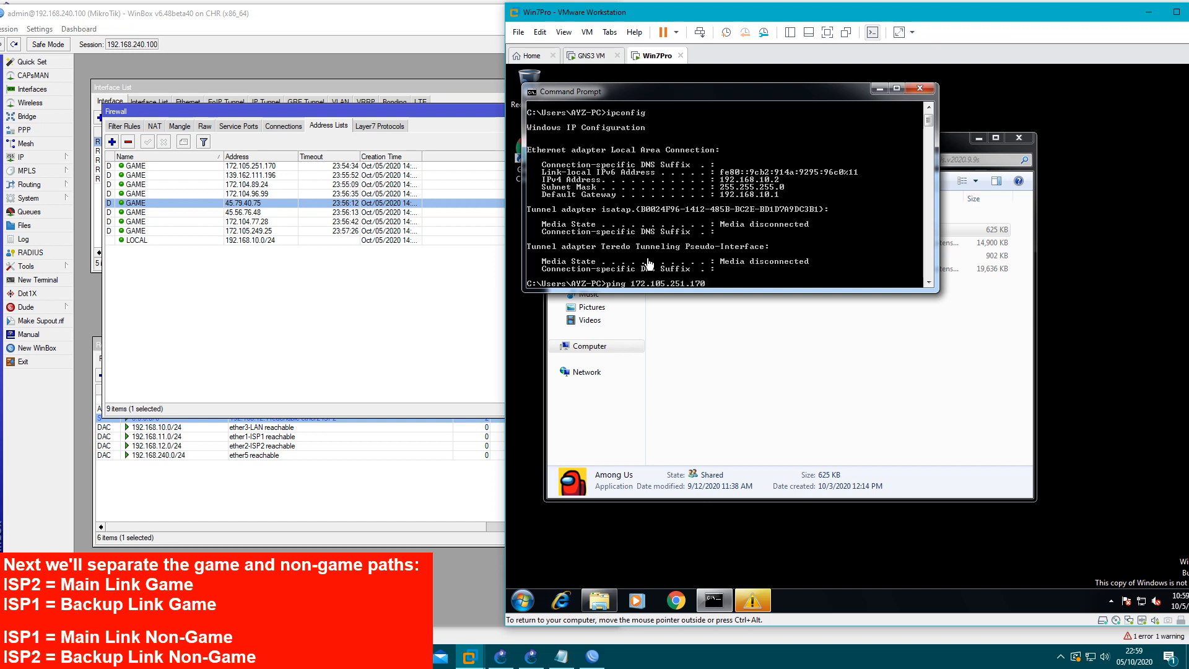
{"action": "key", "text": "Return"}
{"action": "key", "text": "ctrl+c"}
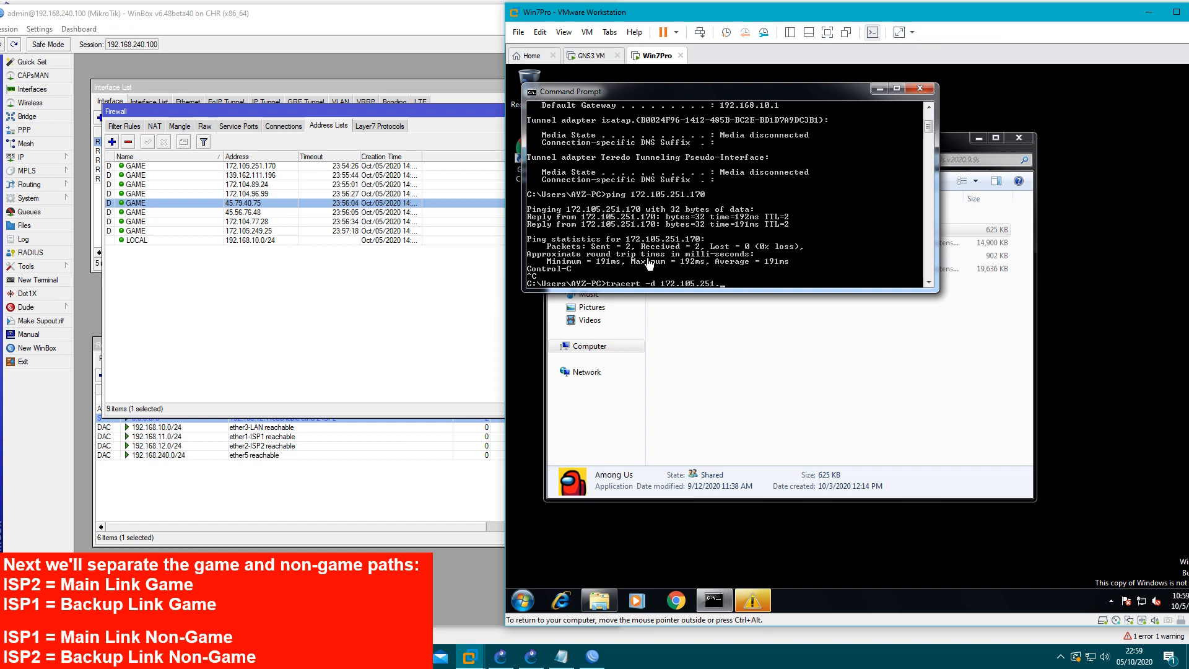
Step: Trace the route to 172.105.251.170 without name resolution, compare its hops with the router's IP address list, and stop the trace
{"action": "key", "text": "Return"}
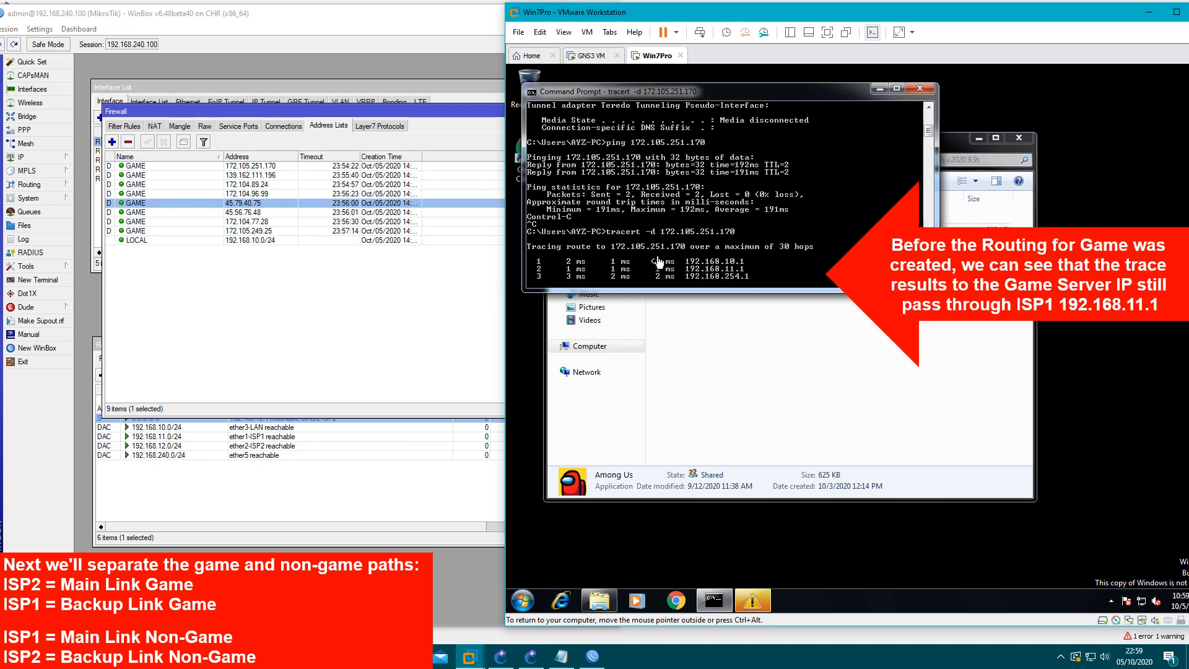
{"action": "left_click", "coordinate": [420, 29]}
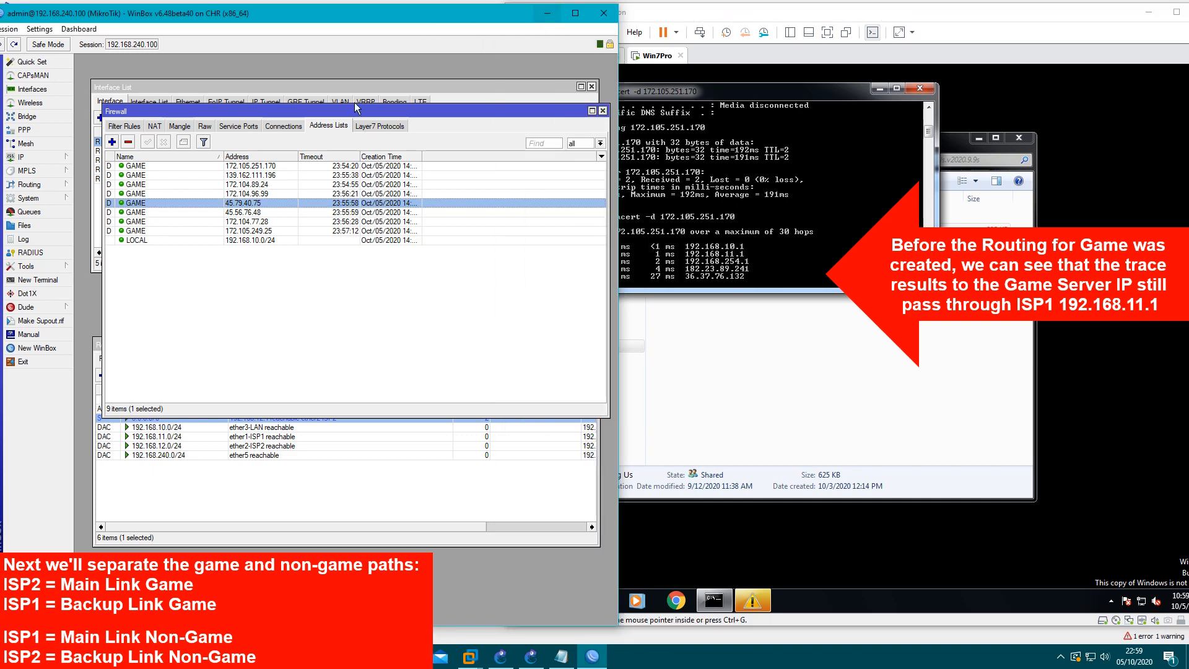
{"action": "left_click", "coordinate": [37, 159]}
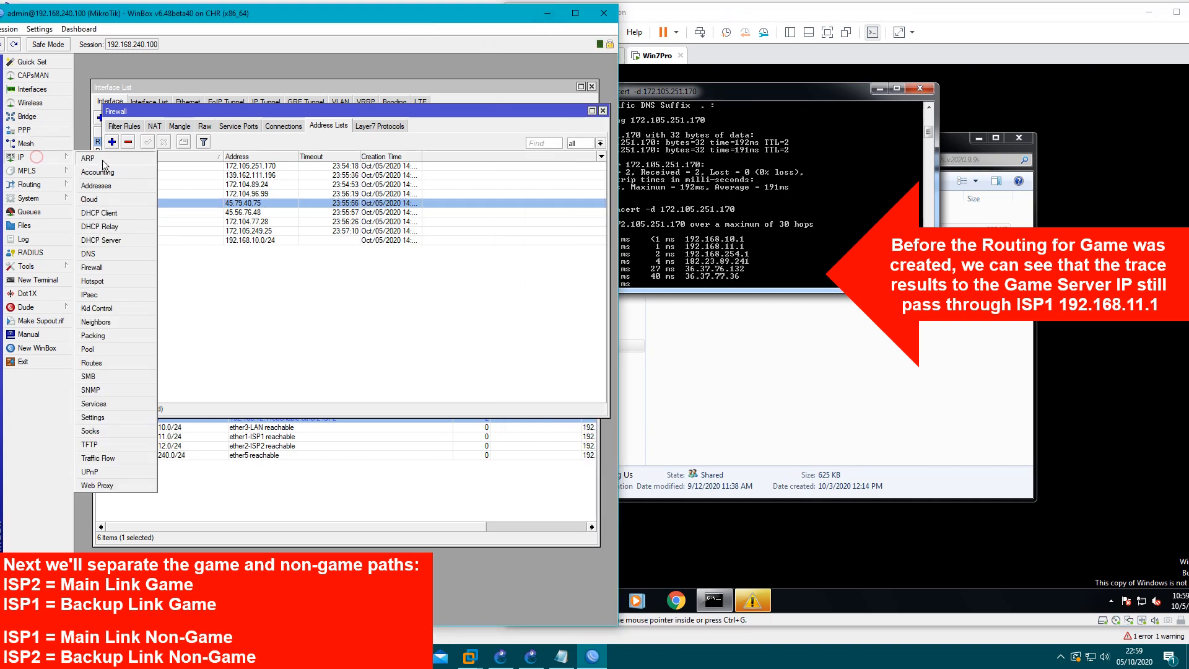
{"action": "left_click", "coordinate": [96, 186]}
{"action": "left_click", "coordinate": [742, 246]}
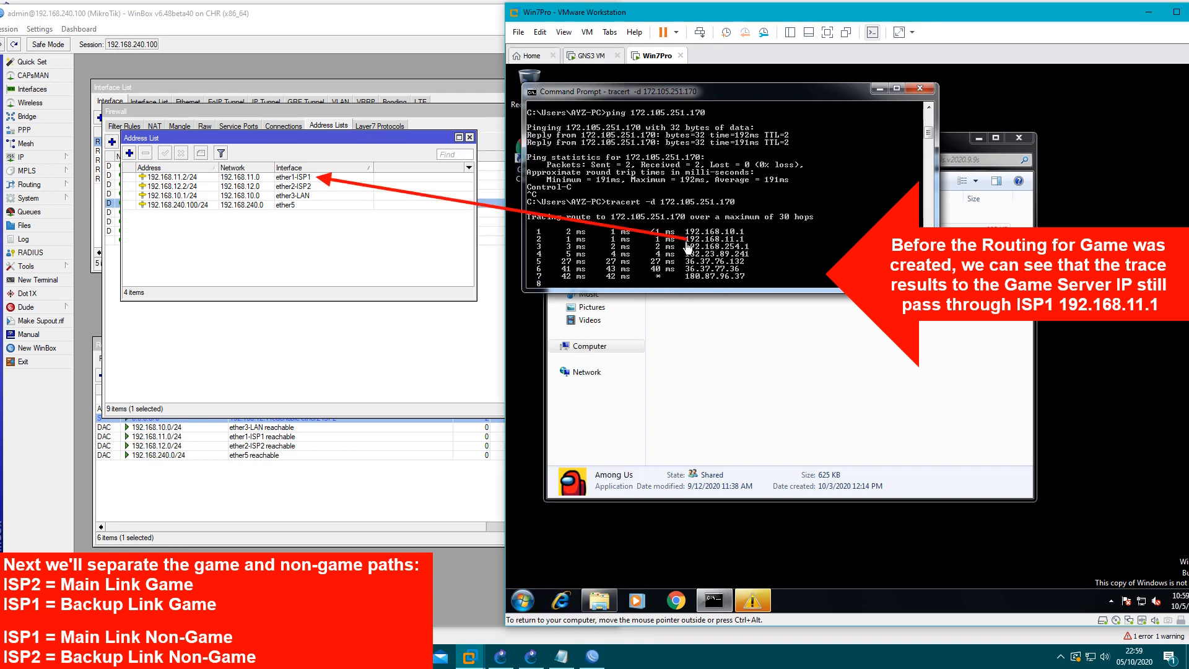
{"action": "left_click", "coordinate": [194, 178]}
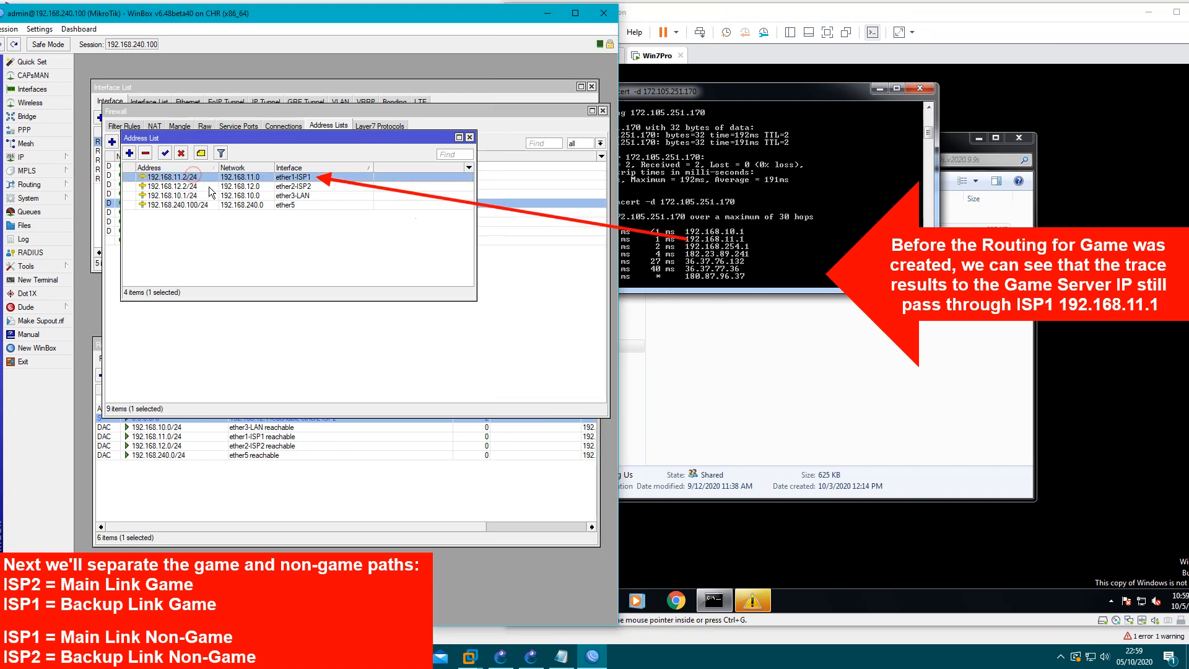
{"action": "left_click", "coordinate": [726, 245]}
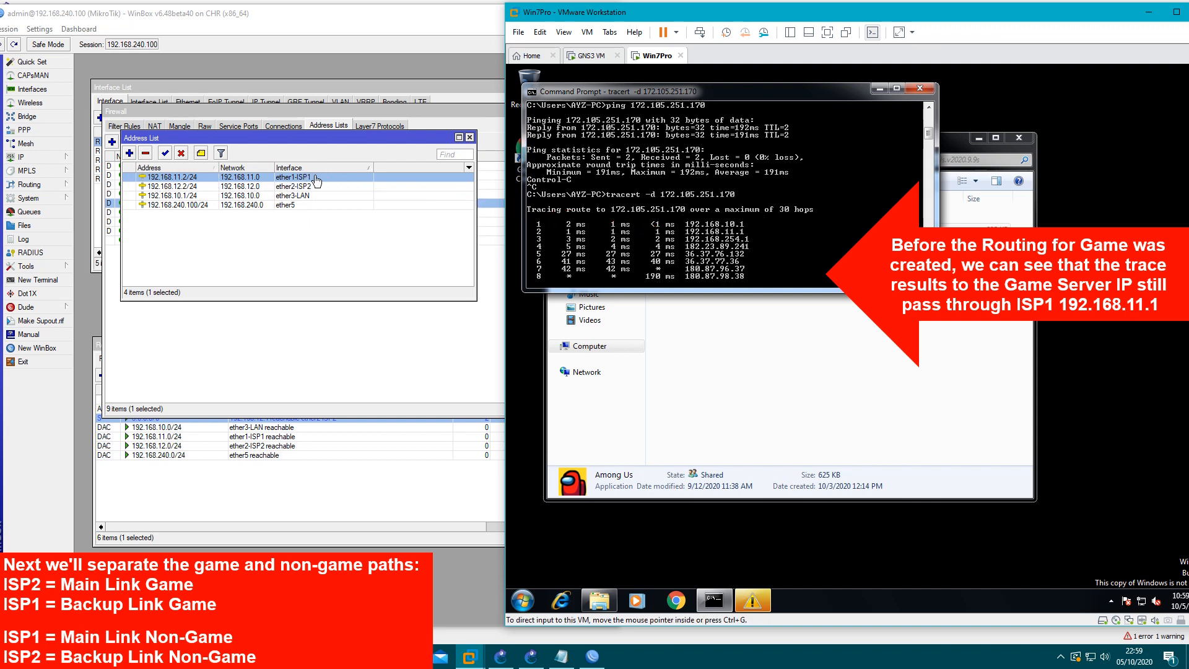
{"action": "key", "text": "ctrl+c"}
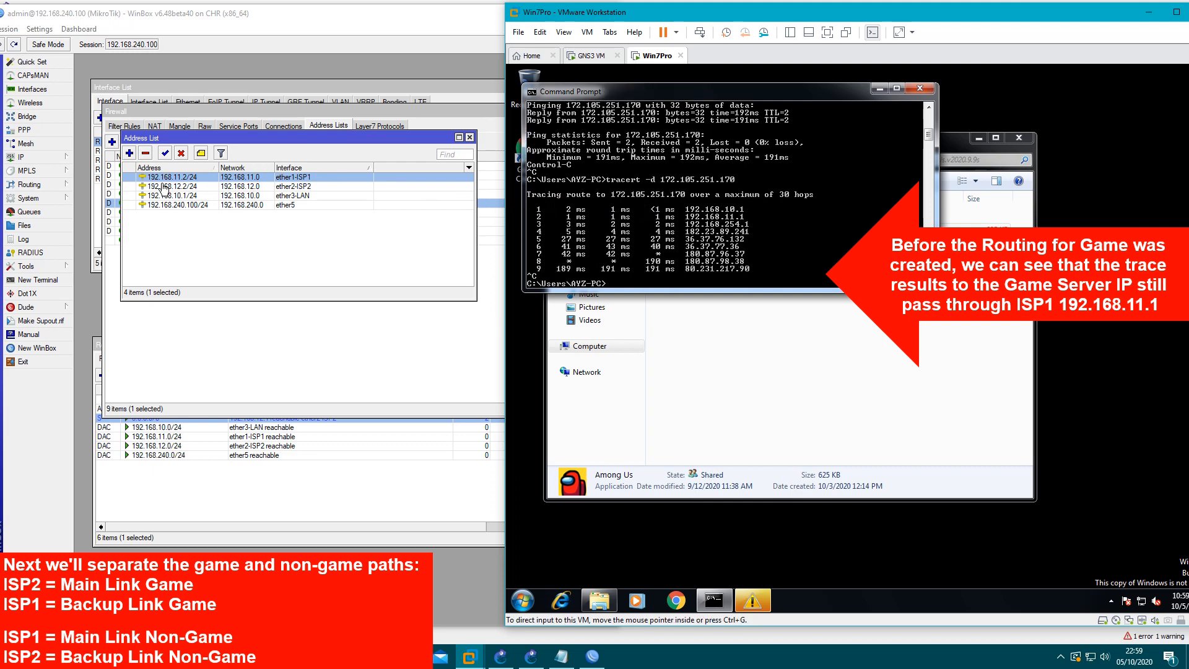
Step: Launch Among Us in the VM and arrange the router's IP address list below the interface list while it loads
{"action": "left_click", "coordinate": [622, 493]}
{"action": "double_click", "coordinate": [679, 230]}
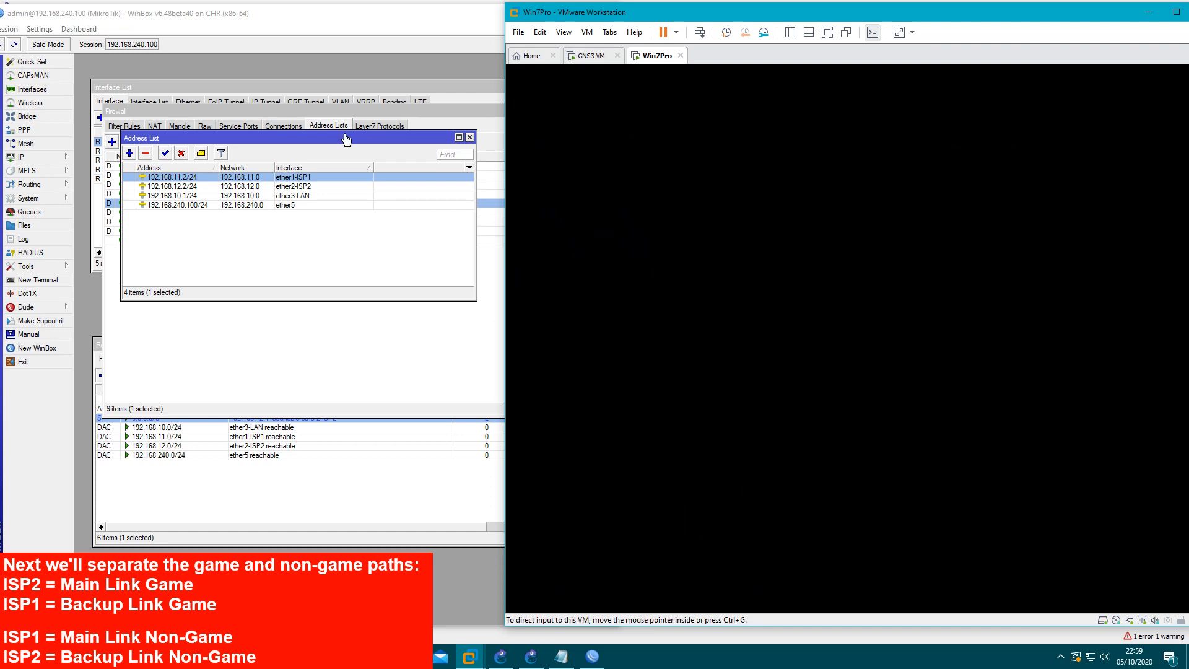
{"action": "left_click_drag", "start_coordinate": [345, 139], "coordinate": [366, 304]}
{"action": "left_click", "coordinate": [288, 87]}
{"action": "left_click", "coordinate": [392, 380]}
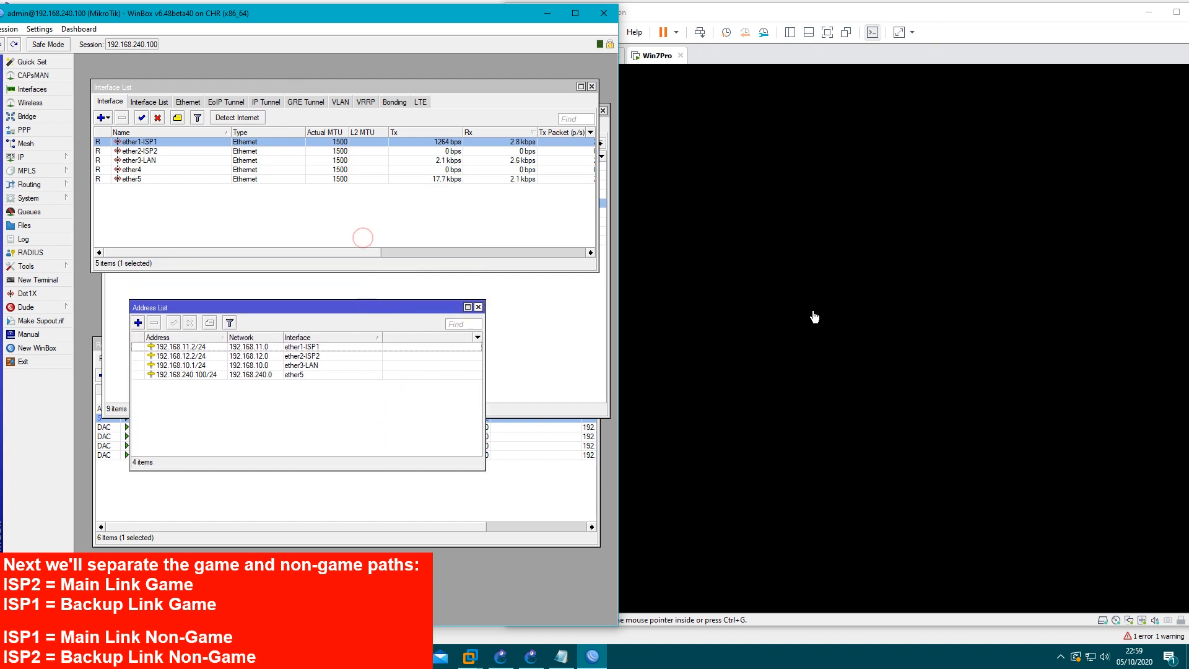
{"action": "left_click", "coordinate": [860, 335]}
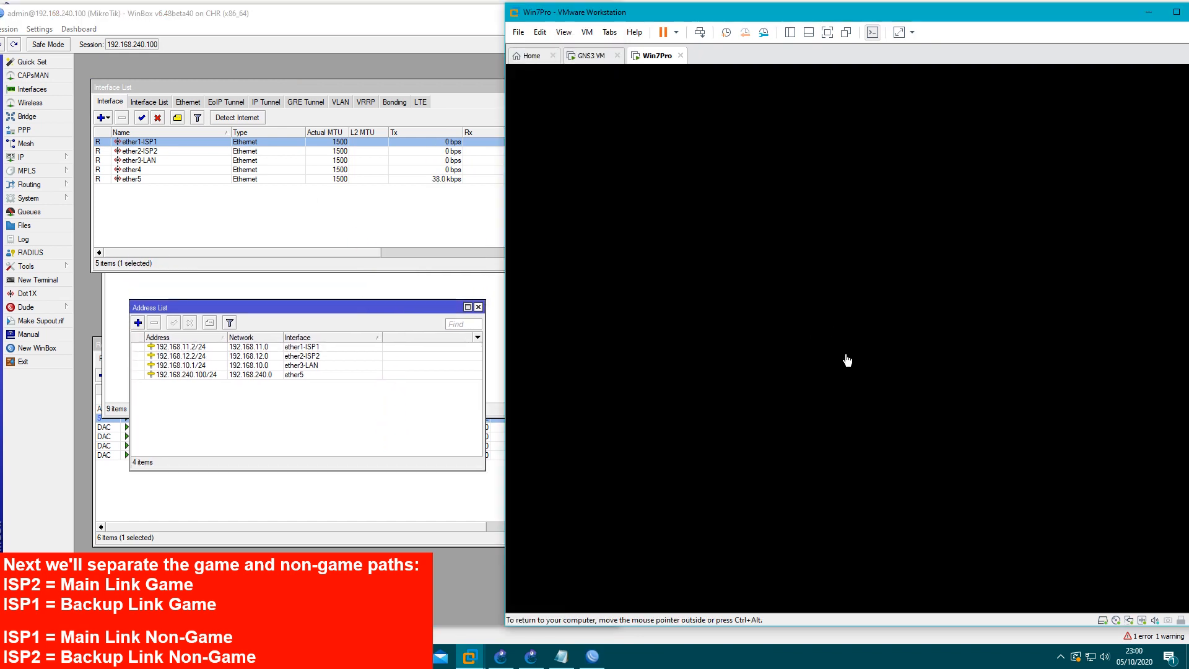
Step: Open the ether1-ISP1 interface properties, then find and join a public online game in Among Us
{"action": "double_click", "coordinate": [340, 143]}
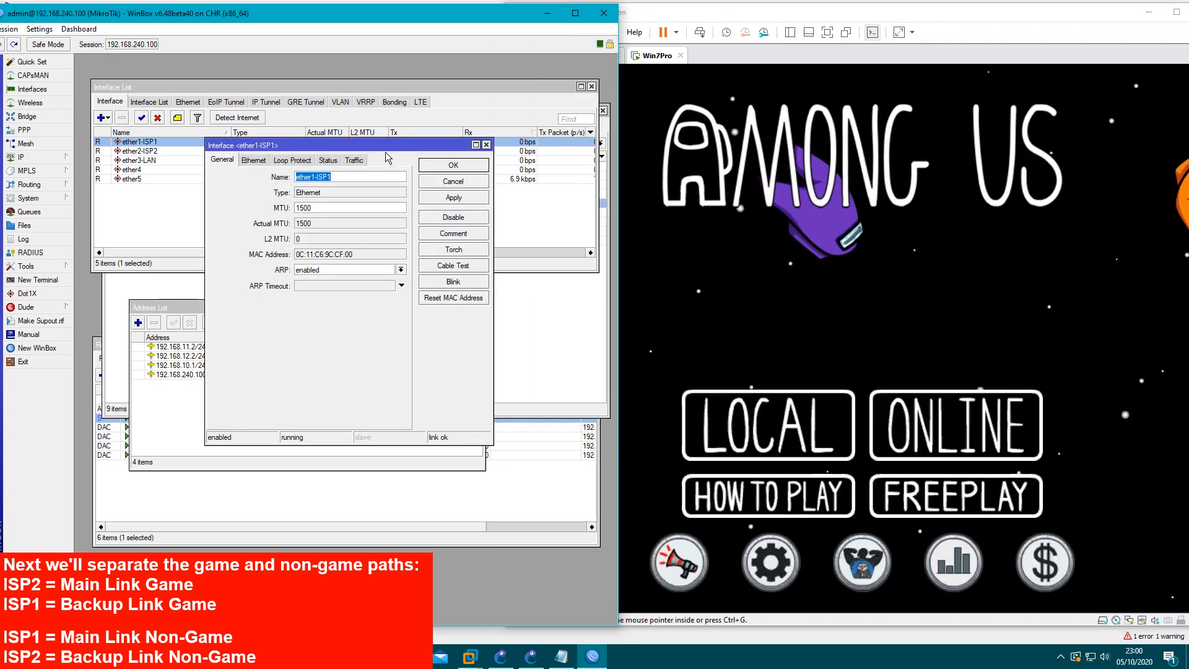
{"action": "left_click_drag", "start_coordinate": [418, 135], "coordinate": [394, 166]}
{"action": "left_click", "coordinate": [957, 424]}
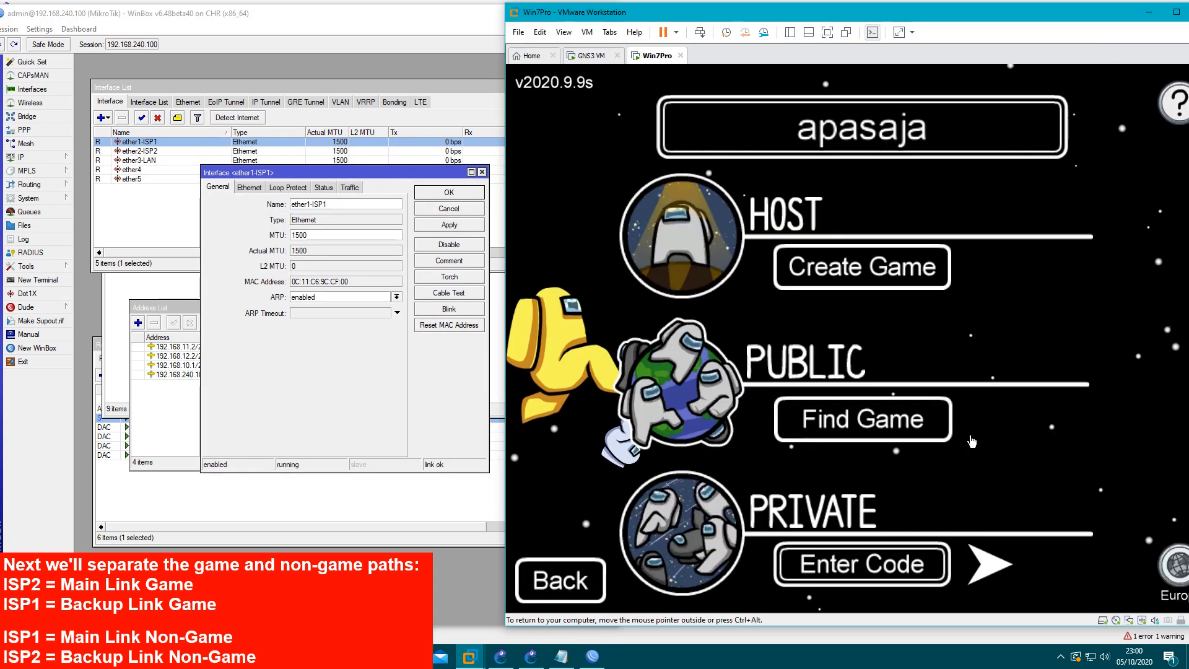
{"action": "left_click", "coordinate": [854, 423]}
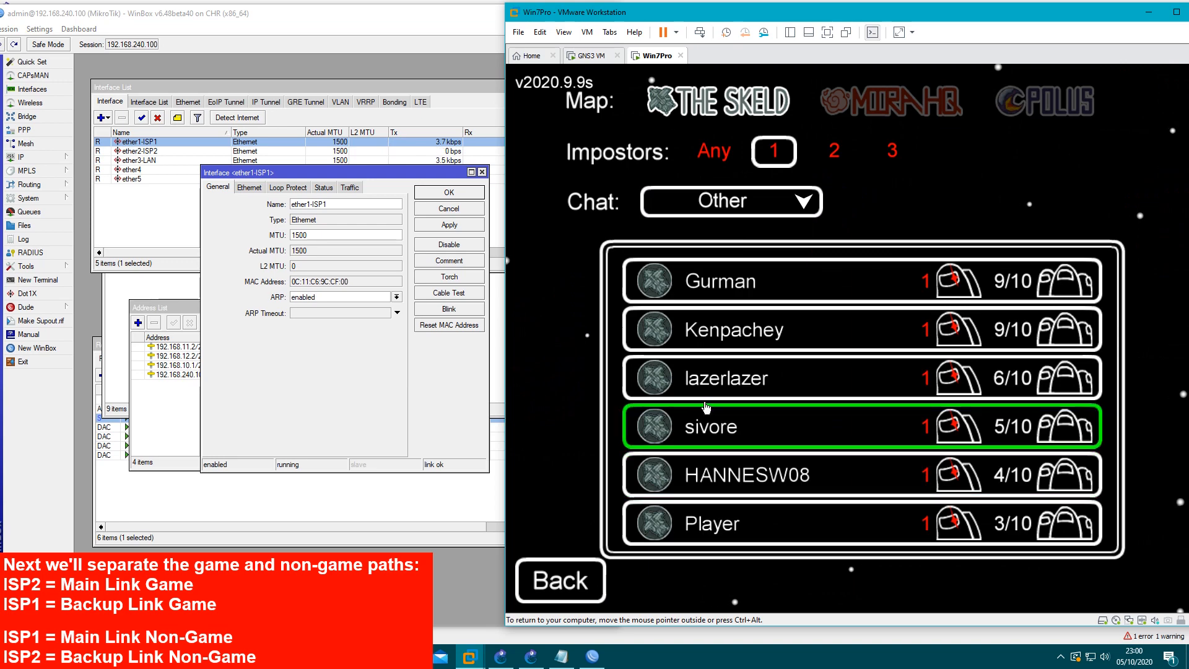
{"action": "left_click", "coordinate": [750, 422]}
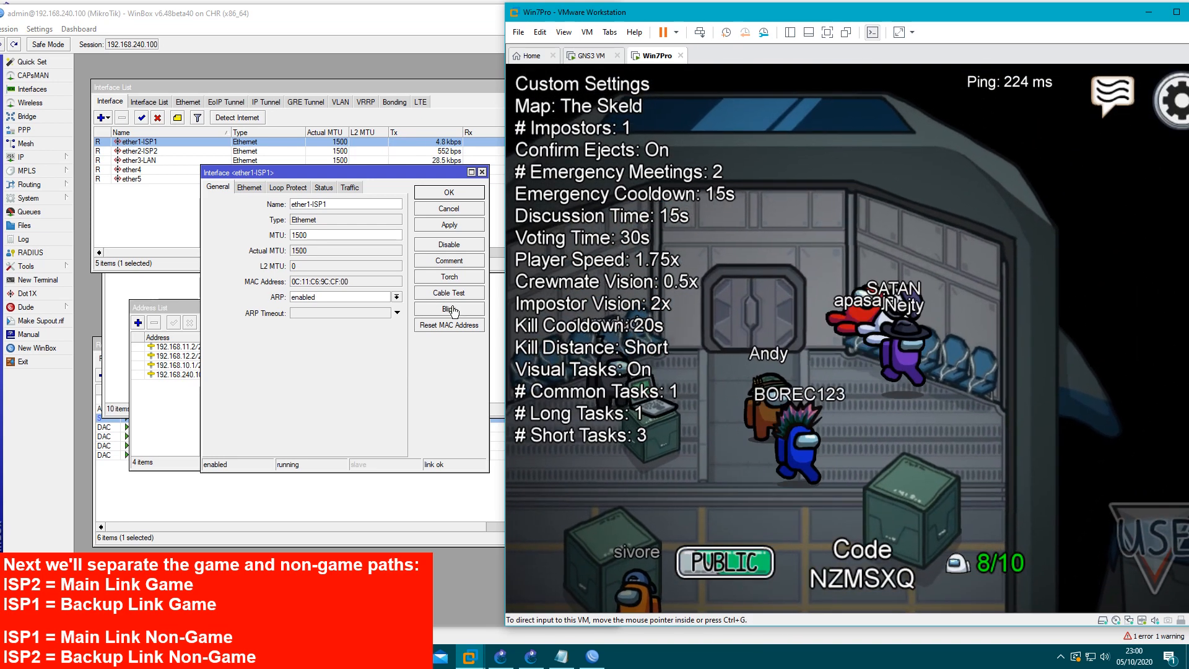
Step: Run Torch on ether1-ISP1, collecting protocol and port as well, to inspect the game traffic
{"action": "left_click", "coordinate": [438, 277]}
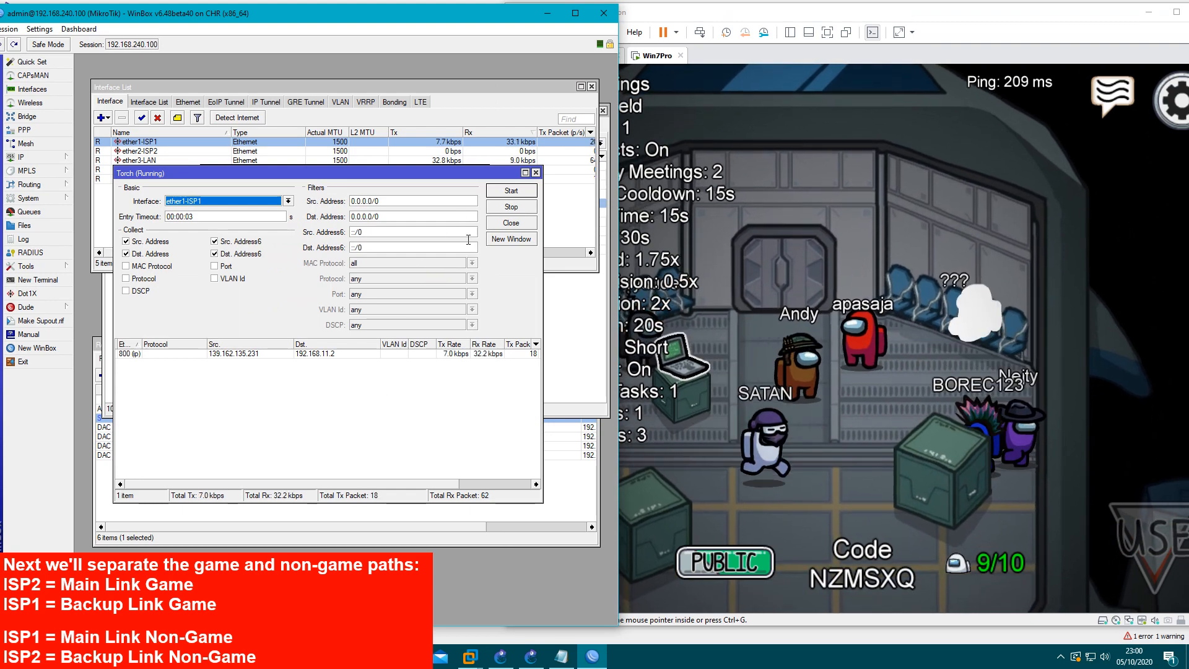
{"action": "left_click", "coordinate": [233, 355]}
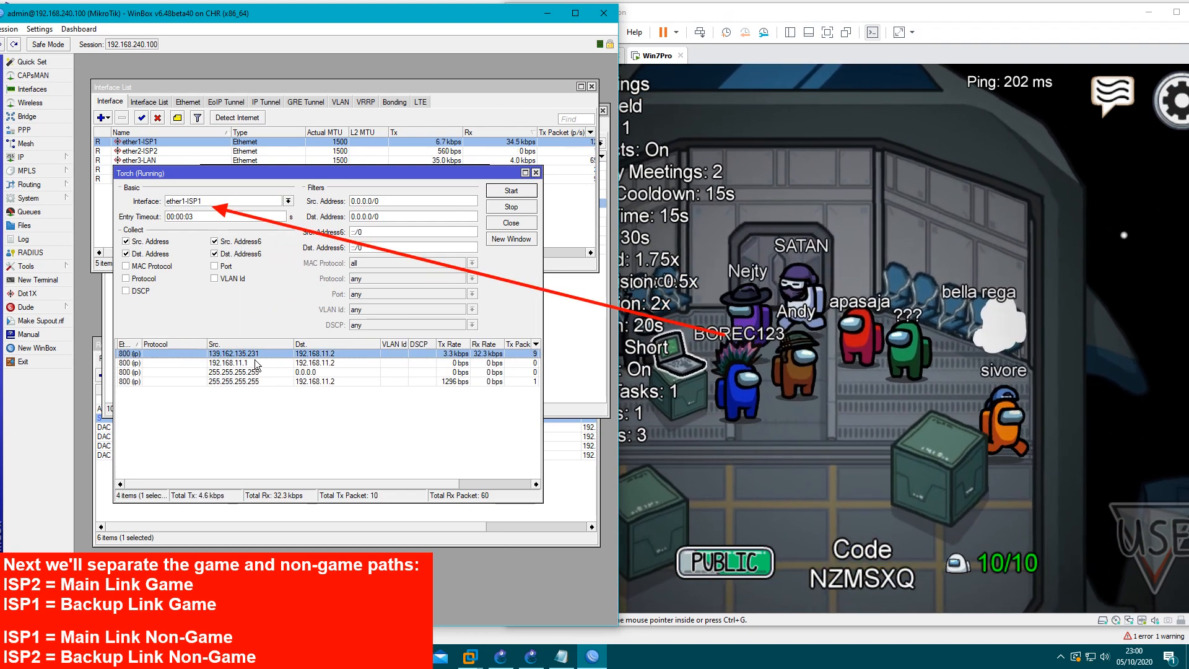
{"action": "left_click", "coordinate": [151, 280]}
{"action": "left_click", "coordinate": [215, 265]}
{"action": "left_click", "coordinate": [511, 190]}
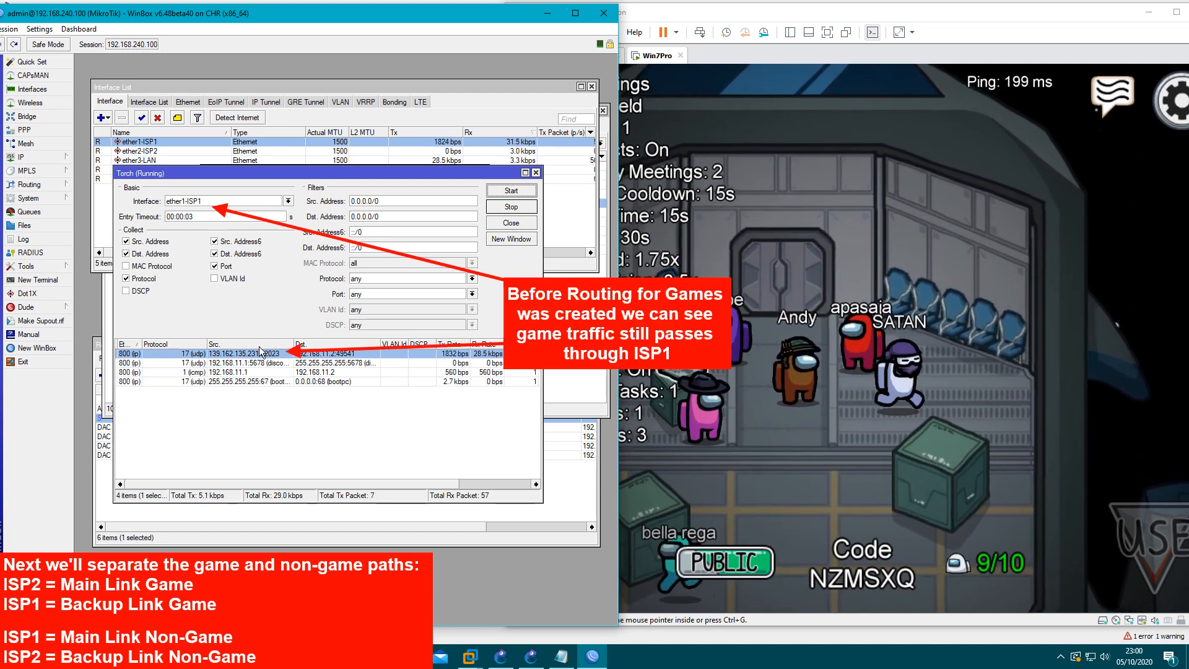
Step: Stop Torch and run it on ether2-ISP2 to check for game traffic, then close the ether1-ISP1 interface properties
{"action": "left_click", "coordinate": [526, 208]}
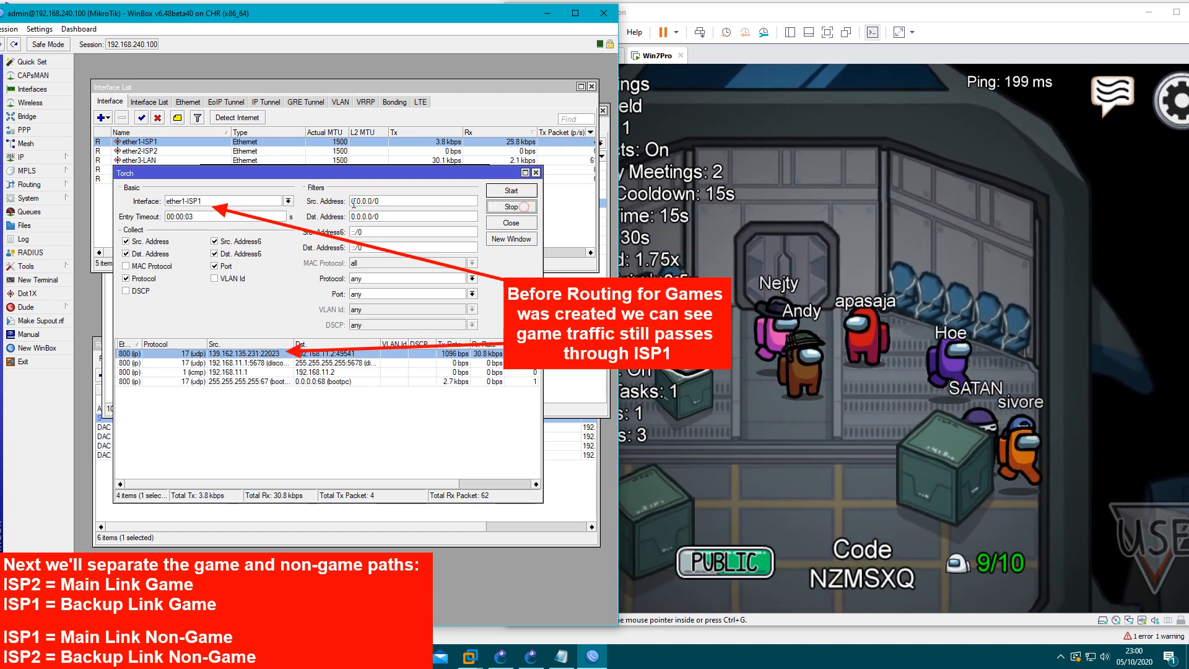
{"action": "left_click", "coordinate": [287, 202]}
{"action": "left_click", "coordinate": [186, 222]}
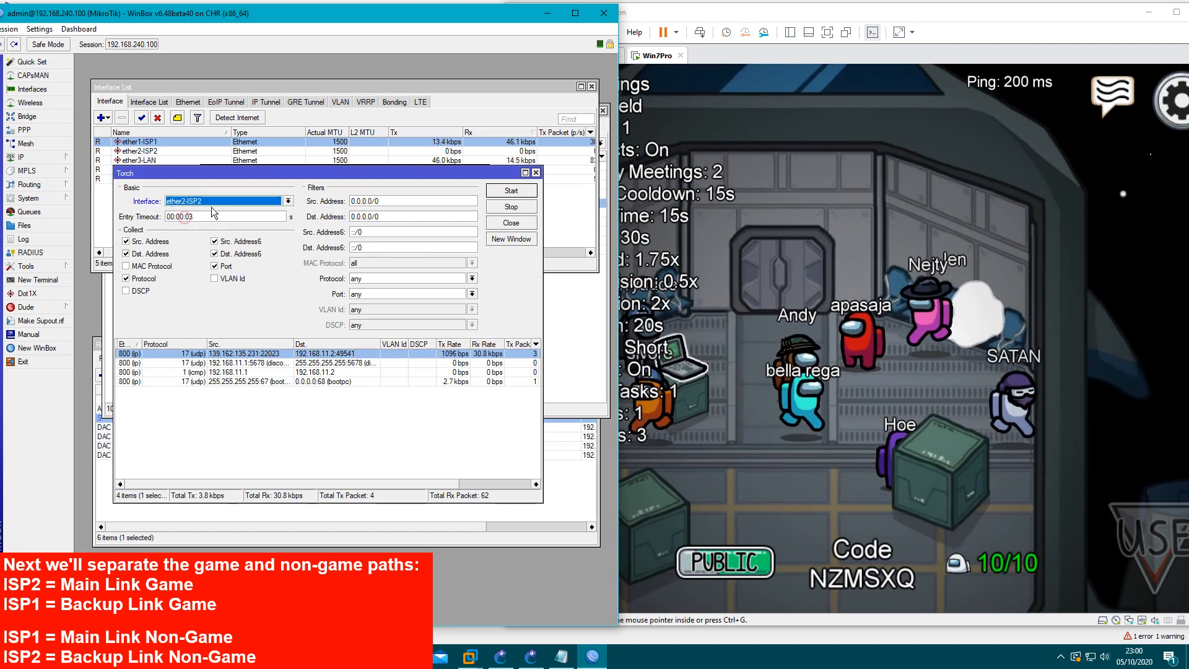
{"action": "left_click", "coordinate": [511, 193]}
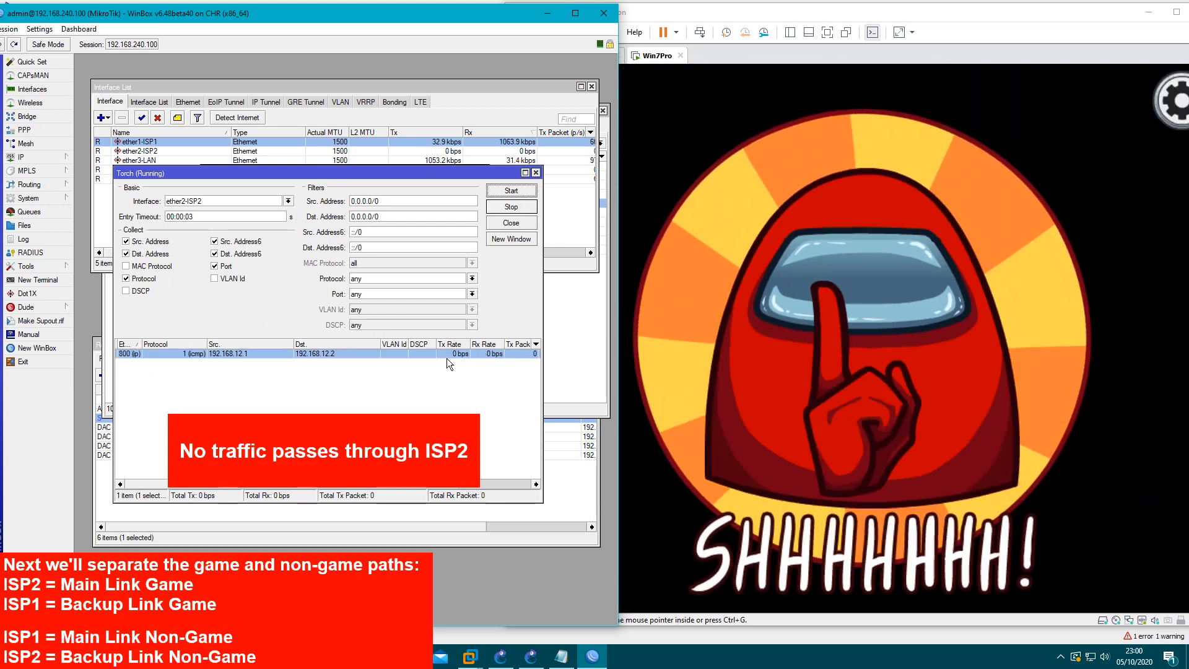
{"action": "left_click_drag", "start_coordinate": [463, 172], "coordinate": [467, 205]}
{"action": "double_click", "coordinate": [173, 142]}
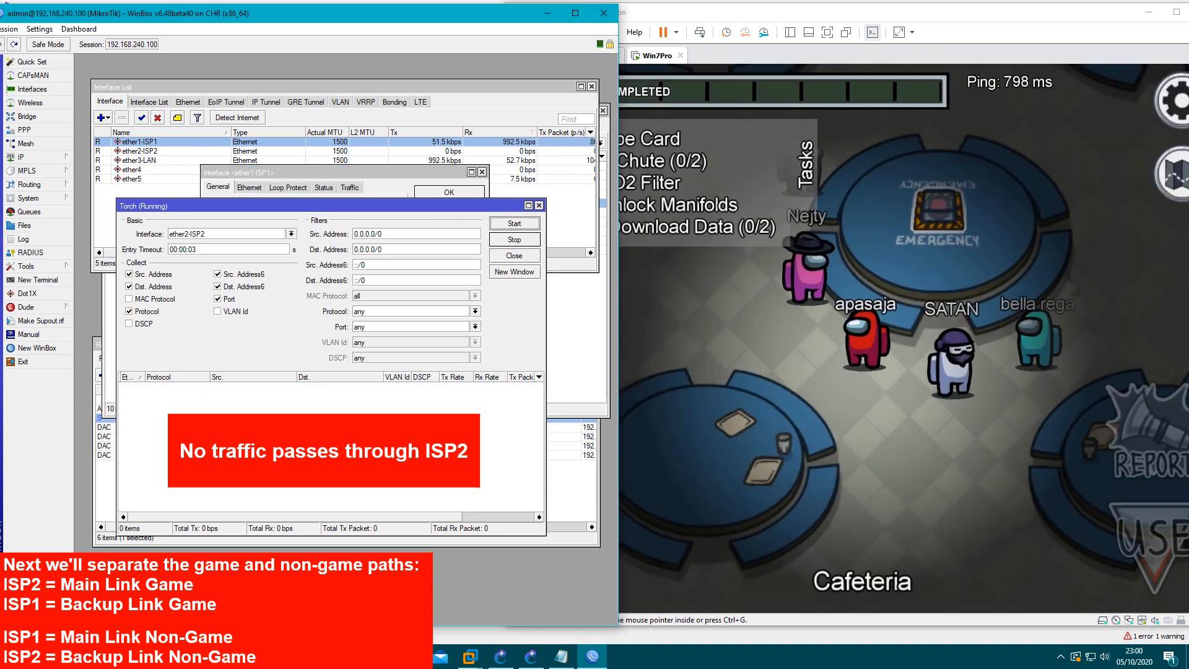
{"action": "left_click", "coordinate": [482, 171]}
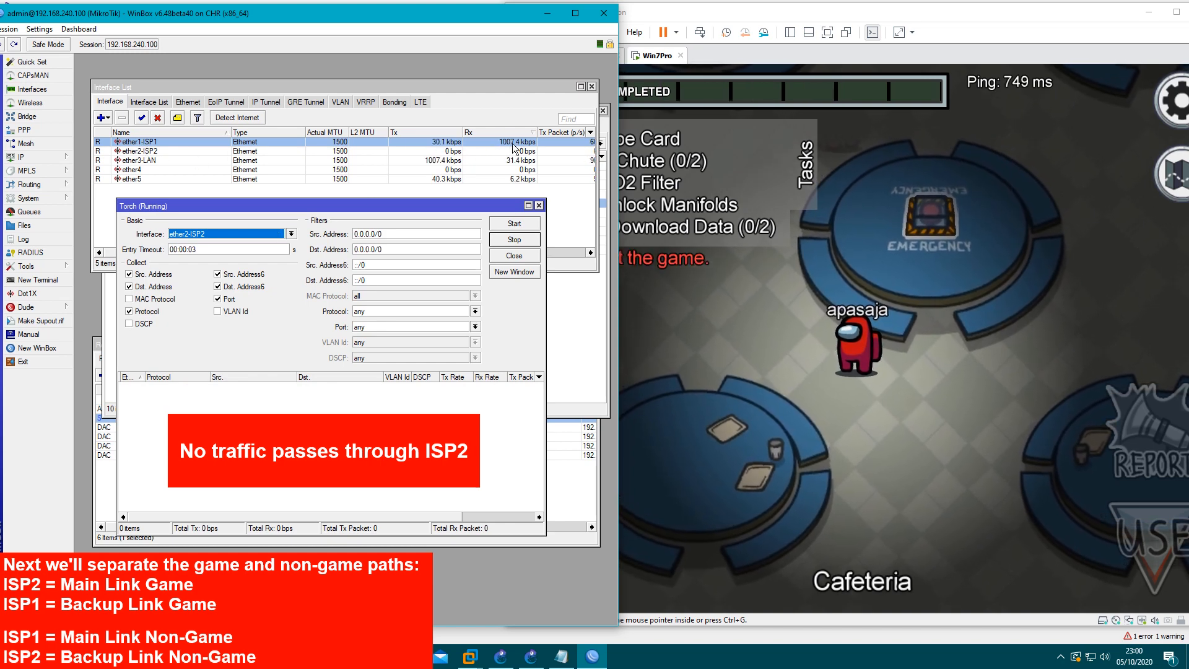
Step: Run Torch on ether1-ISP1 again, select the UDP game connection on port 22023, then close Torch and return to the game
{"action": "left_click", "coordinate": [291, 234]}
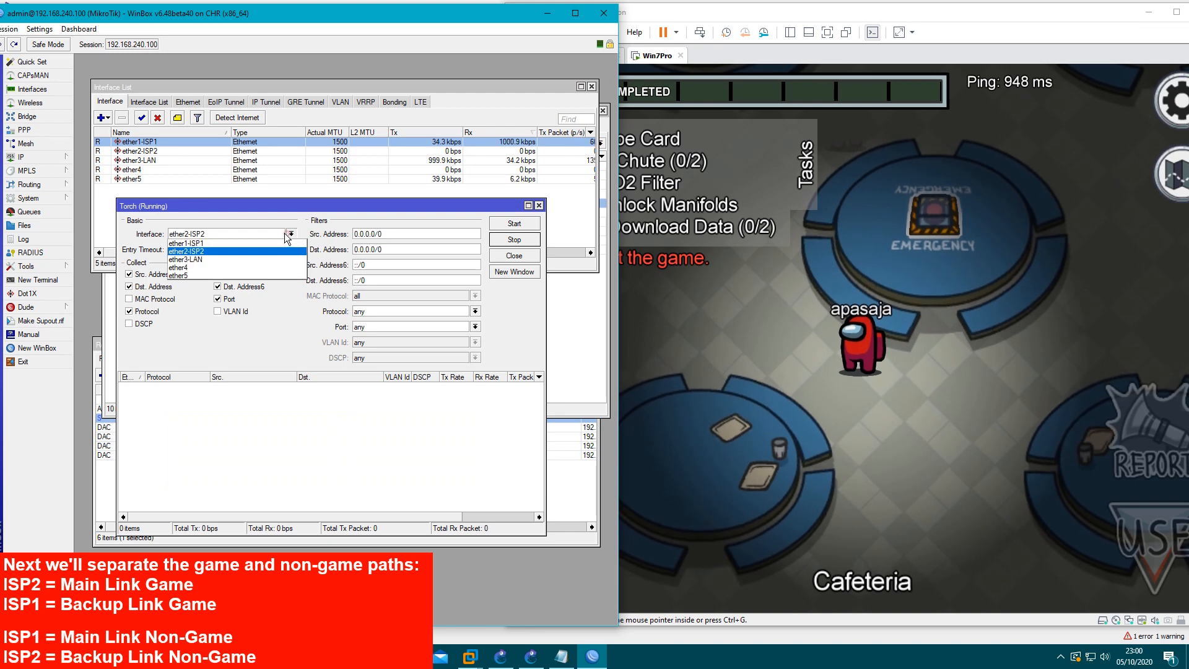
{"action": "left_click", "coordinate": [213, 244]}
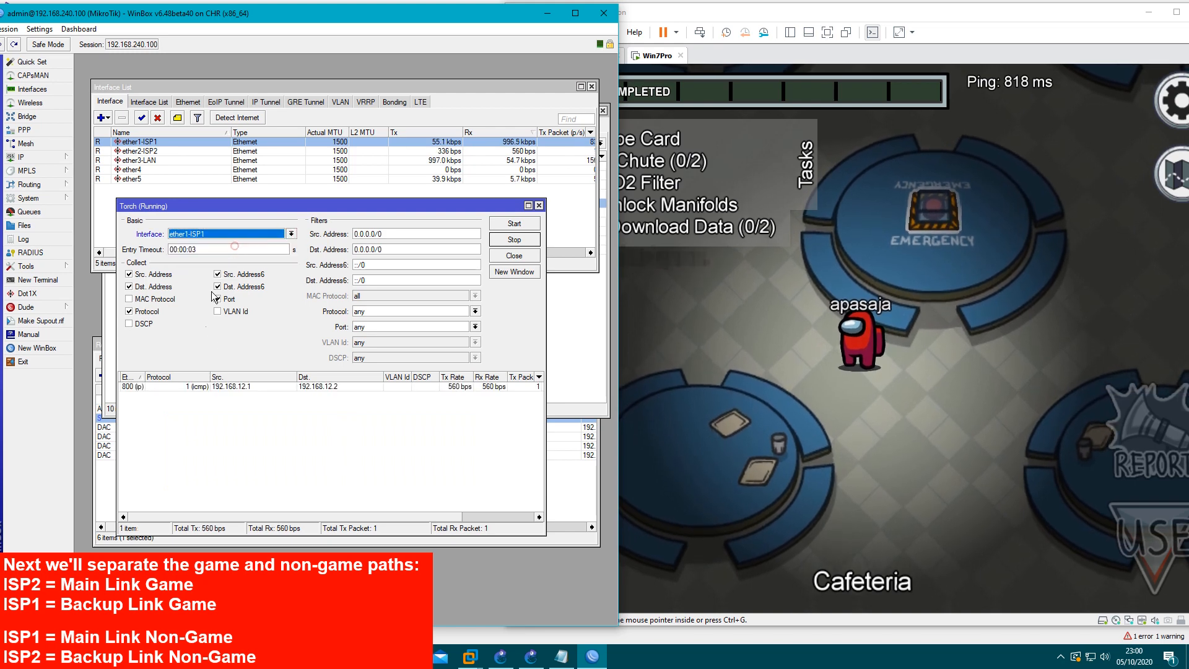
{"action": "left_click", "coordinate": [513, 225]}
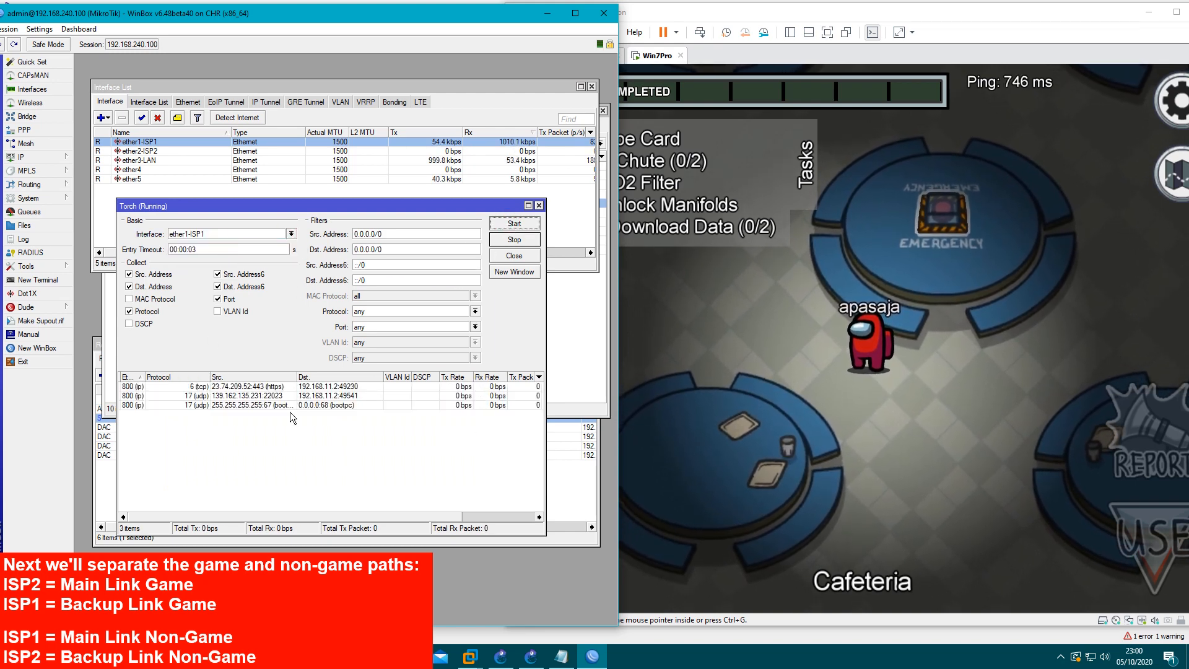
{"action": "left_click", "coordinate": [246, 397]}
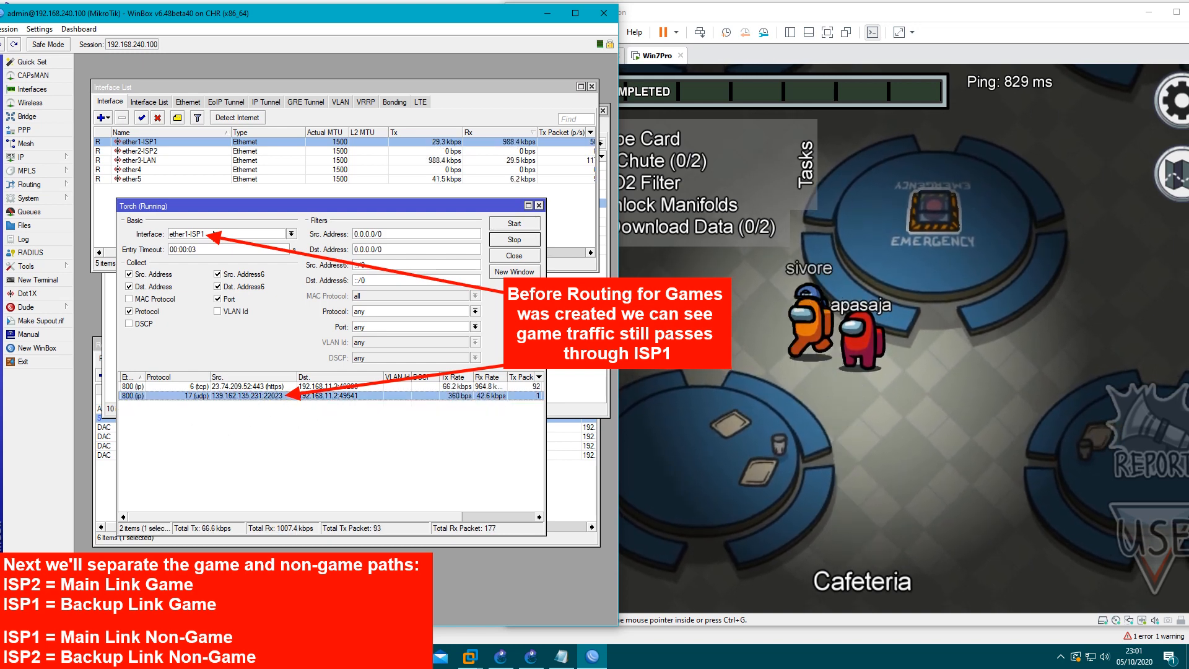
{"action": "left_click", "coordinate": [540, 206]}
{"action": "left_click", "coordinate": [937, 555]}
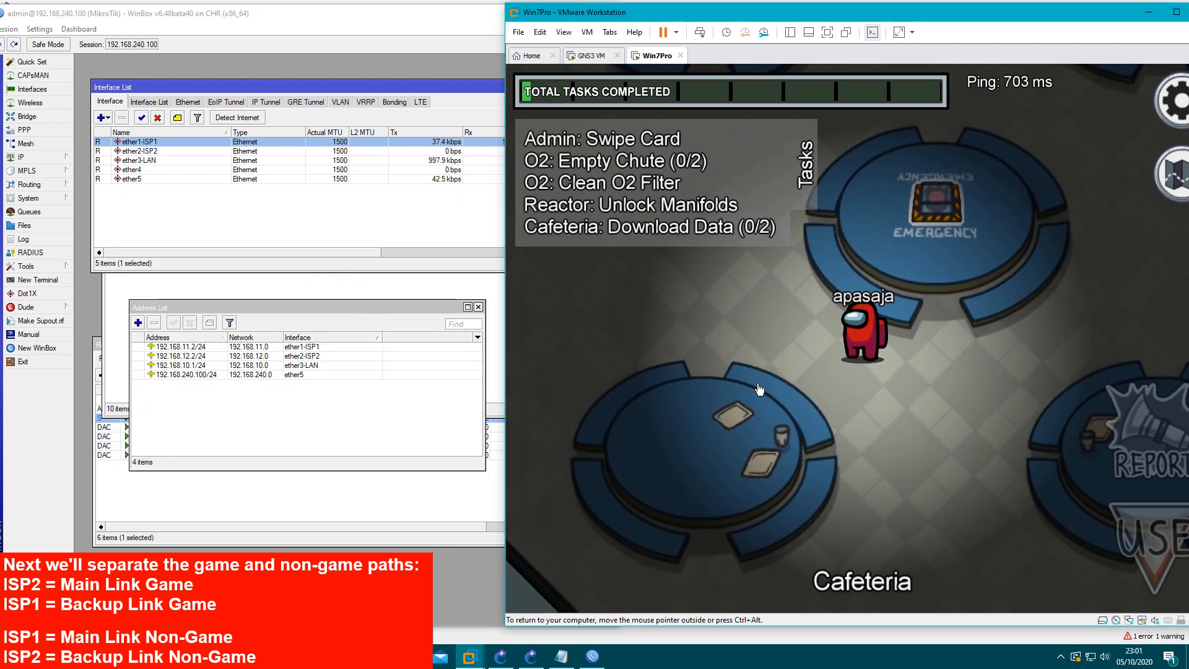
Step: Leave the running Among Us match and go back to the game's main menu
{"action": "left_click", "coordinate": [1173, 112]}
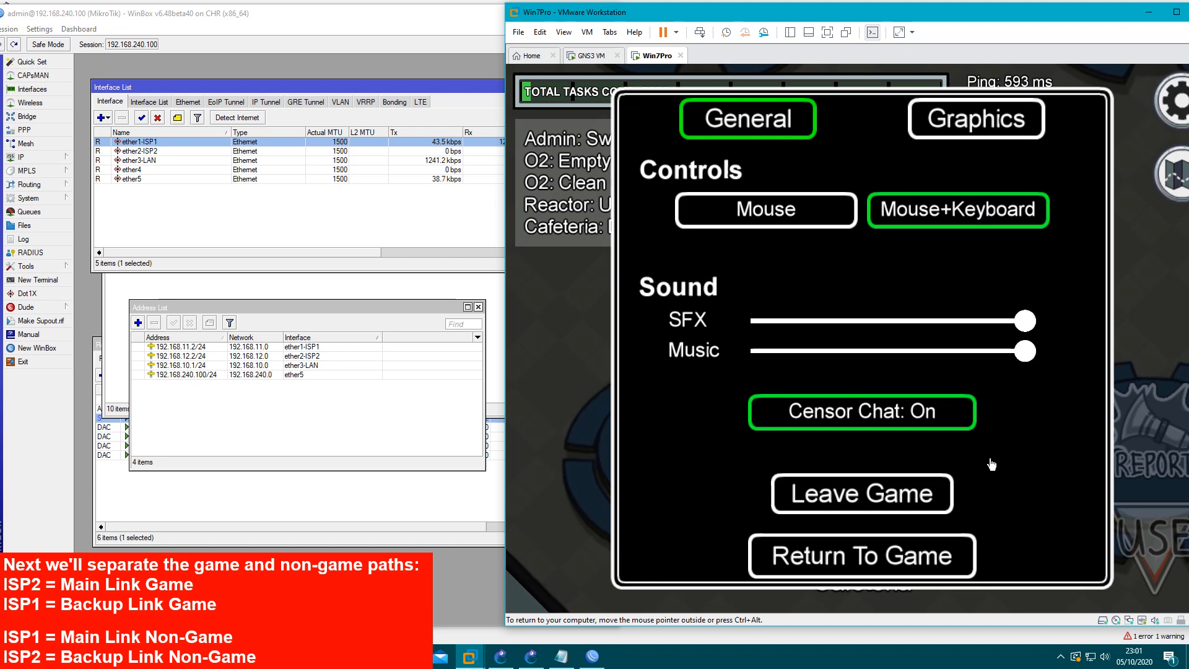
{"action": "left_click", "coordinate": [865, 495]}
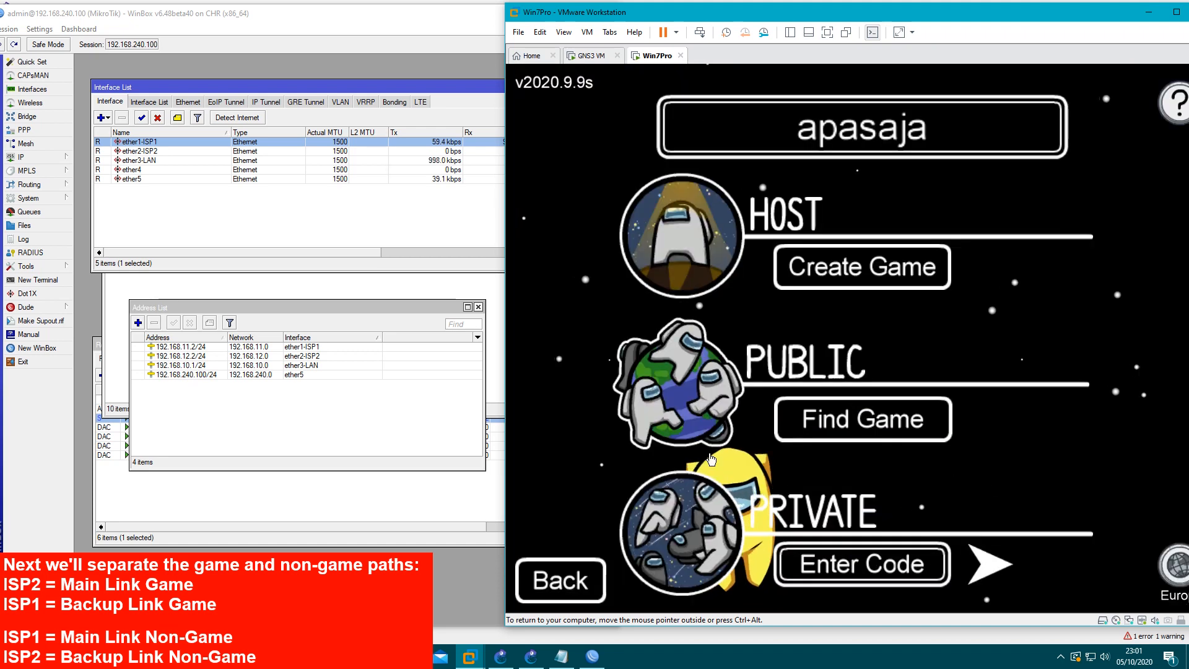
{"action": "left_click", "coordinate": [573, 579]}
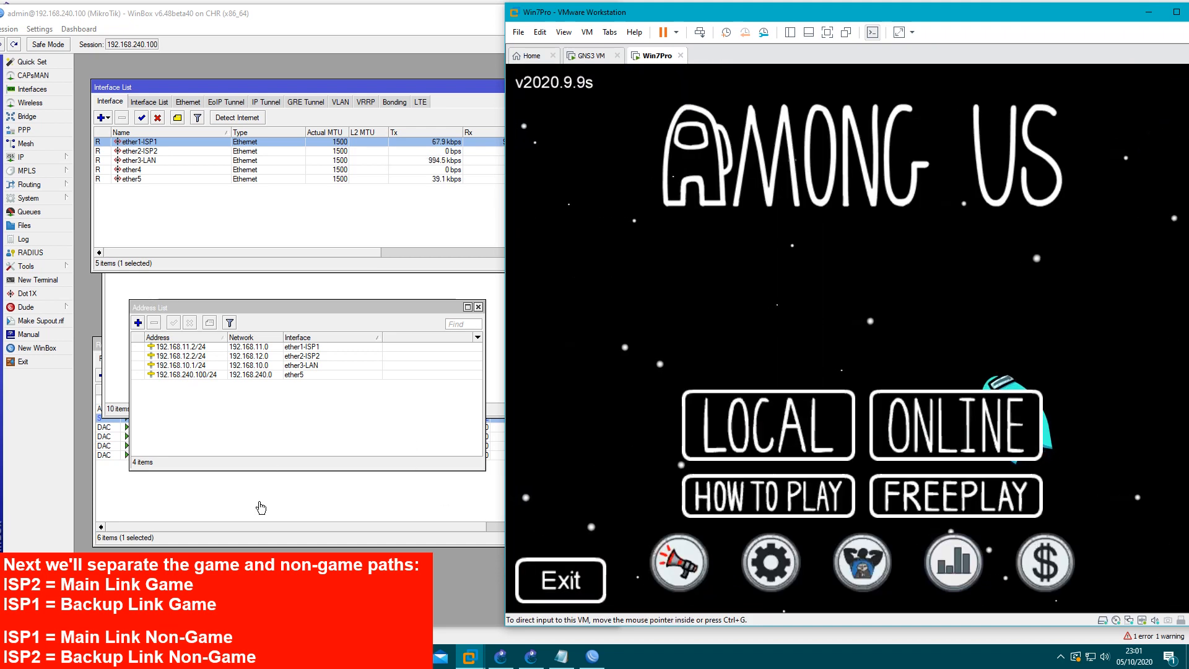
Step: In WinBox, set up a new 0.0.0.0/0 route with gateway 192.168.12.1, check gateway ping, distance 1 and routing mark JALUR-GAME
{"action": "left_click", "coordinate": [198, 517]}
{"action": "left_click", "coordinate": [253, 507]}
{"action": "left_click", "coordinate": [103, 376]}
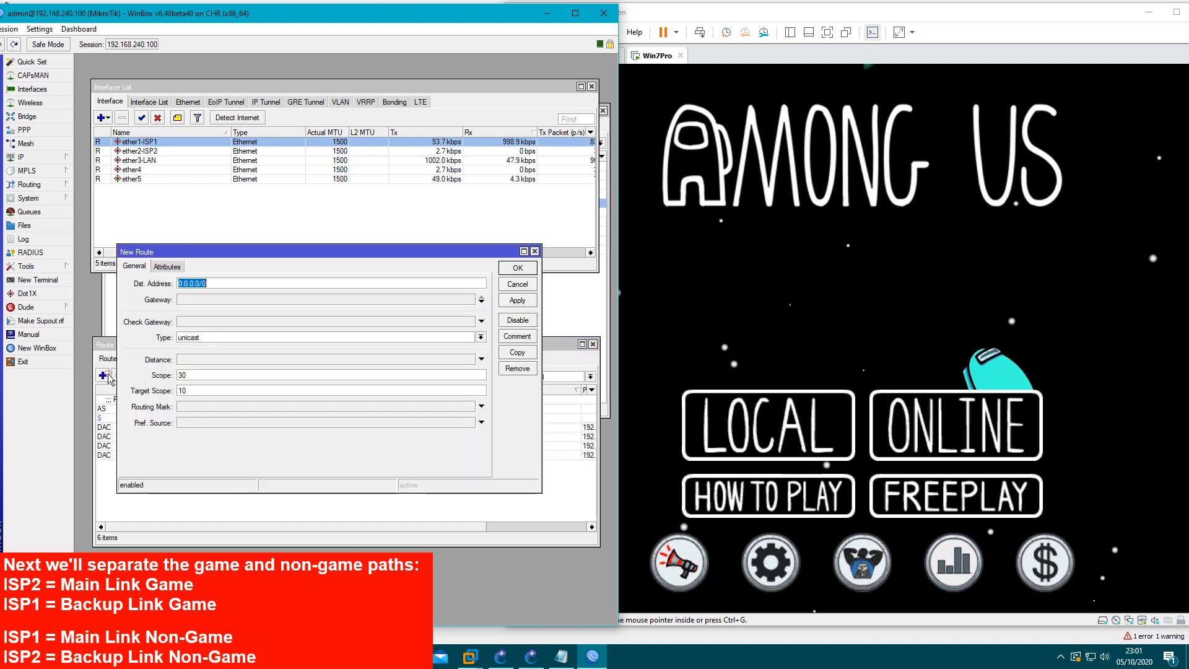
{"action": "left_click", "coordinate": [214, 301]}
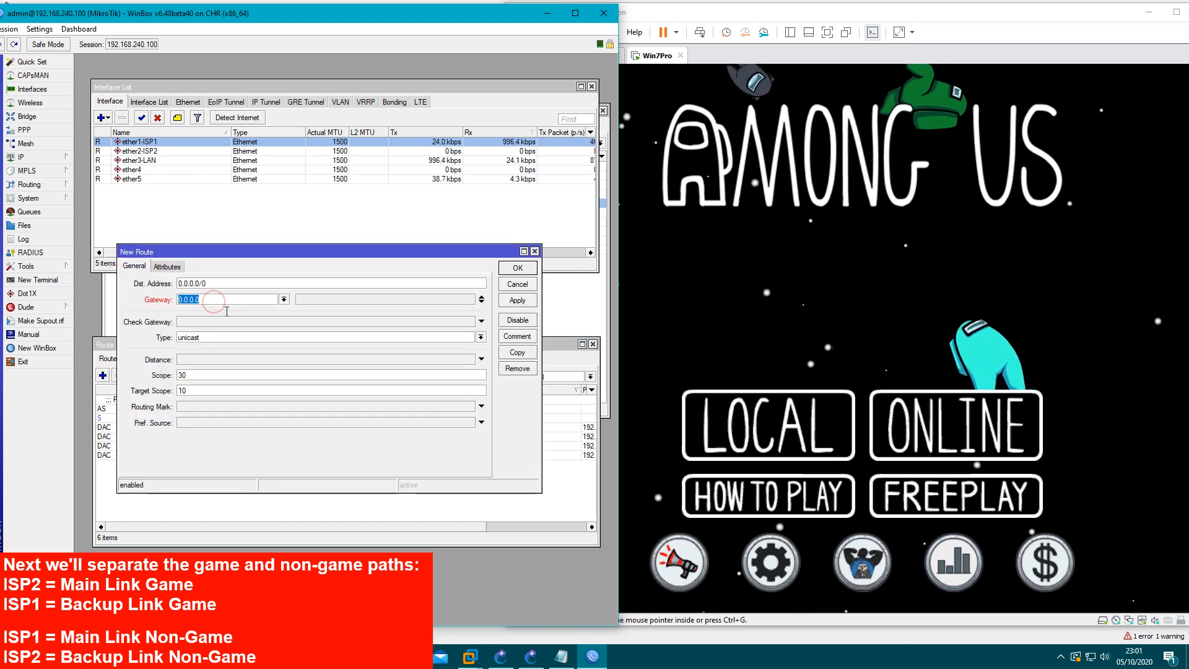
{"action": "type", "text": "192."}
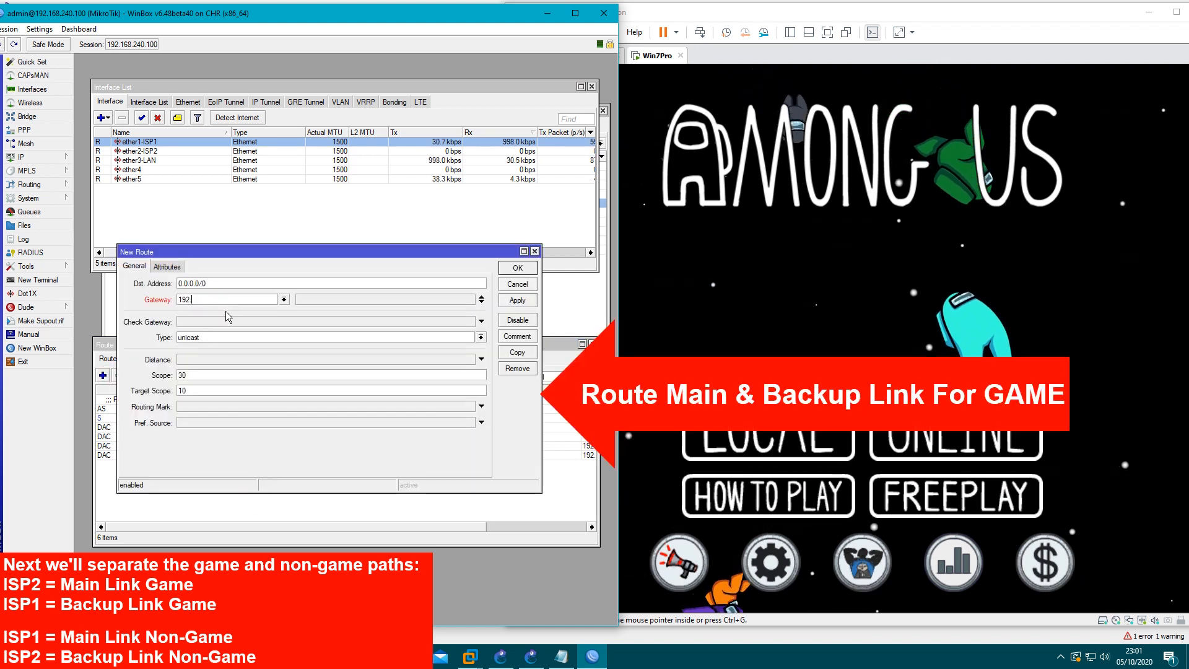
{"action": "type", "text": "168.12.1"}
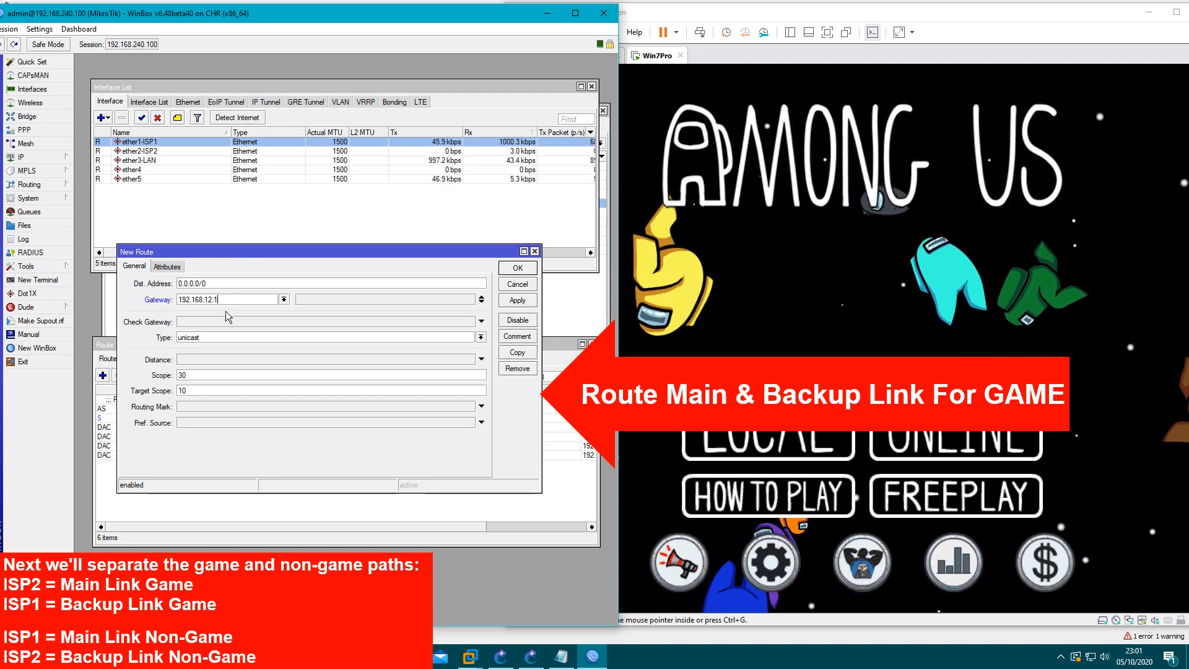
{"action": "left_click", "coordinate": [235, 322]}
{"action": "left_click", "coordinate": [211, 362]}
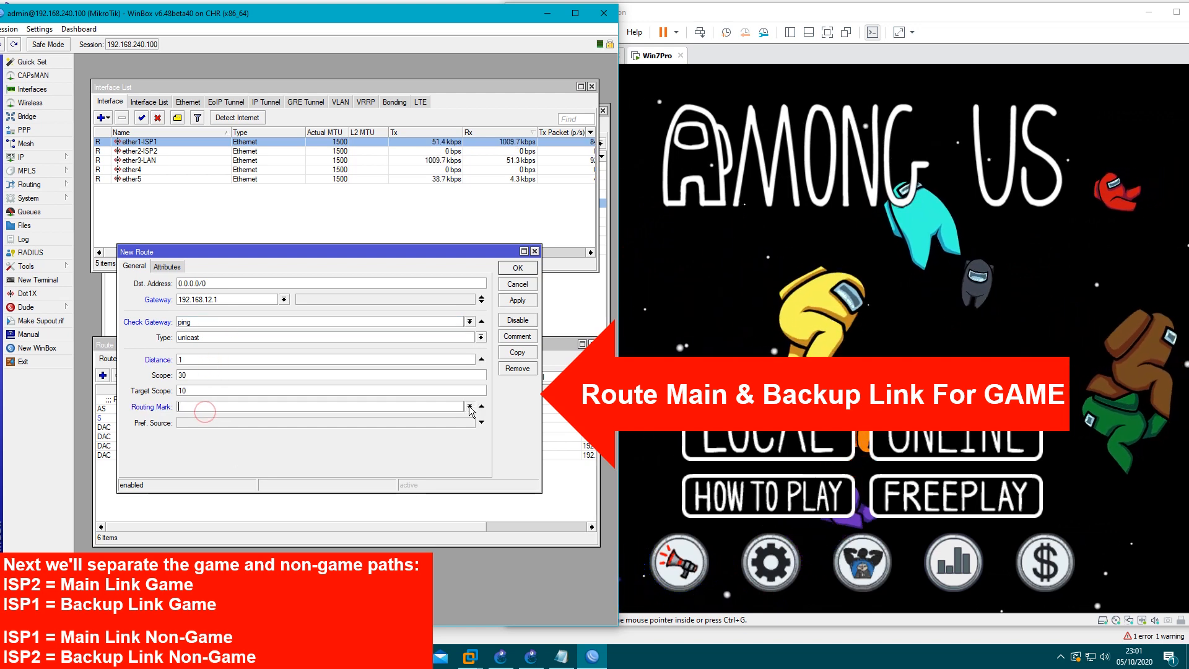
{"action": "left_click", "coordinate": [470, 406]}
{"action": "left_click", "coordinate": [225, 423]}
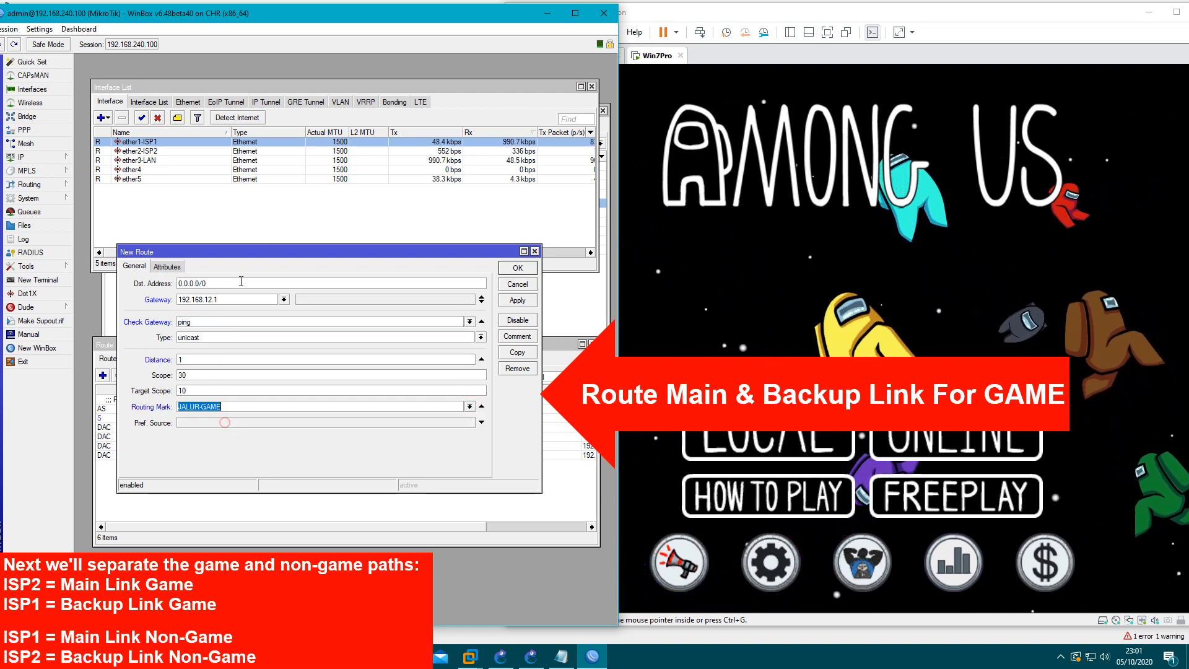
Step: Compare the mark routing mangle rule's new routing mark with the route's routing mark, then apply the new route
{"action": "left_click_drag", "start_coordinate": [276, 250], "coordinate": [286, 375]}
{"action": "left_click", "coordinate": [296, 296]}
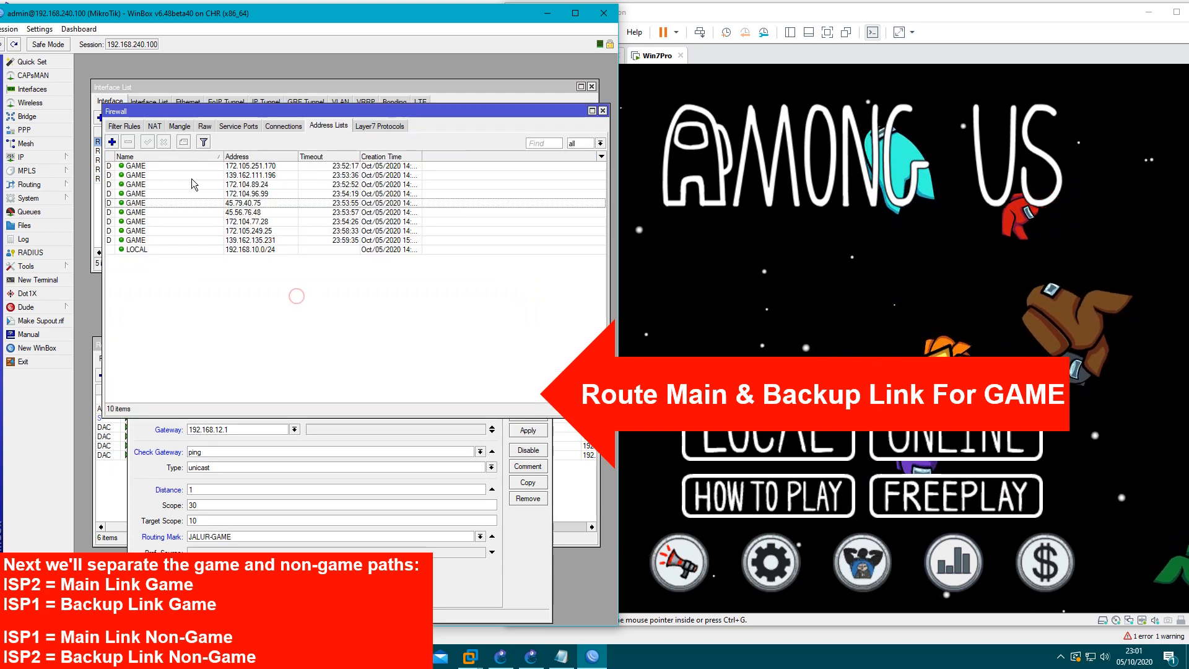
{"action": "left_click", "coordinate": [179, 125]}
{"action": "double_click", "coordinate": [179, 175]}
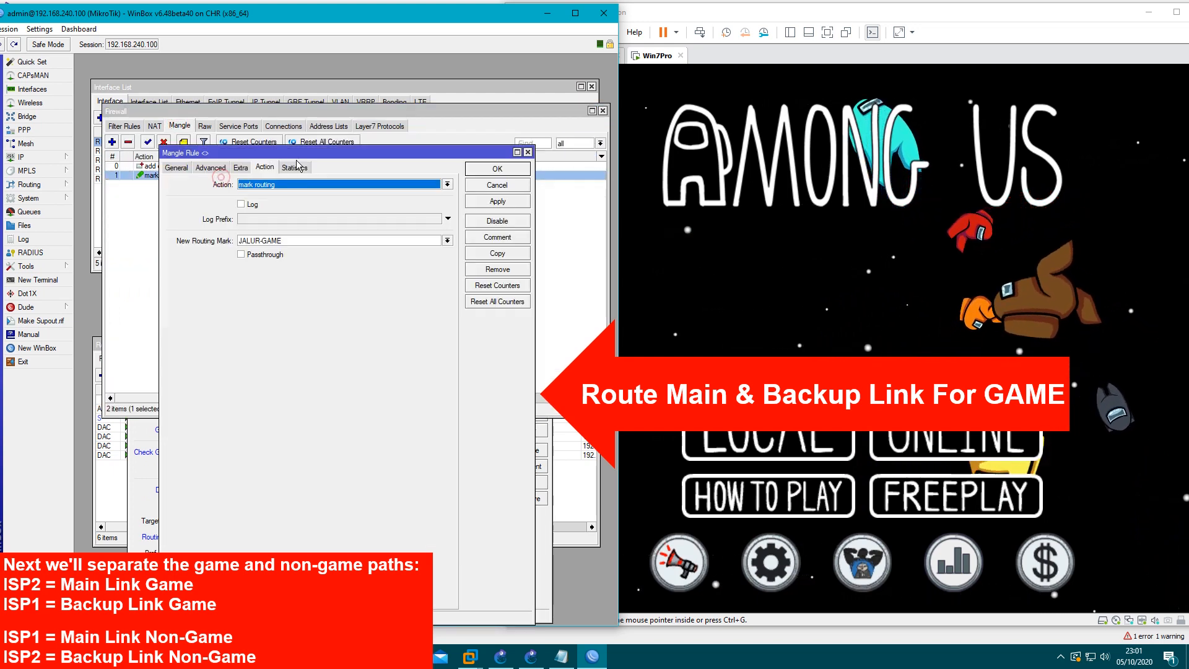
{"action": "left_click_drag", "start_coordinate": [305, 154], "coordinate": [227, 84]}
{"action": "left_click", "coordinate": [503, 398]}
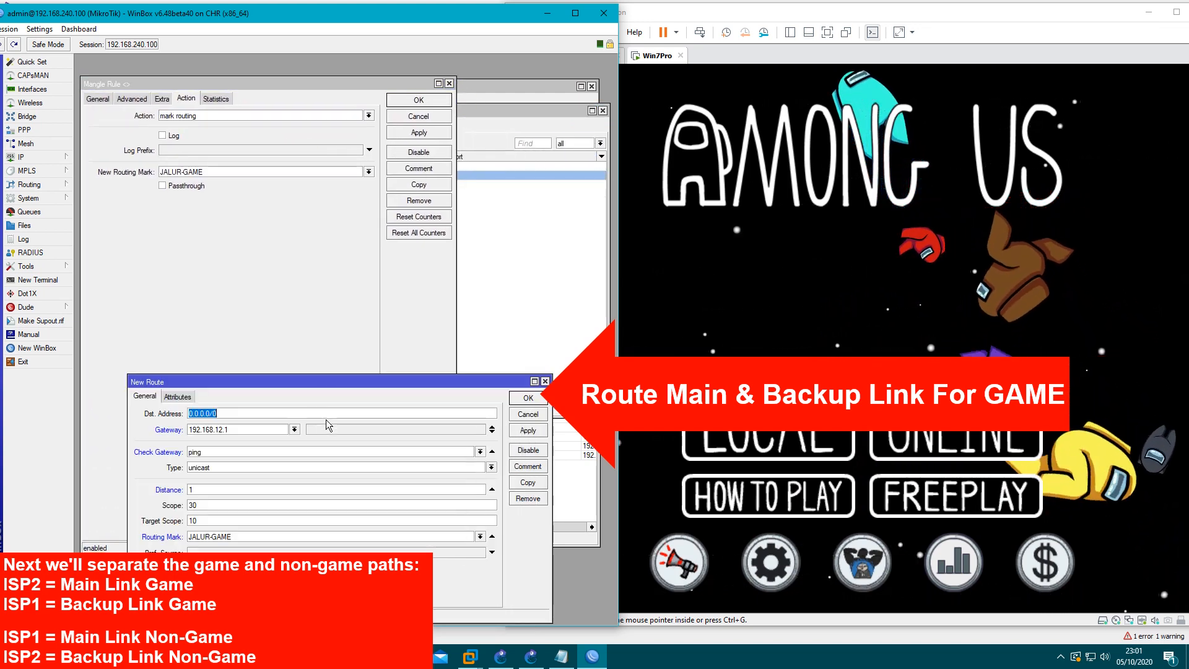
{"action": "left_click_drag", "start_coordinate": [504, 399], "coordinate": [415, 248]}
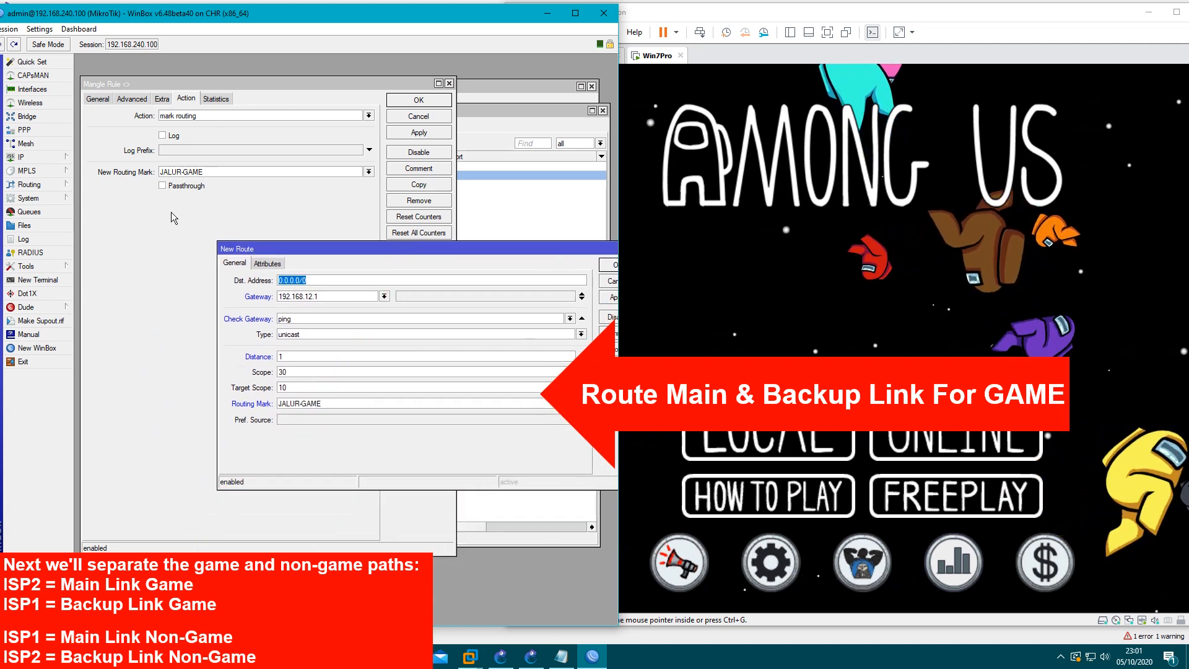
{"action": "left_click_drag", "start_coordinate": [570, 245], "coordinate": [535, 249]}
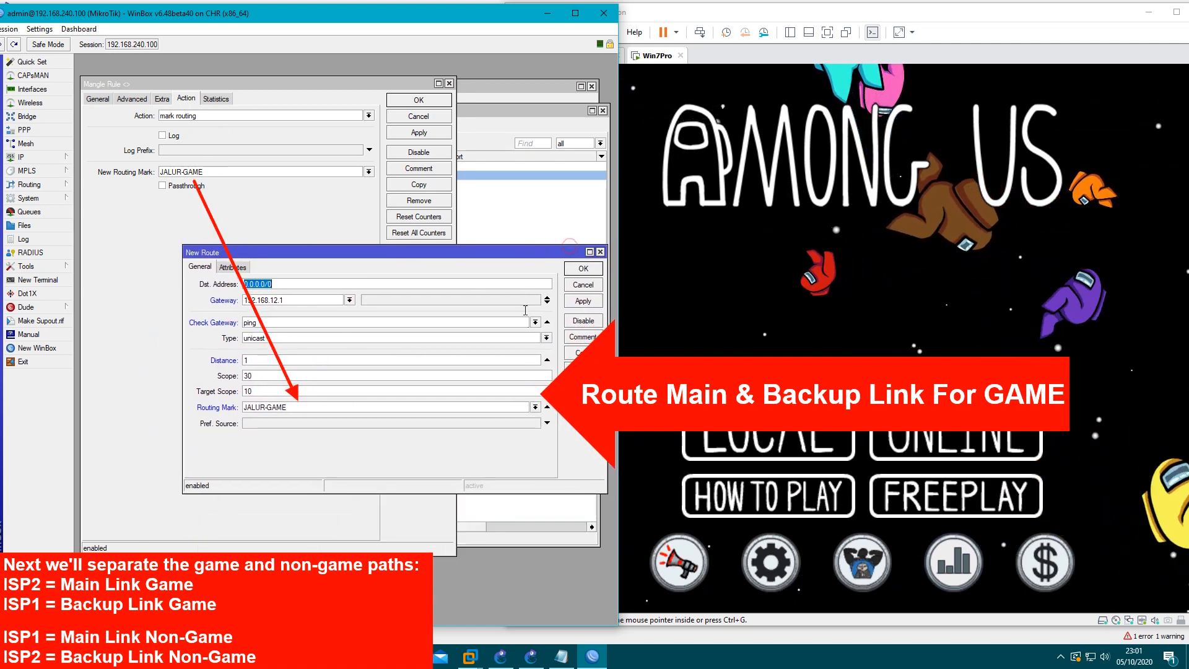
{"action": "left_click", "coordinate": [583, 301]}
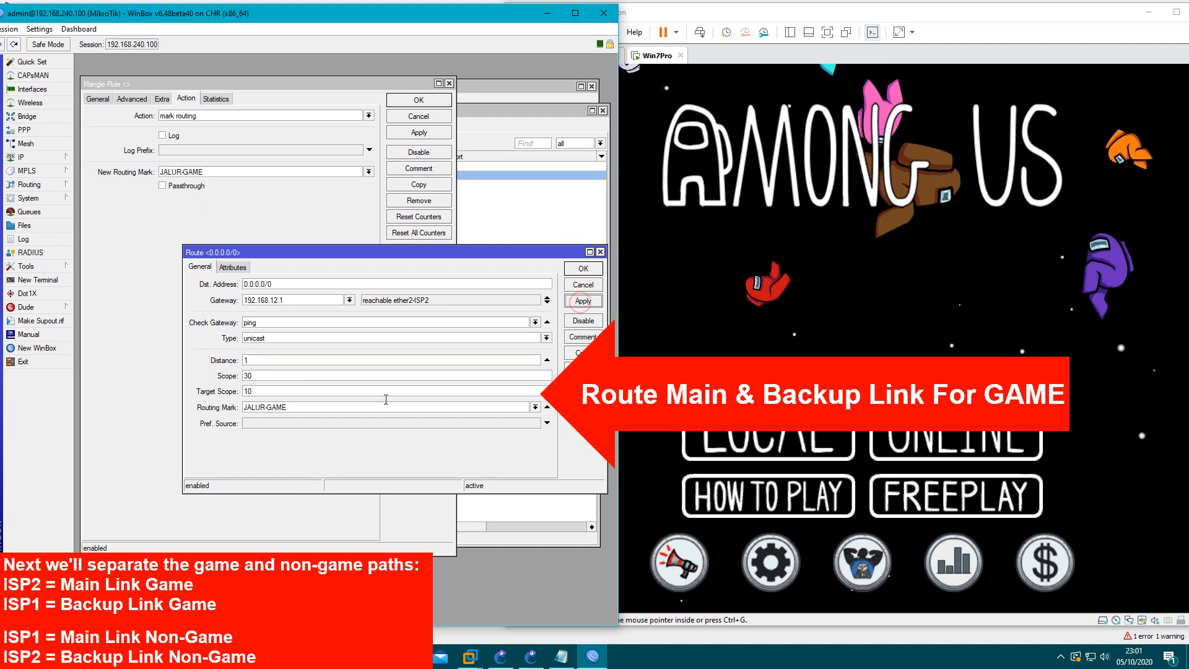
Step: Copy the game route as a backup with gateway 192.168.11.1 and distance 2, save it, and close the route and mangle rule windows
{"action": "left_click", "coordinate": [583, 353]}
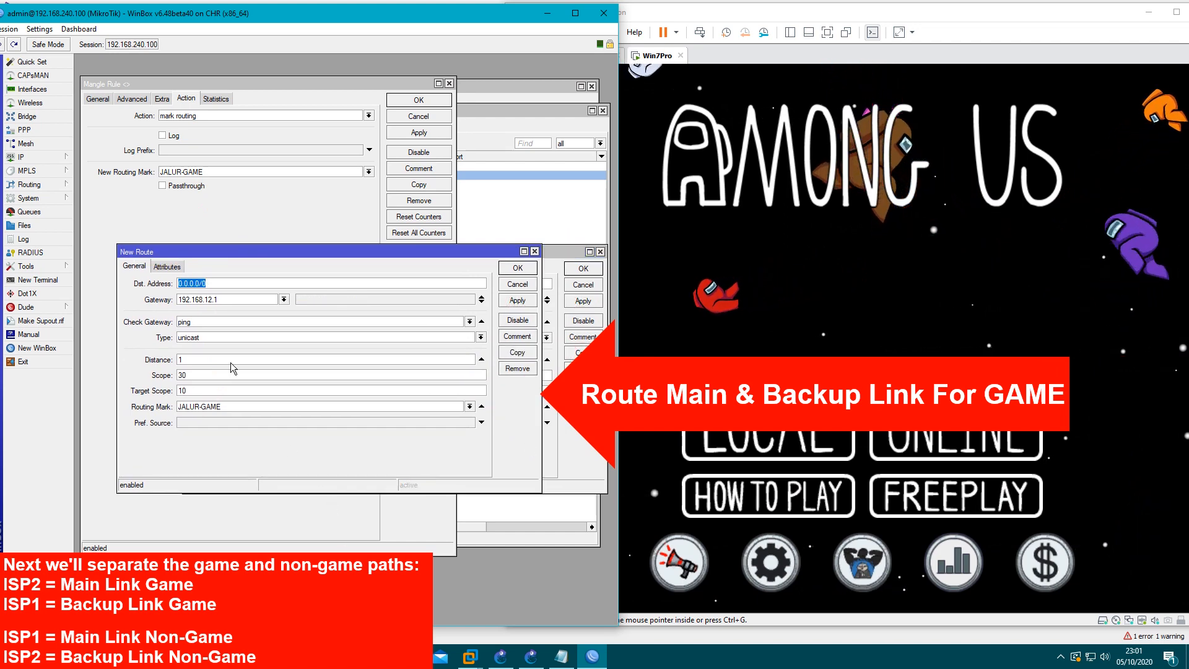
{"action": "left_click", "coordinate": [213, 299]}
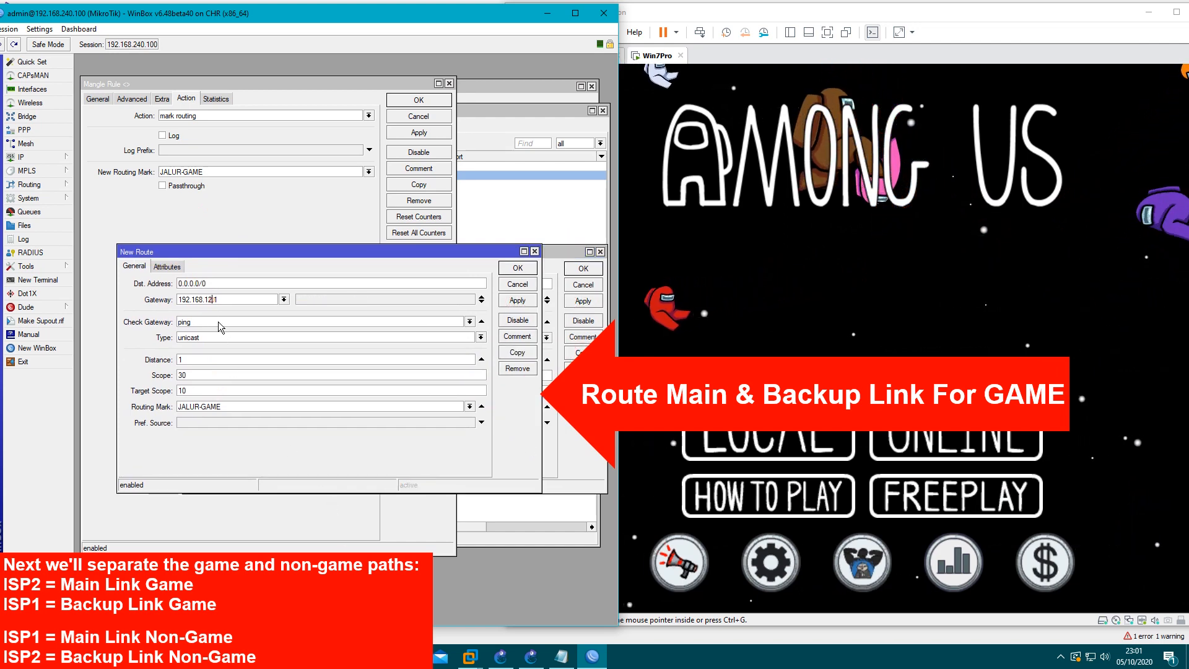
{"action": "key", "text": "BackSpace"}
{"action": "type", "text": "1"}
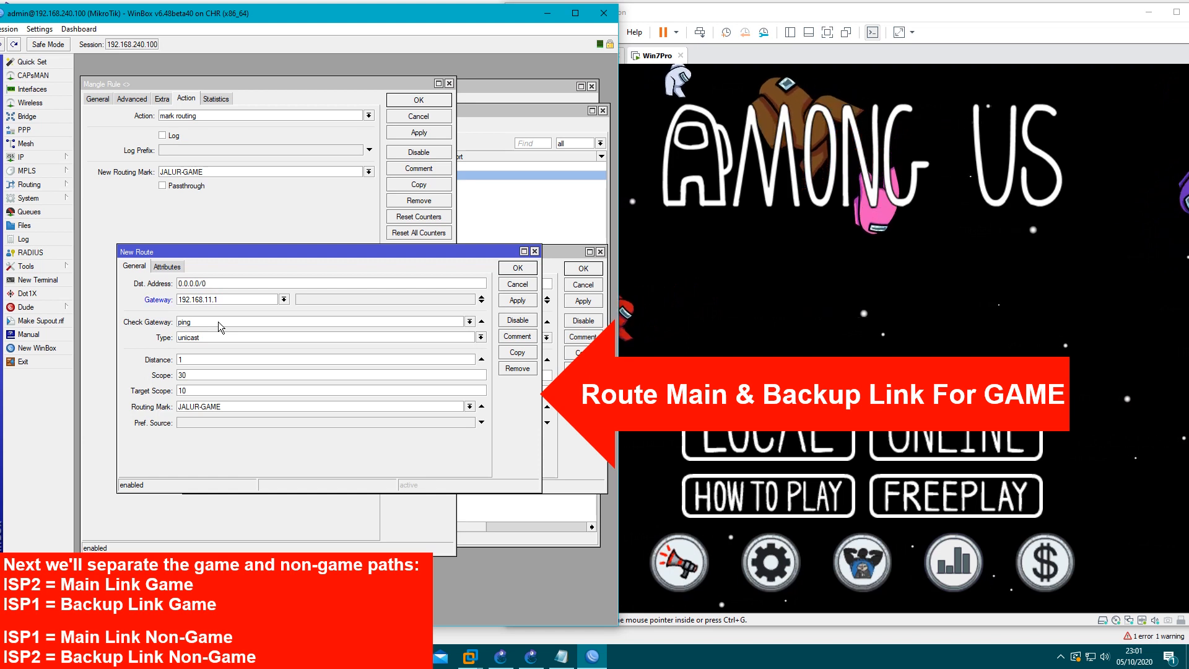
{"action": "left_click", "coordinate": [196, 360]}
{"action": "key", "text": "BackSpace"}
{"action": "type", "text": "2"}
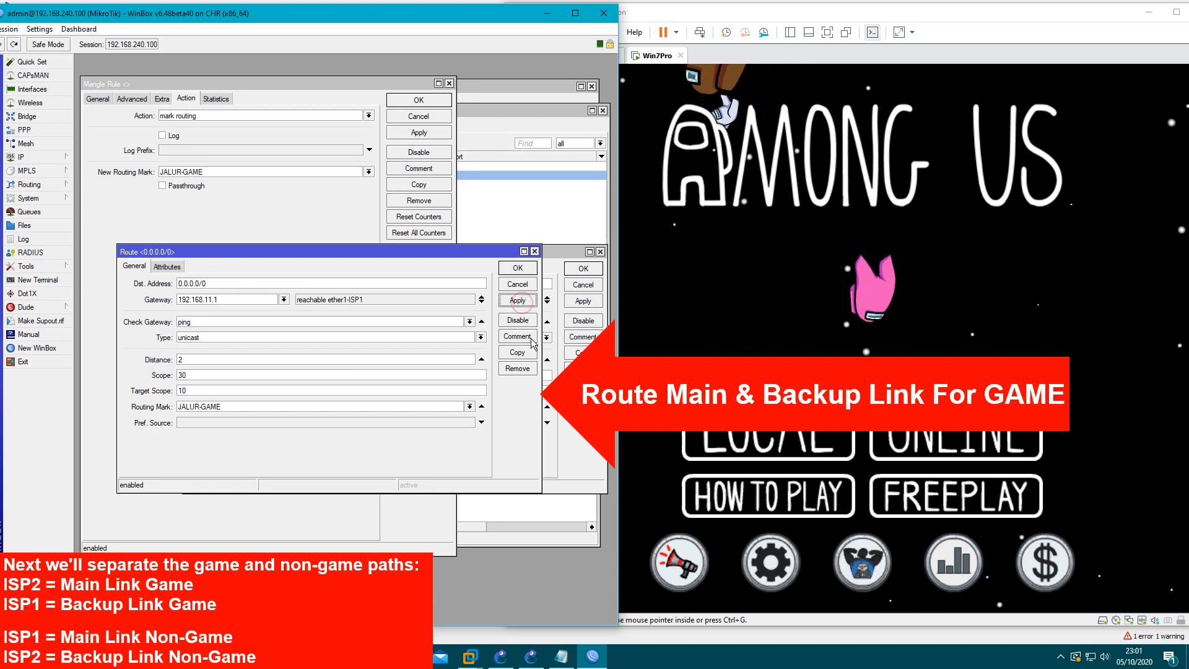
{"action": "left_click", "coordinate": [517, 267]}
{"action": "left_click", "coordinate": [599, 252]}
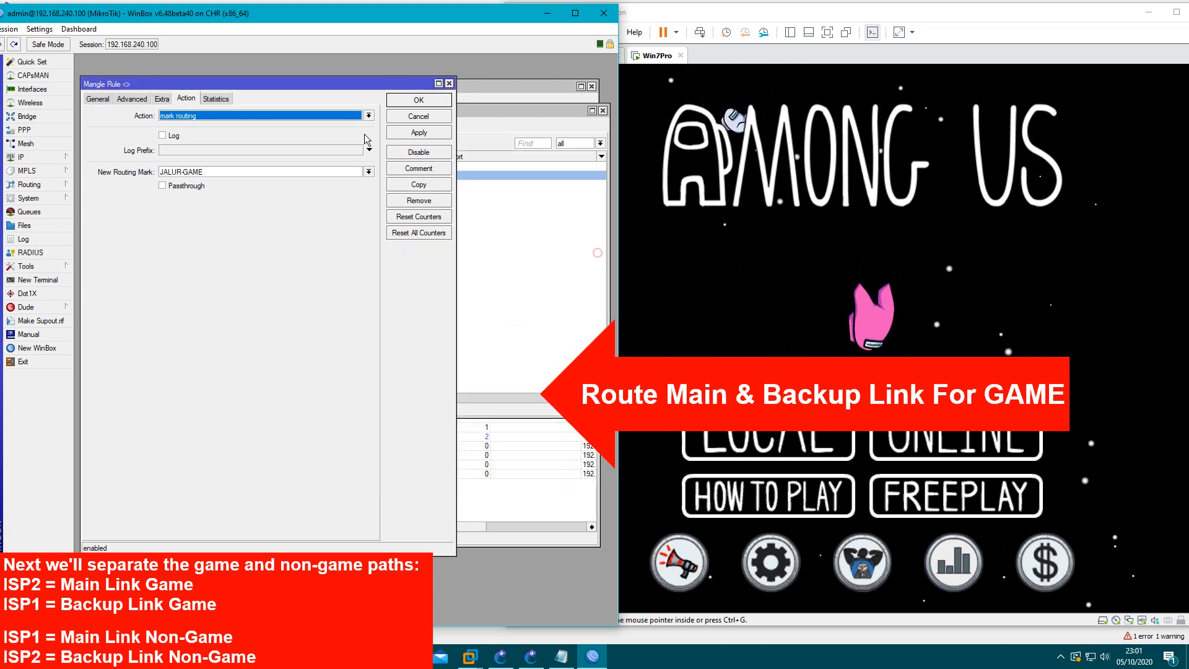
{"action": "left_click", "coordinate": [419, 99]}
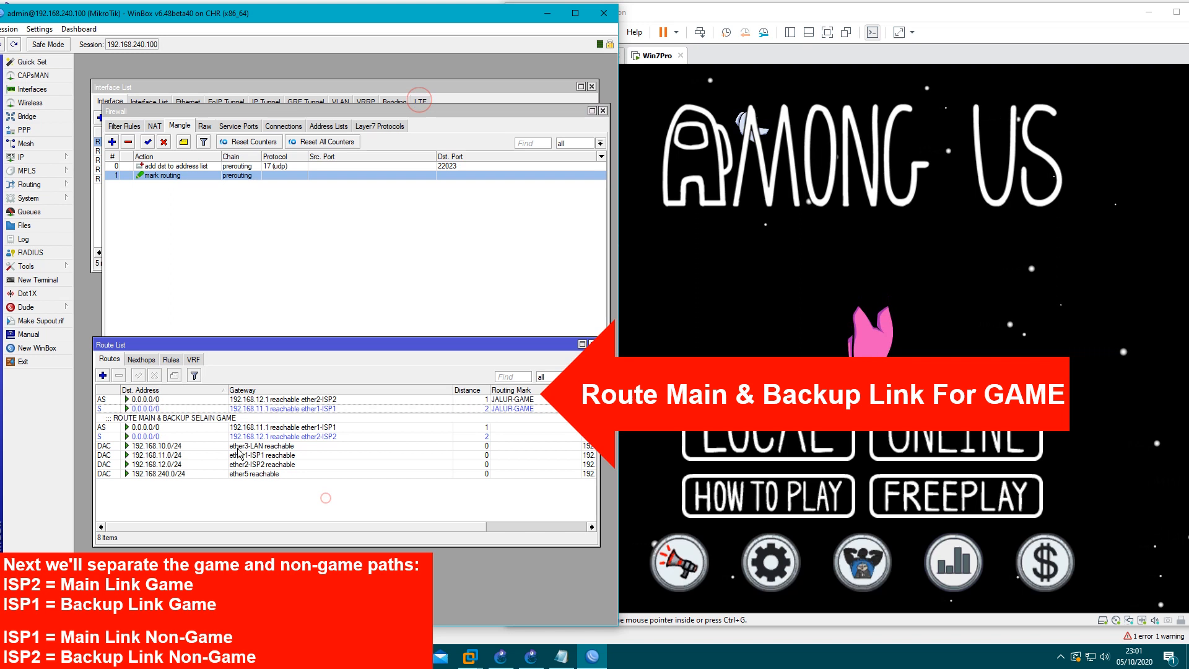
Step: Comment the JALUR-GAME main route via ether2-ISP2 as "ROUTE MAIN & BACKUP UNTUK GAME"
{"action": "right_click", "coordinate": [169, 400]}
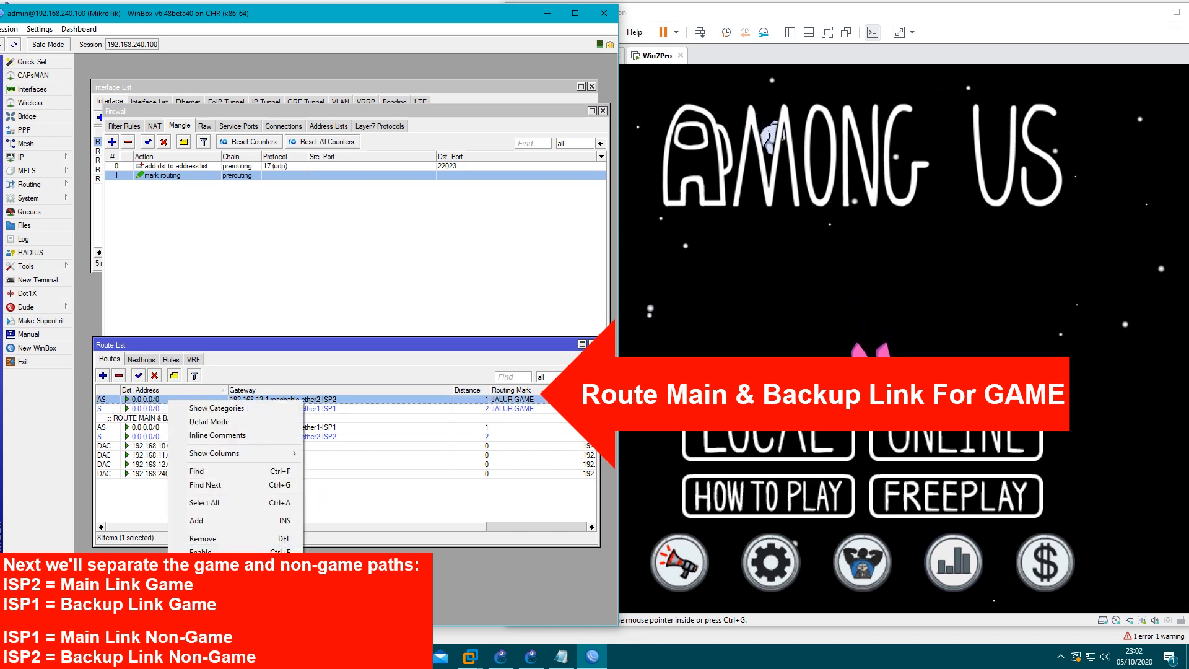
{"action": "left_click", "coordinate": [210, 579]}
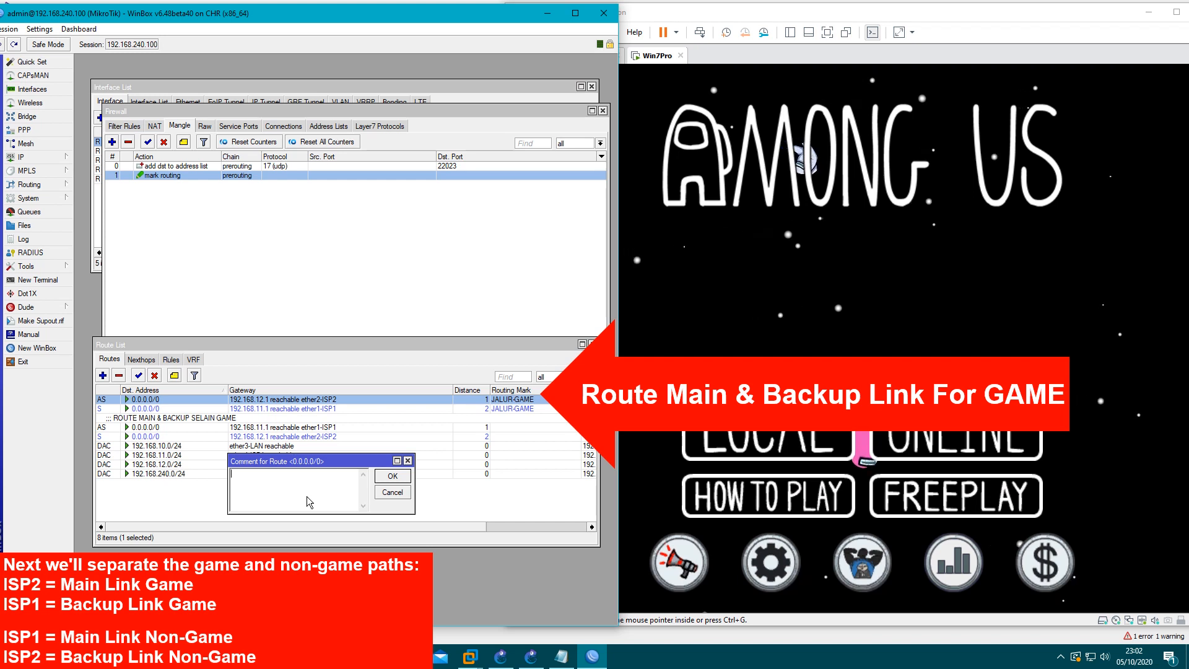
{"action": "type", "text": "JALUR GA"}
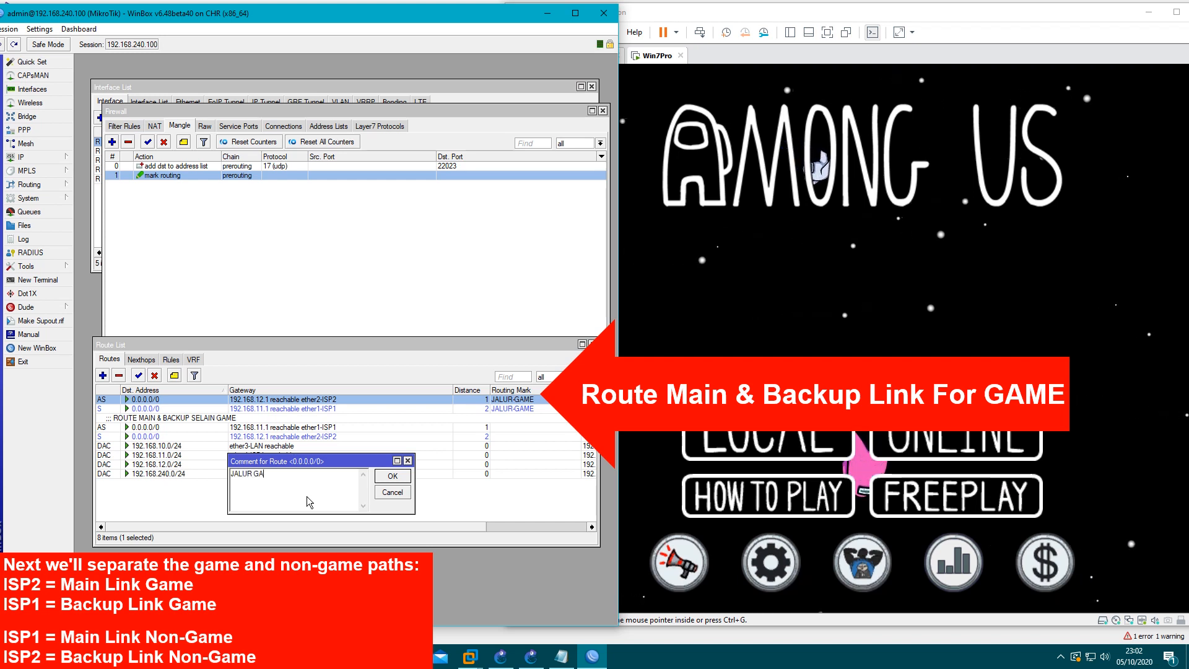
{"action": "type", "text": "ME MAIN & BACKUP"}
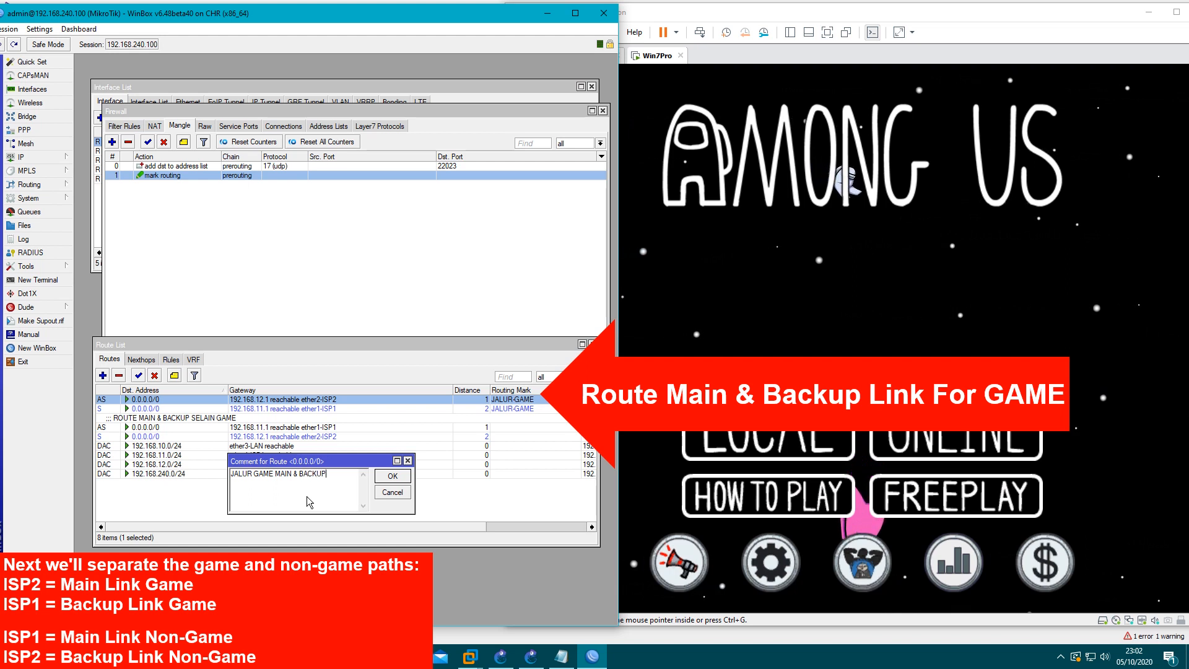
{"action": "key", "text": "BackSpace"}
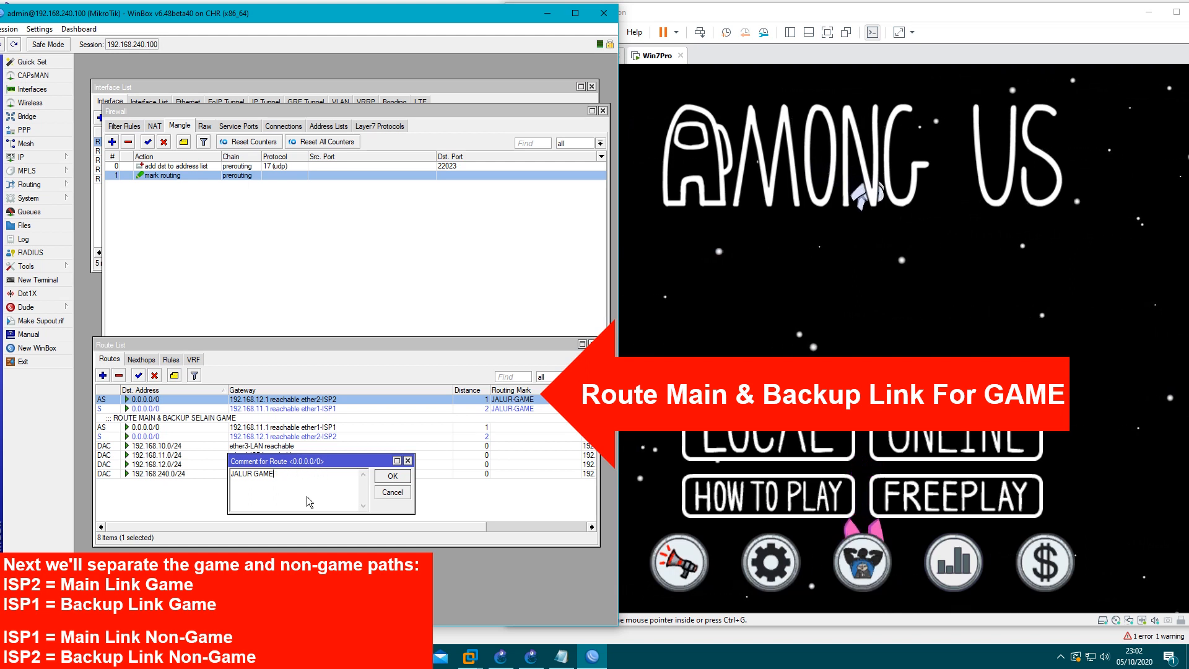
{"action": "key", "text": "ctrl+a"}
{"action": "type", "text": "ROUTE MAI"}
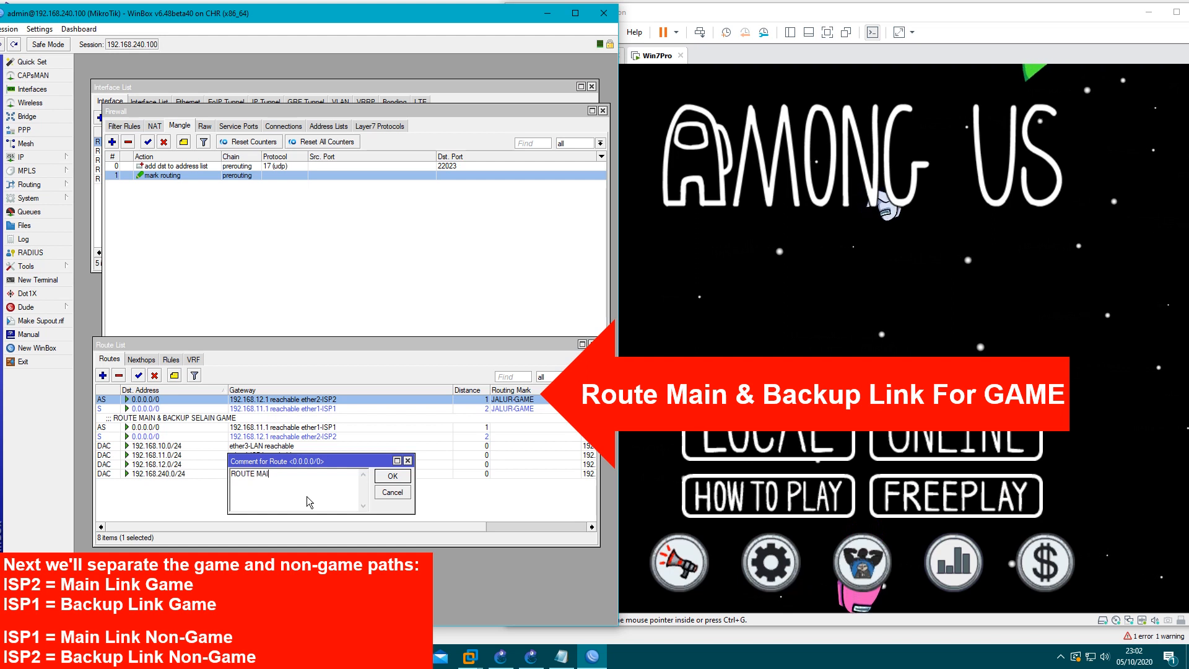
{"action": "type", "text": "N & BACKUP"}
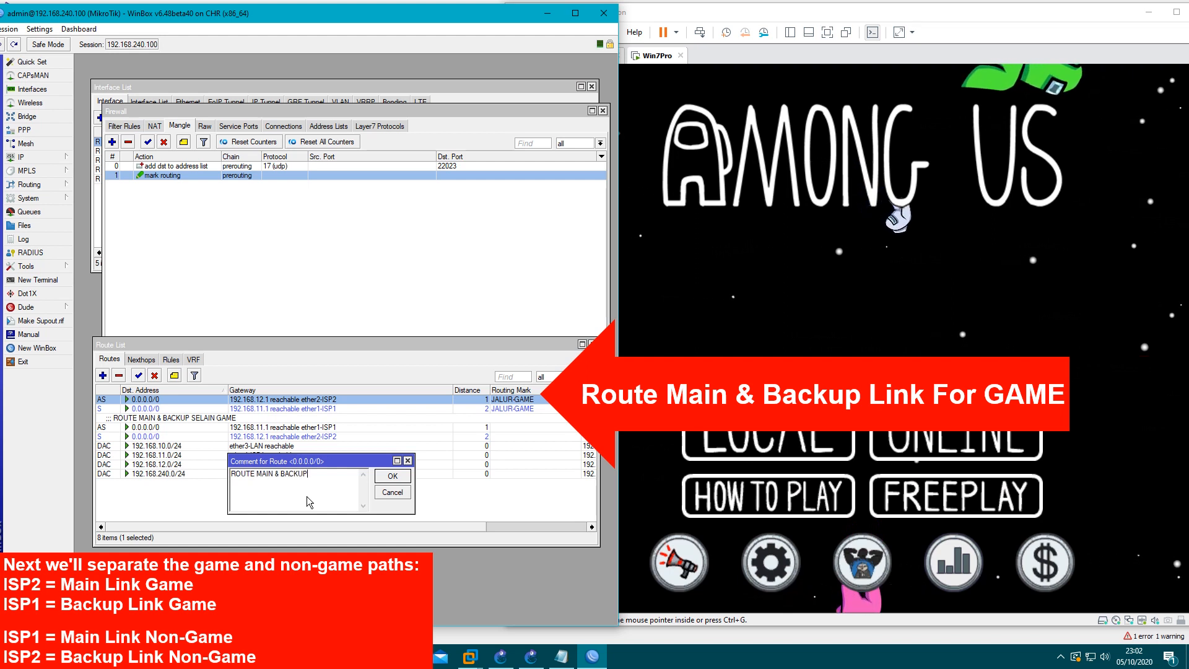
{"action": "type", "text": " UNTUK GAME"}
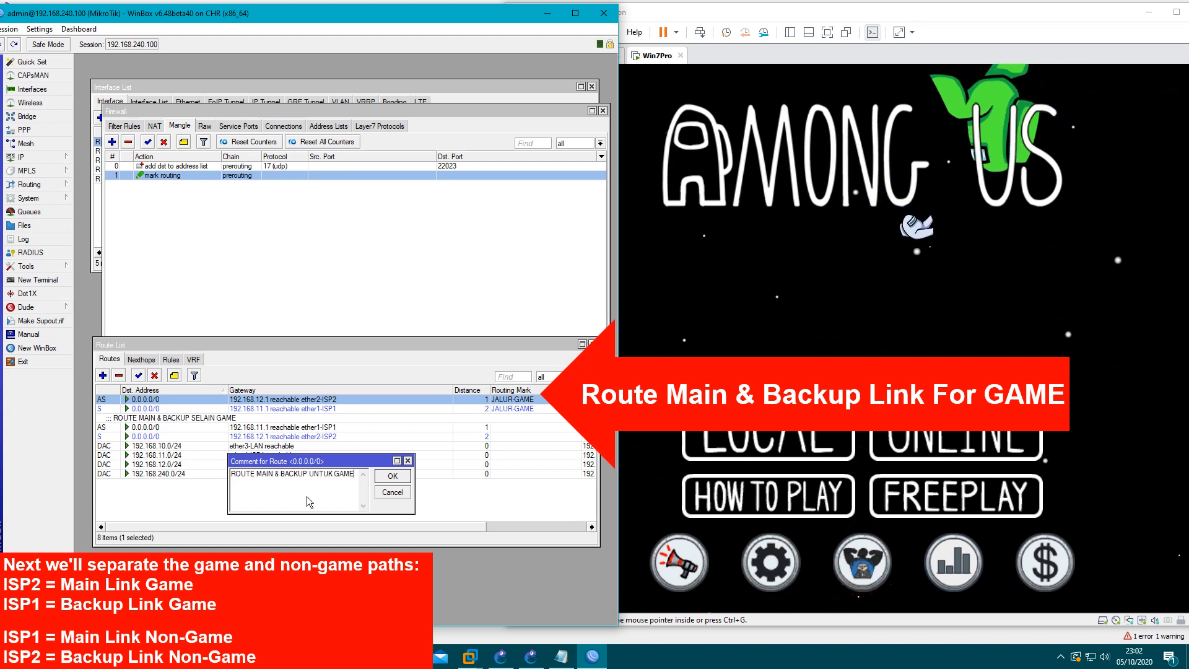
{"action": "key", "text": "Return"}
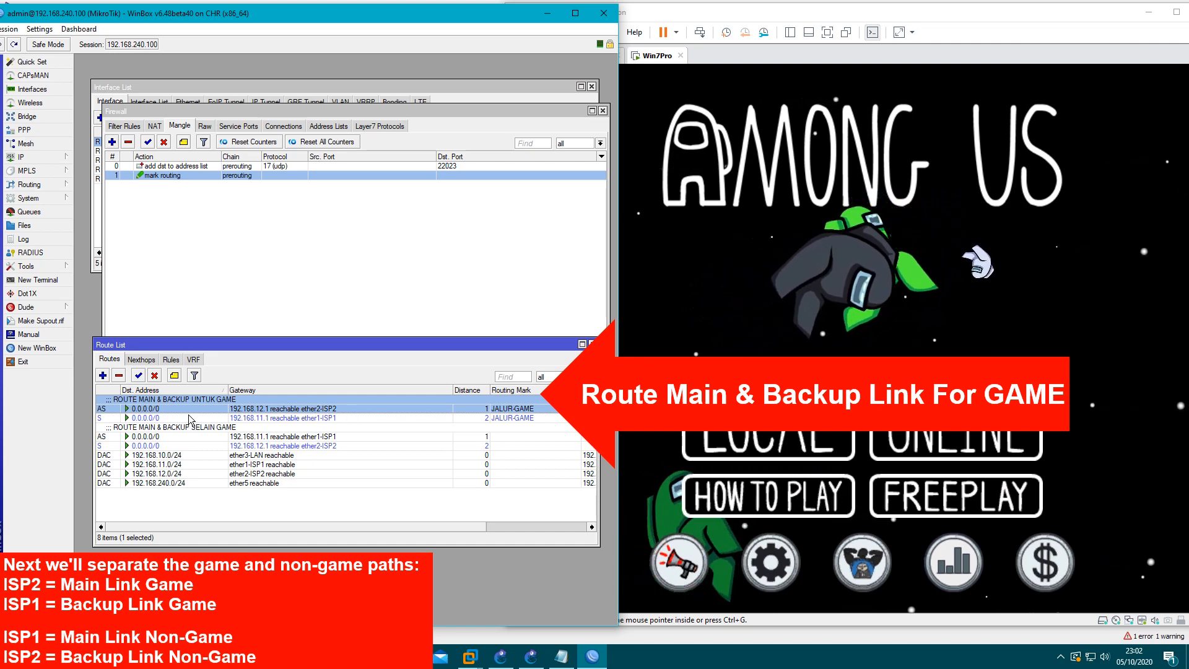
Step: Review the JALUR-GAME main and backup routes in the route list alongside the mangle rules
{"action": "left_click", "coordinate": [260, 419]}
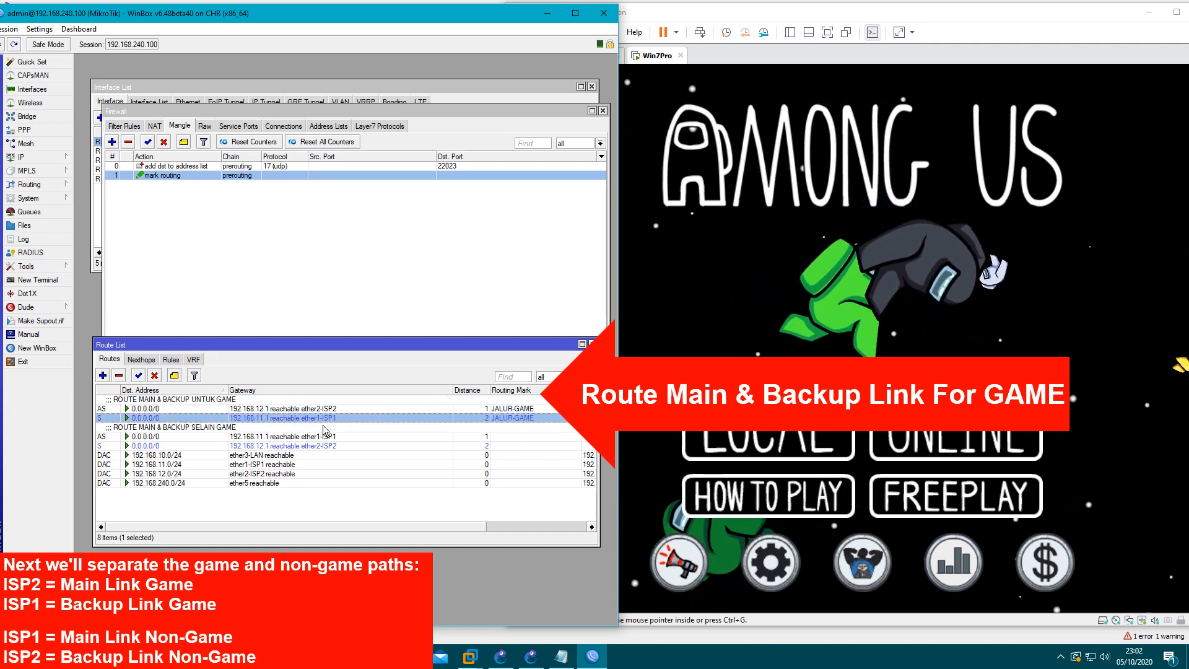
{"action": "left_click", "coordinate": [345, 252]}
{"action": "left_click", "coordinate": [390, 527]}
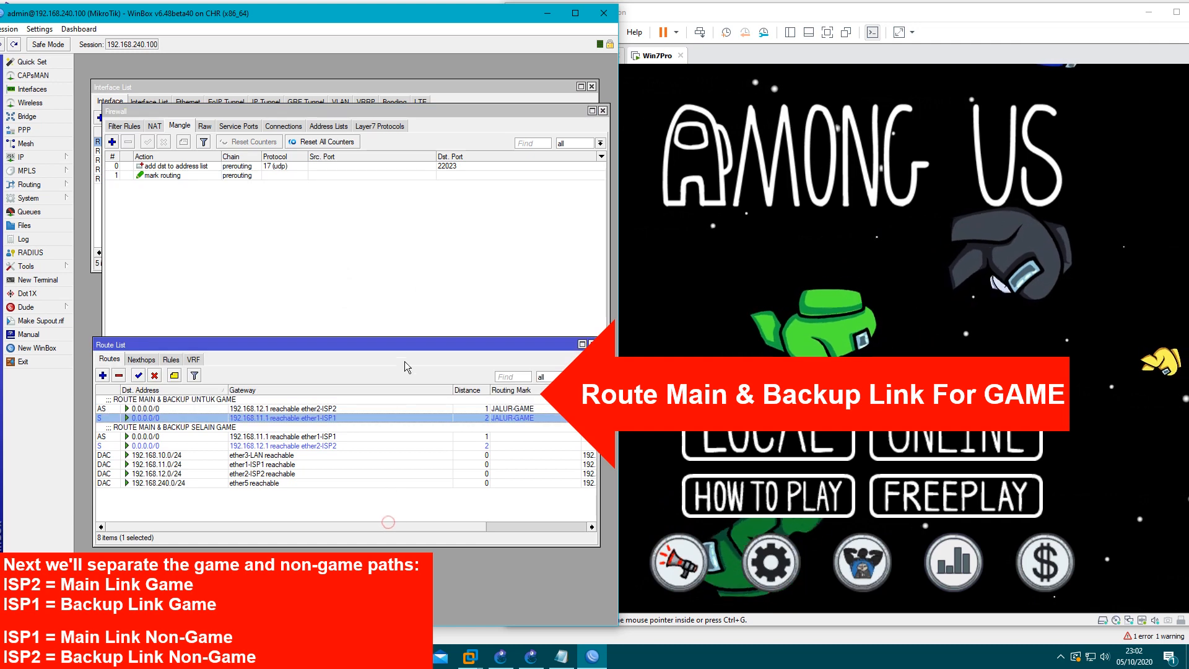
Step: Exit Among Us in the Win7Pro virtual machine and open a new Command Prompt there
{"action": "left_click", "coordinate": [919, 352]}
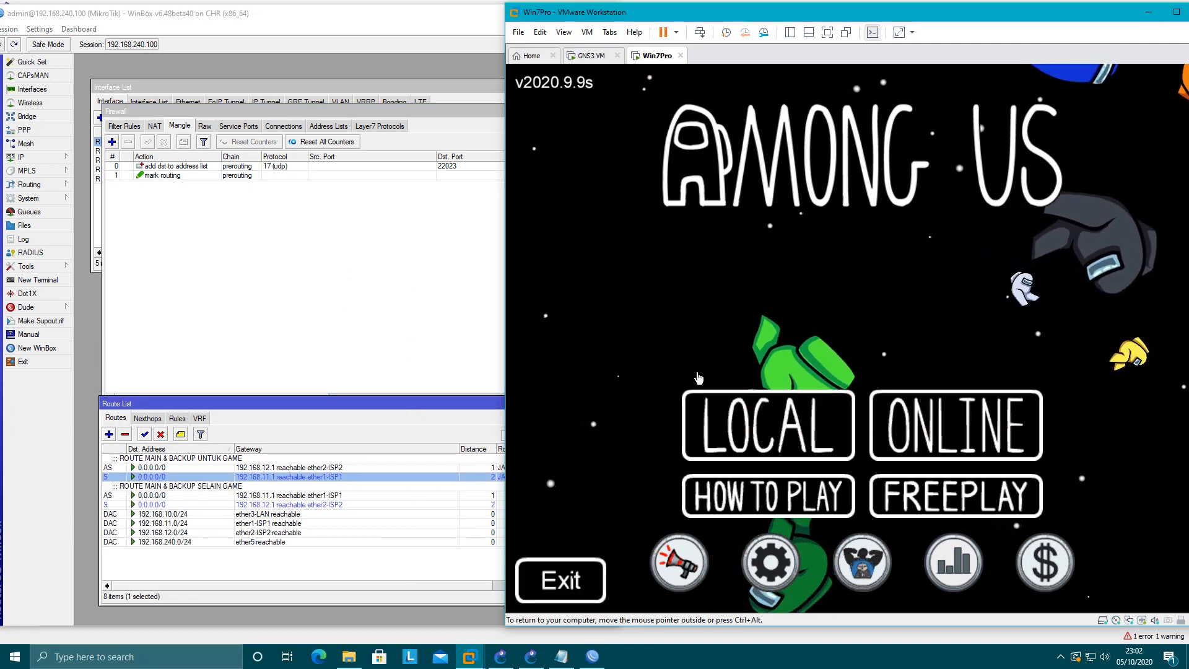
{"action": "left_click", "coordinate": [555, 570]}
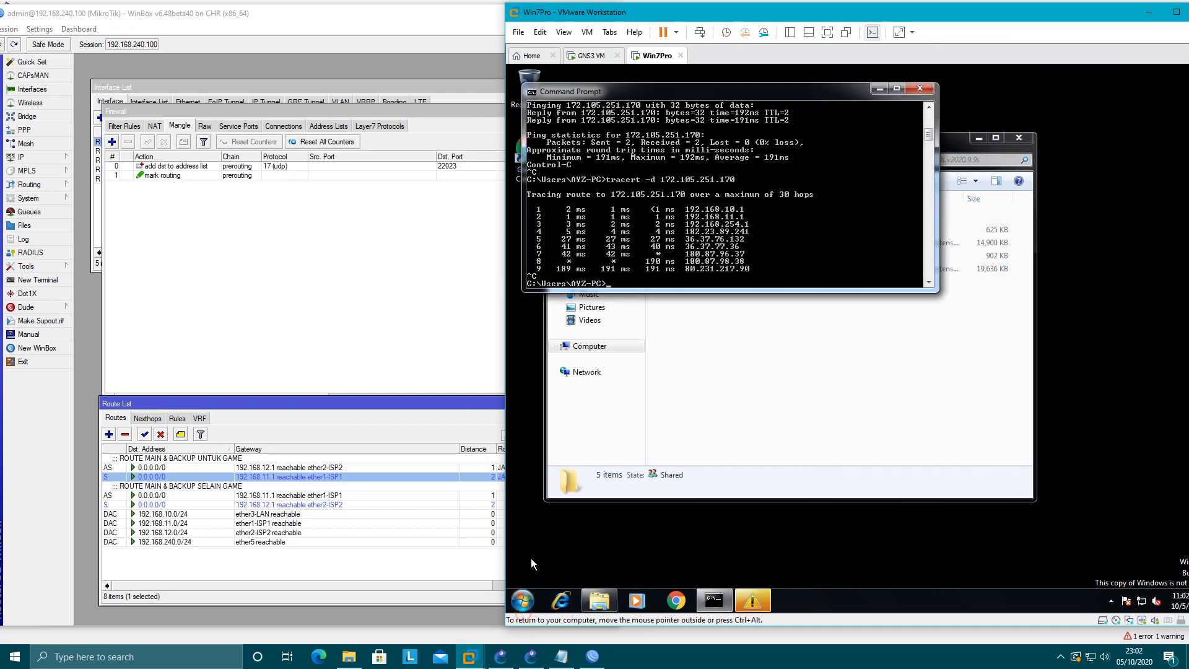
{"action": "left_click", "coordinate": [523, 600]}
{"action": "left_click", "coordinate": [568, 311]}
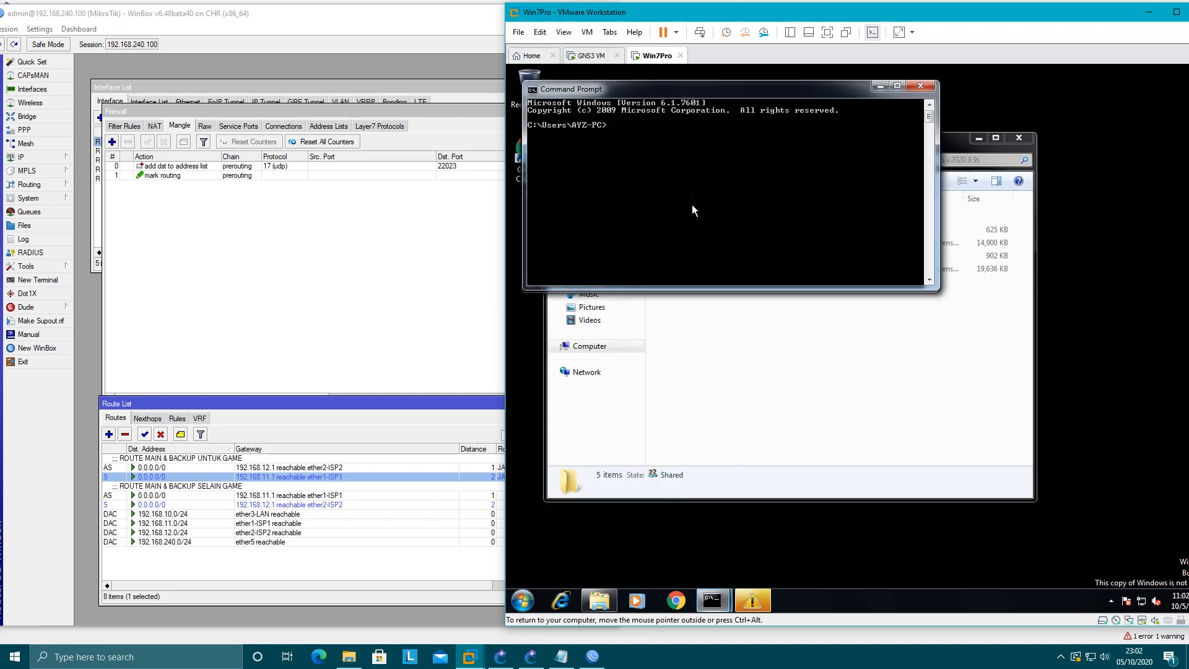
Step: Arrange the two Command Prompt windows one above the other and select the GAME entry 172.105.251.170 in the firewall address list
{"action": "left_click_drag", "start_coordinate": [706, 86], "coordinate": [703, 310]}
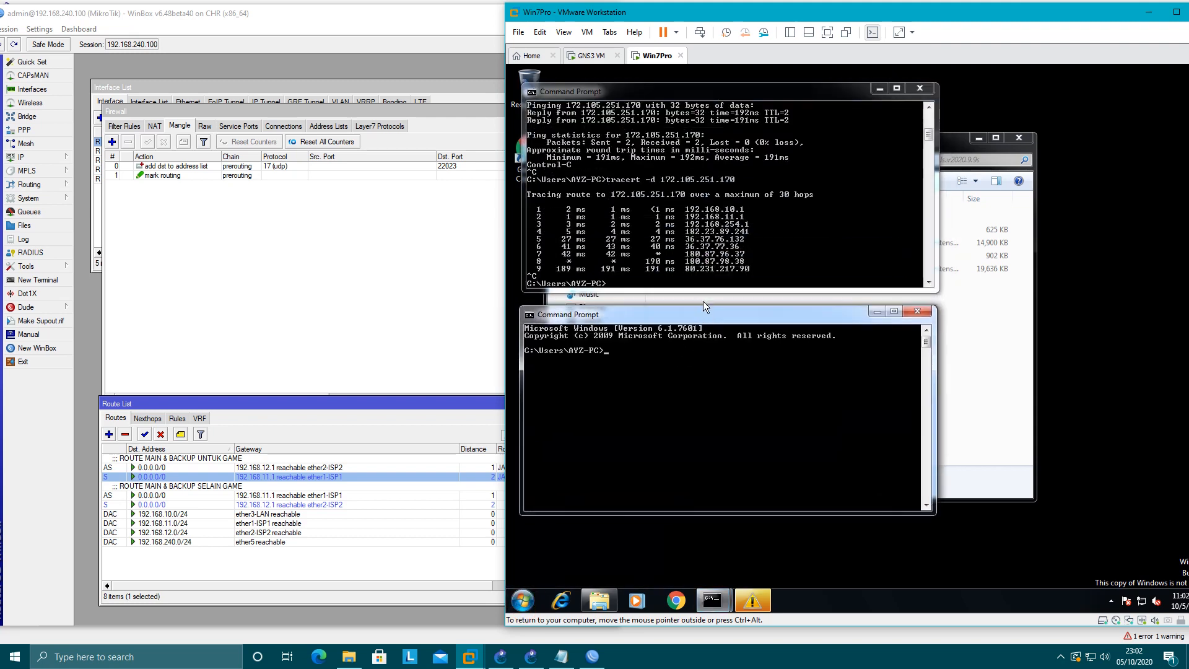
{"action": "left_click", "coordinate": [673, 177]}
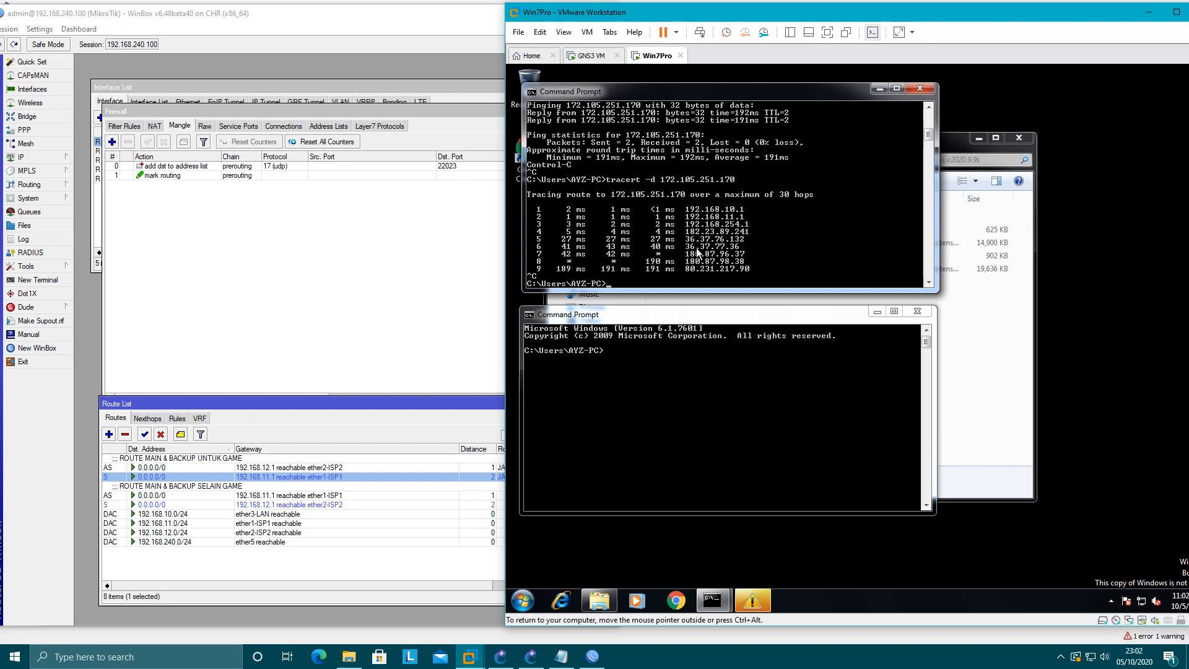
{"action": "left_click", "coordinate": [325, 84]}
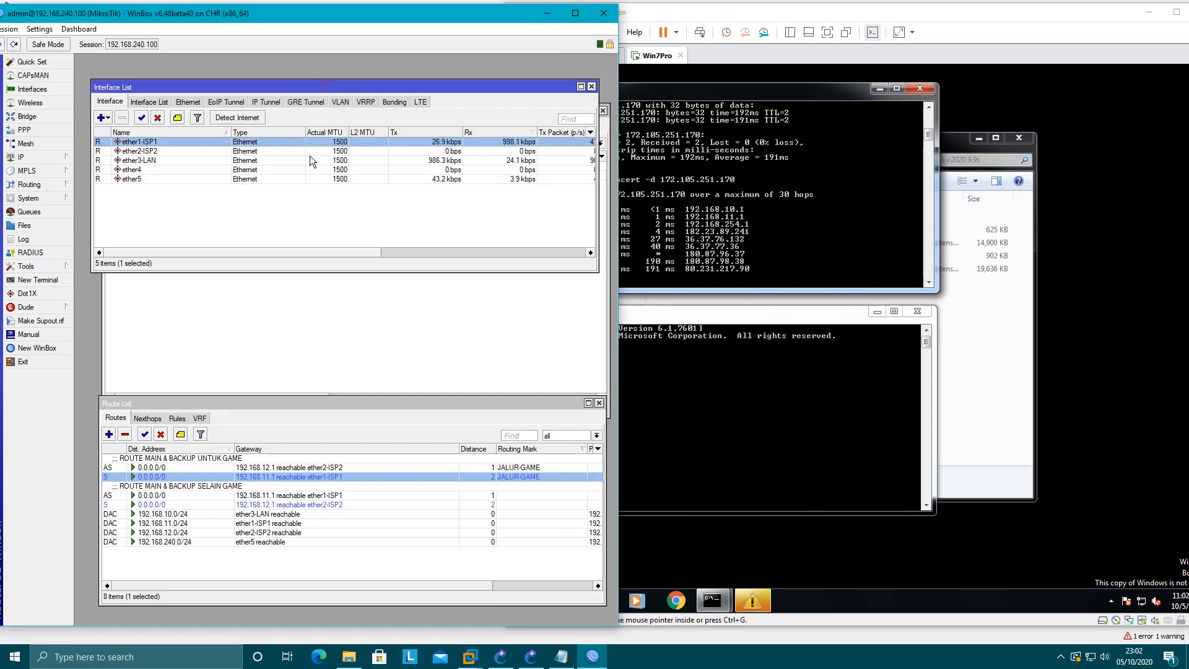
{"action": "left_click", "coordinate": [302, 340]}
{"action": "left_click", "coordinate": [326, 126]}
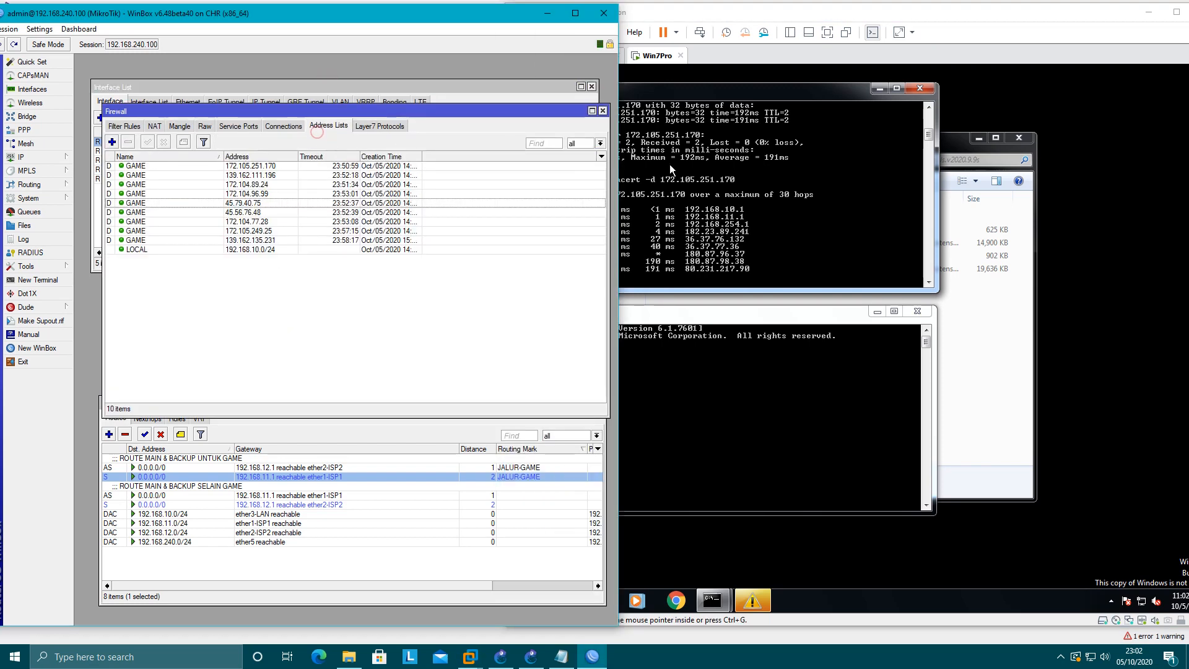
{"action": "left_click", "coordinate": [236, 167]}
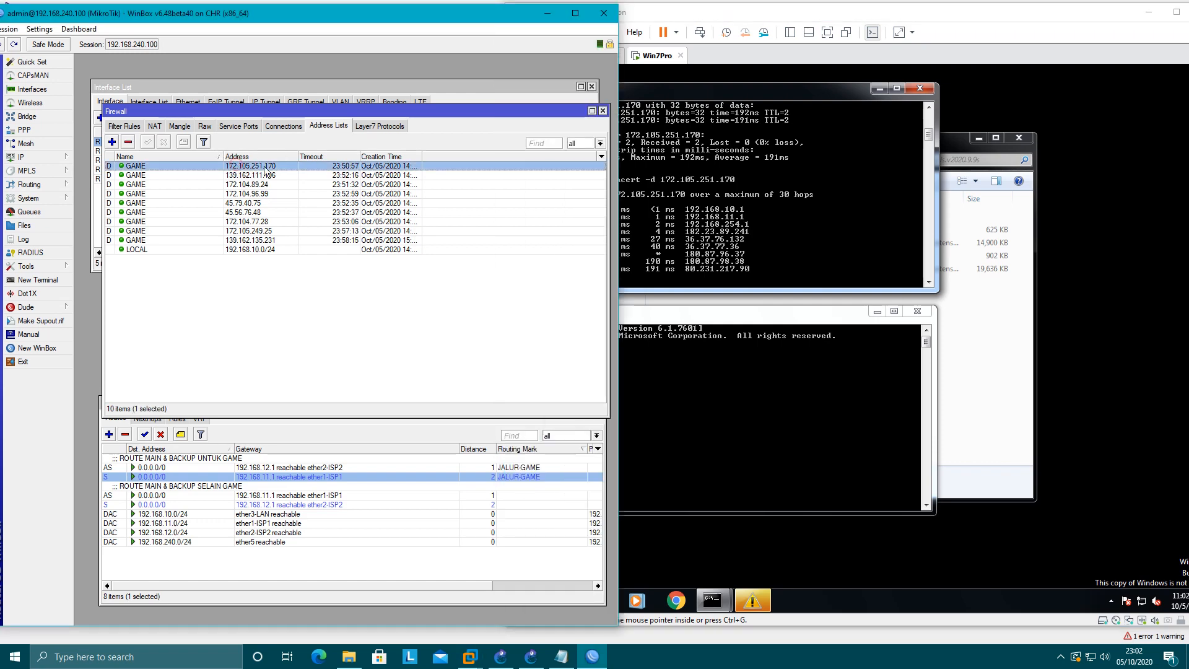
Step: Trace the route to the game server with tracert -d 172.105.251.170 in the first Command Prompt
{"action": "left_click", "coordinate": [723, 220]}
{"action": "left_click_drag", "start_coordinate": [747, 13], "coordinate": [811, 17]}
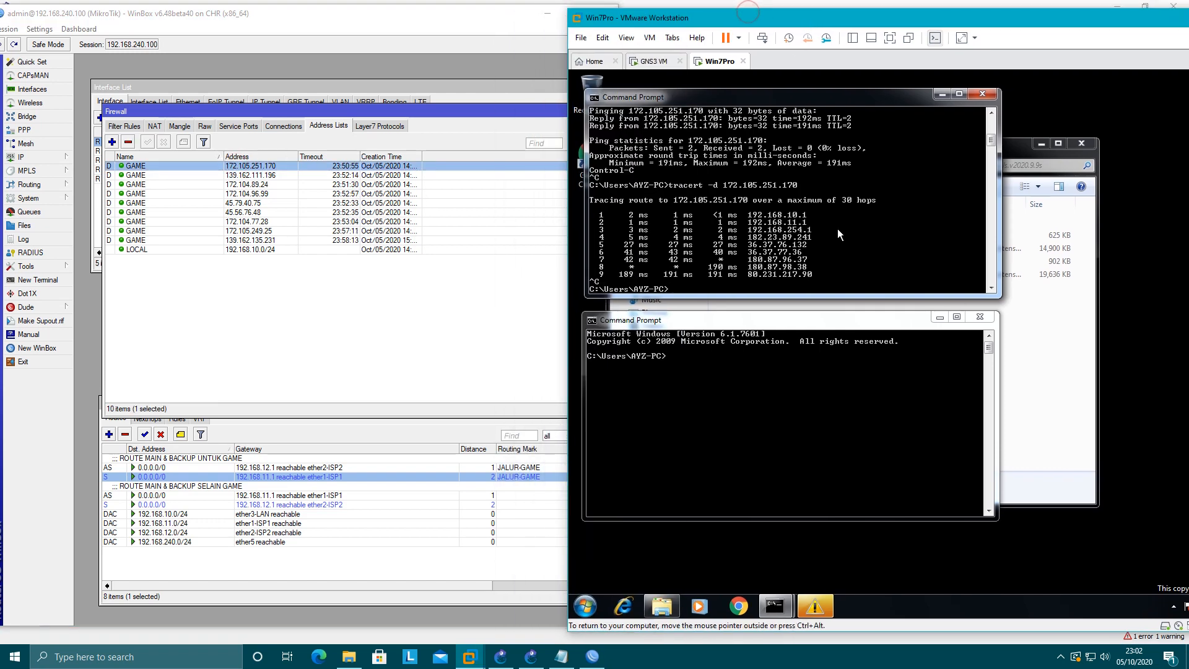
{"action": "key", "text": "Up"}
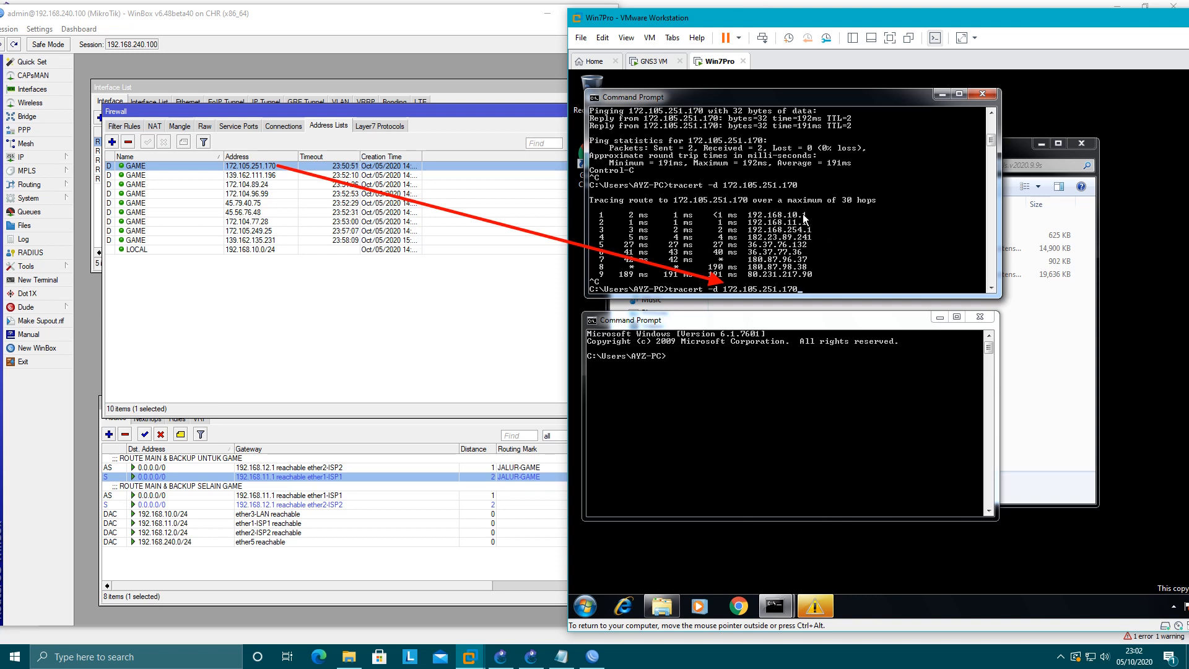
{"action": "key", "text": "Return"}
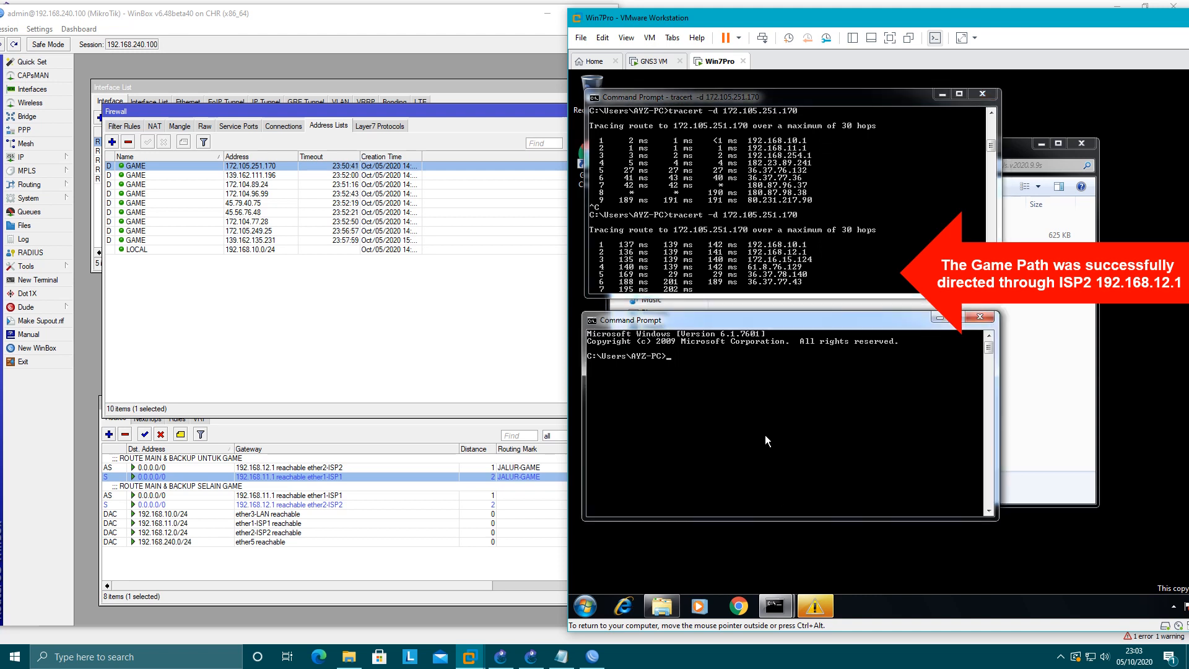
Step: Trace the non-game route with tracert -d 8.8.8.8 in the second Command Prompt and stop it after the first hops
{"action": "type", "text": "rs\\AYZ-PC>tracert -d 8.8.8.8"}
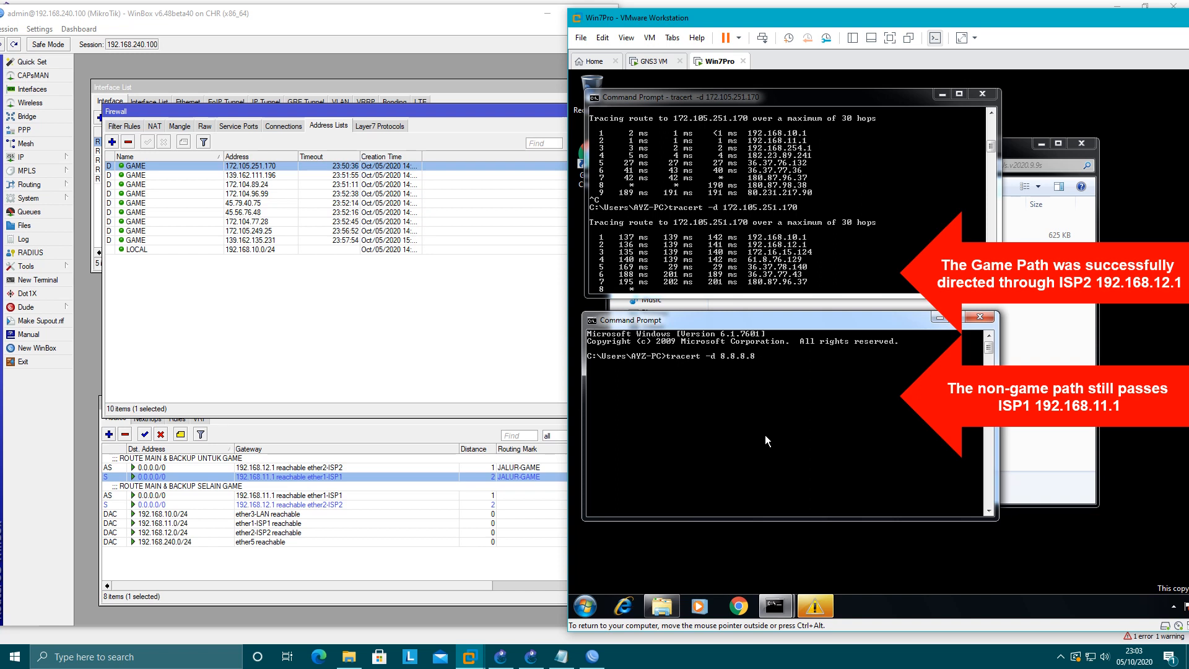
{"action": "key", "text": "Return"}
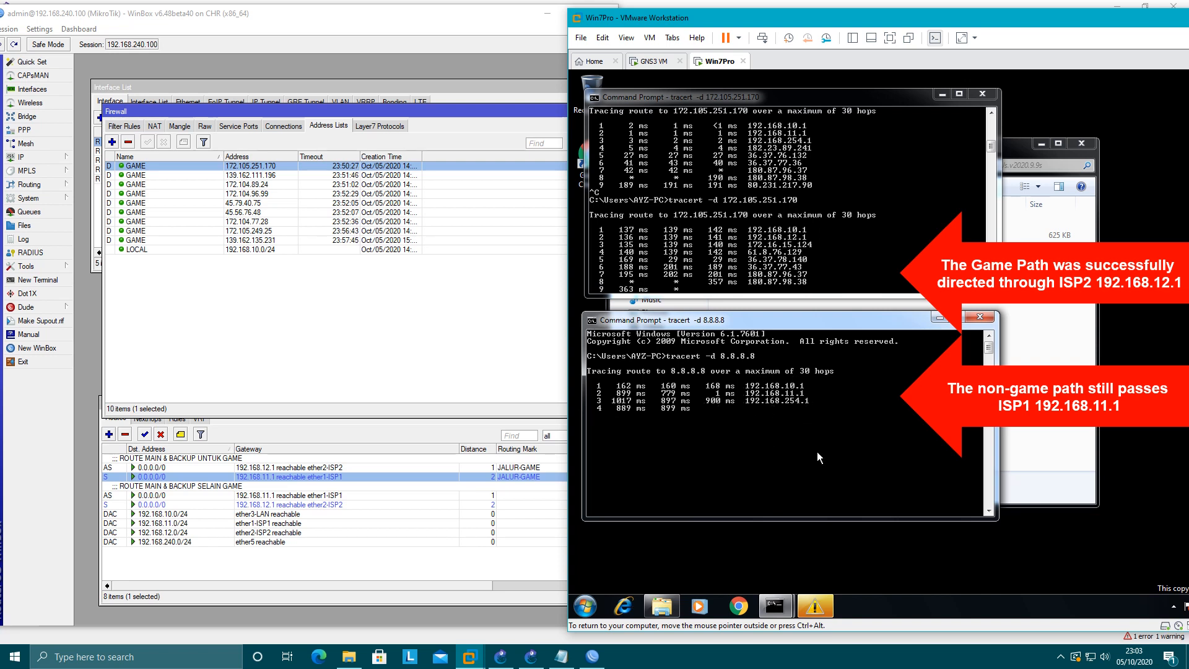
{"action": "key", "text": "ctrl+c"}
Step: Try to trace the route to google.co.id without name resolution in the second Command Prompt
{"action": "type", "text": "tra"}
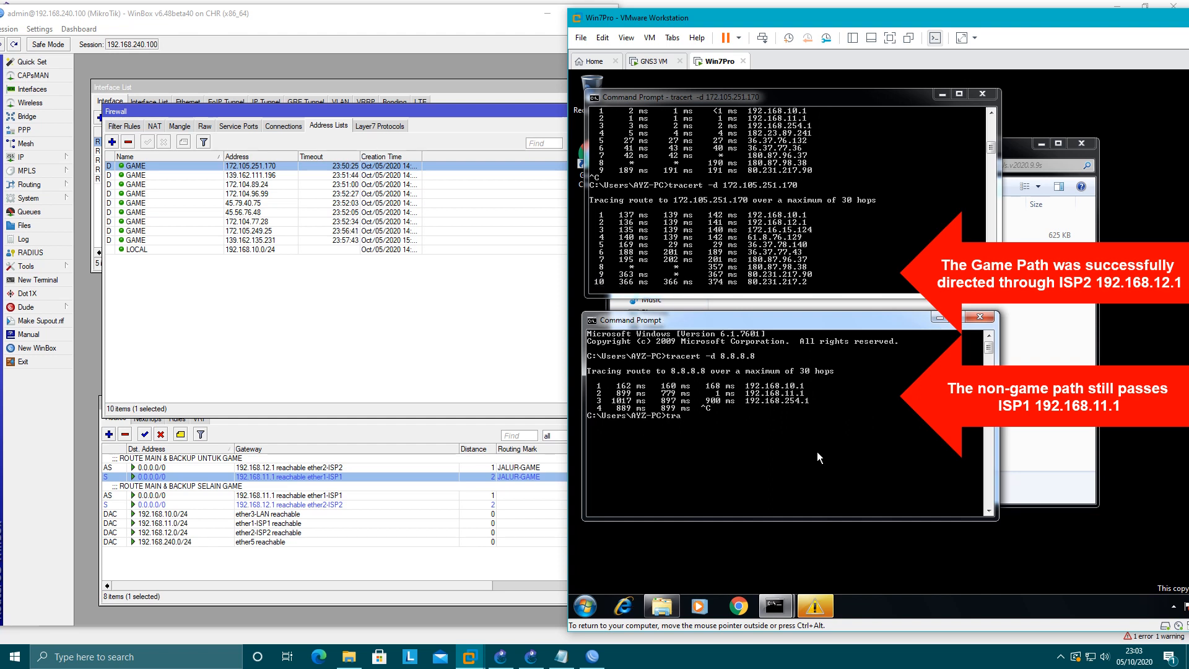
{"action": "type", "text": "cert -d google,co,"}
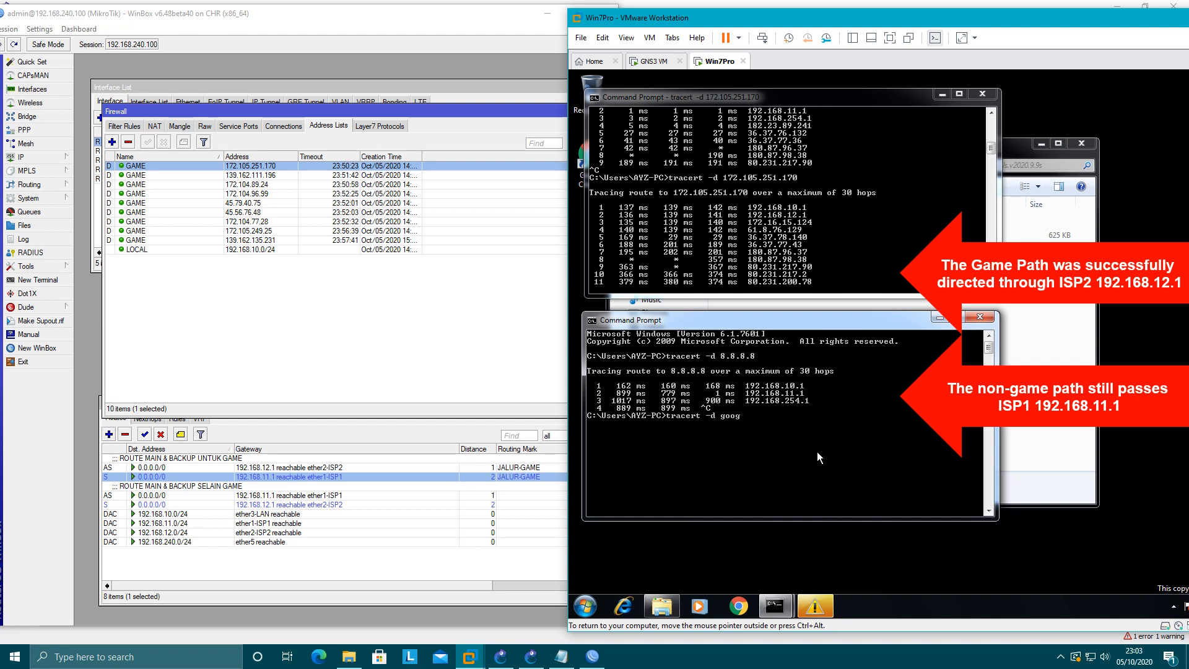
{"action": "key", "text": "BackSpace"}
{"action": "key", "text": "BackSpace"}
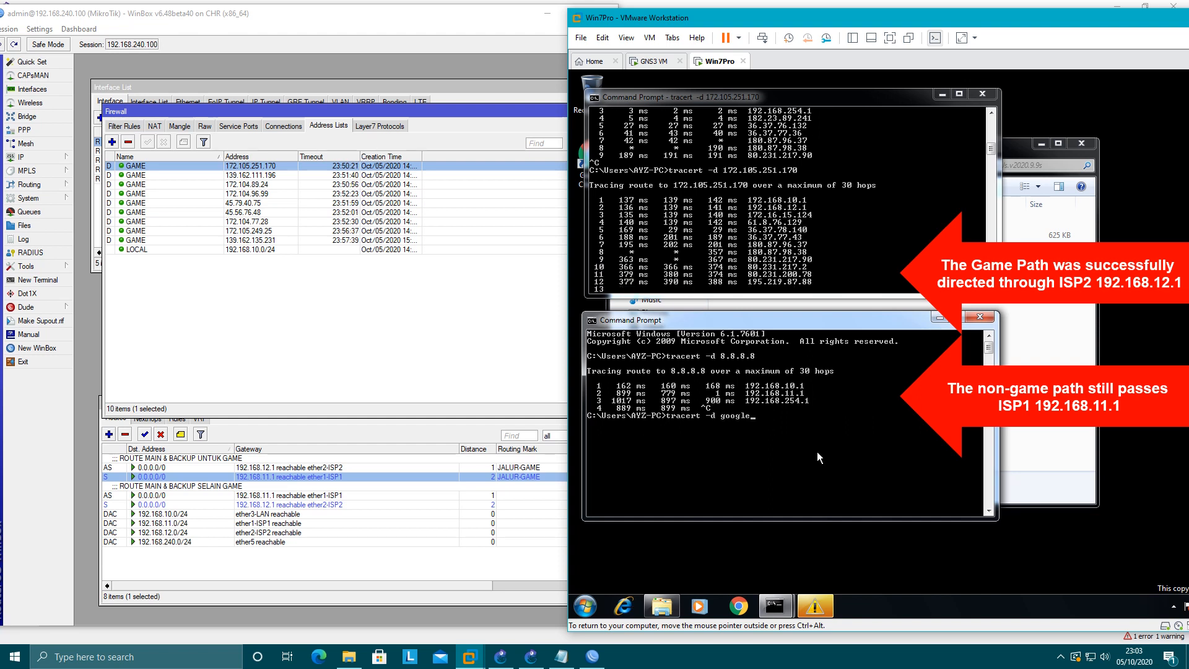
{"action": "type", "text": ".co.id"}
{"action": "key", "text": "Return"}
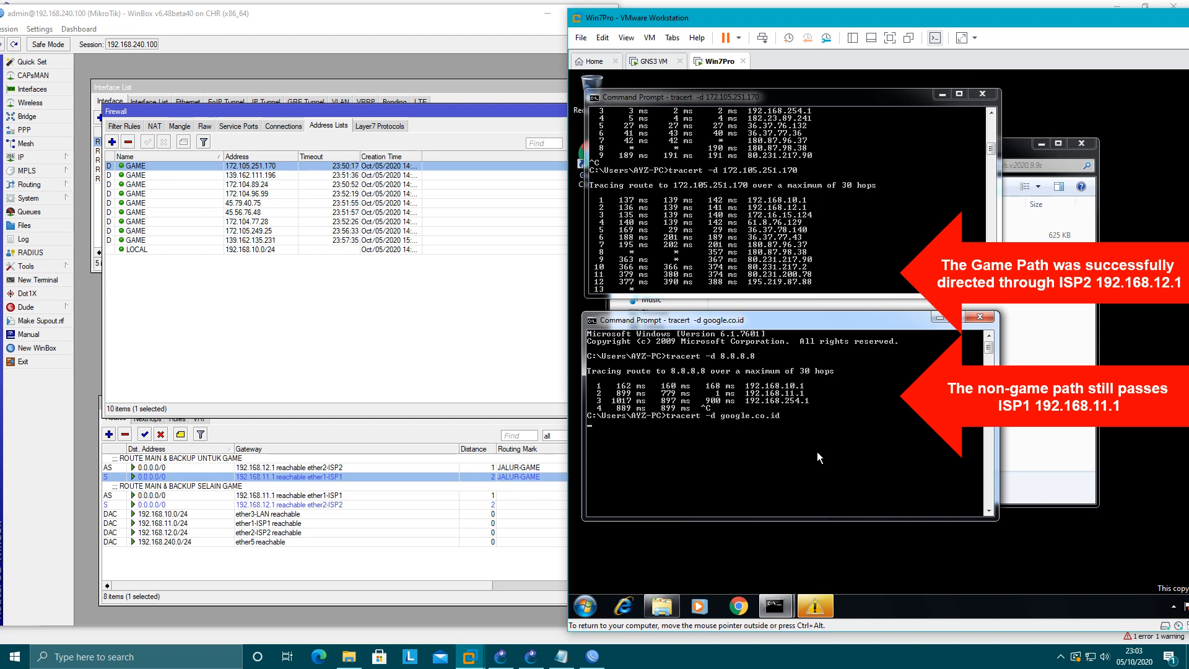
{"action": "key", "text": "ctrl+c"}
Step: Ping google.co.id from the second Command Prompt and stop it after a couple of replies
{"action": "type", "text": "ping"}
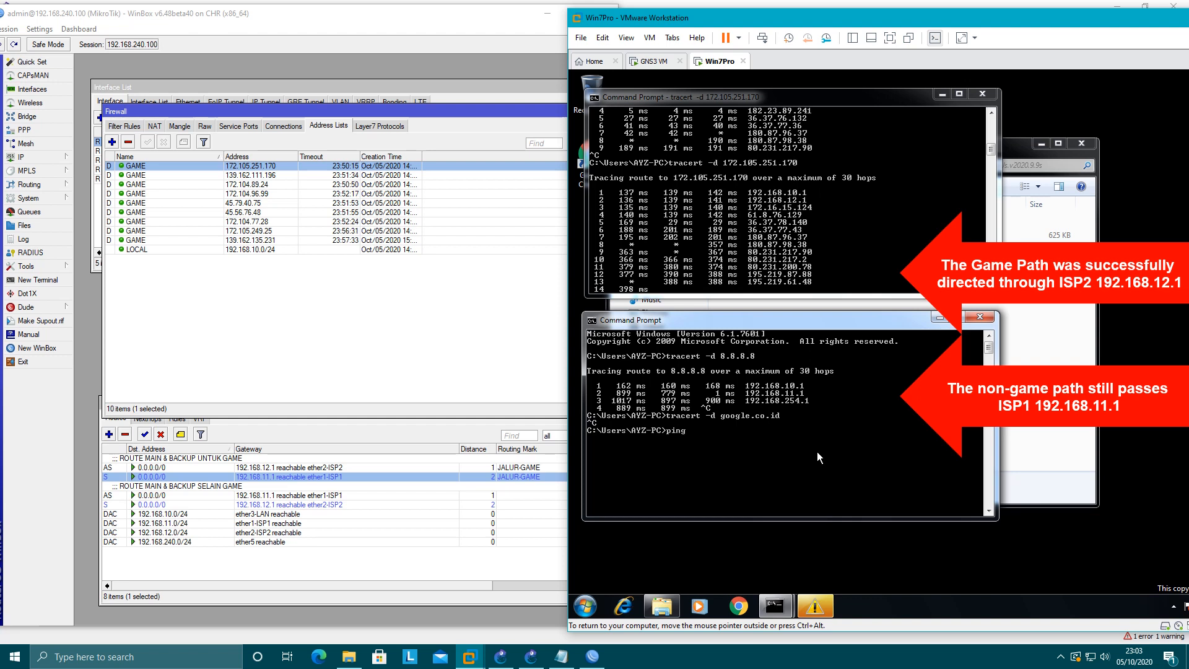
{"action": "type", "text": " google.co.id"}
{"action": "key", "text": "Return"}
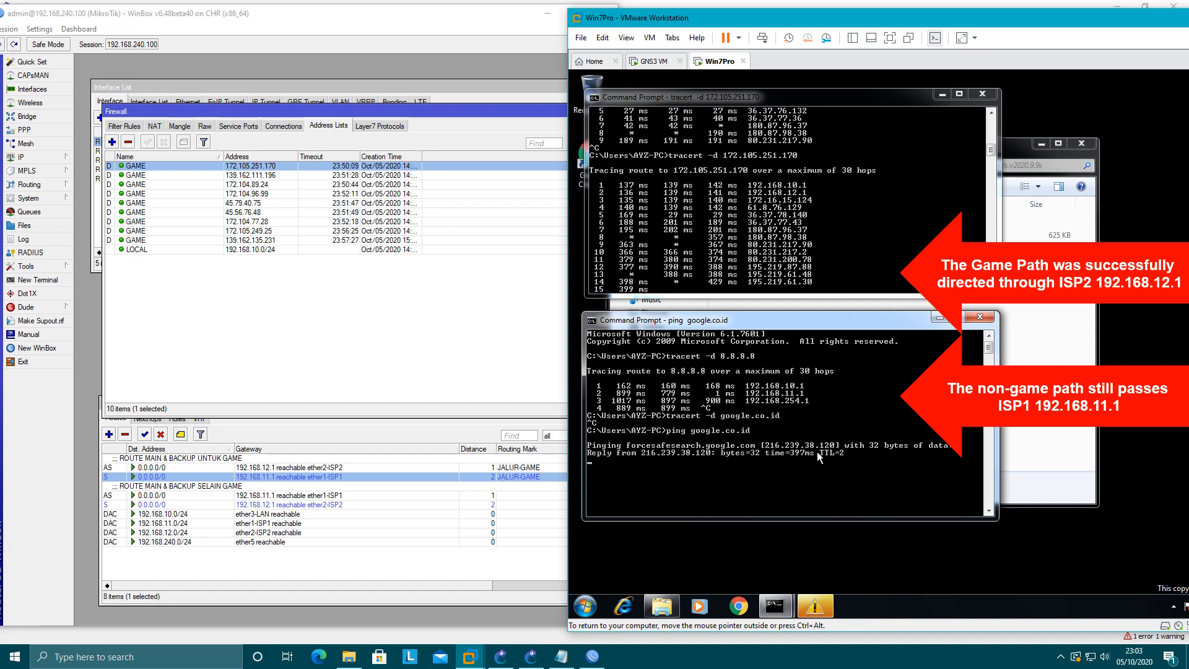
{"action": "key", "text": "ctrl+c"}
Step: Rerun tracert -d google.co.id to compare the non-game path with the game path, stopping it after the first hops
{"action": "key", "text": "Up"}
{"action": "key", "text": "Up"}
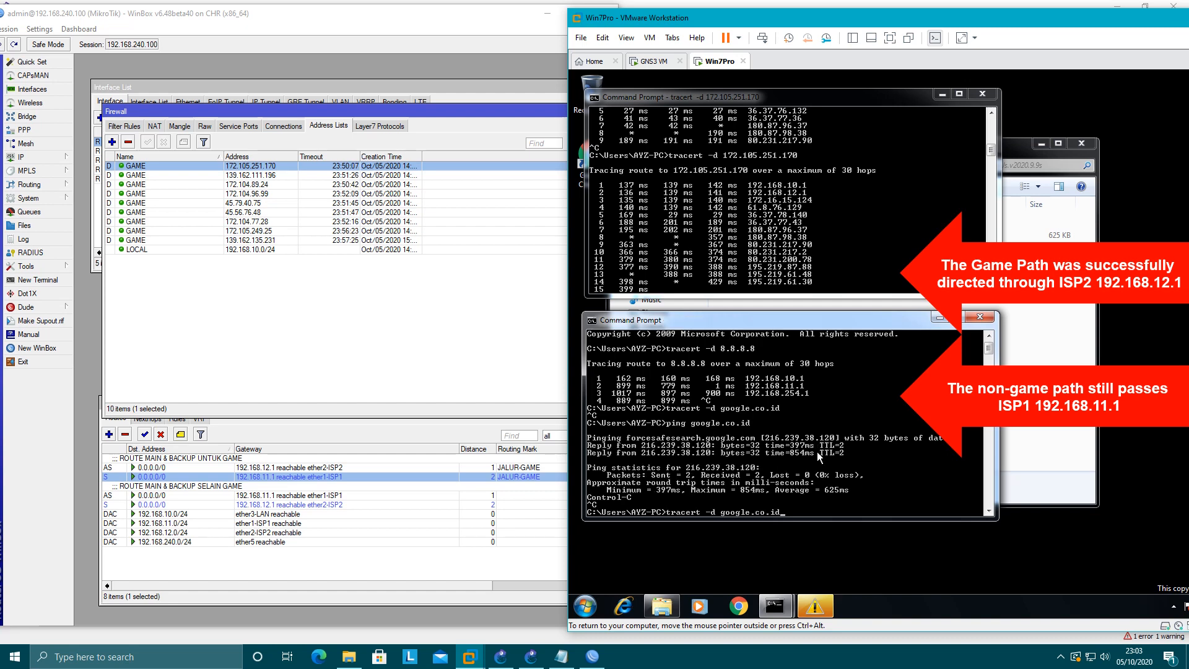
{"action": "key", "text": "Return"}
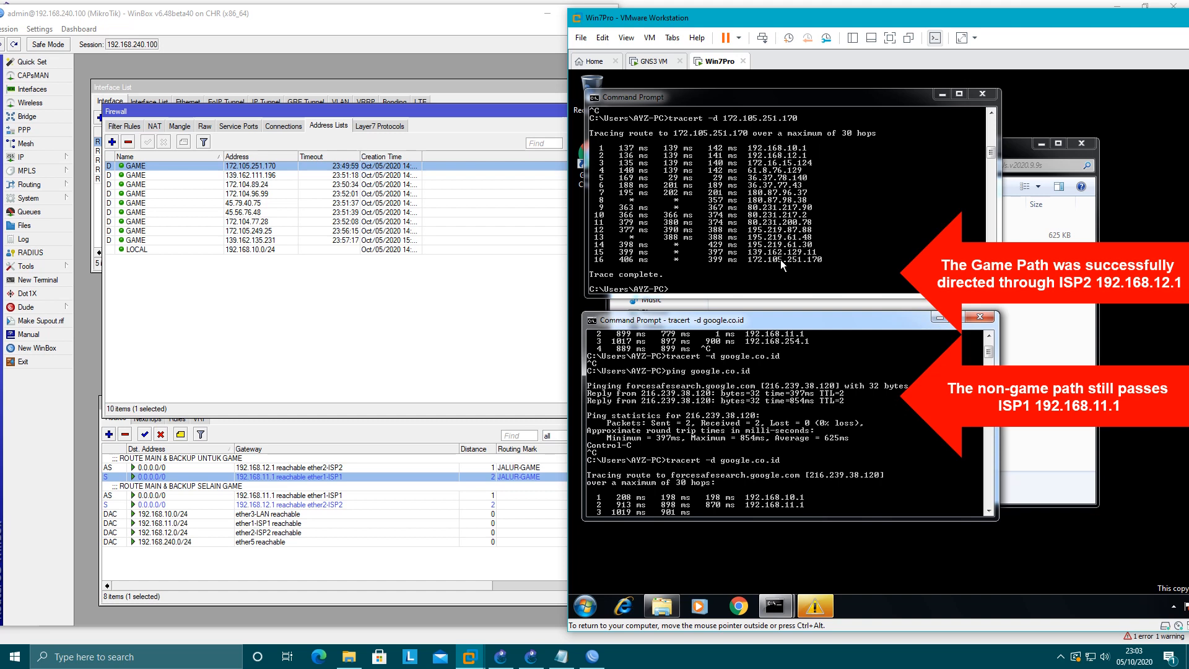
{"action": "key", "text": "ctrl+c"}
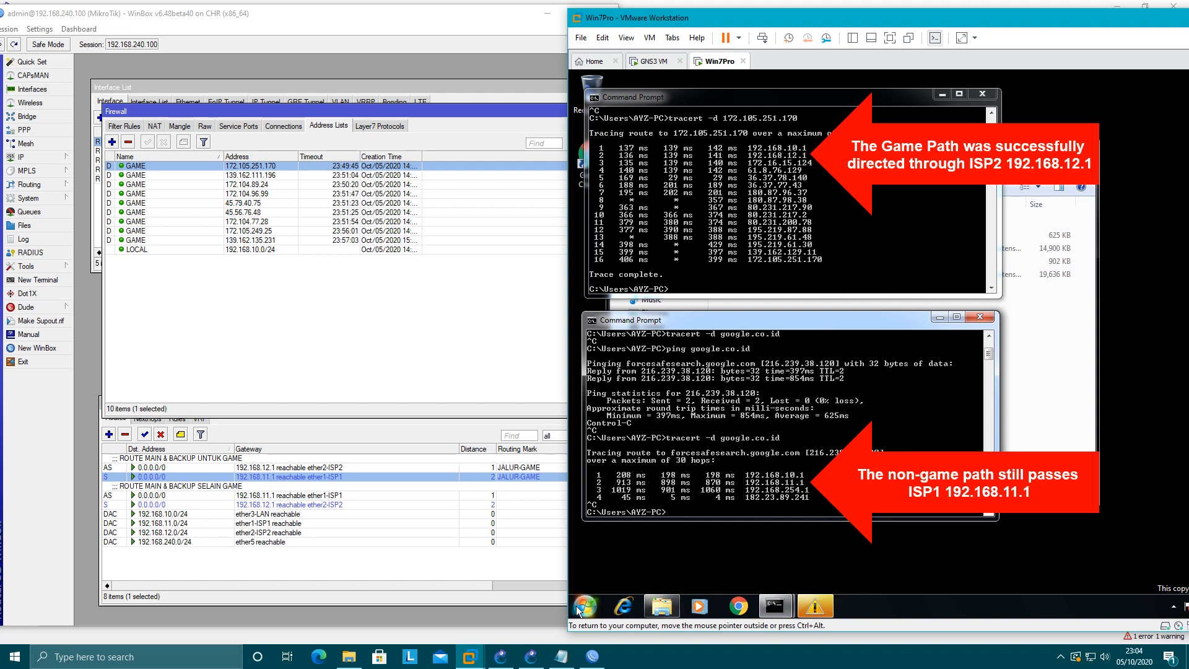
Step: Move the Firewall window clear of the interface list and select the ether2-ISP2 interface
{"action": "left_click", "coordinate": [401, 117]}
{"action": "left_click_drag", "start_coordinate": [400, 112], "coordinate": [369, 232]}
{"action": "left_click", "coordinate": [487, 153]}
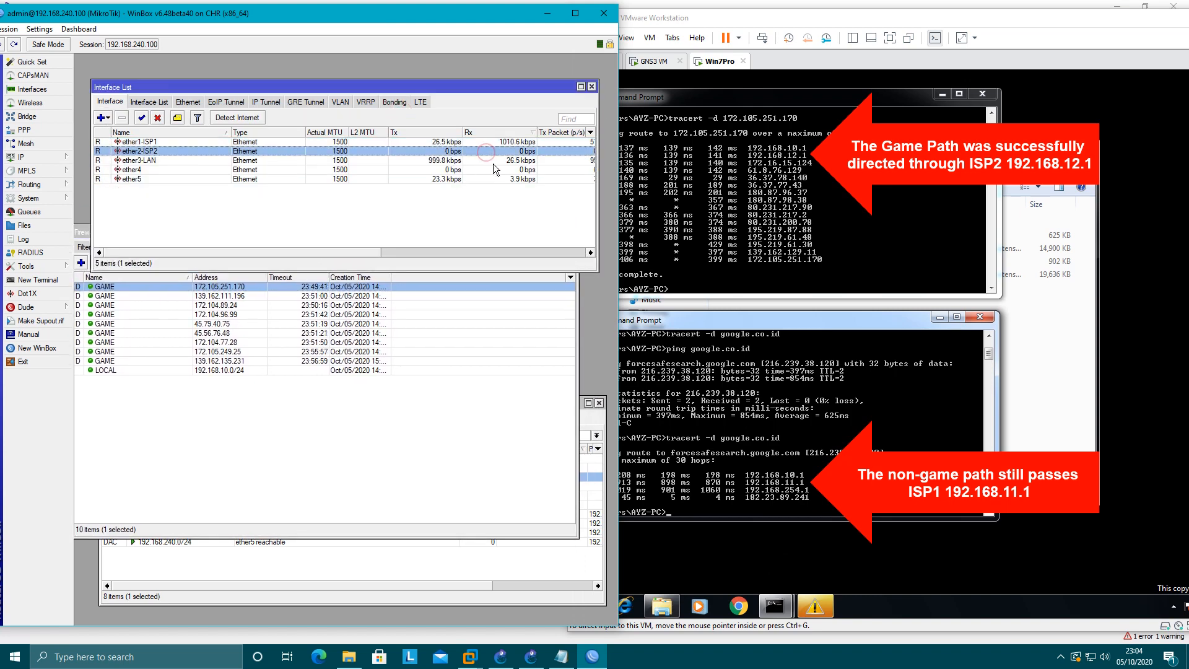
Step: Dismiss the software counterfeiting notice in the virtual machine and start Among Us from its shared folder
{"action": "left_click", "coordinate": [816, 610]}
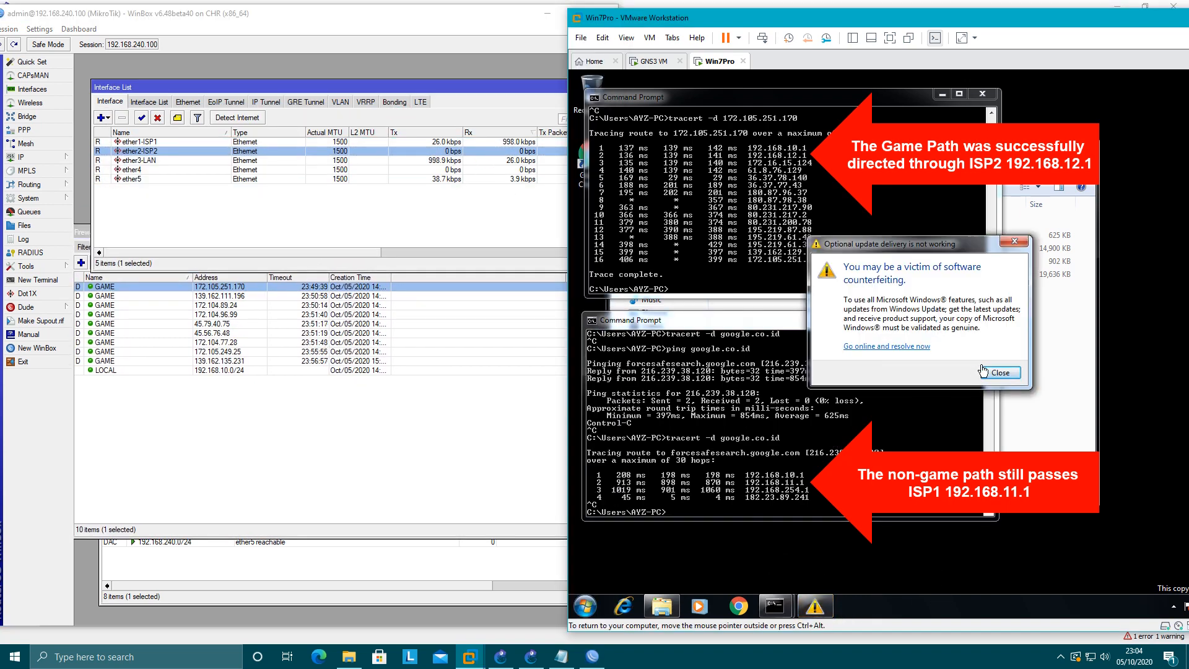
{"action": "left_click", "coordinate": [982, 372]}
{"action": "mouse_move", "coordinate": [776, 605]}
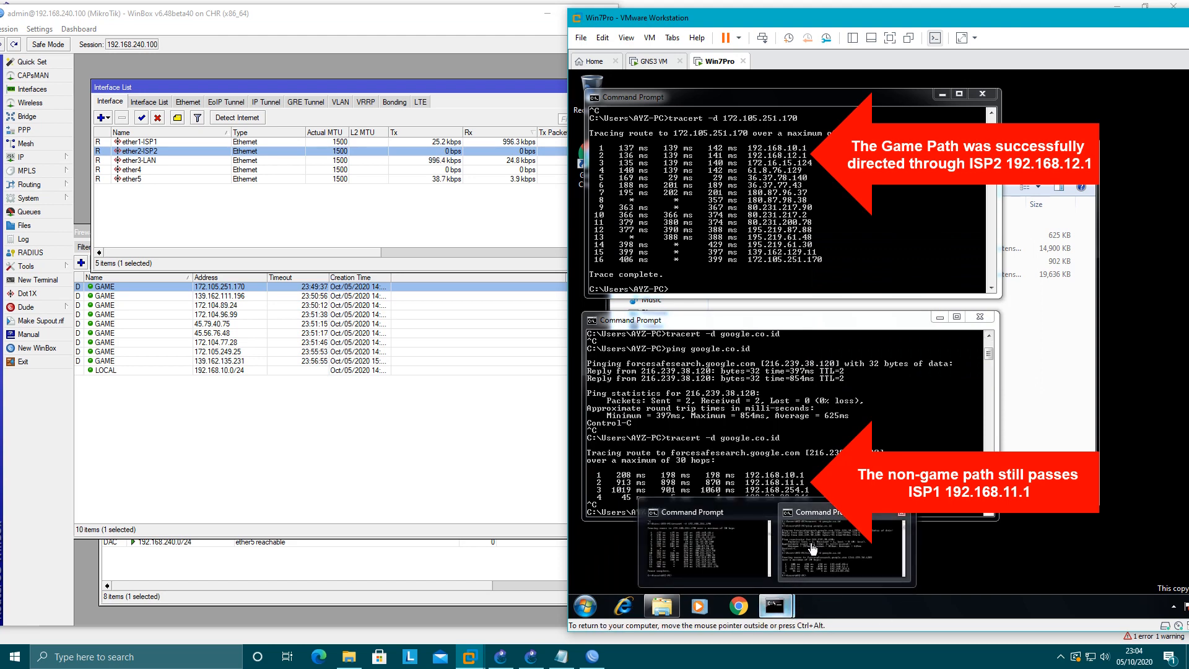
{"action": "left_click", "coordinate": [592, 607]}
{"action": "left_click", "coordinate": [377, 215]}
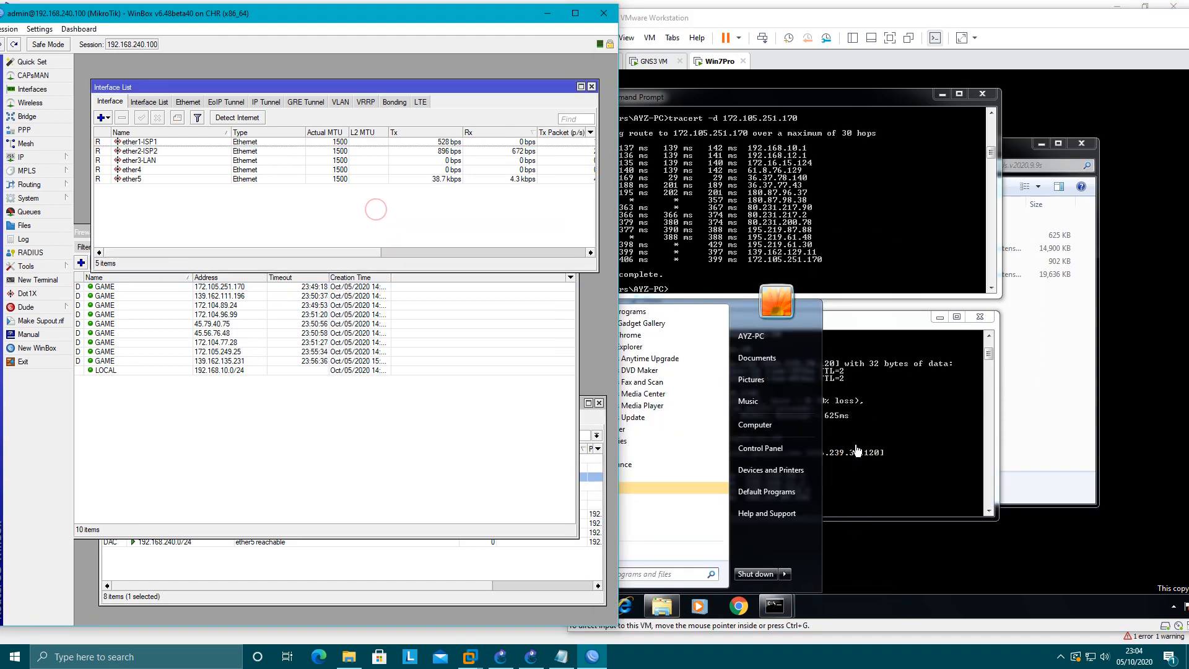
{"action": "left_click", "coordinate": [705, 530]}
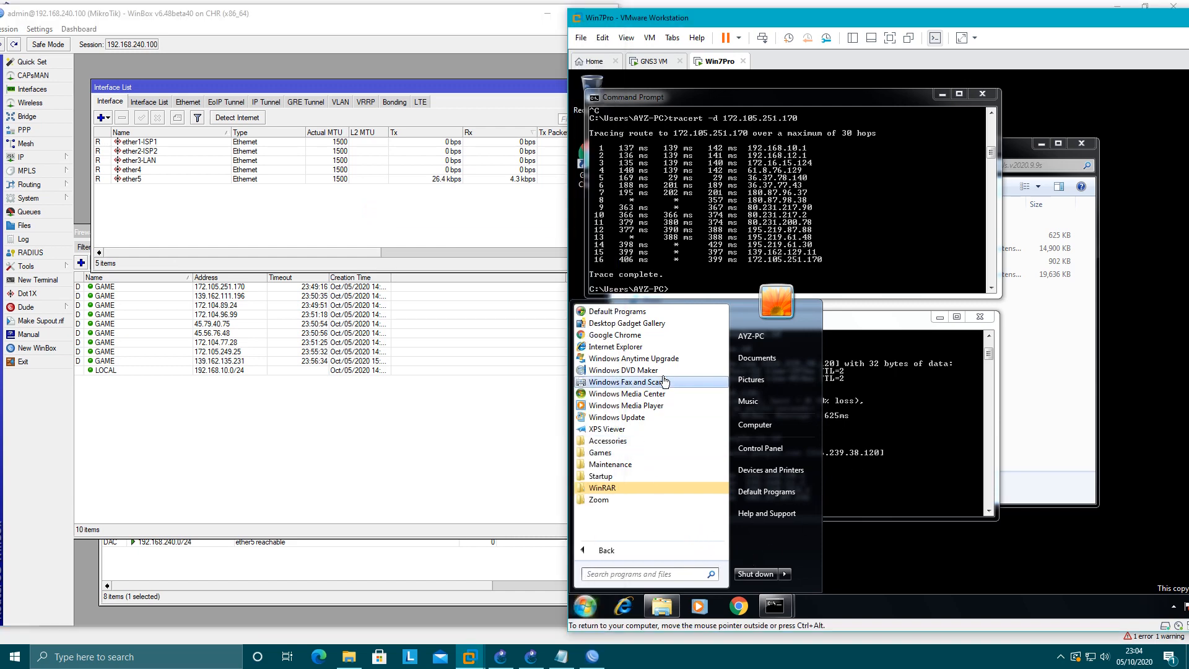
{"action": "left_click", "coordinate": [662, 612]}
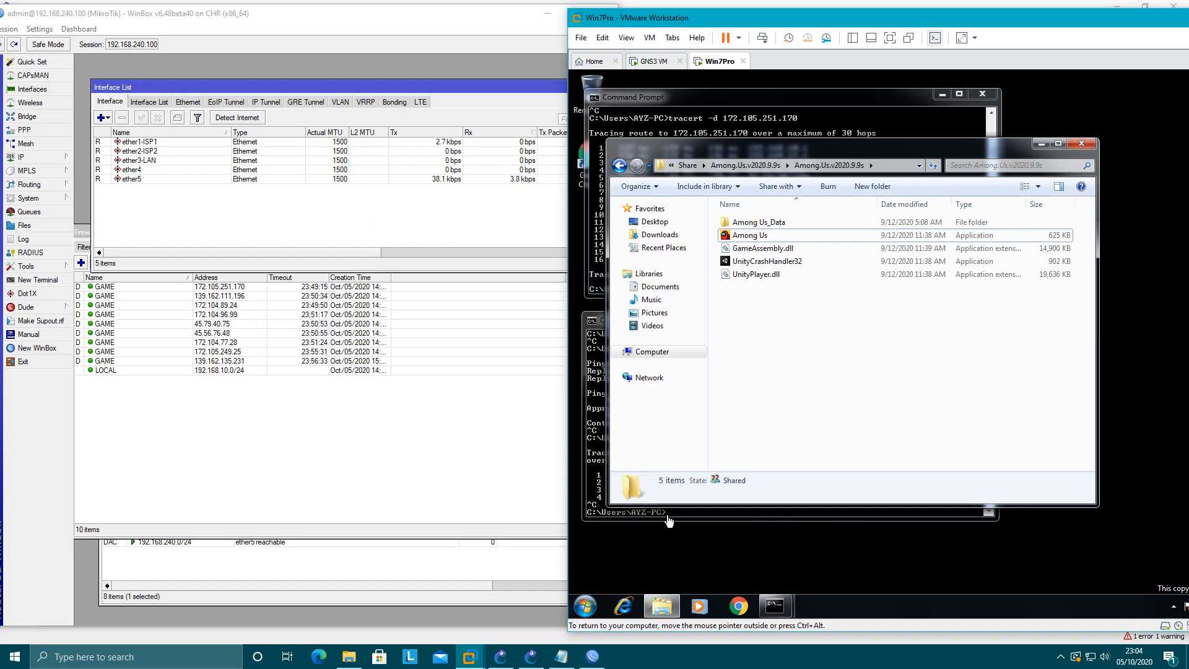
{"action": "double_click", "coordinate": [748, 238]}
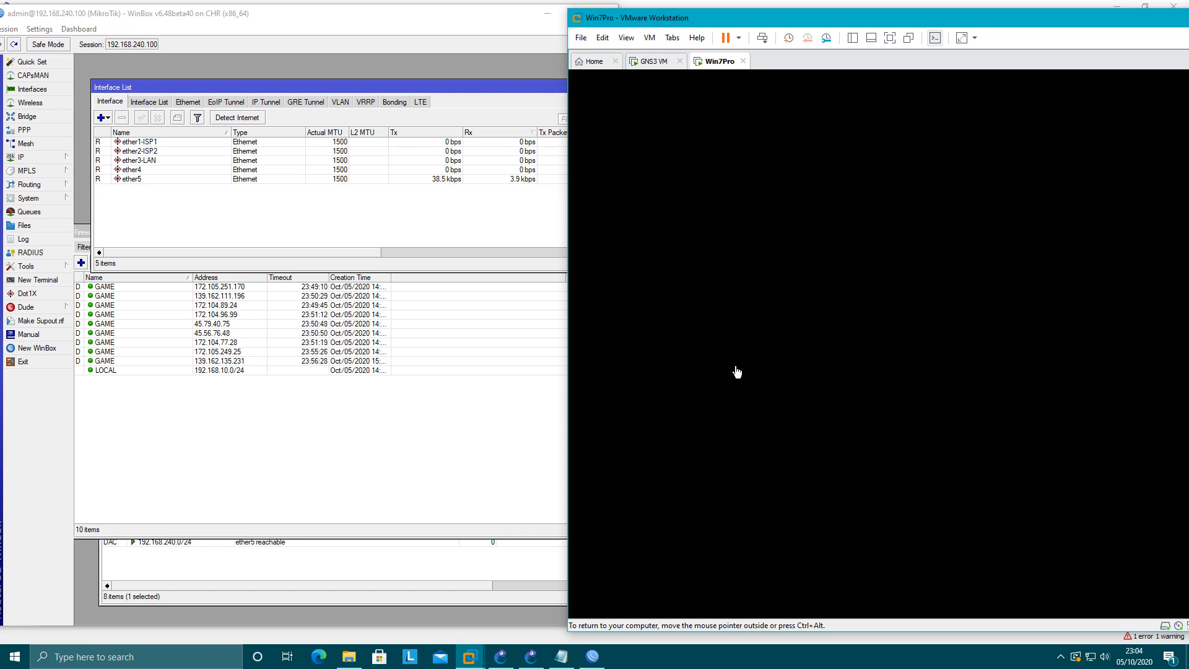
Step: Select ether2-ISP2 in the interface list for monitoring, and set the Among Us online server region to Asia
{"action": "left_click", "coordinate": [400, 426]}
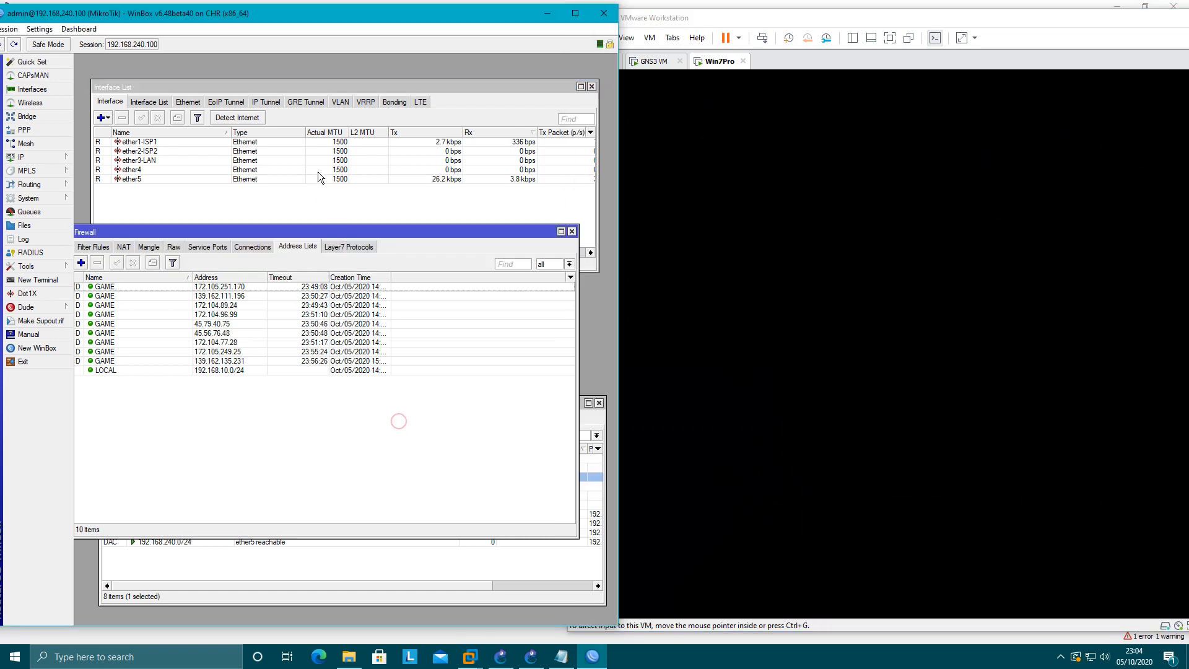
{"action": "left_click", "coordinate": [396, 153]}
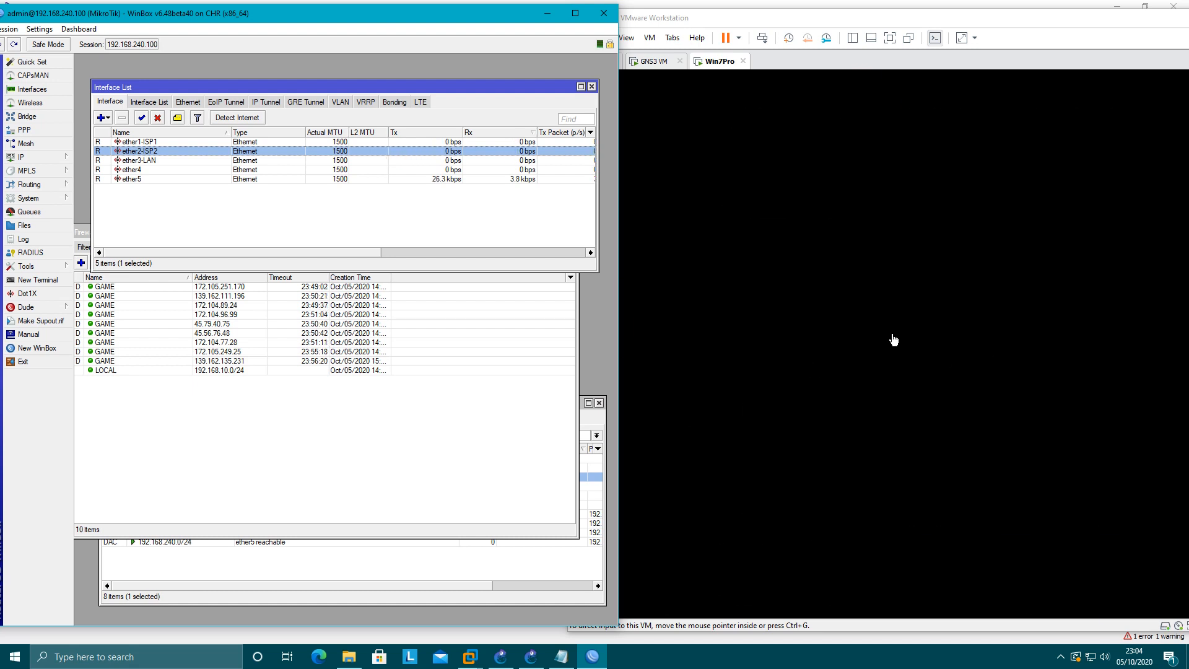
{"action": "left_click", "coordinate": [1005, 451]}
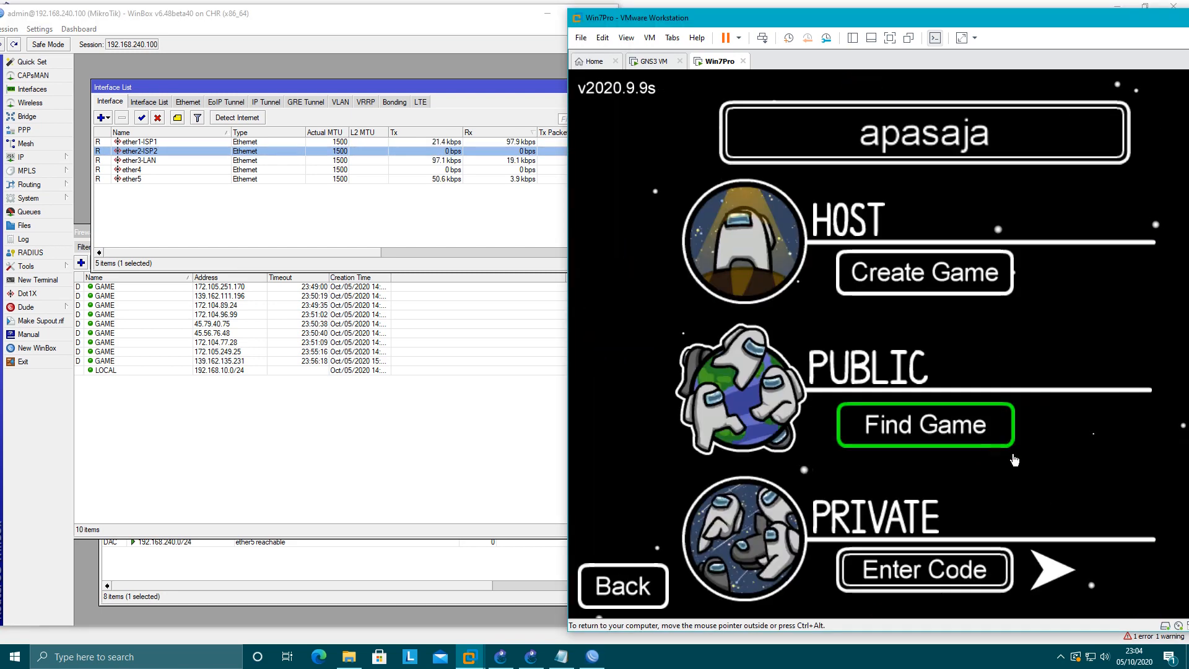
{"action": "left_click_drag", "start_coordinate": [1061, 23], "coordinate": [988, 28]}
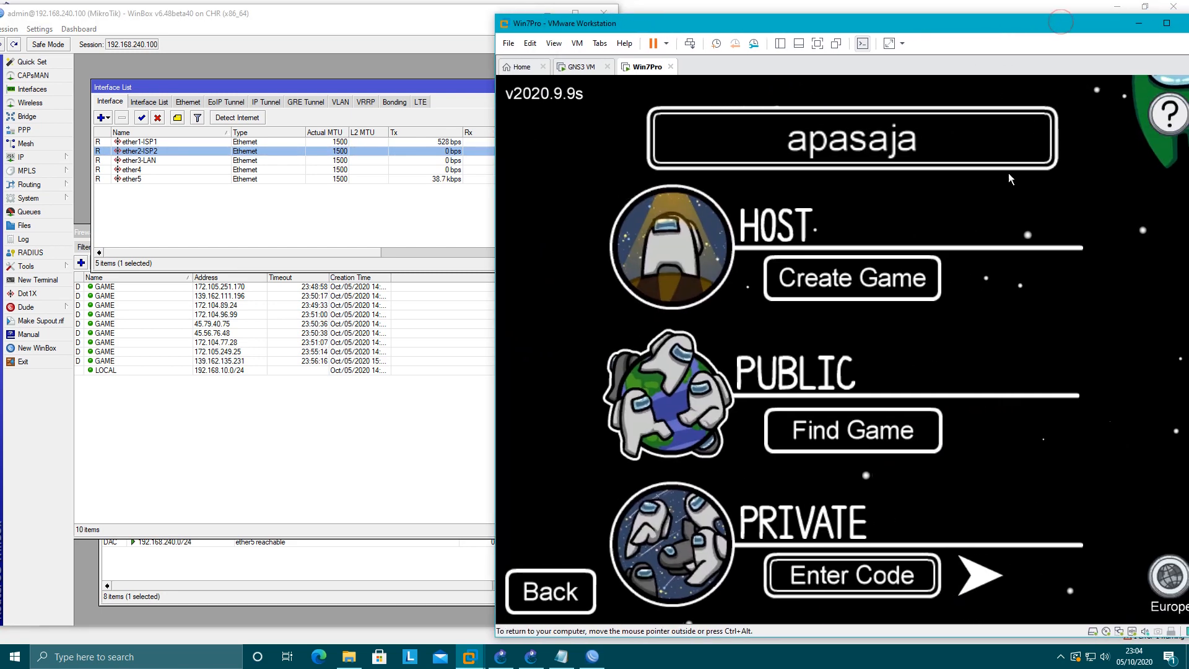
{"action": "left_click", "coordinate": [1169, 576]}
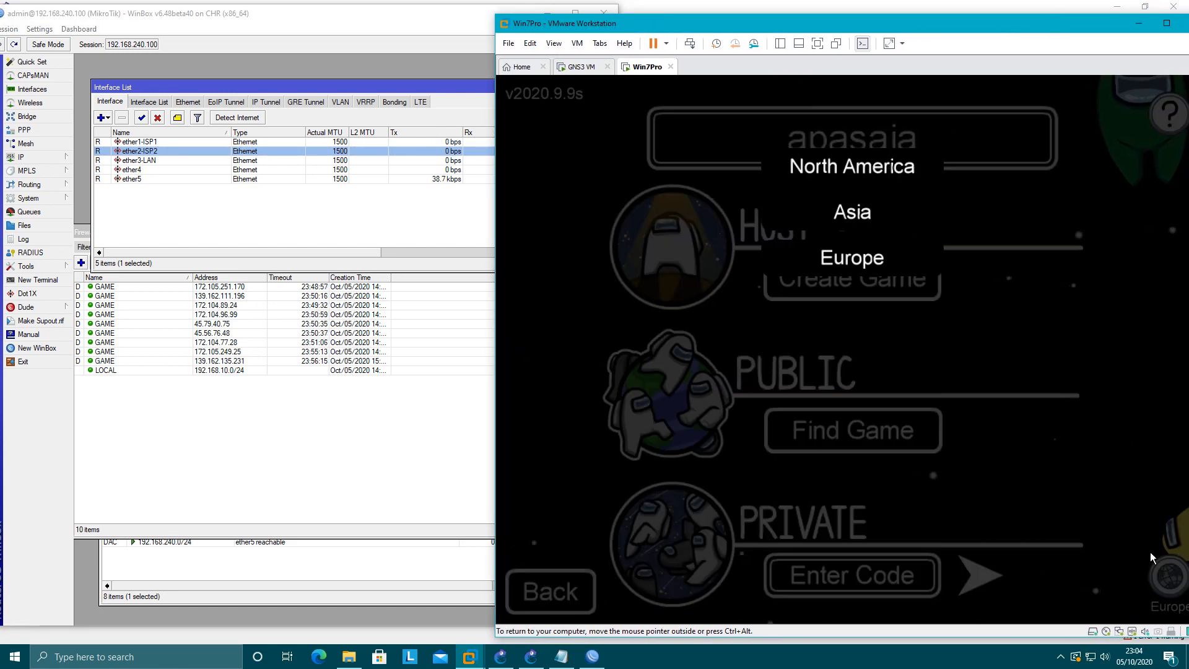
{"action": "left_click", "coordinate": [843, 208]}
Step: Search for public Among Us games and join the third listed room while keeping the router's interface traffic in view
{"action": "left_click", "coordinate": [893, 418]}
{"action": "left_click_drag", "start_coordinate": [860, 24], "coordinate": [1001, 24]}
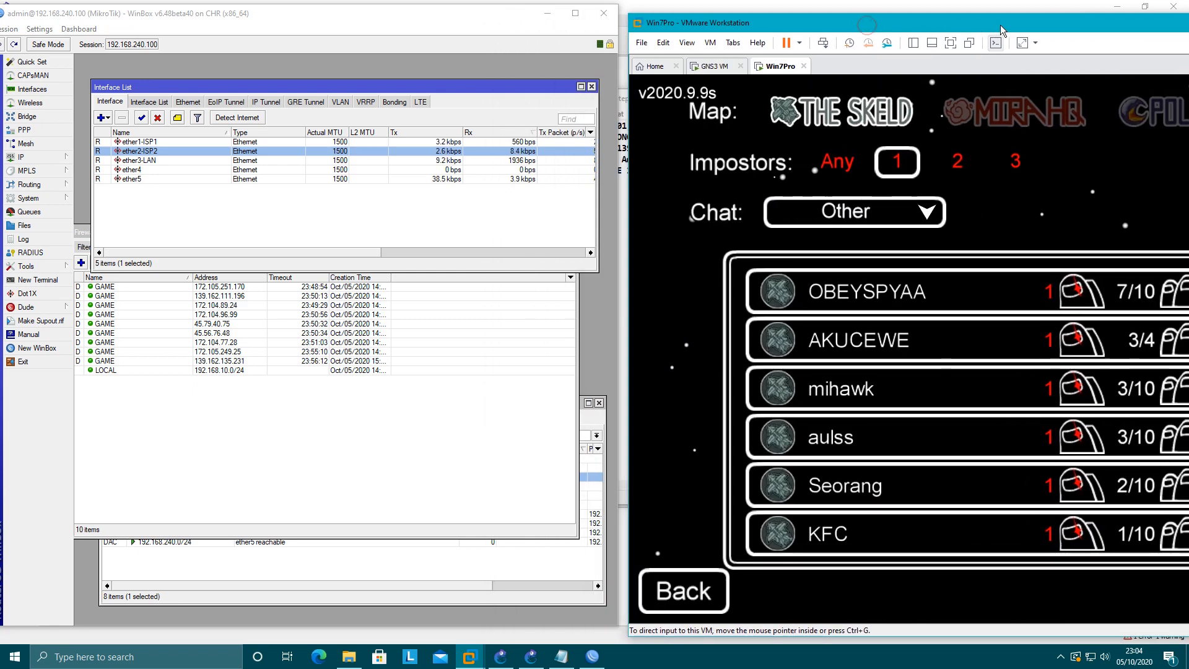
{"action": "left_click", "coordinate": [836, 389]}
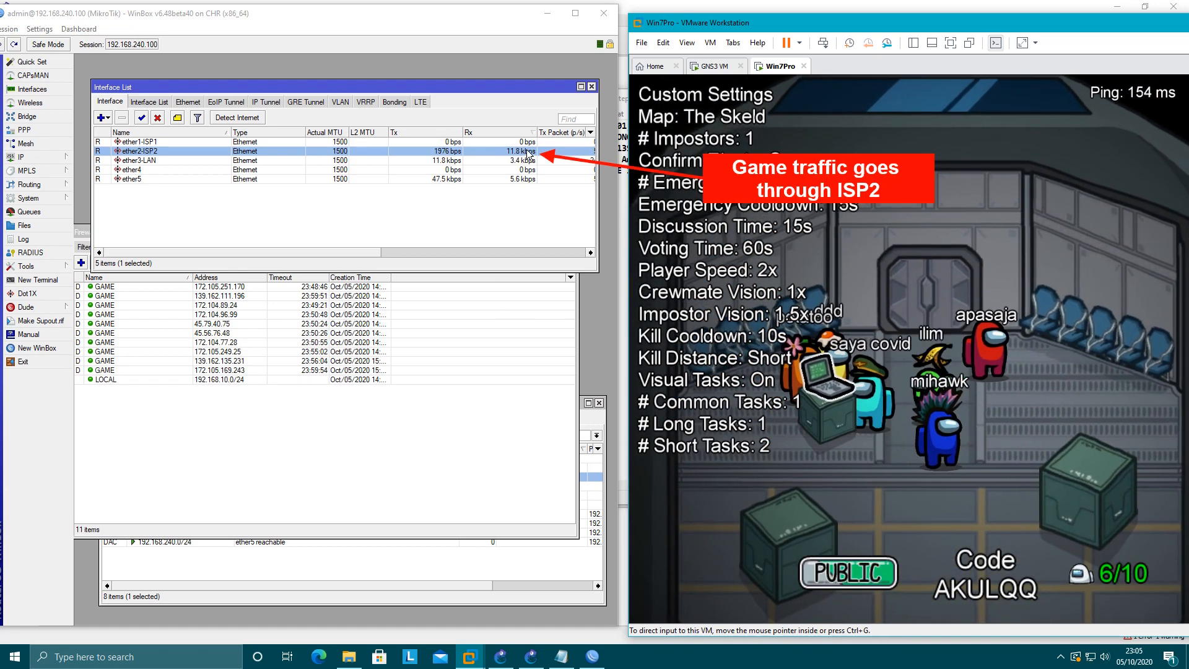
Step: Run Torch on ether2-ISP2 with port and protocol collection enabled, close the interface's properties, and move Torch clear of the address list
{"action": "left_click", "coordinate": [481, 150]}
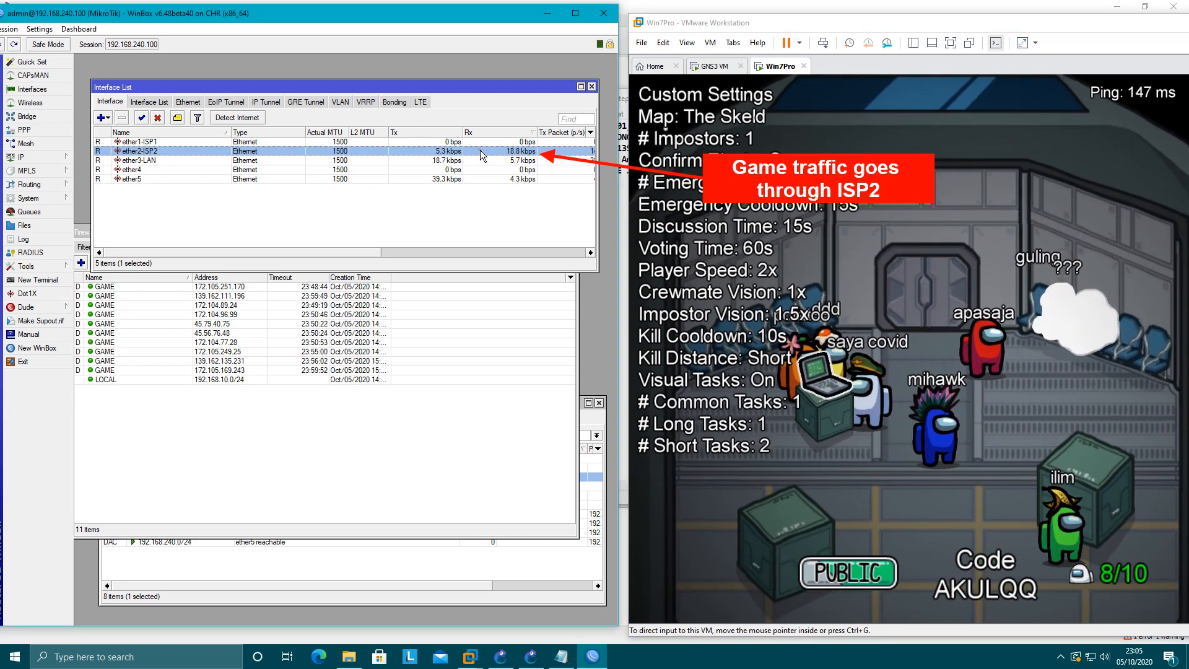
{"action": "double_click", "coordinate": [480, 149]}
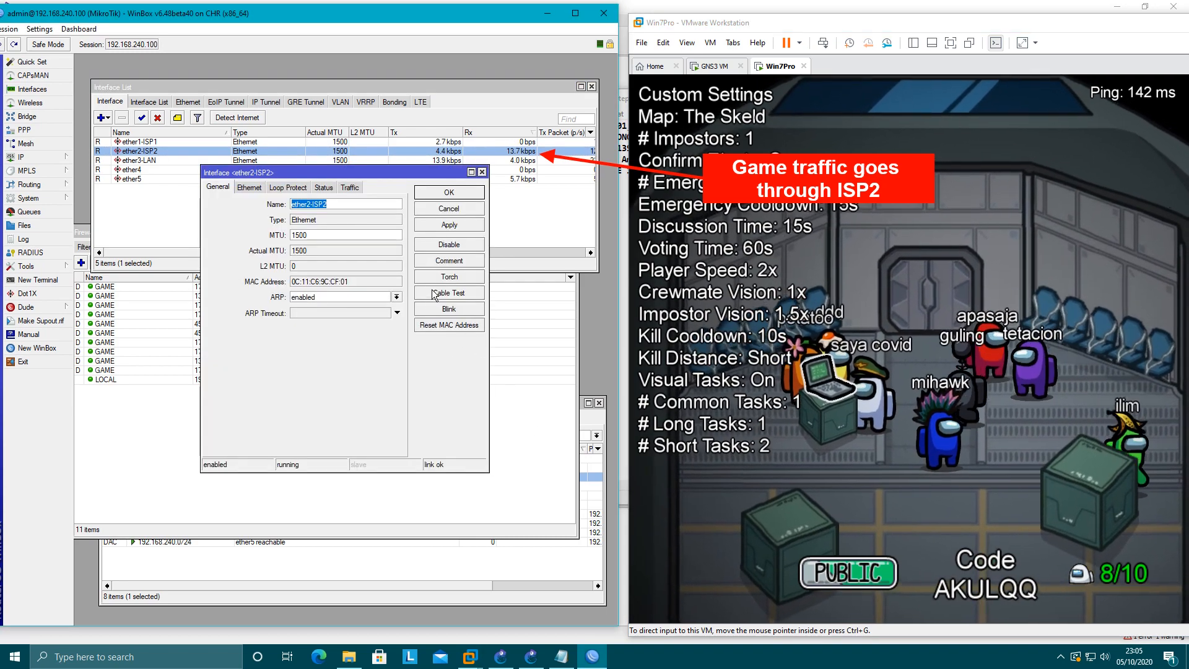
{"action": "left_click", "coordinate": [449, 276]}
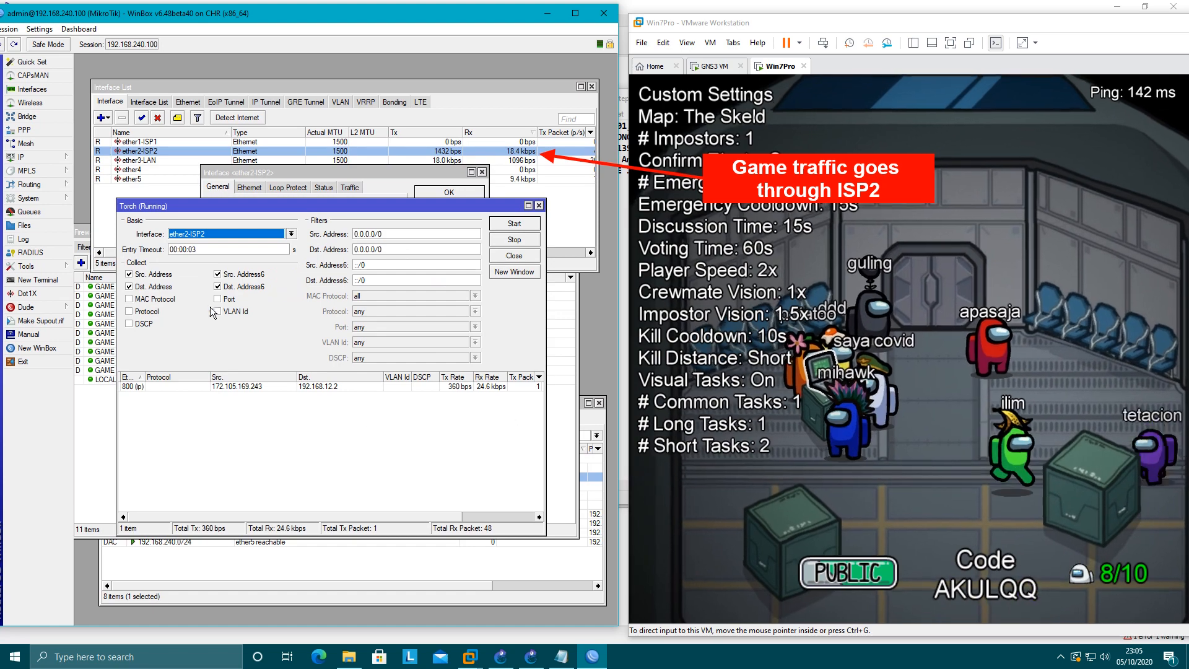
{"action": "left_click", "coordinate": [218, 298]}
{"action": "left_click", "coordinate": [129, 311]}
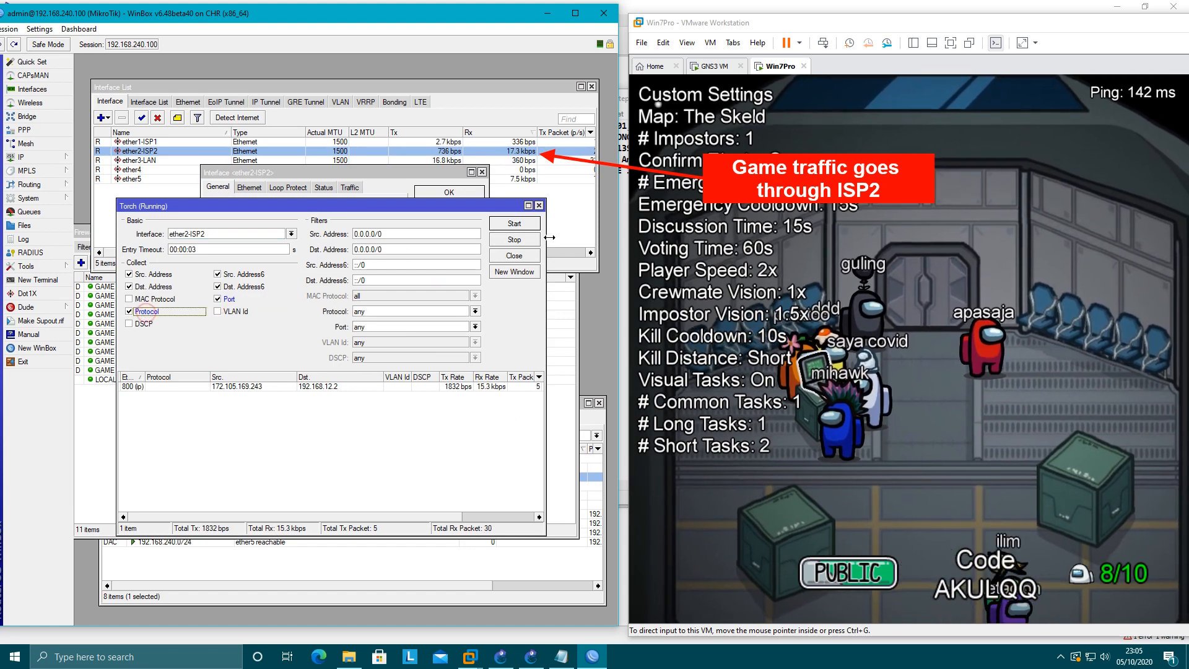
{"action": "left_click", "coordinate": [481, 172]}
{"action": "left_click_drag", "start_coordinate": [414, 206], "coordinate": [436, 398]}
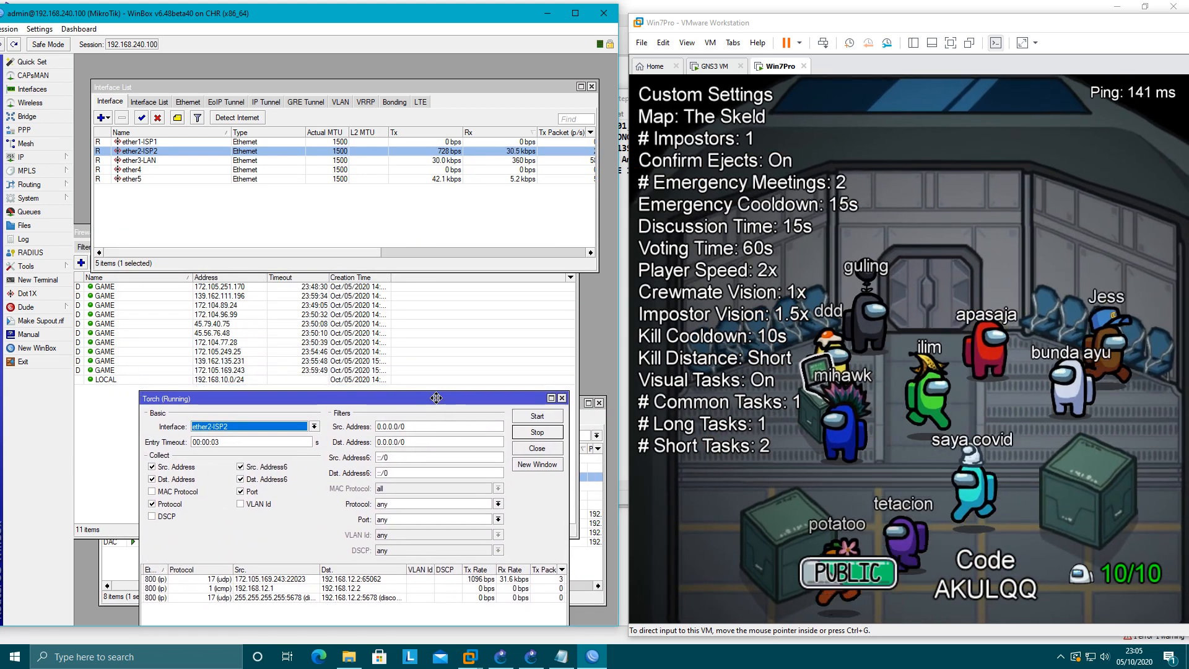
Step: Match game address 172.105.169.243 in the address list with its Torch entry, and walk the Among Us character around the Cafeteria
{"action": "left_click", "coordinate": [236, 369]}
{"action": "left_click", "coordinate": [274, 583]}
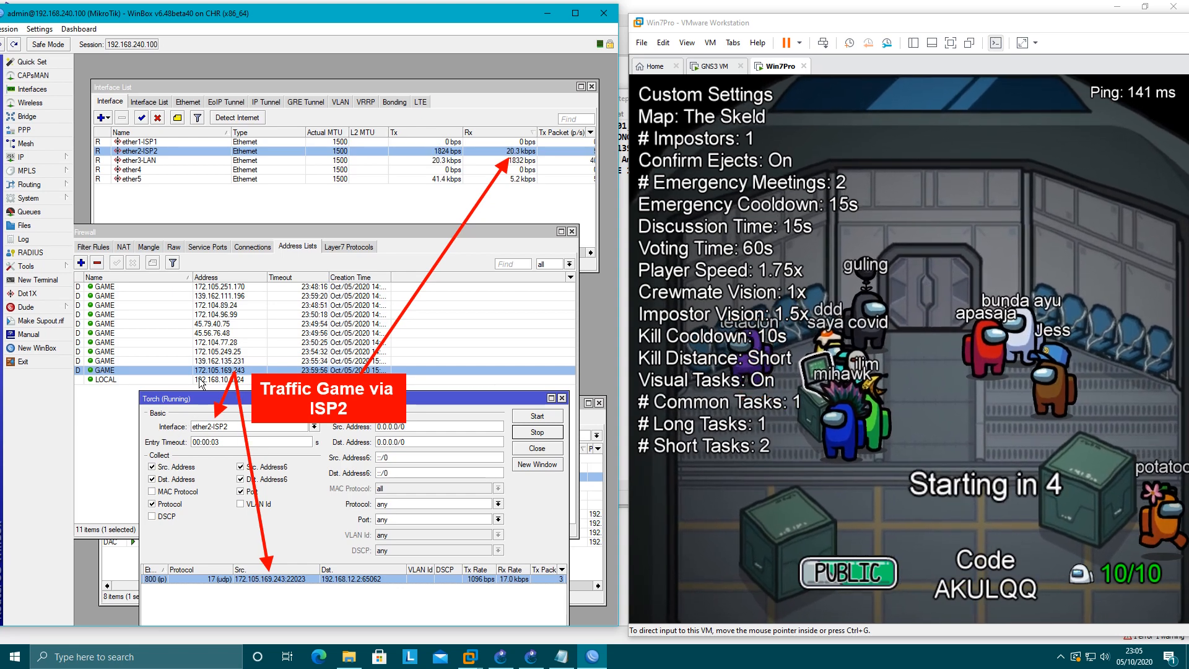
{"action": "left_click", "coordinate": [951, 368]}
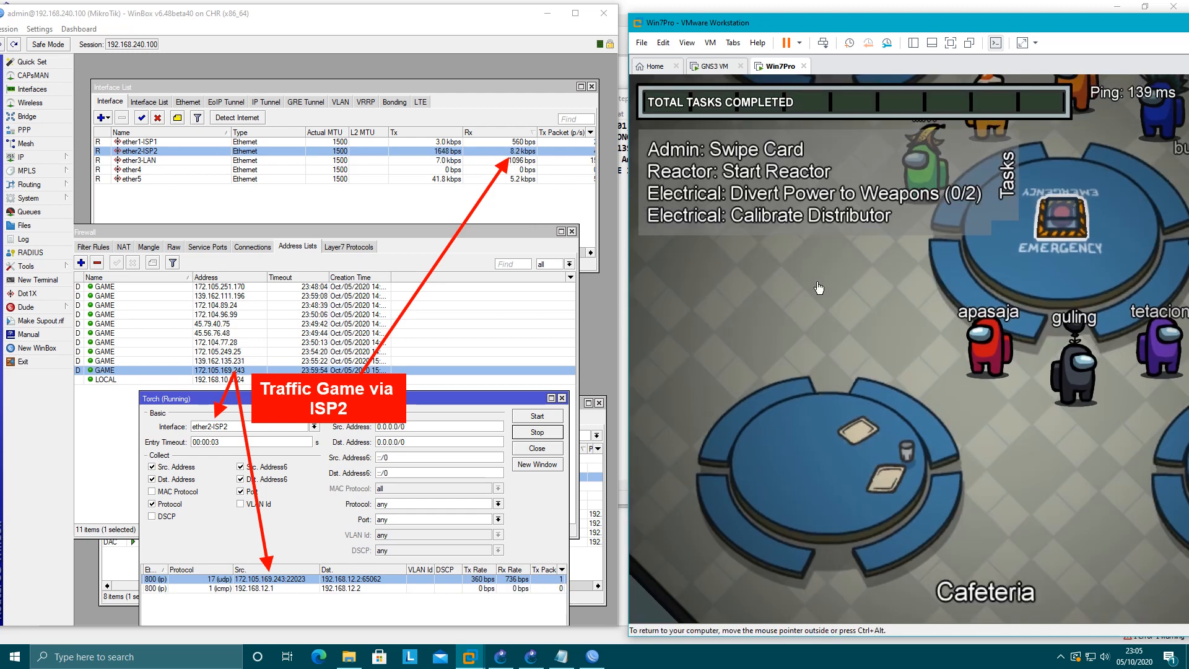
{"action": "key", "text": "d"}
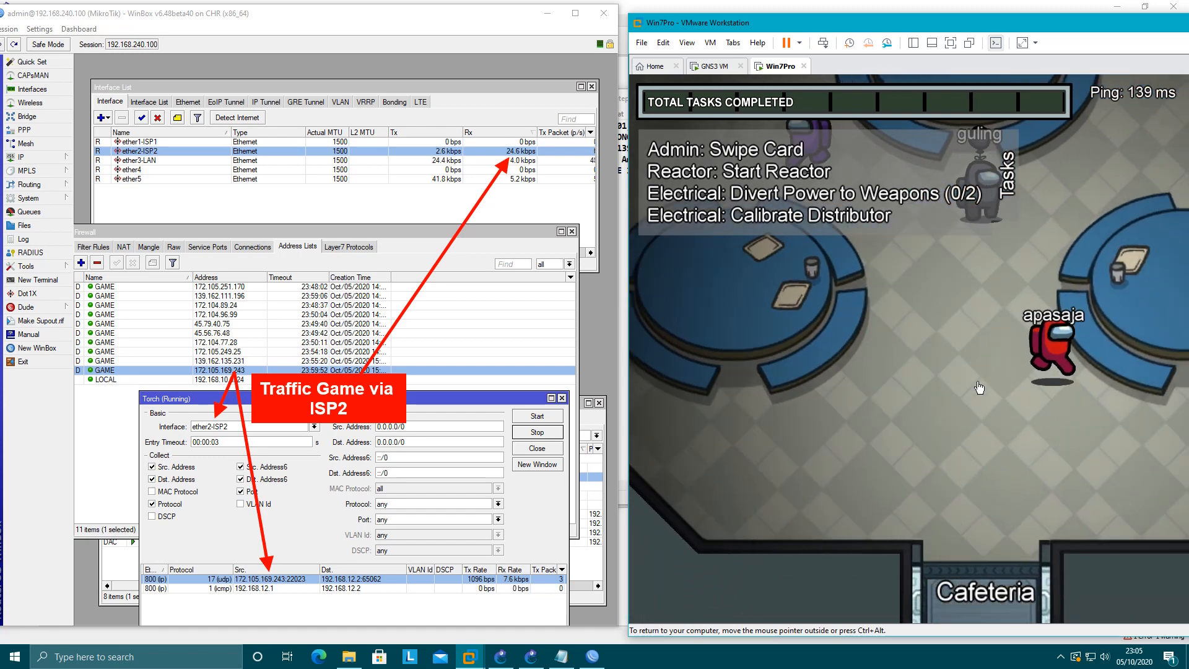
{"action": "key", "text": "a"}
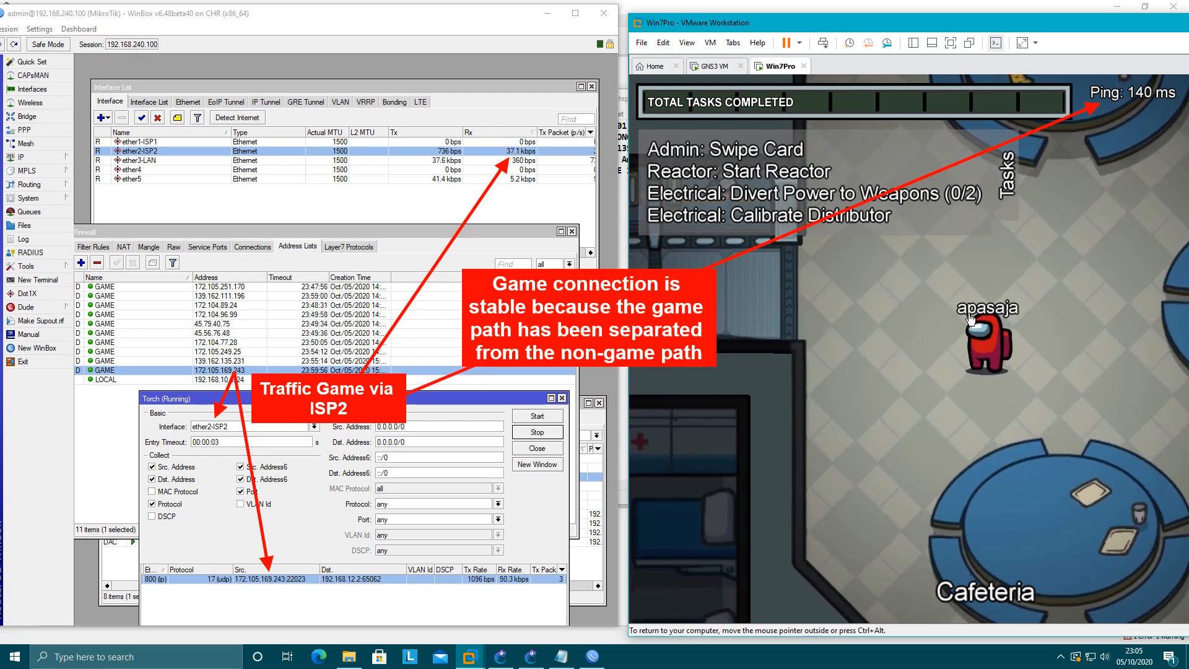
Step: Switch the virtual machine from Among Us to Chrome and activate the address bar of an empty tab
{"action": "key", "text": "alt+Tab"}
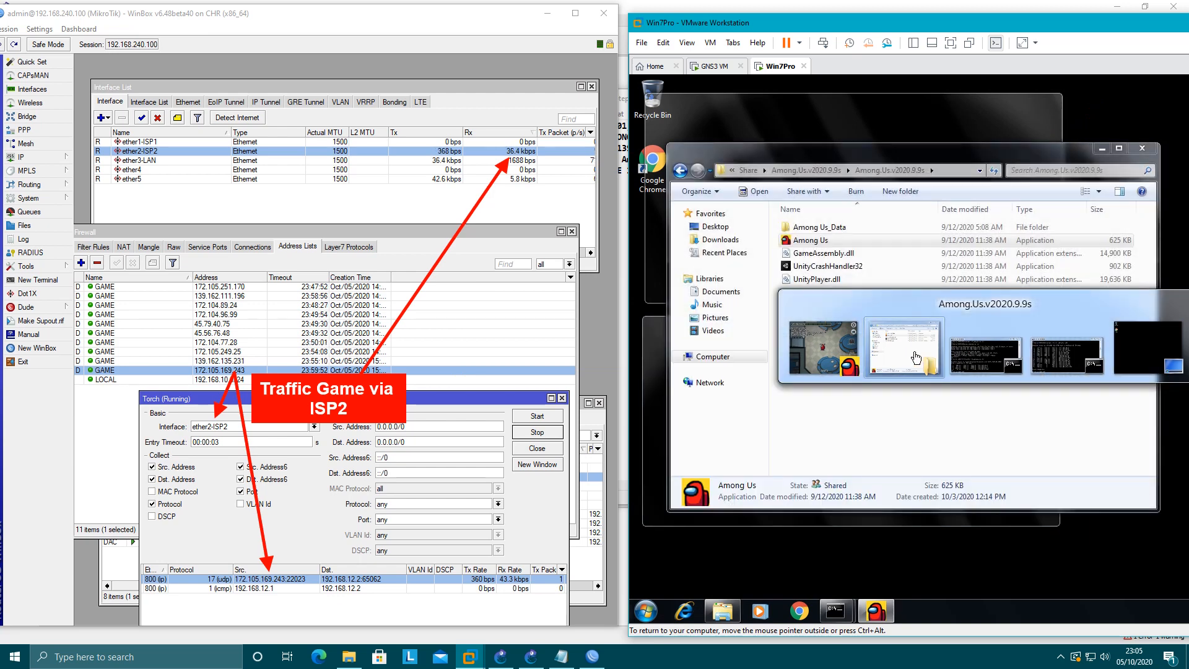
{"action": "left_click", "coordinate": [916, 357]}
{"action": "key", "text": "alt+Tab"}
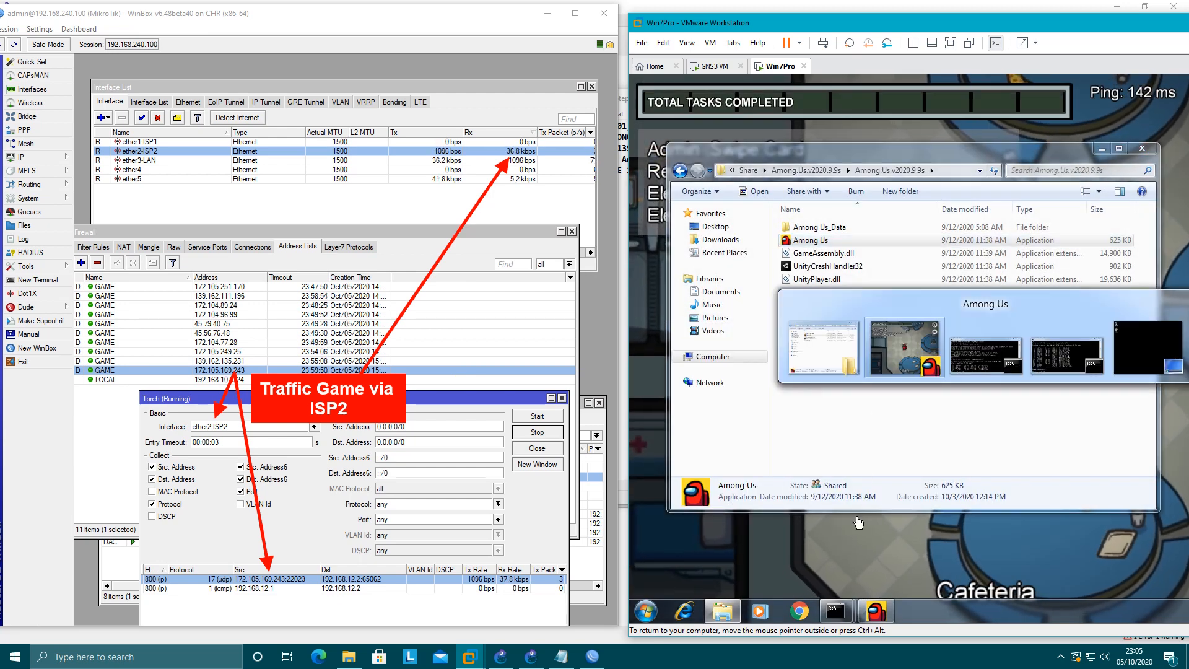
{"action": "key", "text": "alt+Tab"}
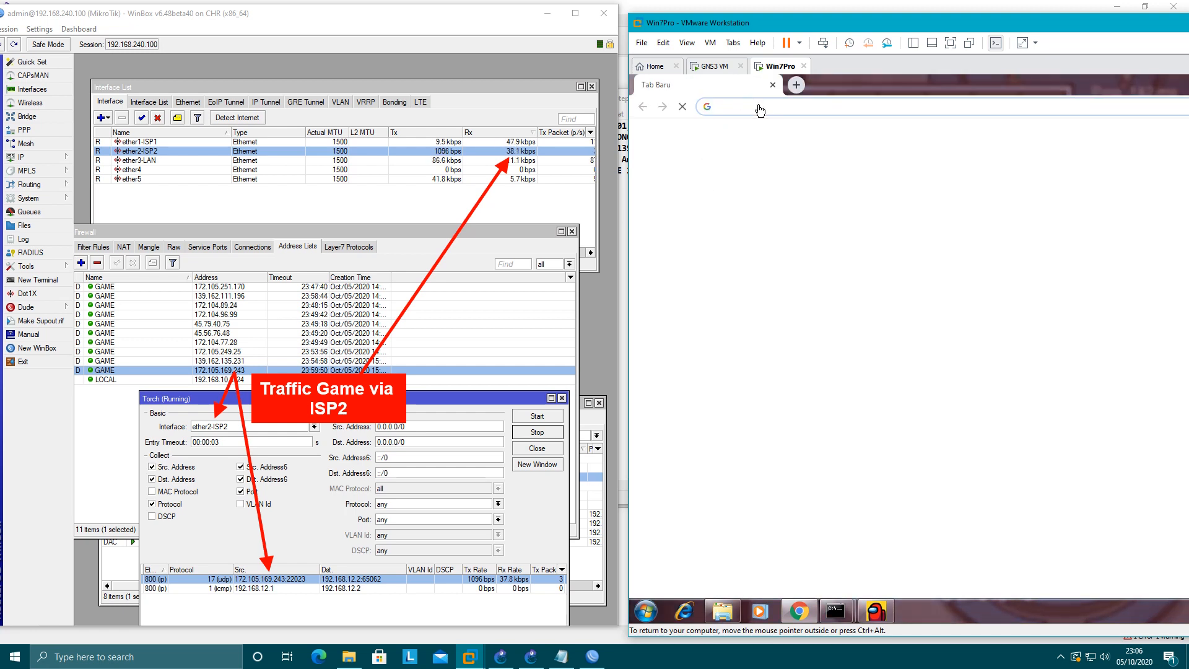
{"action": "left_click", "coordinate": [760, 110]}
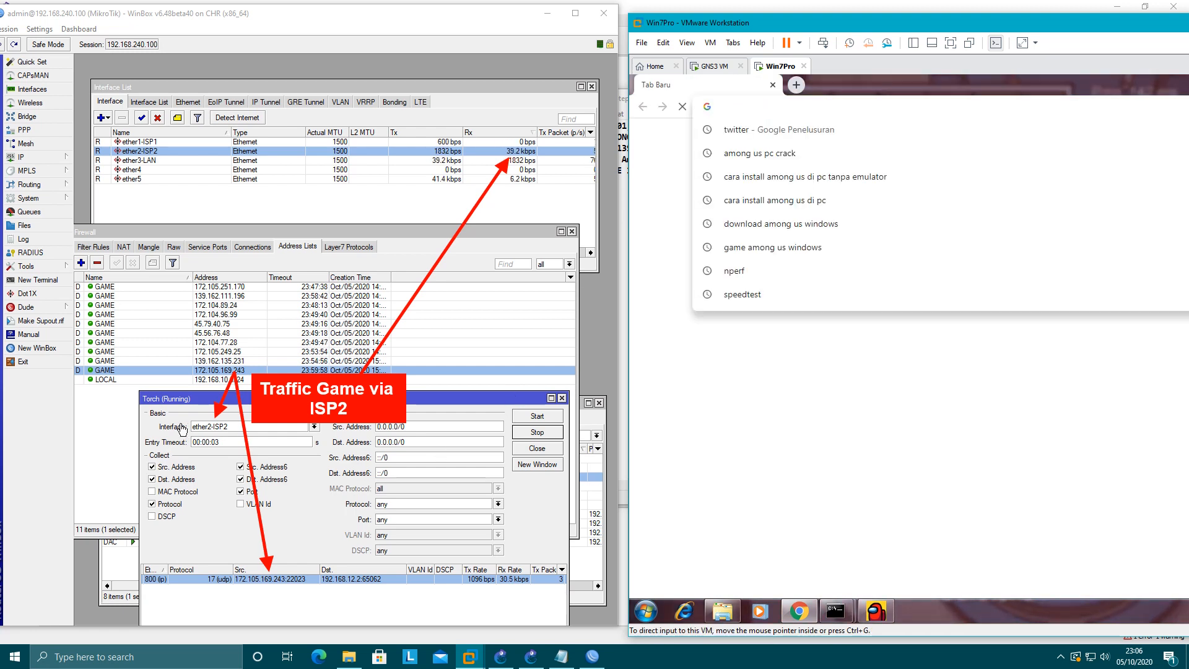
Step: Run Torch on ether1-ISP1 and load YouTube in the virtual machine's browser to inspect the non-game traffic flows
{"action": "left_click", "coordinate": [182, 429]}
{"action": "left_click", "coordinate": [247, 427]}
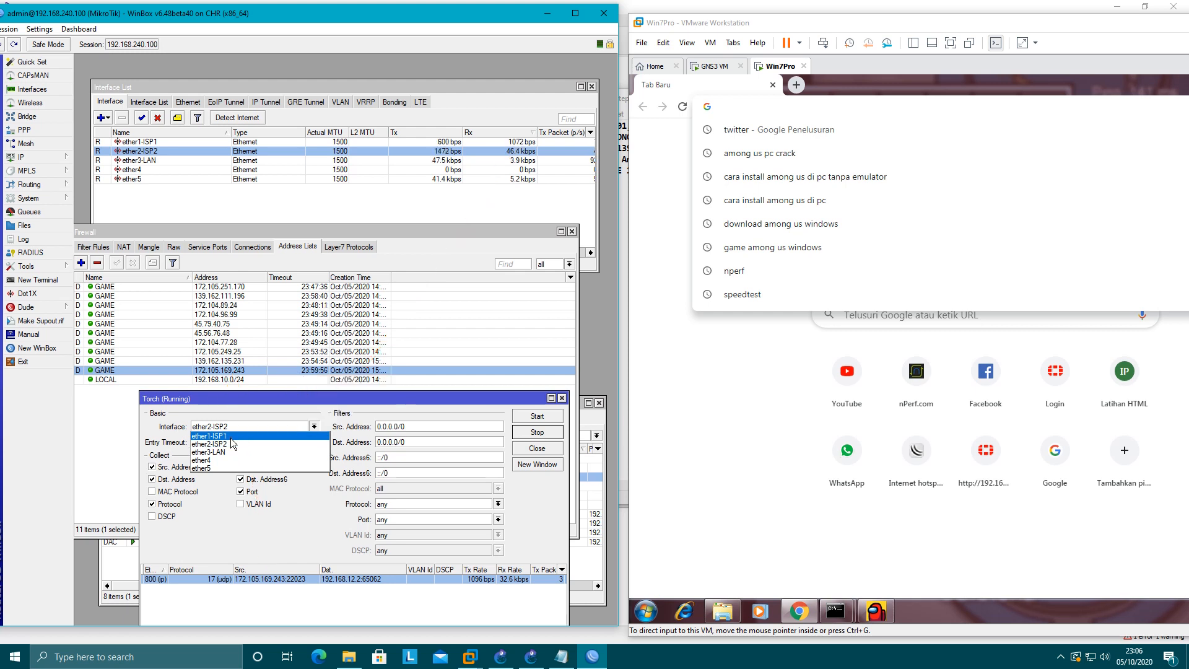
{"action": "left_click", "coordinate": [231, 437]}
{"action": "left_click", "coordinate": [534, 418]}
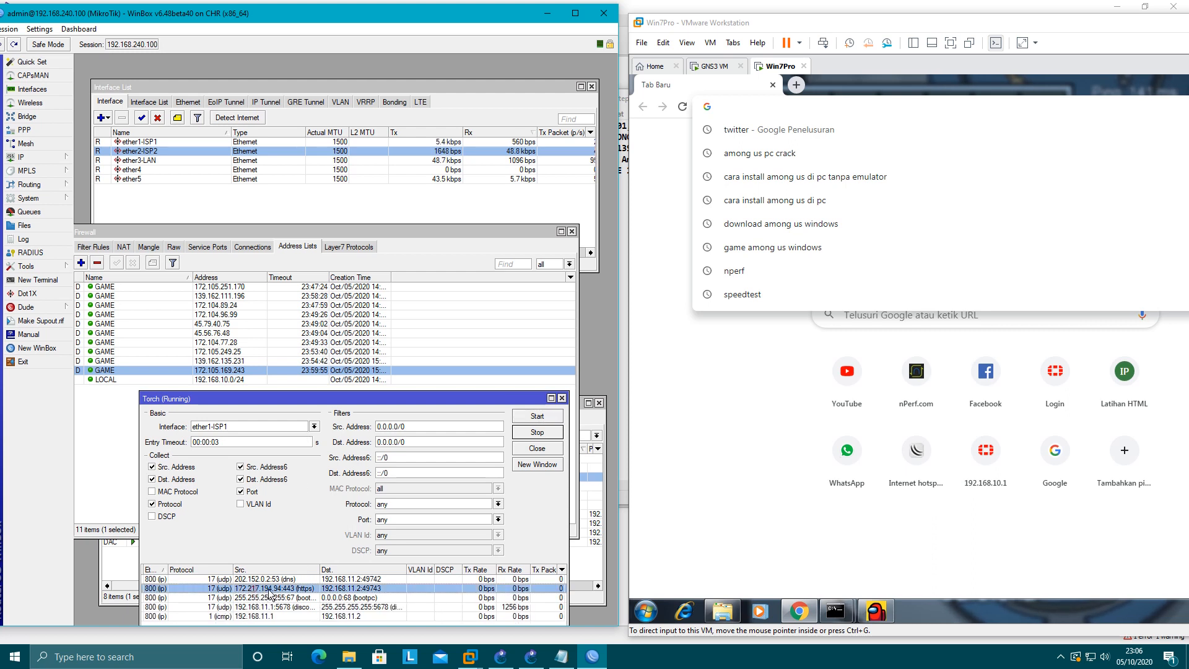
{"action": "left_click", "coordinate": [832, 380]}
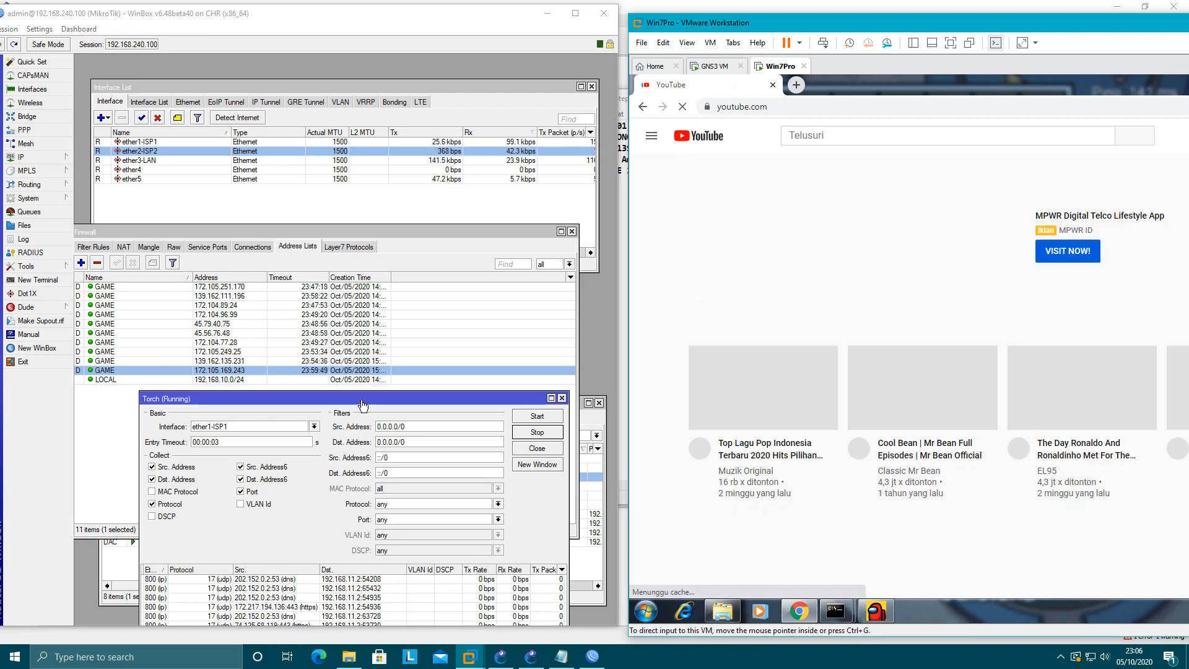
{"action": "left_click_drag", "start_coordinate": [363, 405], "coordinate": [410, 307]}
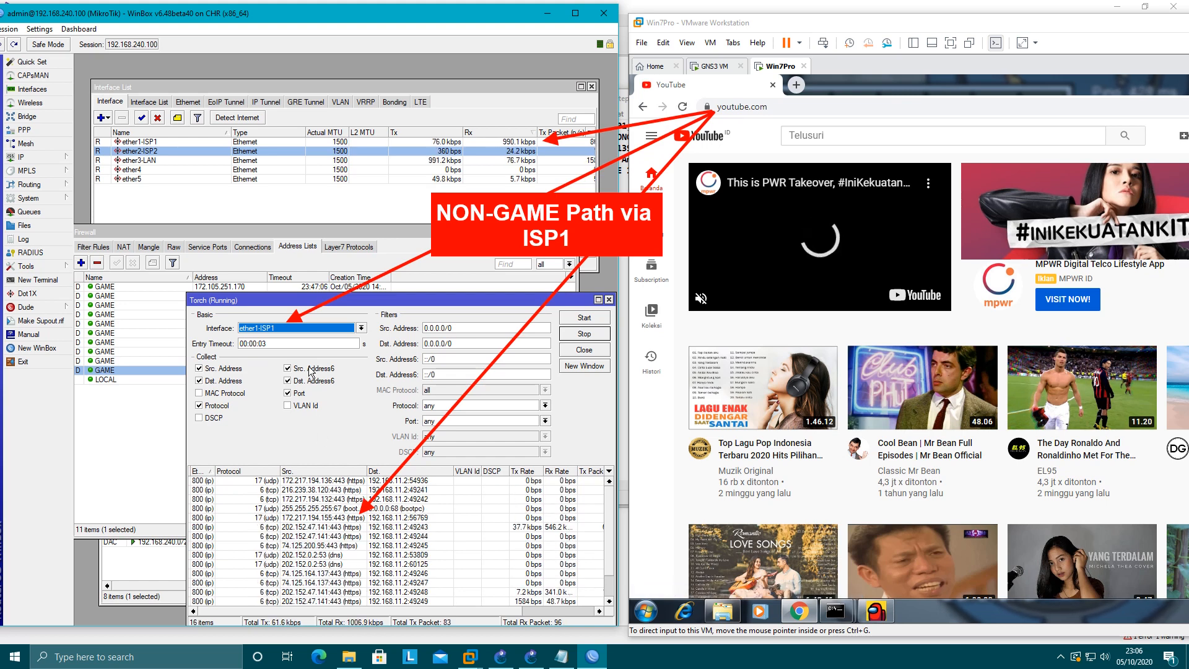
Step: Run Torch on ether2-ISP2 and select the UDP flow from game server 172.105.169.243:22023
{"action": "left_click", "coordinate": [316, 328]}
{"action": "left_click", "coordinate": [284, 343]}
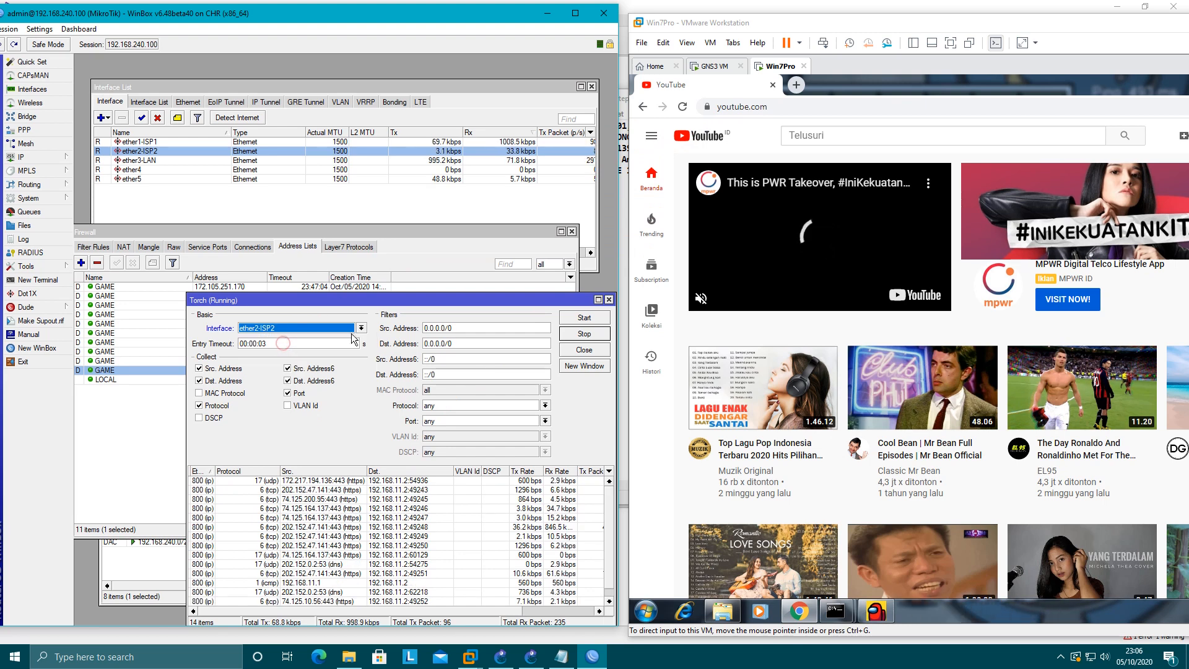
{"action": "left_click", "coordinate": [584, 317]}
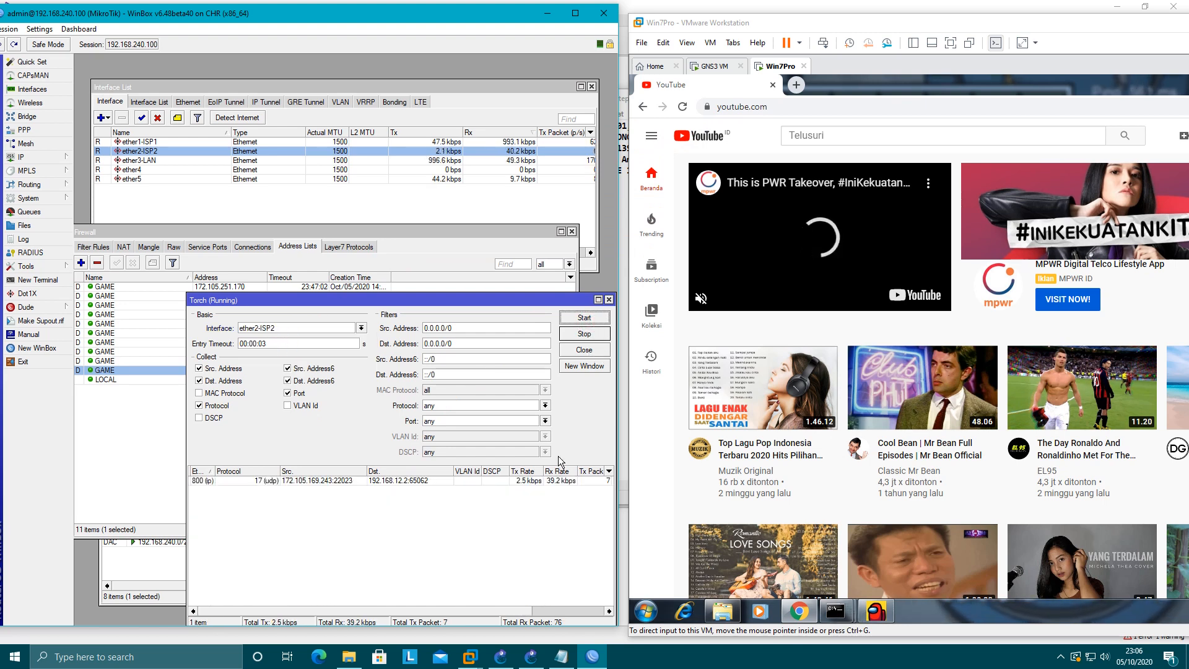
{"action": "left_click", "coordinate": [336, 482]}
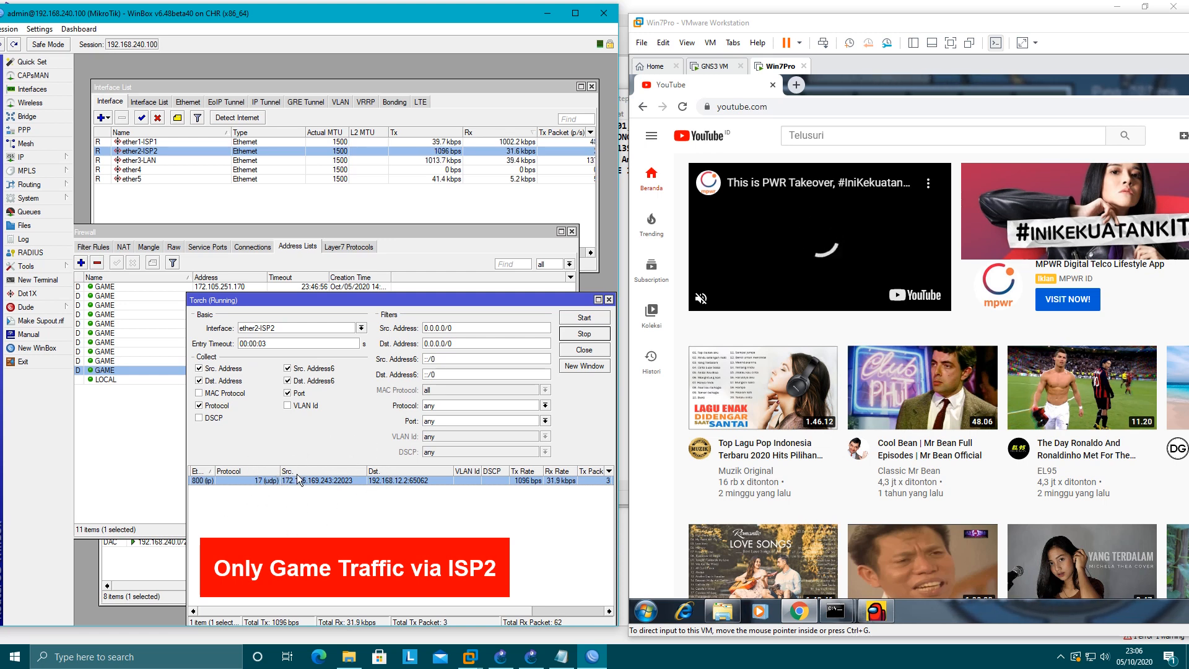
Step: Load the Top Lagu Pop Indonesia and Cool Bean YouTube videos in separate browser tabs to add non-game traffic
{"action": "right_click", "coordinate": [781, 450]}
{"action": "left_click", "coordinate": [805, 462]}
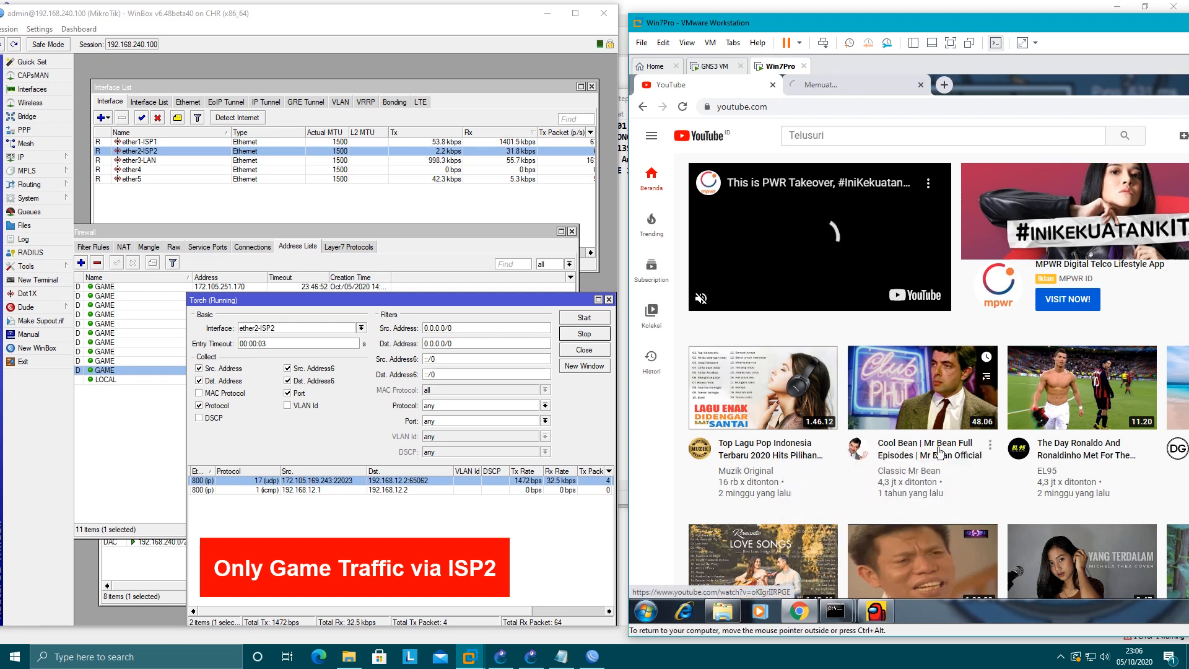
{"action": "right_click", "coordinate": [937, 451]}
{"action": "left_click", "coordinate": [944, 455]}
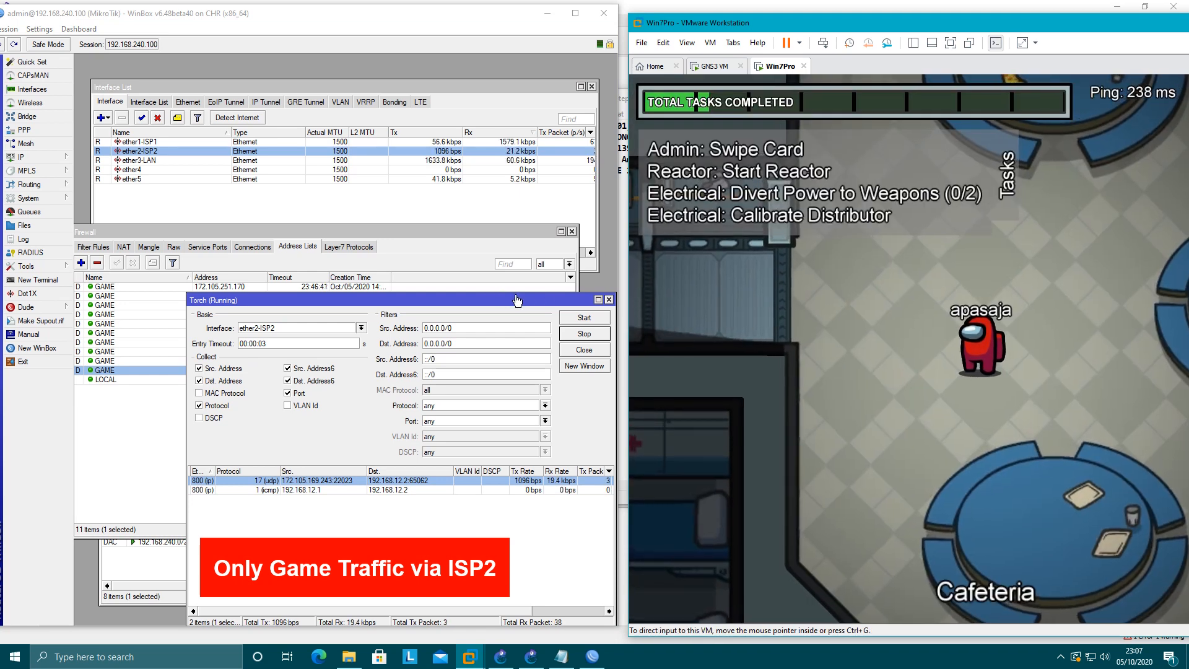
Step: Compare the game's ping and ether2-ISP2 Torch traffic while alternating between Among Us and the loading YouTube videos
{"action": "left_click_drag", "start_coordinate": [526, 300], "coordinate": [439, 301]}
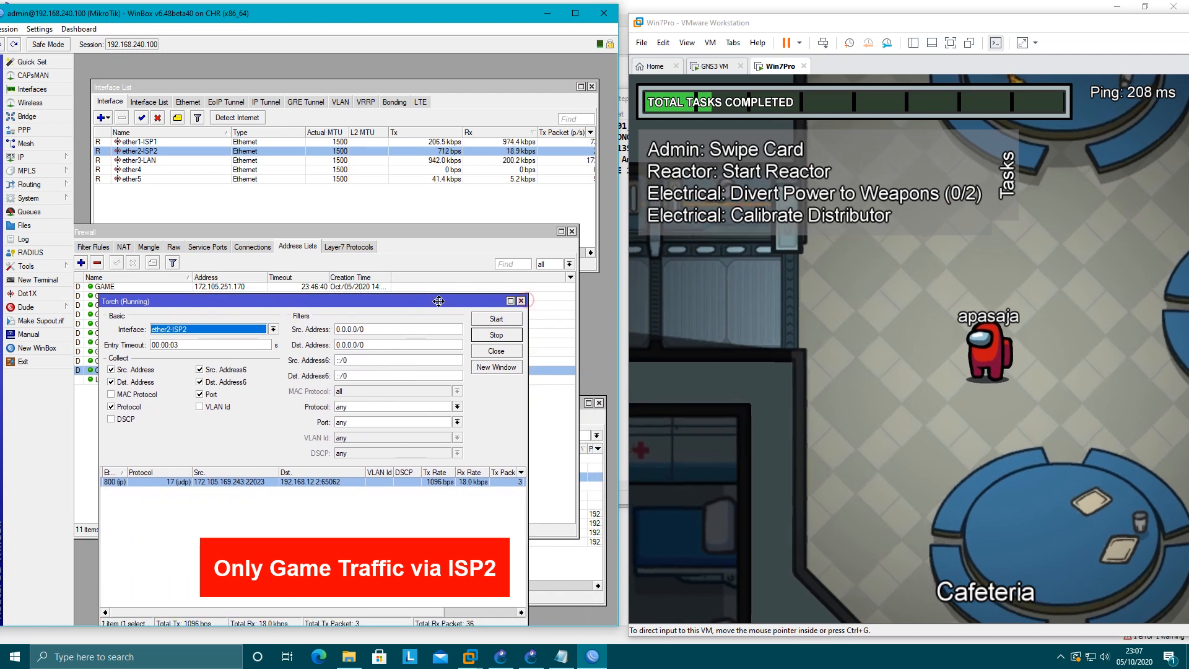
{"action": "left_click", "coordinate": [806, 565]}
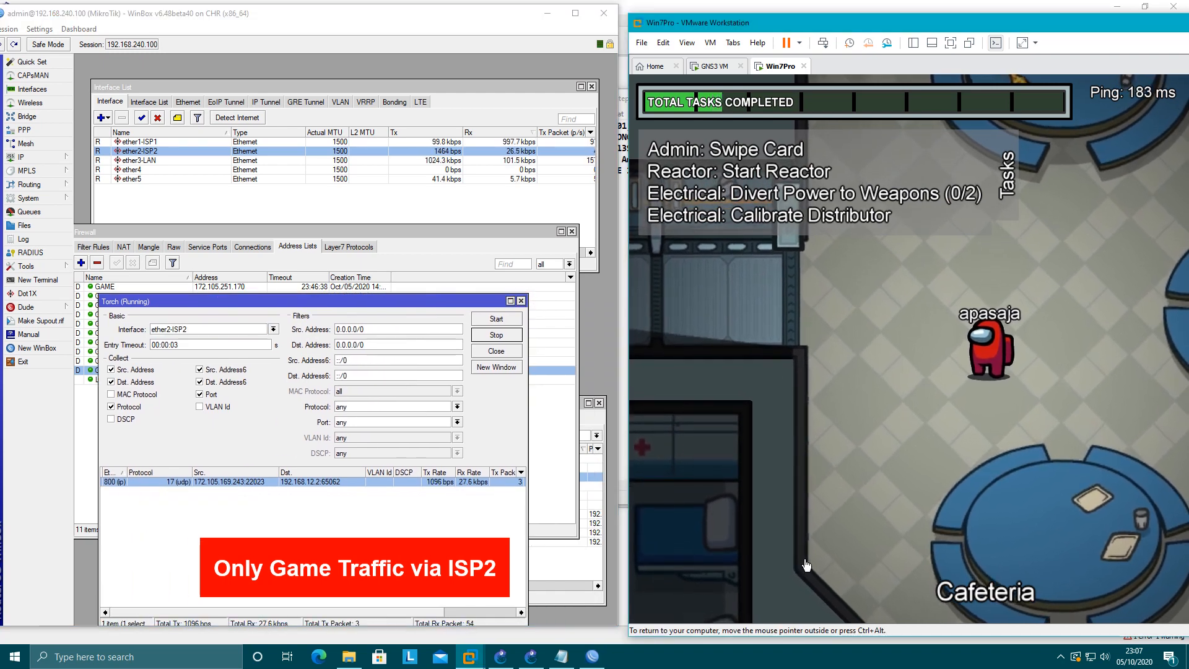
{"action": "key", "text": "alt+Tab"}
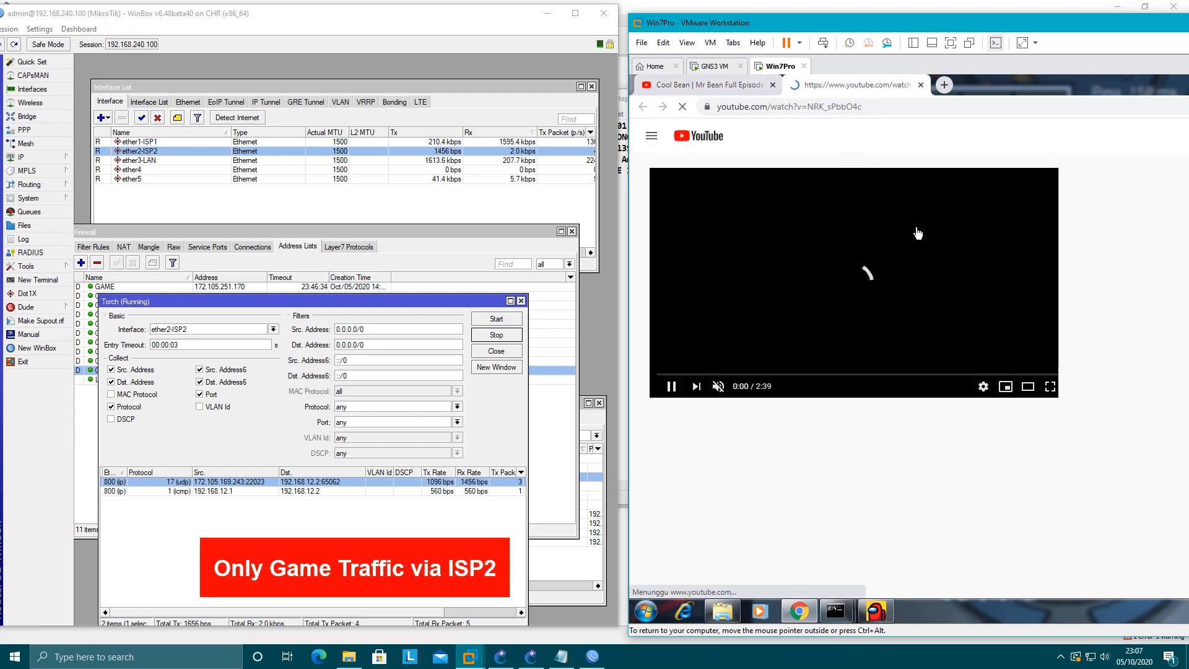
{"action": "left_click", "coordinate": [702, 91]}
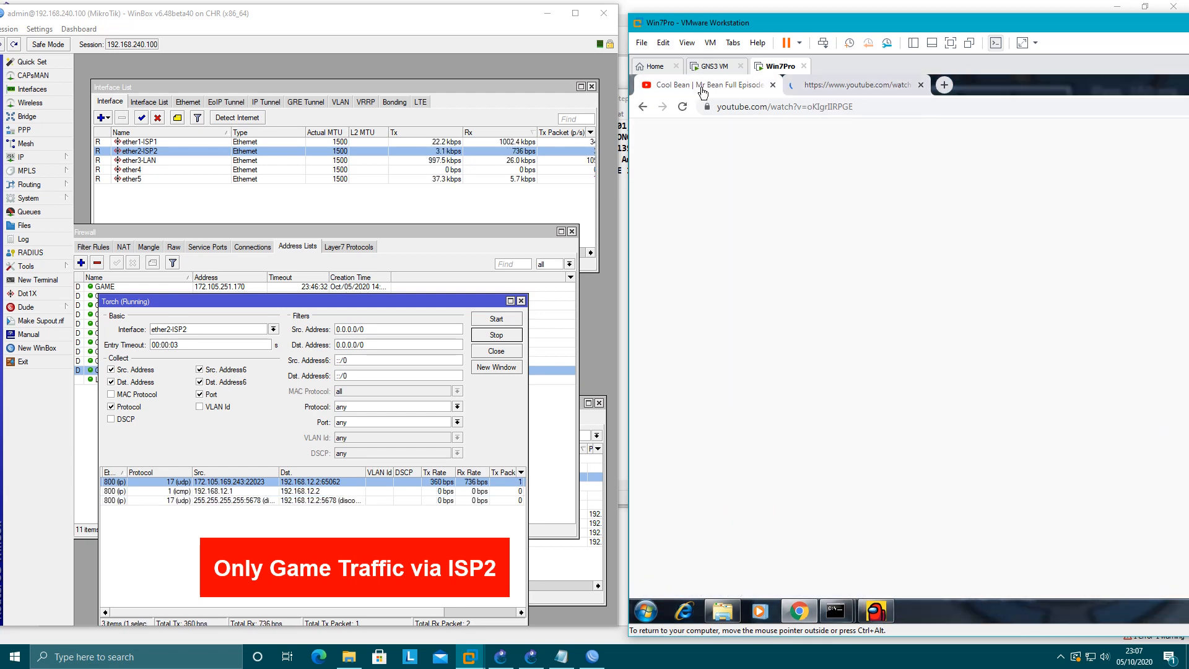
{"action": "left_click", "coordinate": [875, 612]}
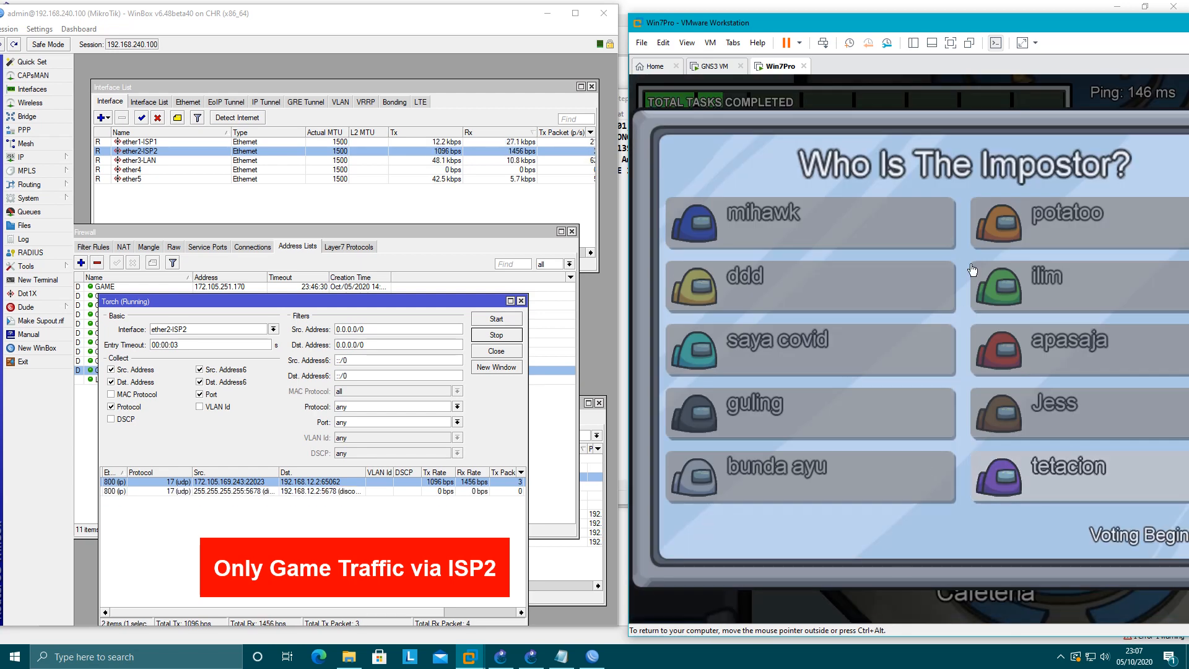
Step: Move the virtual machine window closer to the router windows, close Torch, and bring the Firewall and Route List windows forward
{"action": "left_click_drag", "start_coordinate": [1025, 26], "coordinate": [929, 25]}
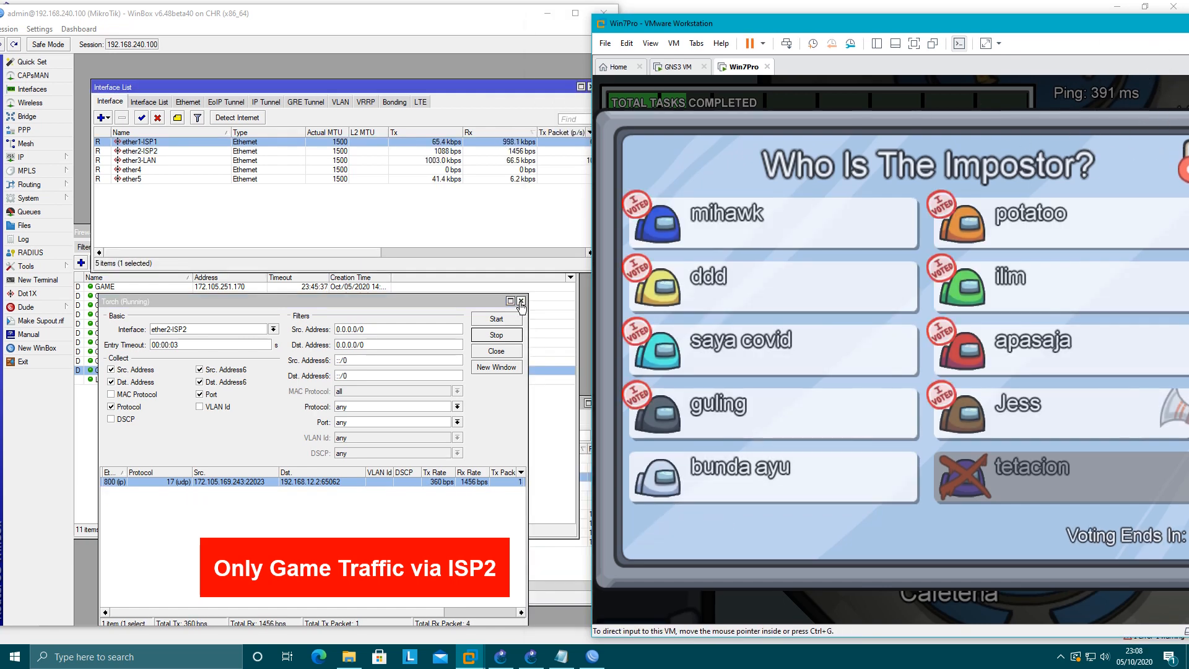
{"action": "left_click", "coordinate": [520, 303]}
{"action": "left_click", "coordinate": [521, 301]}
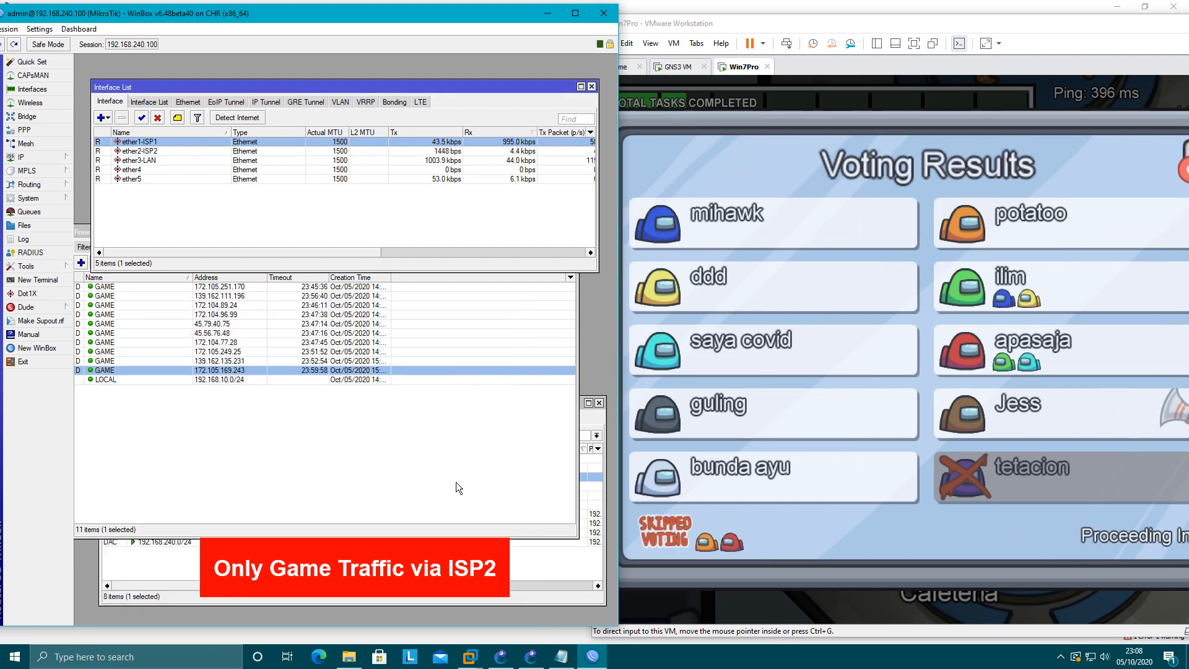
{"action": "left_click", "coordinate": [455, 482]}
{"action": "left_click", "coordinate": [344, 572]}
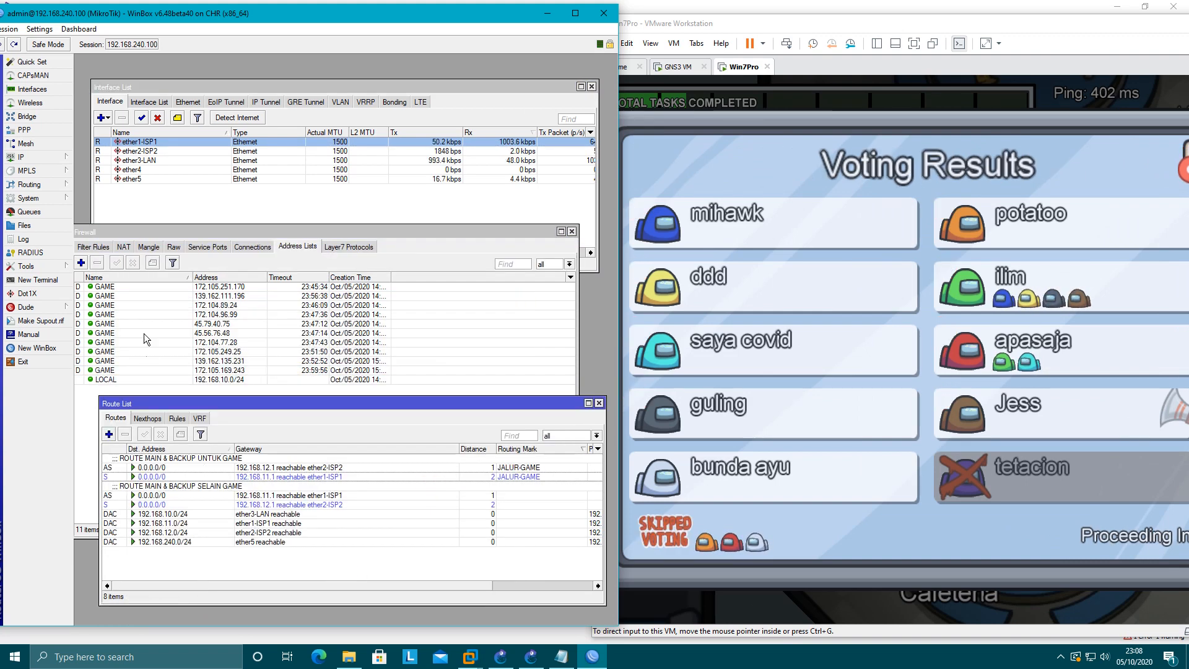
Step: Disable the ether2-ISP2 interface and select the JALUR-GAME backup route through 192.168.11.1 on ether1-ISP1
{"action": "left_click", "coordinate": [171, 151]}
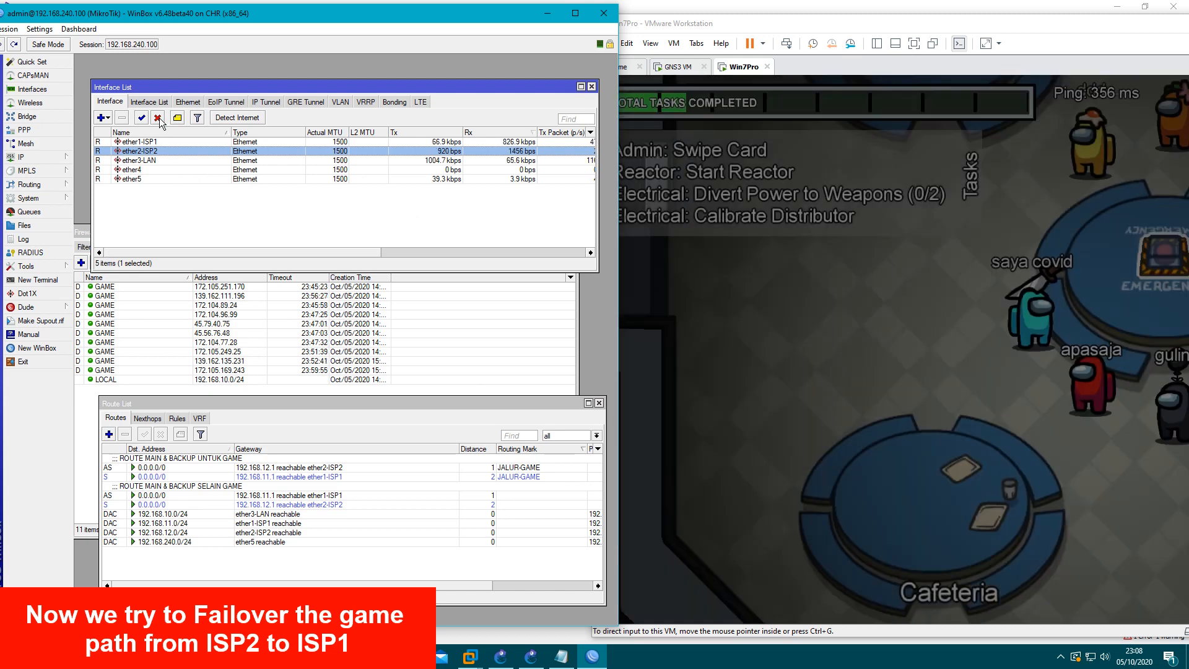
{"action": "left_click", "coordinate": [157, 117]}
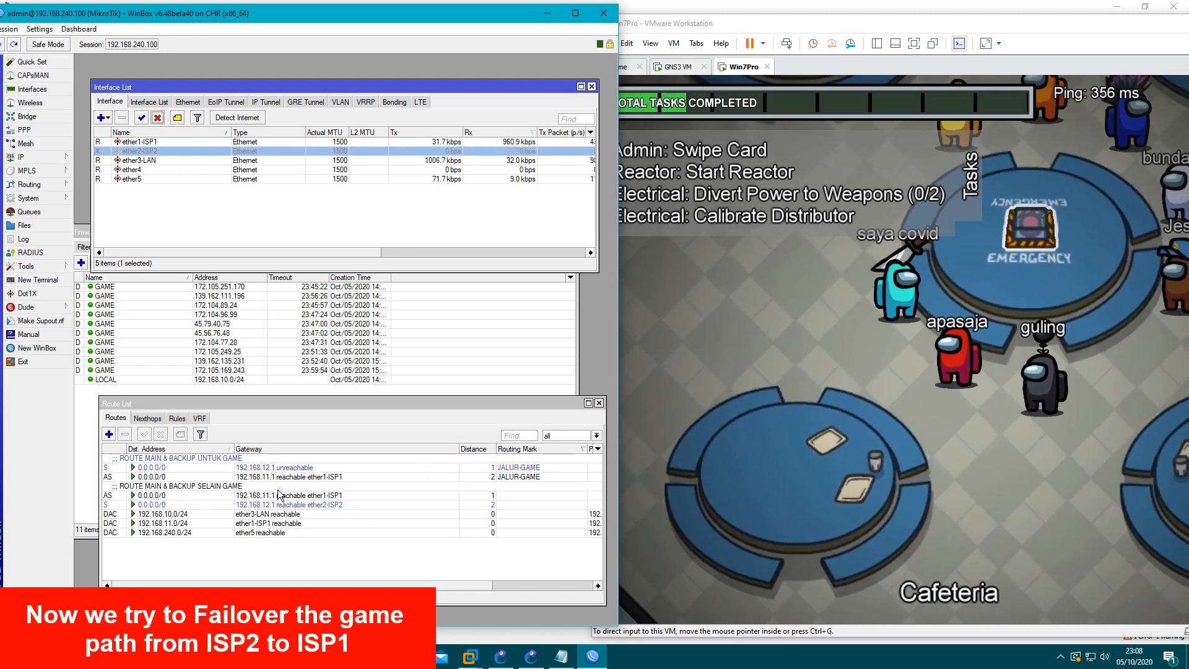
{"action": "left_click", "coordinate": [295, 476]}
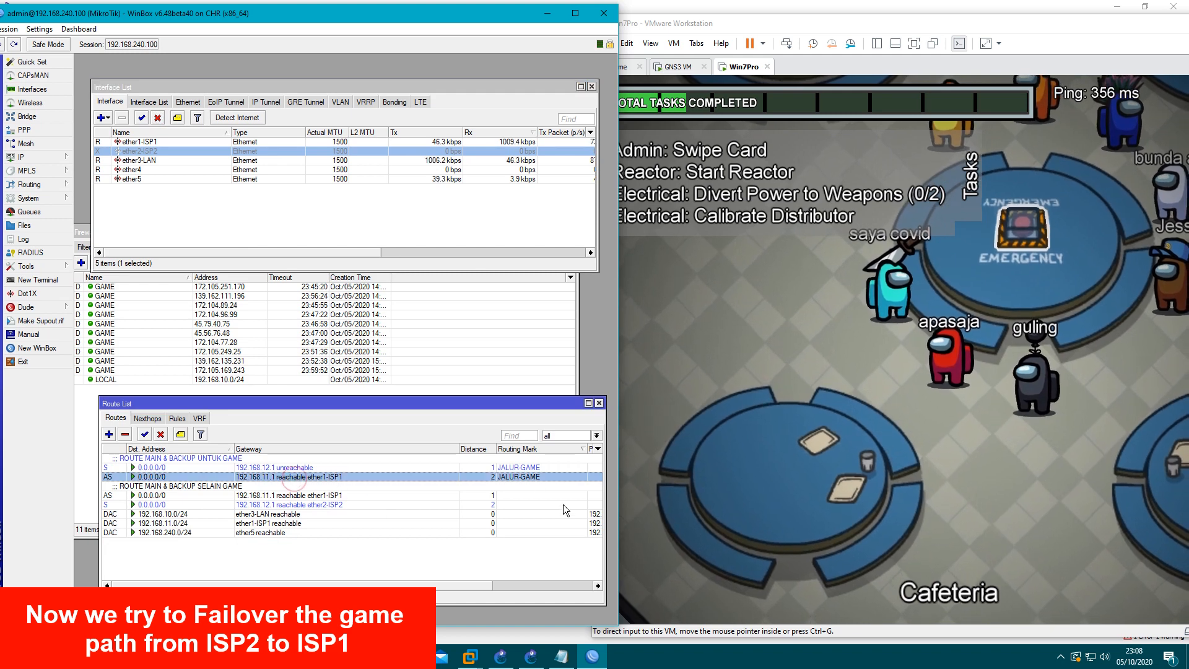
Step: Compare the traffic on ether1-ISP1 and ether2-ISP2 in the Interface List with the state of the running Among Us game
{"action": "left_click", "coordinate": [986, 480]}
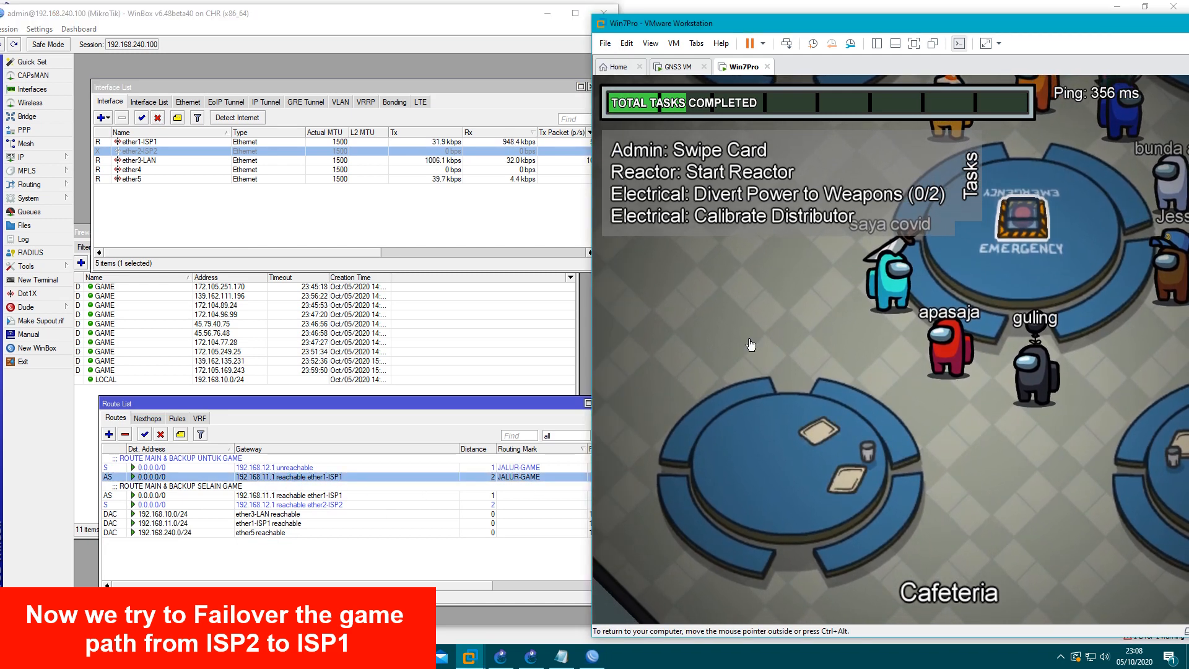
{"action": "double_click", "coordinate": [391, 141]}
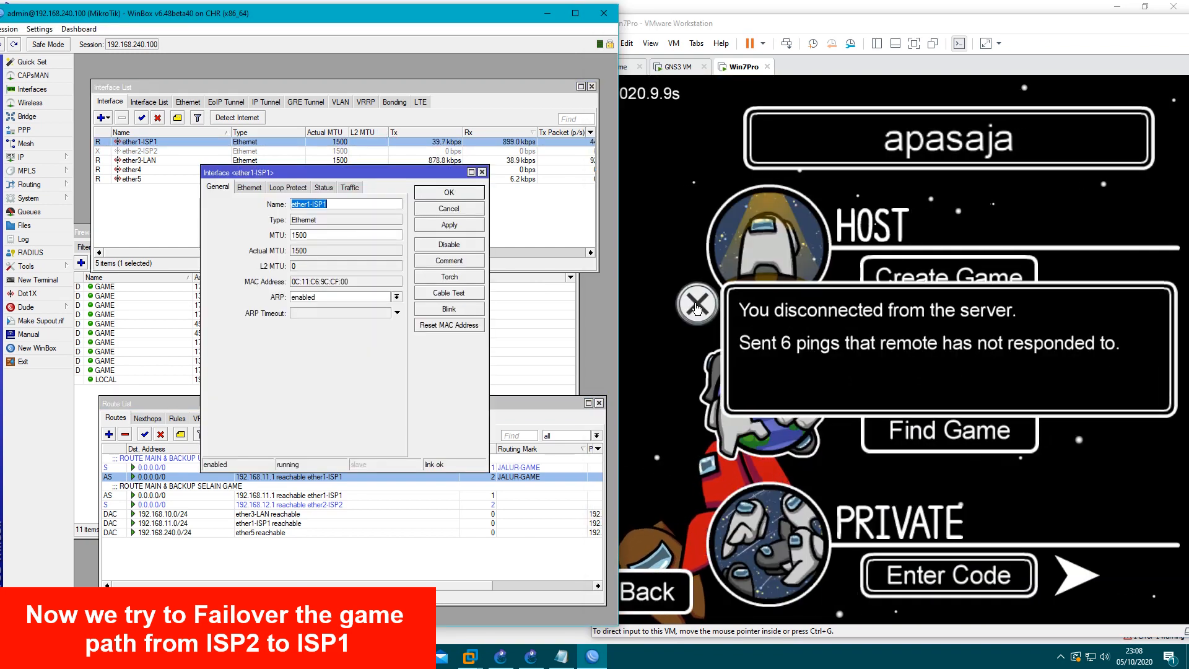
{"action": "key", "text": "Escape"}
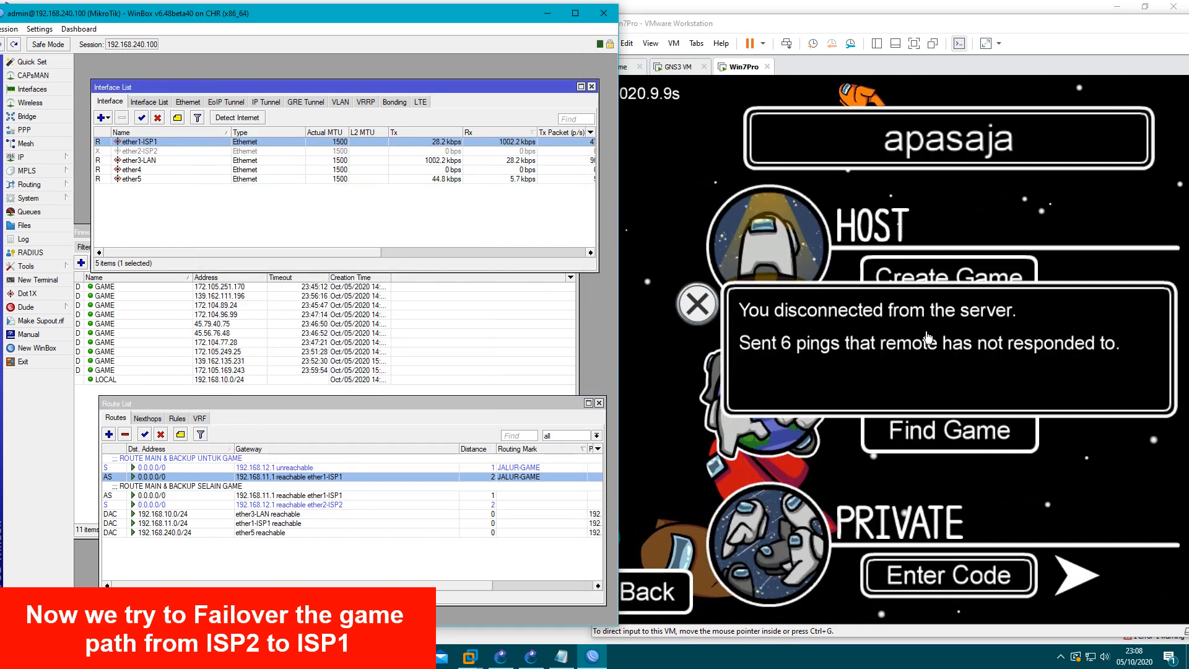
{"action": "left_click", "coordinate": [256, 152]}
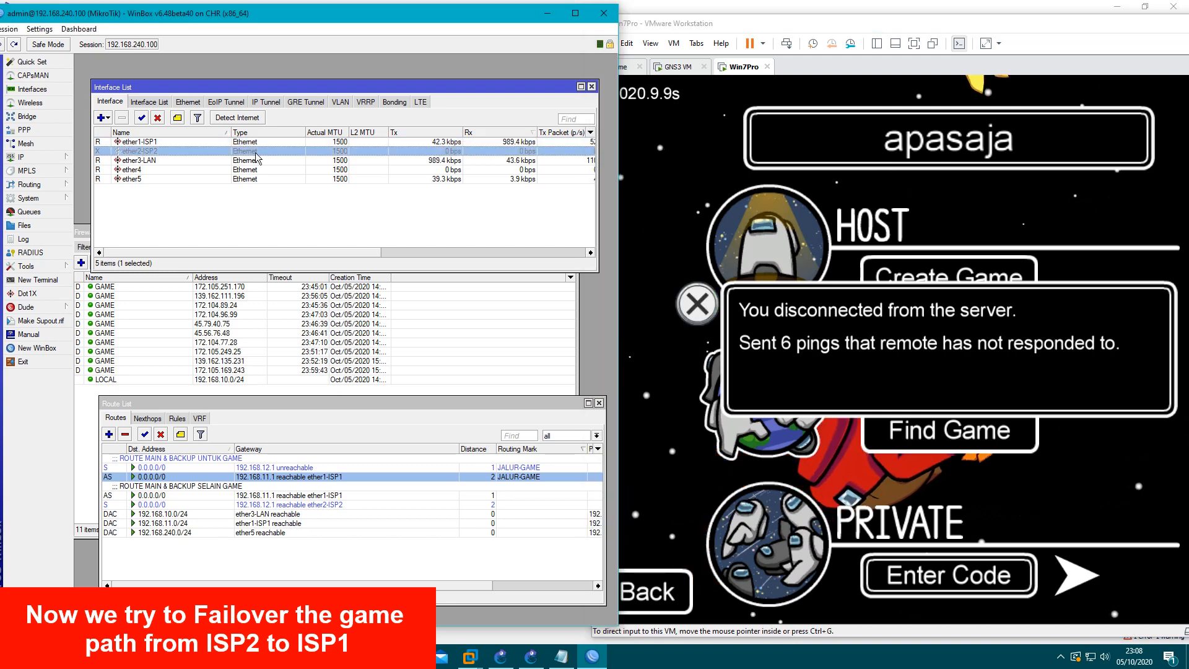
{"action": "left_click", "coordinate": [507, 141]}
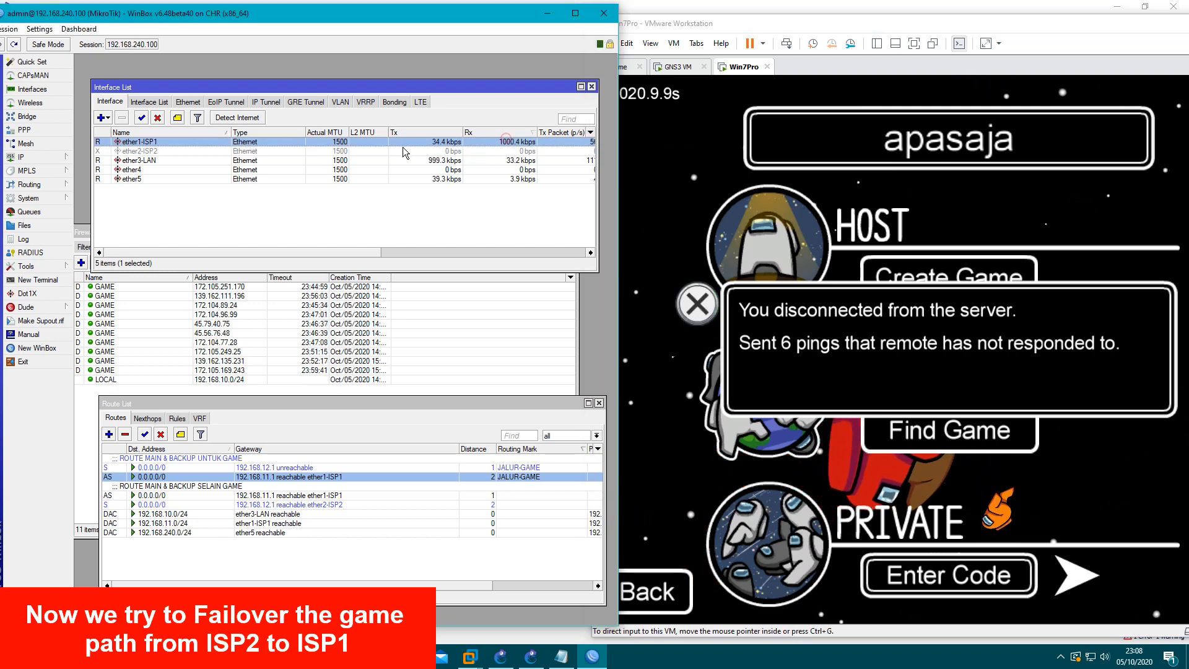
Step: Dismiss the disconnection message in Among Us and join a public game through Find Game
{"action": "left_click", "coordinate": [697, 304]}
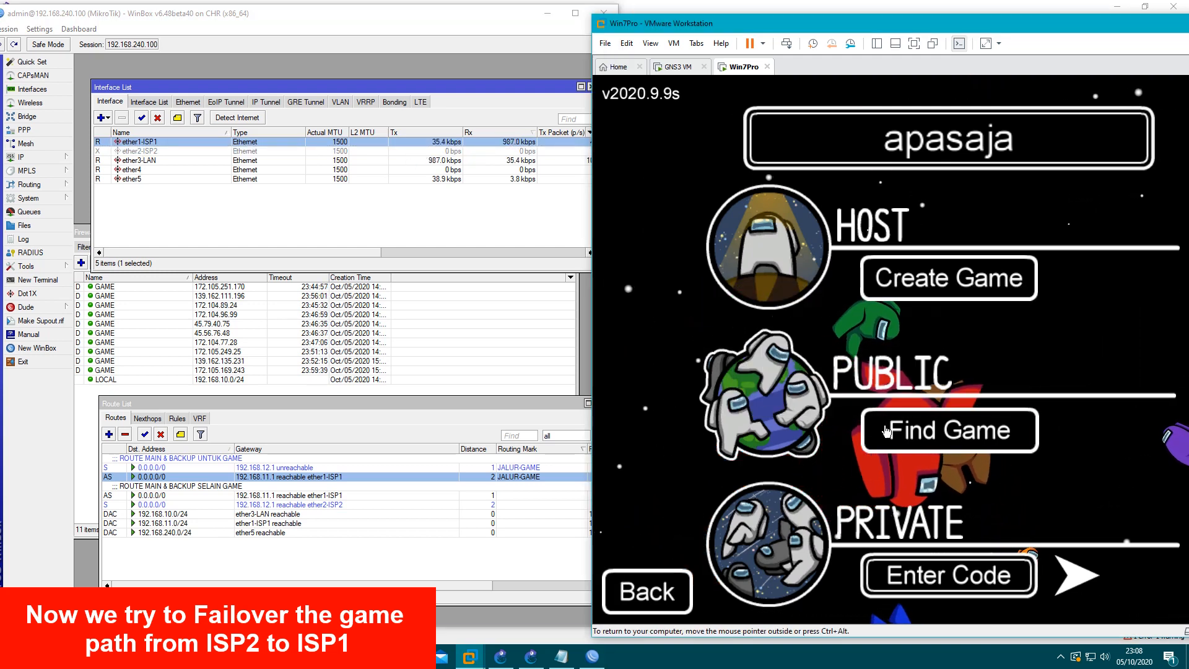
{"action": "left_click", "coordinate": [915, 436]}
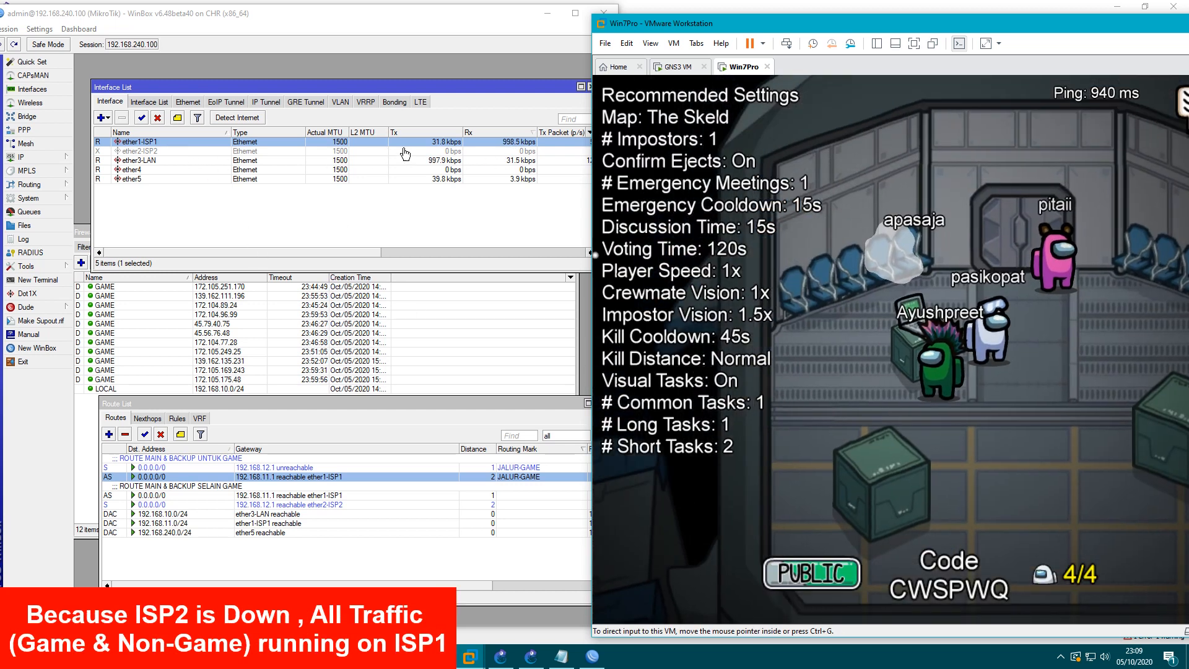
{"action": "left_click", "coordinate": [416, 151]}
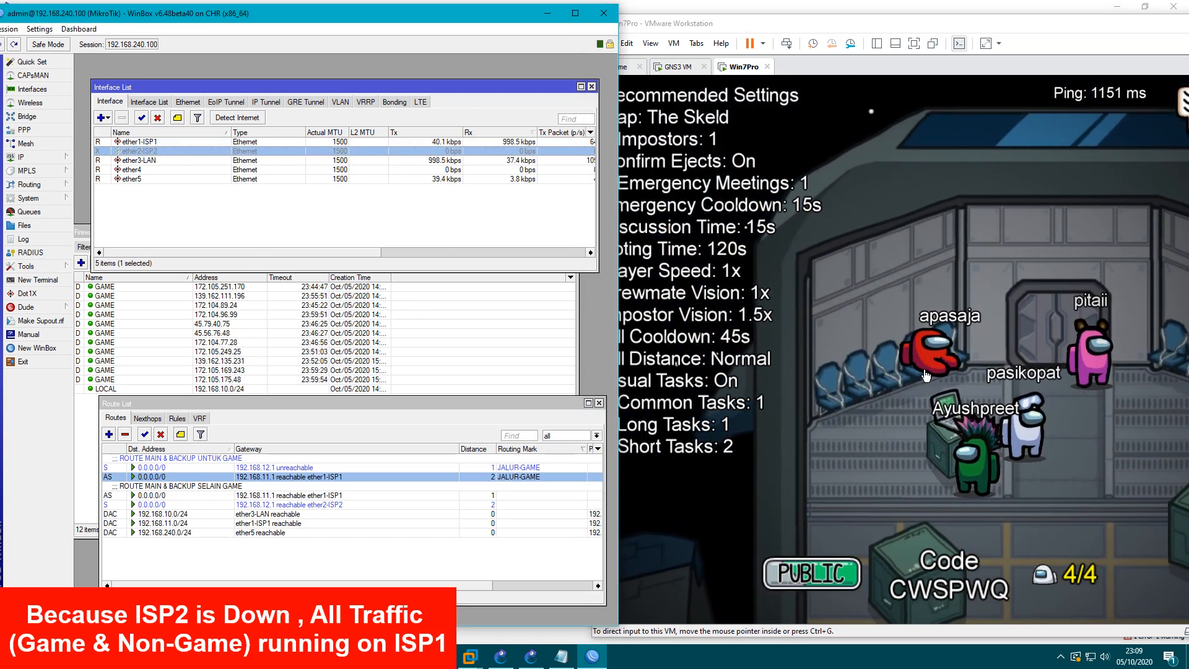
{"action": "left_click", "coordinate": [711, 469]}
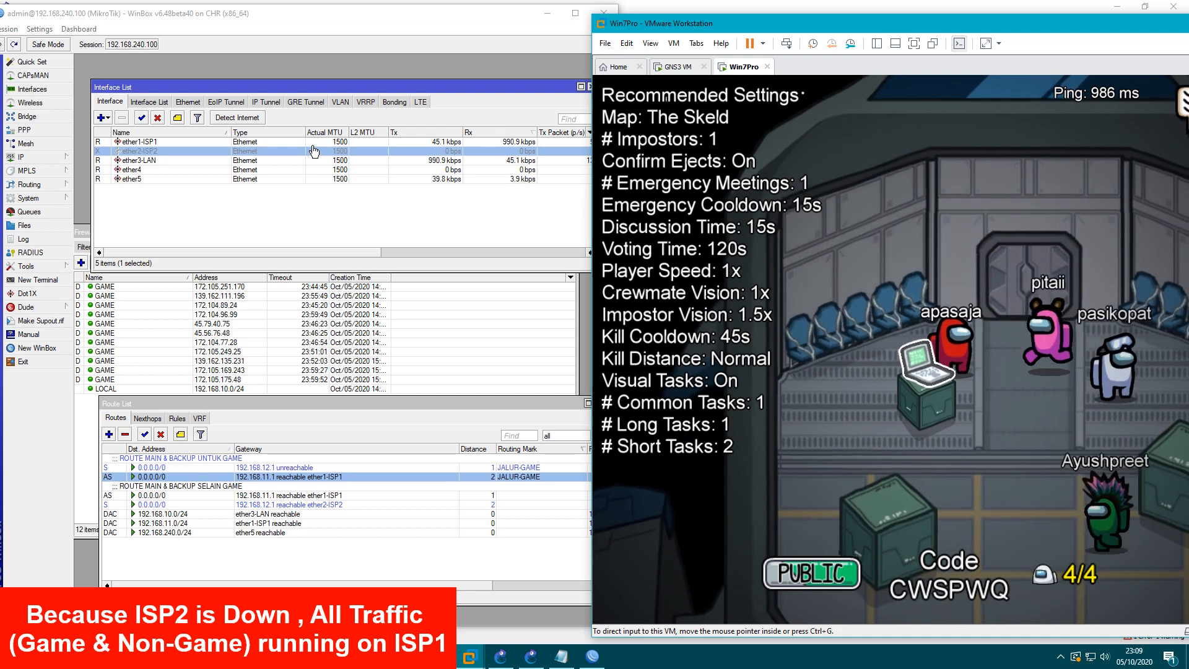
Step: Start Torch on ether1-ISP1, collecting protocol and port but not the IPv6 source and destination addresses
{"action": "double_click", "coordinate": [297, 141]}
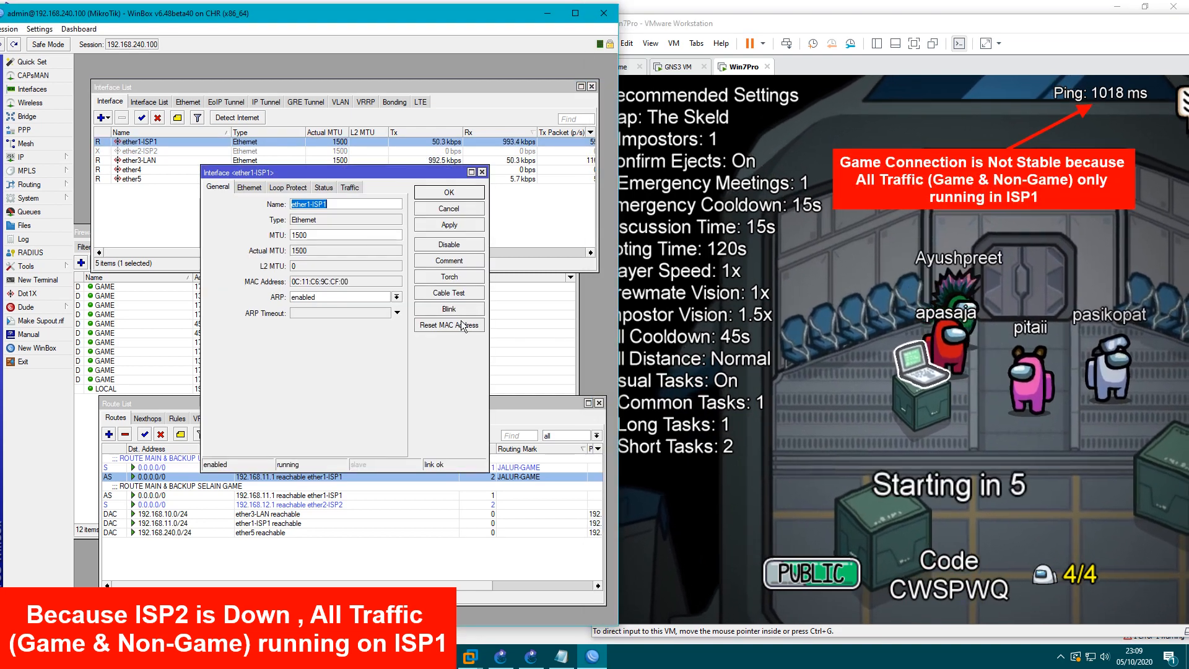
{"action": "left_click", "coordinate": [440, 275]}
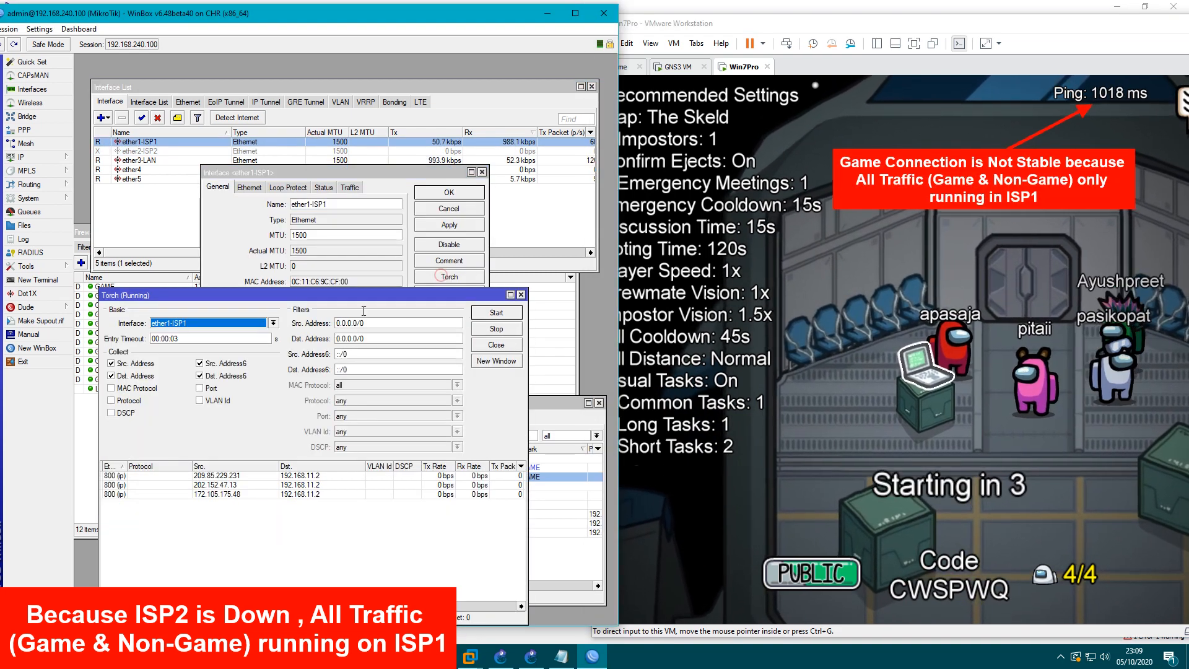
{"action": "left_click_drag", "start_coordinate": [359, 301], "coordinate": [424, 144]}
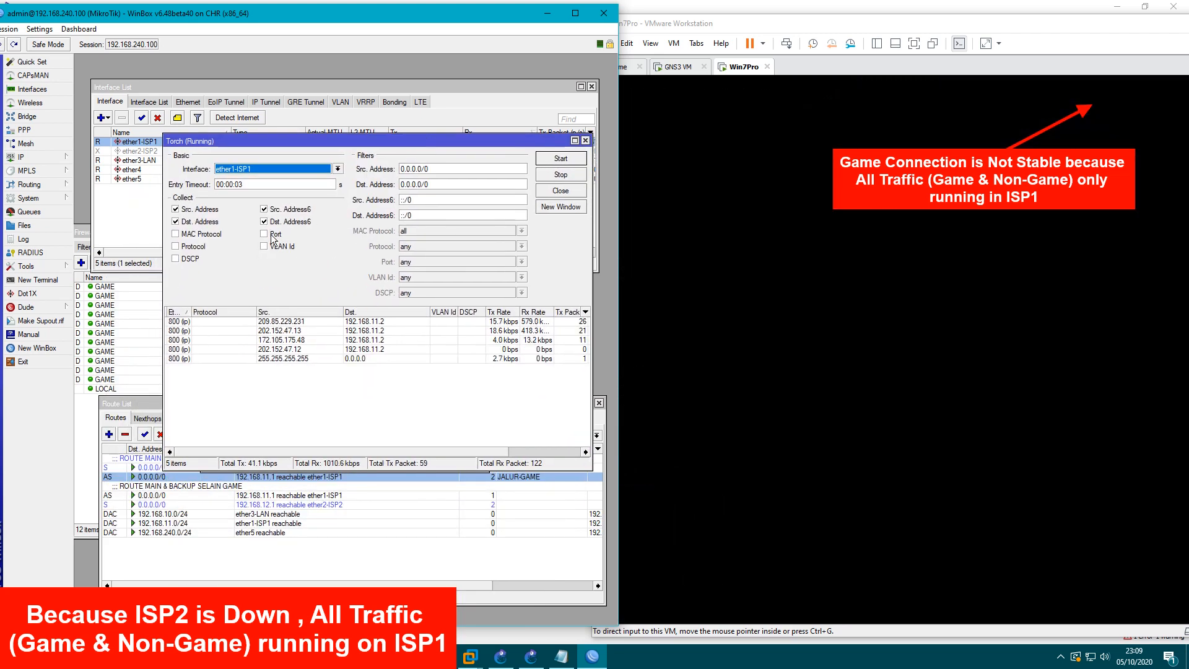
{"action": "left_click", "coordinate": [264, 233]}
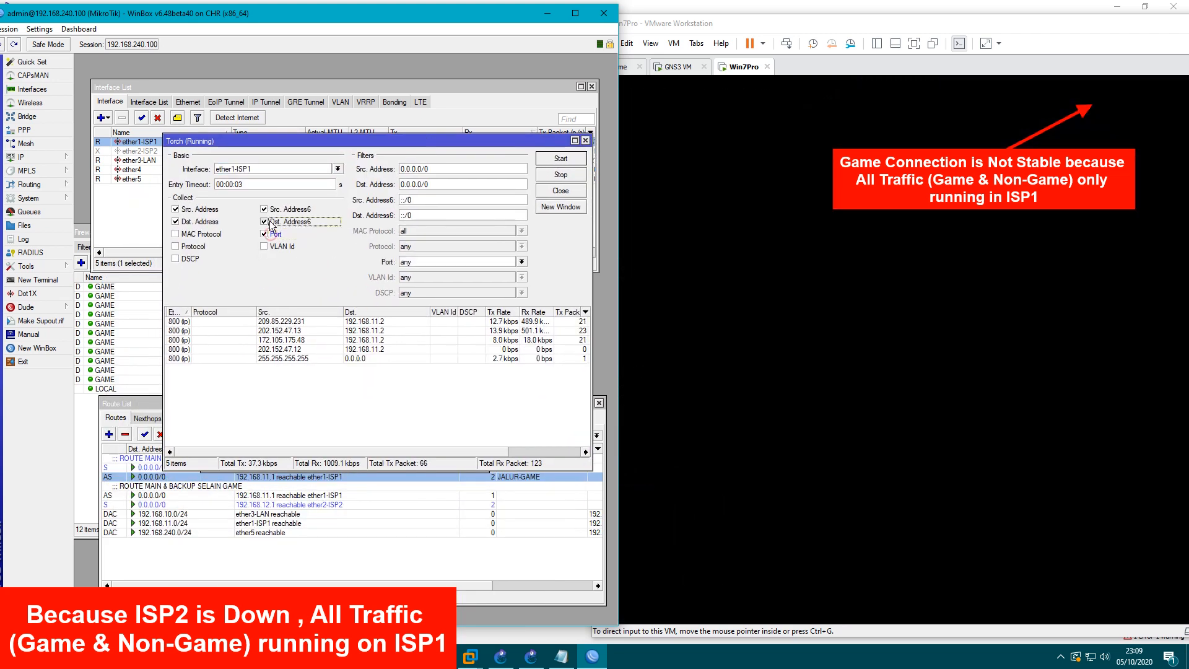
{"action": "left_click", "coordinate": [263, 221]}
{"action": "left_click", "coordinate": [264, 209]}
{"action": "left_click", "coordinate": [176, 246]}
{"action": "left_click", "coordinate": [565, 161]}
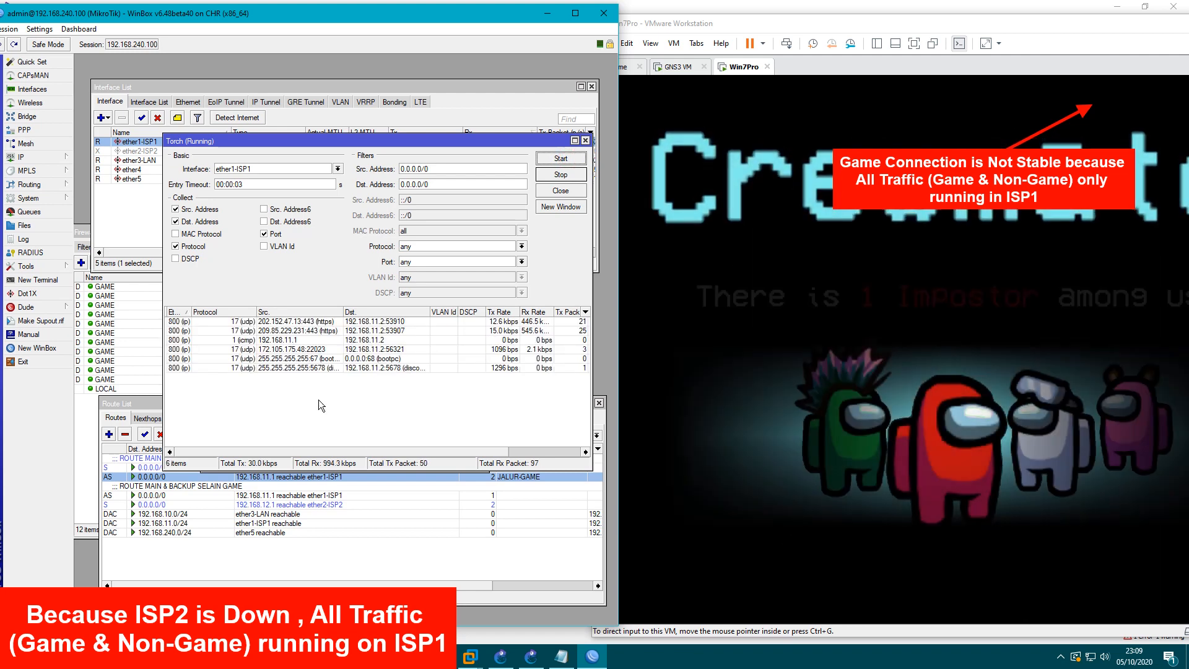
Step: Arrange the Torch and Firewall windows and match the game server 172.105.175.48 in Torch with its GAME address list entry
{"action": "left_click", "coordinate": [328, 348]}
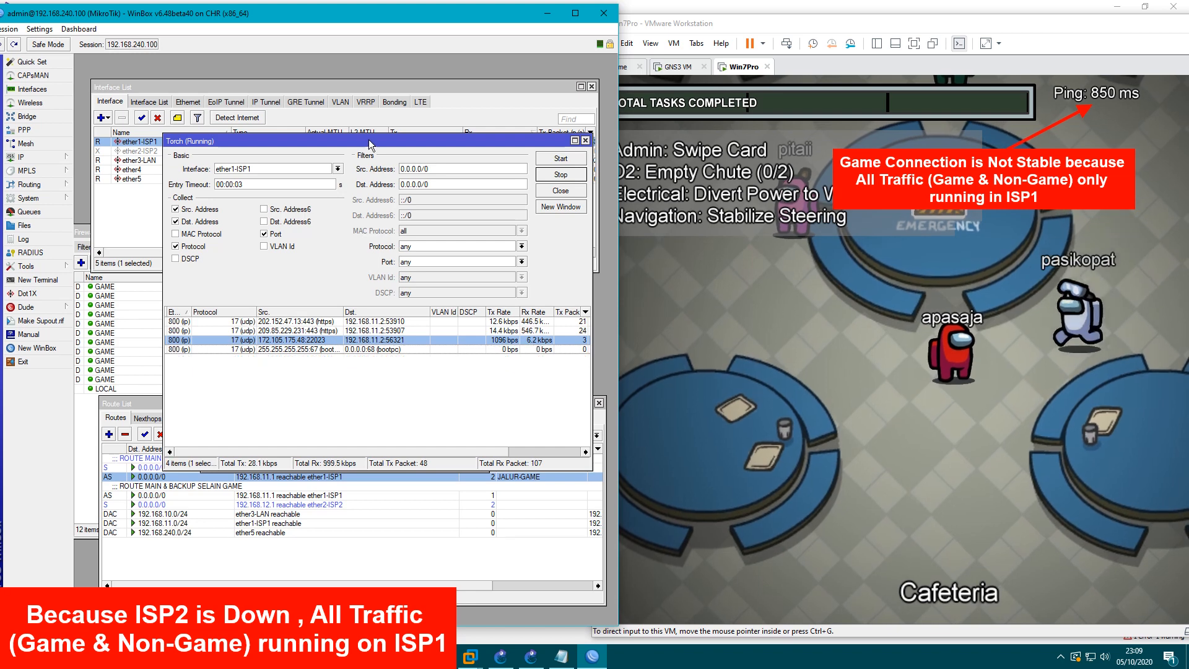
{"action": "left_click_drag", "start_coordinate": [367, 145], "coordinate": [351, 315]}
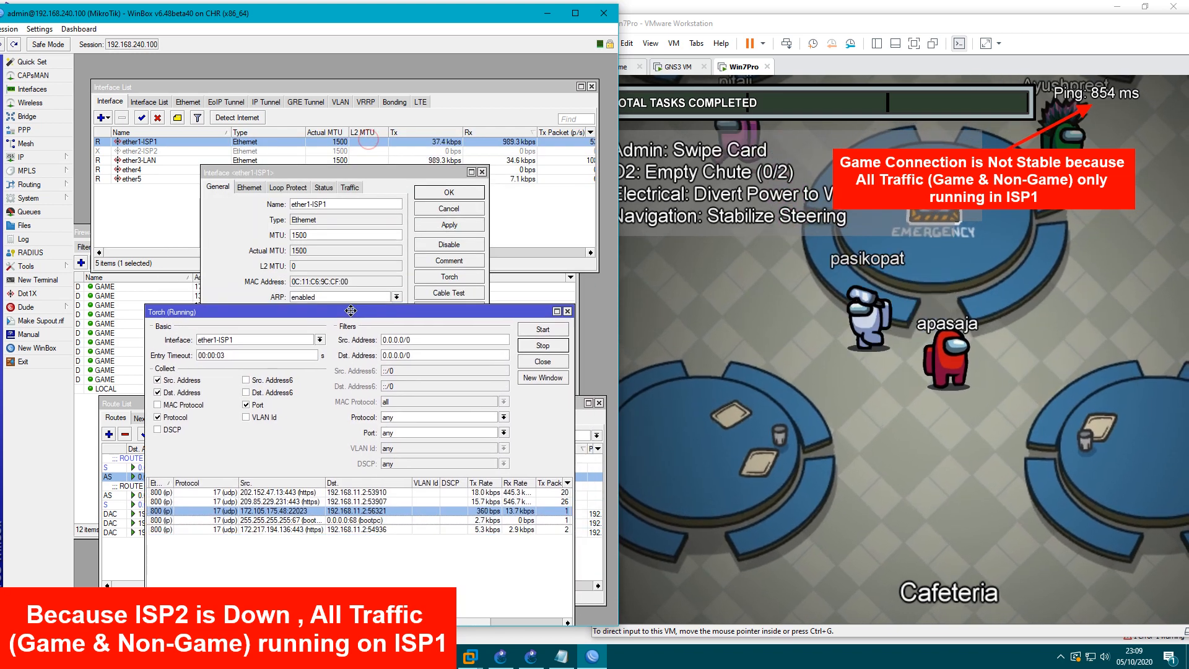
{"action": "left_click", "coordinate": [480, 171]}
{"action": "left_click_drag", "start_coordinate": [122, 232], "coordinate": [136, 87]}
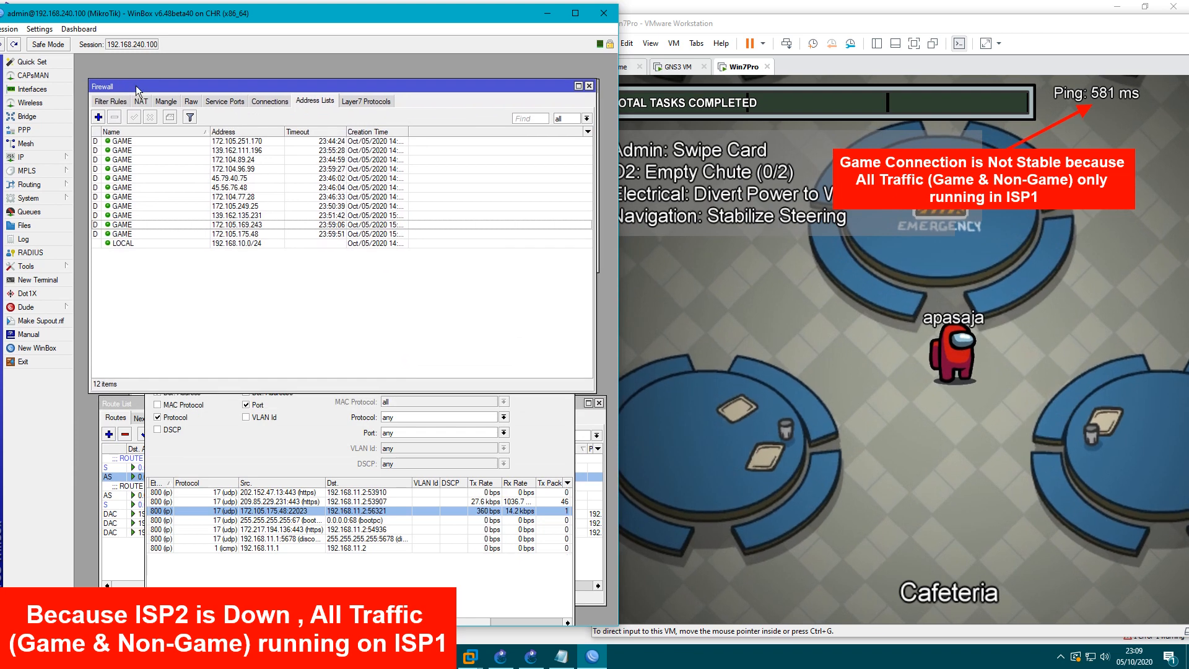
{"action": "left_click", "coordinate": [231, 480]}
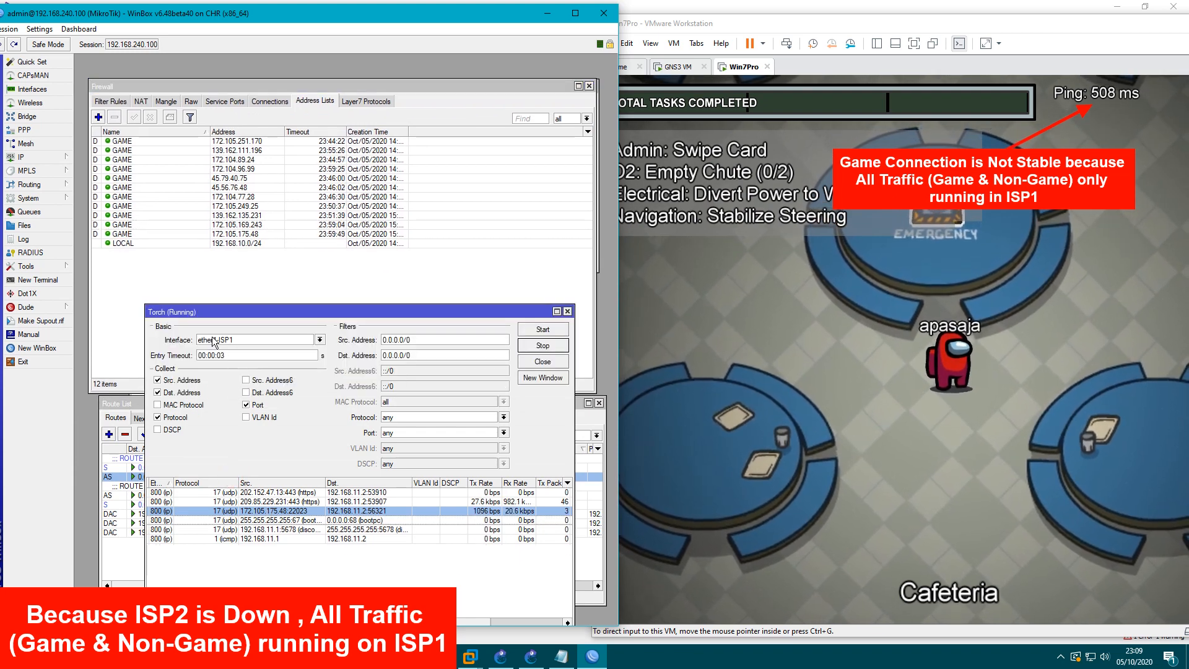
{"action": "left_click", "coordinate": [235, 235]}
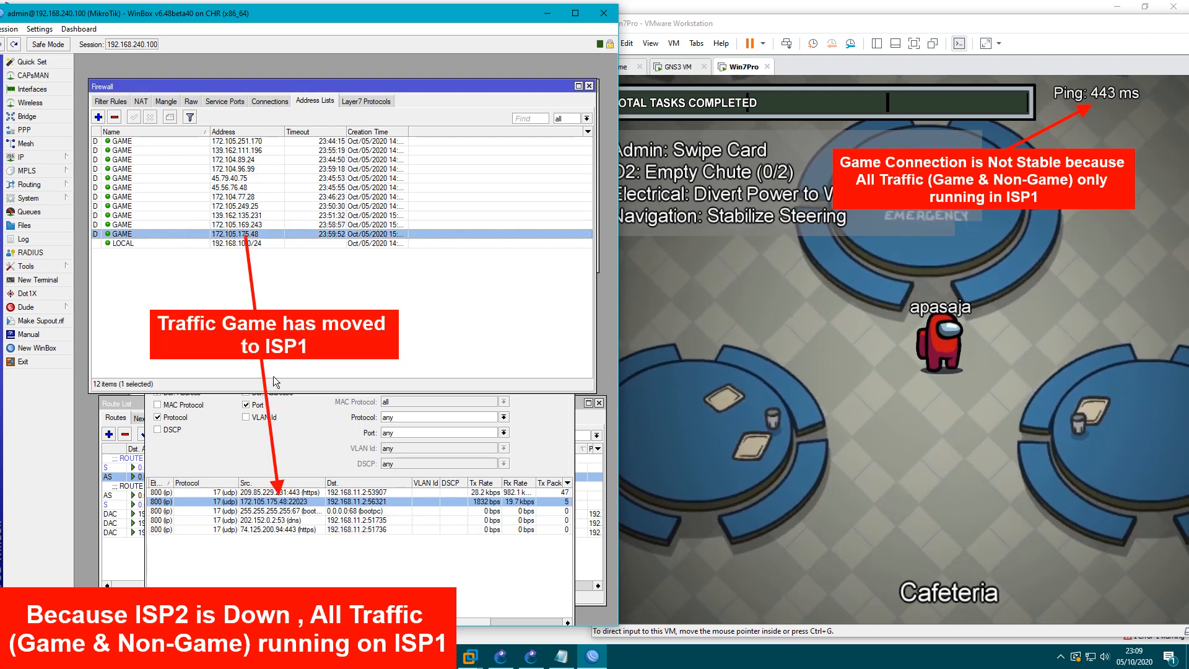
{"action": "left_click", "coordinate": [263, 409]}
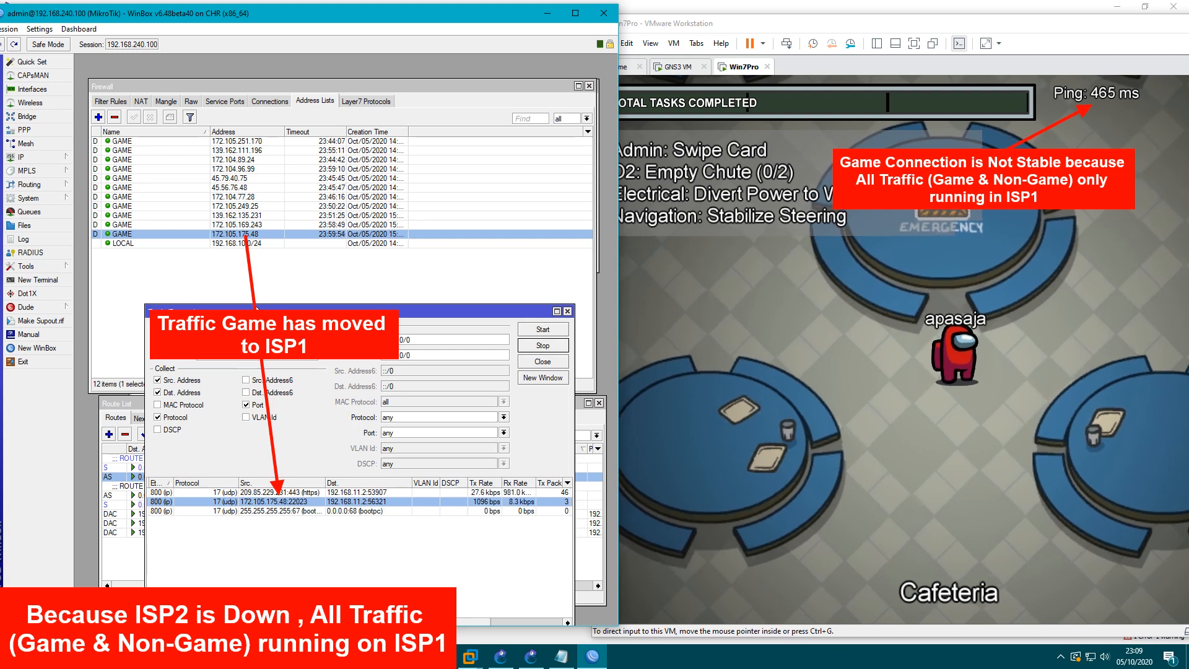
{"action": "left_click_drag", "start_coordinate": [294, 310], "coordinate": [341, 283]}
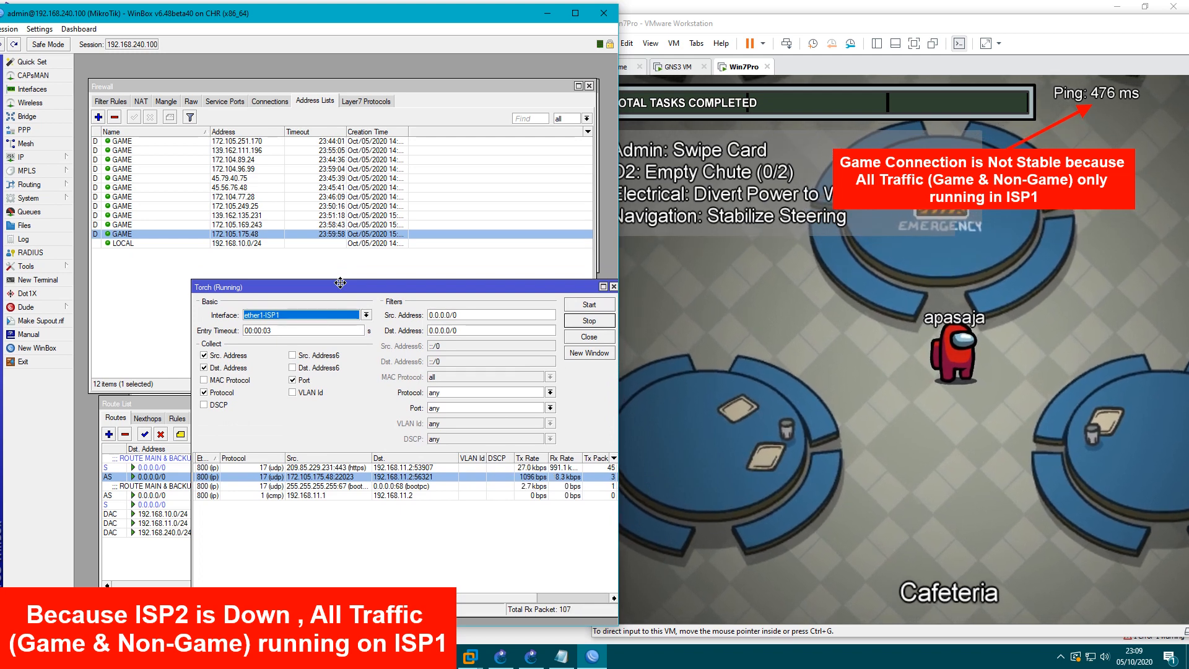
Step: Enable the ether2-ISP2 interface again and bring the firewall address list and Torch windows back to the front
{"action": "left_click_drag", "start_coordinate": [253, 90], "coordinate": [251, 129]}
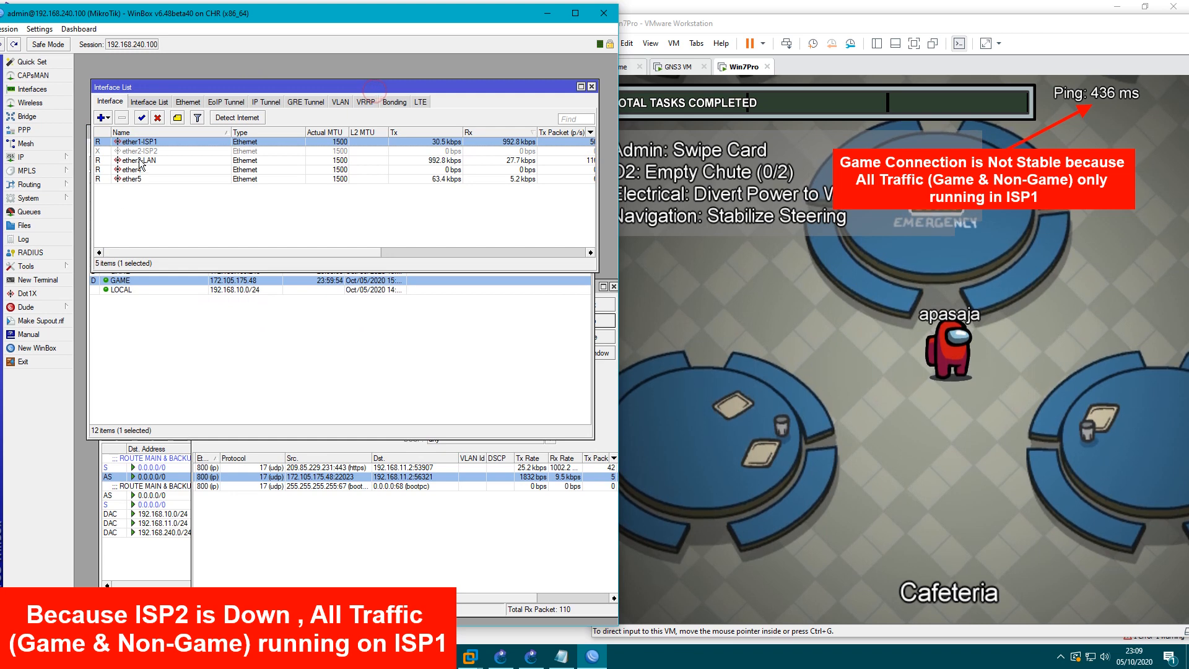
{"action": "left_click", "coordinate": [142, 151]}
{"action": "left_click", "coordinate": [141, 117]}
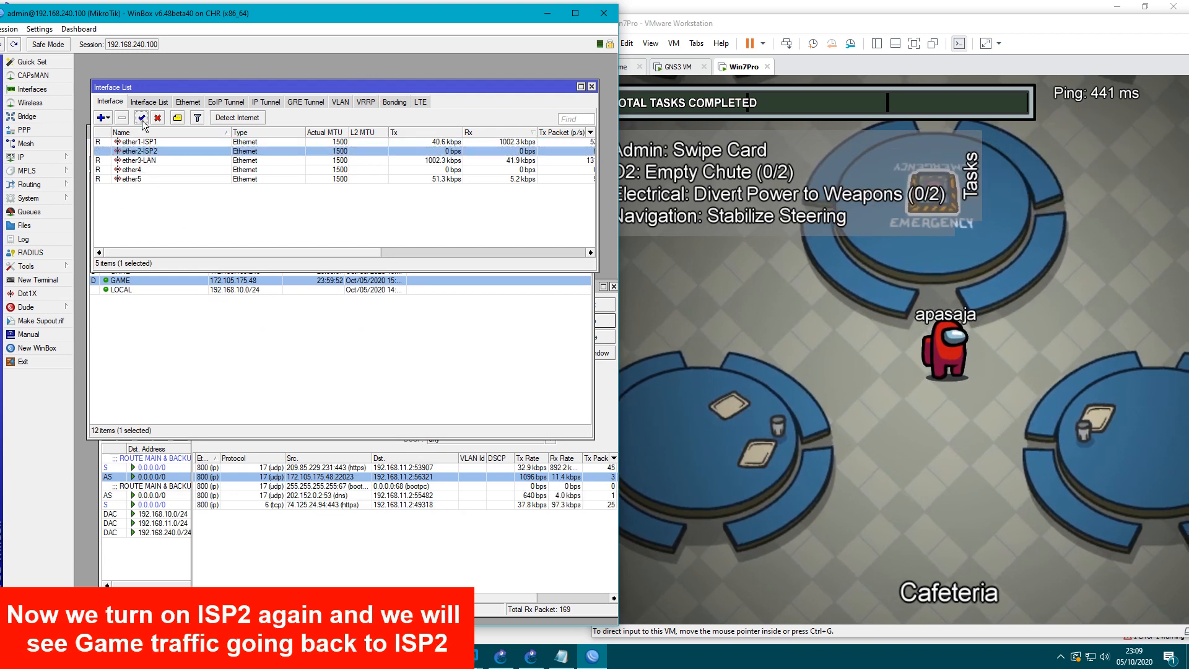
{"action": "left_click", "coordinate": [218, 350]}
{"action": "left_click_drag", "start_coordinate": [270, 132], "coordinate": [261, 92]}
{"action": "left_click", "coordinate": [331, 426]}
Step: Dismiss the game's disconnection message and restart Torch on the ether2-ISP2 interface
{"action": "left_click", "coordinate": [871, 414]}
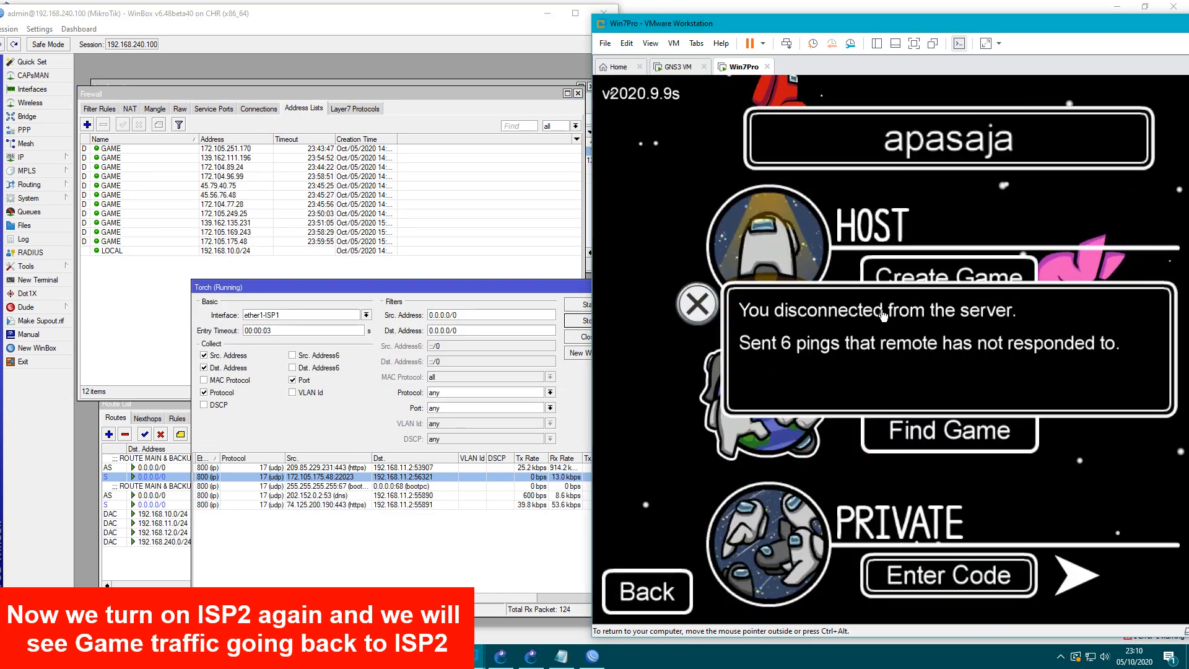
{"action": "left_click", "coordinate": [697, 305]}
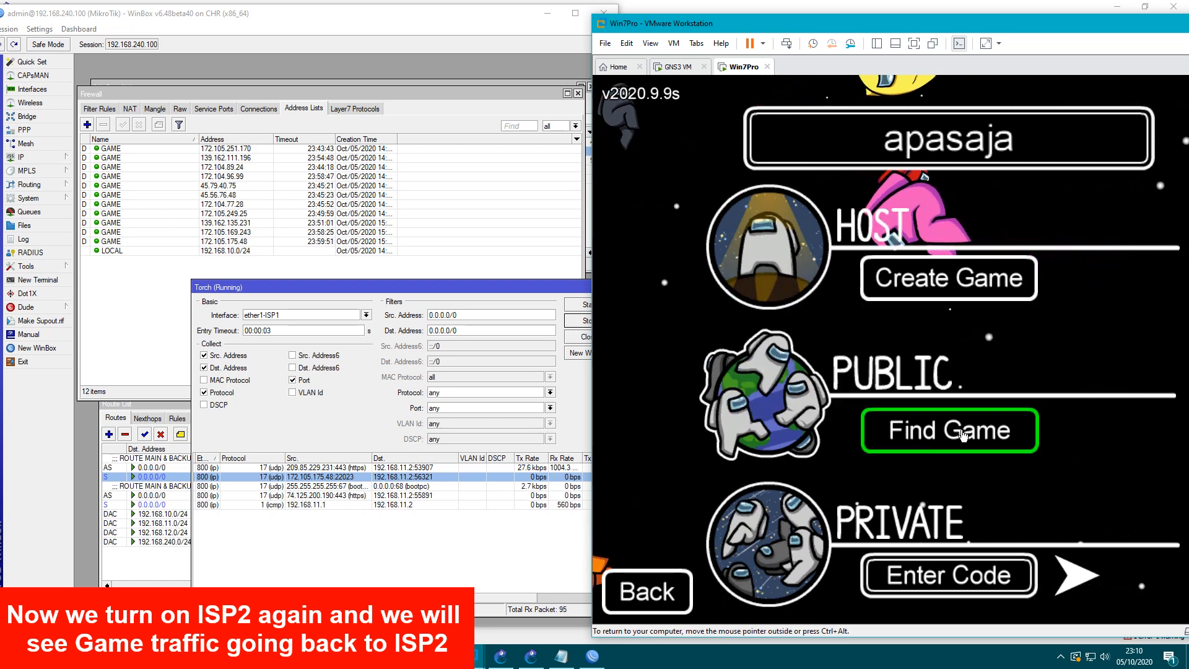
{"action": "left_click", "coordinate": [328, 496]}
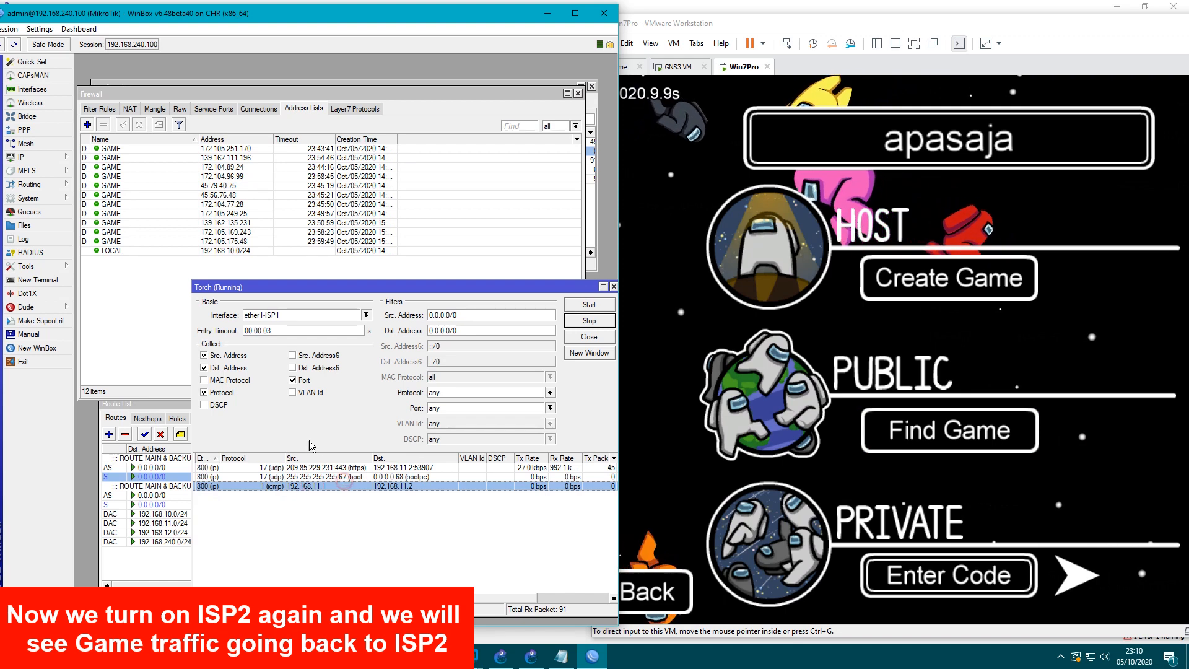
{"action": "left_click", "coordinate": [308, 315]}
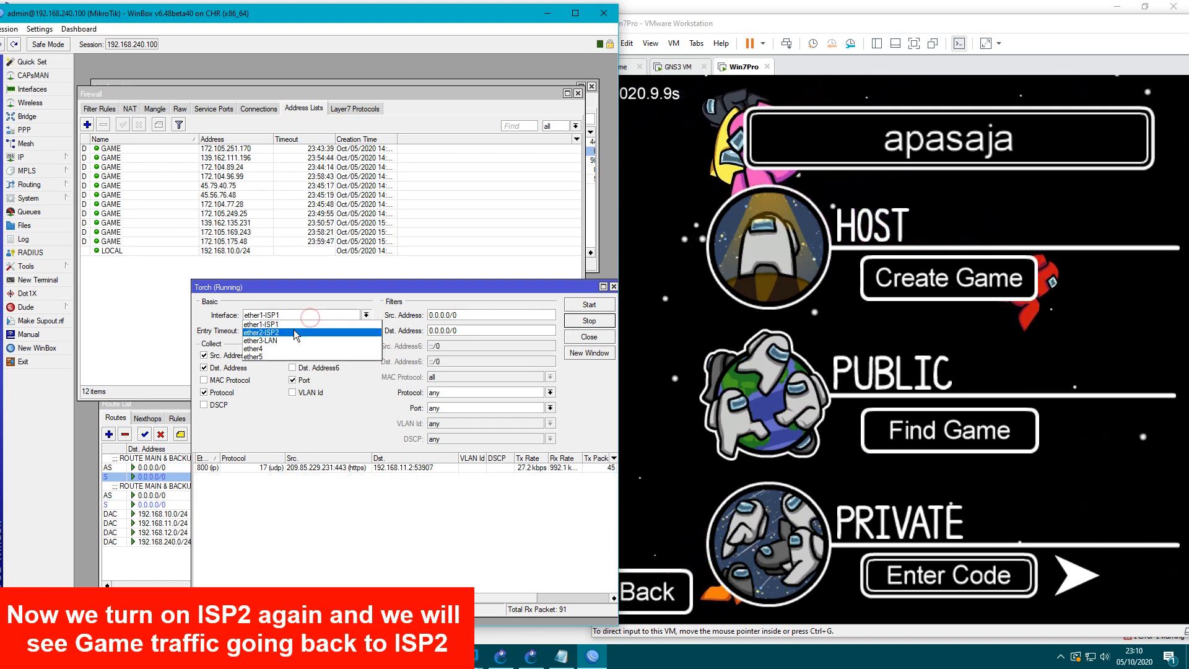
{"action": "left_click", "coordinate": [293, 330]}
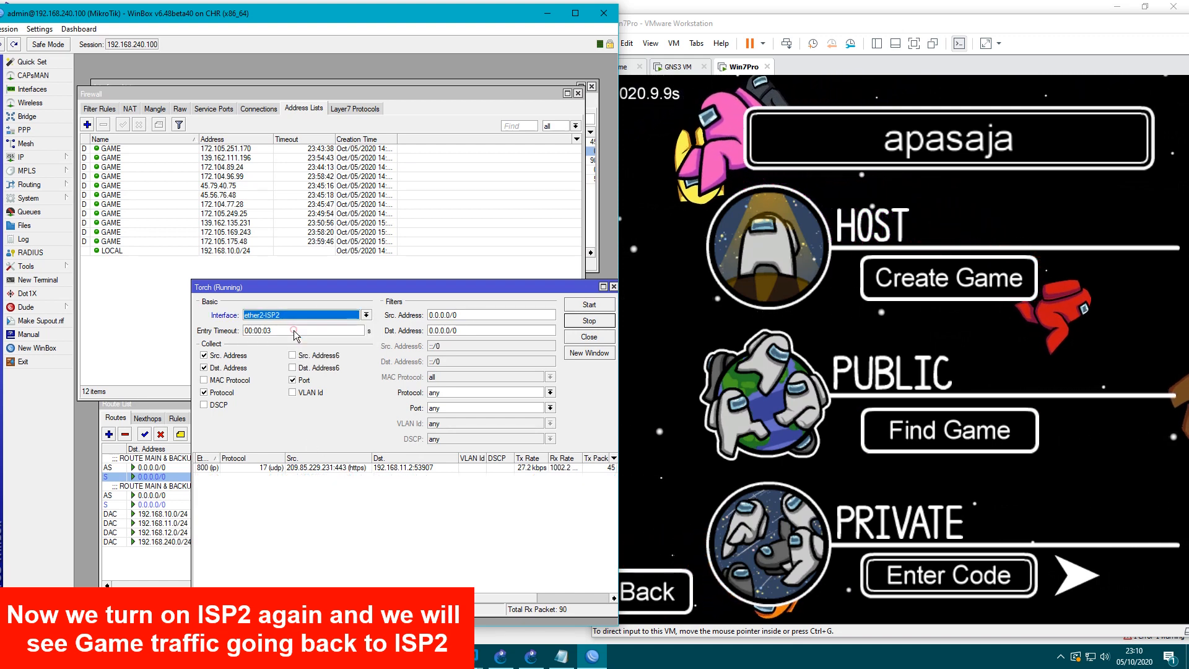
{"action": "left_click", "coordinate": [589, 304]}
Step: List public games in Among Us and match server 172.104.96.99 in the ether2-ISP2 Torch with its GAME address list entry
{"action": "left_click", "coordinate": [949, 429]}
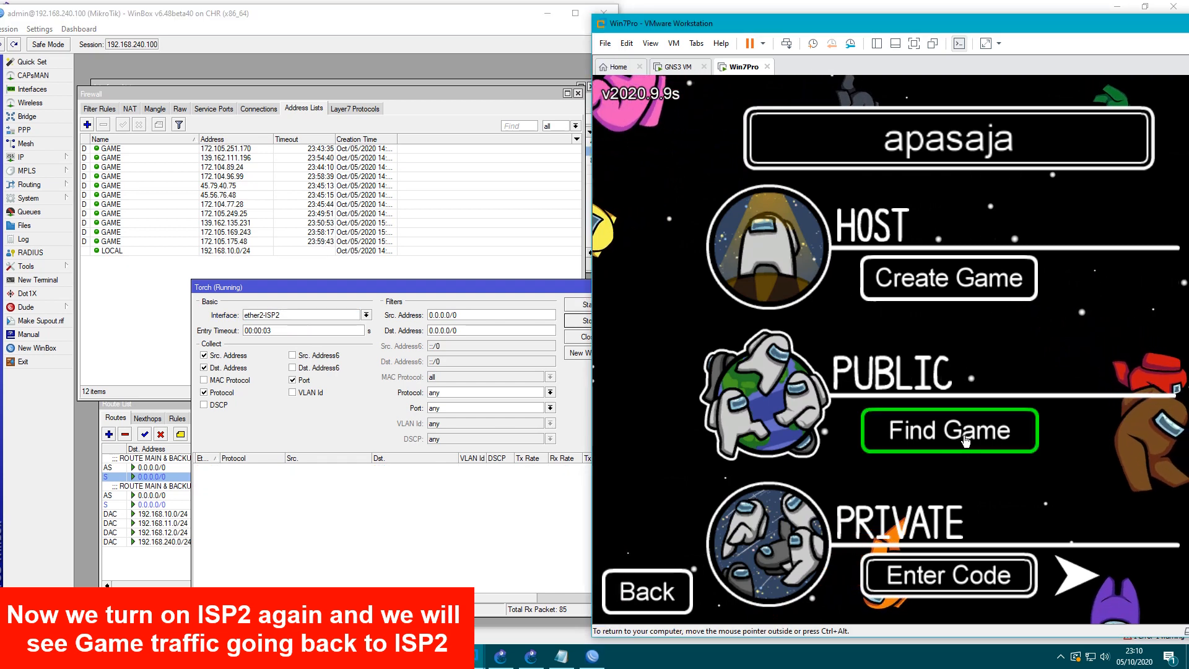
{"action": "left_click", "coordinate": [949, 430]}
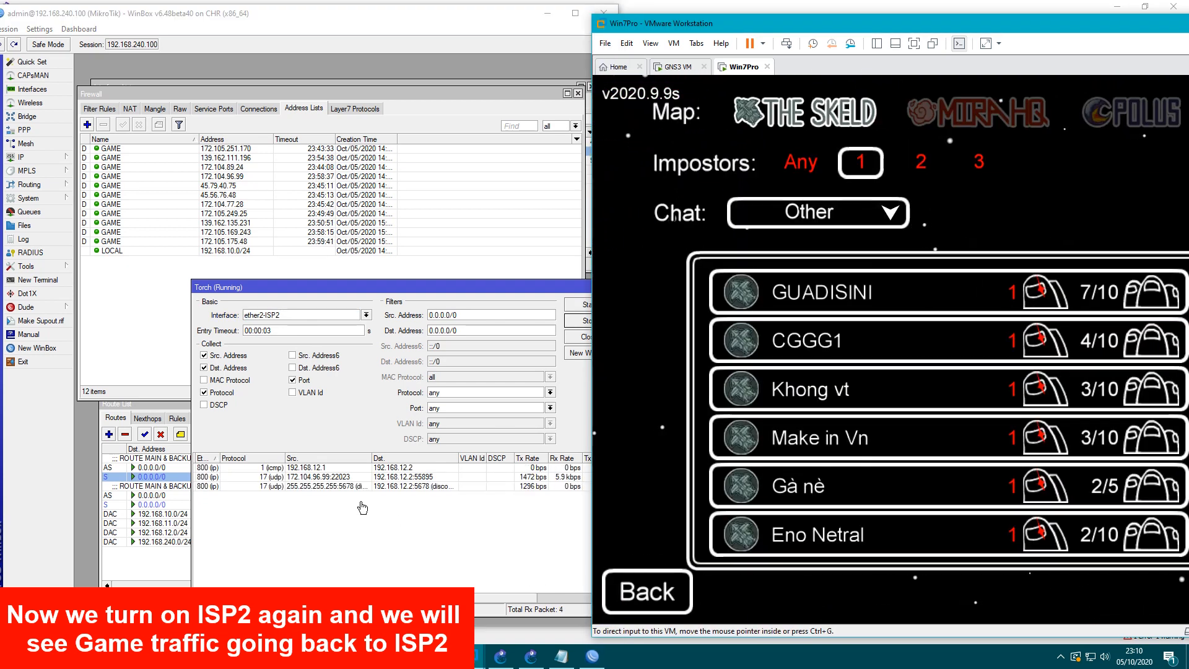
{"action": "left_click", "coordinate": [357, 478]}
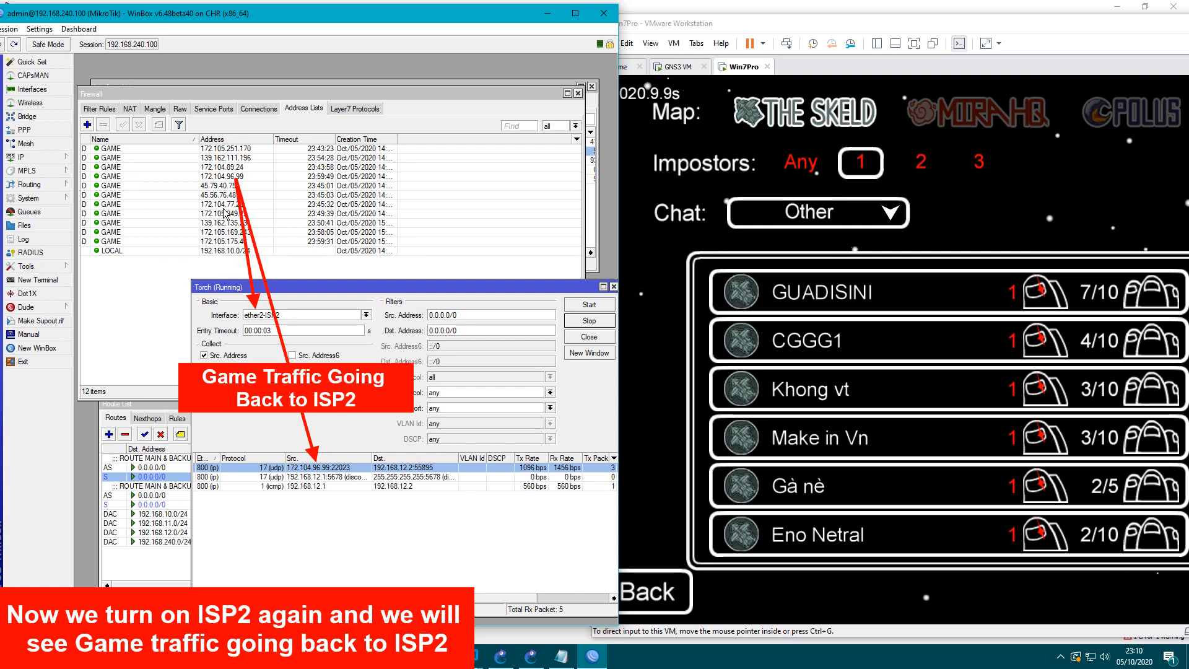
{"action": "left_click", "coordinate": [224, 176]}
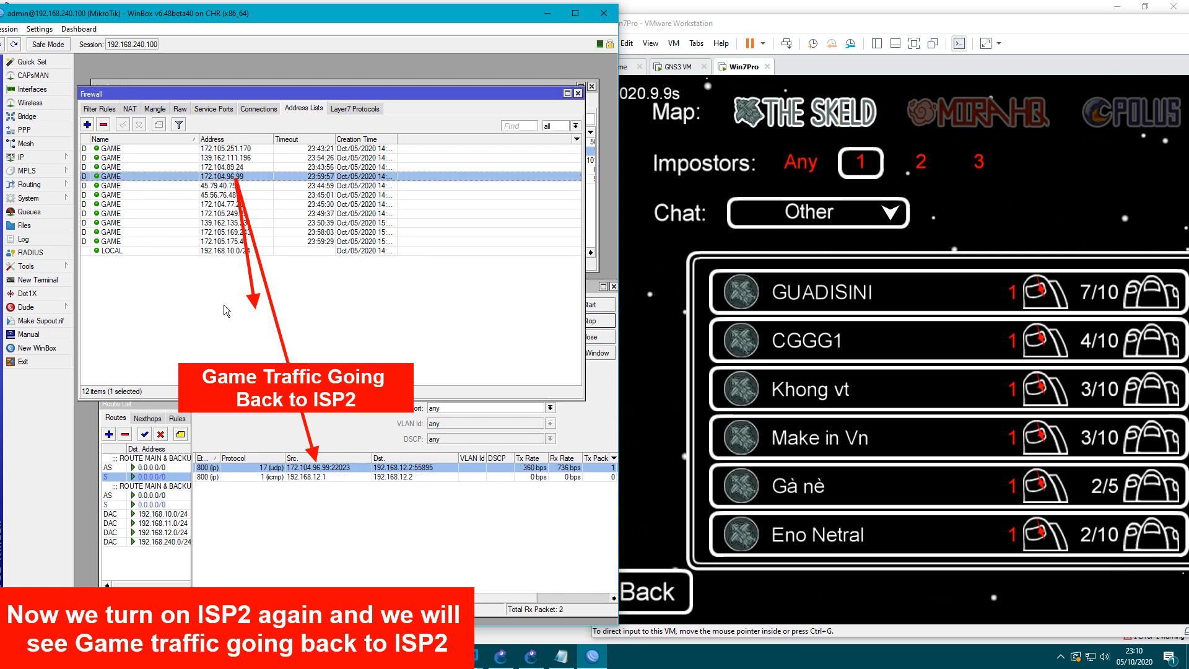
{"action": "left_click", "coordinate": [334, 438]}
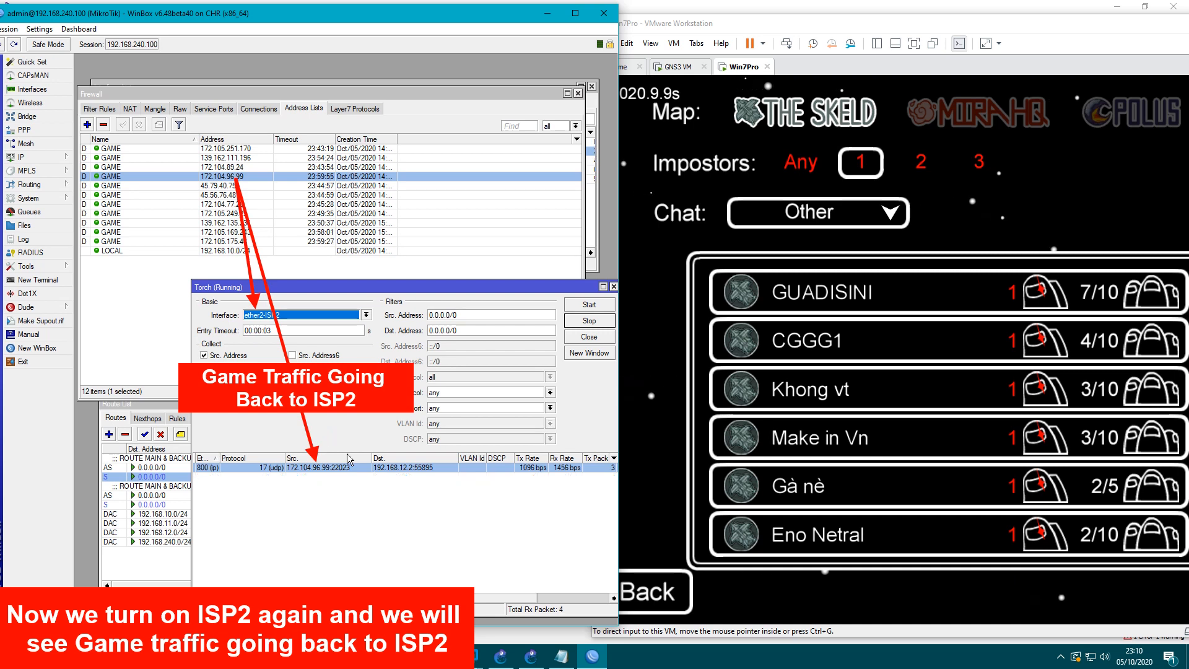
Step: In the Win7Pro virtual machine, try the third public Among Us game, dismiss the message, list games again and join the 7/10 one
{"action": "left_click", "coordinate": [836, 402]}
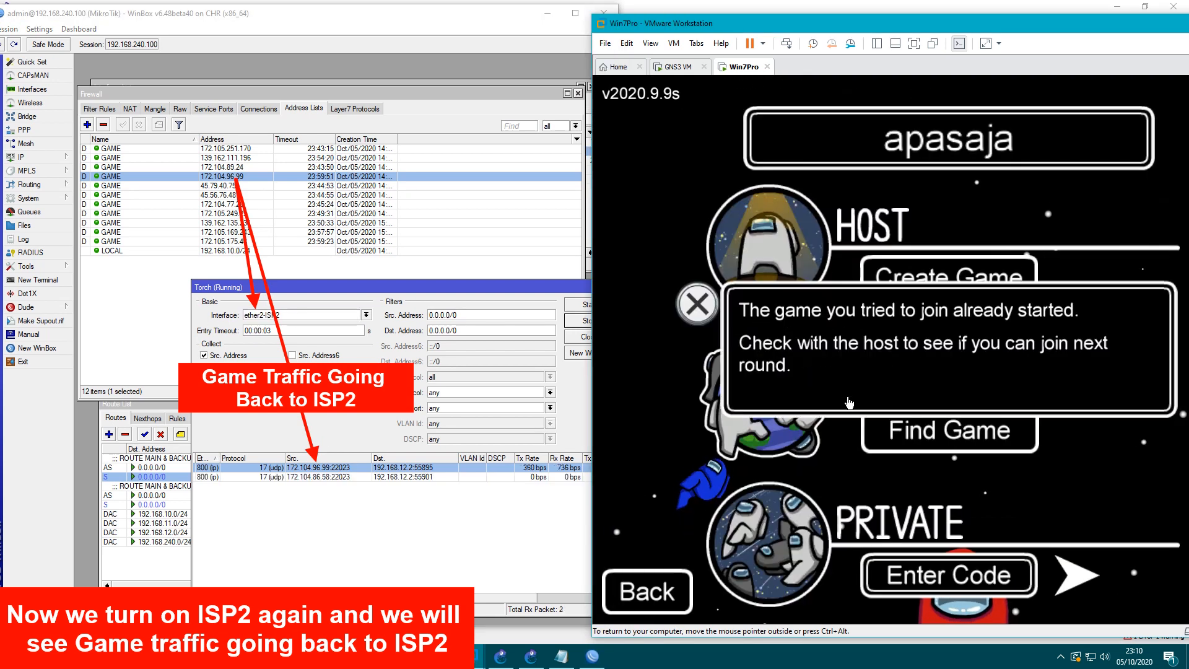
{"action": "left_click", "coordinate": [697, 303]}
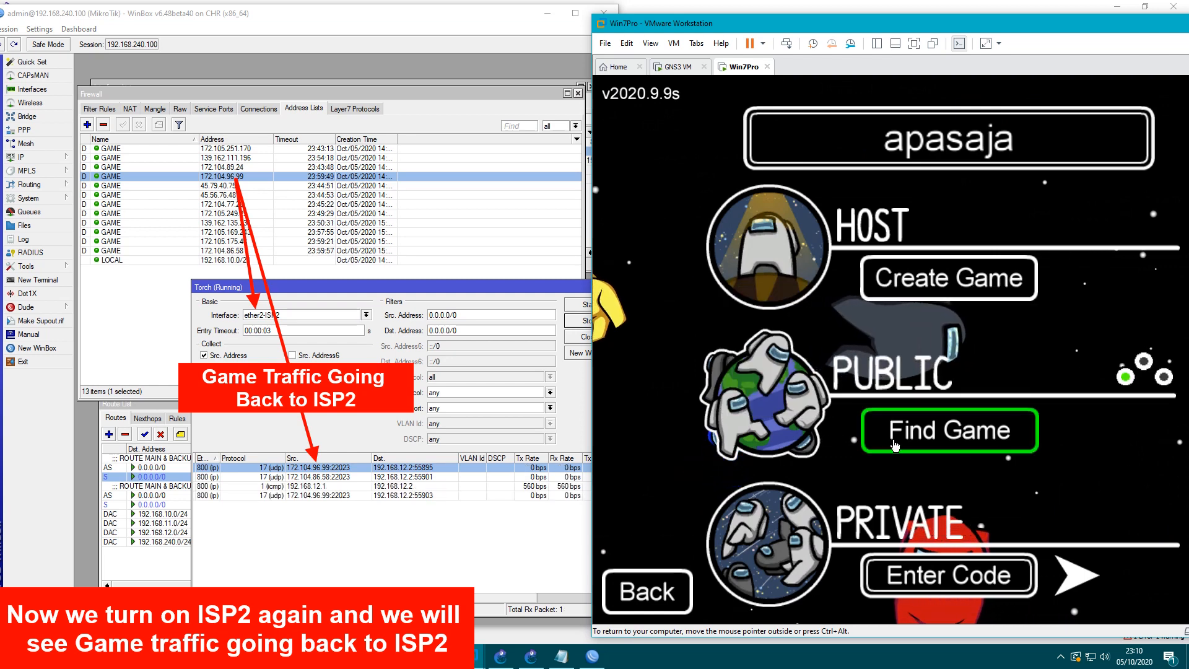
{"action": "left_click", "coordinate": [949, 430]}
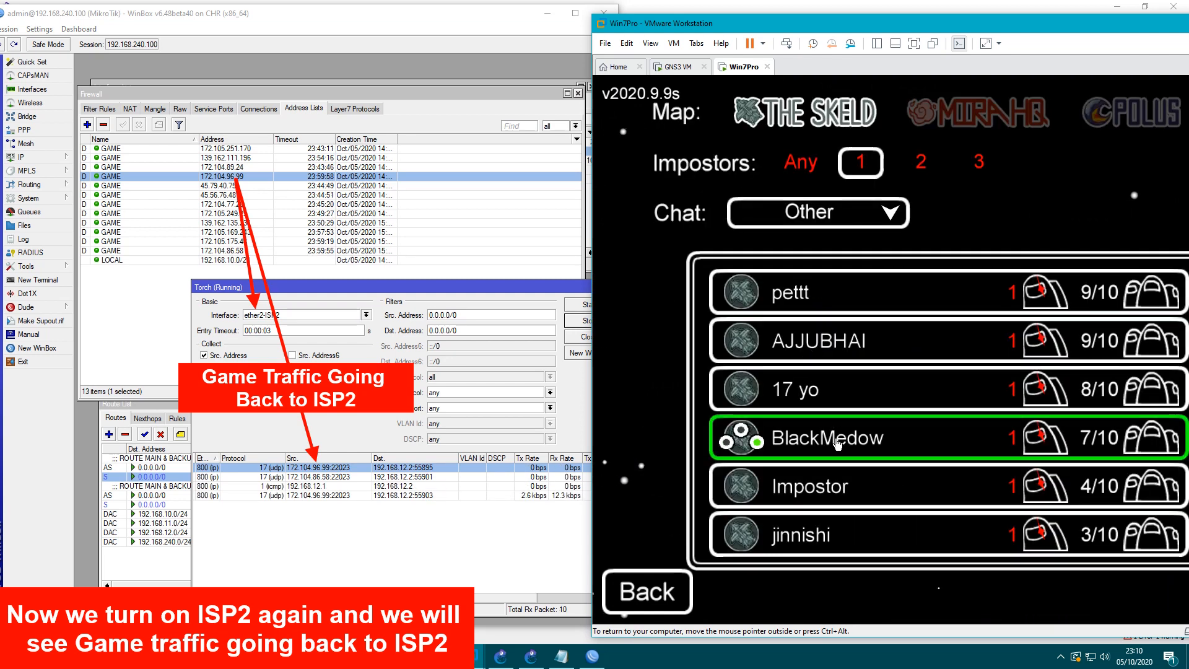
{"action": "left_click", "coordinate": [837, 444]}
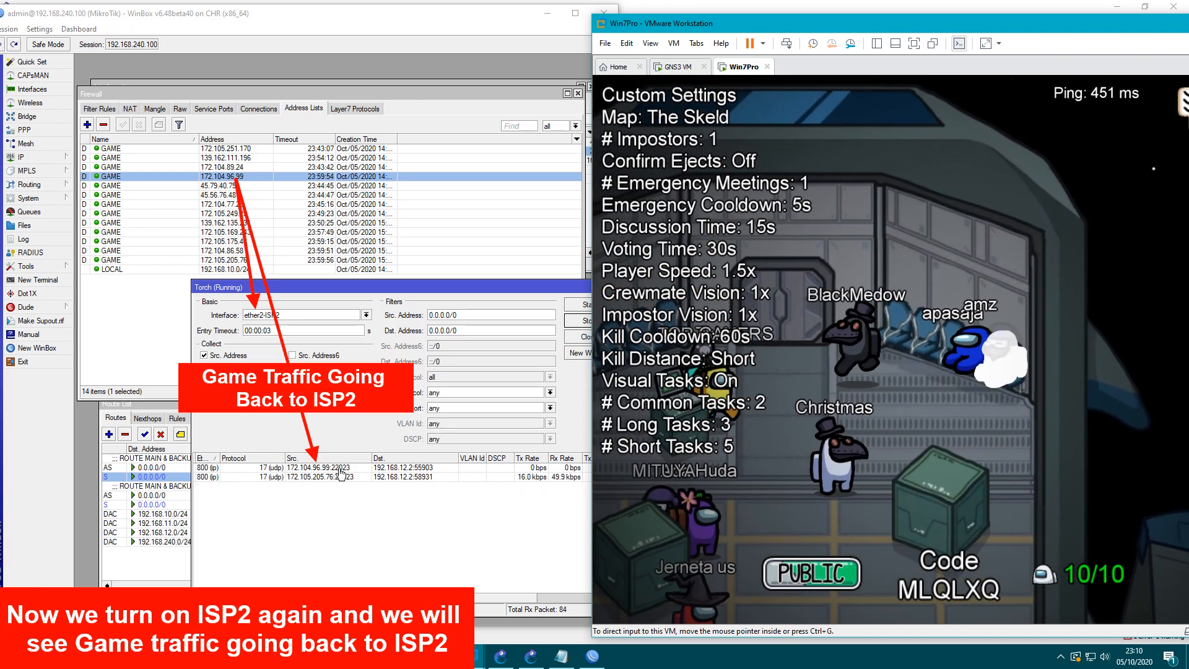
Step: Match game server 172.105.205.76 in the ether2-ISP2 Torch with its GAME entry in the firewall address list
{"action": "left_click", "coordinate": [342, 472]}
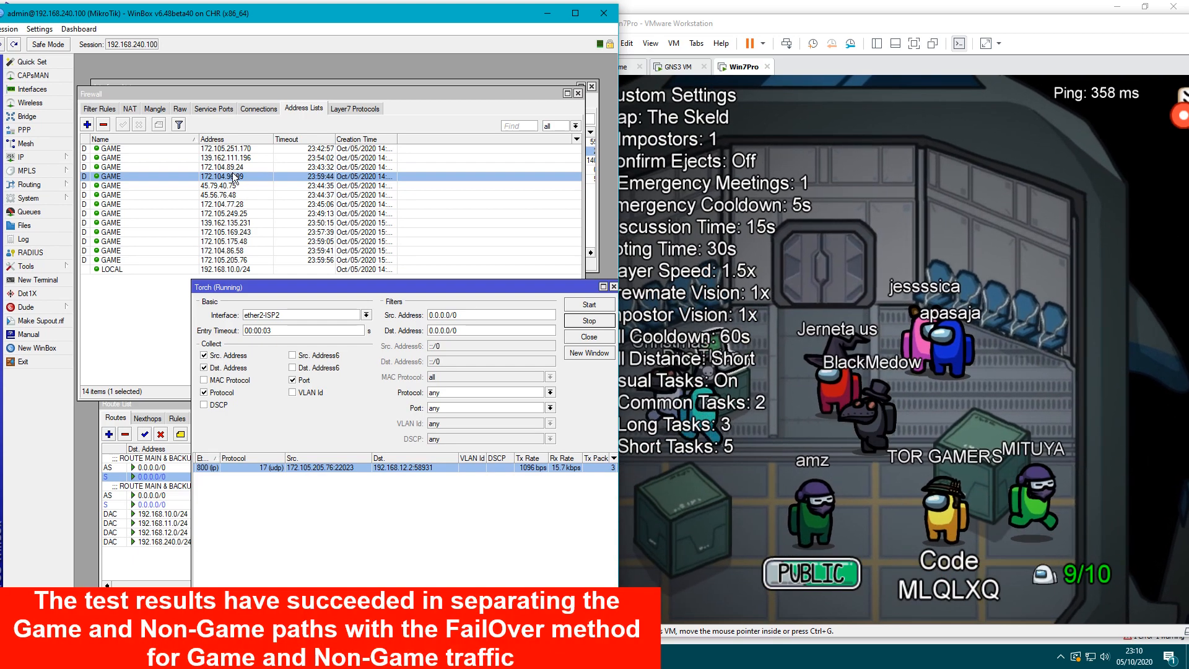
{"action": "left_click", "coordinate": [232, 260]}
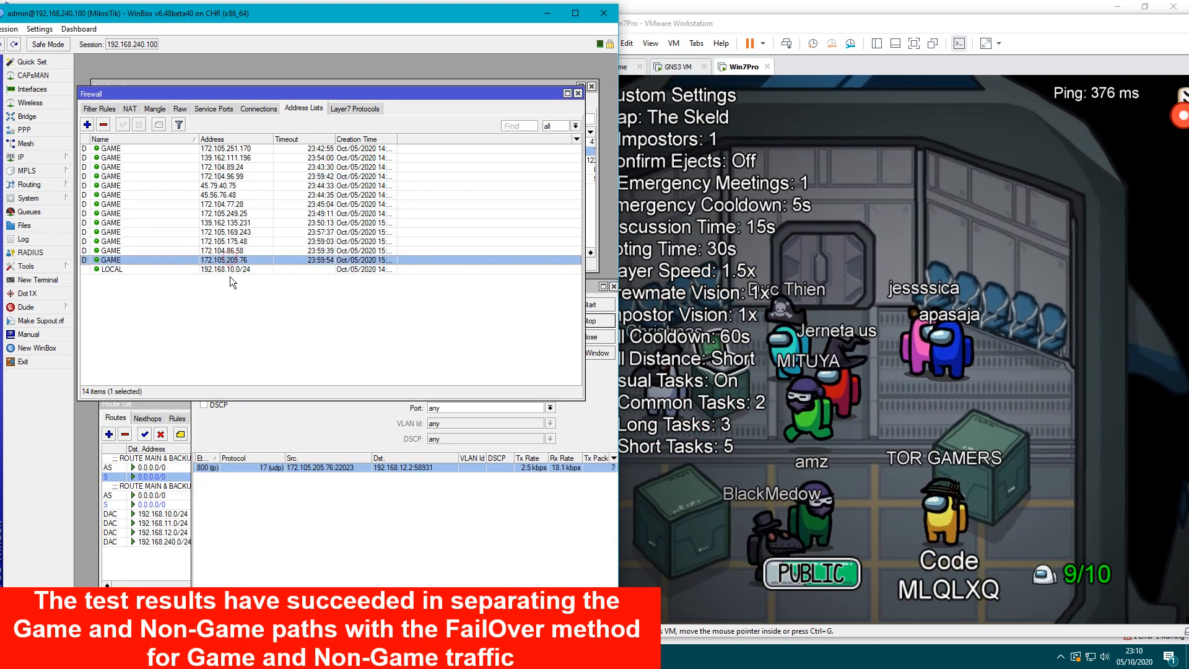
{"action": "left_click", "coordinate": [385, 526]}
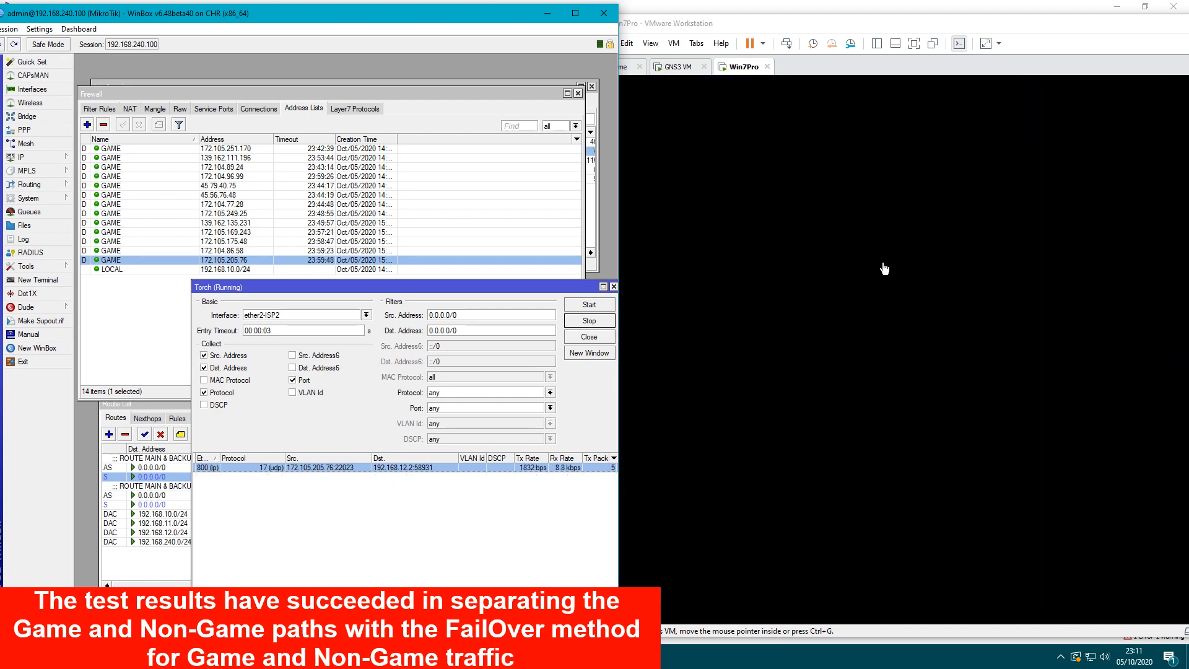
{"action": "left_click", "coordinate": [857, 419]}
{"action": "left_click", "coordinate": [470, 555]}
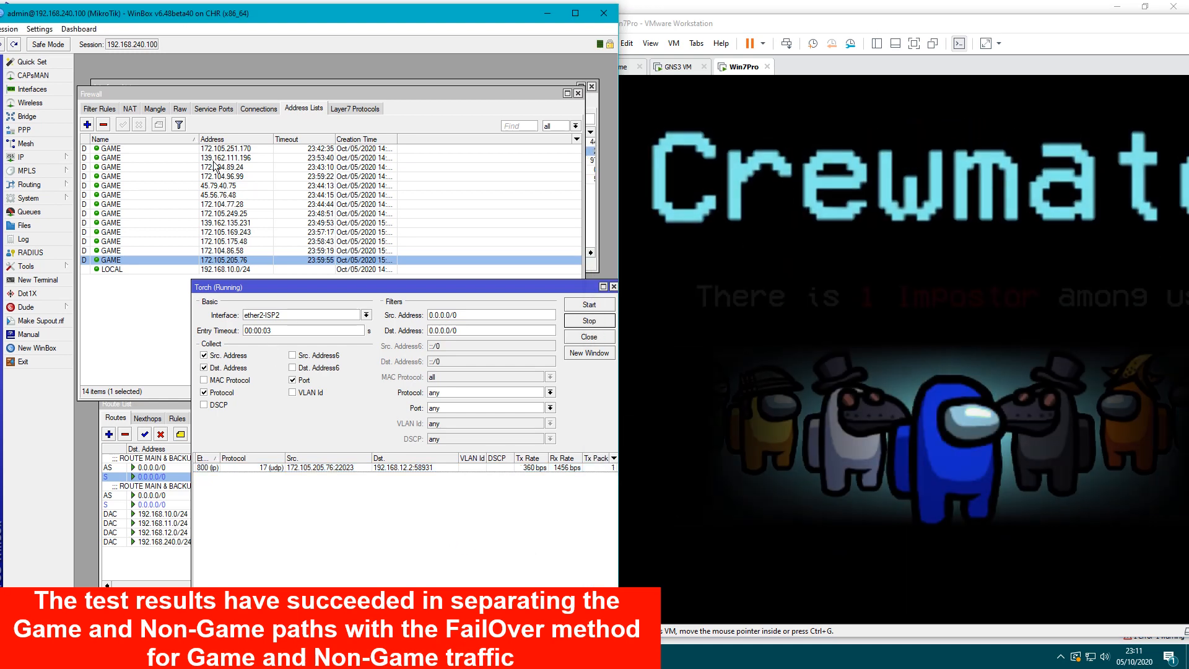
Step: Show the firewall mangle rules and copy the game port list in the first line of the Notepad notes
{"action": "left_click", "coordinate": [155, 109]}
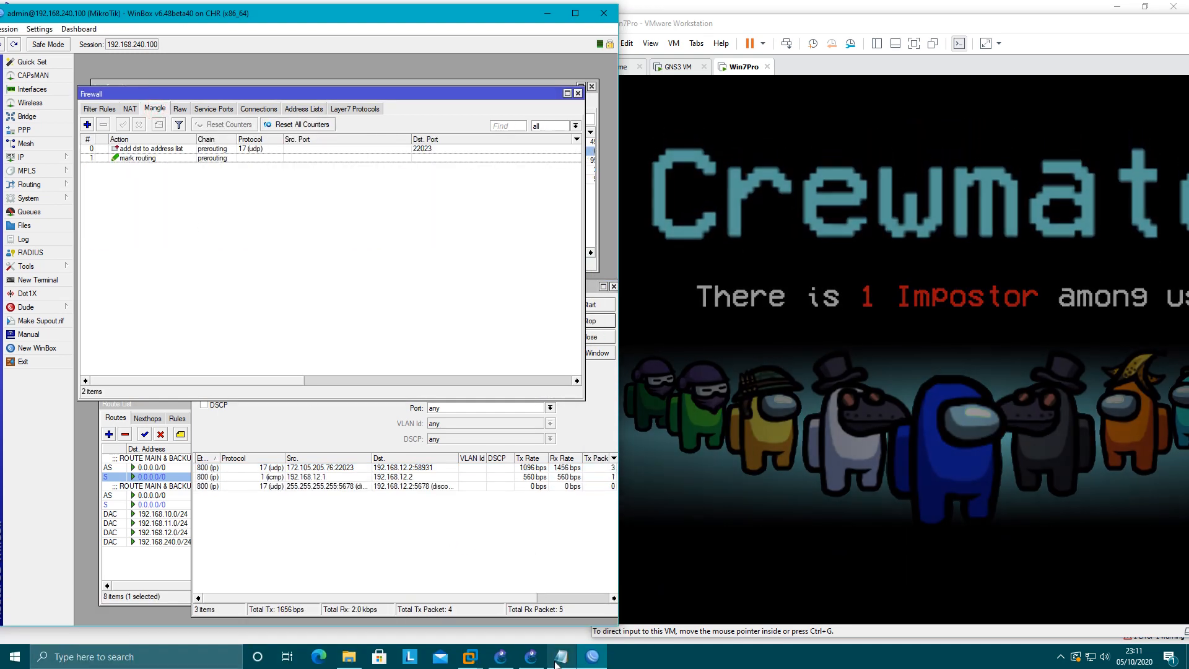
{"action": "left_click", "coordinate": [561, 657]}
{"action": "left_click_drag", "start_coordinate": [939, 125], "coordinate": [557, 125]}
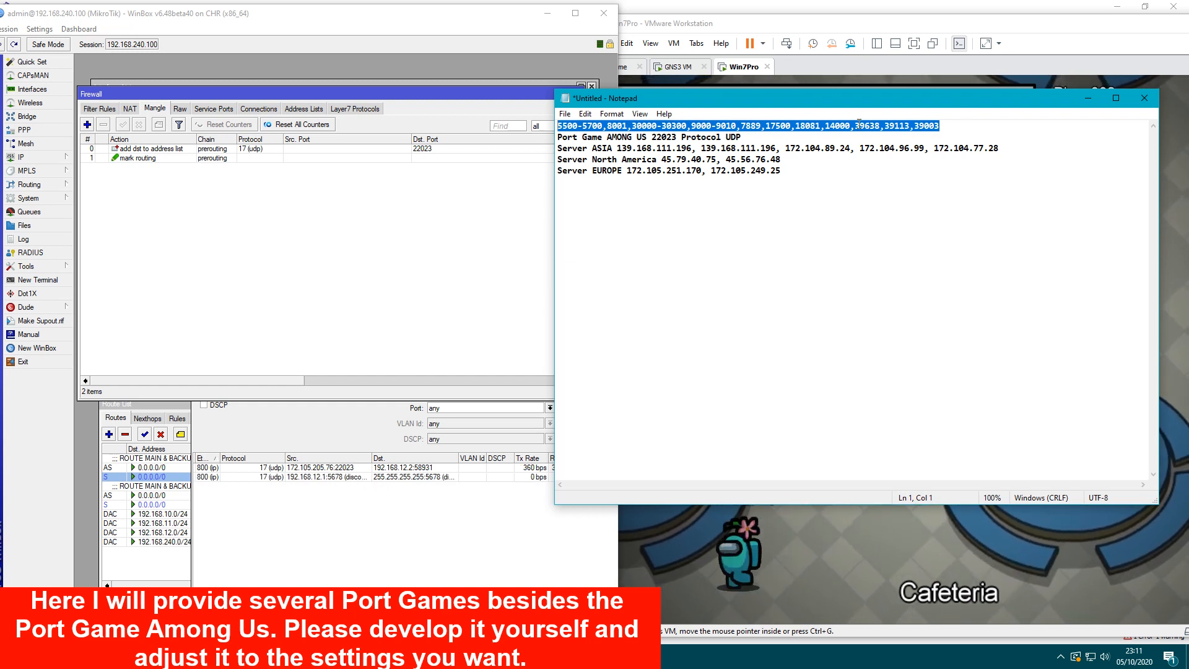
{"action": "right_click", "coordinate": [781, 125]}
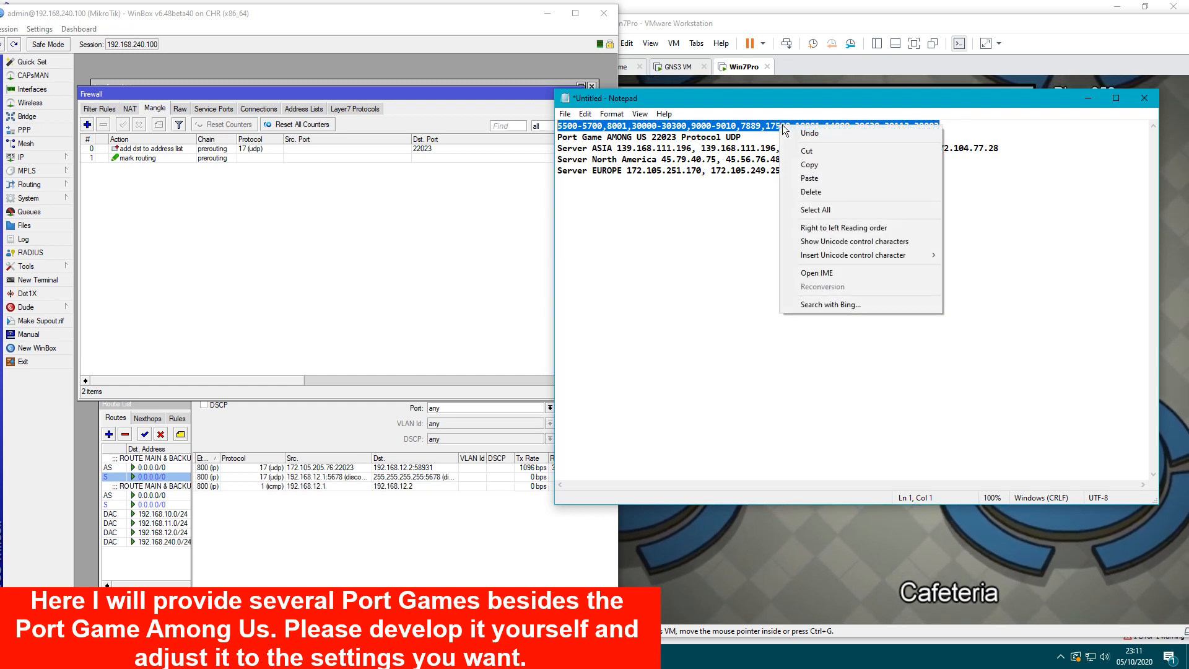
{"action": "left_click", "coordinate": [832, 166]}
{"action": "double_click", "coordinate": [254, 149]}
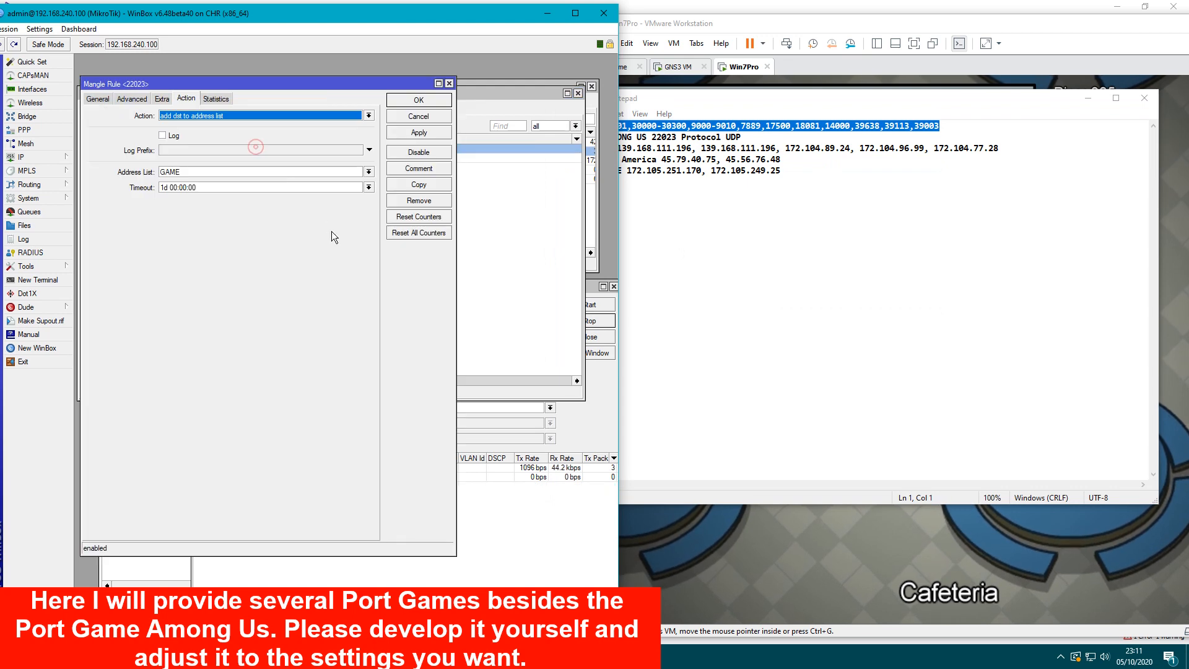
{"action": "left_click", "coordinate": [98, 99]}
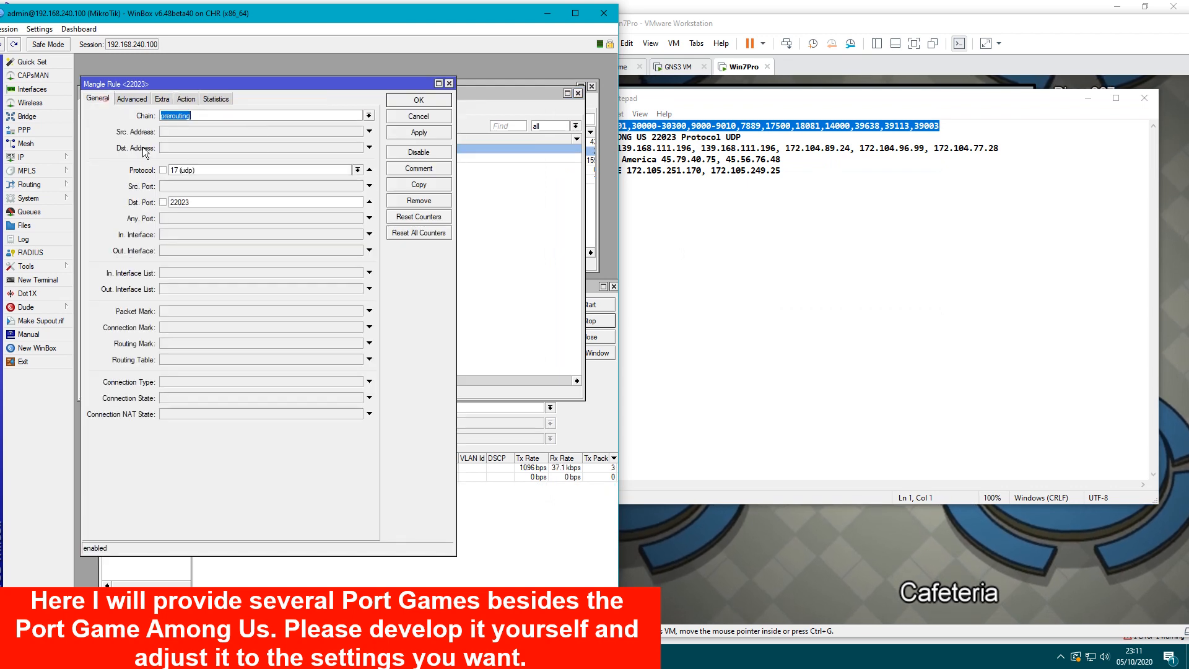
{"action": "left_click", "coordinate": [216, 202]}
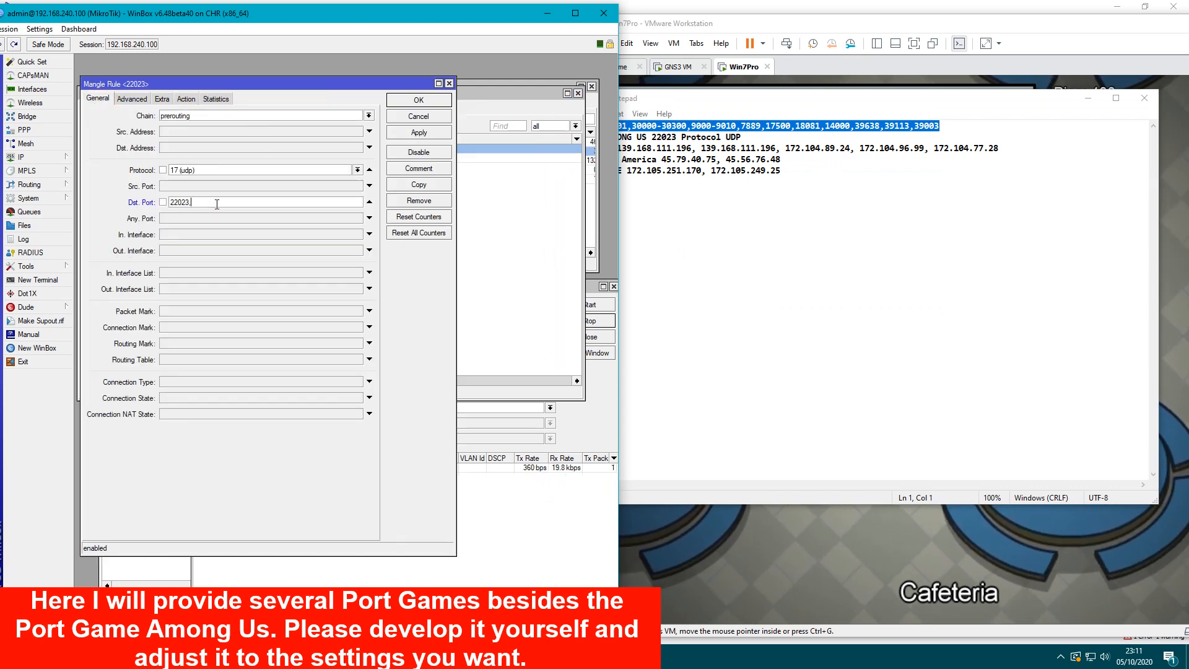
{"action": "type", "text": ","}
{"action": "key", "text": "ctrl+v"}
{"action": "left_click", "coordinate": [412, 132]}
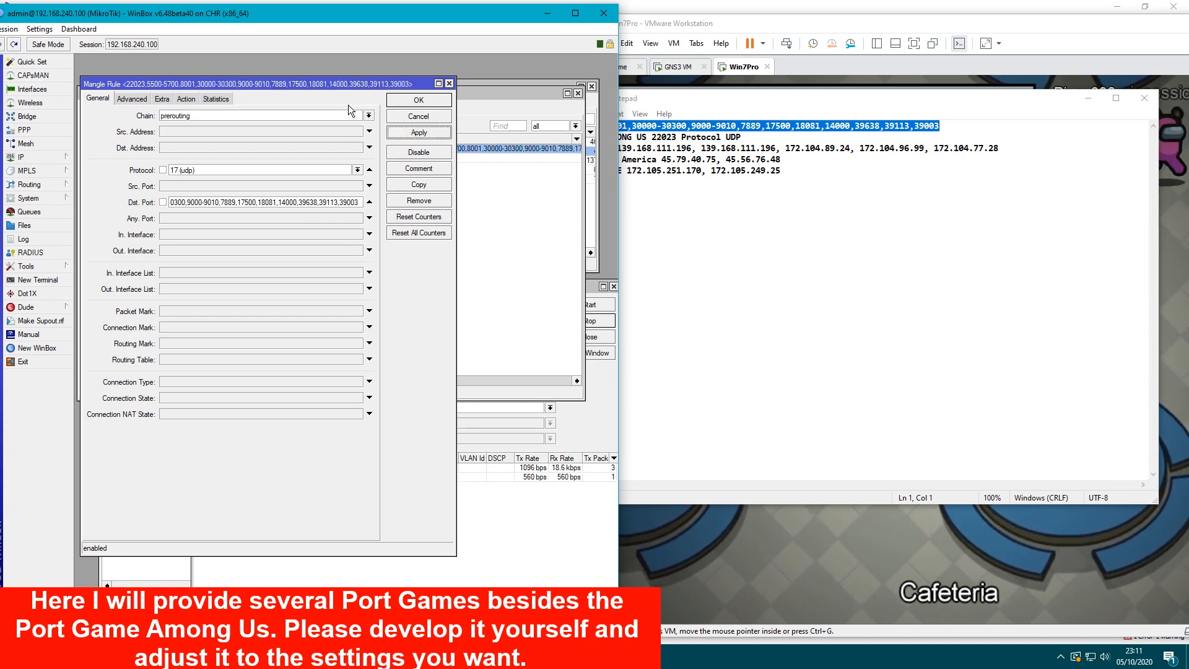
Step: Duplicate the UDP game-port mangle rule as a TCP rule with the same destination ports and save both rules
{"action": "left_click_drag", "start_coordinate": [347, 83], "coordinate": [430, 168]}
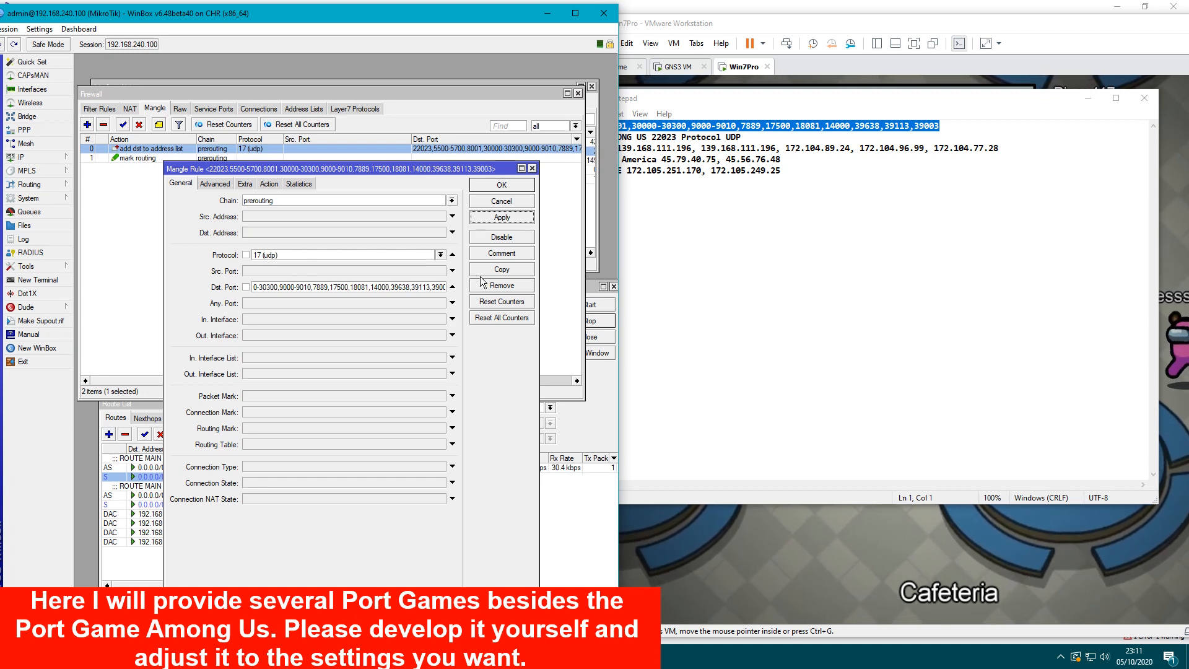
{"action": "left_click", "coordinate": [501, 270]}
{"action": "left_click", "coordinate": [99, 97]}
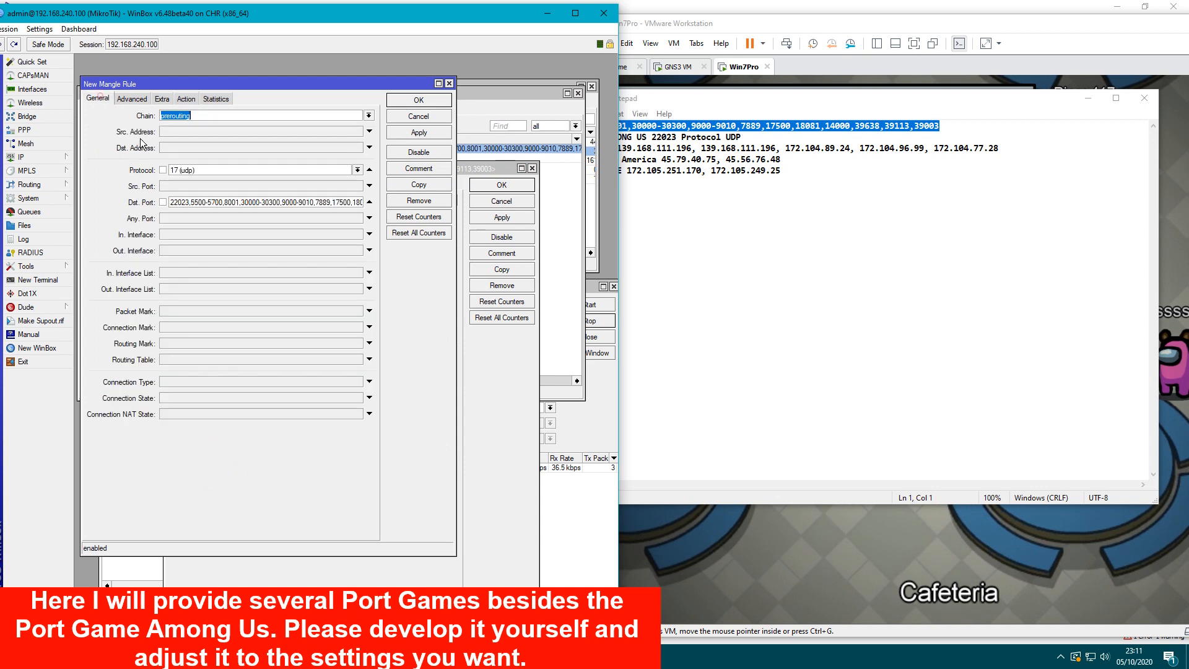
{"action": "left_click", "coordinate": [357, 171]}
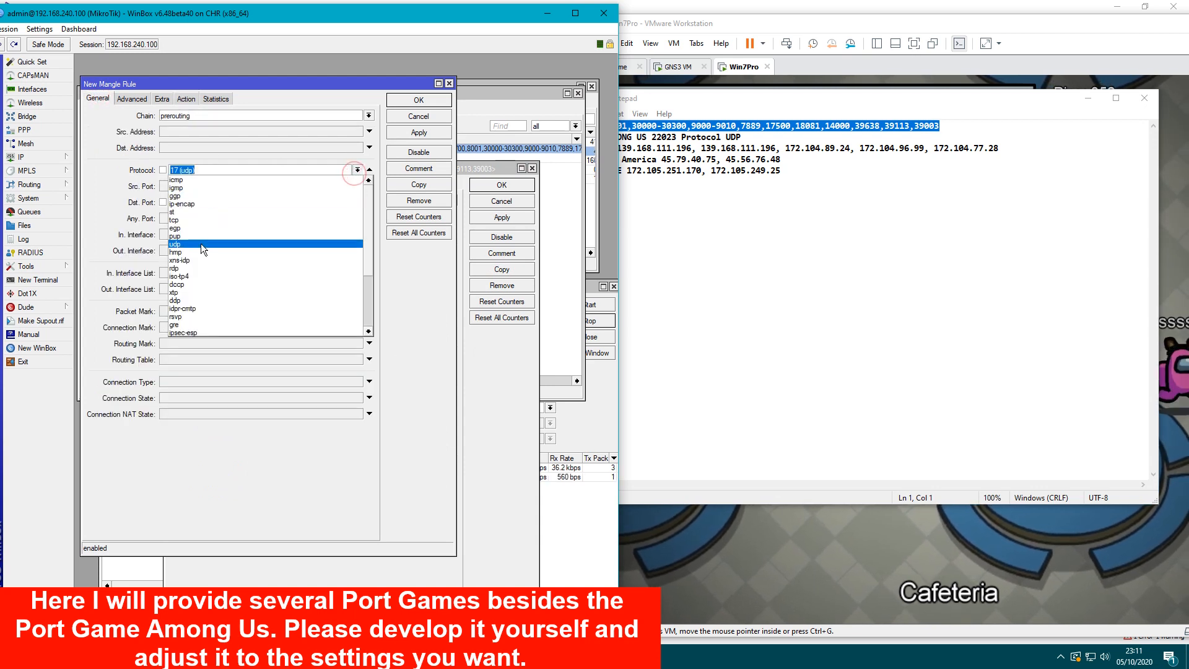
{"action": "left_click", "coordinate": [175, 220]}
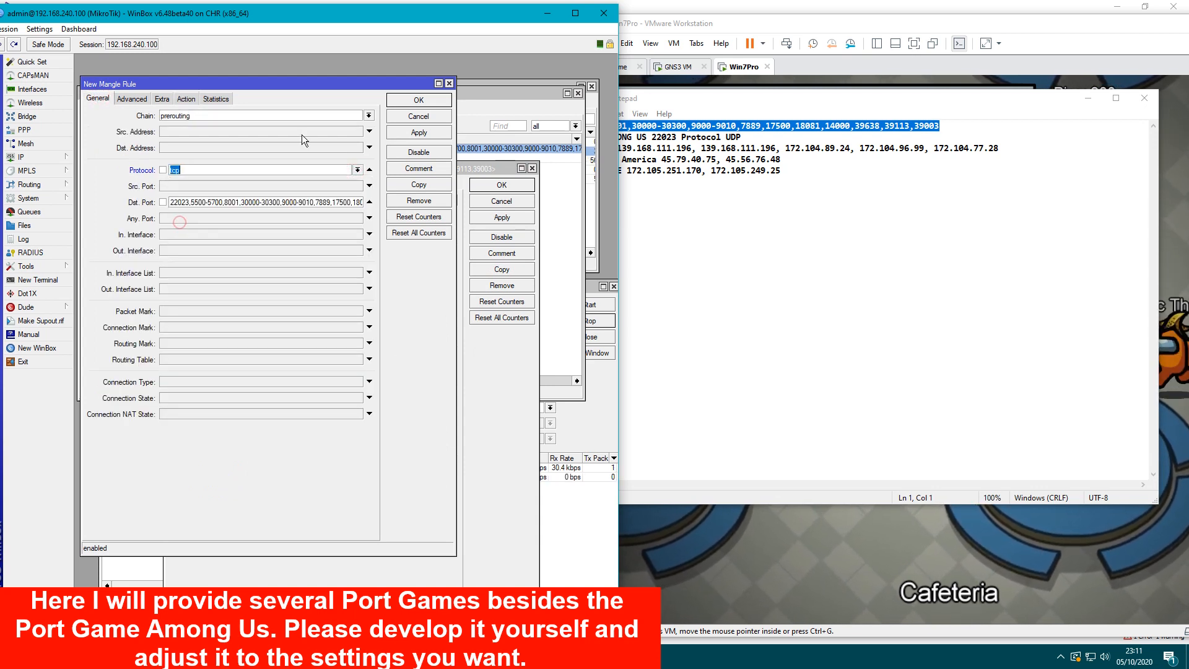
{"action": "left_click", "coordinate": [194, 171]}
{"action": "left_click", "coordinate": [414, 132]}
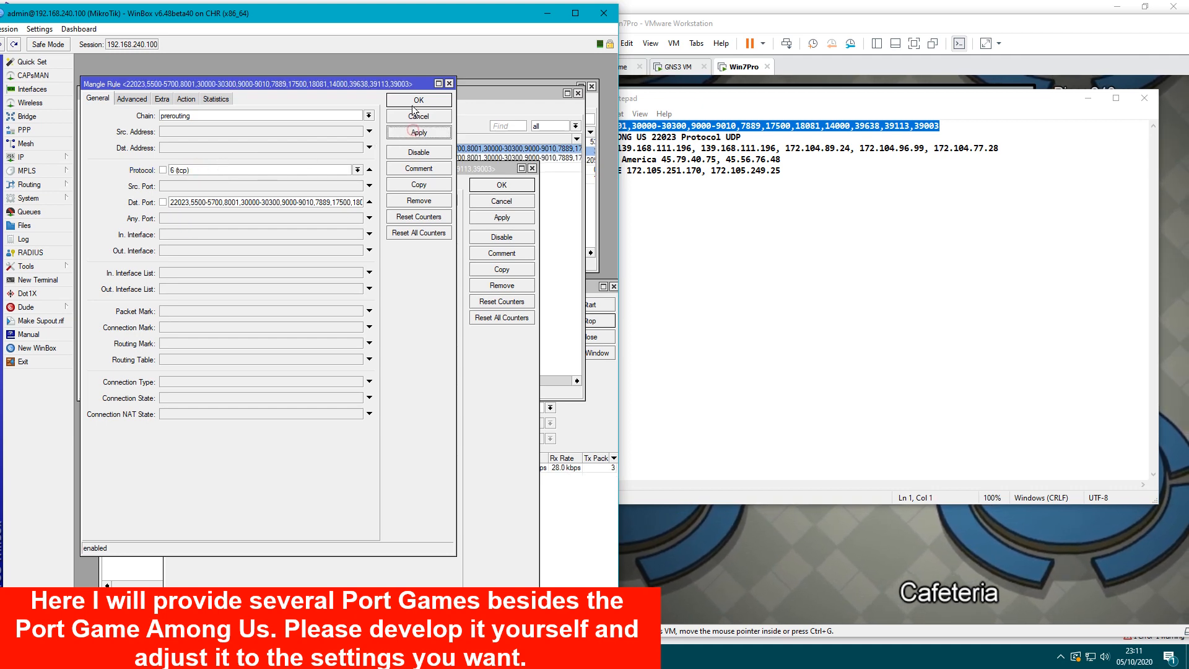
{"action": "left_click", "coordinate": [417, 100]}
{"action": "left_click", "coordinate": [493, 187]}
Step: Review the UDP and TCP add-dst-to-address-list rules together in the mangle list
{"action": "left_click_drag", "start_coordinate": [318, 378], "coordinate": [277, 318]}
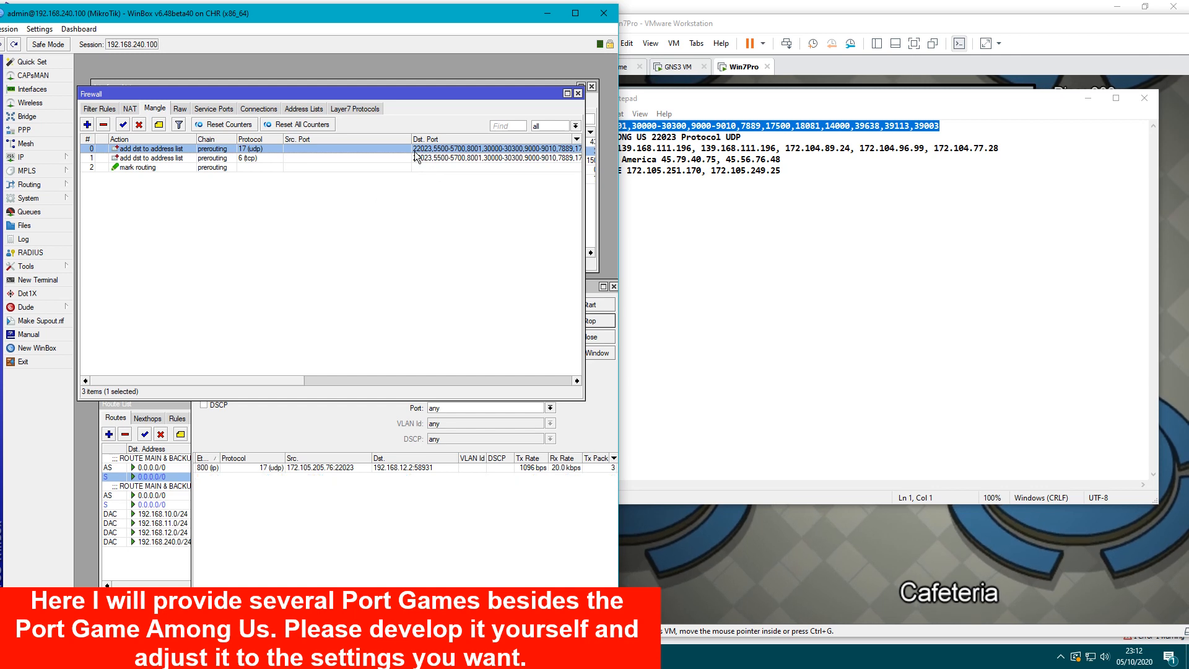
{"action": "left_click_drag", "start_coordinate": [305, 379], "coordinate": [177, 384]}
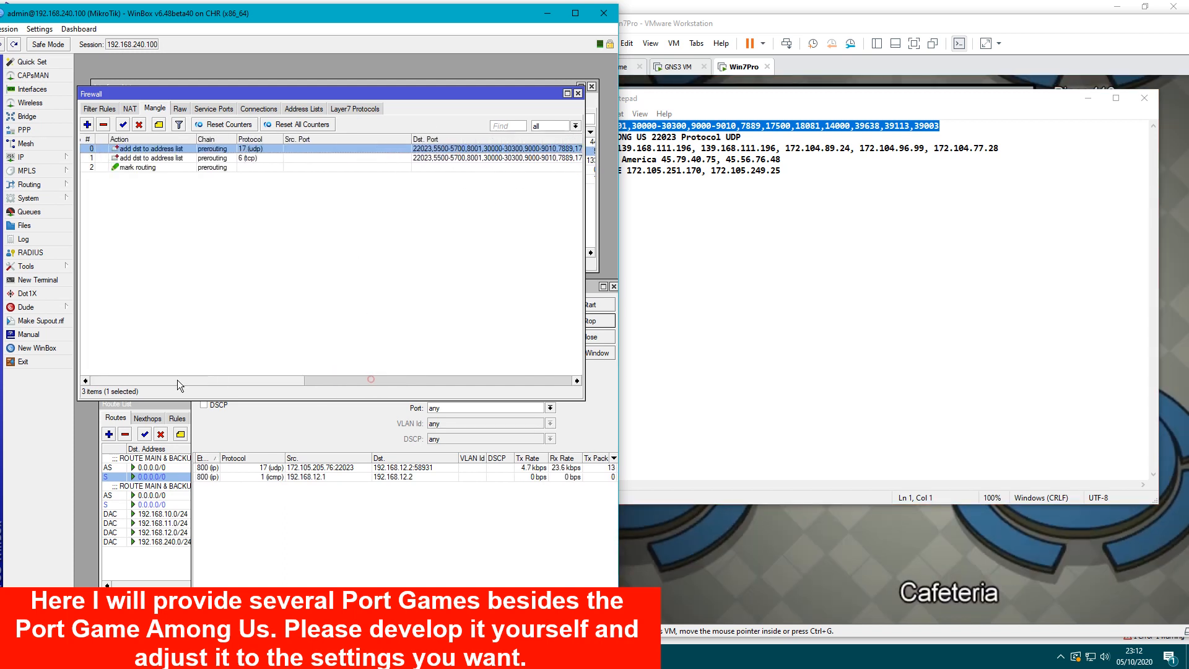
{"action": "left_click", "coordinate": [174, 159], "text": "shift"}
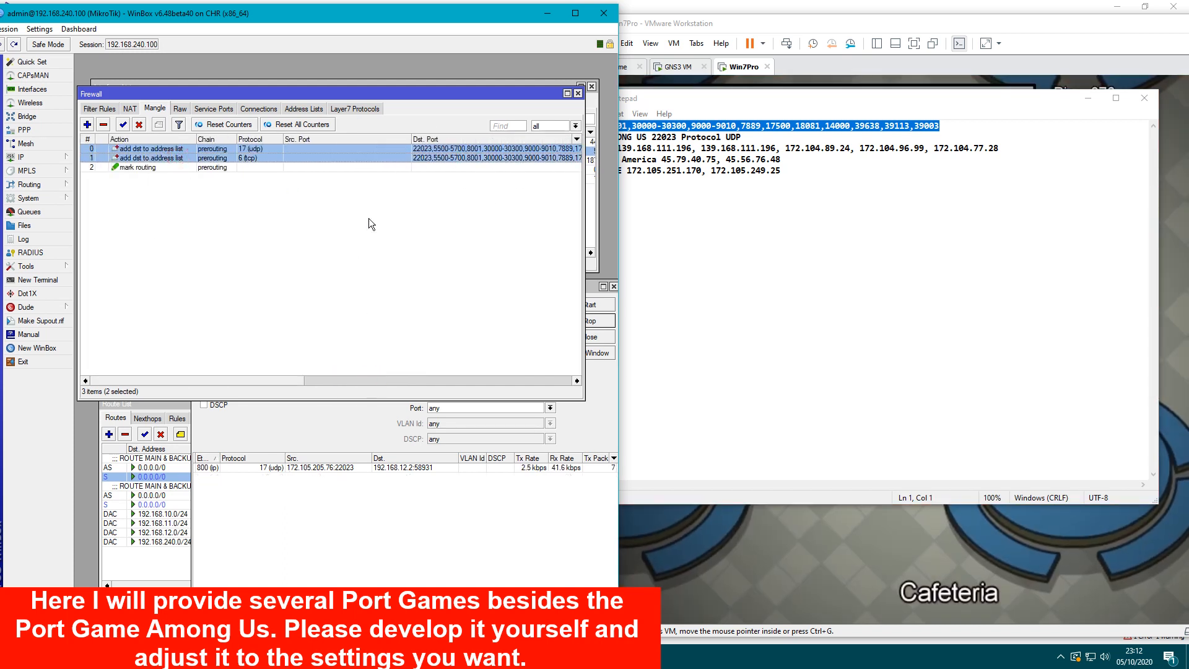
Step: Close Torch, highlight the mark routing mangle rule and bring the Route List to the front
{"action": "left_click", "coordinate": [380, 478]}
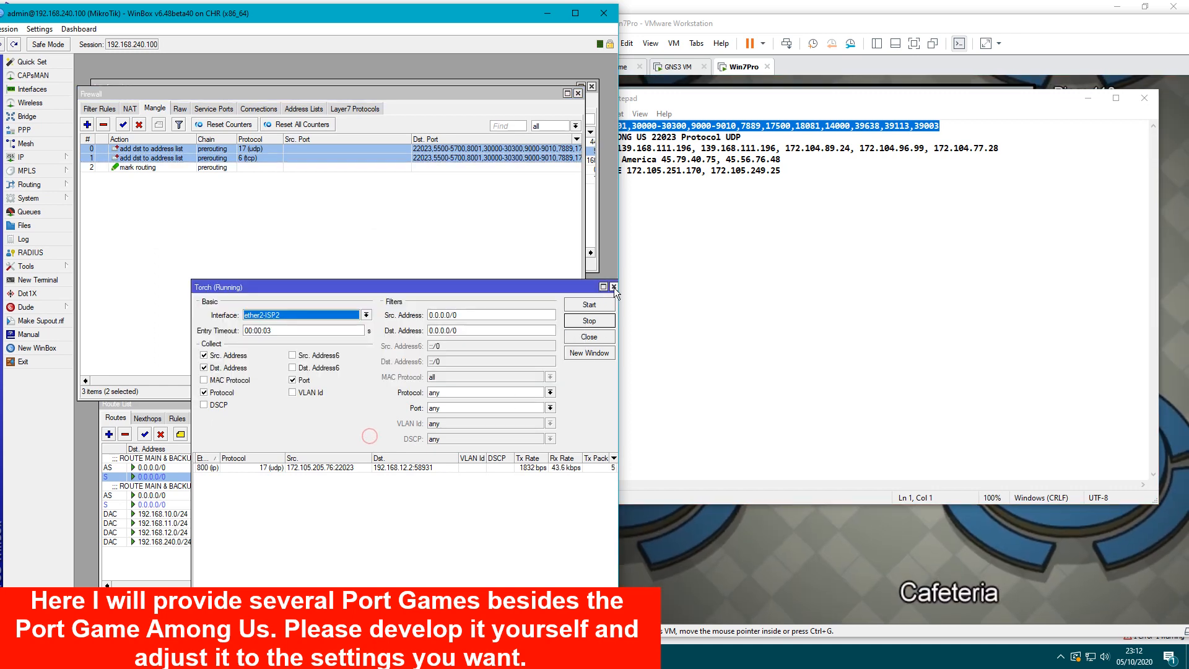
{"action": "left_click", "coordinate": [614, 287]}
{"action": "left_click", "coordinate": [417, 424]}
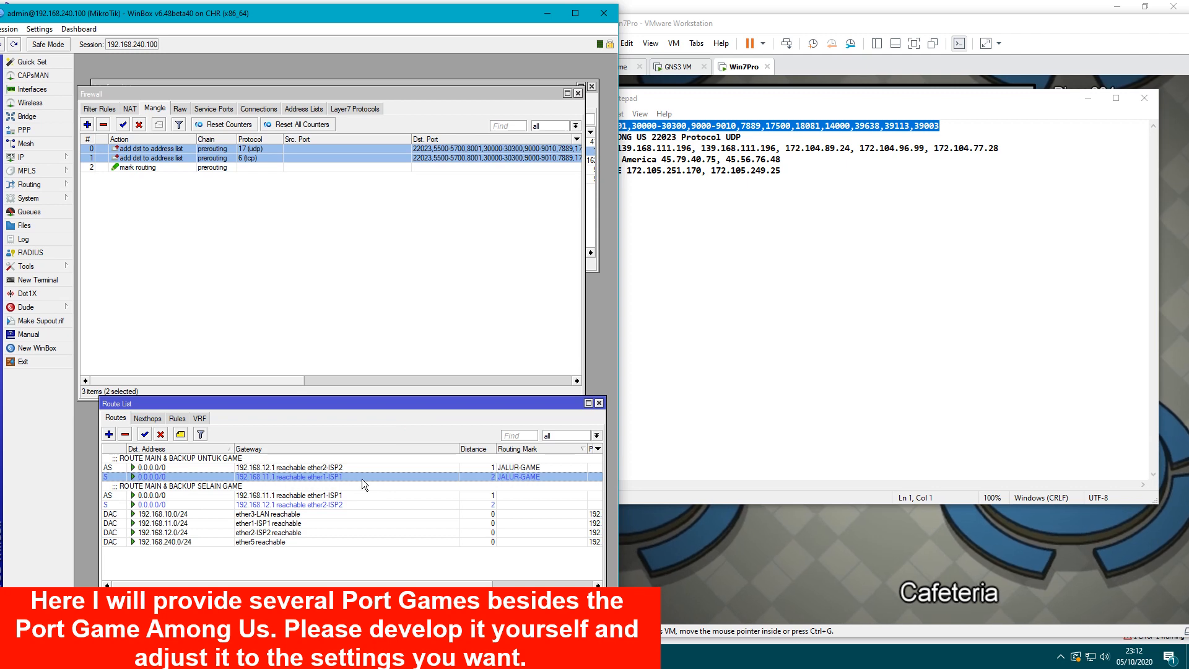
{"action": "left_click", "coordinate": [236, 168]}
{"action": "left_click", "coordinate": [402, 419]}
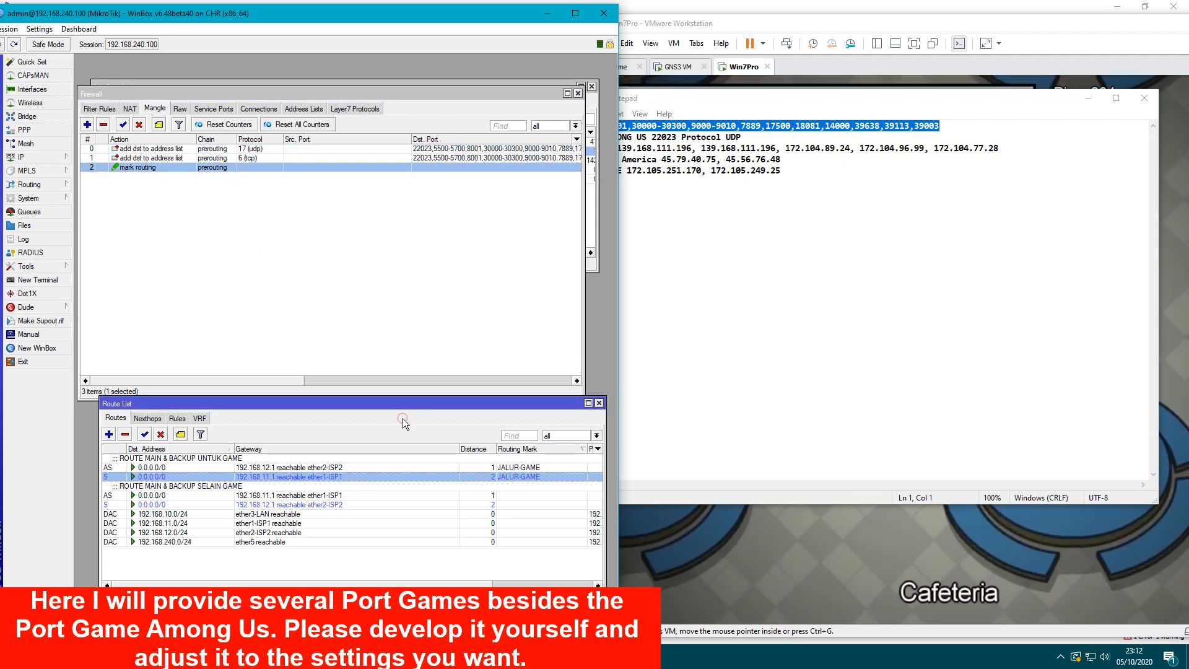
Step: Examine the main and backup default routes for game traffic and for non-game traffic in the Route List
{"action": "left_click", "coordinate": [296, 494]}
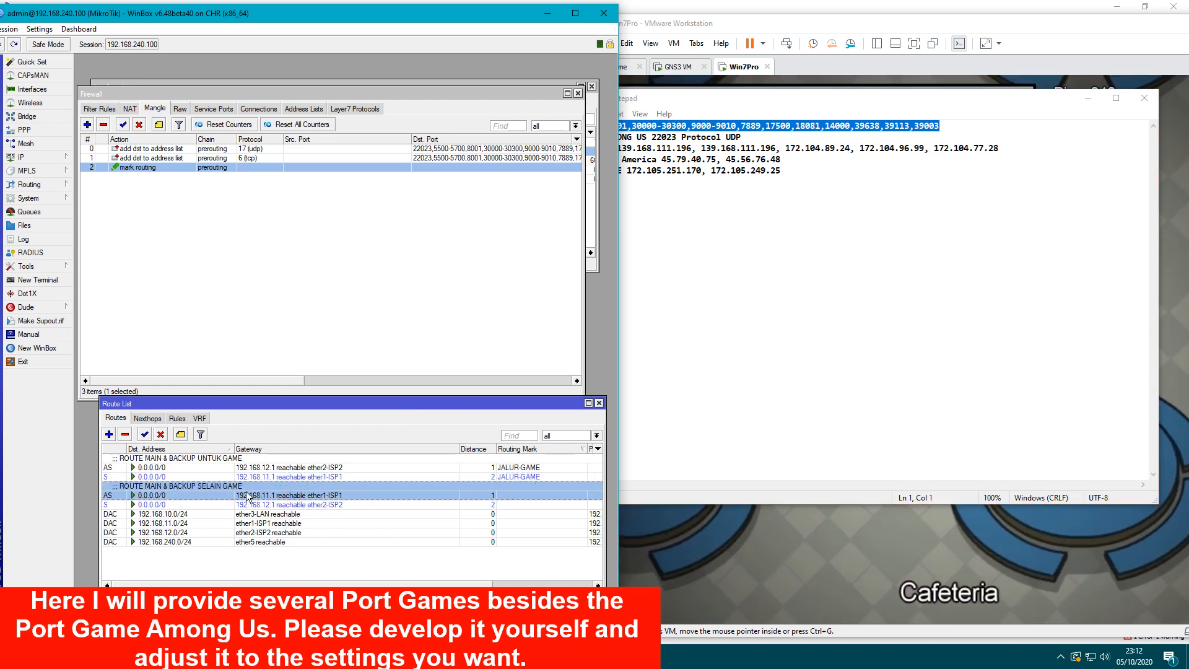
{"action": "left_click", "coordinate": [305, 505], "text": "shift"}
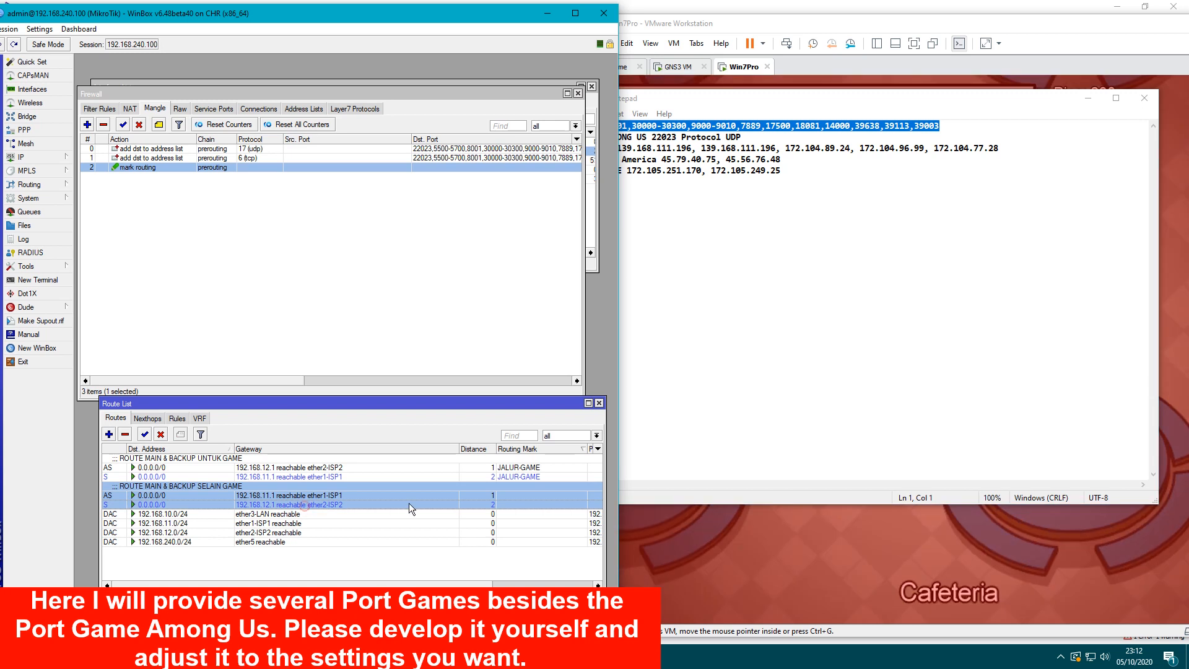
{"action": "left_click", "coordinate": [325, 458]}
{"action": "left_click", "coordinate": [358, 477], "text": "shift"}
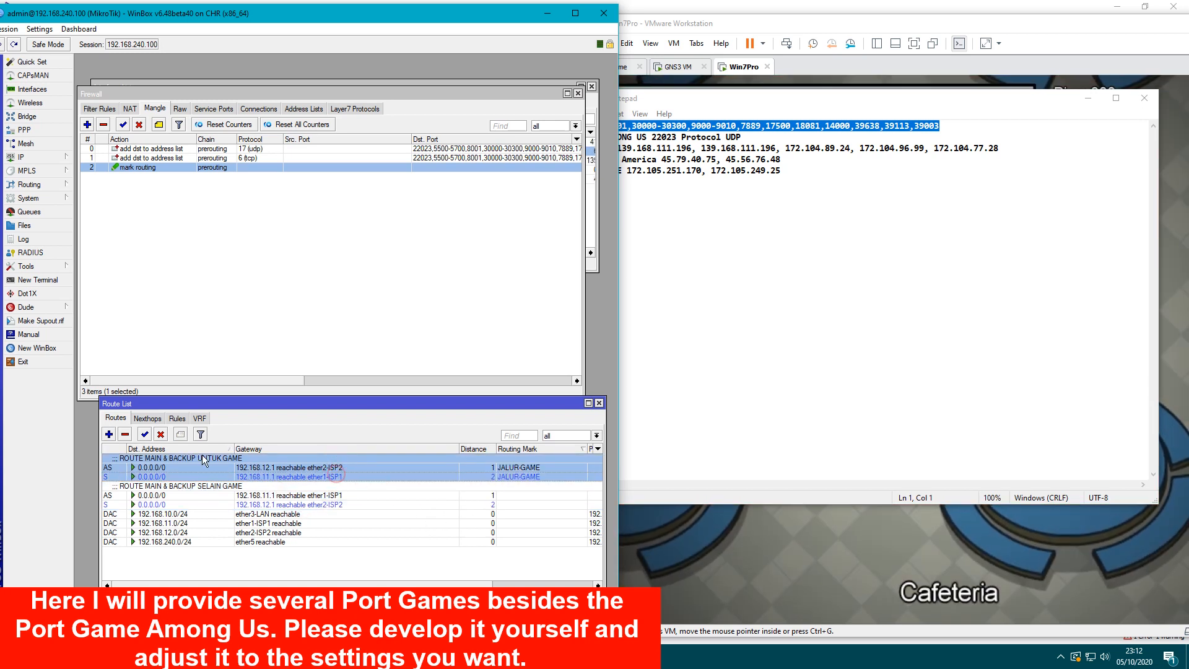
{"action": "left_click", "coordinate": [267, 476]}
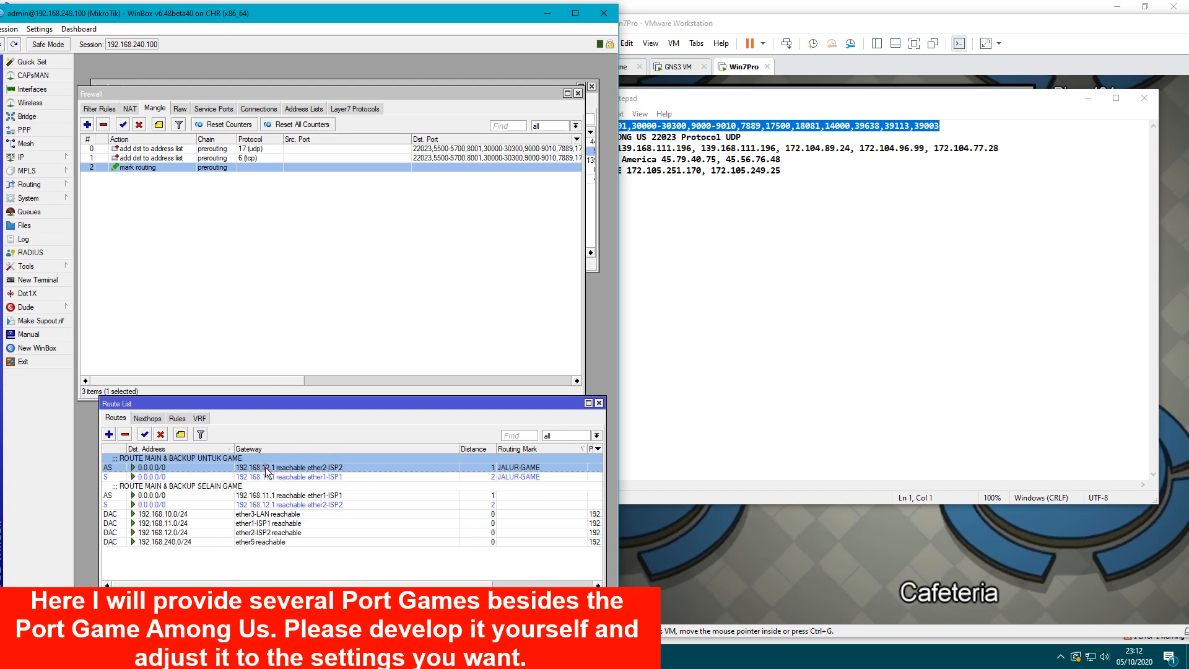
{"action": "left_click", "coordinate": [301, 495]}
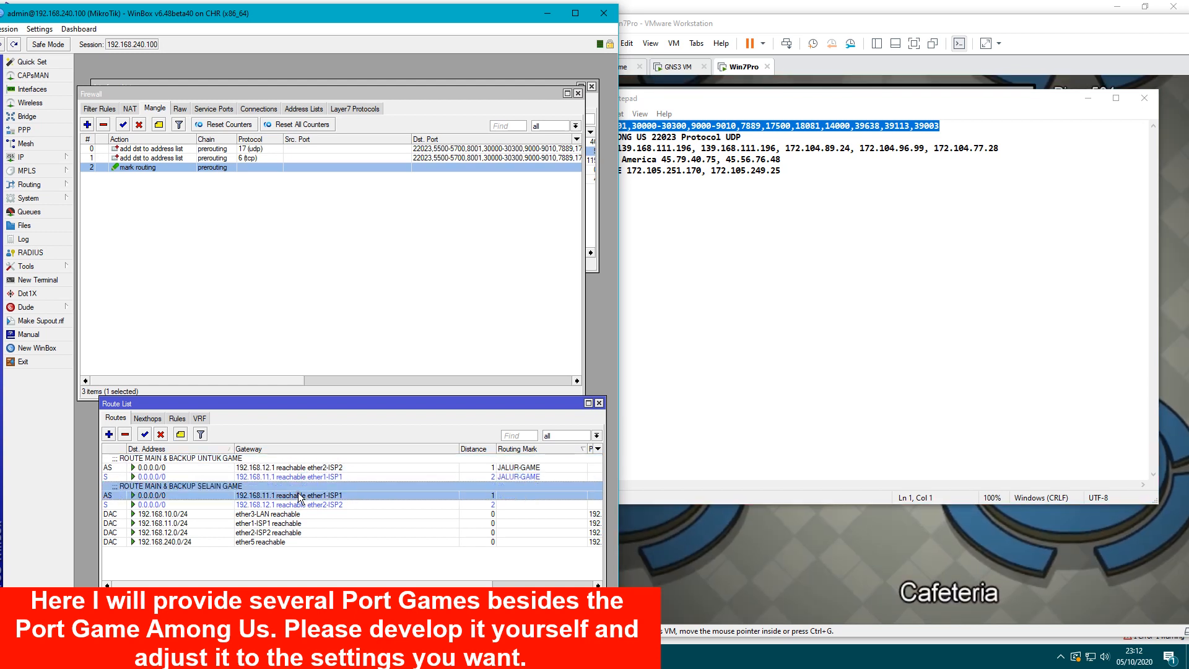
{"action": "left_click", "coordinate": [339, 505], "text": "shift"}
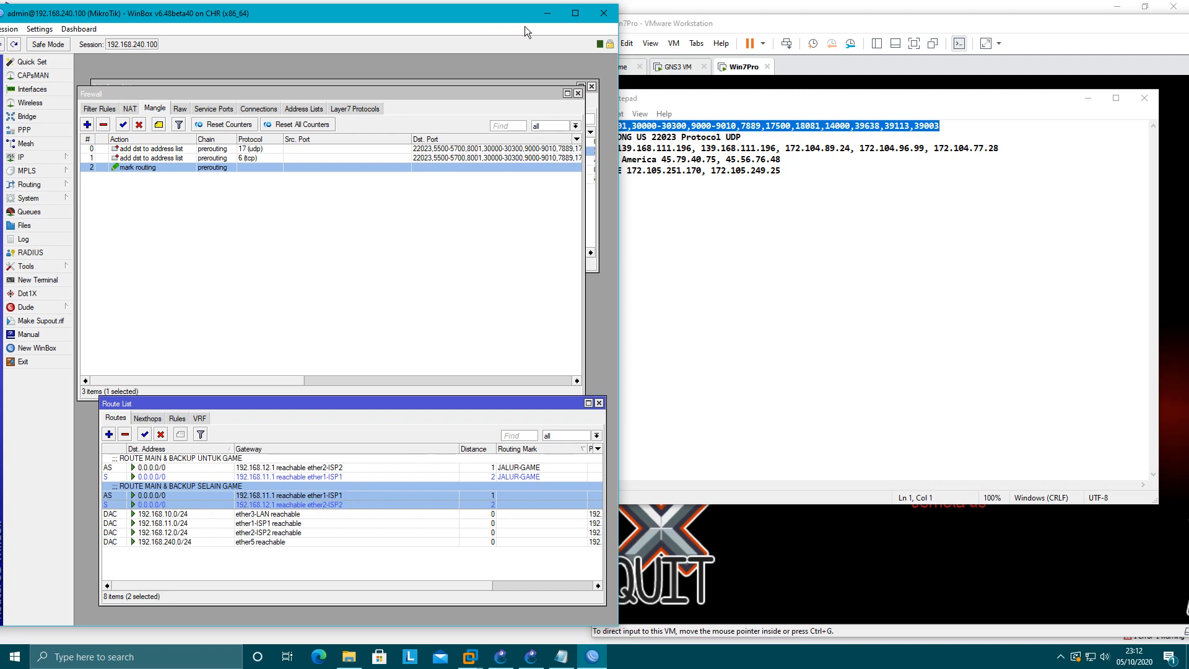
Step: Minimize the WinBox, Notepad, VMware Workstation and GNS3 windows to show the desktop
{"action": "left_click", "coordinate": [545, 14]}
{"action": "left_click", "coordinate": [1091, 97]}
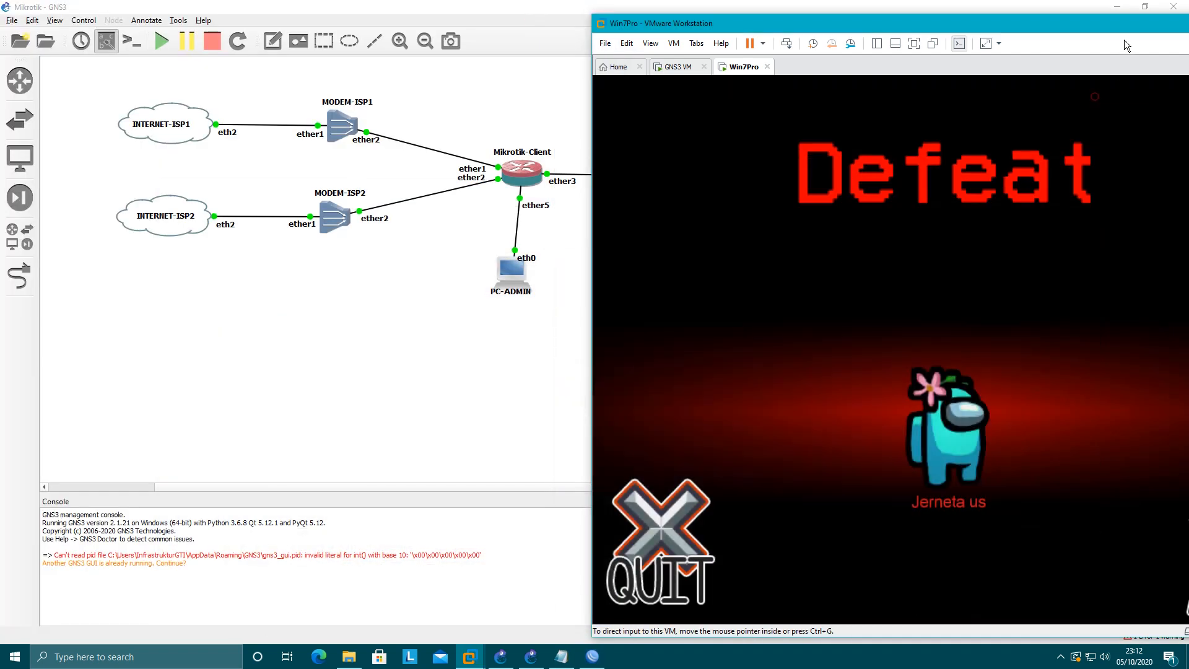
{"action": "left_click_drag", "start_coordinate": [1134, 24], "coordinate": [893, 21]}
{"action": "left_click", "coordinate": [987, 21]}
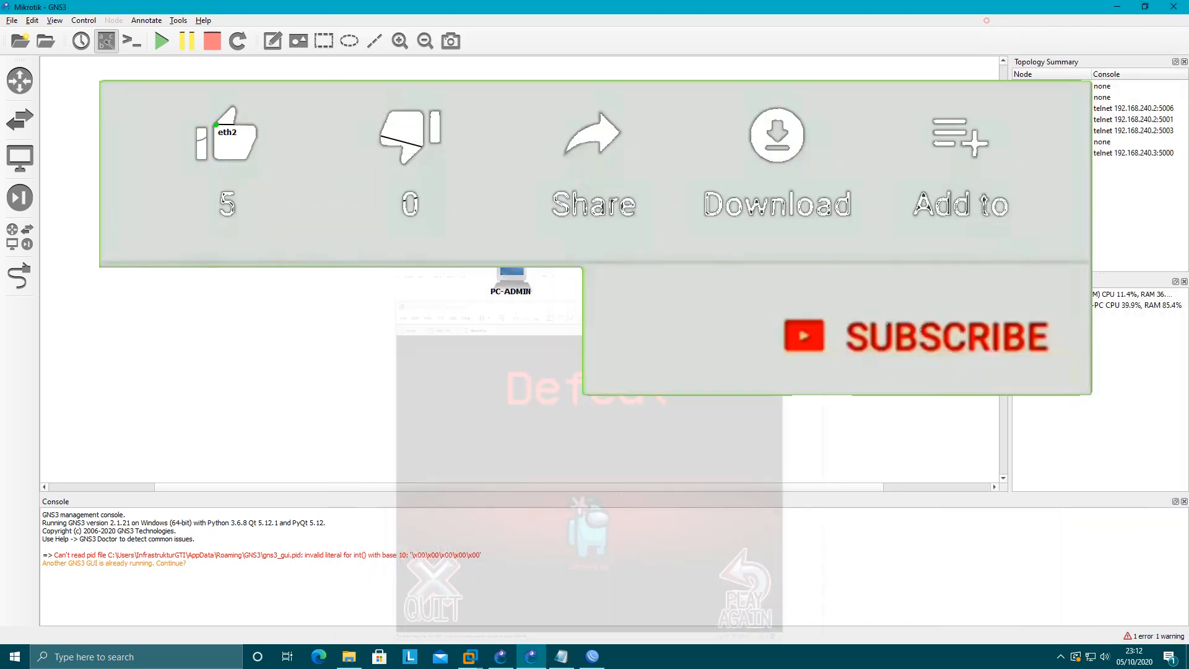
{"action": "left_click", "coordinate": [1114, 7]}
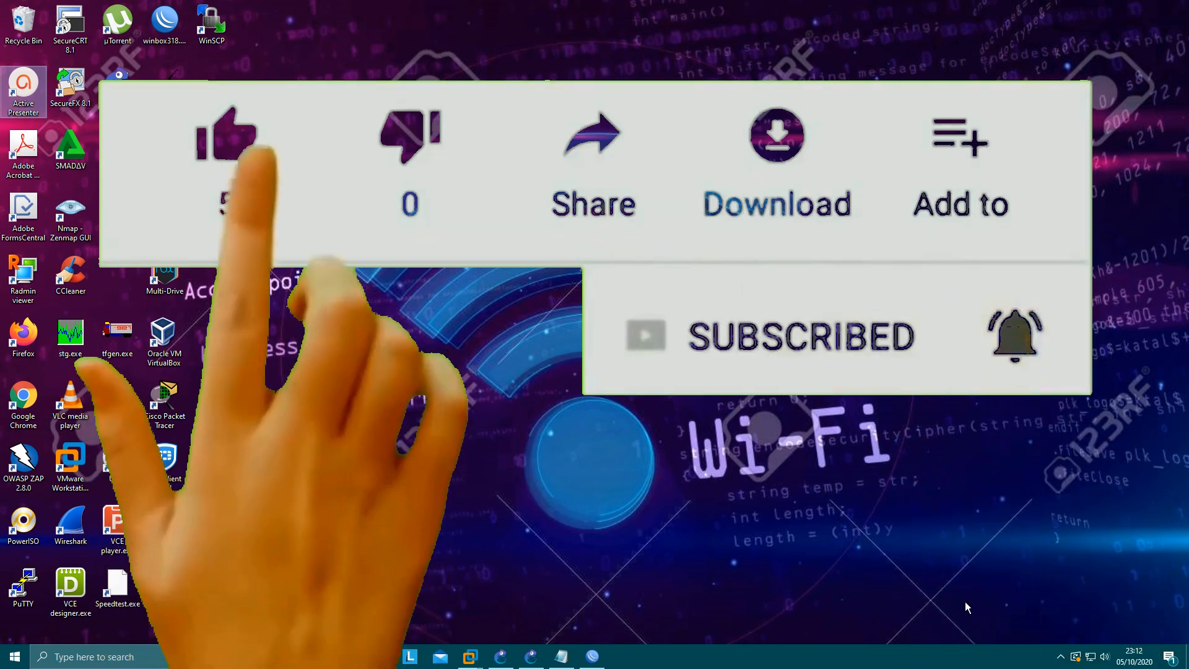
{"action": "left_click", "coordinate": [1060, 658]}
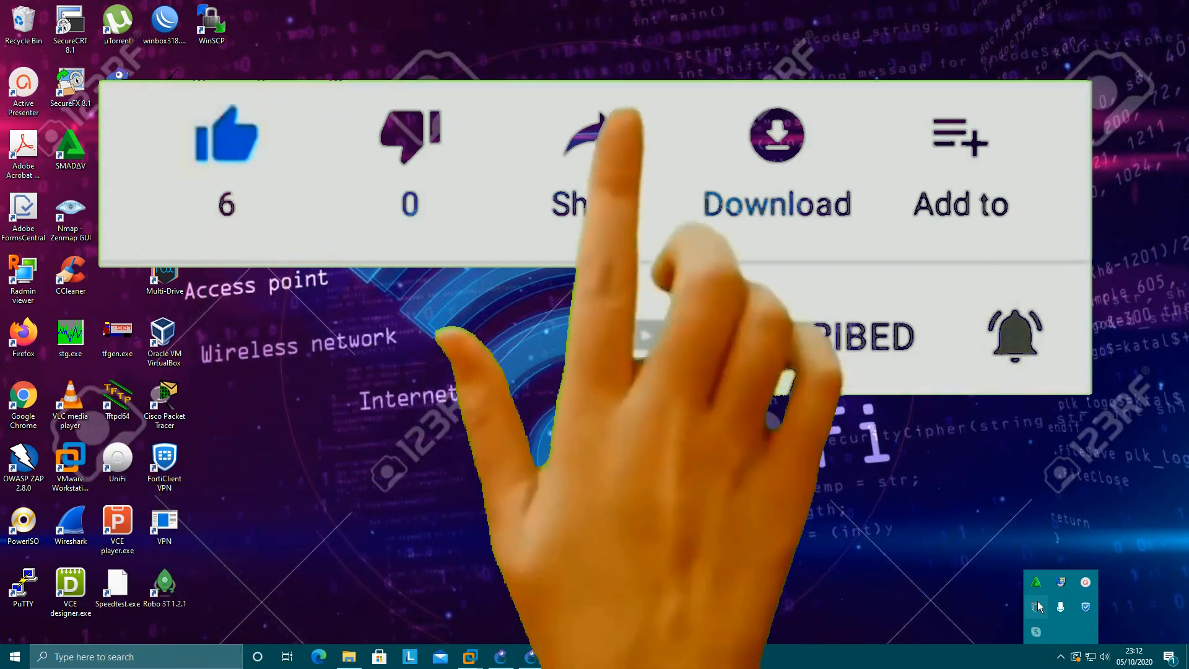
{"action": "left_click", "coordinate": [1085, 583]}
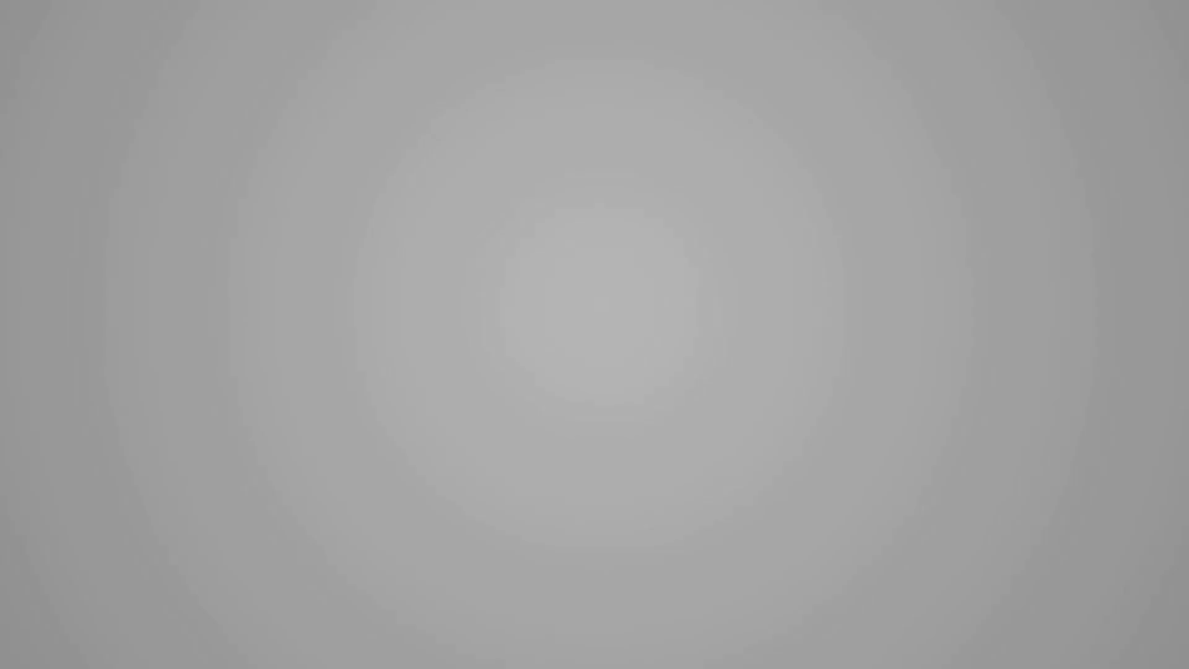